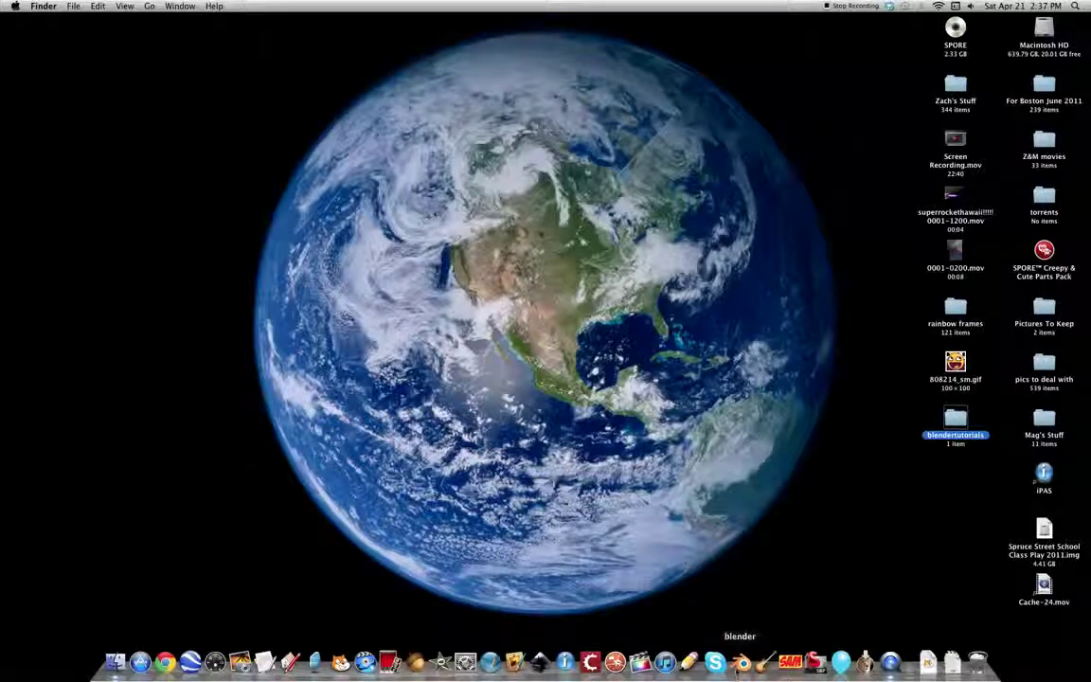
# Launch Blender and delete the default cube from the scene
pyautogui.click(740, 661)
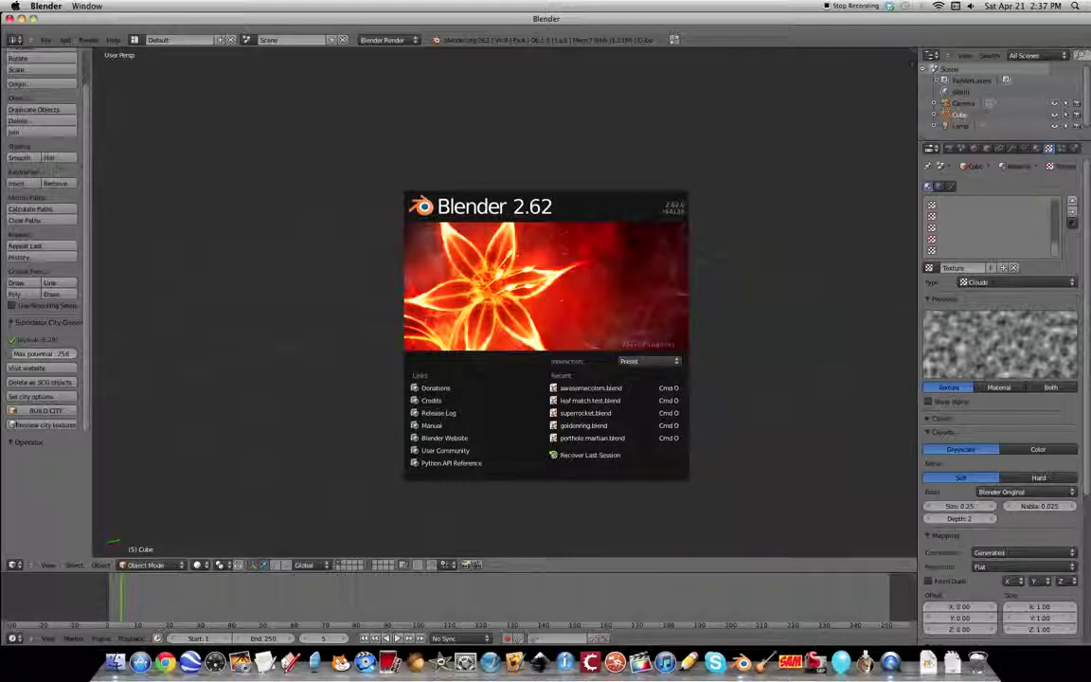
pyautogui.click(335, 190)
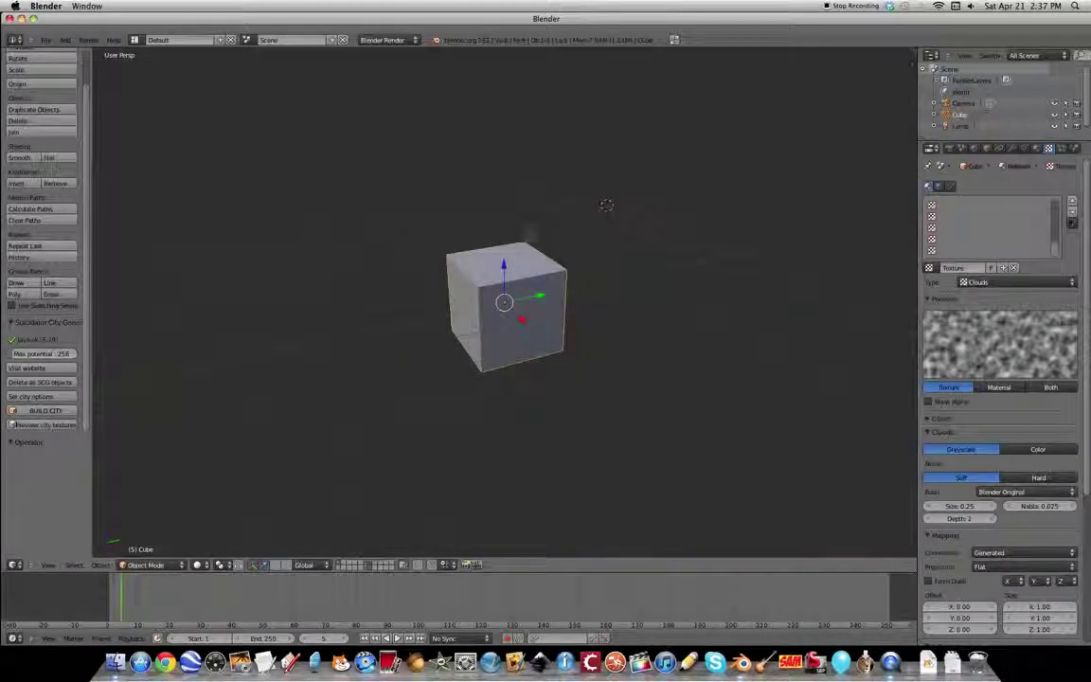
pyautogui.hscroll(-5, 507, 303)
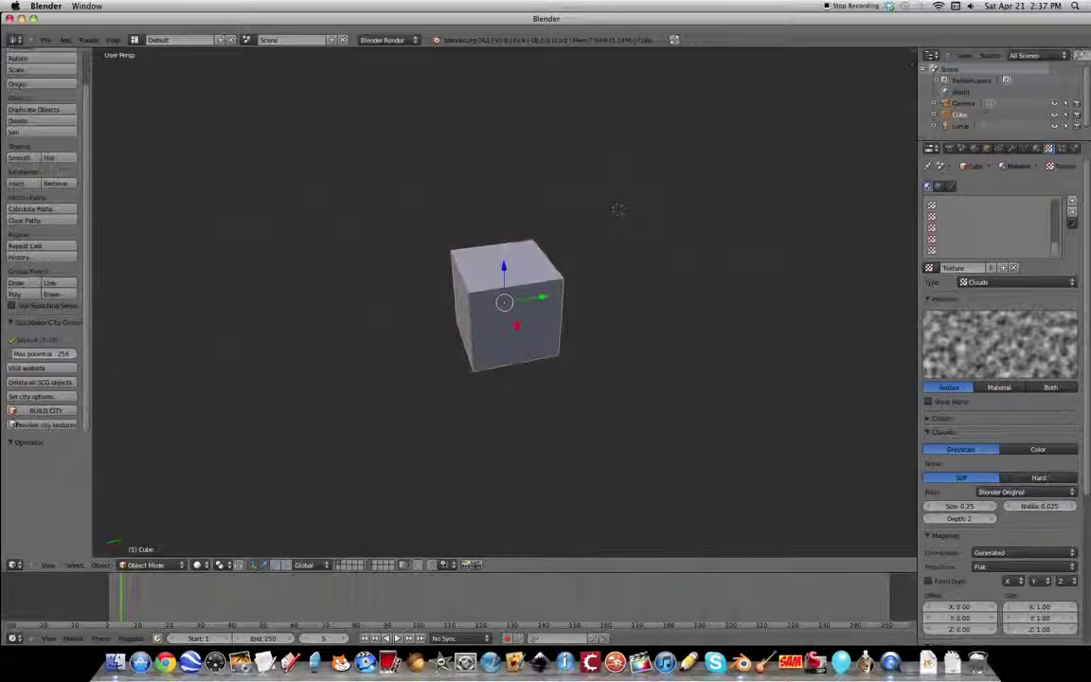
pyautogui.press('x')
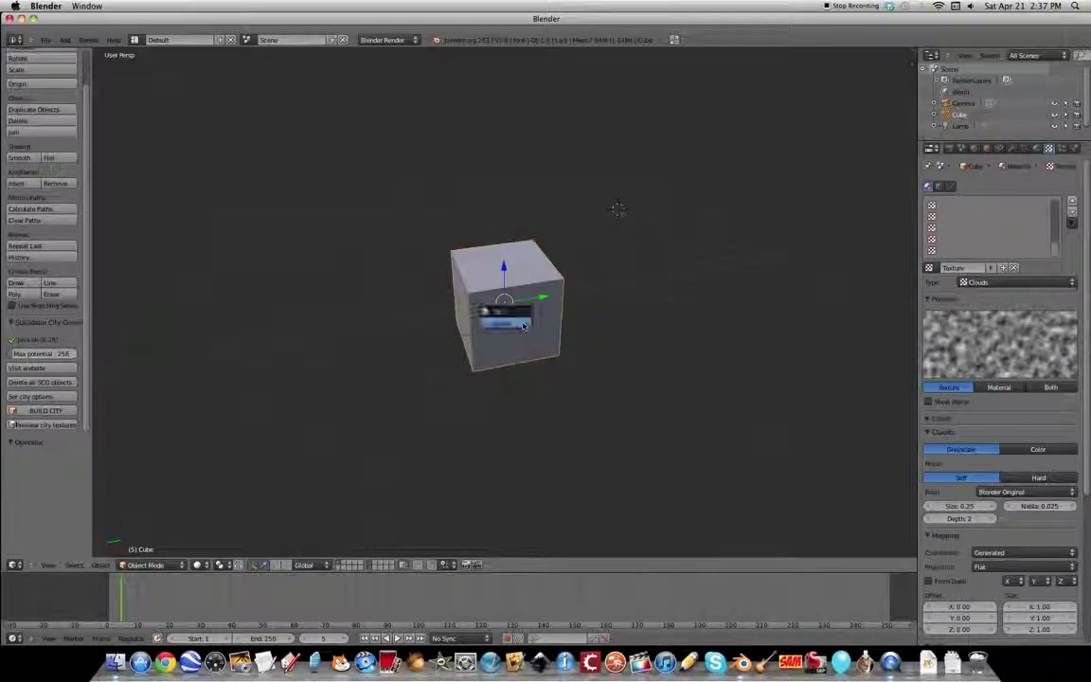
pyautogui.click(519, 315)
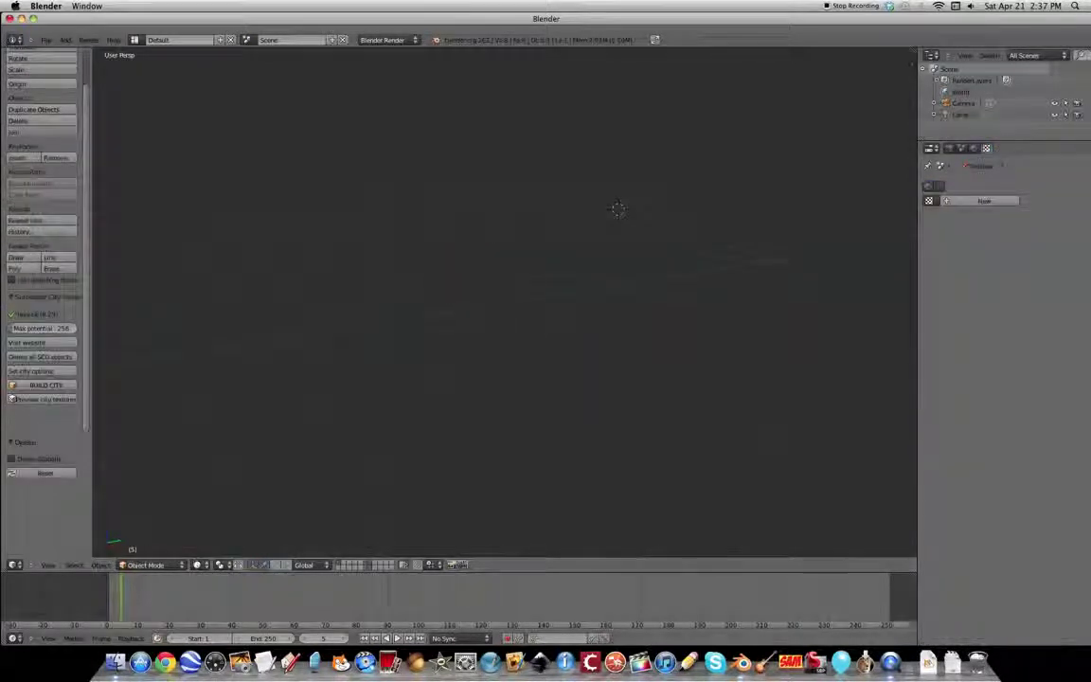
# Return the timeline to its first frame and add a UV sphere mesh
pyautogui.click(108, 606)
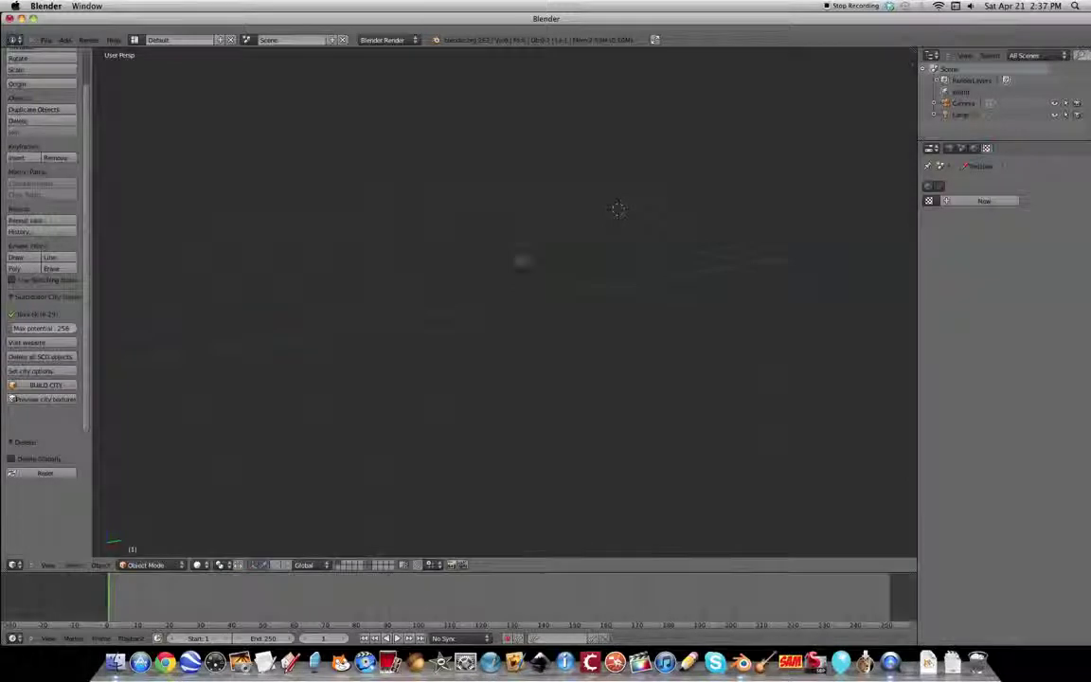
pyautogui.hotkey('shift', 'a')
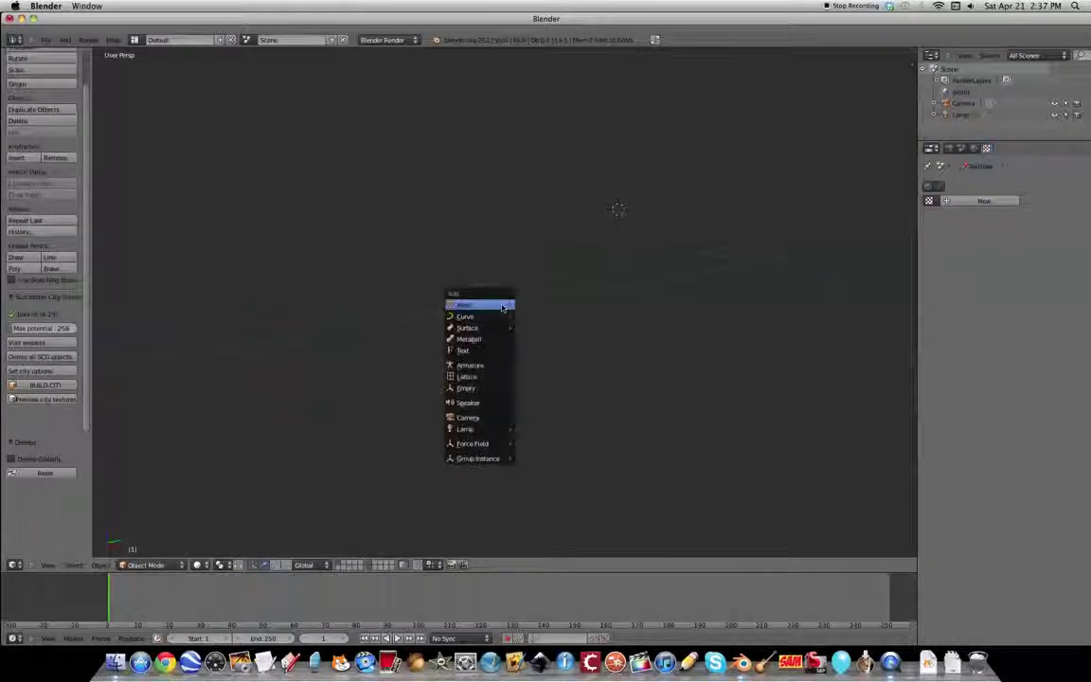
pyautogui.moveTo(503, 307)
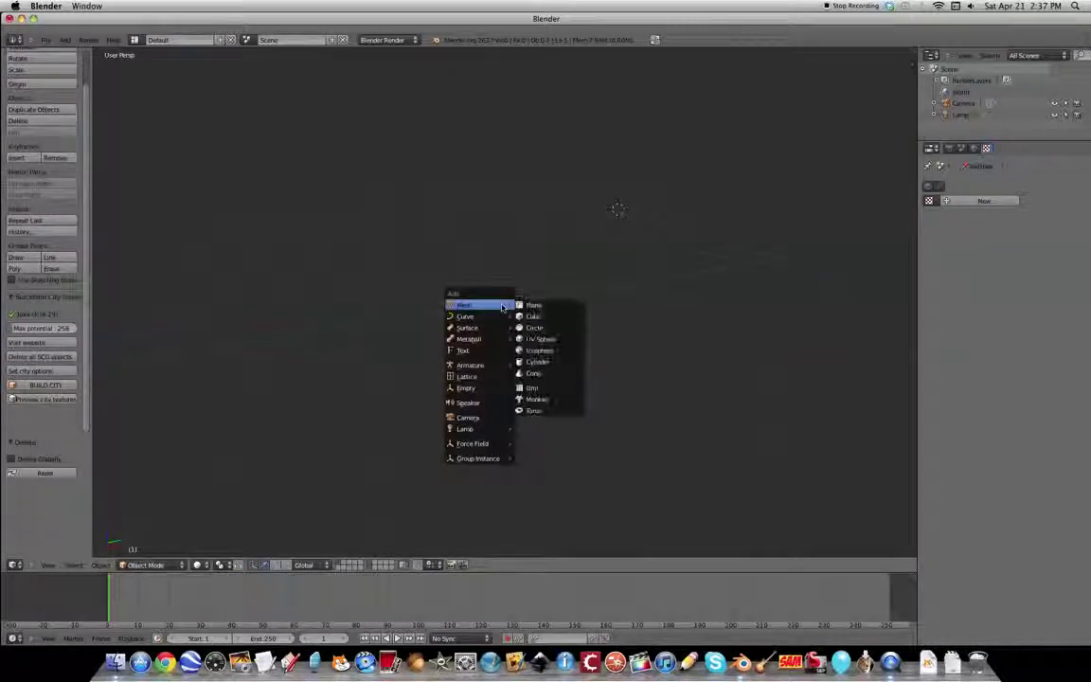
pyautogui.click(544, 340)
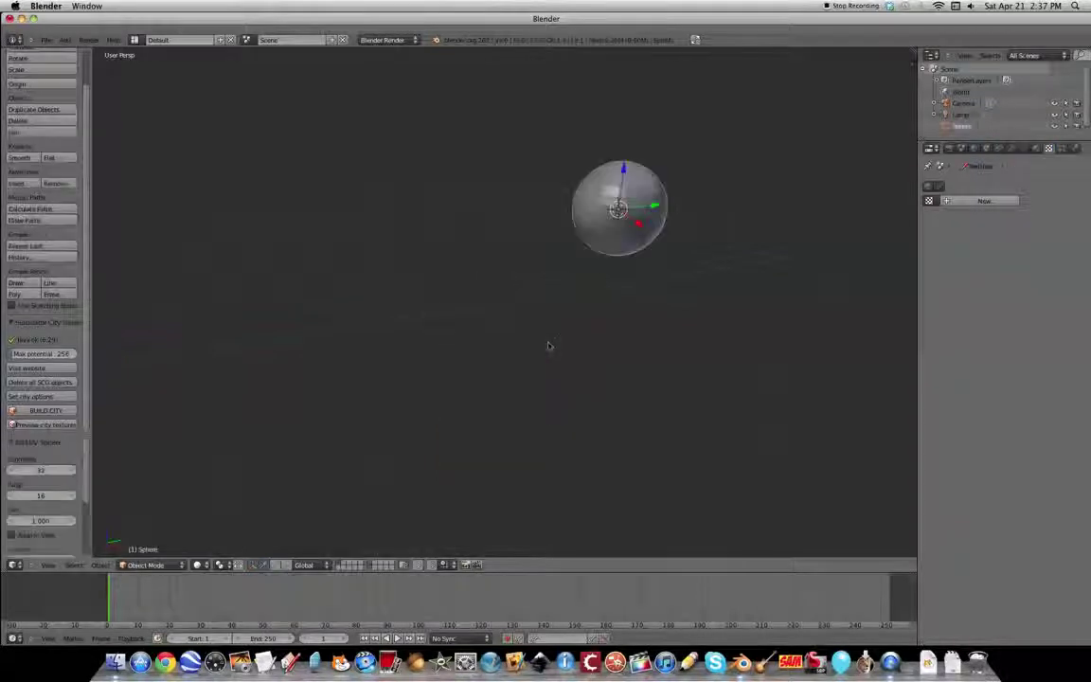
# Move the sphere to the centre of the scene and raise it about 1.025 along Z to rest on the grid
pyautogui.press('g')
pyautogui.press('x')
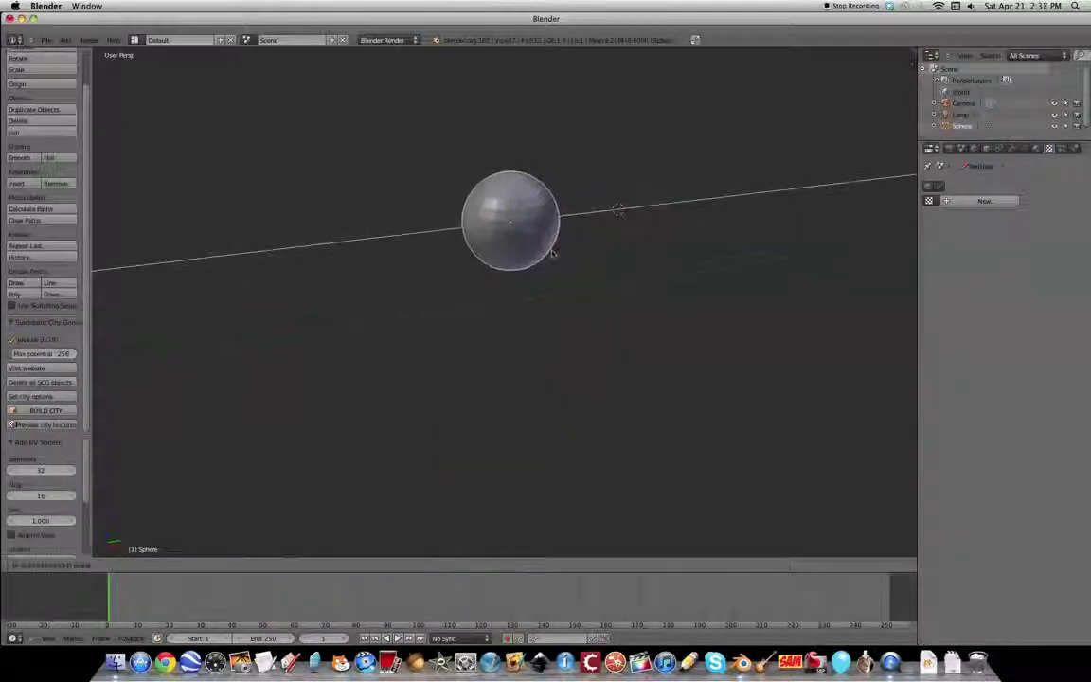
pyautogui.click(518, 187)
pyautogui.moveTo(518, 186); pyautogui.dragTo(512, 259)
pyautogui.moveTo(529, 318); pyautogui.dragTo(642, 318, button='middle')
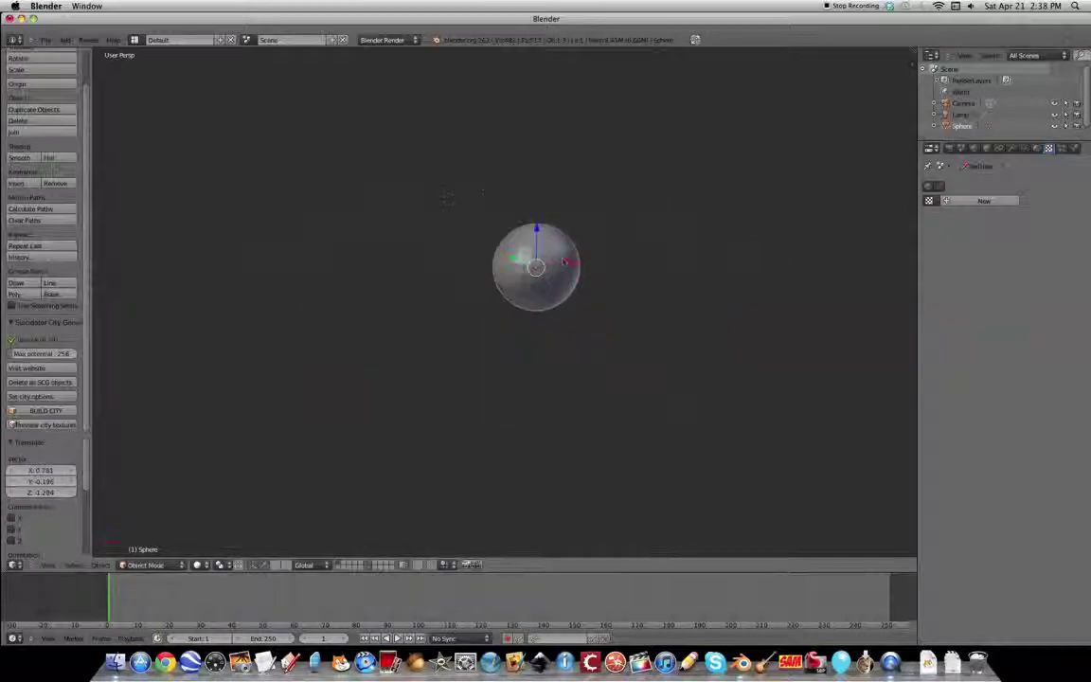
pyautogui.moveTo(566, 262); pyautogui.dragTo(510, 233)
pyautogui.moveTo(531, 248); pyautogui.dragTo(445, 321, button='middle')
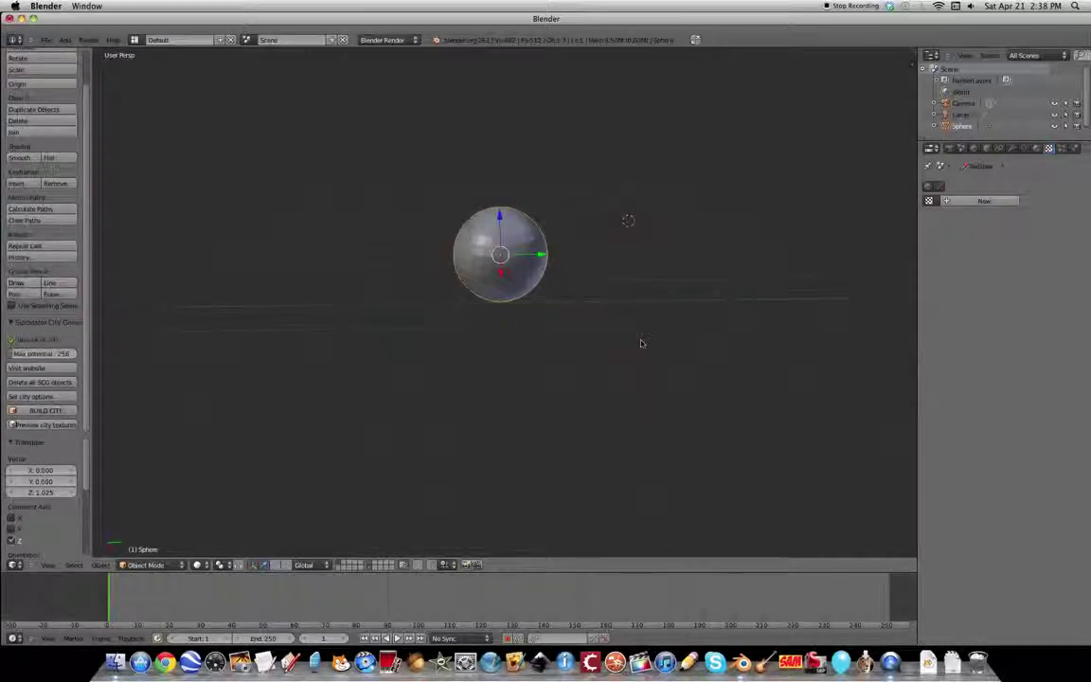
# Place the 3D cursor at the underside of the sphere and add a cylinder mesh there
pyautogui.scroll(5, 551, 397)
pyautogui.scroll(-5, 551, 397)
pyautogui.scroll(-3, 63, 458)
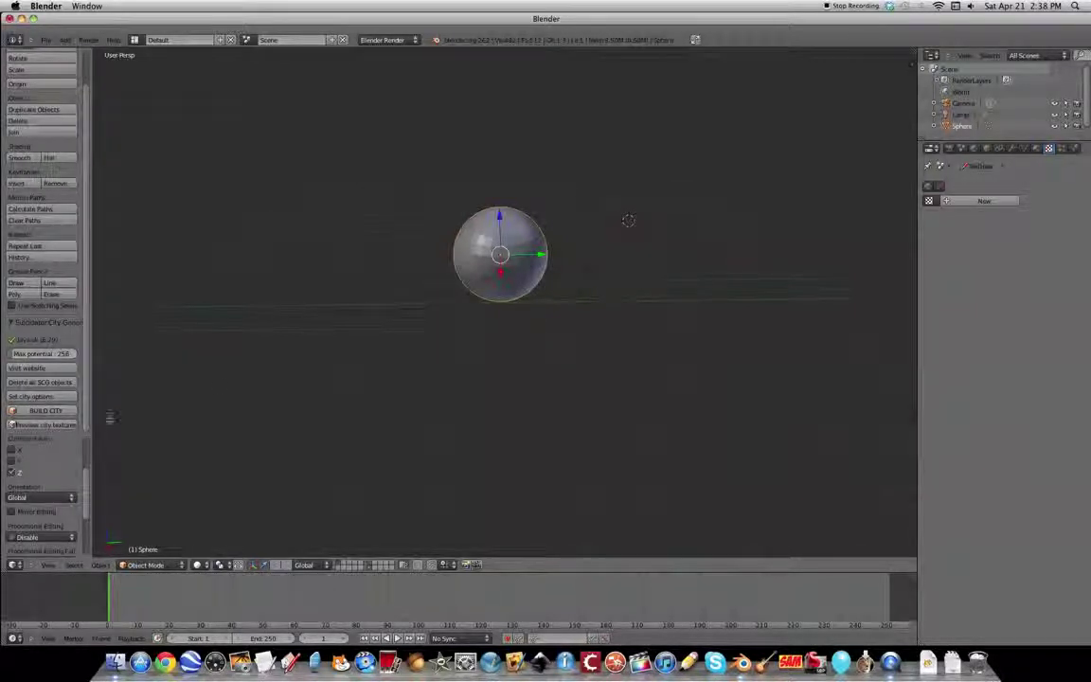
pyautogui.scroll(3, 48, 445)
pyautogui.scroll(1, 507, 266)
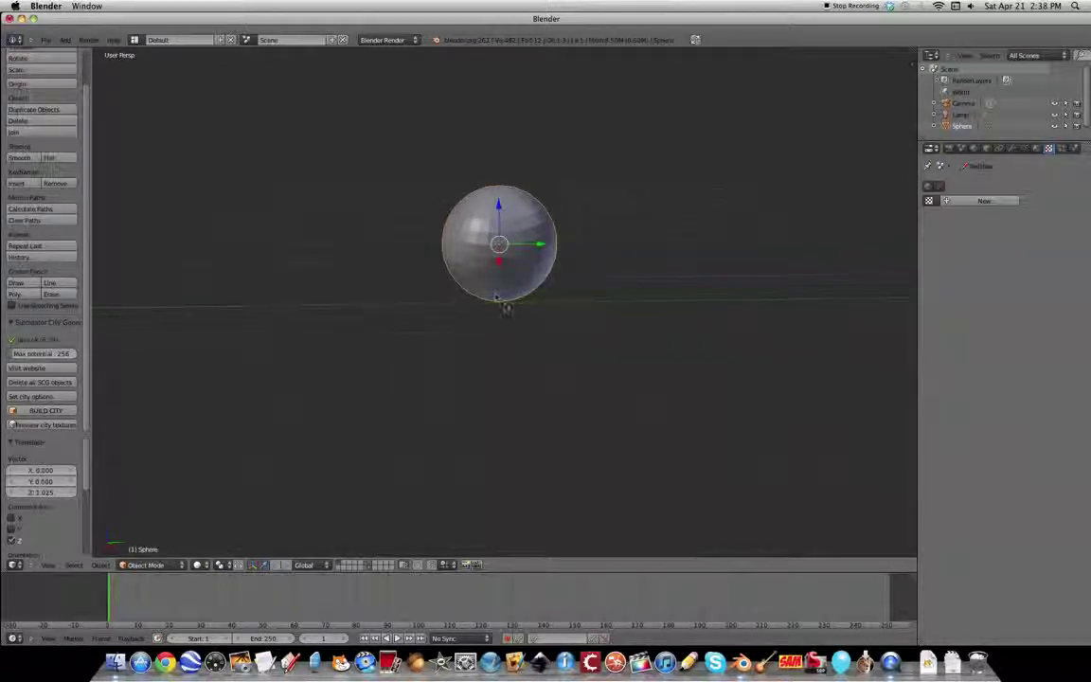
pyautogui.click(495, 297)
pyautogui.moveTo(495, 296)
pyautogui.mouseDown(button='middle')
pyautogui.moveTo(512, 308)
pyautogui.moveTo(499, 294)
pyautogui.mouseUp(button='middle')
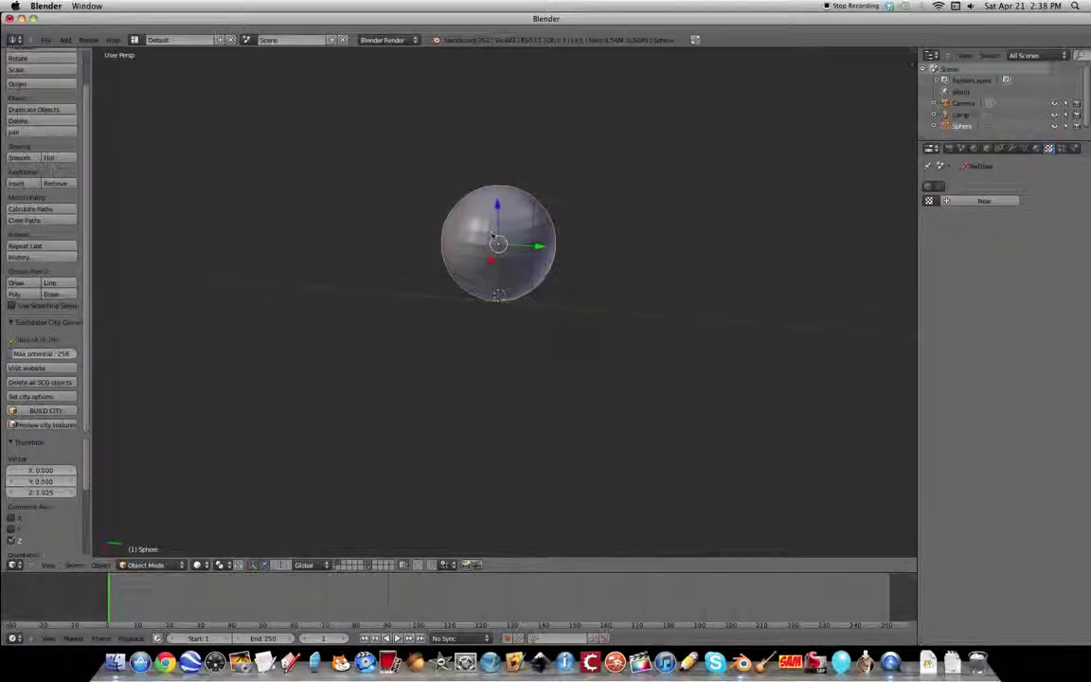
pyautogui.hotkey('shift', 'a')
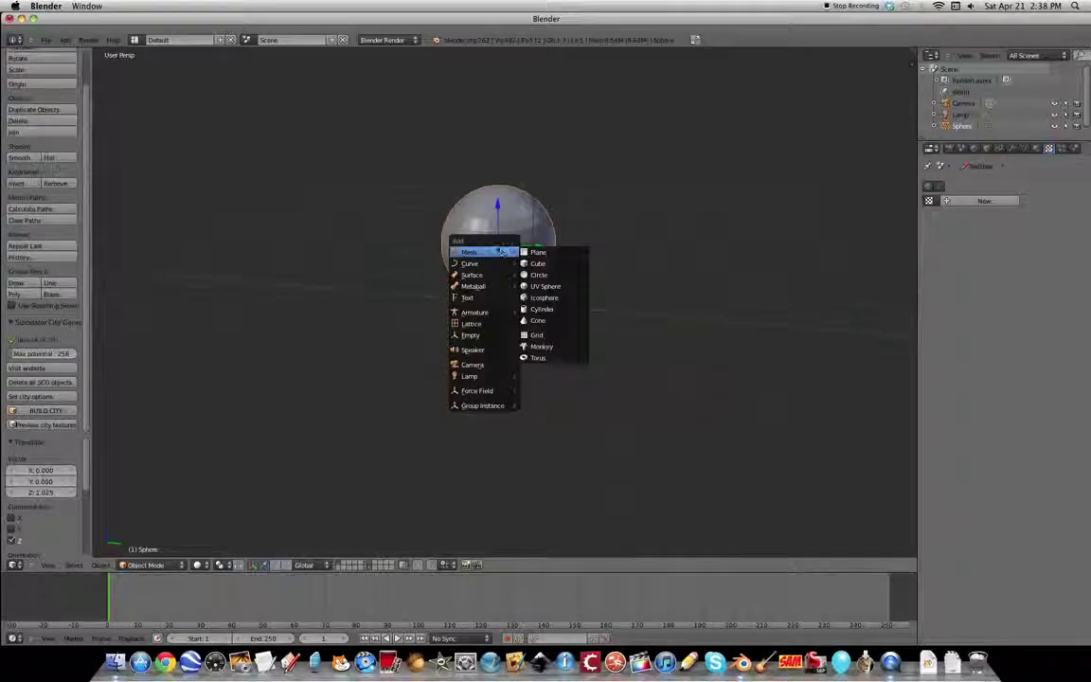
pyautogui.moveTo(493, 251)
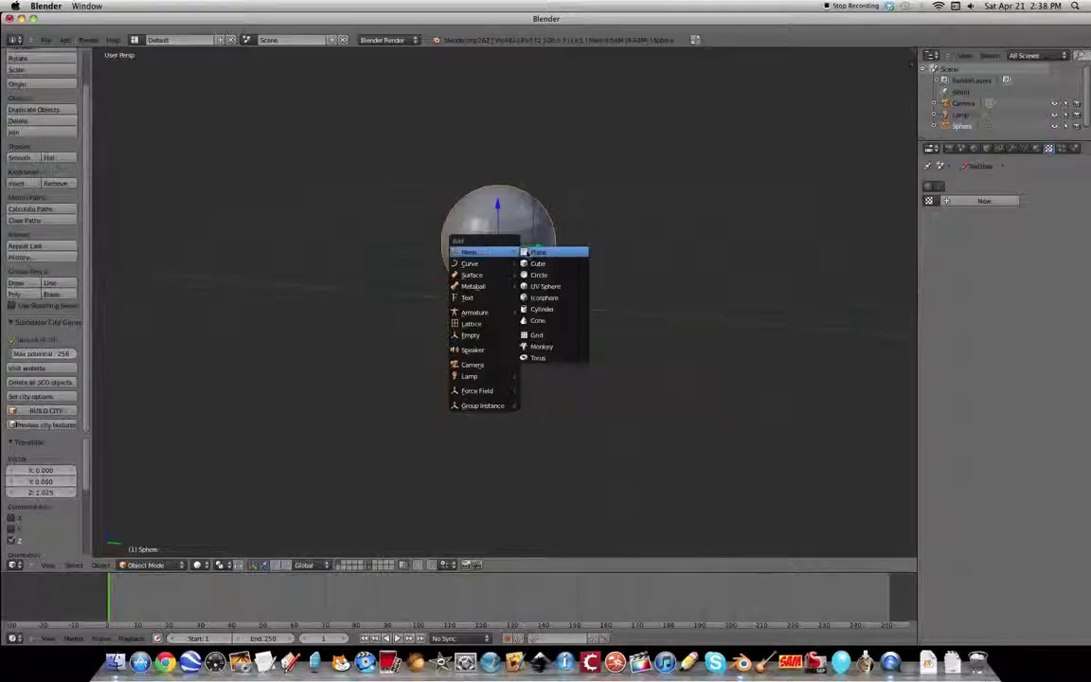
pyautogui.click(553, 307)
# Scale the cylinder by about 0.262 and move it up about 2.235 along Z to the top of the sphere
pyautogui.press('s')
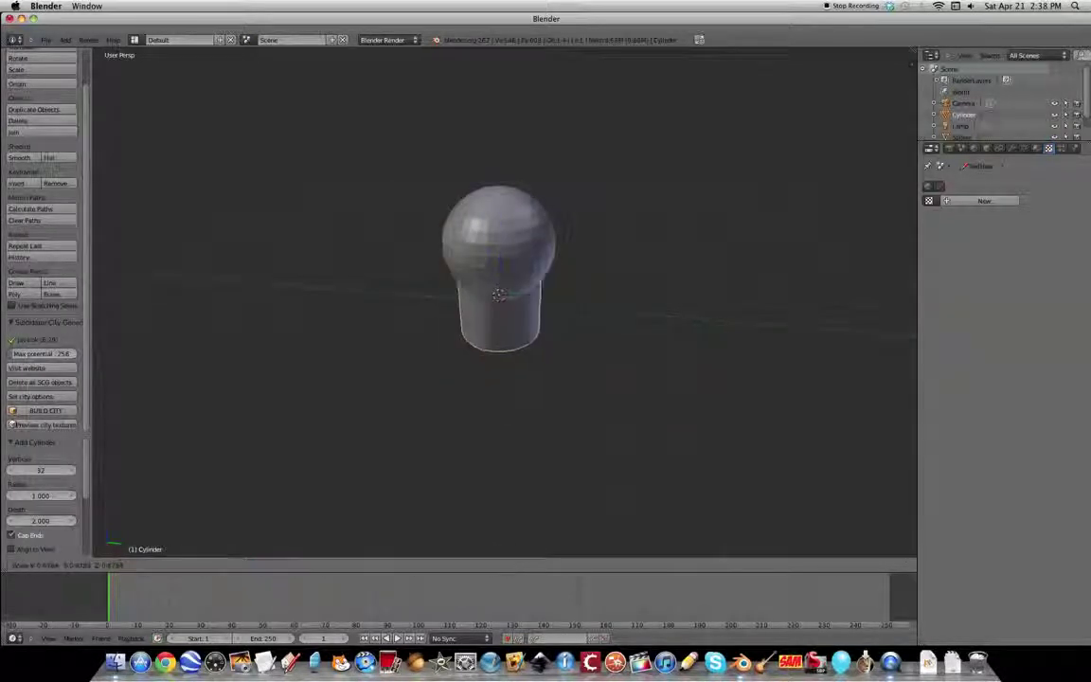
pyautogui.click(549, 301)
pyautogui.press('g')
pyautogui.press('z')
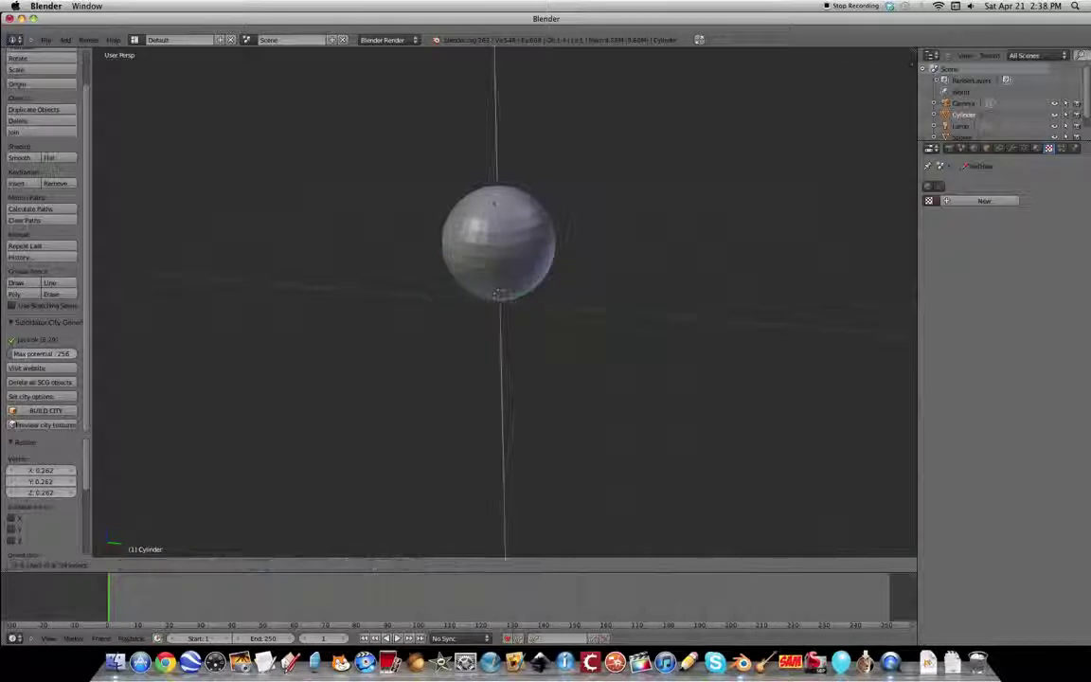
pyautogui.moveTo(490, 149); pyautogui.dragTo(490, 146)
# Align the cylinder with the middle of the sphere's top and scale it down by about 0.69
pyautogui.moveTo(654, 216); pyautogui.dragTo(784, 302, button='middle')
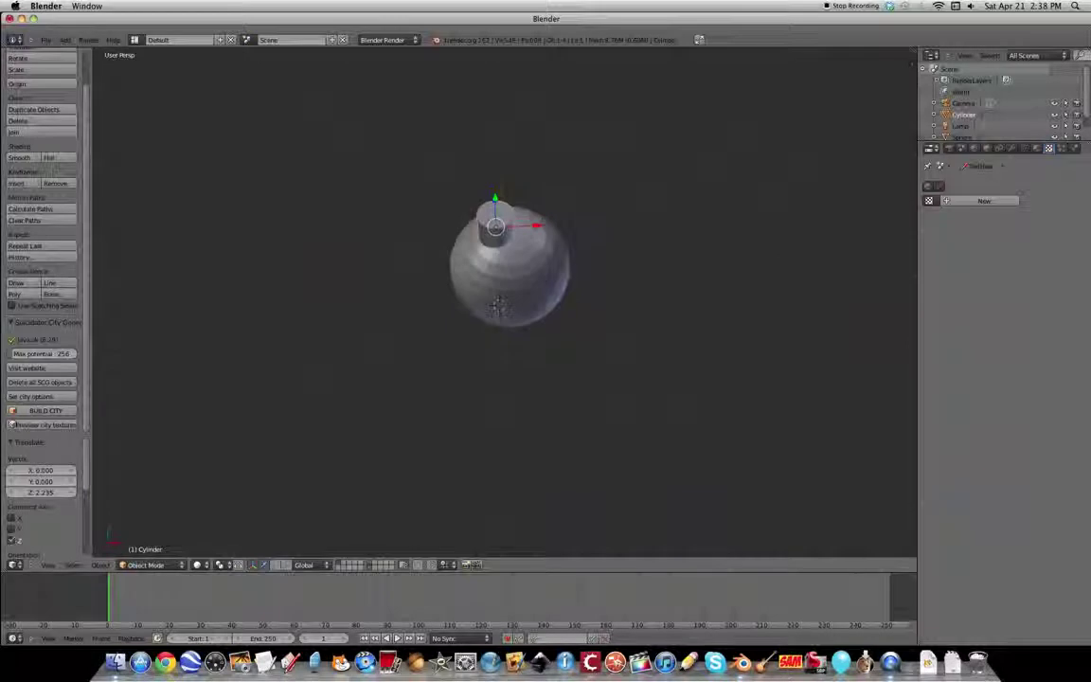
pyautogui.moveTo(537, 226); pyautogui.dragTo(510, 205)
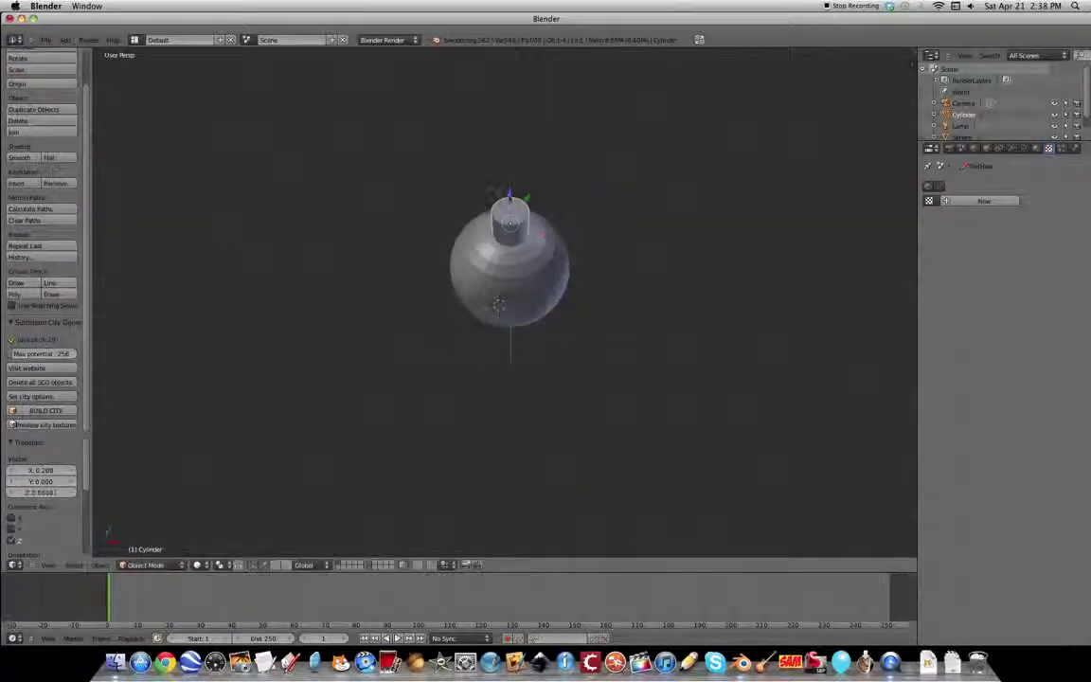
pyautogui.moveTo(609, 252); pyautogui.dragTo(592, 248, button='middle')
pyautogui.moveTo(537, 207); pyautogui.dragTo(504, 195)
pyautogui.press('s')
pyautogui.click(651, 224)
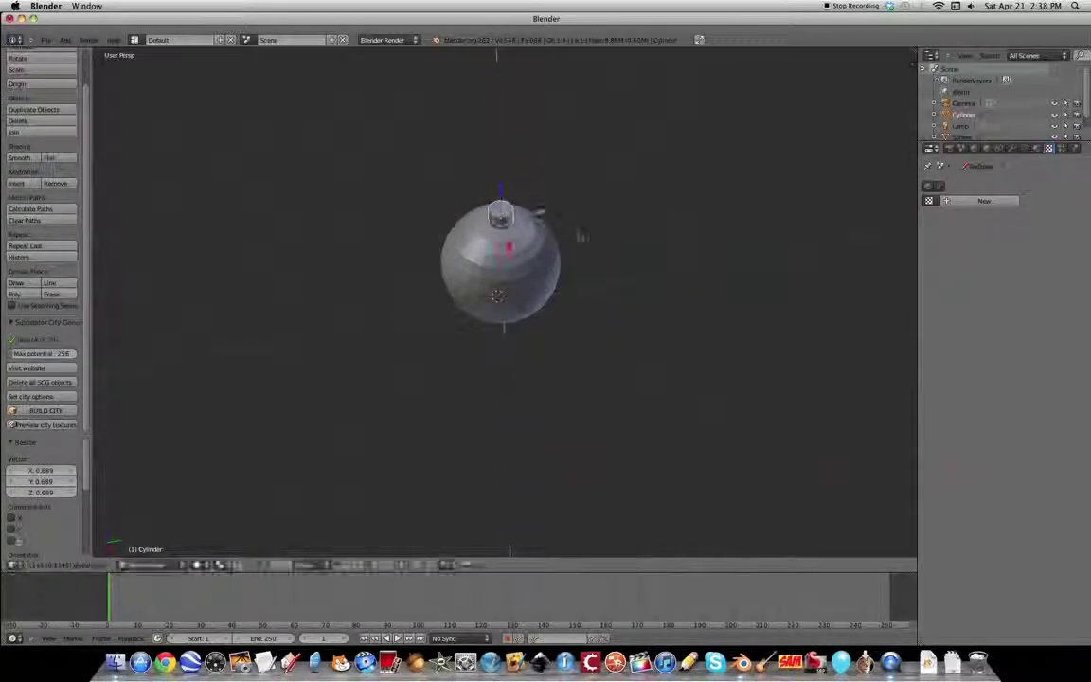
# Seat the small cylinder on the sphere as a neck, nudging it about -0.014 along Y to centre it
pyautogui.scroll(3, 597, 305)
pyautogui.scroll(5, 598, 307)
pyautogui.keyDown('shift'); pyautogui.moveTo(574, 242); pyautogui.dragTo(594, 423, button='middle'); pyautogui.keyUp('shift')
pyautogui.moveTo(583, 319); pyautogui.dragTo(577, 321)
pyautogui.moveTo(633, 376); pyautogui.dragTo(441, 433, button='middle')
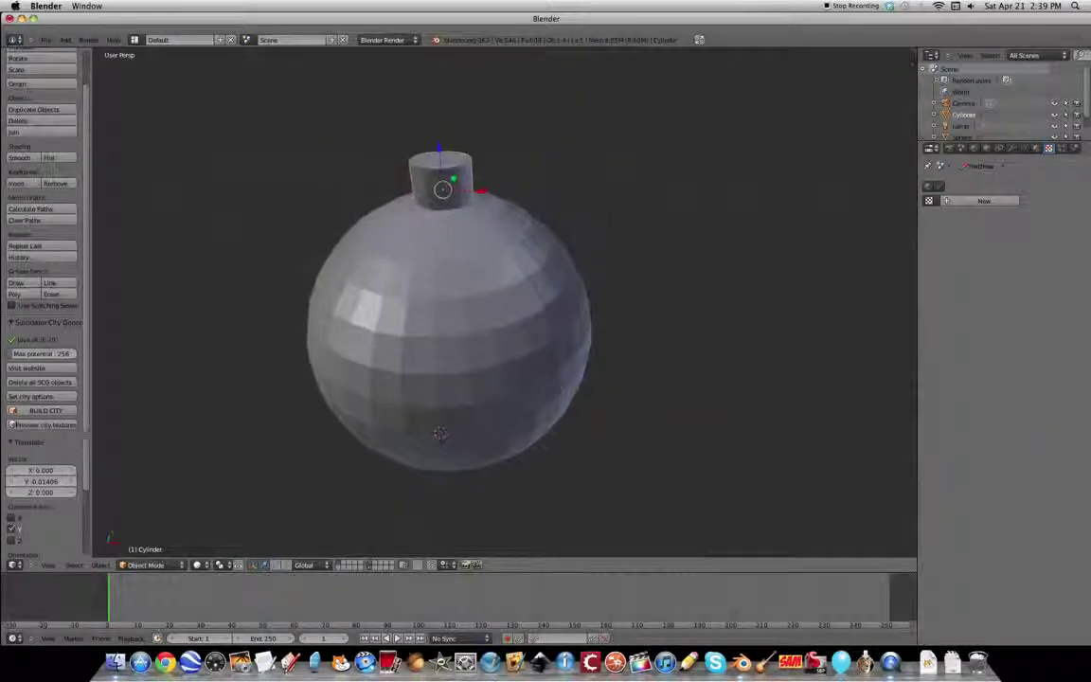
# Add a Subdivision Surface modifier to the sphere, set its render subdivisions to 1, and apply it
pyautogui.rightClick(418, 298)
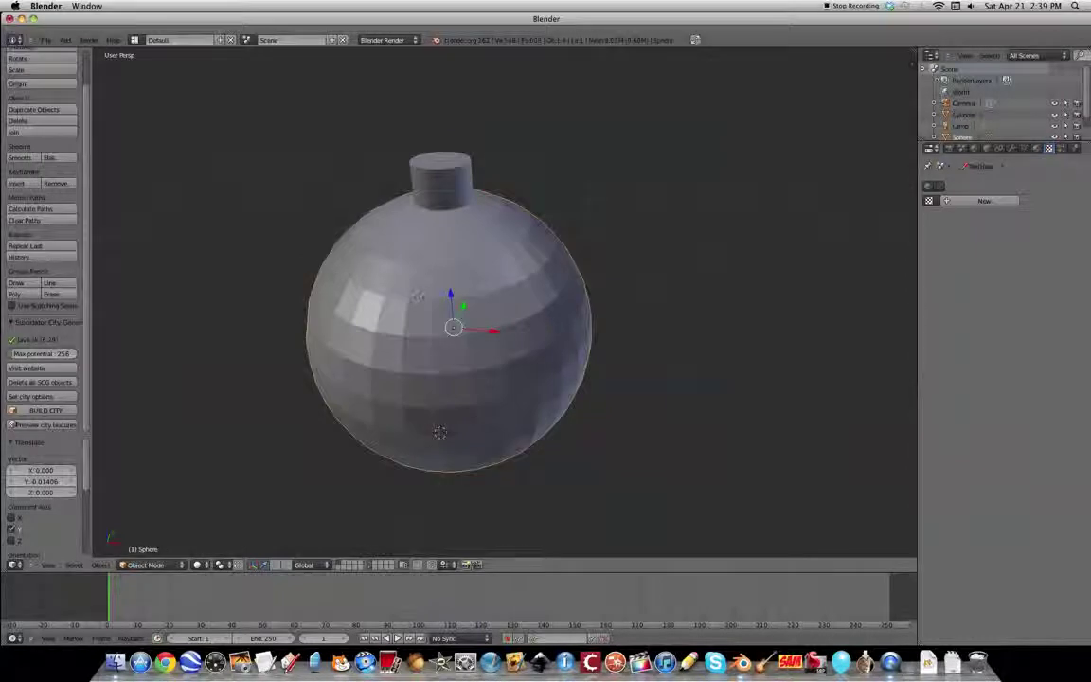
pyautogui.click(1011, 149)
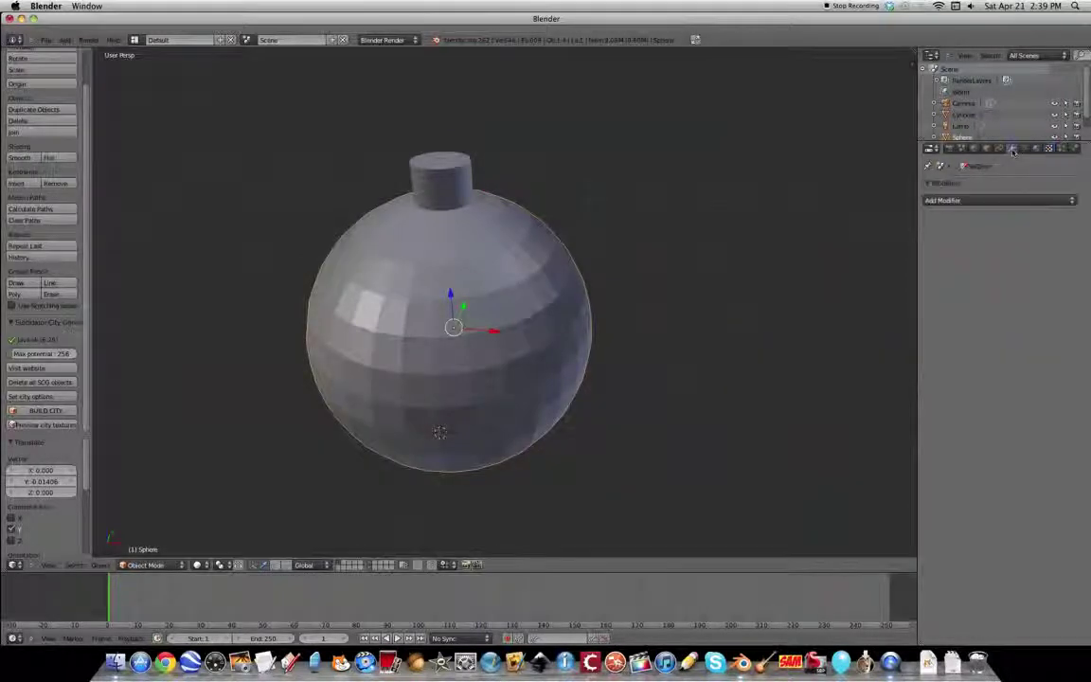
pyautogui.click(1002, 200)
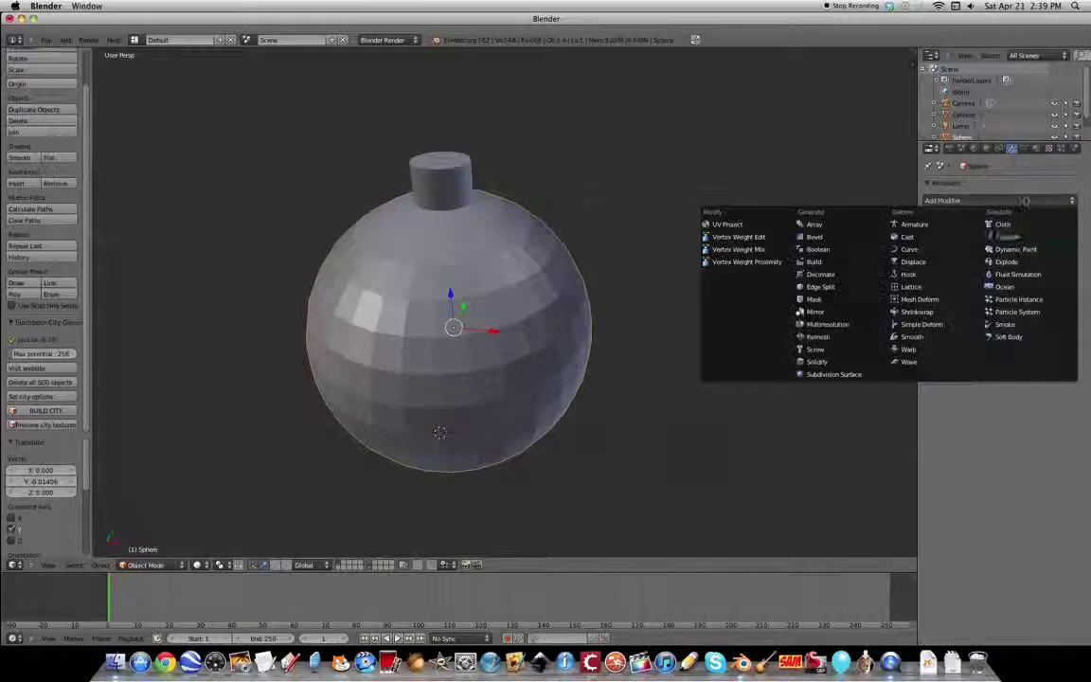
pyautogui.click(837, 375)
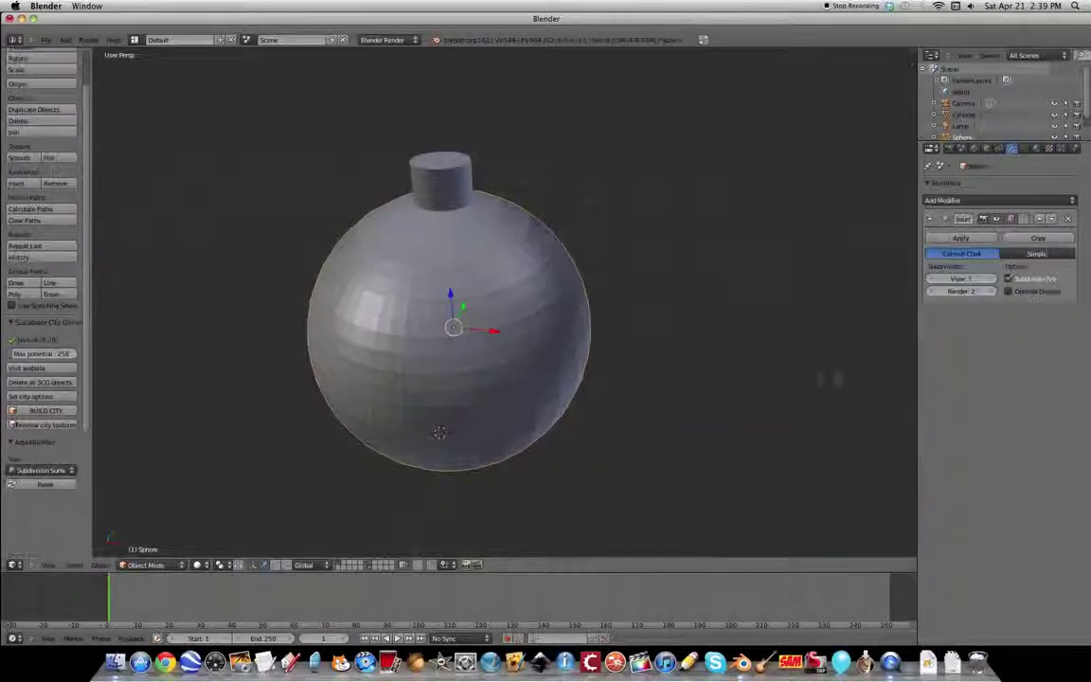
pyautogui.click(936, 294)
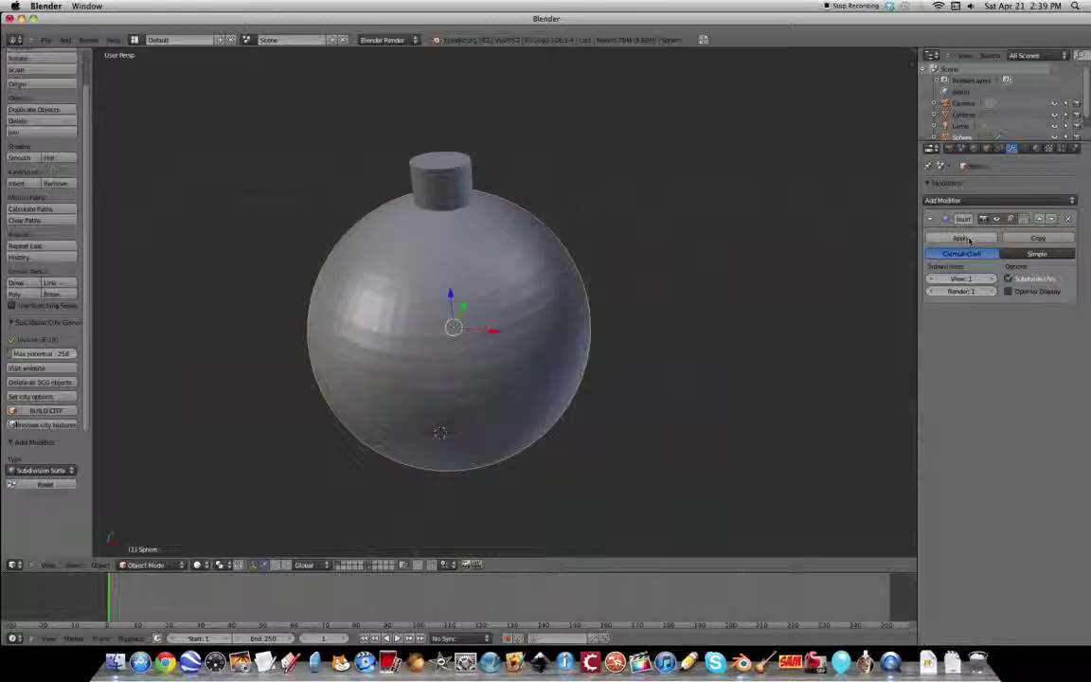
pyautogui.click(961, 238)
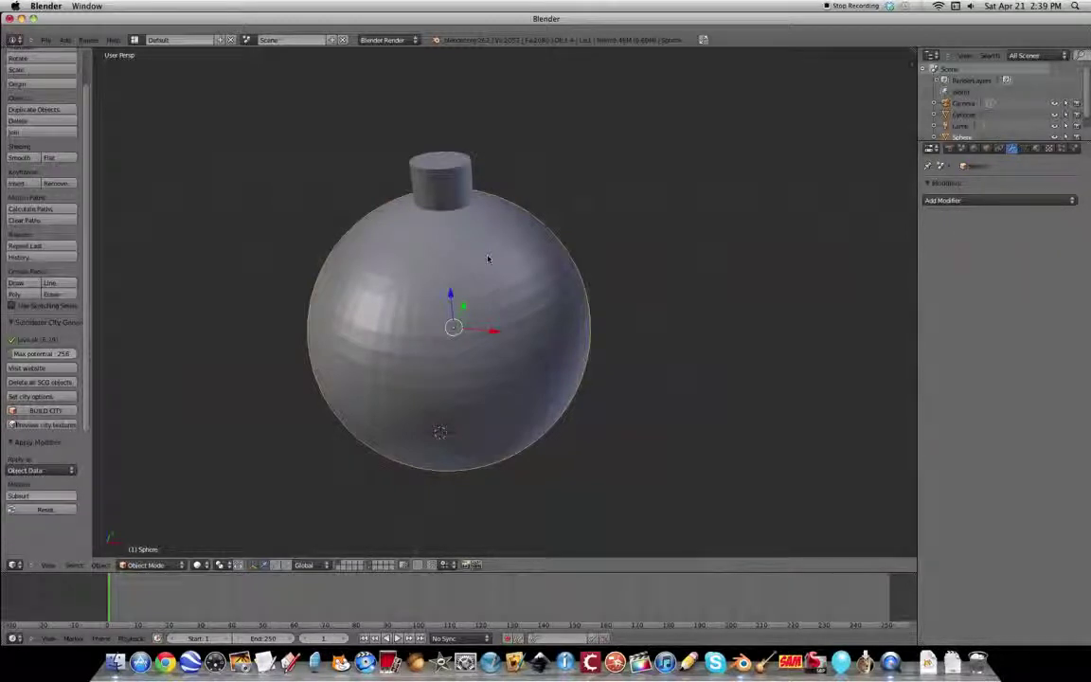
# Join the sphere and the cylinder into a single object
pyautogui.rightClick(434, 168)
pyautogui.press('a')
pyautogui.hotkey('ctrl', 'j')
pyautogui.moveTo(434, 169); pyautogui.dragTo(532, 313, button='middle')
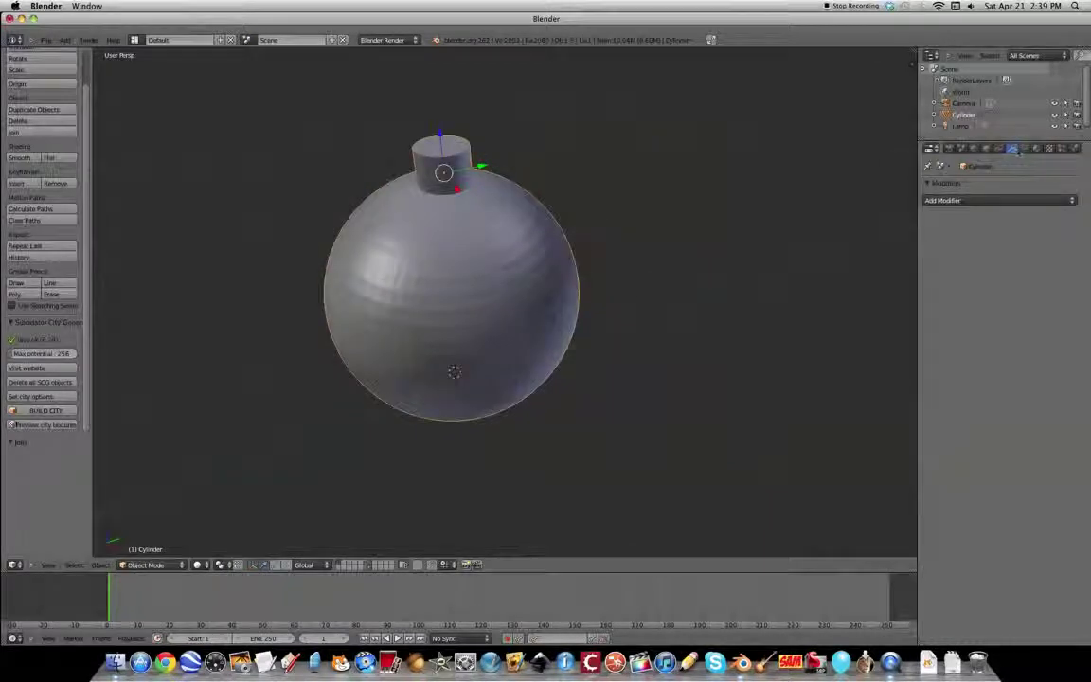
# Create a new material for the joined object and set its shading to smooth
pyautogui.click(1037, 150)
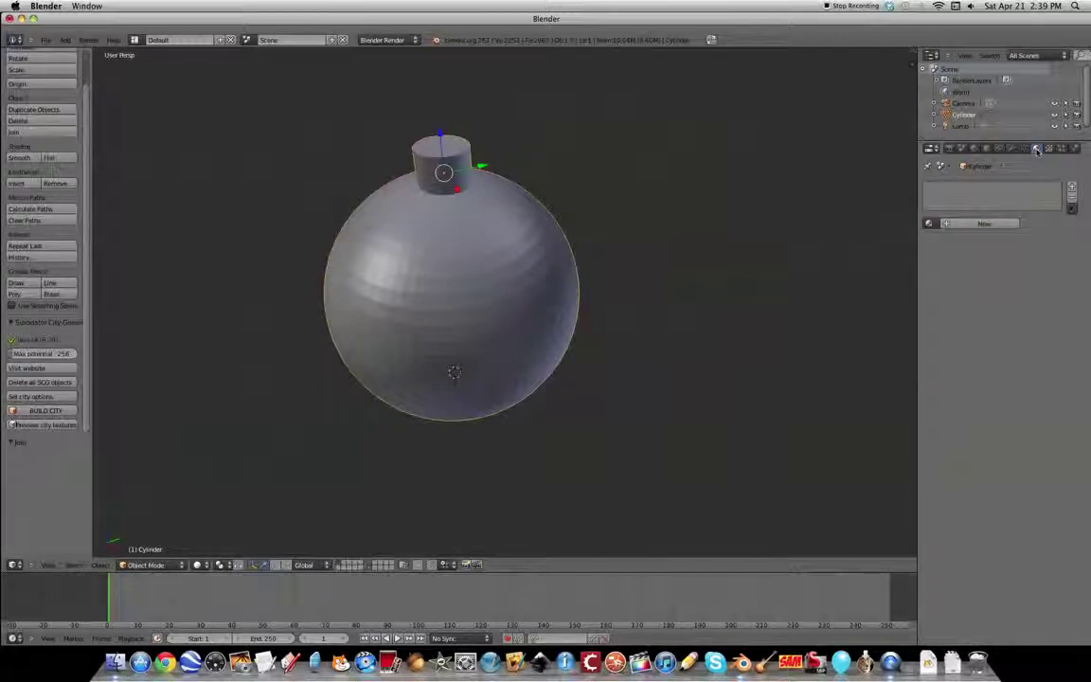
pyautogui.click(986, 224)
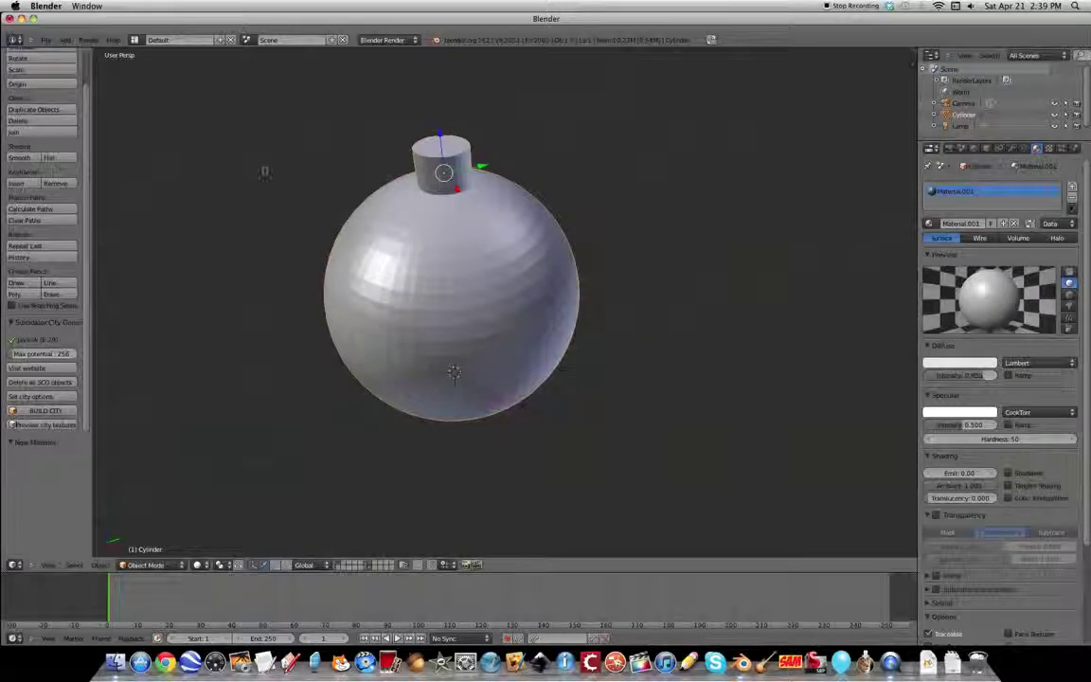
pyautogui.click(15, 157)
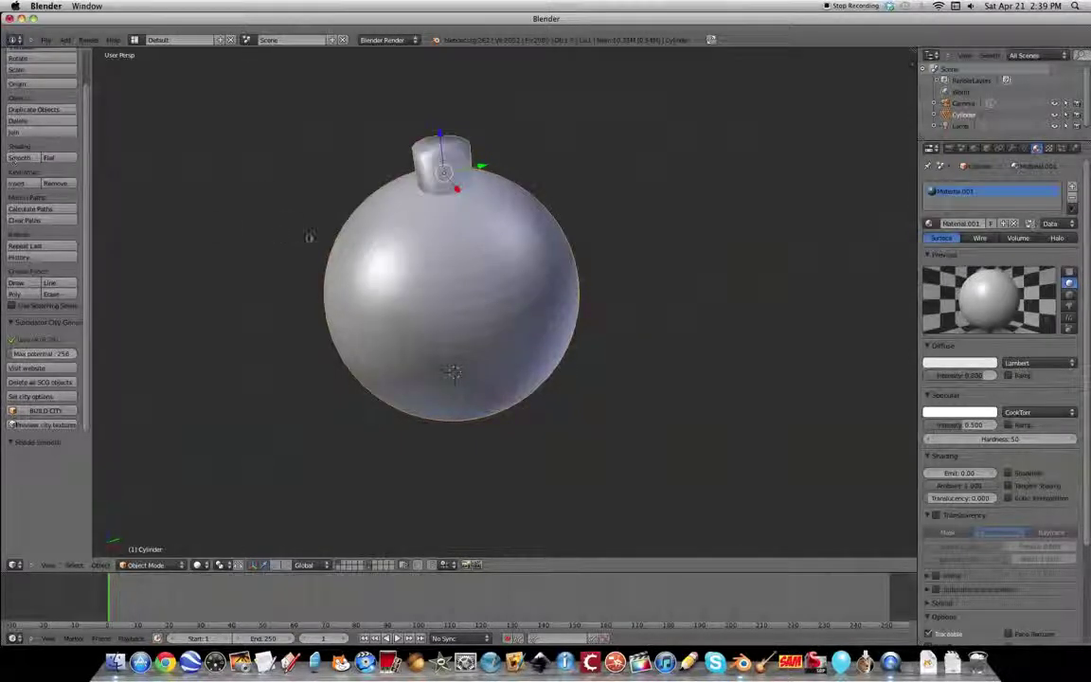
# Set the material's diffuse color to black
pyautogui.scroll(2, 333, 228)
pyautogui.moveTo(481, 197); pyautogui.dragTo(555, 205, button='middle')
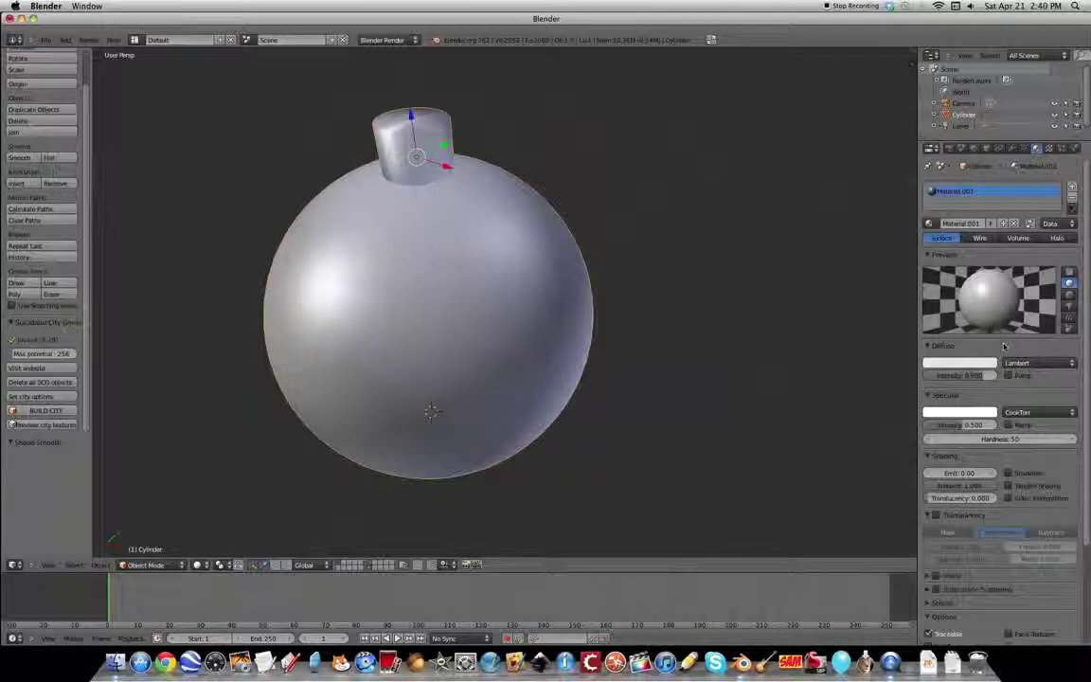
pyautogui.click(951, 363)
pyautogui.moveTo(988, 217); pyautogui.dragTo(990, 301)
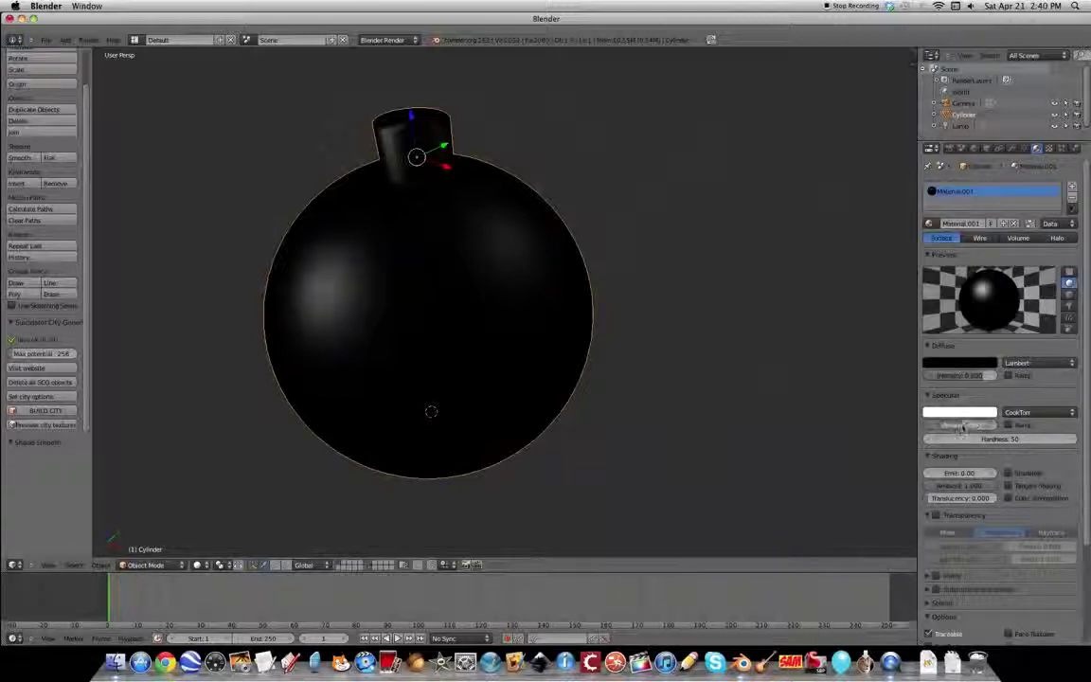
# Adjust the black material's specular intensity and set its specular hardness to 100
pyautogui.click(977, 427)
pyautogui.write('1')
pyautogui.click(980, 429)
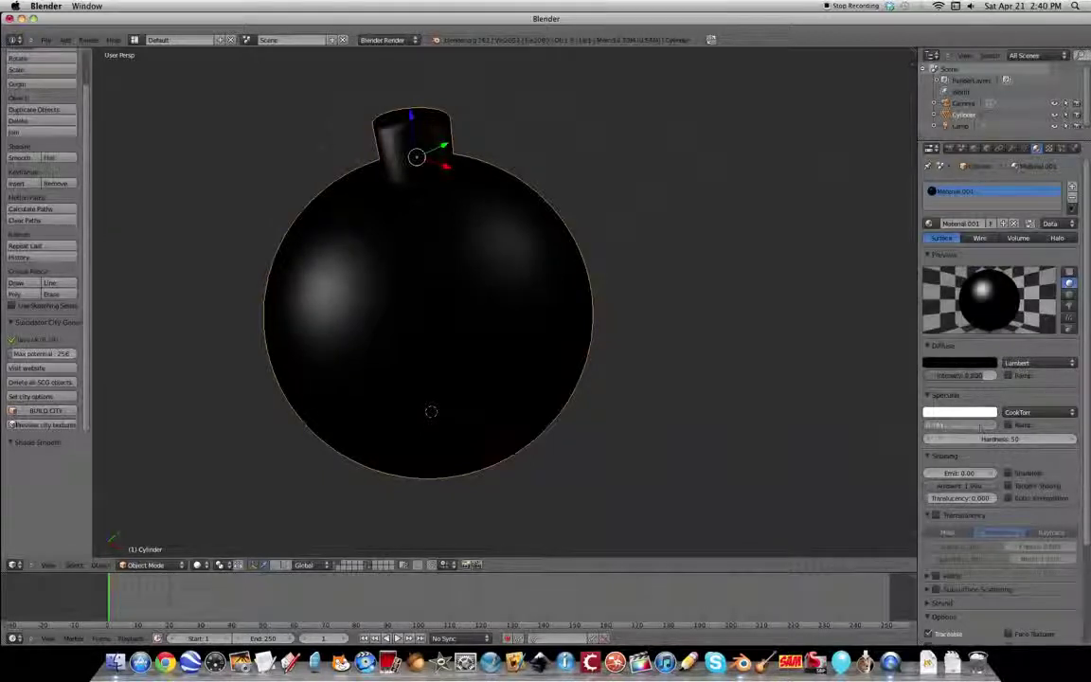
pyautogui.press('Return')
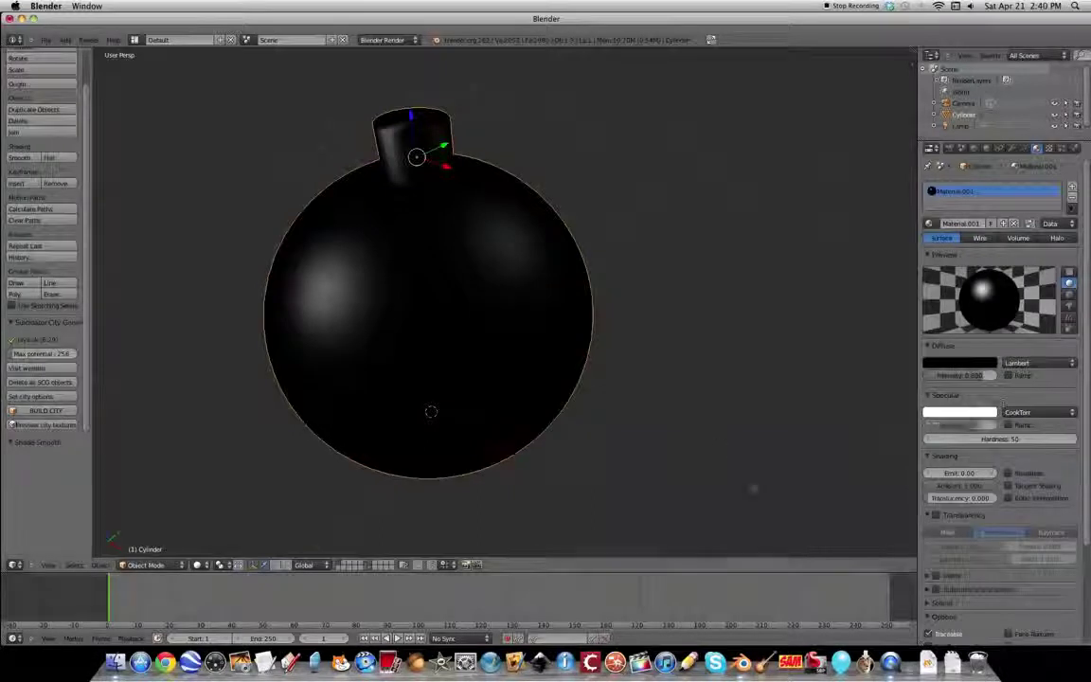
pyautogui.click(936, 443)
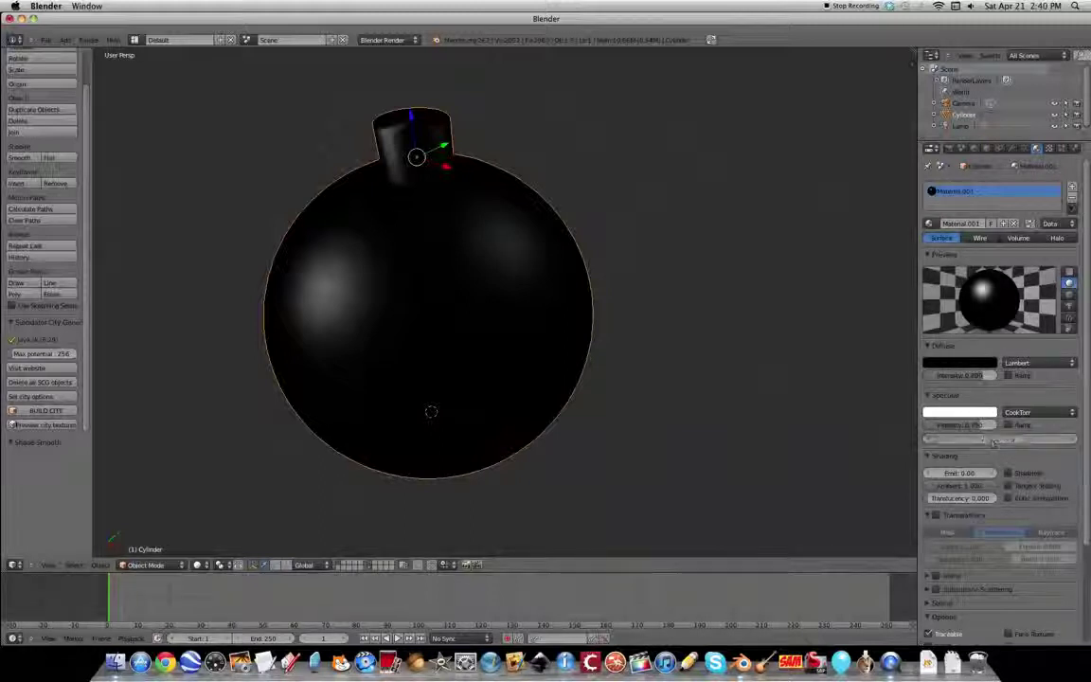
pyautogui.write('100')
pyautogui.press('Return')
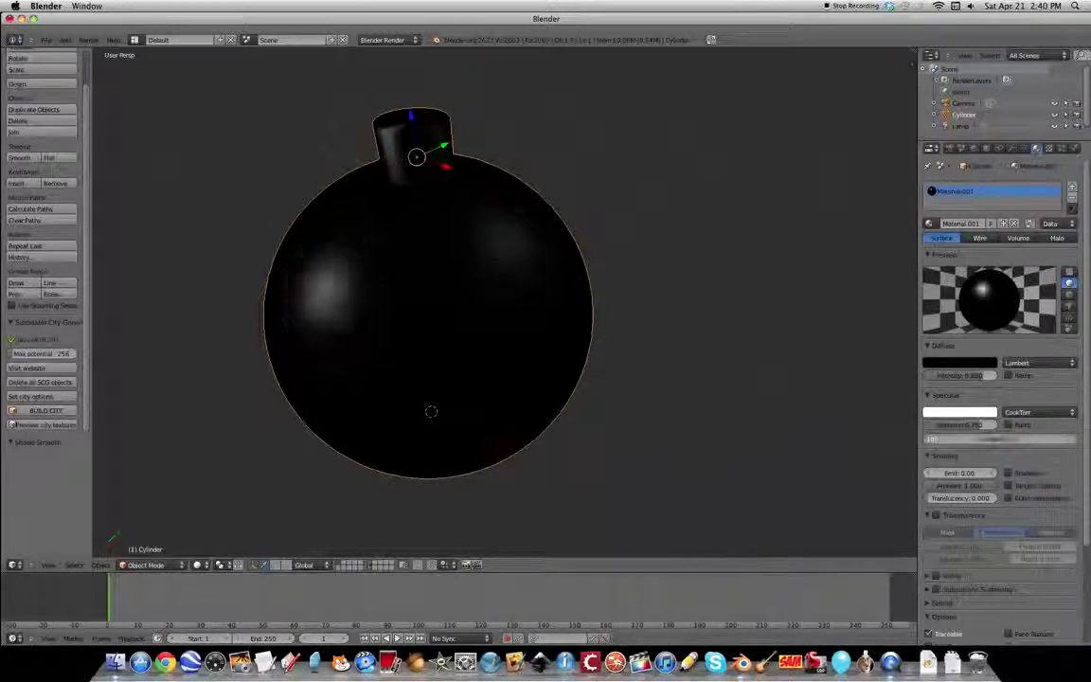
# Render a still image of the bomb and return to the 3D view
pyautogui.click(950, 148)
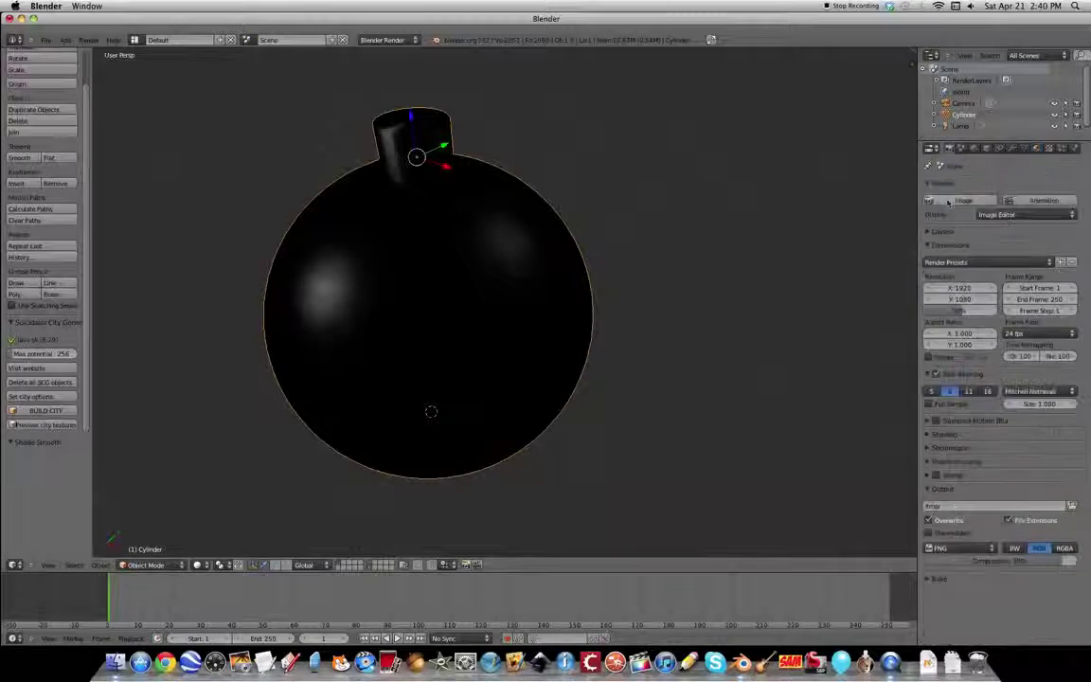
pyautogui.click(949, 203)
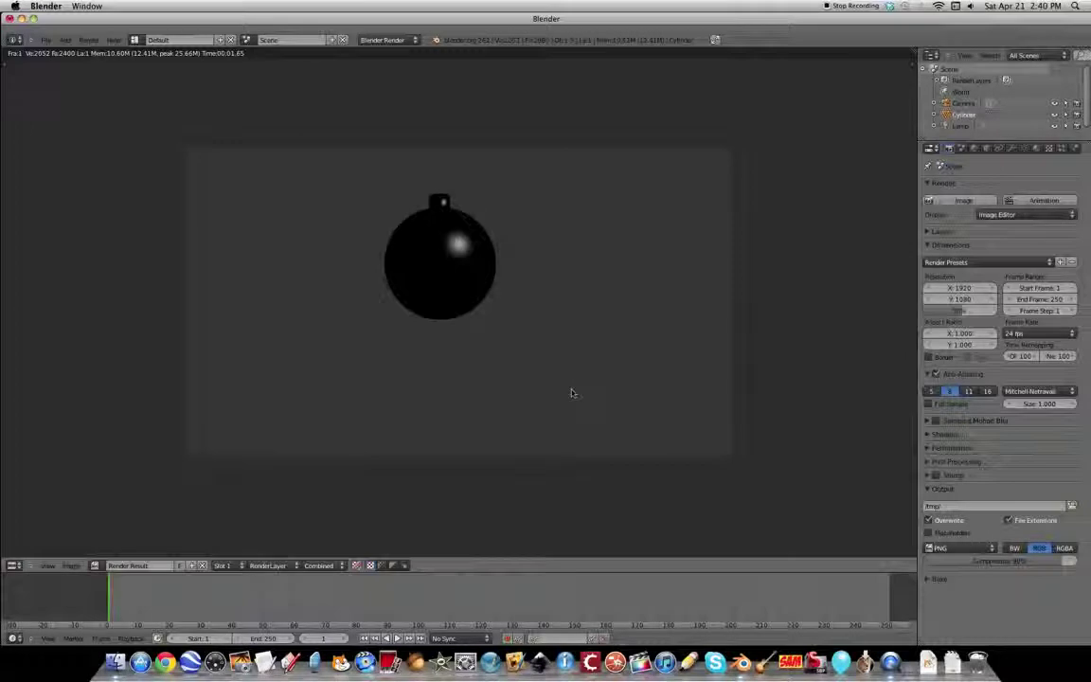
pyautogui.press('Escape')
# Add a mesh cylinder and scale it down uniformly to about 0.12
pyautogui.scroll(-7, 519, 458)
pyautogui.scroll(3, 524, 457)
pyautogui.moveTo(551, 356); pyautogui.dragTo(652, 407, button='middle')
pyautogui.scroll(5, 505, 381)
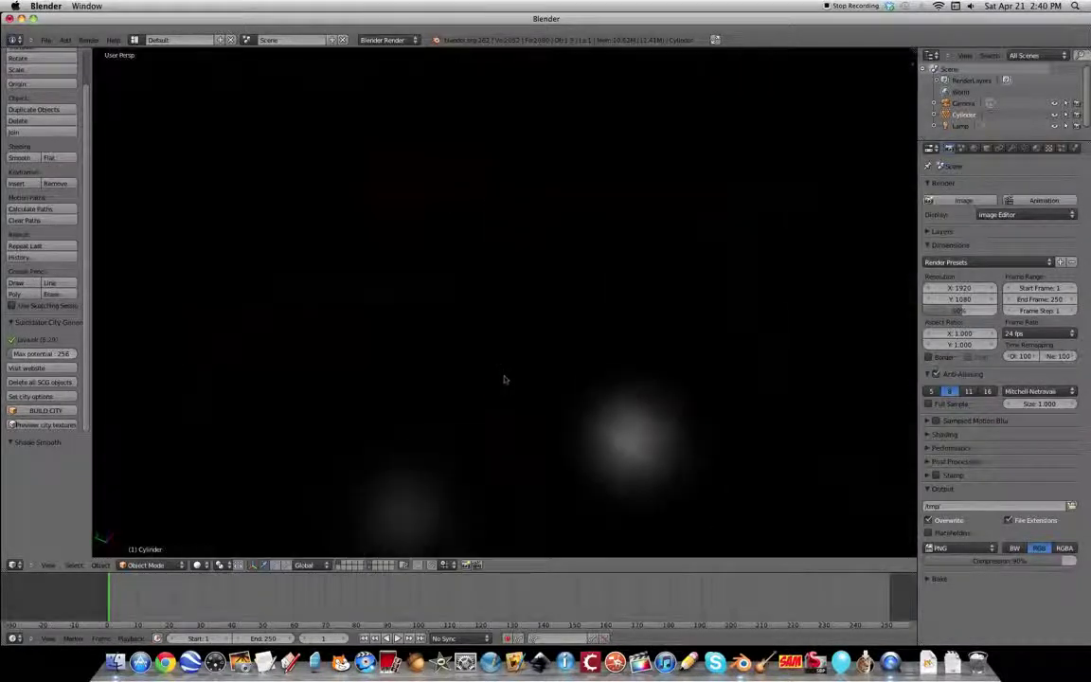
pyautogui.scroll(-3, 514, 378)
pyautogui.moveTo(556, 365)
pyautogui.mouseDown(button='middle')
pyautogui.moveTo(631, 338)
pyautogui.moveTo(667, 353)
pyautogui.moveTo(640, 355)
pyautogui.moveTo(713, 307)
pyautogui.mouseUp(button='middle')
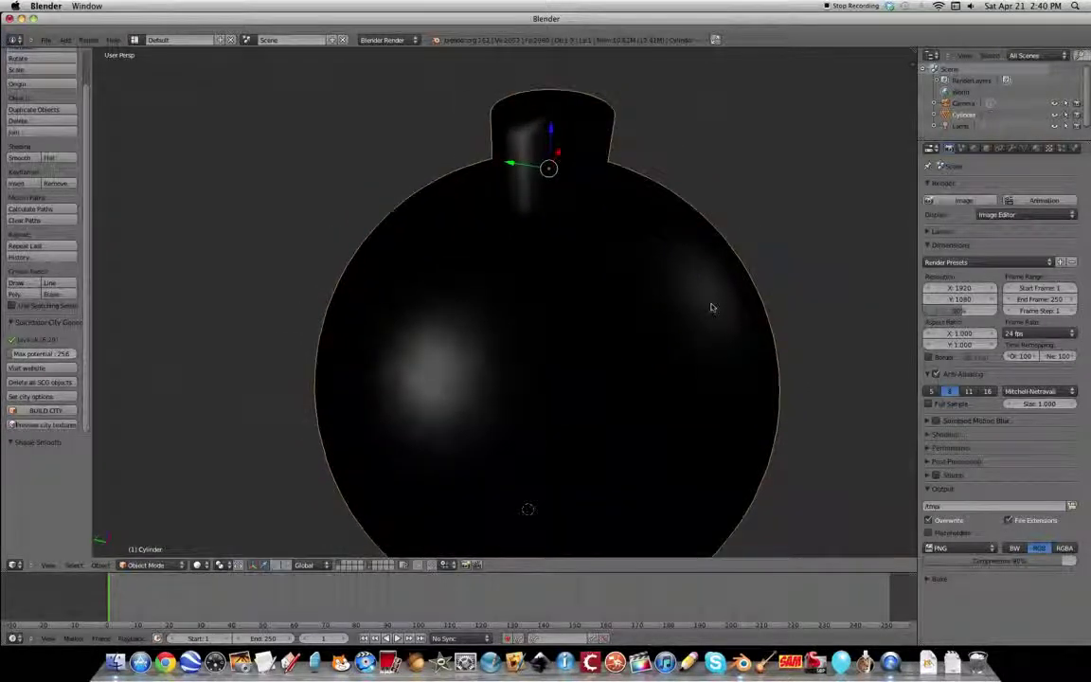
pyautogui.hotkey('shift', 'a')
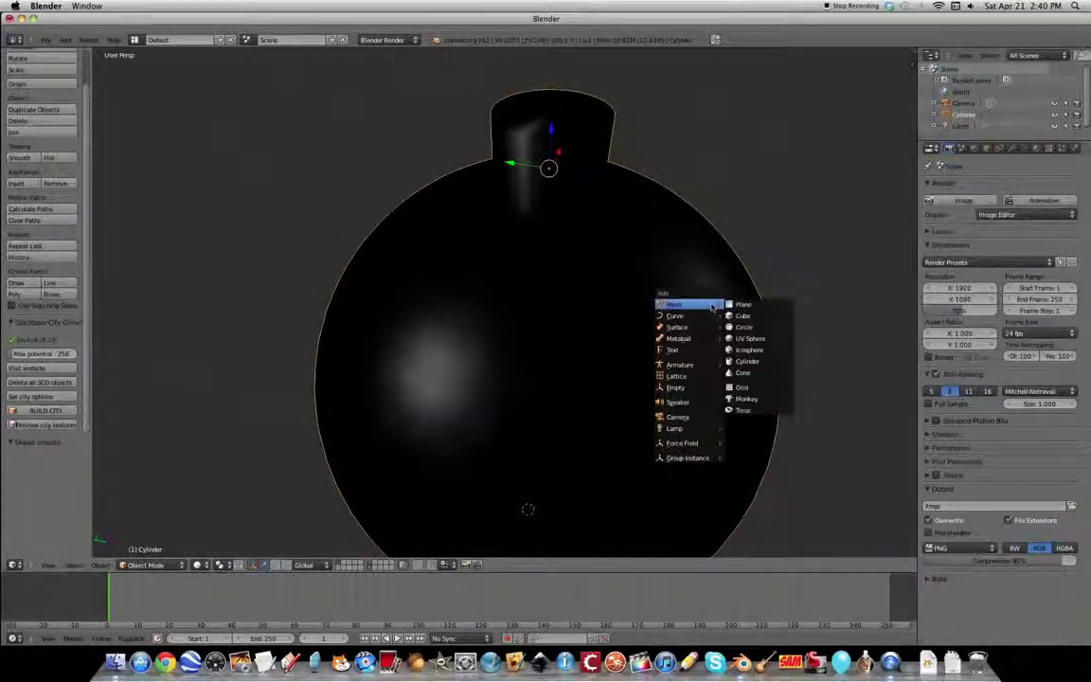
pyautogui.click(738, 364)
pyautogui.scroll(-5, 677, 395)
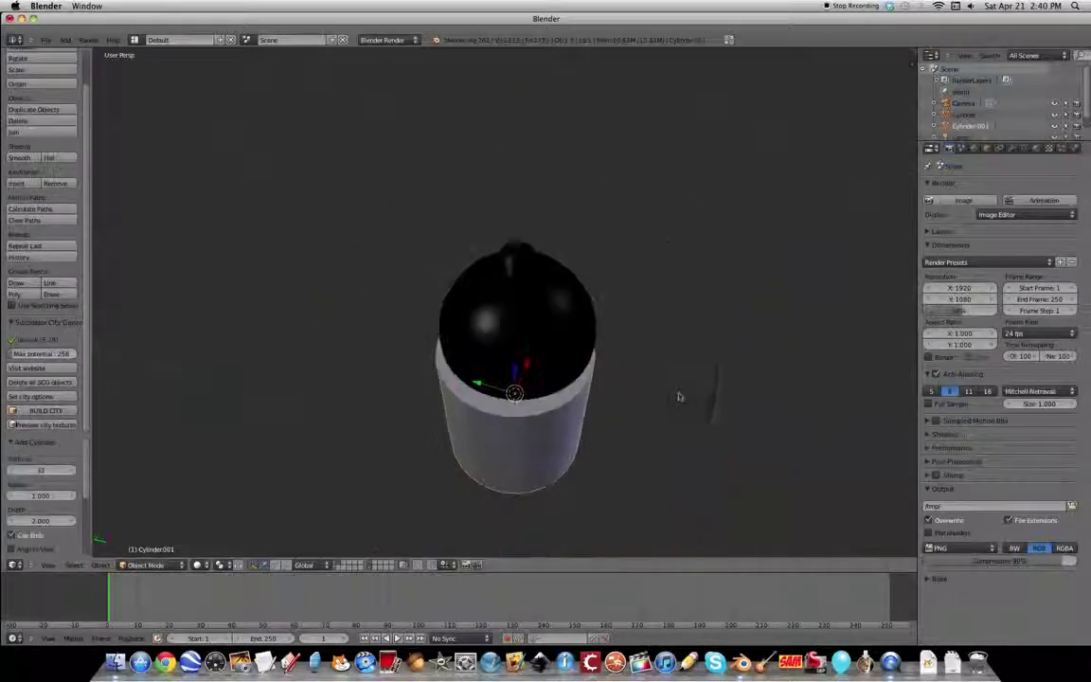
pyautogui.press('s')
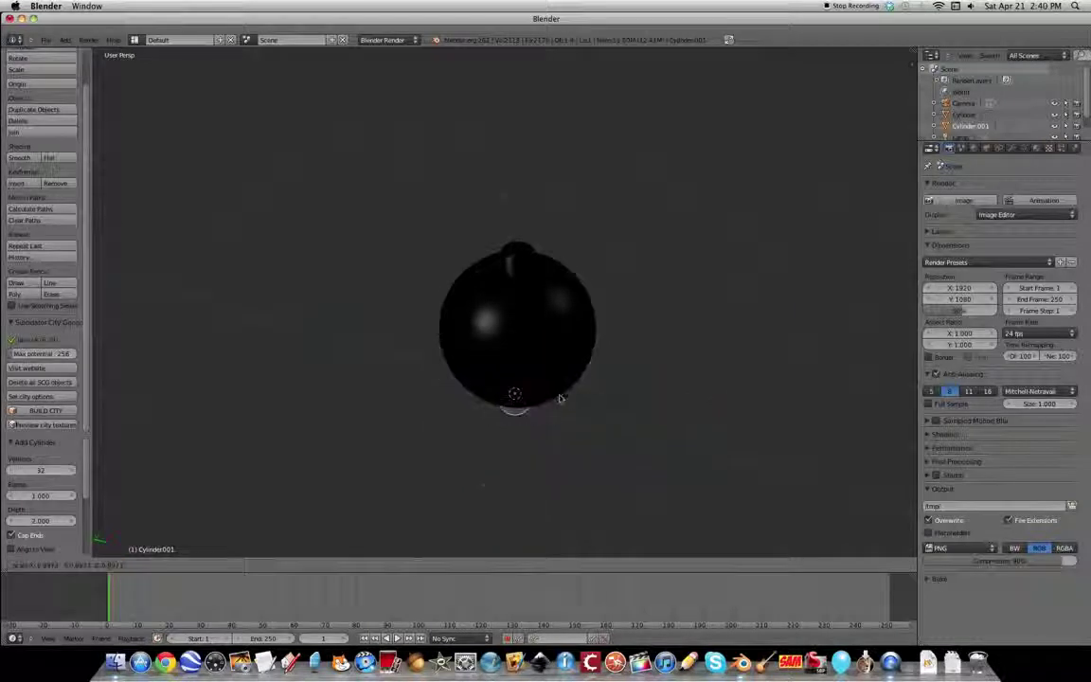
pyautogui.click(545, 402)
# Move the new cylinder up about 2.52 along Z to the bomb's neck and shift it about 0.07 along Y
pyautogui.press('g')
pyautogui.press('z')
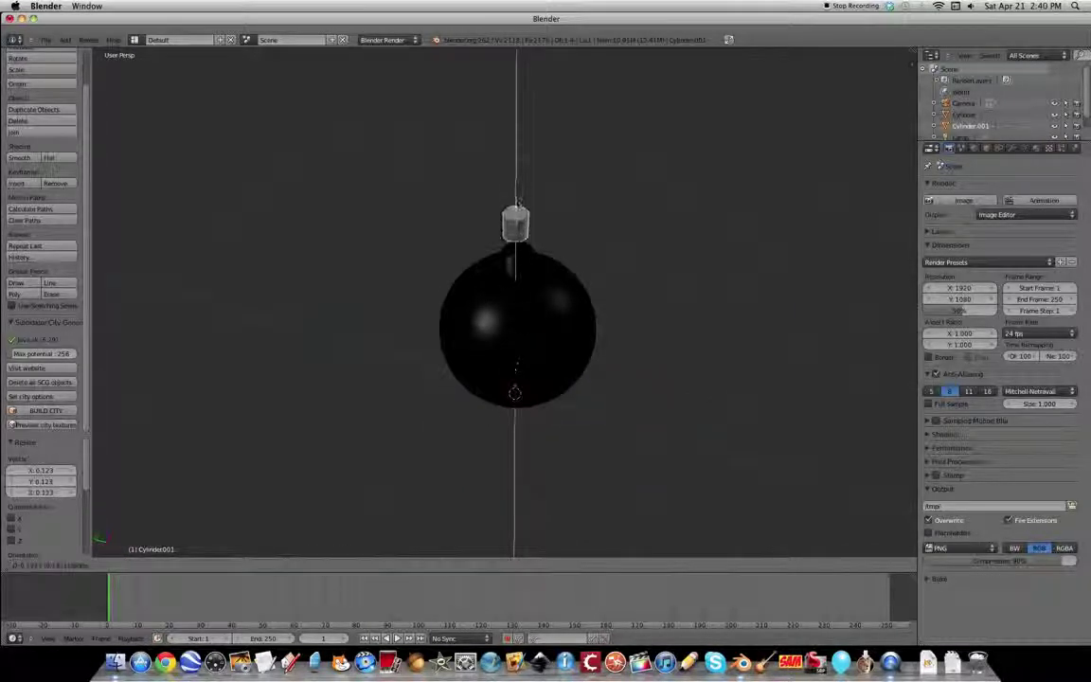
pyautogui.click(628, 248)
pyautogui.moveTo(628, 248); pyautogui.dragTo(545, 249, button='middle')
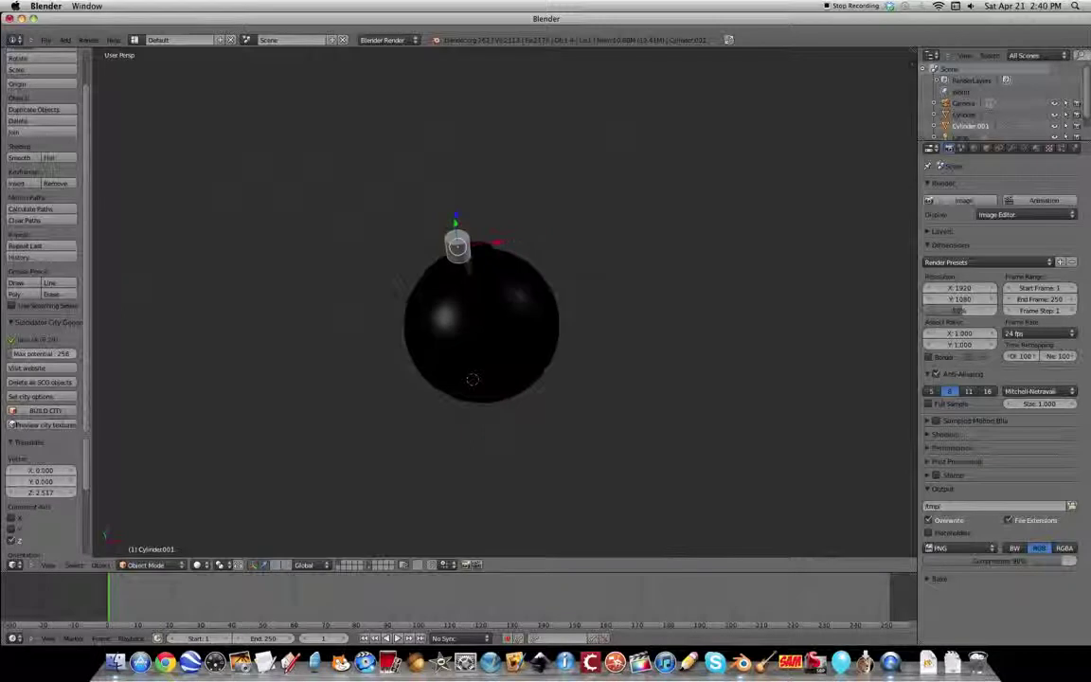
pyautogui.press('g')
pyautogui.press('x')
pyautogui.rightClick(519, 239)
pyautogui.press('g')
pyautogui.press('y')
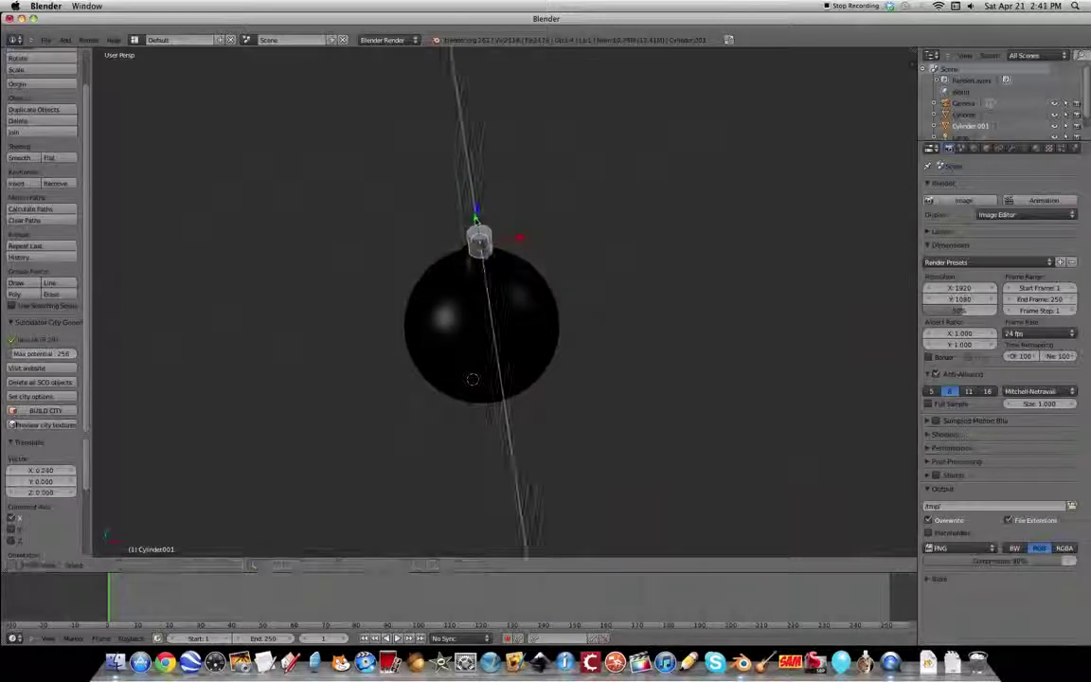
pyautogui.click(540, 278)
# Scale the cylinder to about 0.49 of its size and center it over the neck with small Z and X moves
pyautogui.scroll(5, 538, 279)
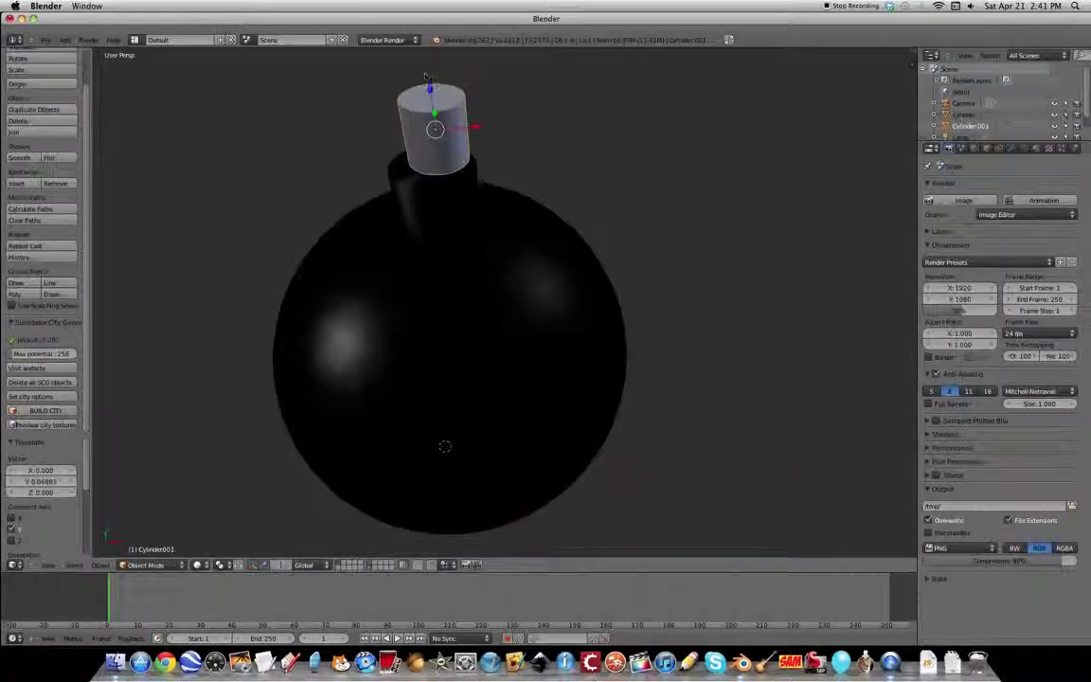
pyautogui.press('g')
pyautogui.press('z')
pyautogui.click(478, 139)
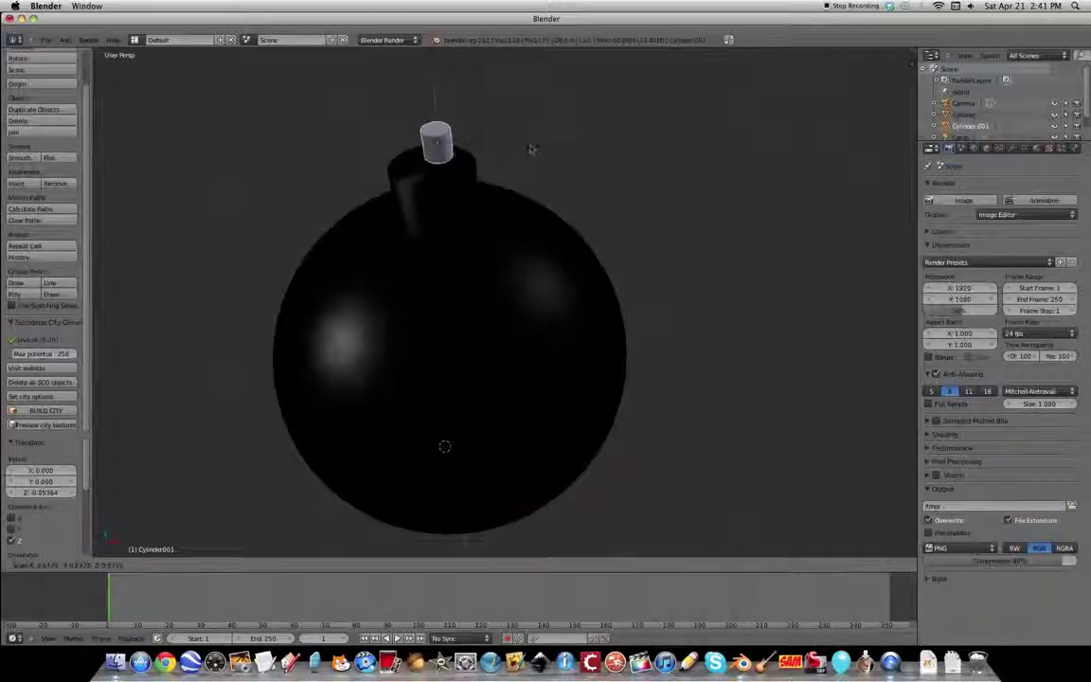
pyautogui.press('g')
pyautogui.press('x')
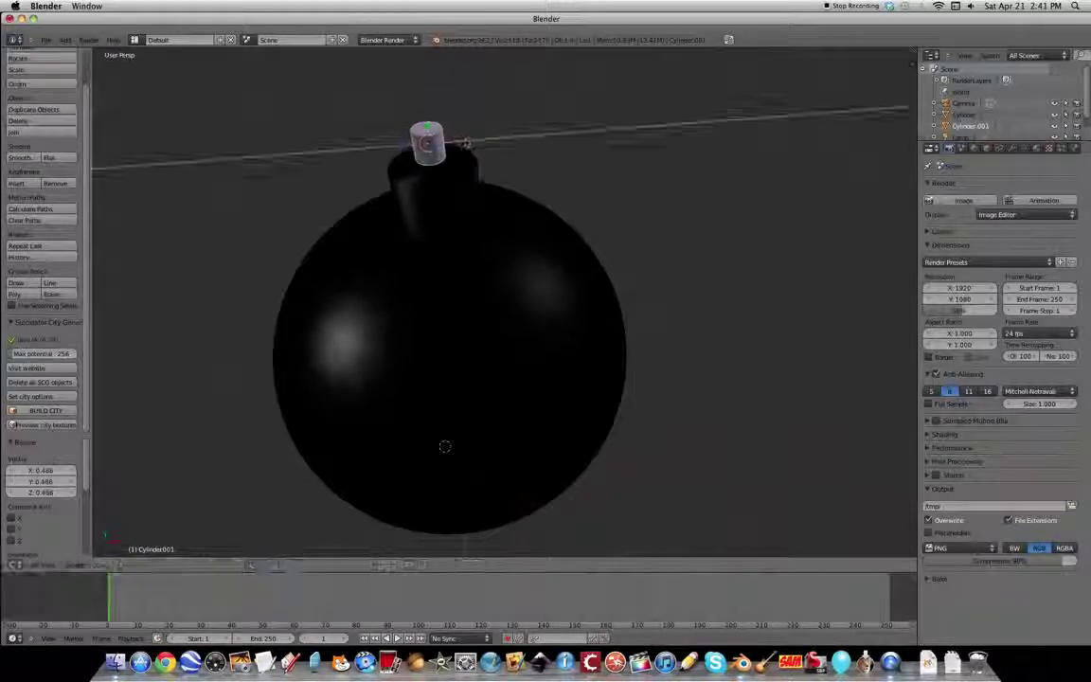
pyautogui.press('Return')
# Stretch the small cylinder along Z by a factor of about 2.44
pyautogui.press('s')
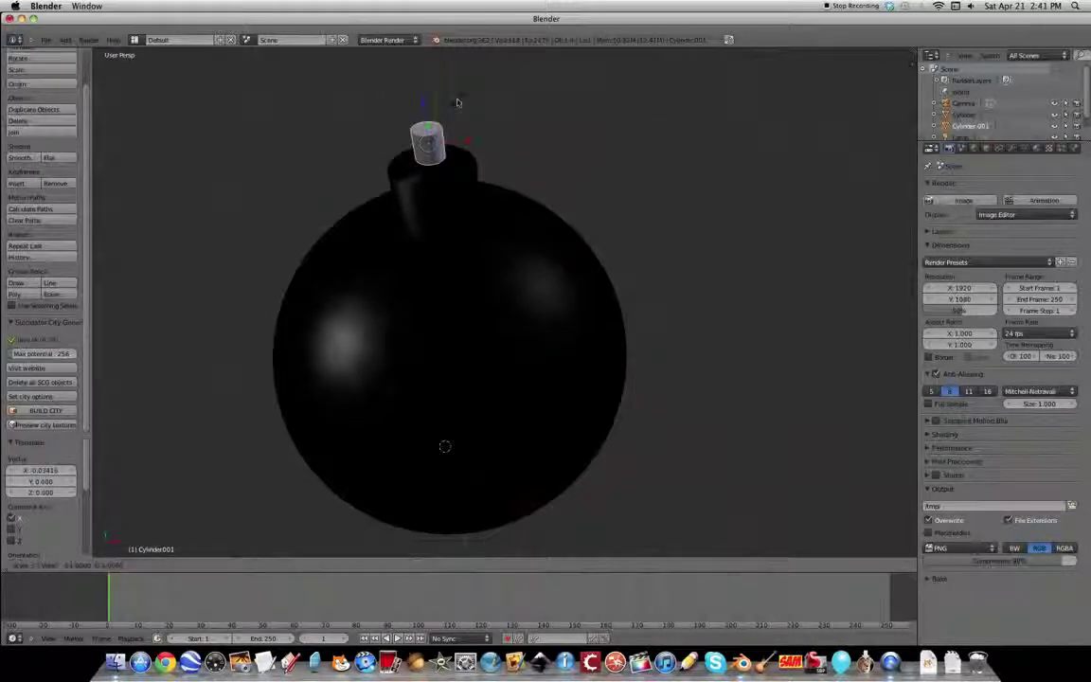
pyautogui.press('z')
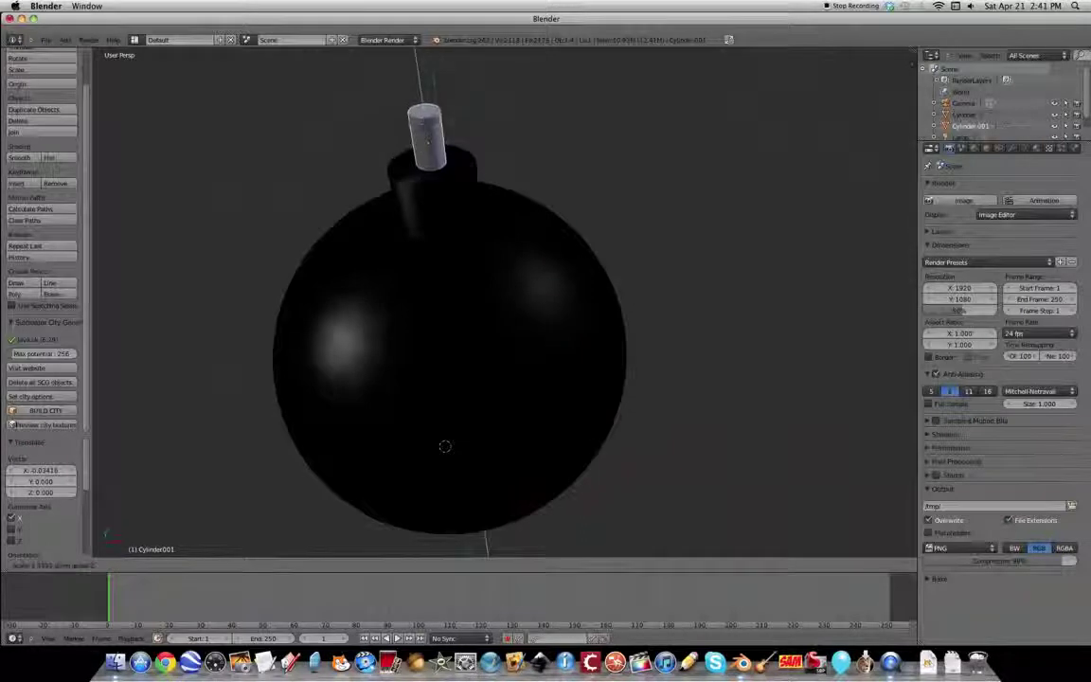
pyautogui.click(414, 50)
pyautogui.scroll(-3, 504, 188)
pyautogui.moveTo(504, 188); pyautogui.dragTo(519, 293, button='middle')
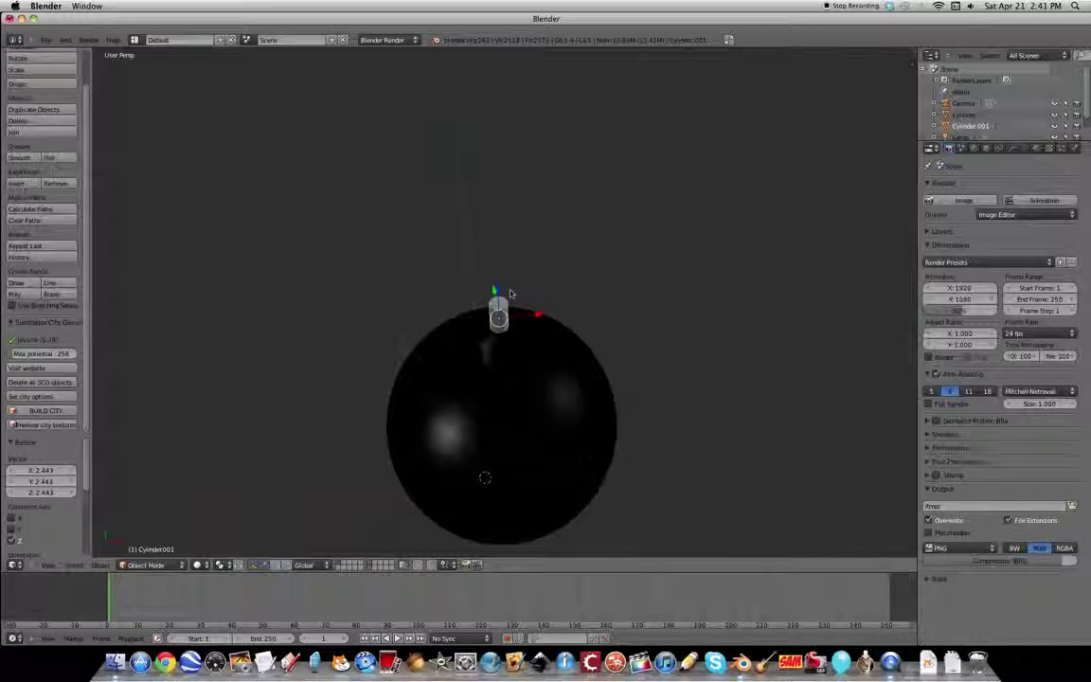
# Raise the cylinder along Z and scale it down to about 0.44 of its size
pyautogui.press('g')
pyautogui.press('z')
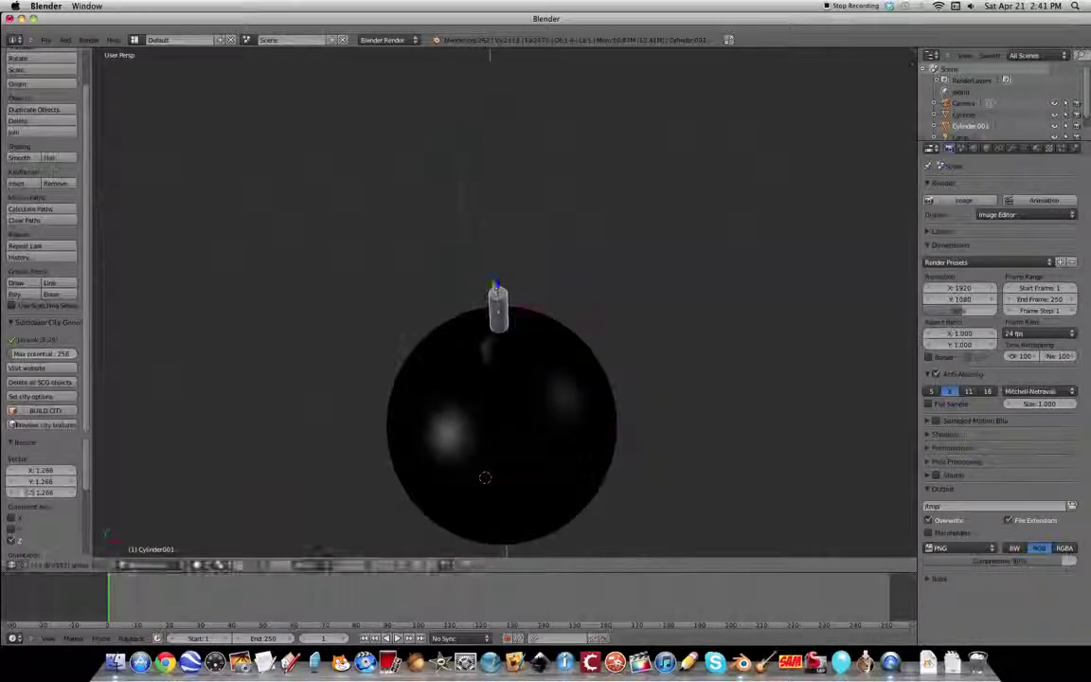
pyautogui.click(552, 298)
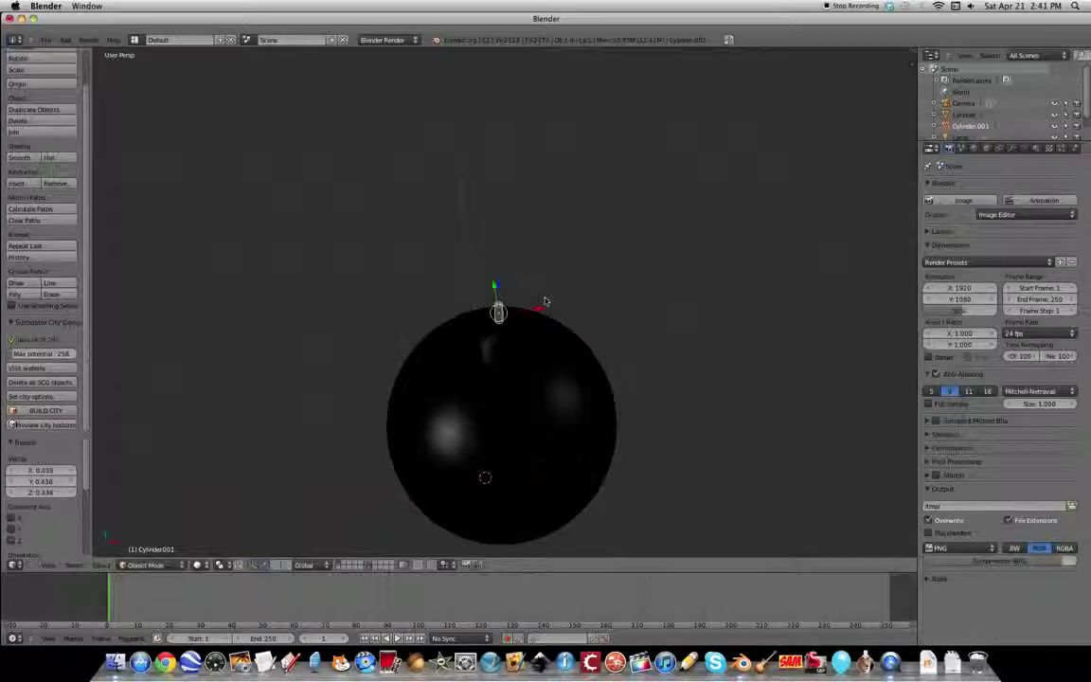
pyautogui.press('s')
pyautogui.press('z')
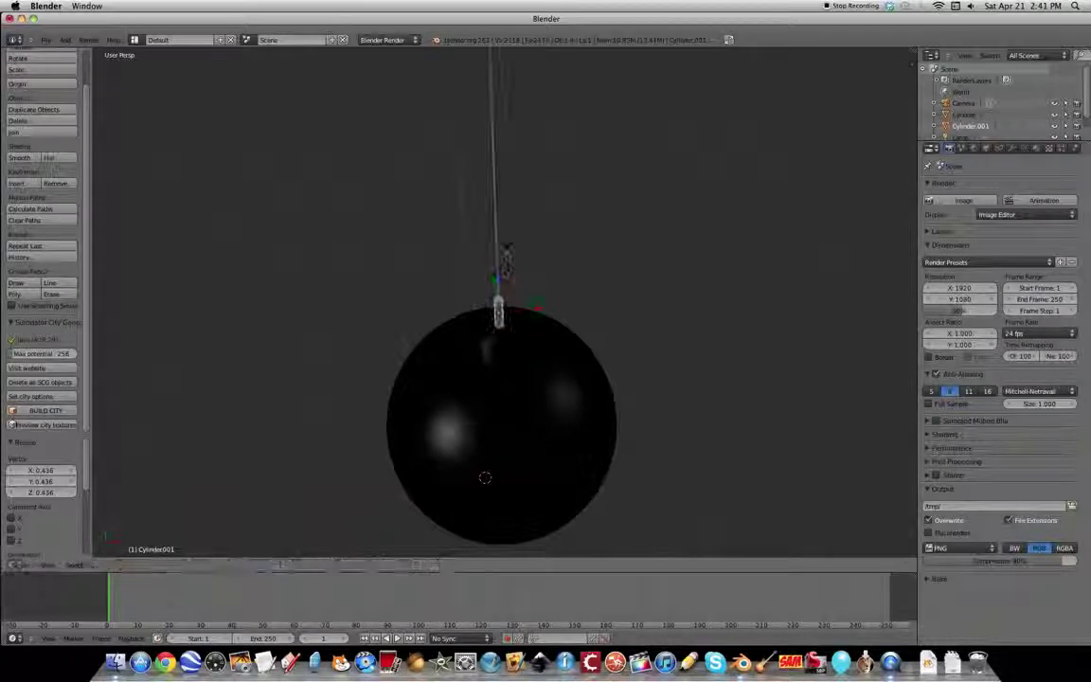
pyautogui.click(549, 441)
# Stretch the thin cylinder along Z by about 2.03 and 1.29, and raise it to stand on the neck as a fuse
pyautogui.scroll(4, 548, 441)
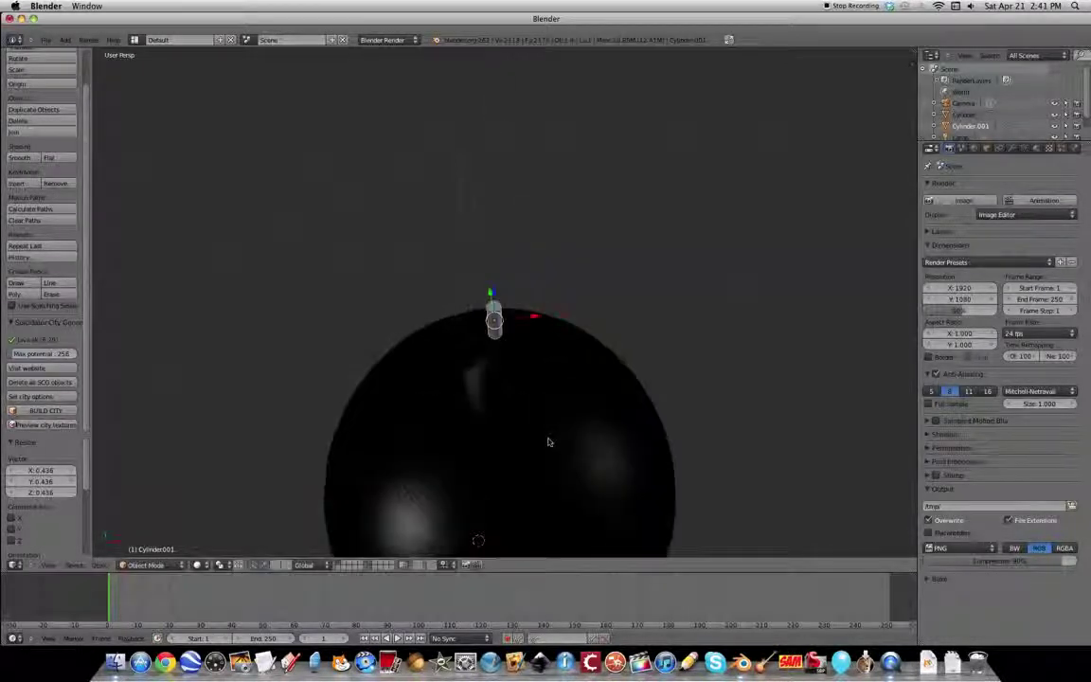
pyautogui.moveTo(537, 390); pyautogui.dragTo(563, 397, button='middle')
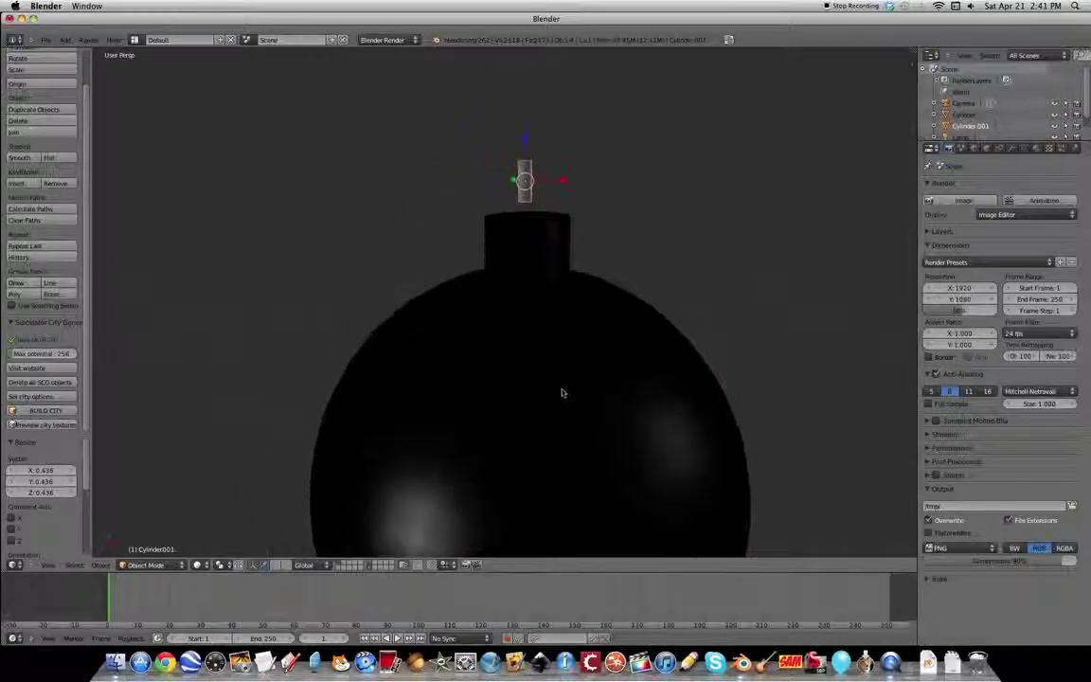
pyautogui.press('s')
pyautogui.press('z')
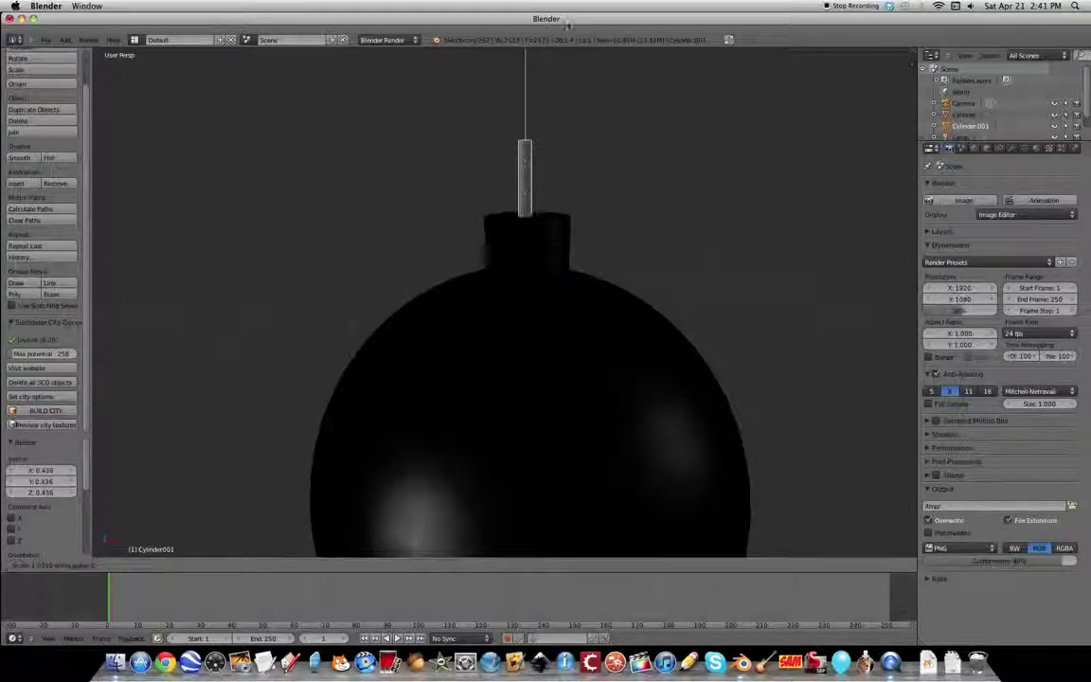
pyautogui.click(538, 156)
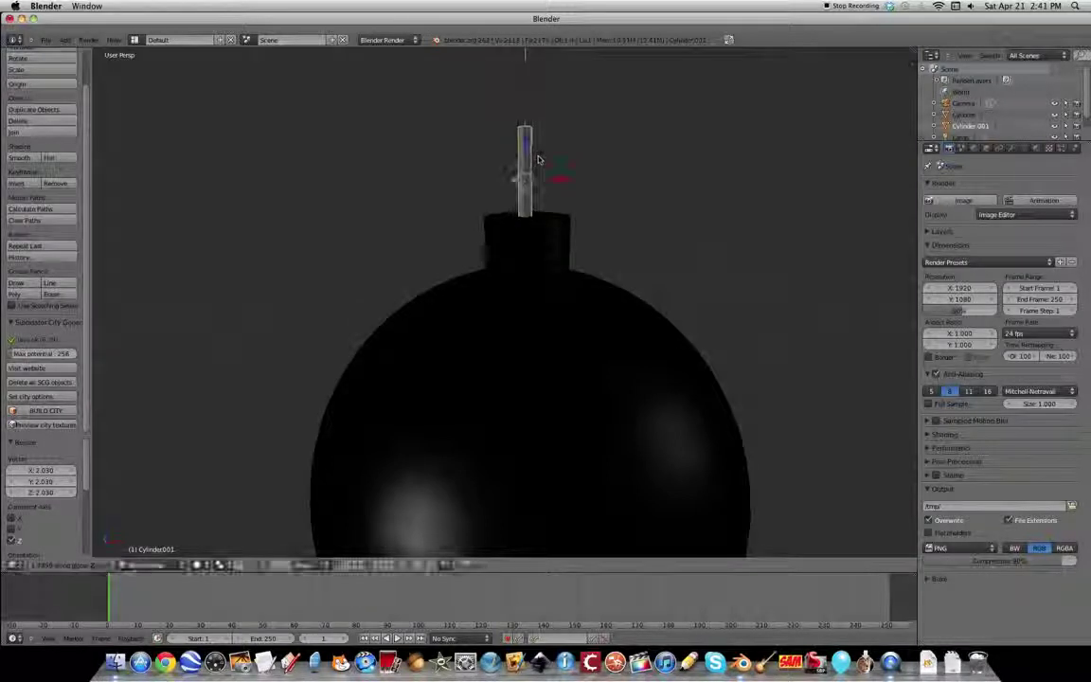
pyautogui.press('g')
pyautogui.press('z')
pyautogui.click(528, 140)
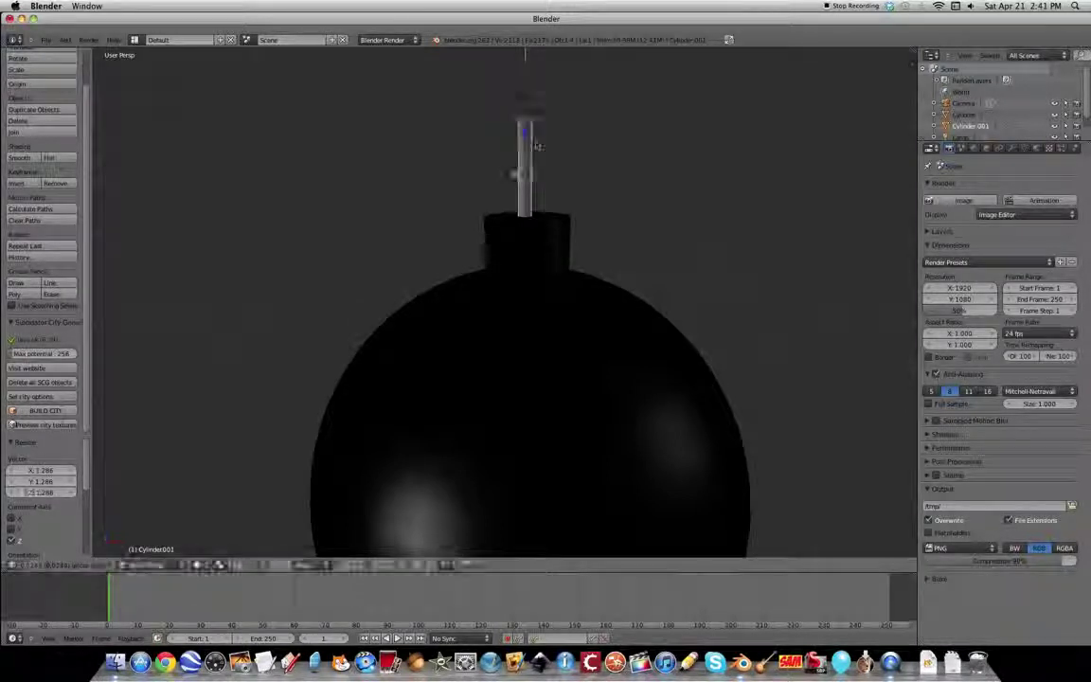
# Examine the fuse's shape and its placement on the neck from several angles
pyautogui.moveTo(651, 144); pyautogui.dragTo(624, 175, button='middle')
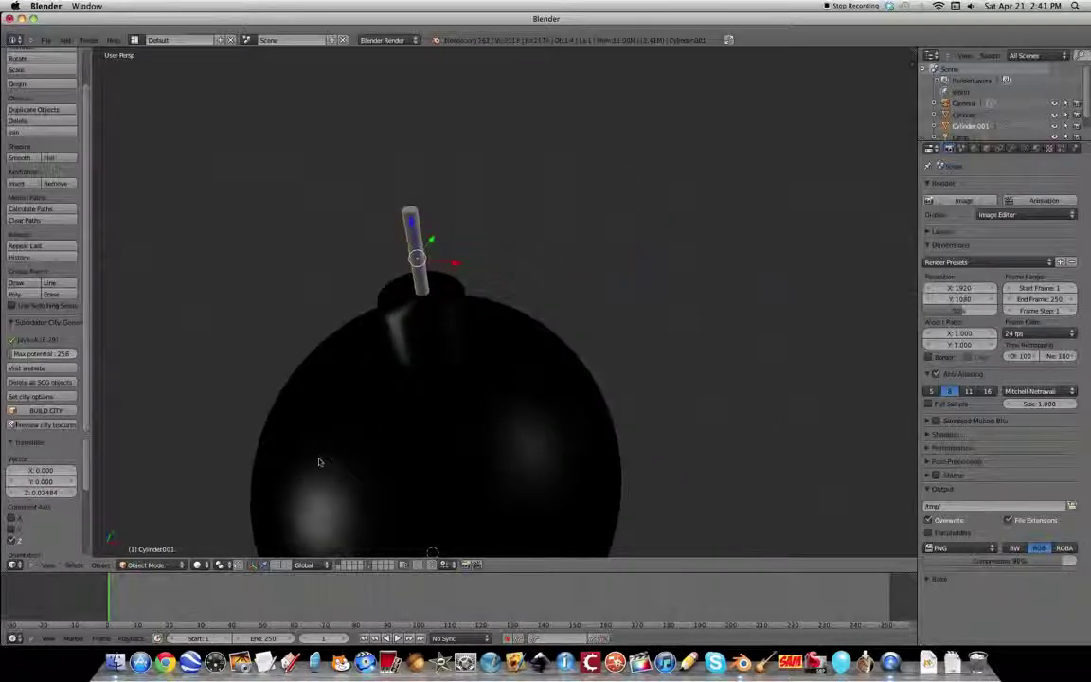
pyautogui.moveTo(353, 320); pyautogui.dragTo(381, 323, button='middle')
pyautogui.scroll(5, 462, 370)
pyautogui.scroll(-3, 463, 369)
pyautogui.moveTo(490, 357); pyautogui.dragTo(600, 369, button='middle')
pyautogui.moveTo(570, 423)
pyautogui.mouseDown(button='middle')
pyautogui.moveTo(570, 400)
pyautogui.moveTo(575, 416)
pyautogui.moveTo(591, 415)
pyautogui.moveTo(560, 417)
pyautogui.mouseUp(button='middle')
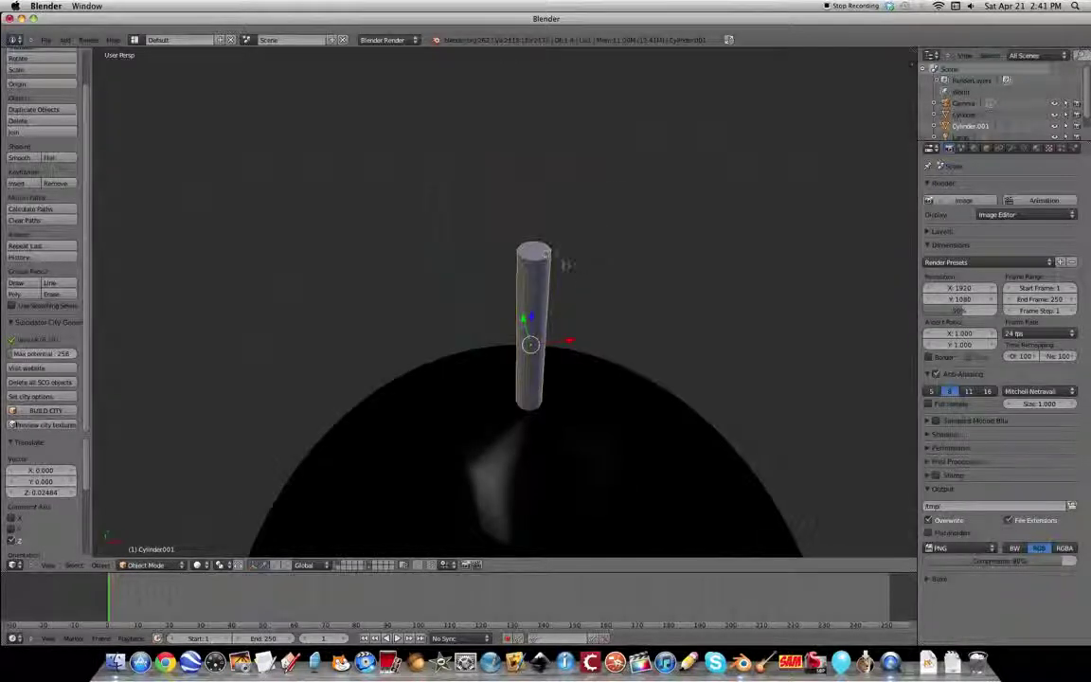
pyautogui.scroll(-2, 534, 368)
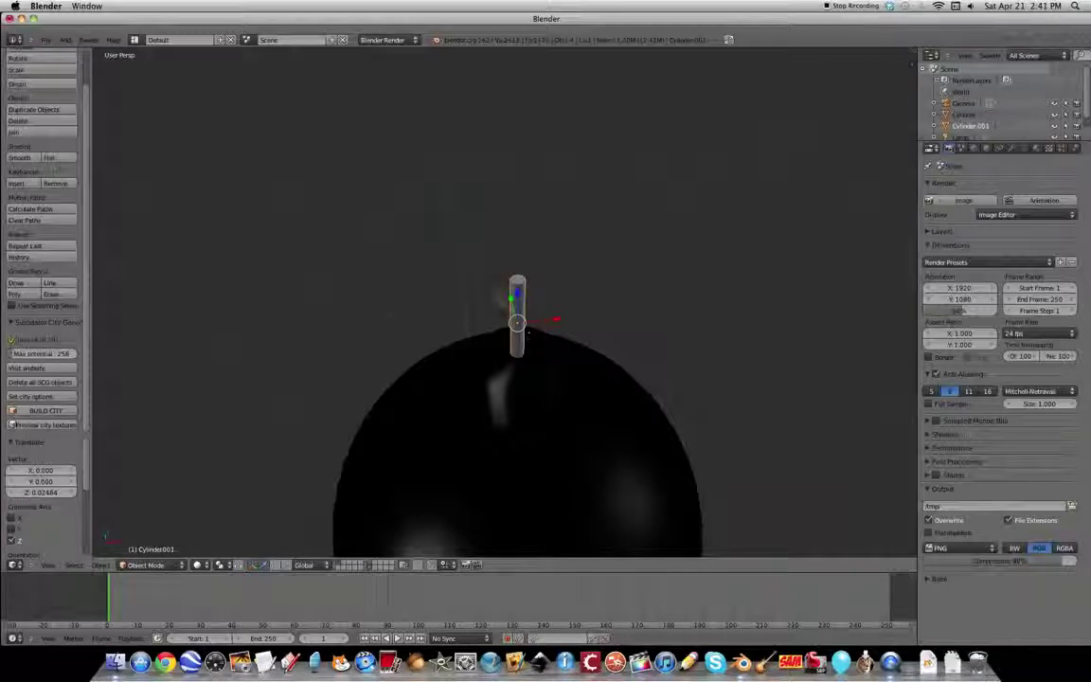
# Add a UV sphere and move it up about 3.05 along Z to above the fuse
pyautogui.hotkey('shift', 'a')
pyautogui.moveTo(504, 438)
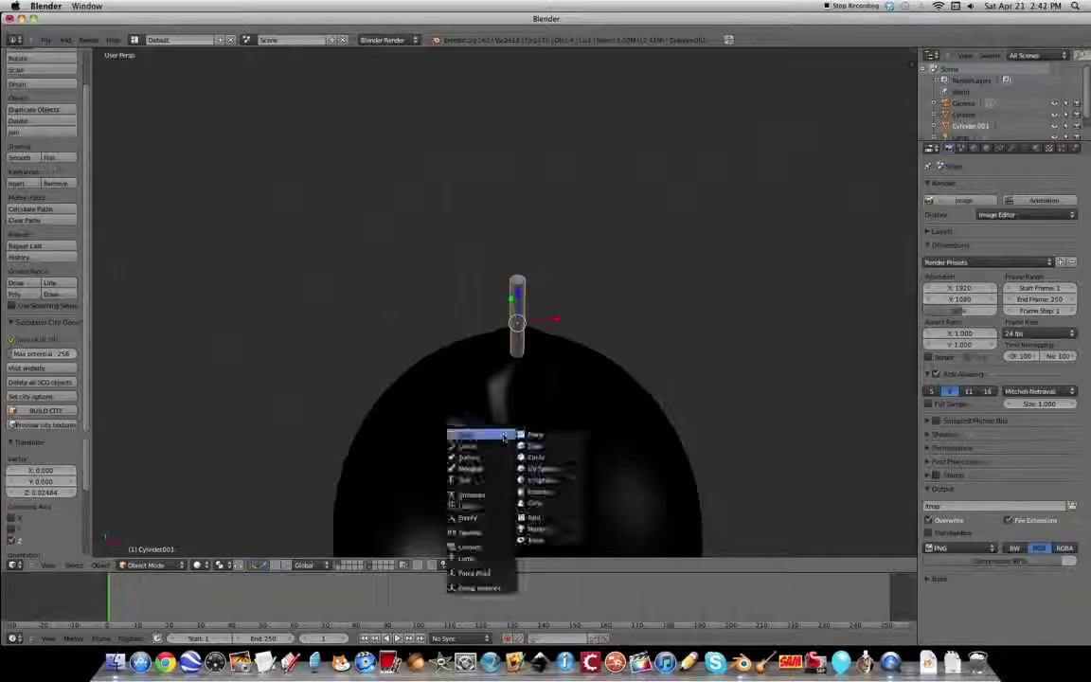
pyautogui.click(538, 469)
pyautogui.press('s')
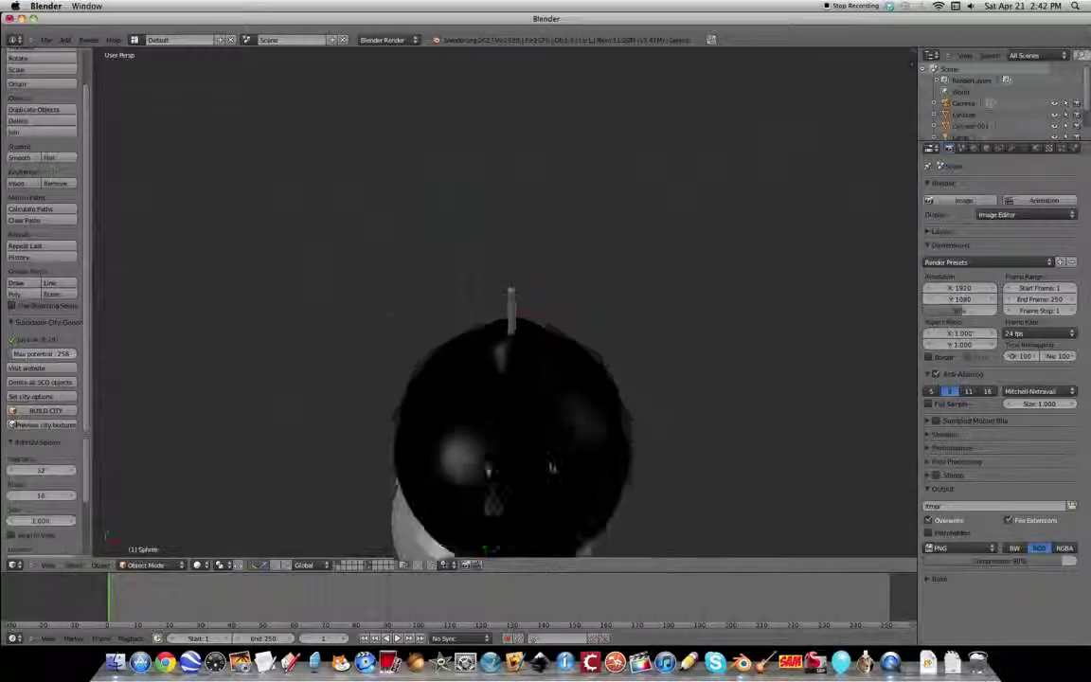
pyautogui.moveTo(488, 382); pyautogui.dragTo(482, 231)
# Scale the new UV sphere down to a tiny ball near the fuse tip
pyautogui.press('s')
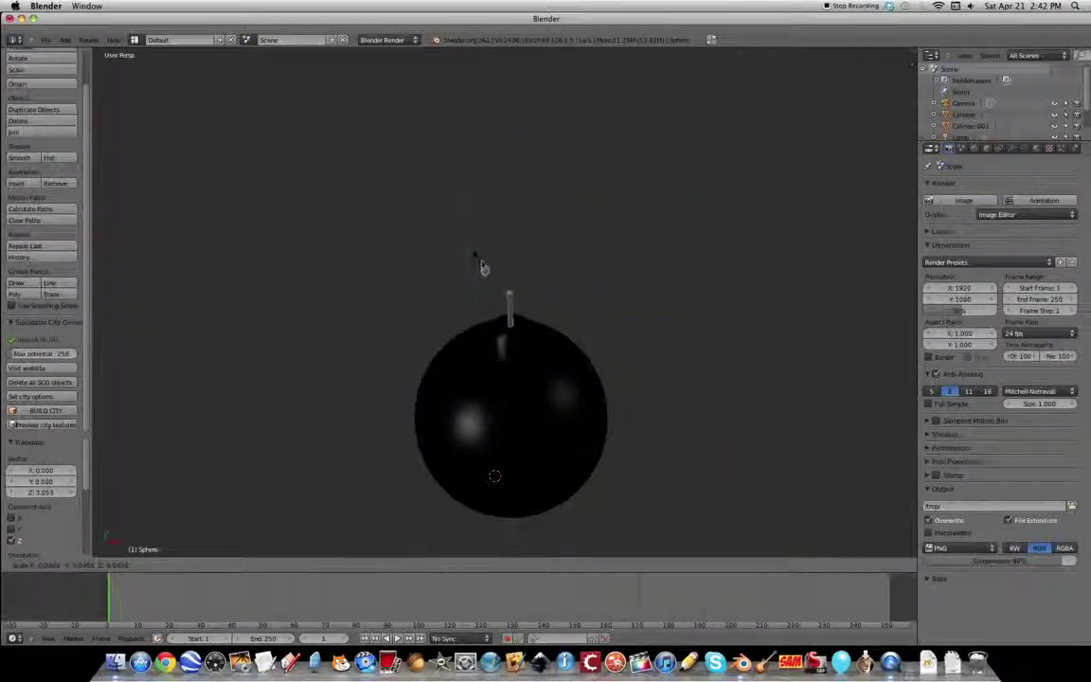
pyautogui.click(483, 268)
pyautogui.scroll(10, 490, 267)
pyautogui.scroll(-4, 491, 267)
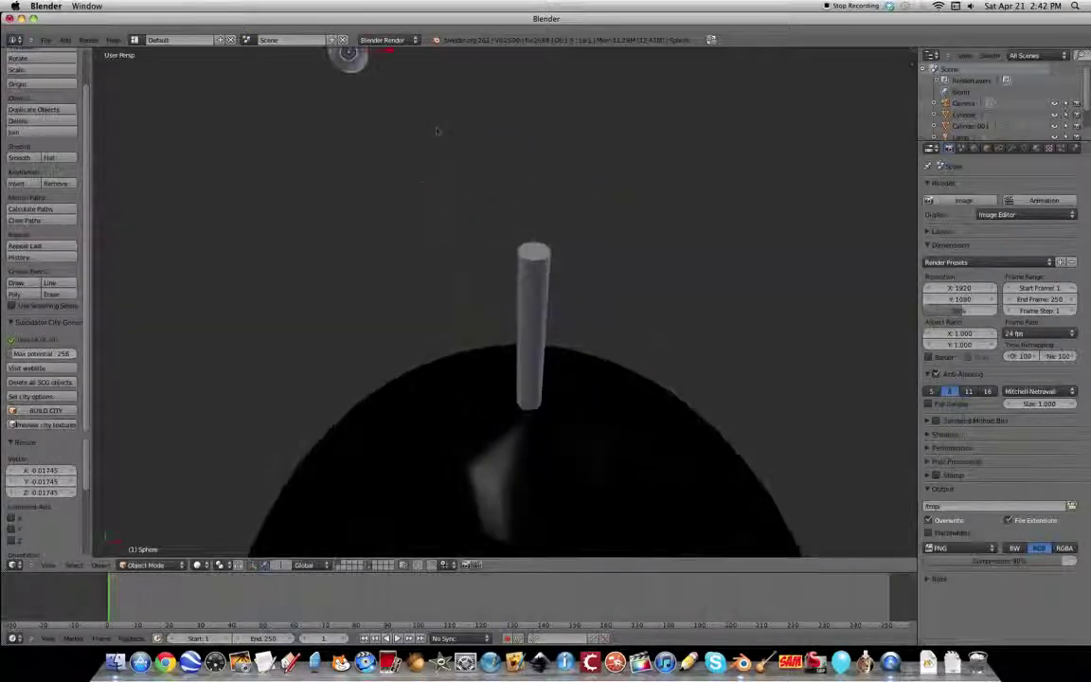
# Move the tiny sphere about 0.184 along X, then lower and centre it on the fuse's top so it is partly embedded
pyautogui.moveTo(392, 57); pyautogui.dragTo(579, 69)
pyautogui.scroll(-2, 521, 284)
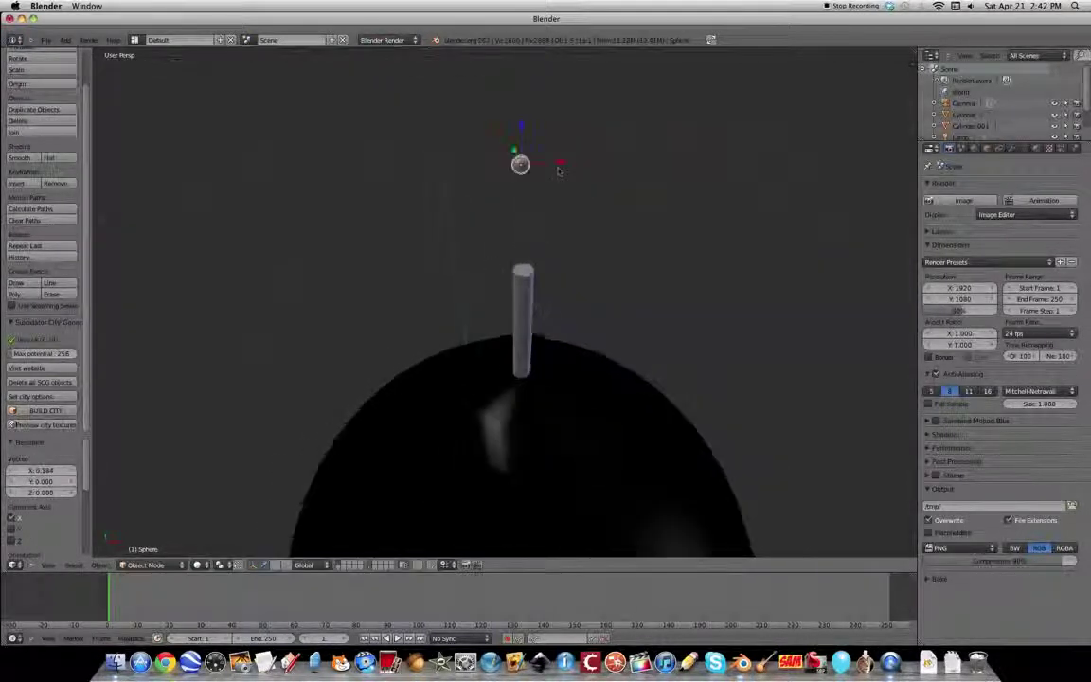
pyautogui.moveTo(521, 126); pyautogui.dragTo(523, 252)
pyautogui.moveTo(555, 260); pyautogui.dragTo(417, 293, button='middle')
pyautogui.moveTo(301, 306); pyautogui.dragTo(353, 310)
pyautogui.moveTo(298, 272); pyautogui.dragTo(297, 266)
pyautogui.moveTo(367, 290); pyautogui.dragTo(413, 295, button='middle')
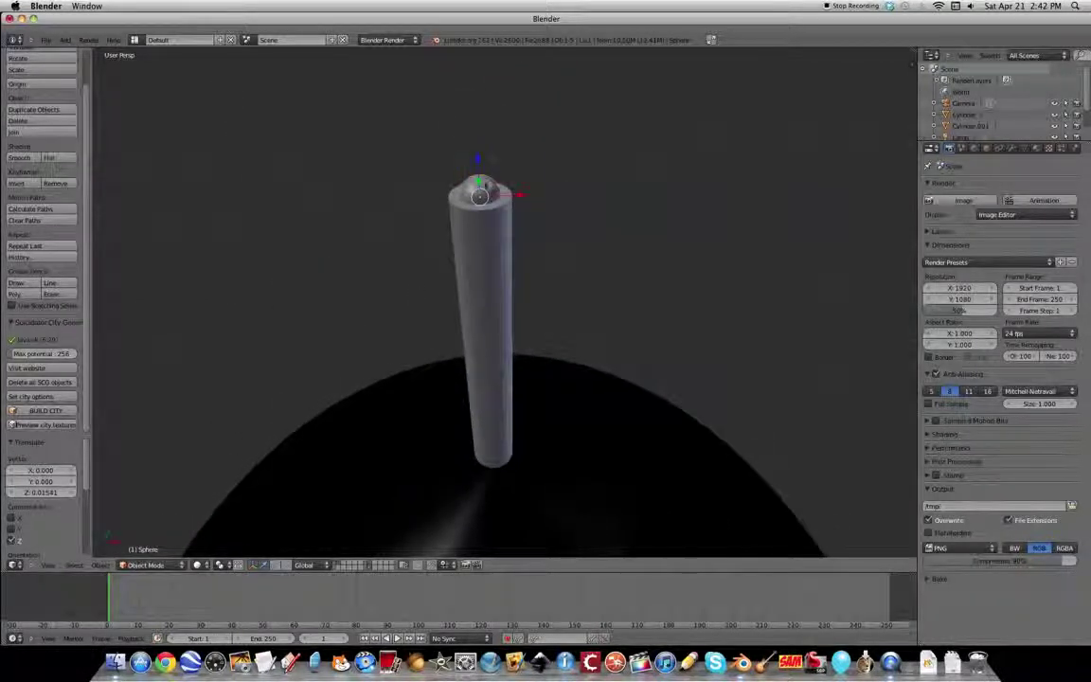
# Parent the tip sphere to the fuse cylinder and nudge the fuse about 0.0025 along negative X
pyautogui.rightClick(492, 186)
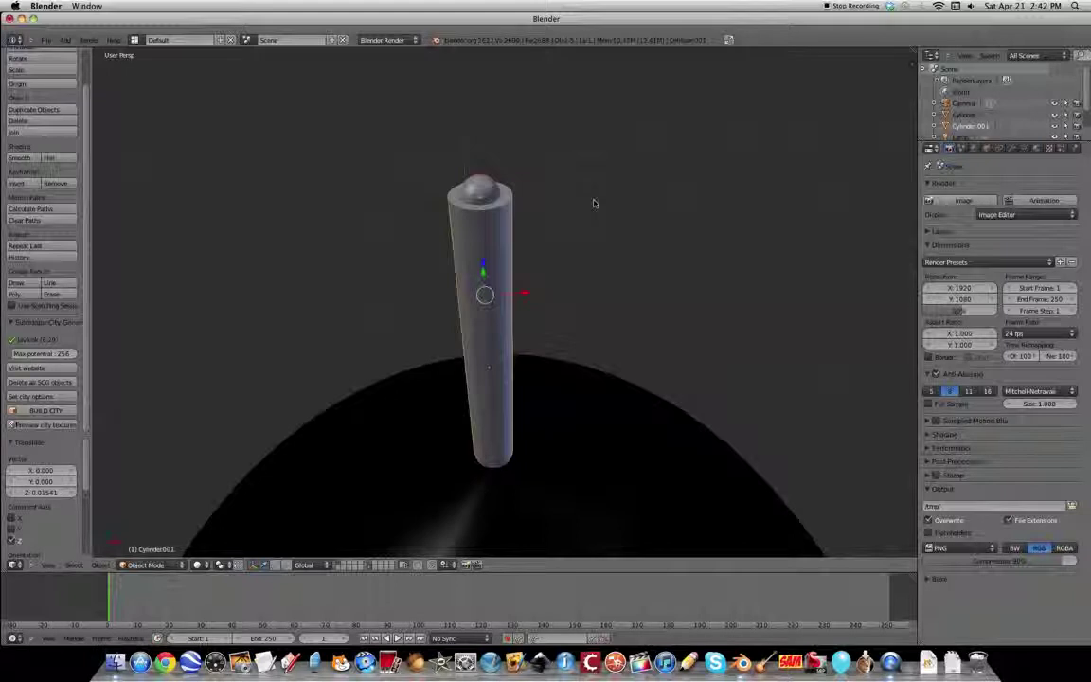
pyautogui.hotkey('ctrl', 'p')
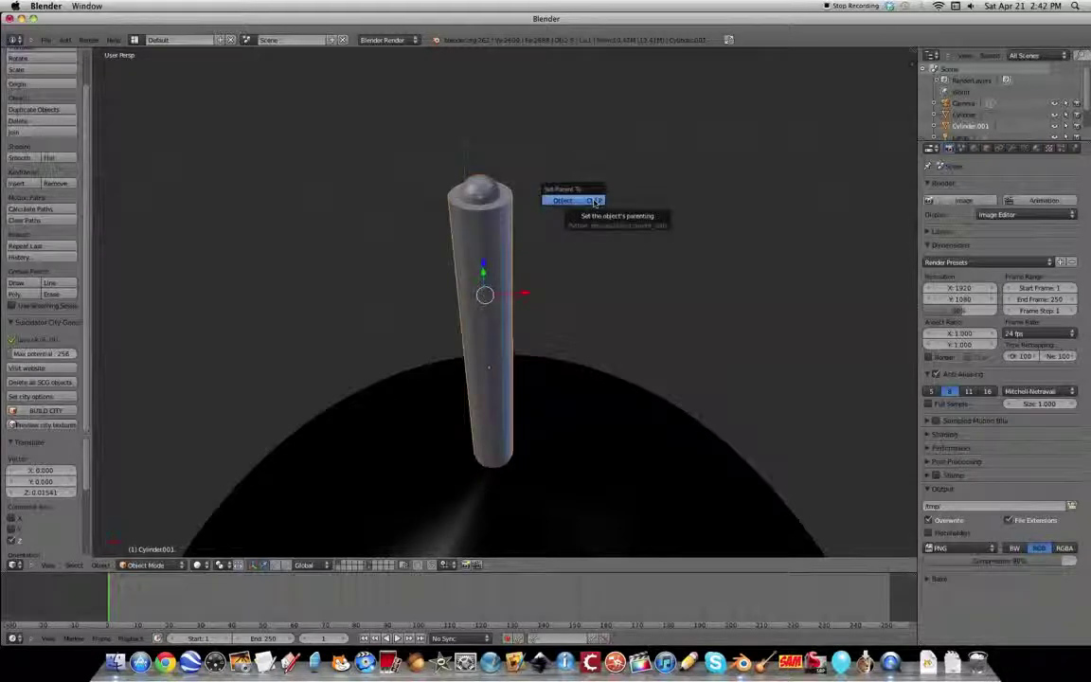
pyautogui.click(595, 202)
pyautogui.rightClick(503, 301)
pyautogui.moveTo(537, 361)
pyautogui.mouseDown()
pyautogui.moveTo(568, 355)
pyautogui.moveTo(532, 366)
pyautogui.mouseUp()
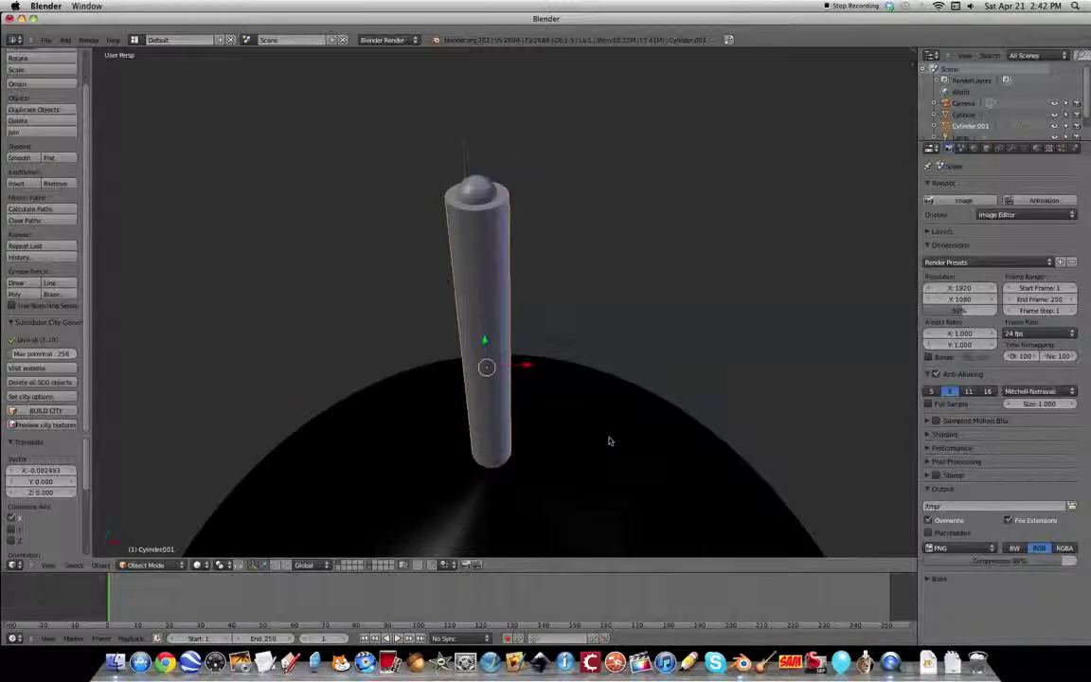
pyautogui.scroll(10, 609, 441)
pyautogui.scroll(-10, 610, 398)
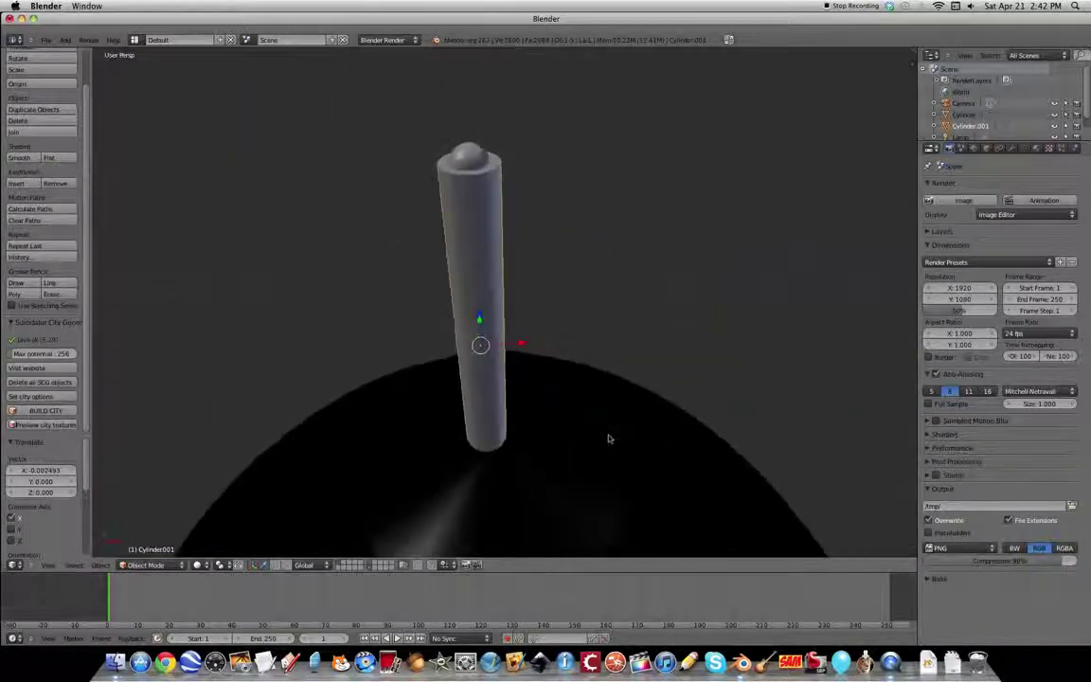
# Give the fuse a new material with a dark orange diffuse colour and a specular intensity of 0
pyautogui.rightClick(467, 145)
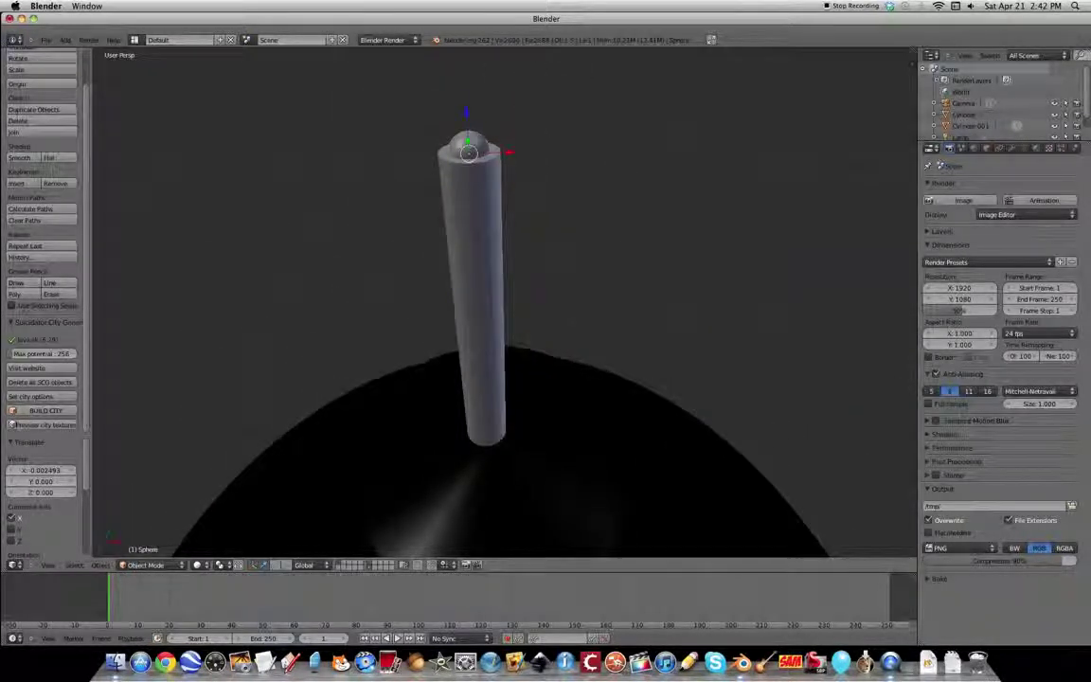
pyautogui.rightClick(471, 284)
pyautogui.click(1035, 149)
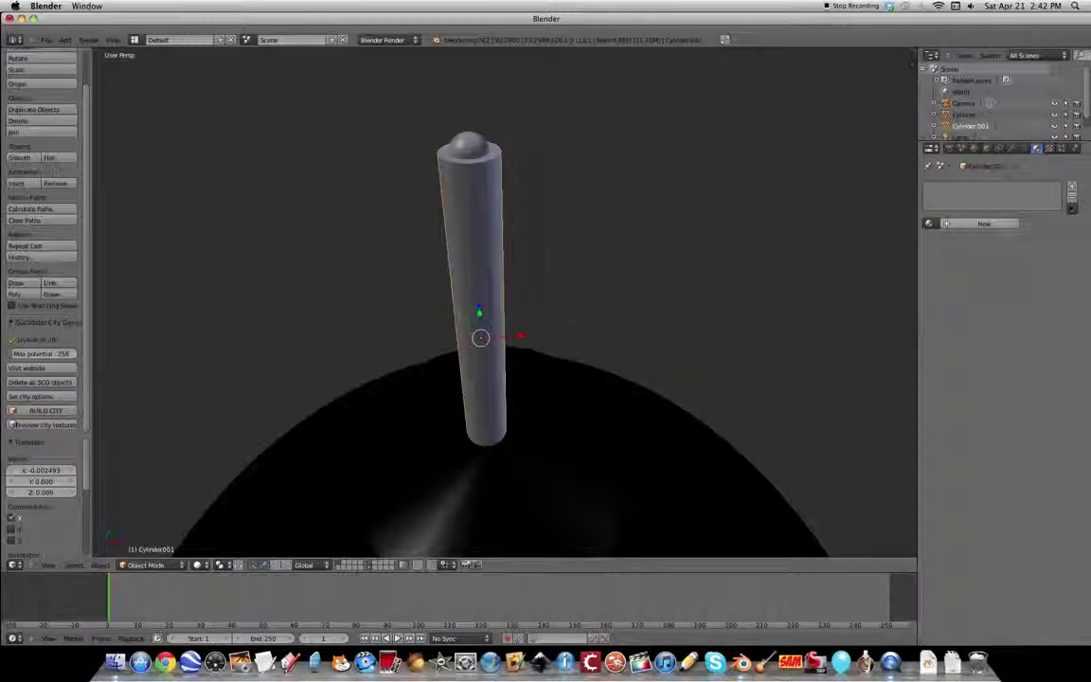
pyautogui.click(985, 223)
pyautogui.click(962, 363)
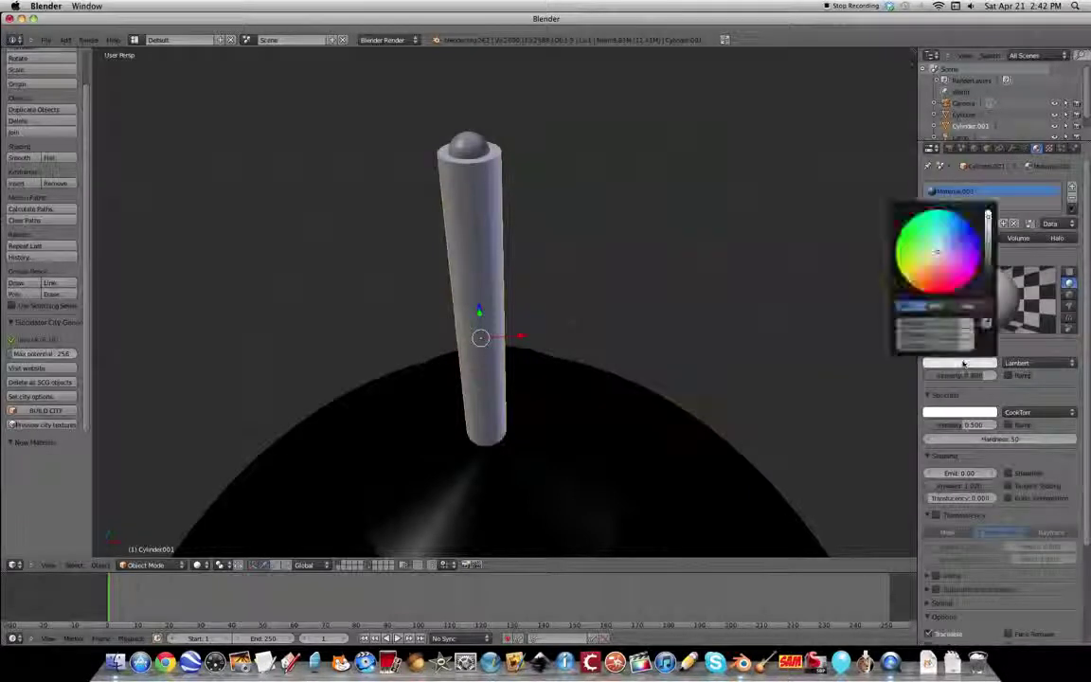
pyautogui.moveTo(940, 267); pyautogui.dragTo(928, 293)
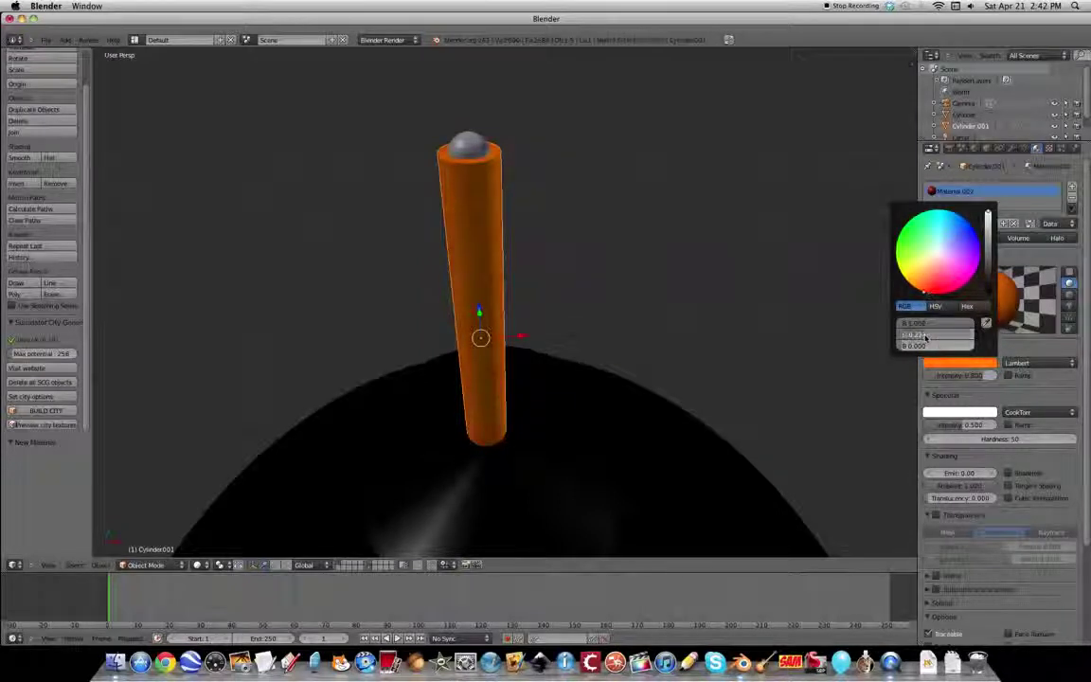
pyautogui.click(930, 338)
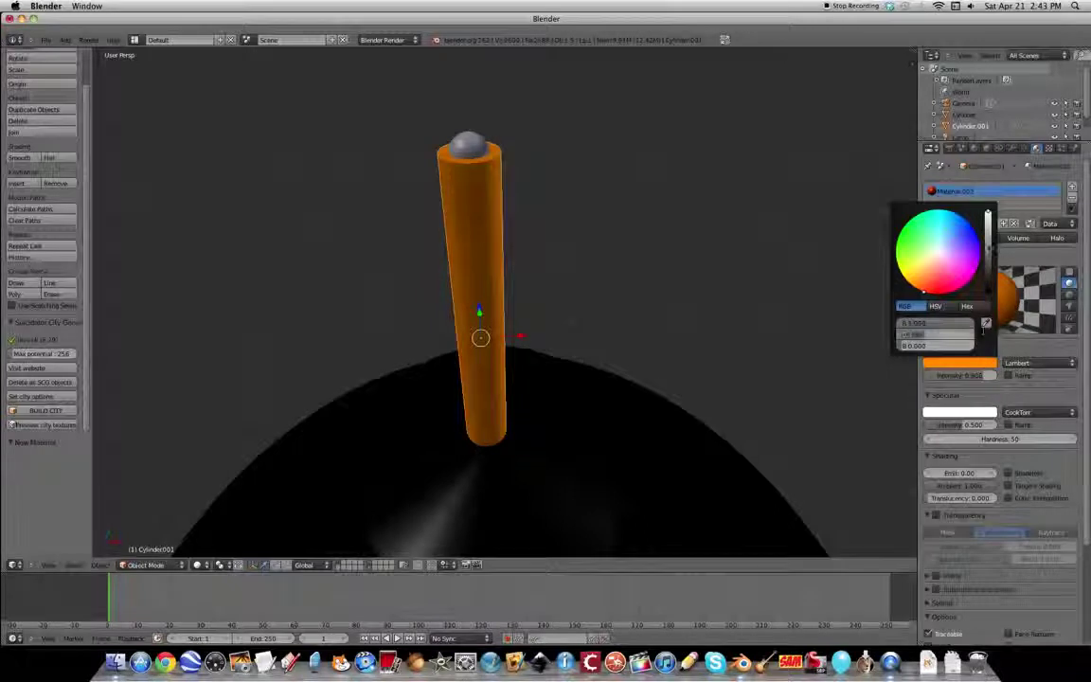
pyautogui.moveTo(989, 218); pyautogui.dragTo(990, 236)
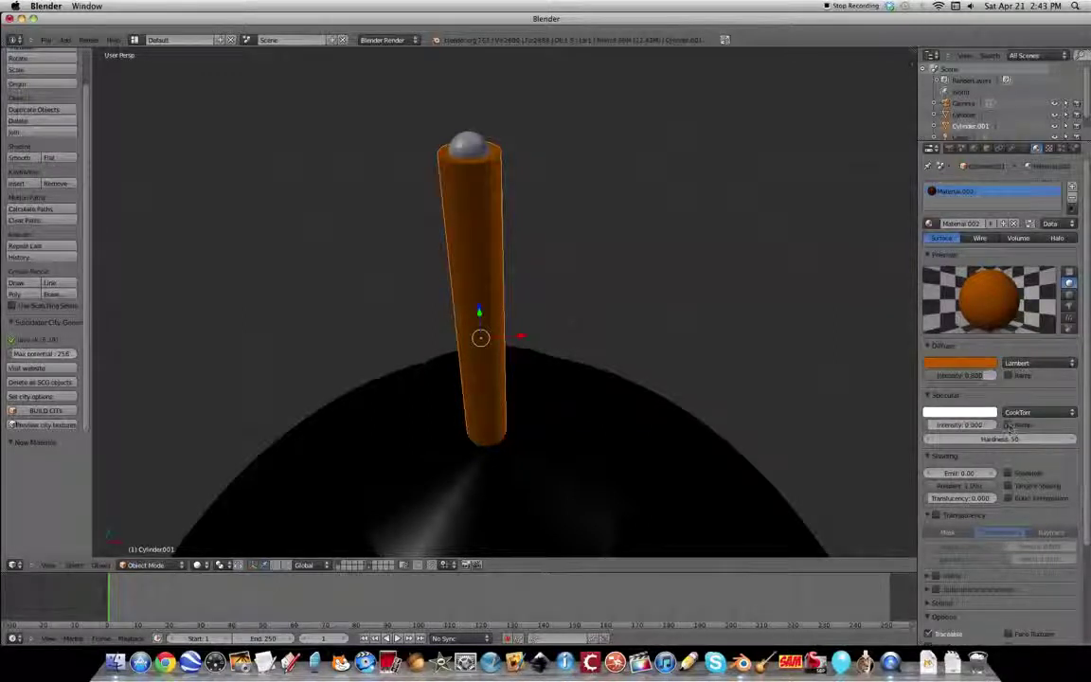
# Add a Clouds texture to the fuse material and set its colour to a darkened orange
pyautogui.click(1048, 148)
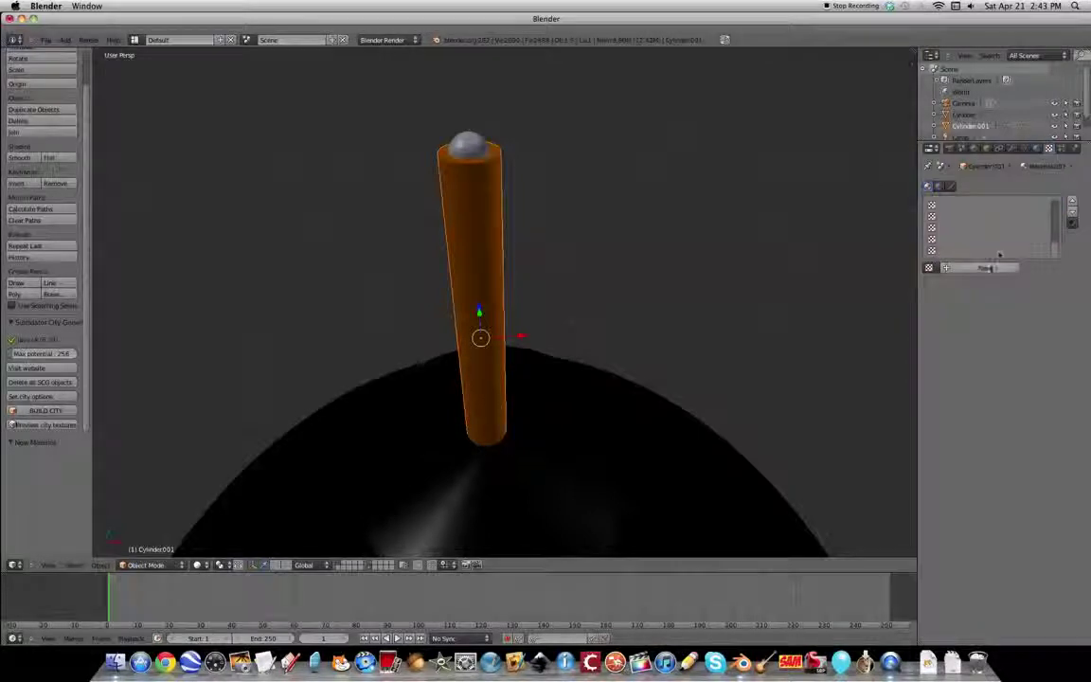
pyautogui.click(985, 268)
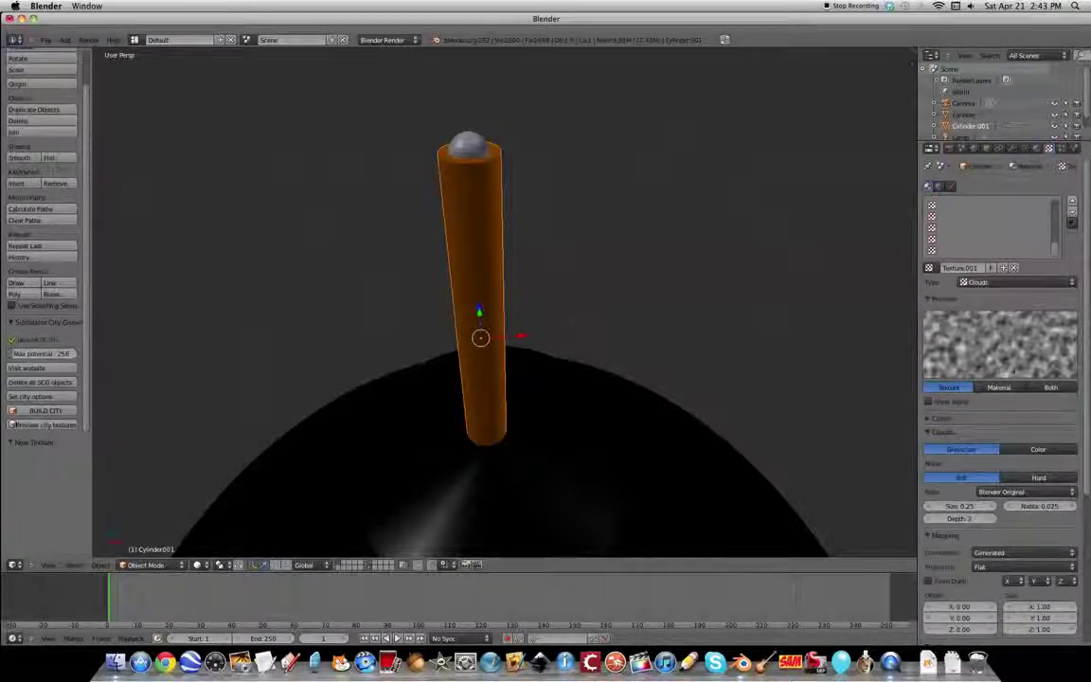
pyautogui.scroll(-2, 1006, 366)
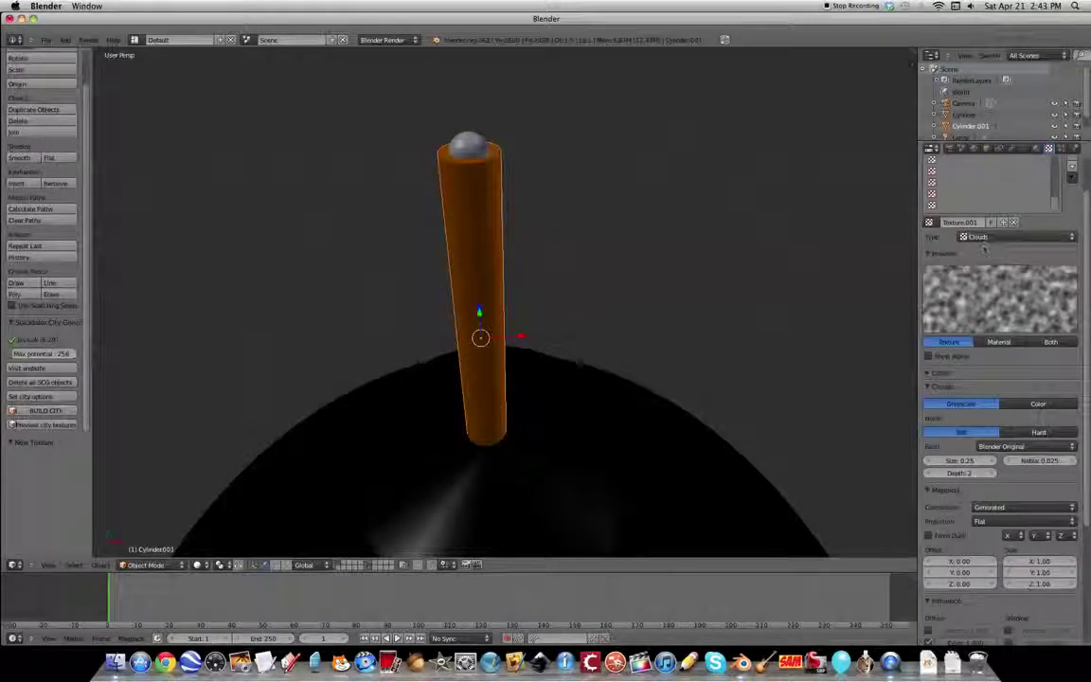
pyautogui.scroll(-7, 985, 249)
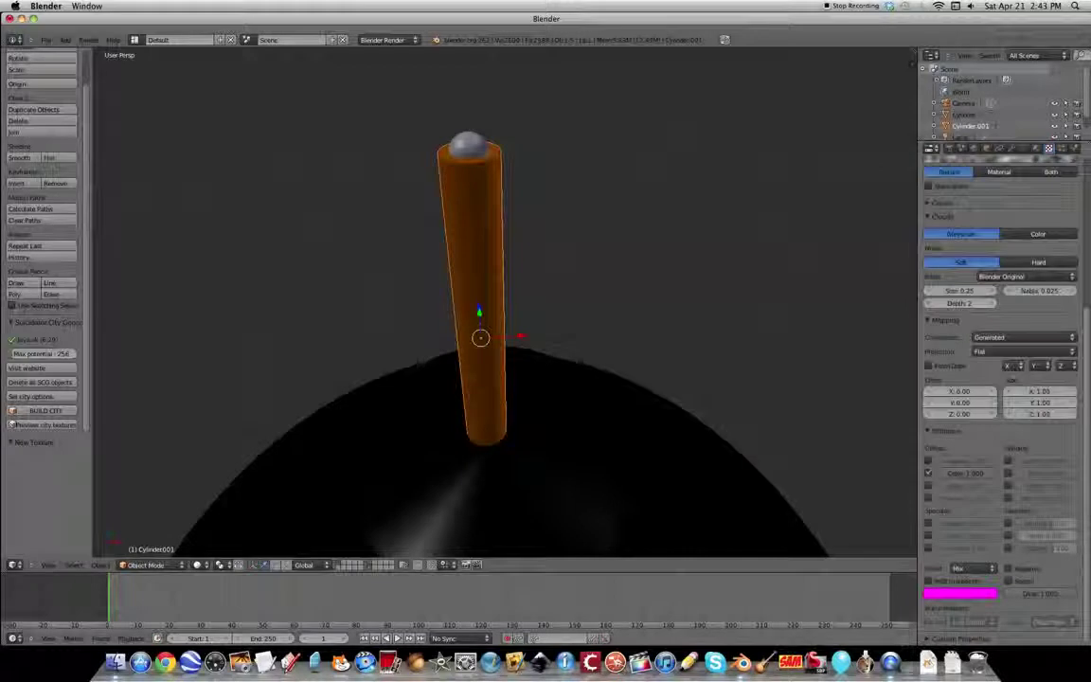
pyautogui.click(959, 593)
pyautogui.moveTo(928, 510); pyautogui.dragTo(913, 526)
pyautogui.moveTo(988, 443); pyautogui.dragTo(989, 465)
# Shift the fuse material's diffuse colour to a redder, brownish orange
pyautogui.click(1036, 149)
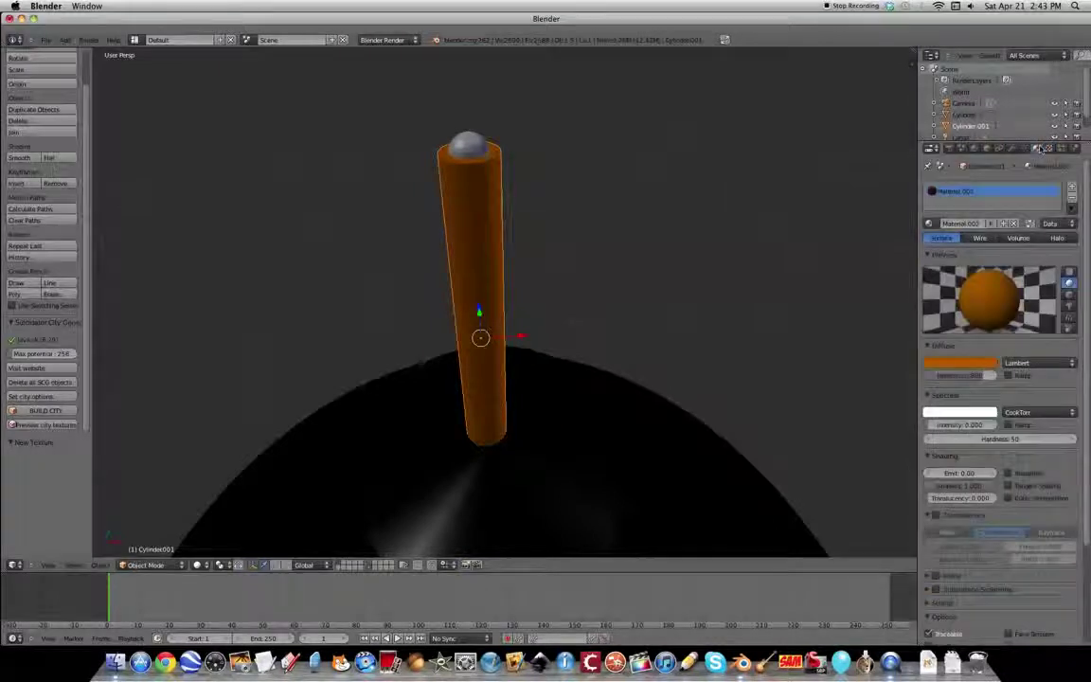
pyautogui.click(965, 365)
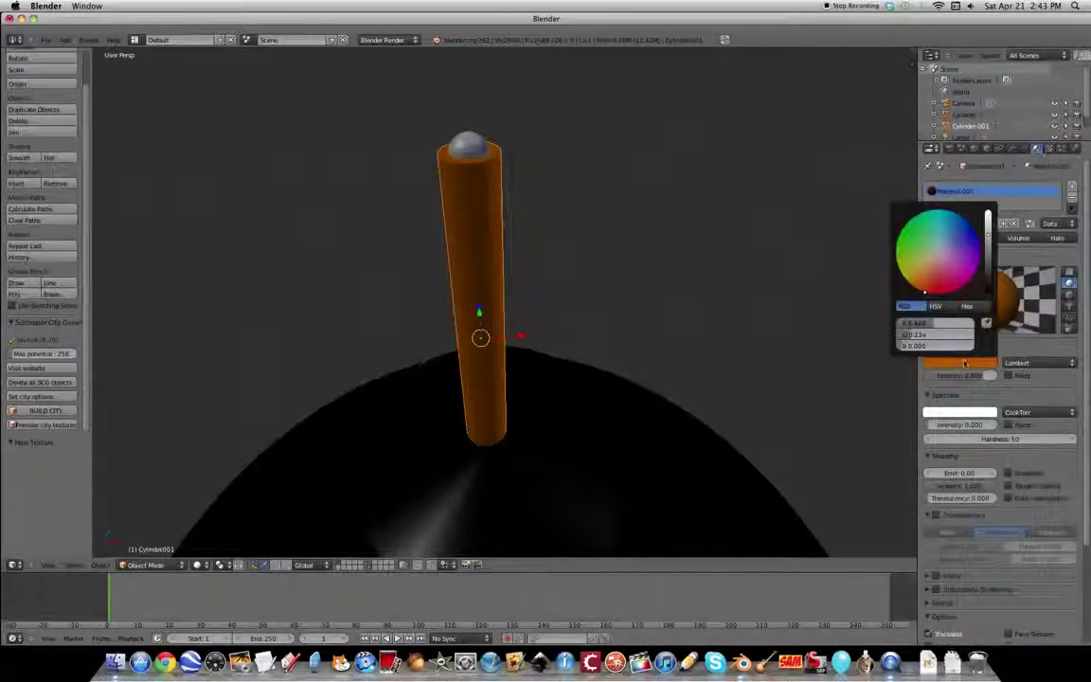
pyautogui.moveTo(928, 294); pyautogui.dragTo(929, 293)
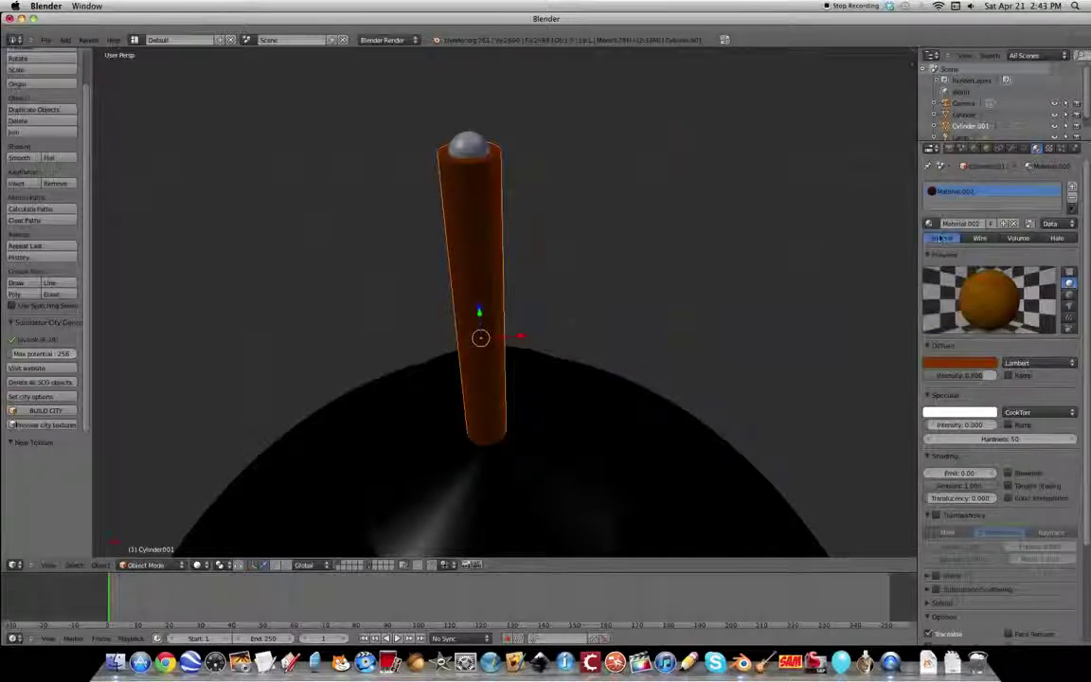
# Render the current frame to check the bomb and the fuse, and return to the 3D view
pyautogui.click(931, 148)
pyautogui.press('F12')
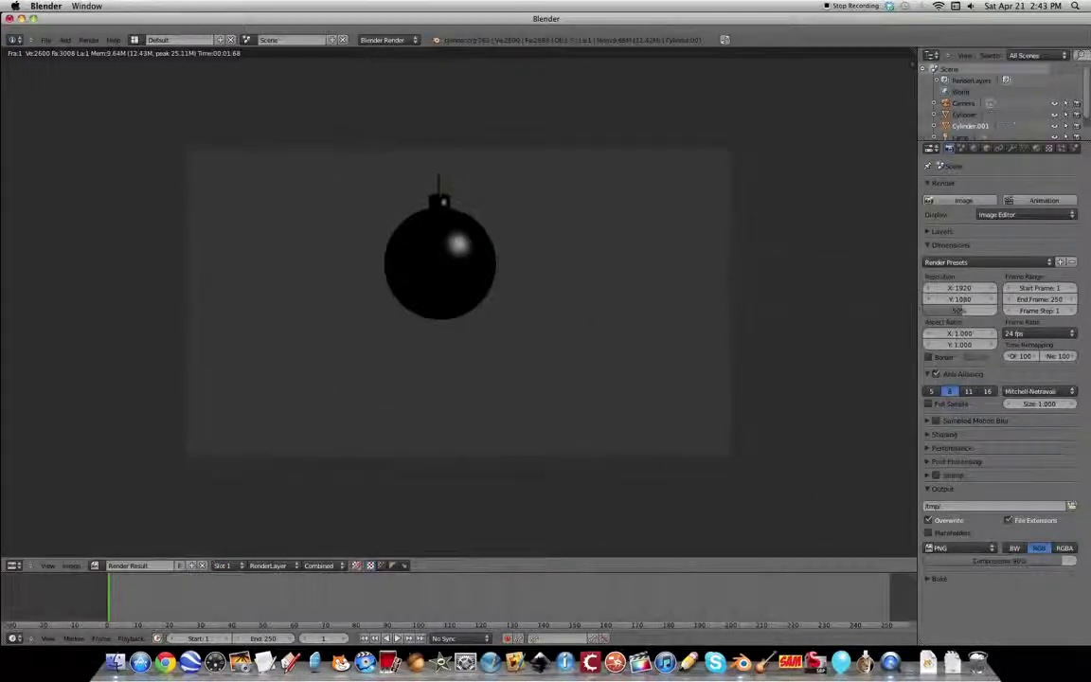
pyautogui.press('Escape')
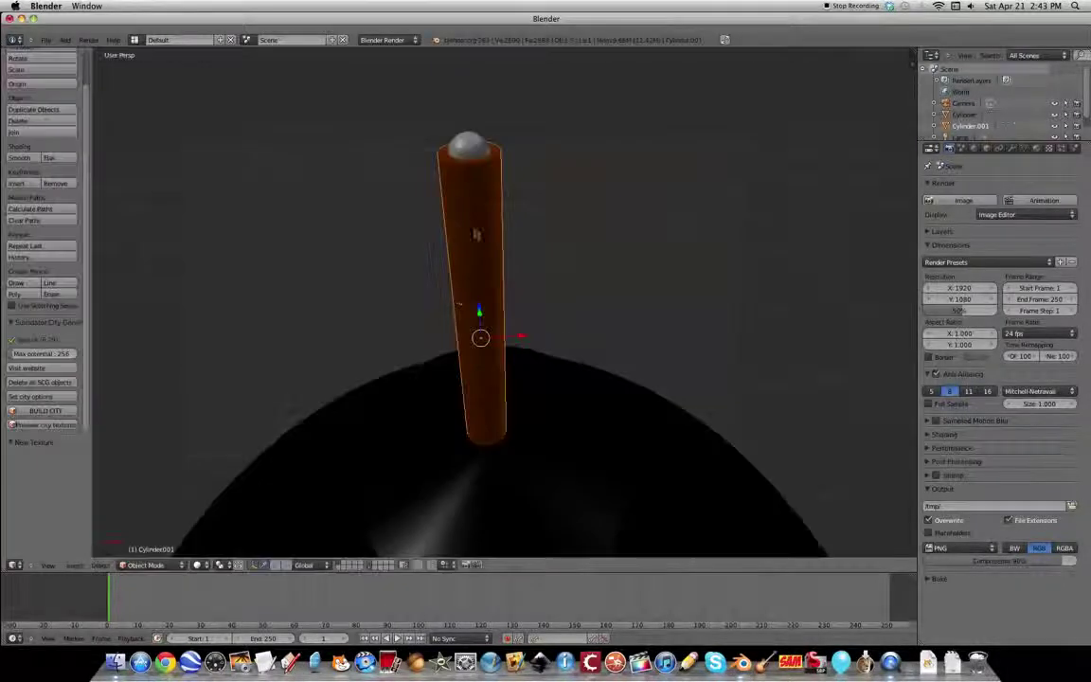
# Add an emitter particle system to the small tip sphere and set the particle lifetime to 100
pyautogui.rightClick(471, 142)
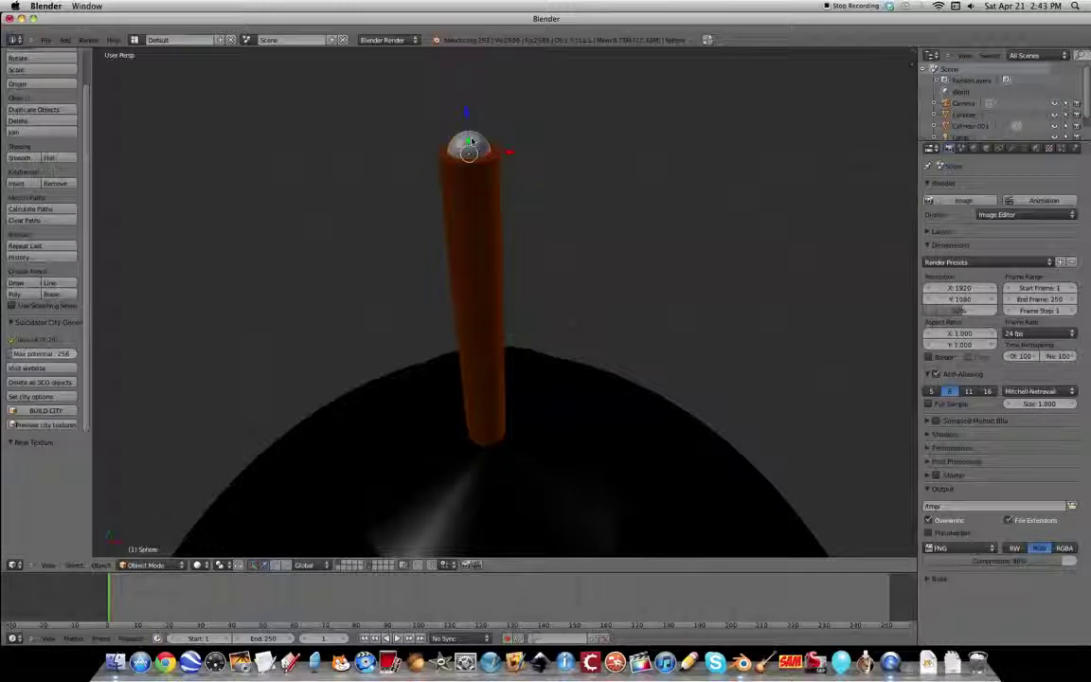
pyautogui.click(1061, 148)
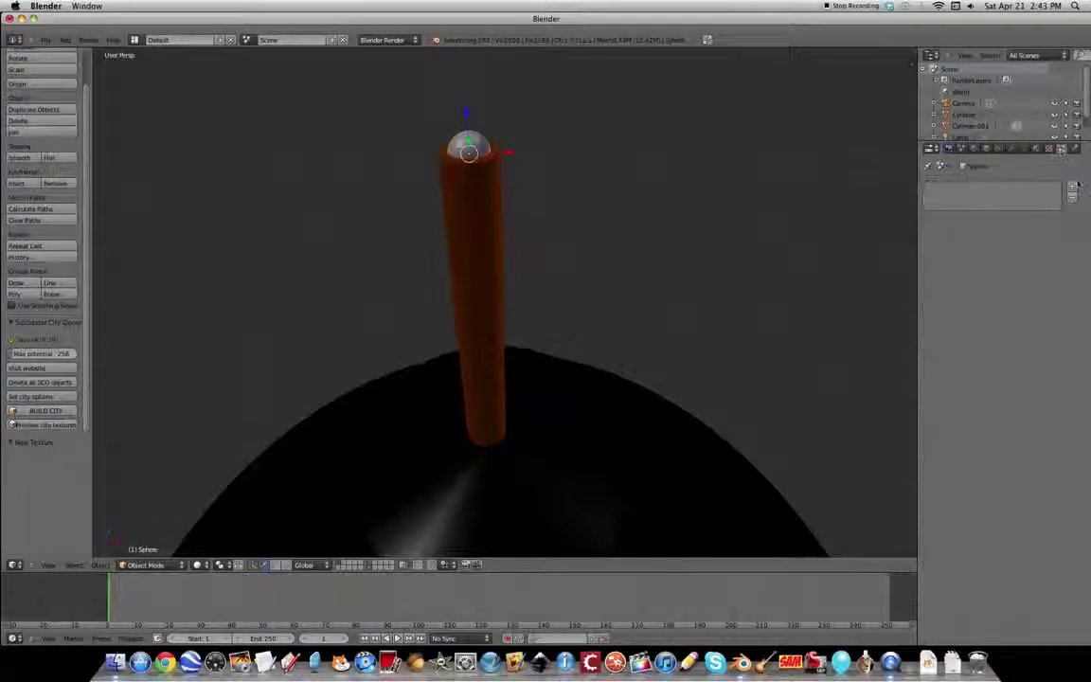
pyautogui.click(1071, 187)
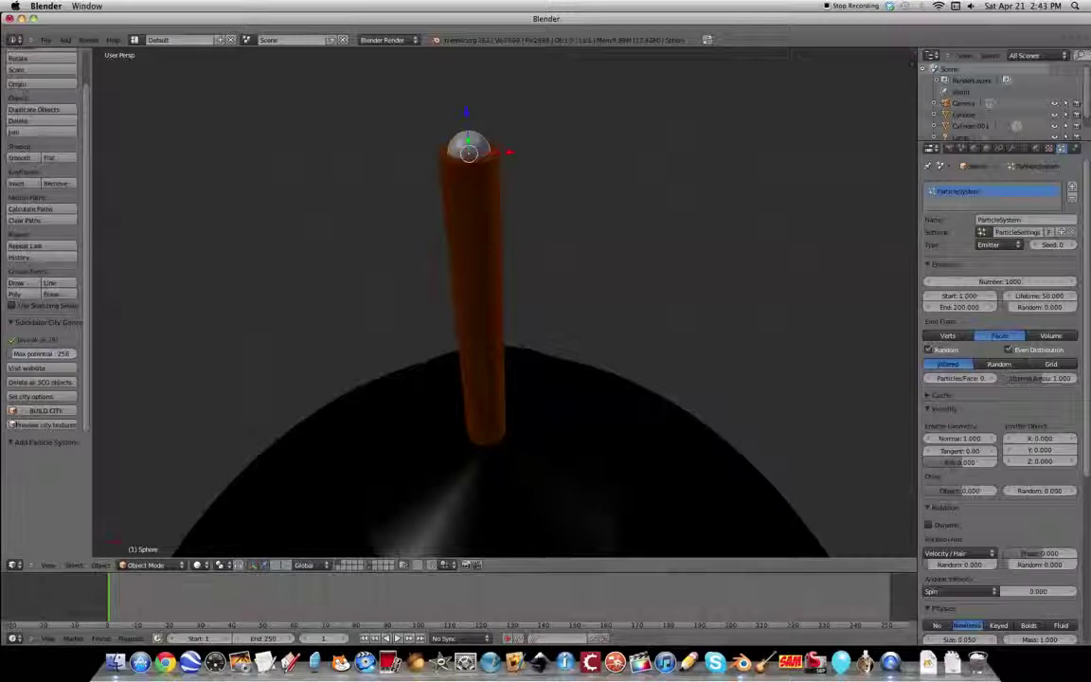
pyautogui.click(1040, 297)
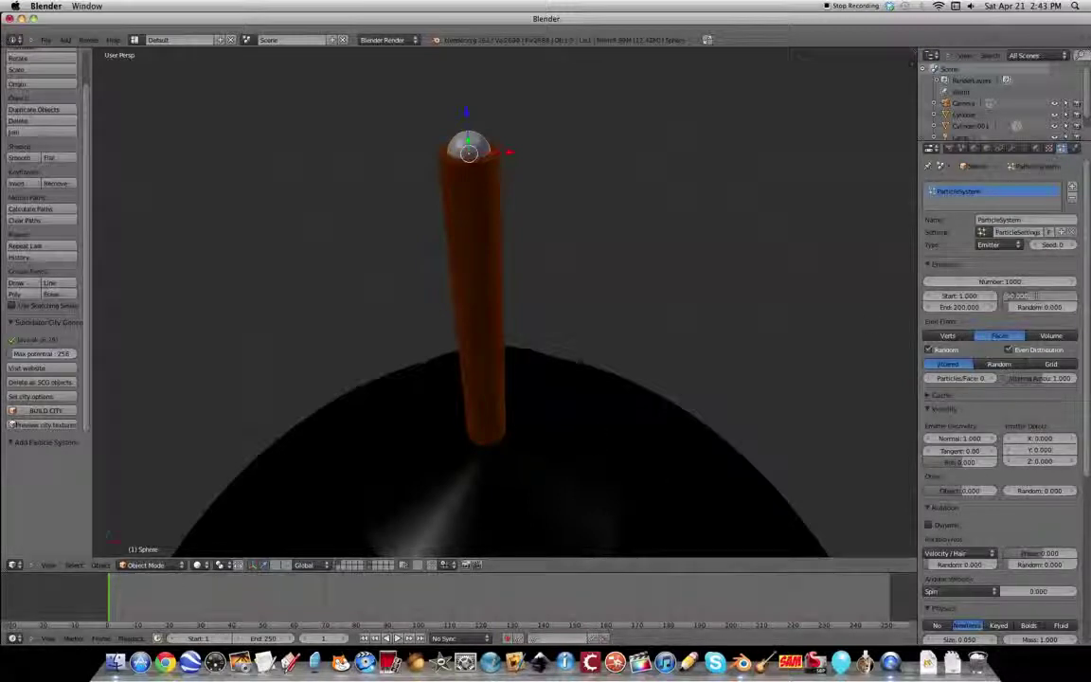
pyautogui.write('100')
pyautogui.press('Return')
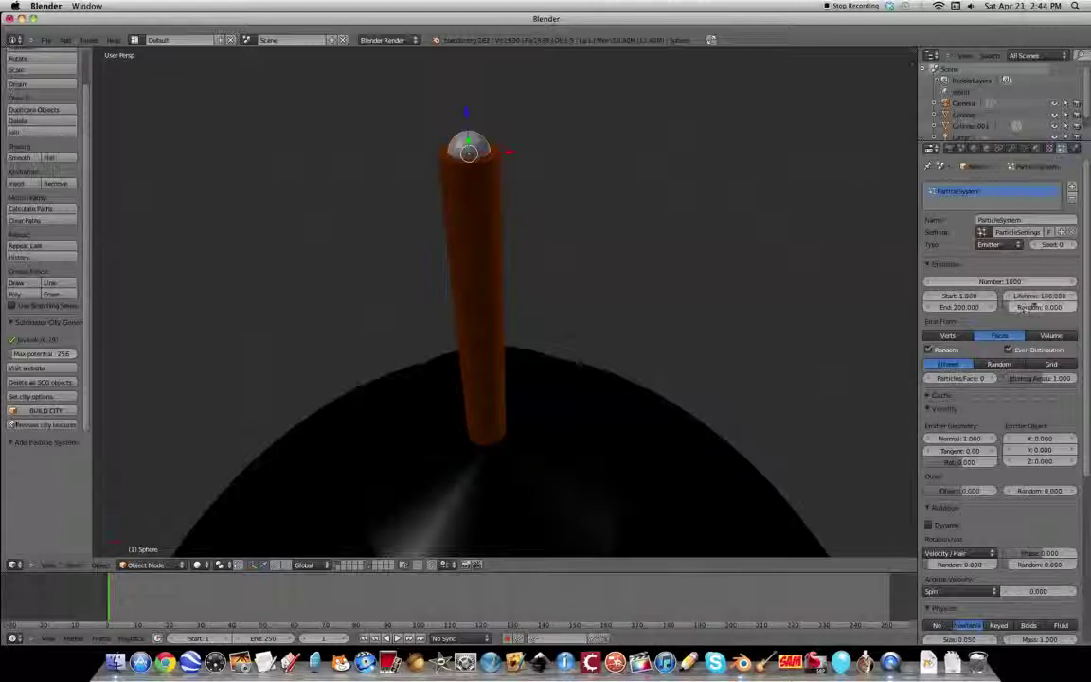
# Re-enter the particle lifetime as 100 and set the emission's end frame to 100
pyautogui.click(1045, 297)
pyautogui.write('100')
pyautogui.press('Return')
pyautogui.click(955, 308)
pyautogui.write('100')
pyautogui.press('Return')
# Set the particle lifetime to 5 and play the animation to preview the sparks
pyautogui.click(1055, 296)
pyautogui.click(1053, 296)
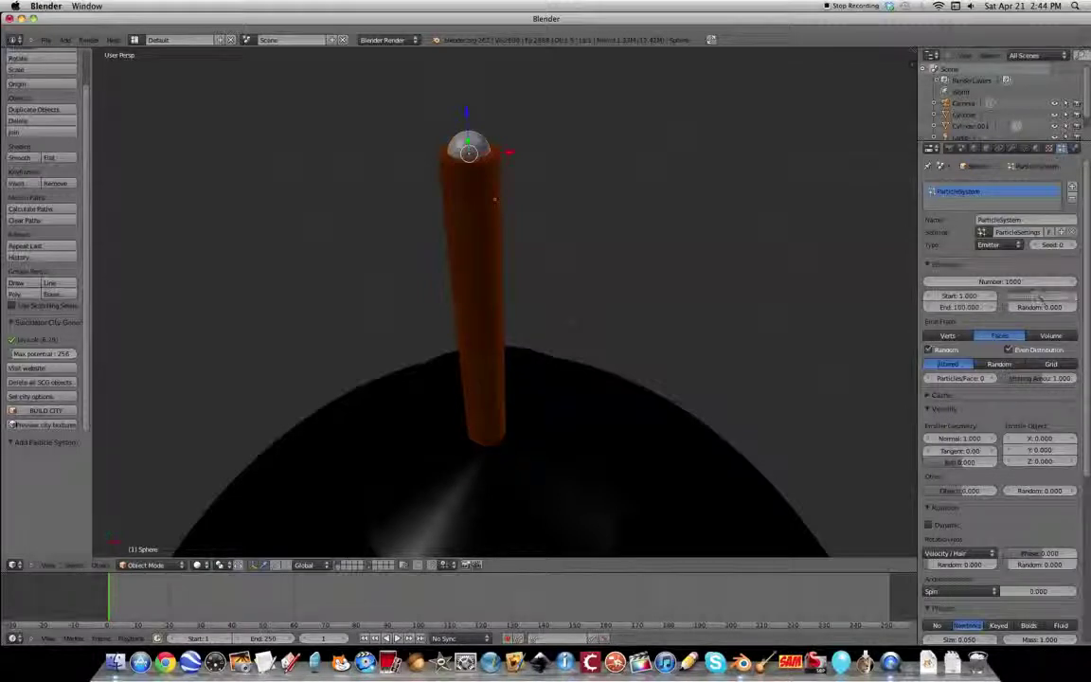
pyautogui.write('5')
pyautogui.press('Return')
pyautogui.hotkey('alt', 'a')
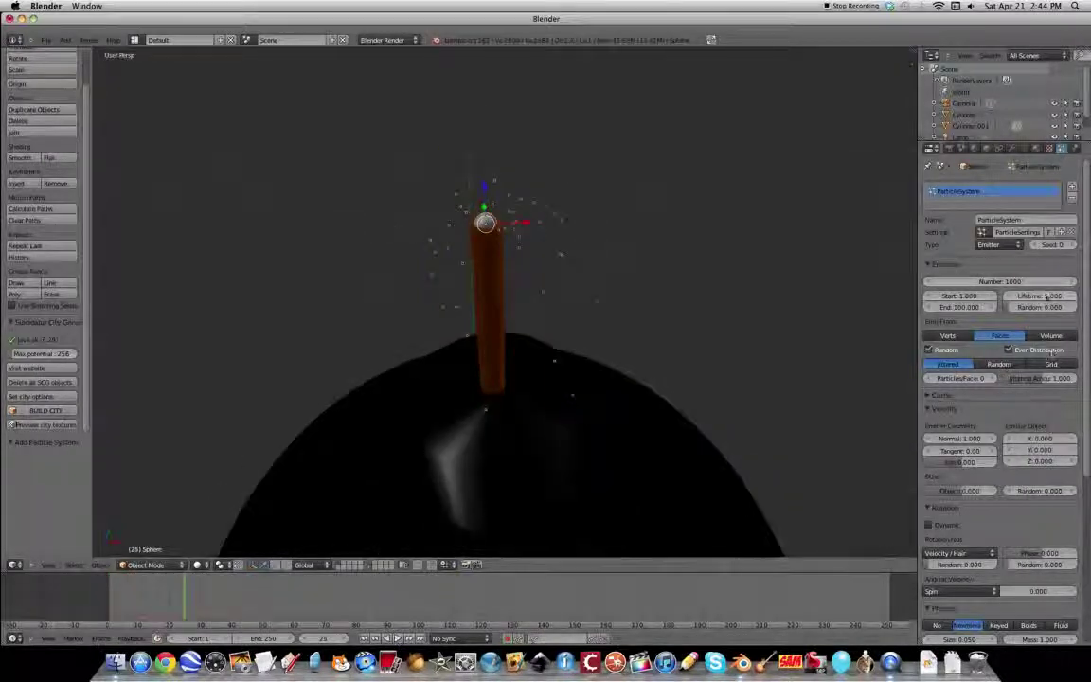
# Set the particle lifetime to 3 and replay the animation from the start
pyautogui.click(1039, 295)
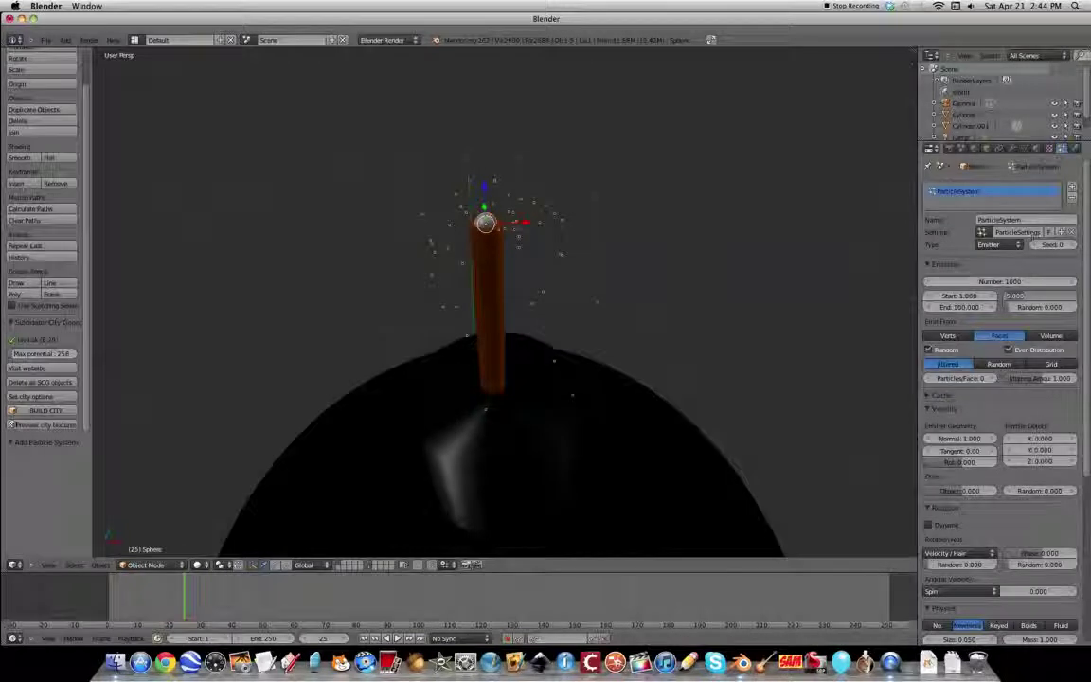
pyautogui.write('3')
pyautogui.press('Return')
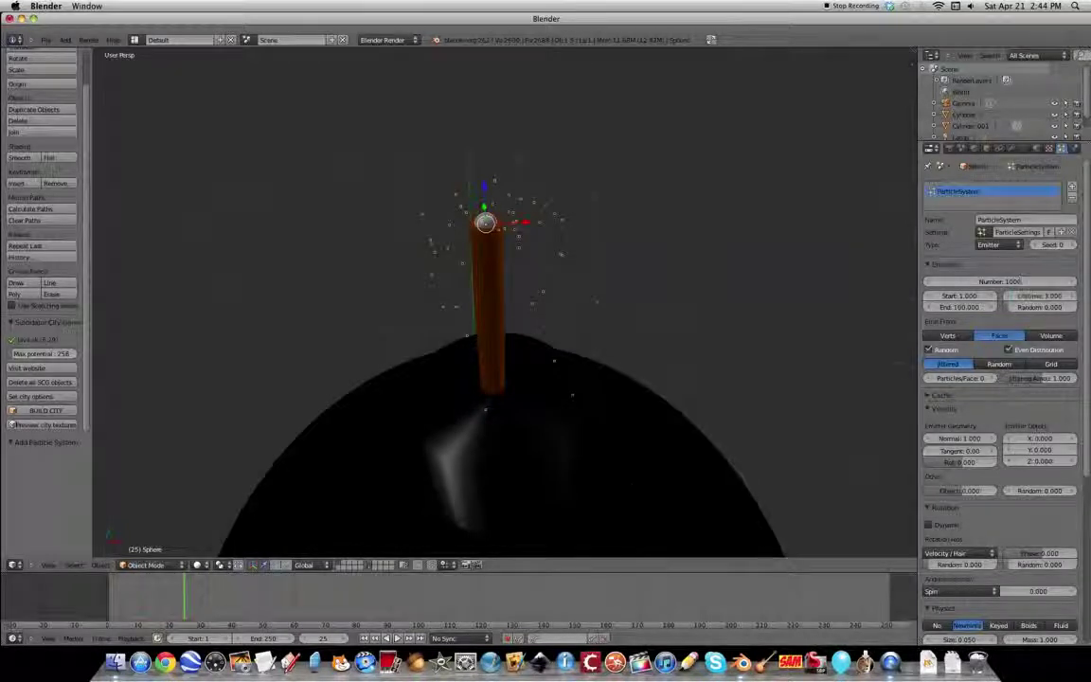
pyautogui.hotkey('shift', 'Left')
pyautogui.hotkey('alt', 'a')
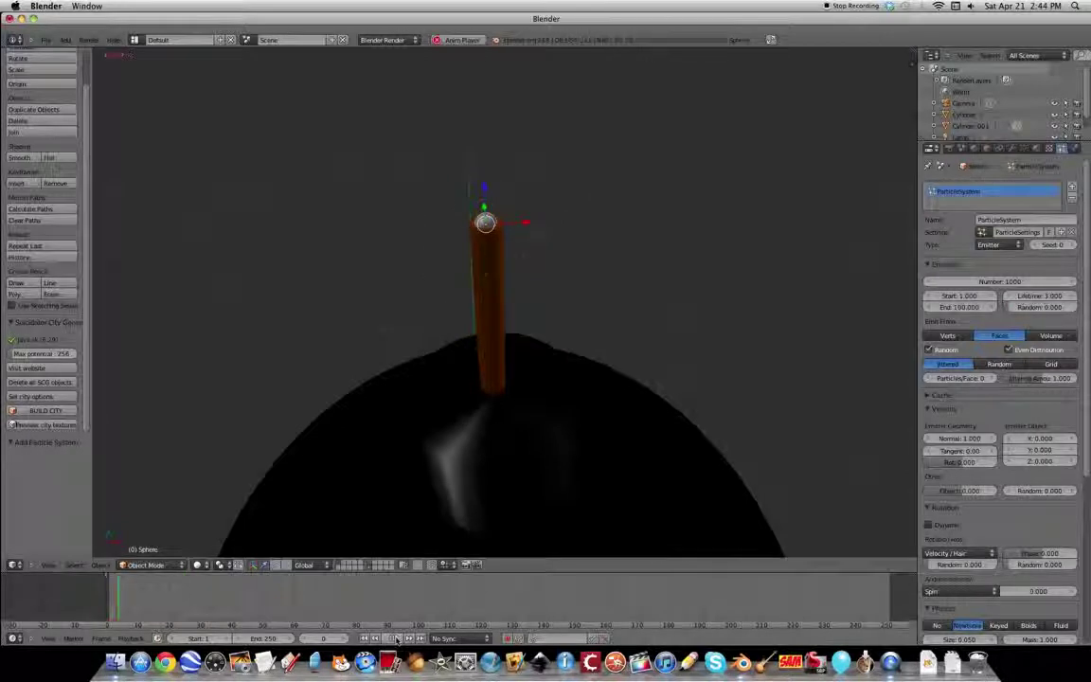
# Render the current frame to check how the particles look, and return to the particle settings
pyautogui.click(950, 148)
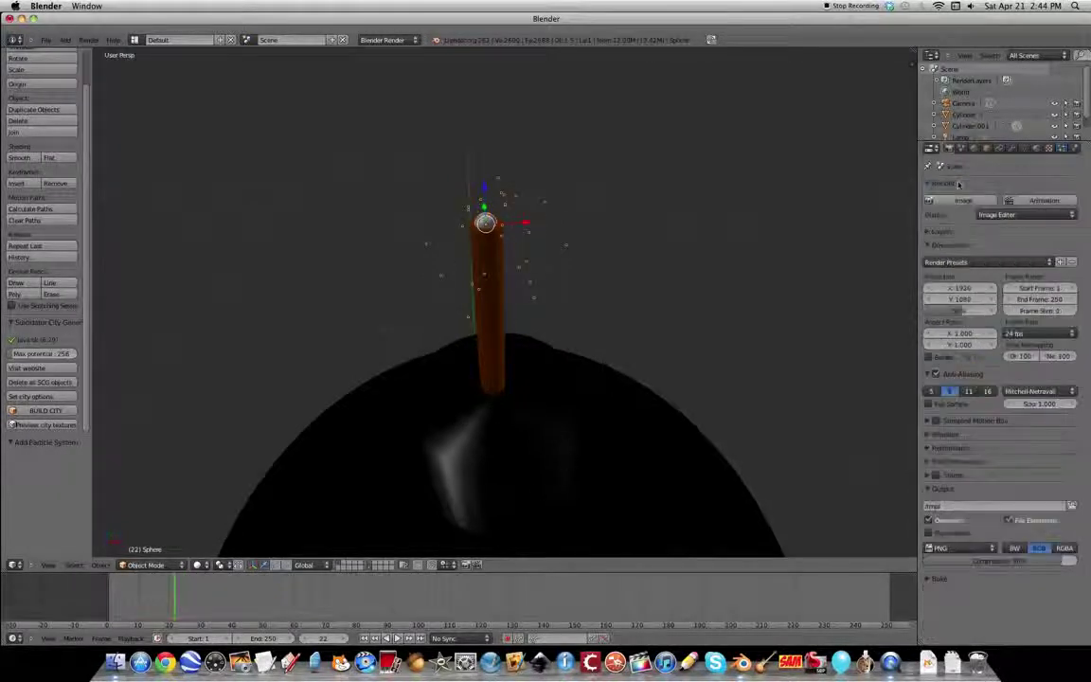
pyautogui.press('F12')
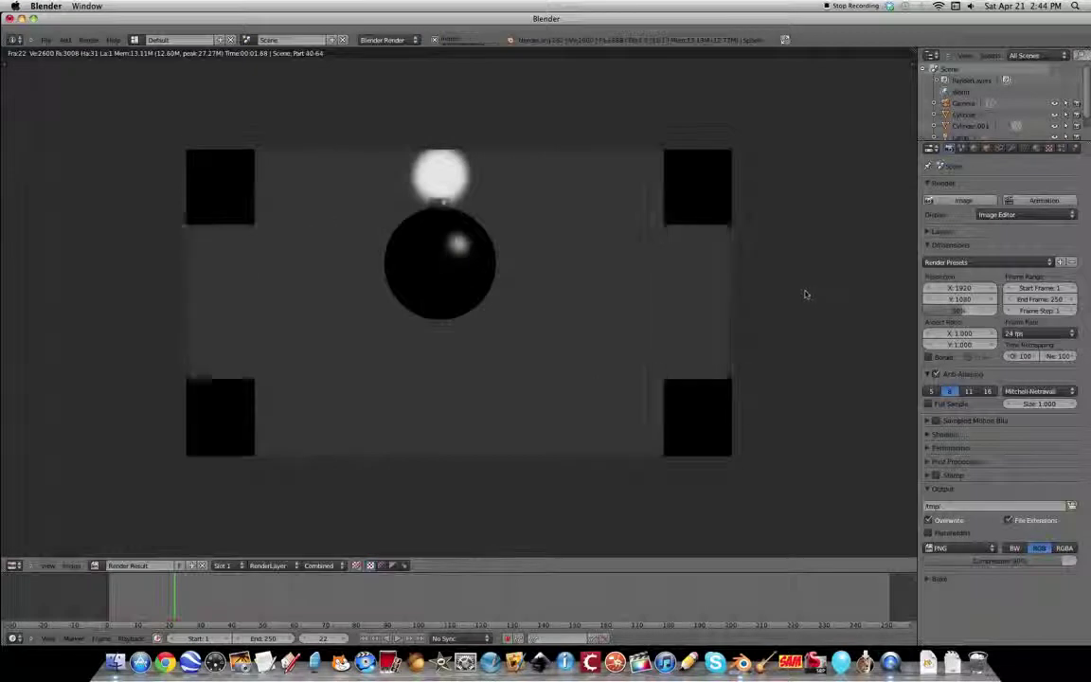
pyautogui.press('Escape')
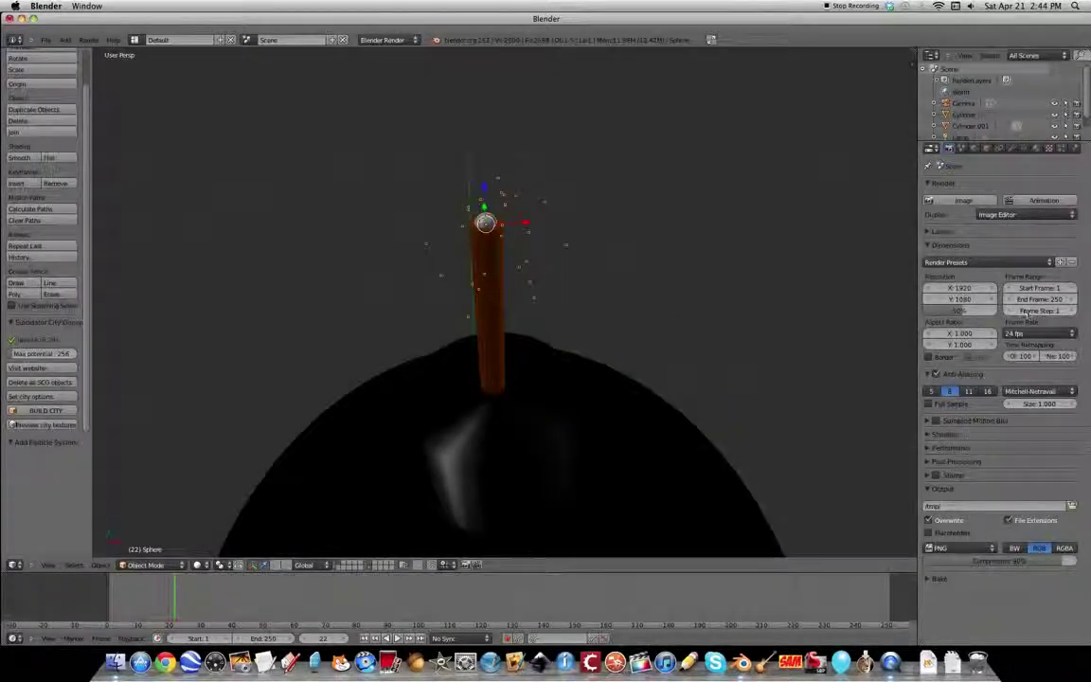
pyautogui.click(1062, 149)
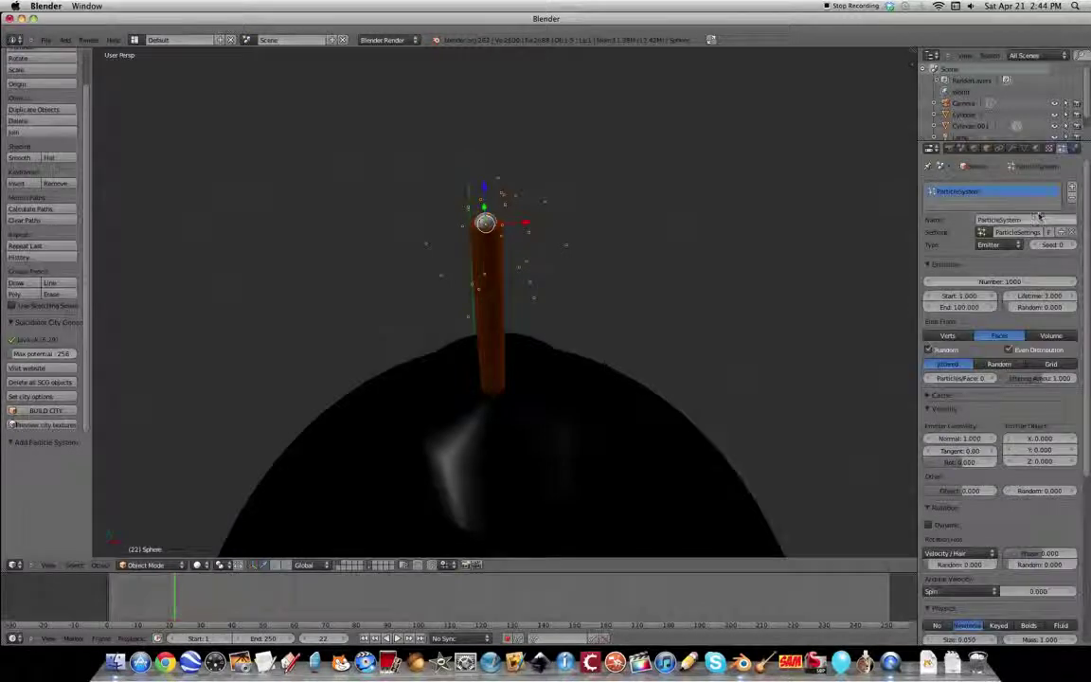
# Set the particle emission number to 250 and play the animation to preview the sparser sparks
pyautogui.click(996, 282)
pyautogui.write('1000')
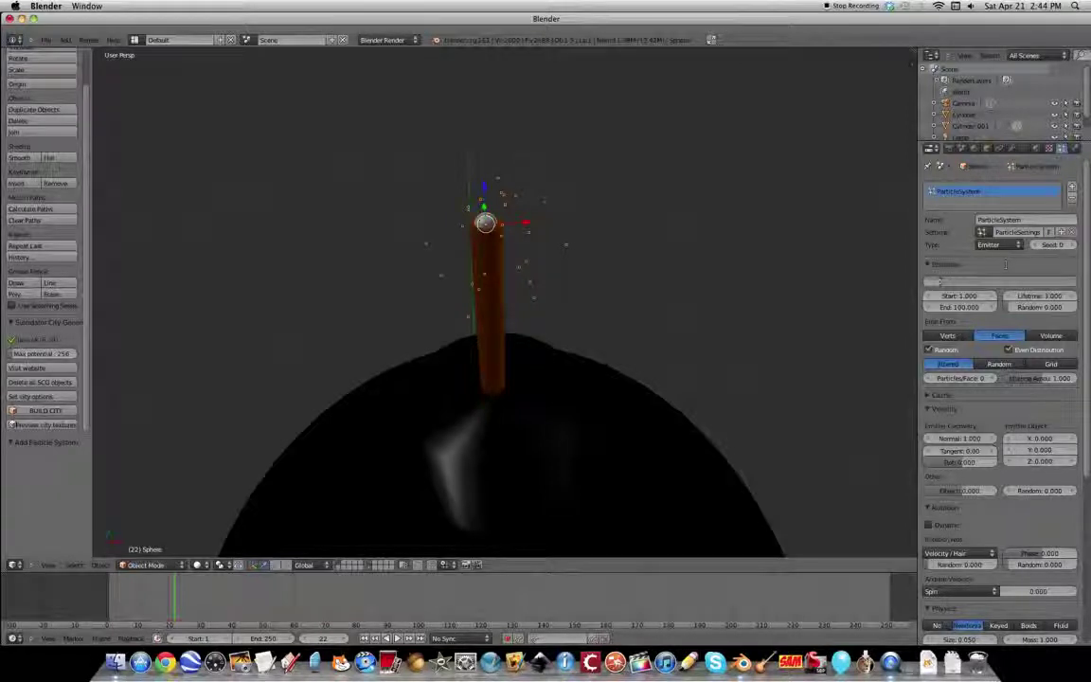
pyautogui.press('BackSpace')
pyautogui.press('BackSpace')
pyautogui.press('BackSpace')
pyautogui.press('BackSpace')
pyautogui.write('250')
pyautogui.press('Return')
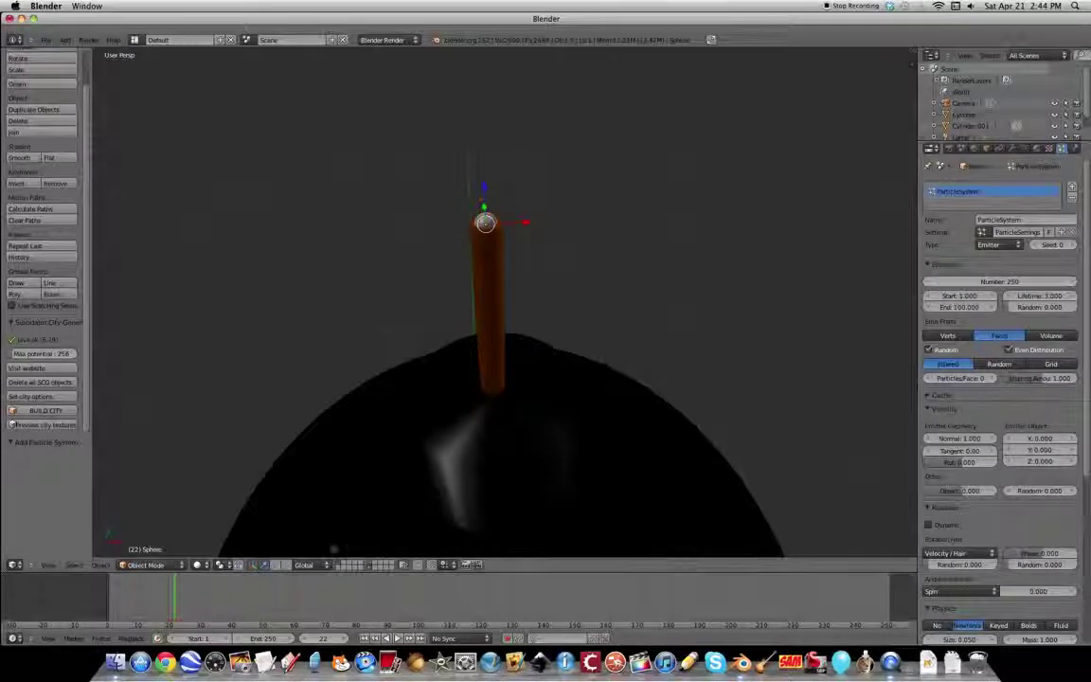
pyautogui.press('Escape')
pyautogui.hotkey('alt', 'a')
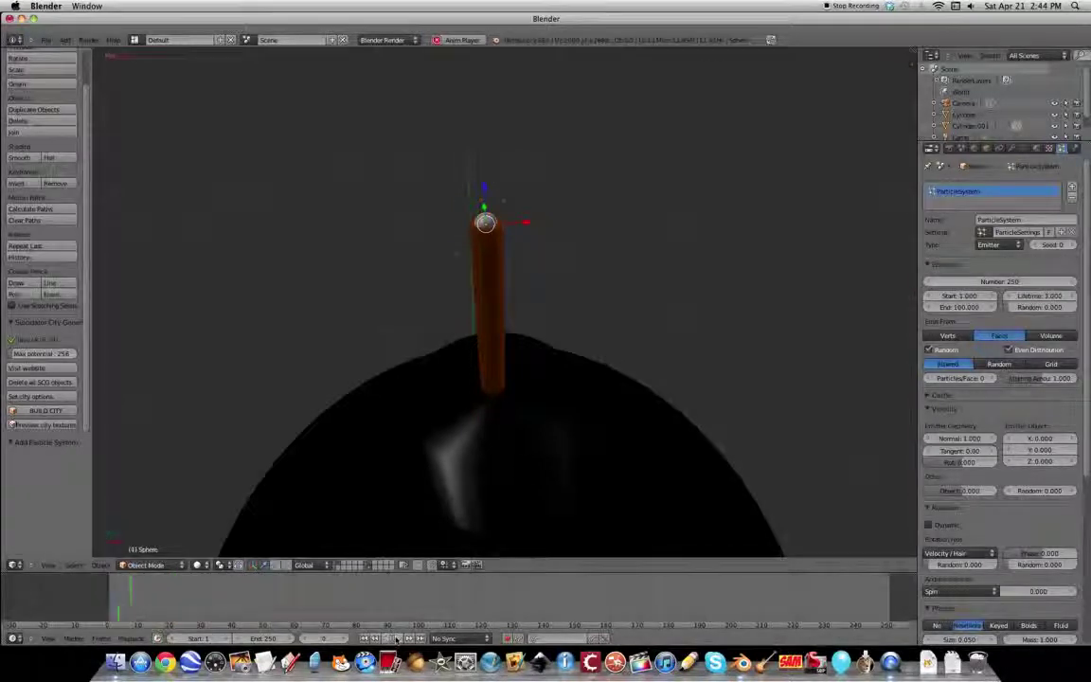
# Render a frame of the bomb to check the reduced particle emission, and close the render
pyautogui.click(948, 149)
pyautogui.click(953, 199)
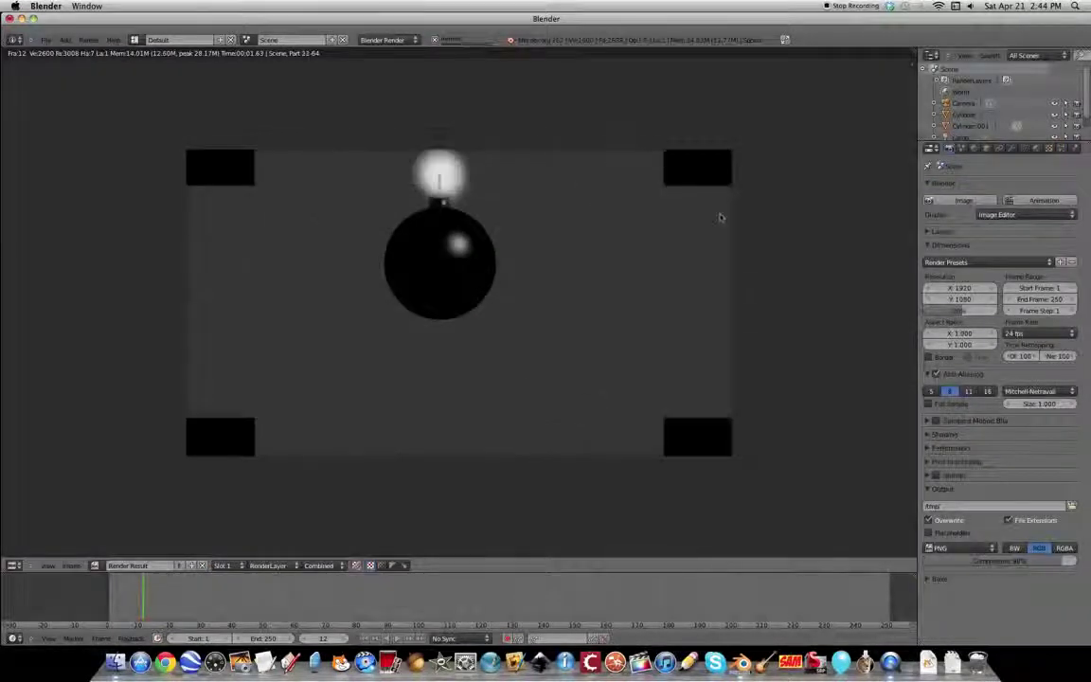
pyautogui.press('Escape')
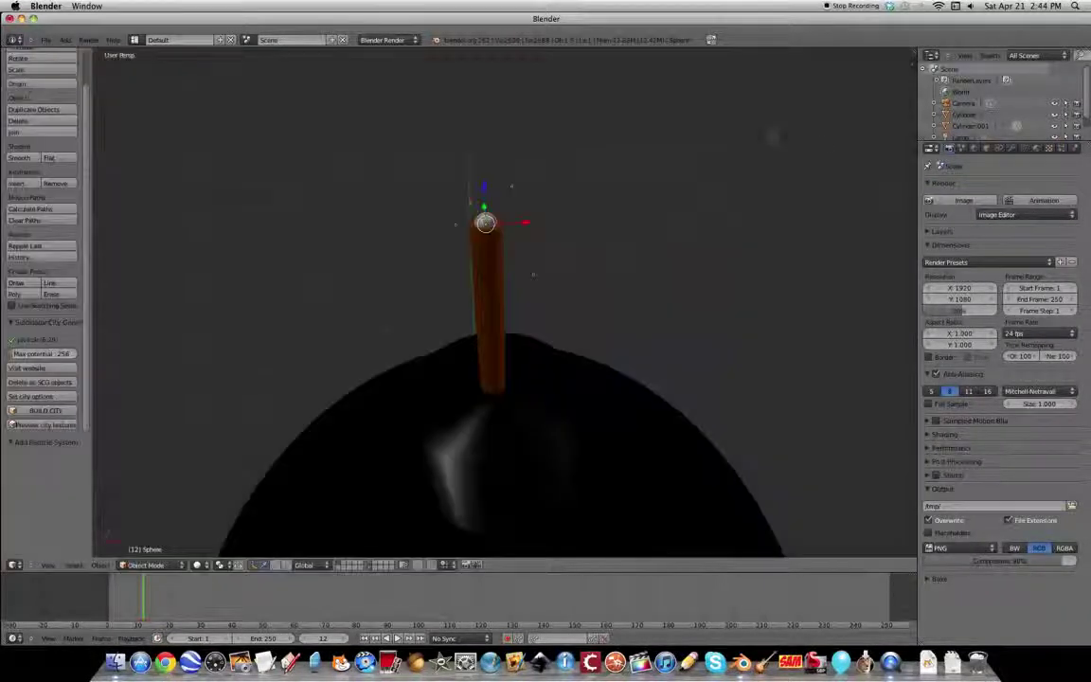
# Add a new material to the emitter sphere, make it a Halo material and set the halo size to 0.25
pyautogui.click(1039, 150)
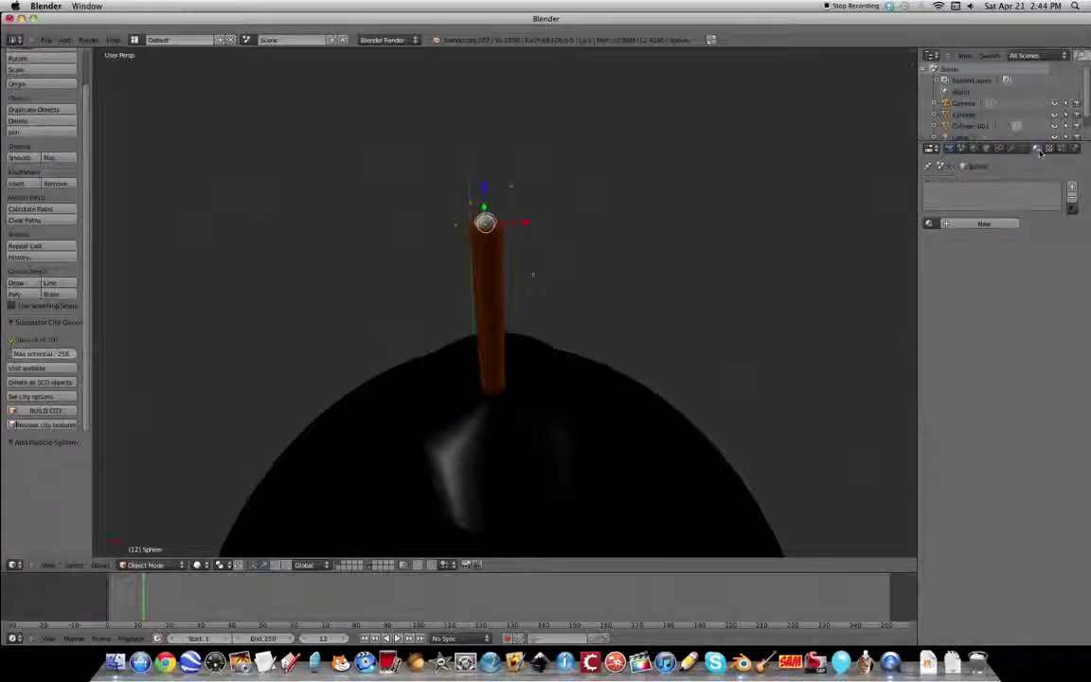
pyautogui.click(985, 223)
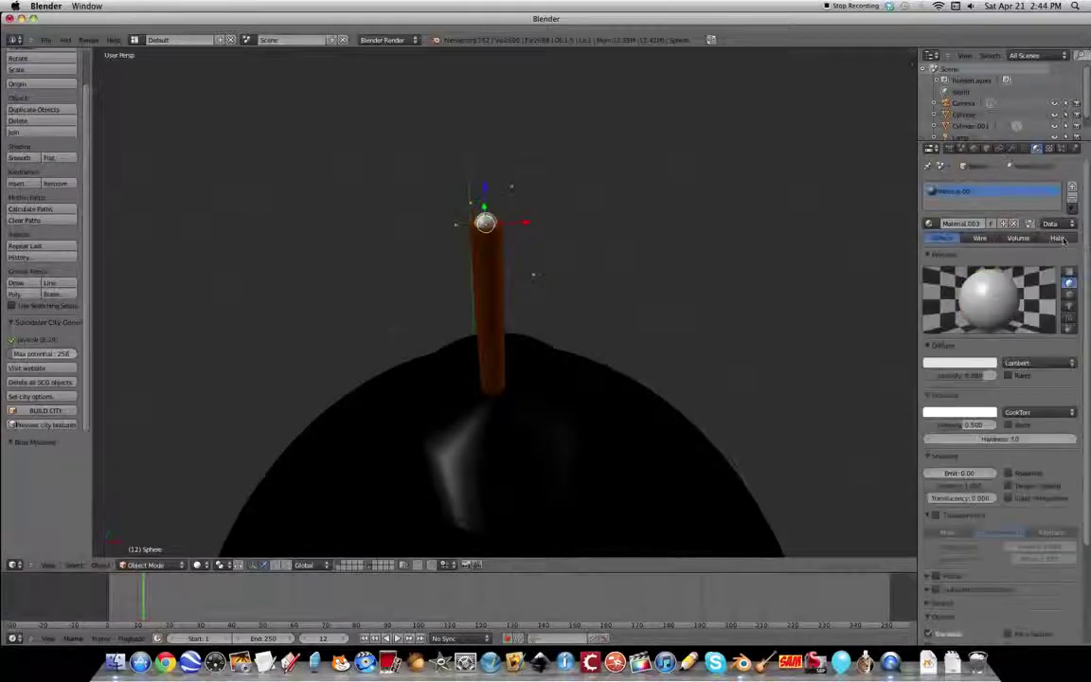
pyautogui.click(1059, 238)
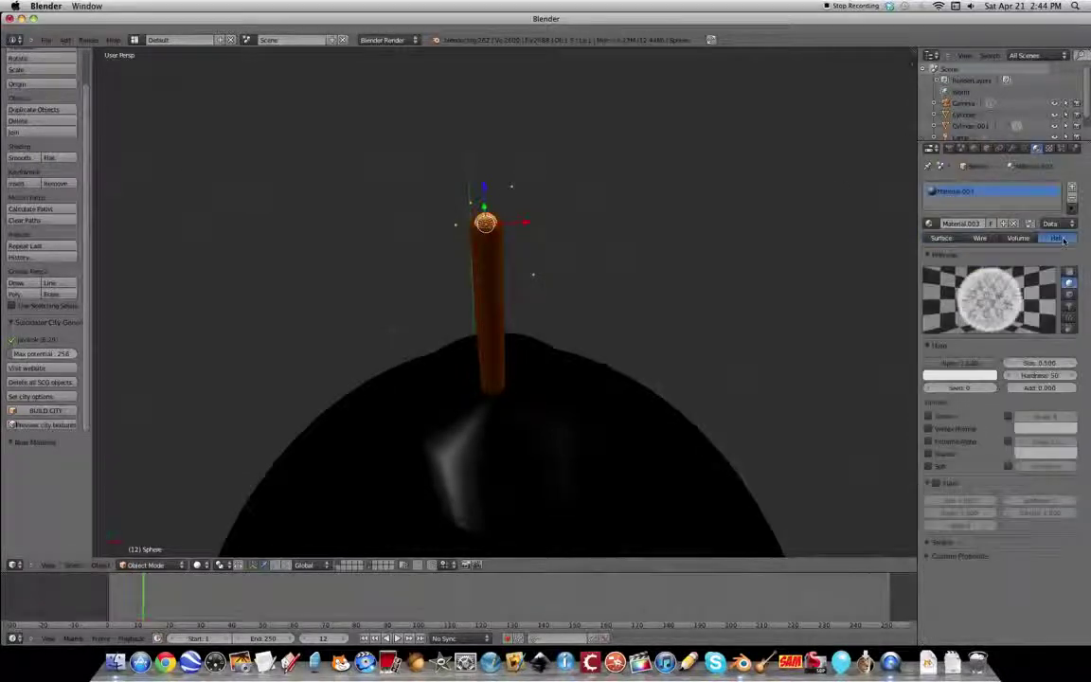
pyautogui.moveTo(1033, 367); pyautogui.dragTo(1026, 365)
pyautogui.click(1041, 361)
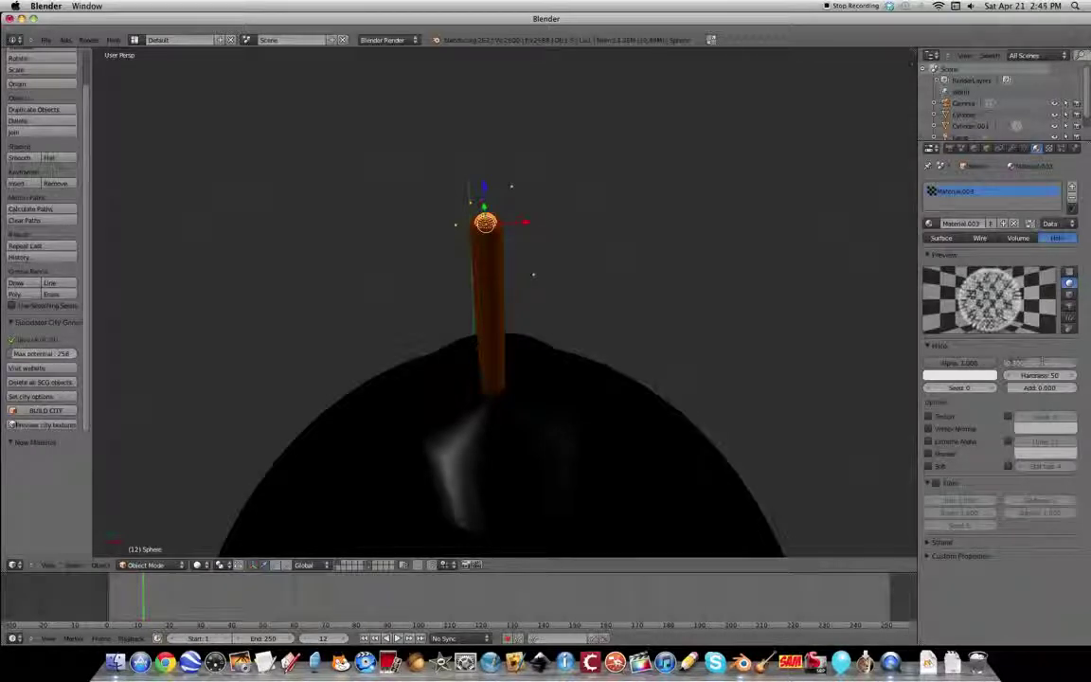
pyautogui.write('0.25')
pyautogui.press('Return')
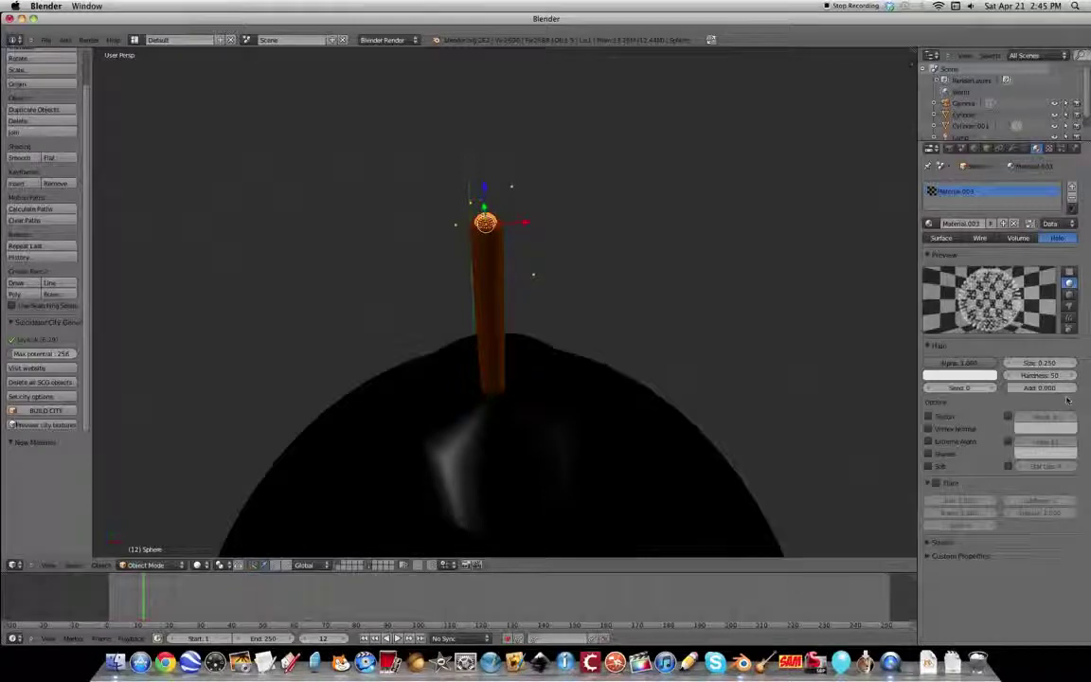
# Change the halo colour from white to a bright yellow by adjusting its hue and green value
pyautogui.click(962, 377)
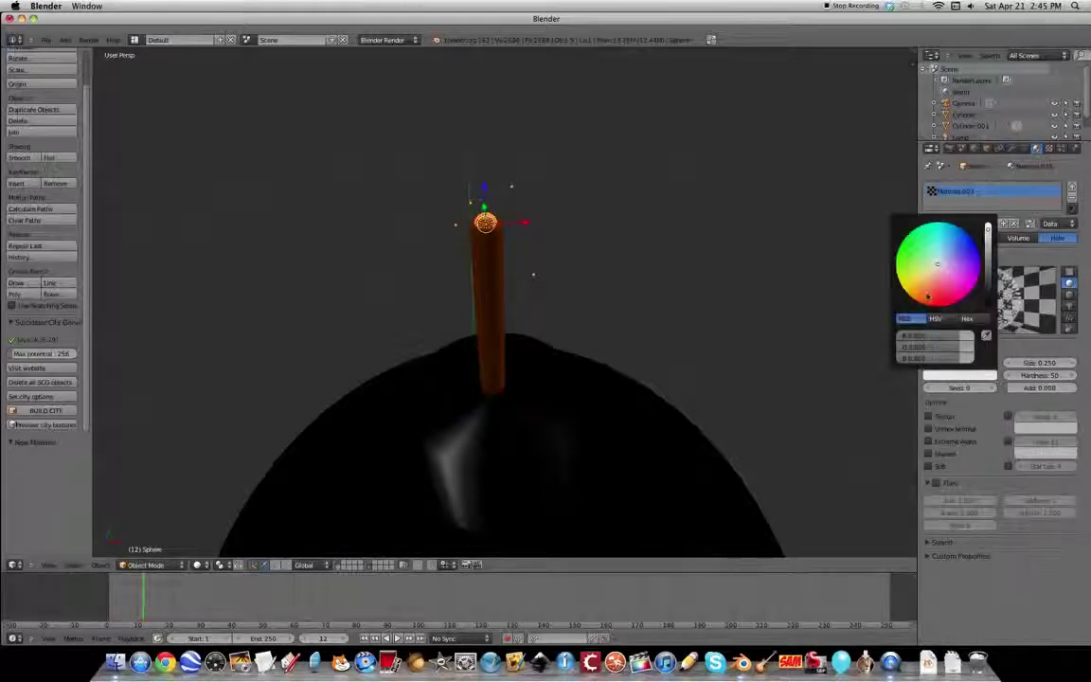
pyautogui.moveTo(928, 296); pyautogui.dragTo(938, 273)
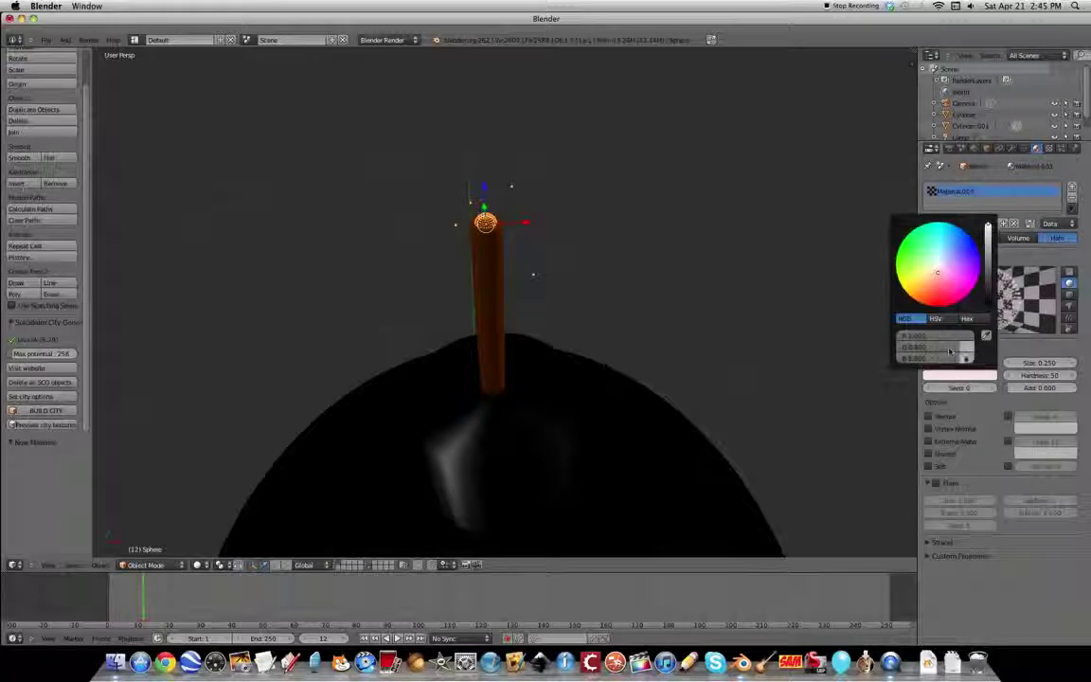
pyautogui.moveTo(950, 352)
pyautogui.mouseDown()
pyautogui.moveTo(924, 350)
pyautogui.moveTo(938, 348)
pyautogui.mouseUp()
pyautogui.press('BackSpace')
pyautogui.press('BackSpace')
pyautogui.press('BackSpace')
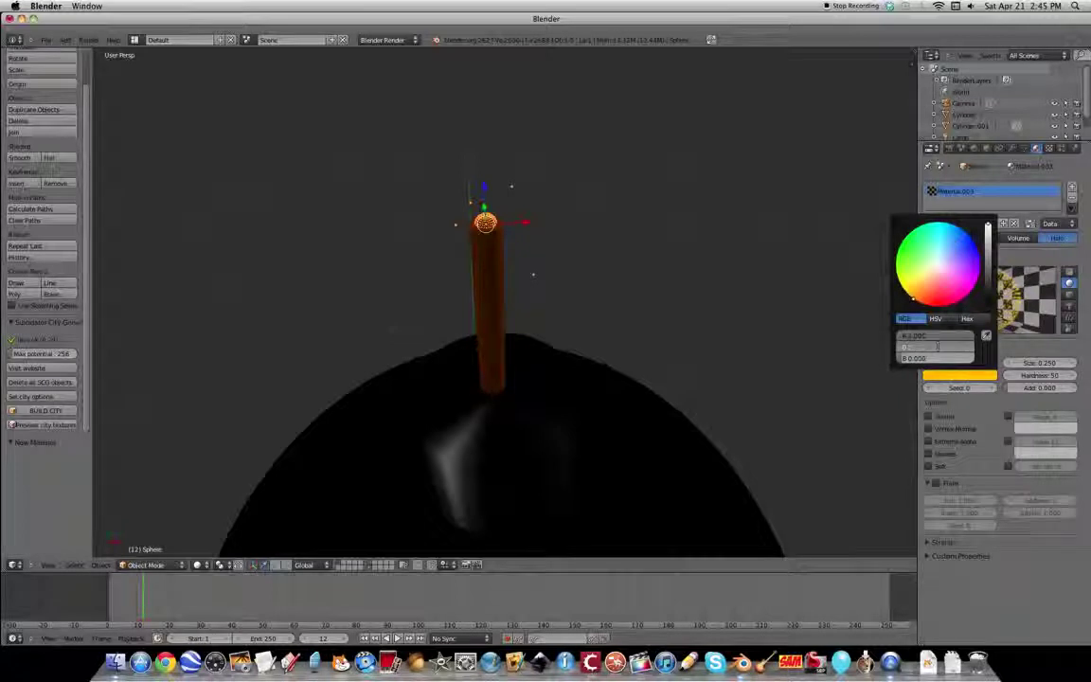
pyautogui.write('6')
pyautogui.press('Return')
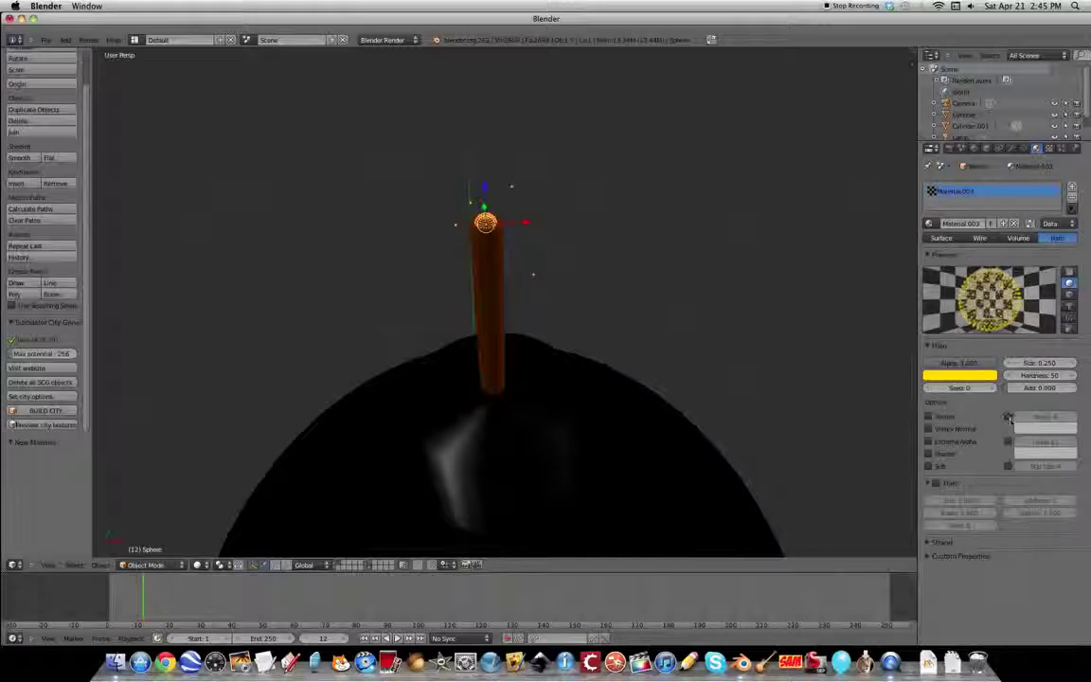
# Enable star tips on the halo material and render the frame to check the yellow sparks
pyautogui.click(1009, 466)
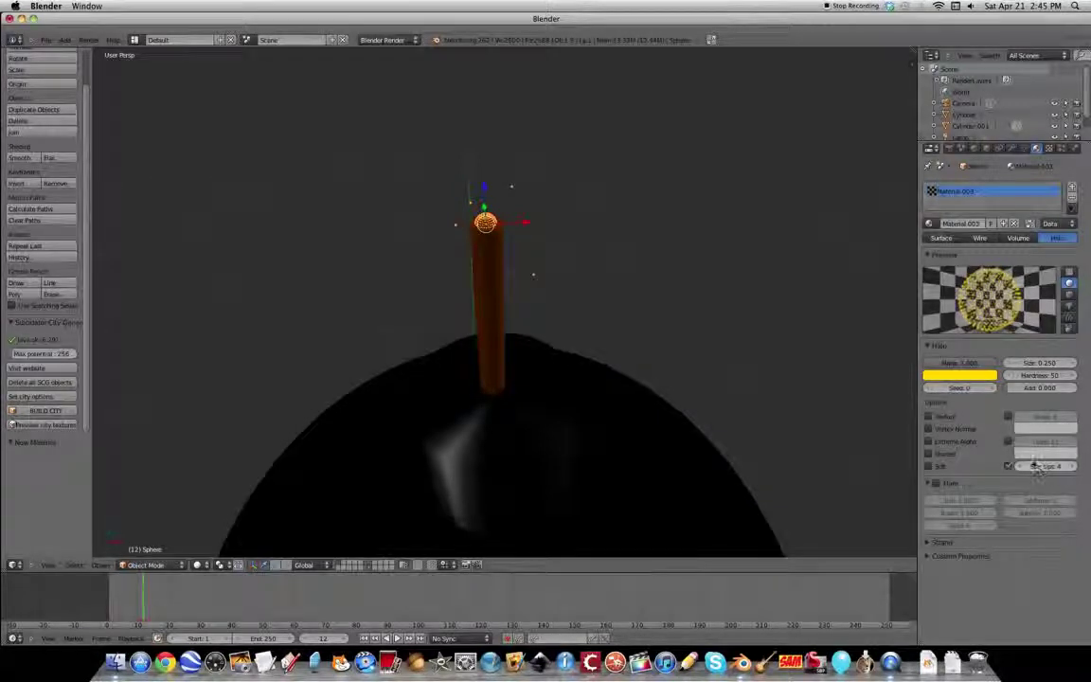
pyautogui.click(951, 149)
pyautogui.press('F12')
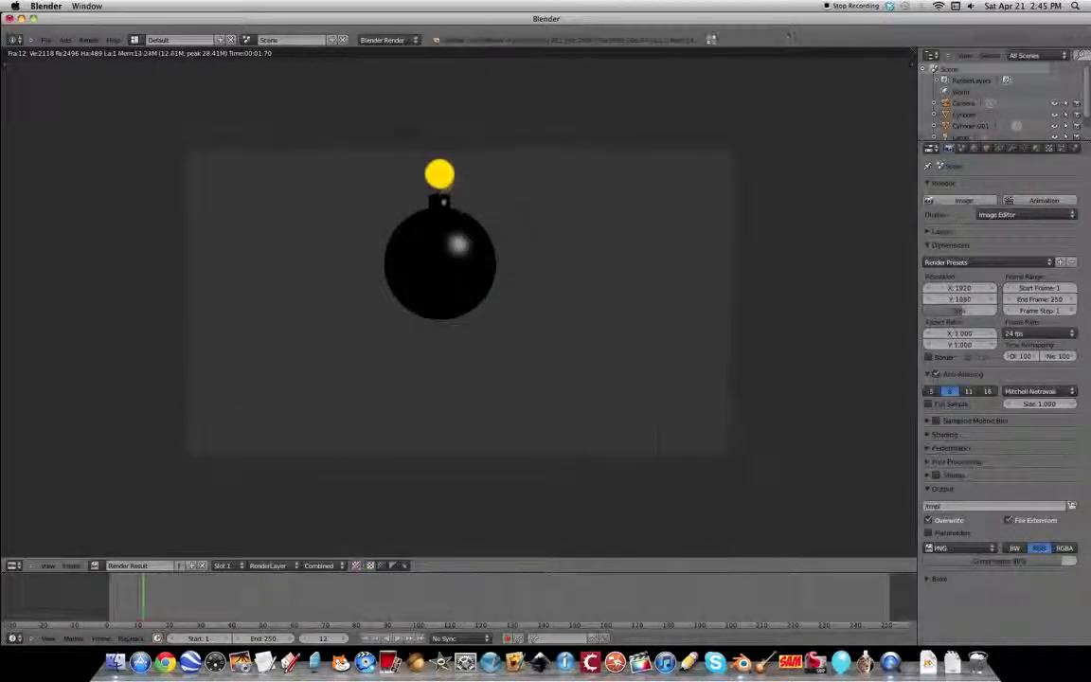
pyautogui.press('Escape')
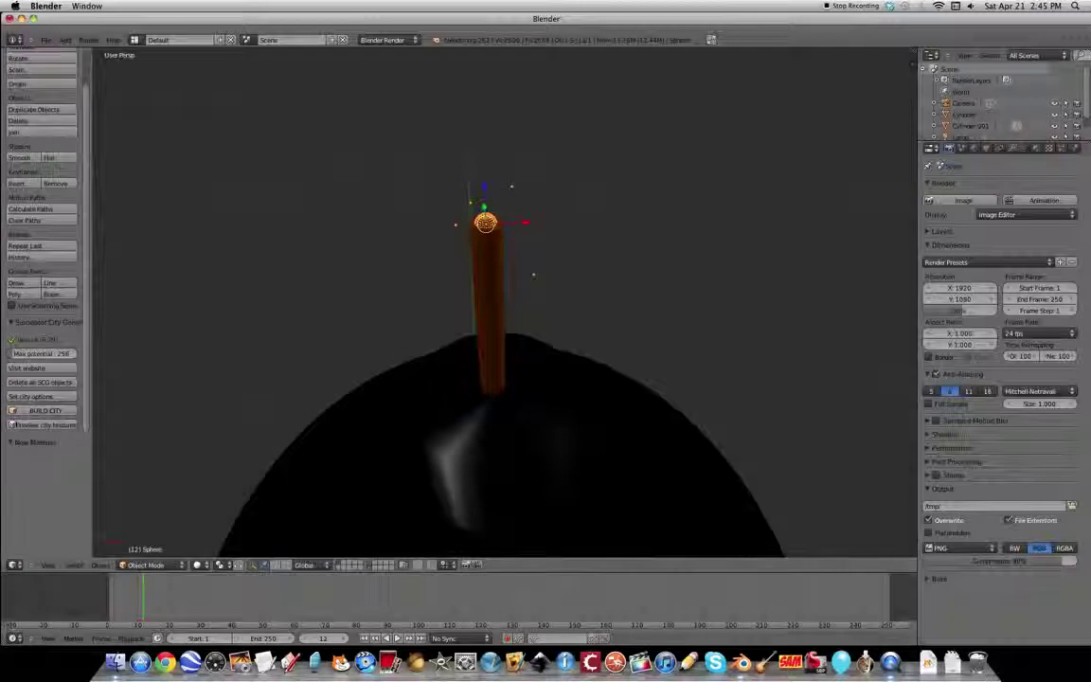
# Reduce the halo size to below 0.1 and render the frame again to check the smaller glow
pyautogui.click(1037, 148)
pyautogui.moveTo(1053, 364); pyautogui.dragTo(1032, 365)
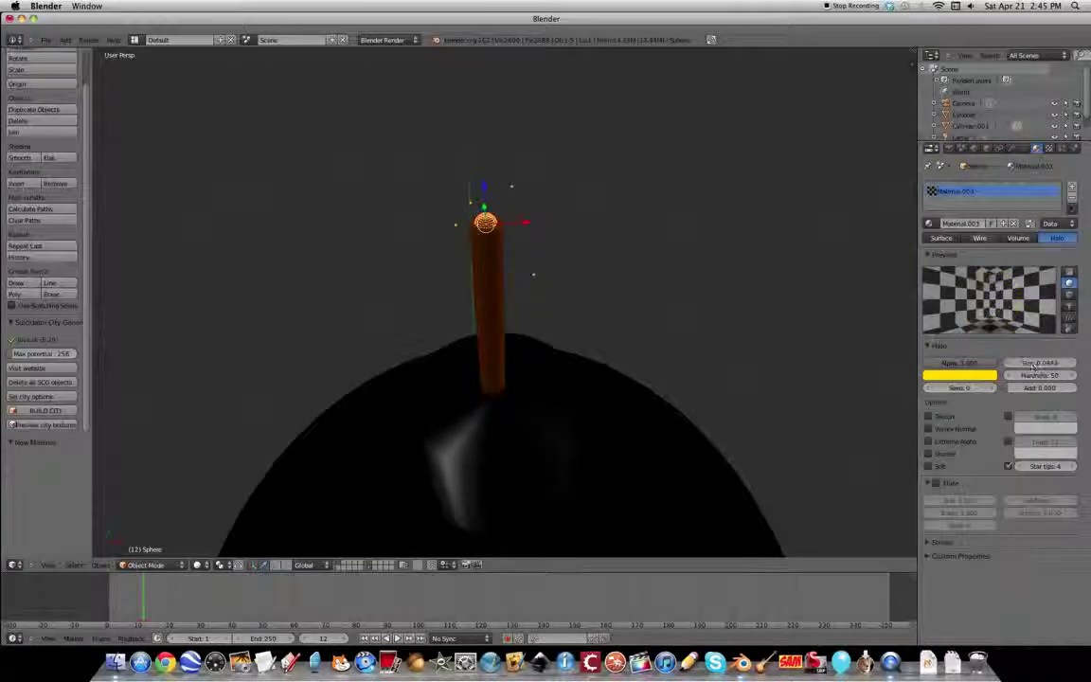
pyautogui.click(950, 149)
pyautogui.click(962, 201)
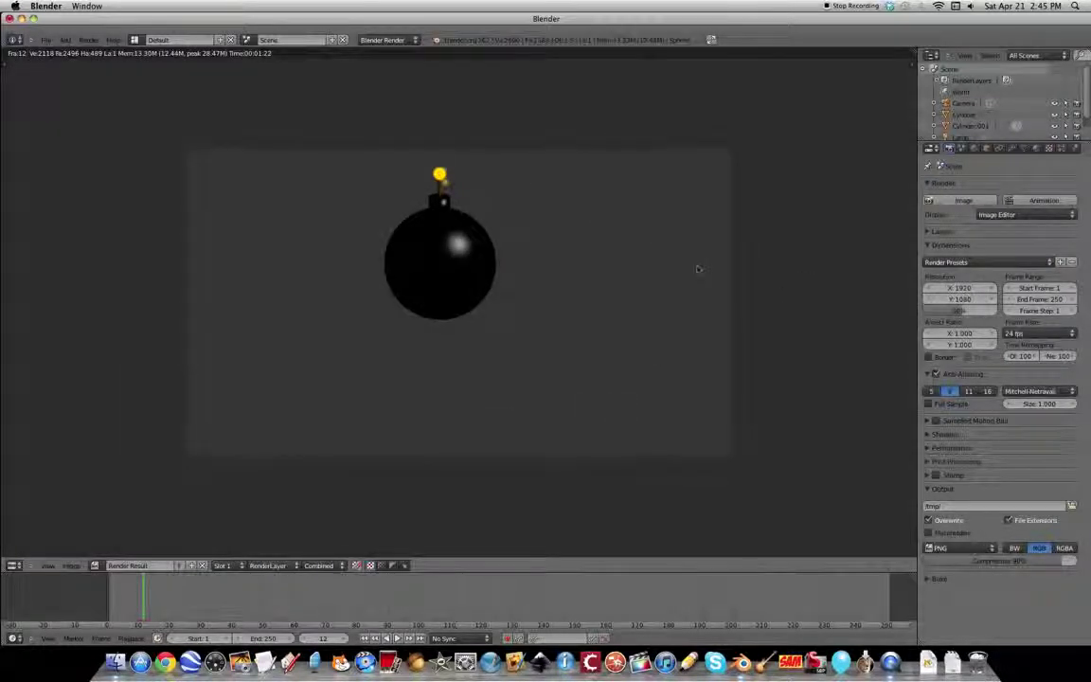
pyautogui.press('Escape')
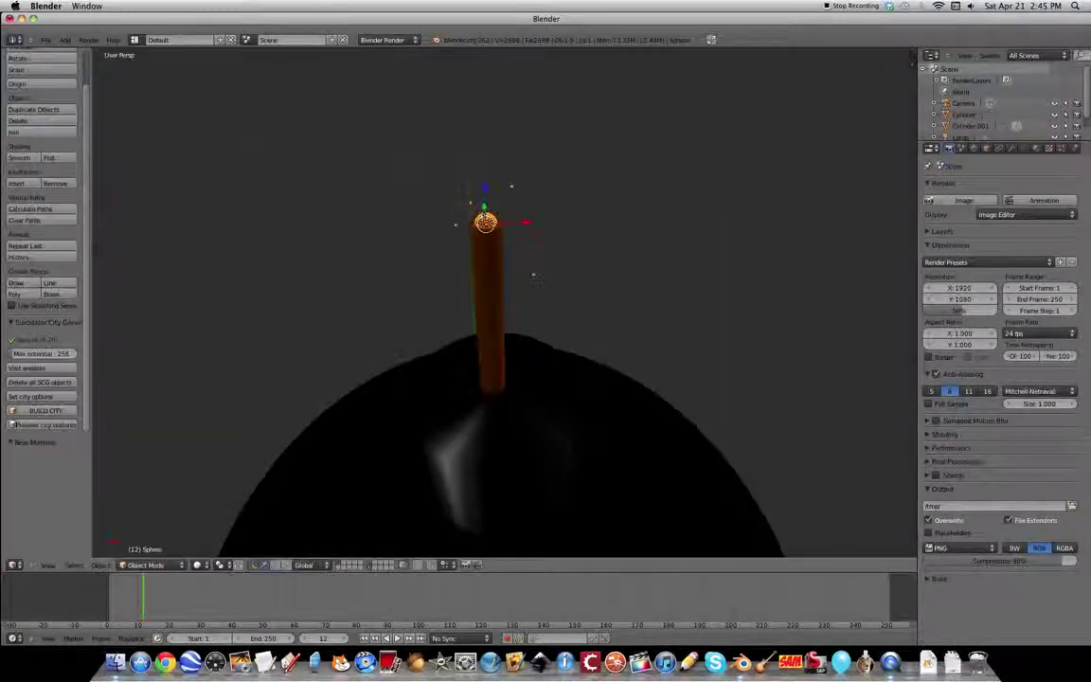
# In Edit Mode, delete all of the emitter sphere's vertices except one by inverting a single-vertex selection, and return to Object Mode
pyautogui.scroll(3, 487, 226)
pyautogui.scroll(-2, 487, 226)
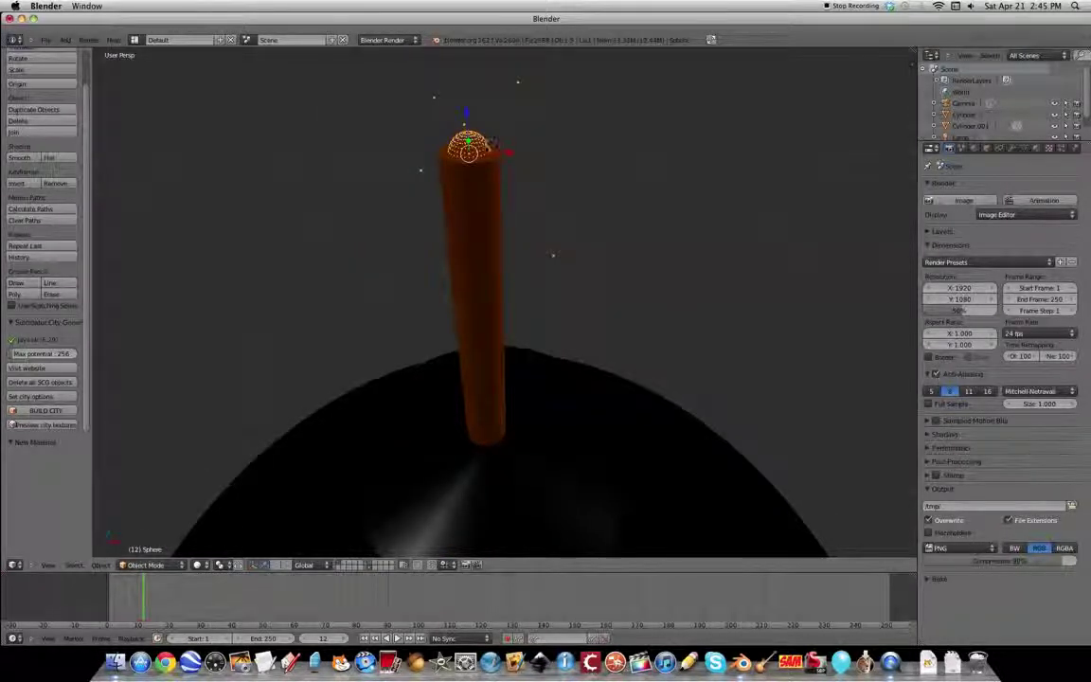
pyautogui.press('Tab')
pyautogui.scroll(3, 485, 147)
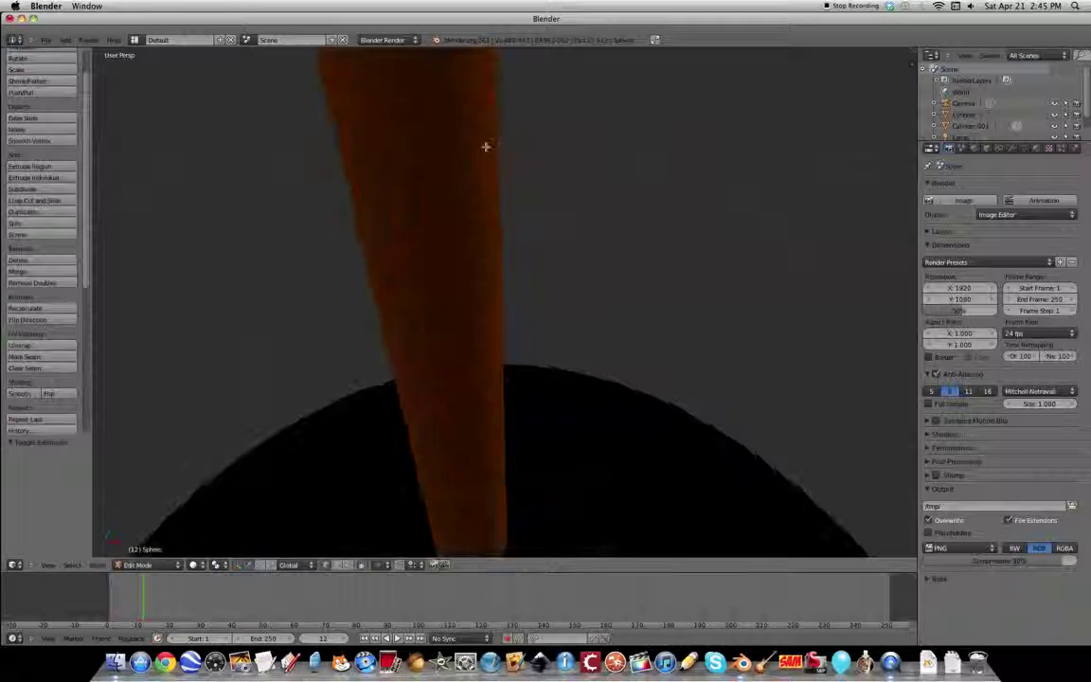
pyautogui.keyDown('shift'); pyautogui.moveTo(490, 117); pyautogui.dragTo(505, 148, button='middle'); pyautogui.keyUp('shift')
pyautogui.moveTo(548, 343); pyautogui.dragTo(541, 312, button='middle')
pyautogui.scroll(-4, 540, 312)
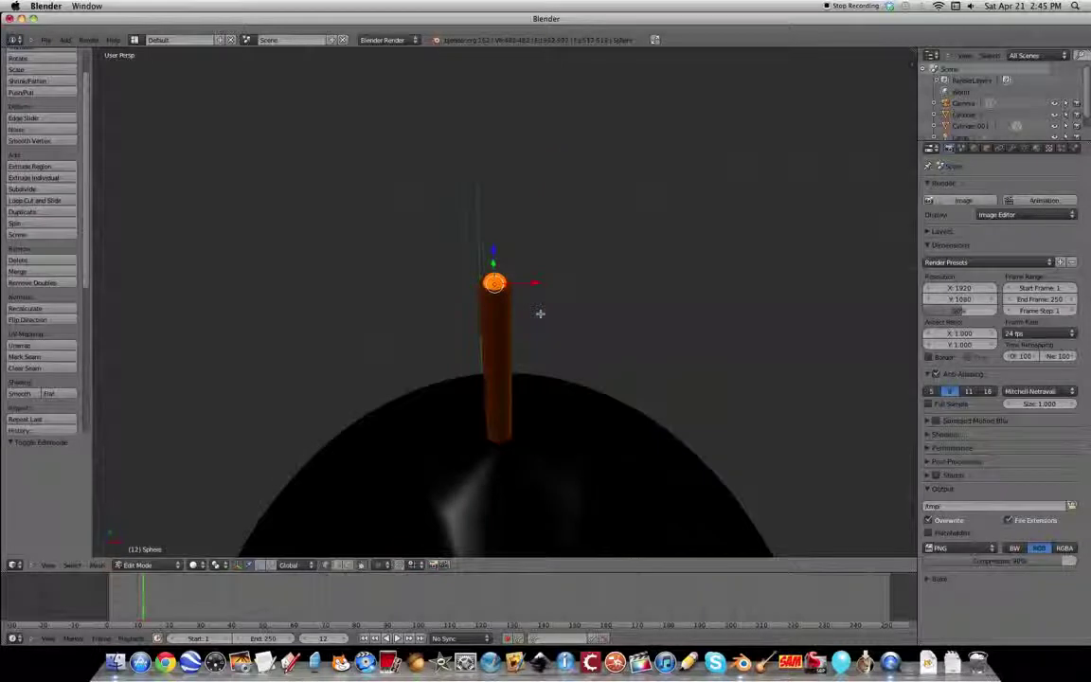
pyautogui.scroll(3, 540, 312)
pyautogui.scroll(4, 540, 314)
pyautogui.scroll(-5, 540, 314)
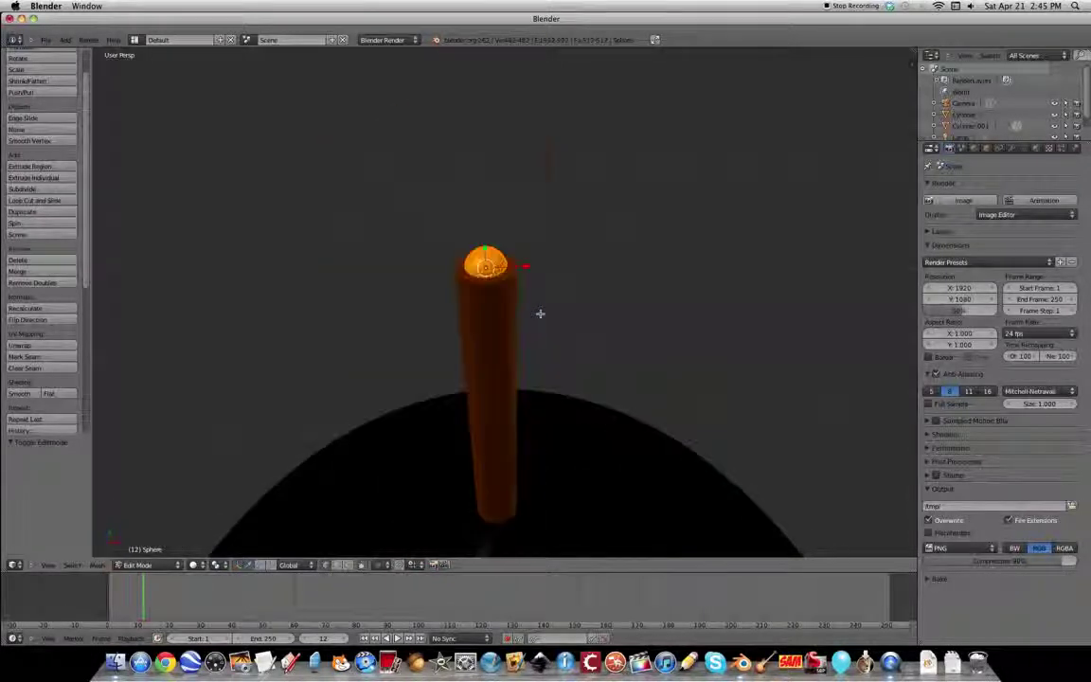
pyautogui.rightClick(493, 268)
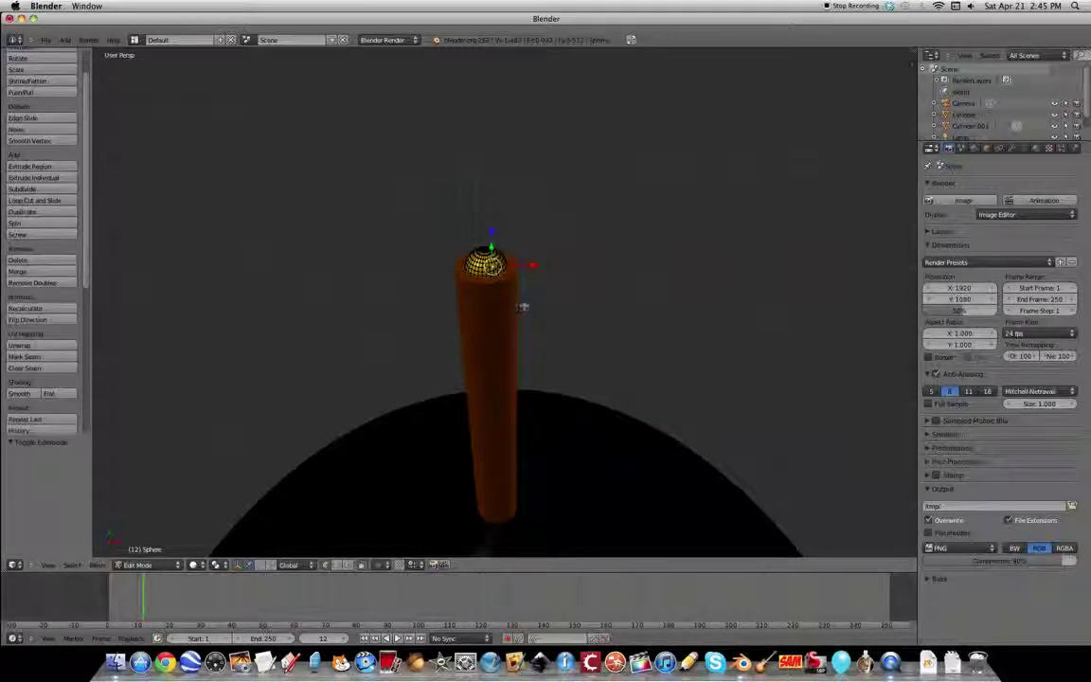
pyautogui.click(73, 566)
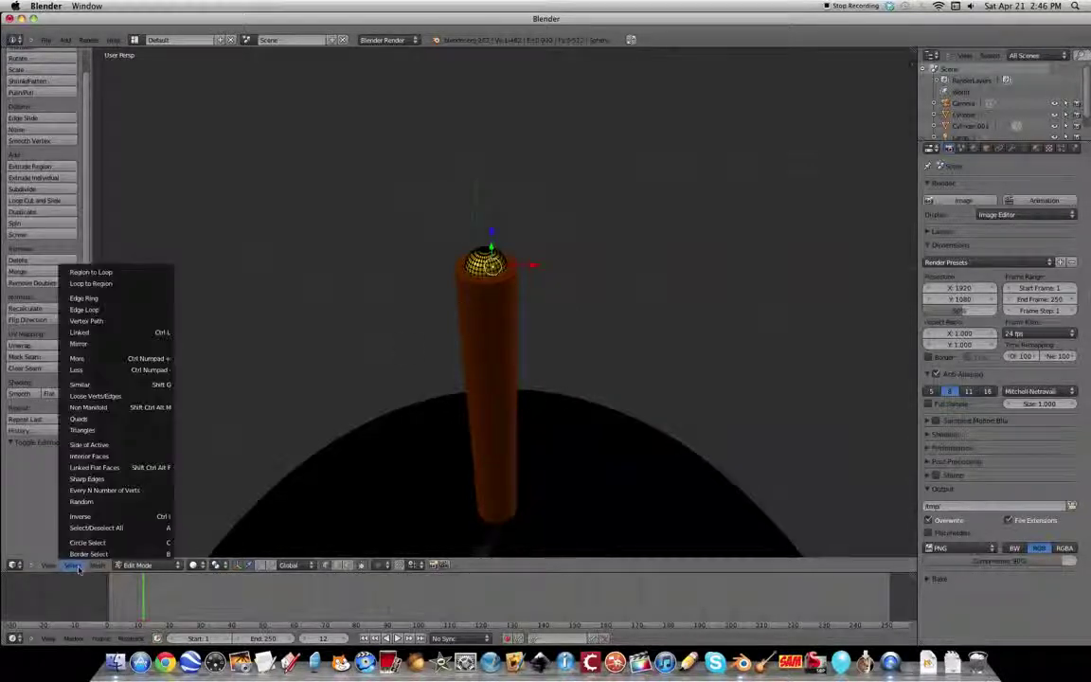
pyautogui.click(84, 518)
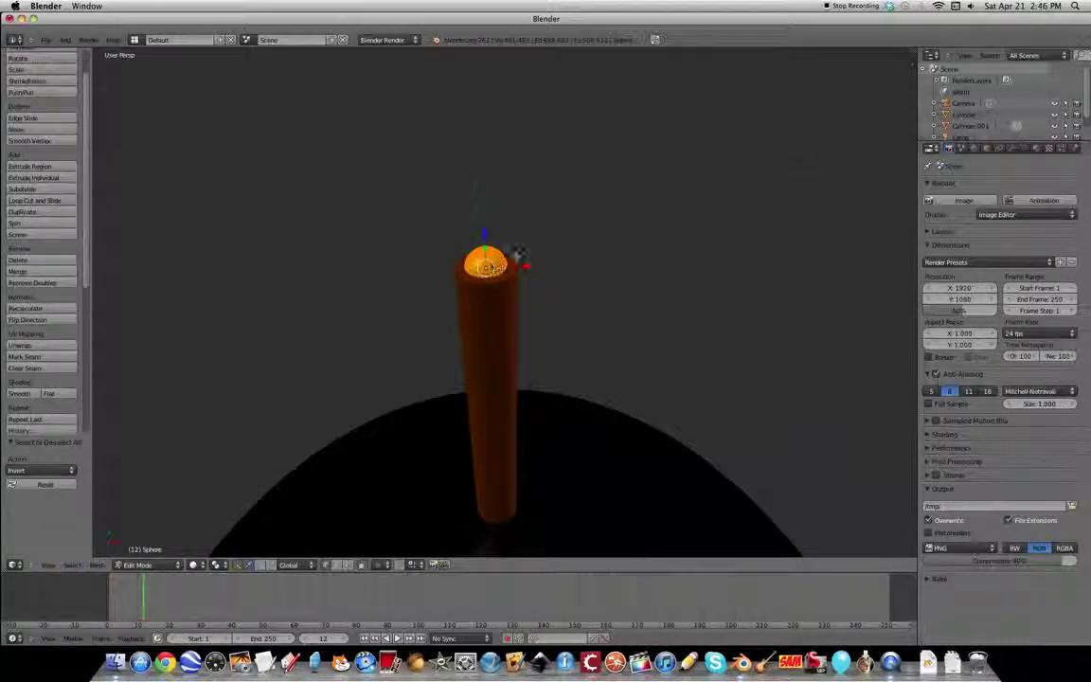
pyautogui.press('x')
pyautogui.click(495, 268)
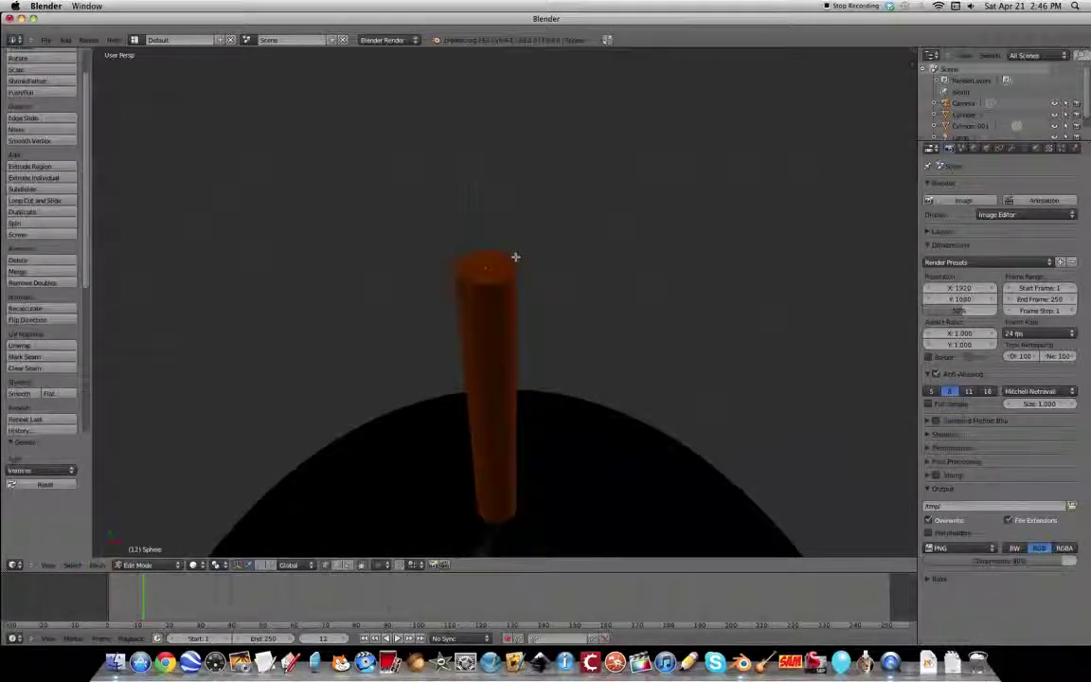
pyautogui.rightClick(492, 267)
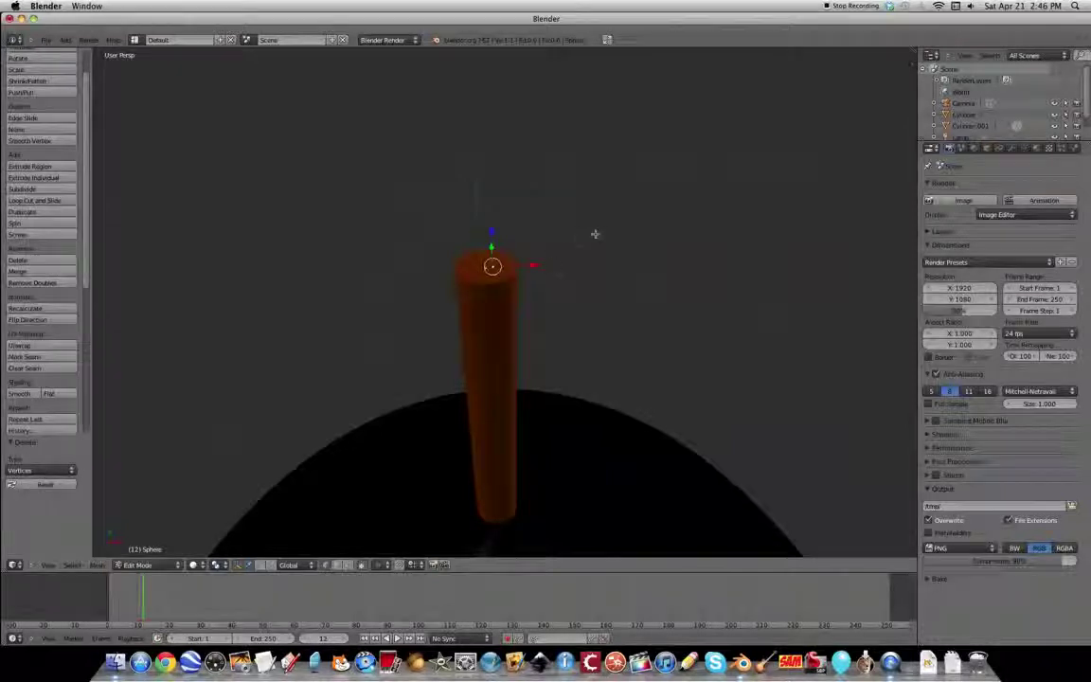
pyautogui.press('Tab')
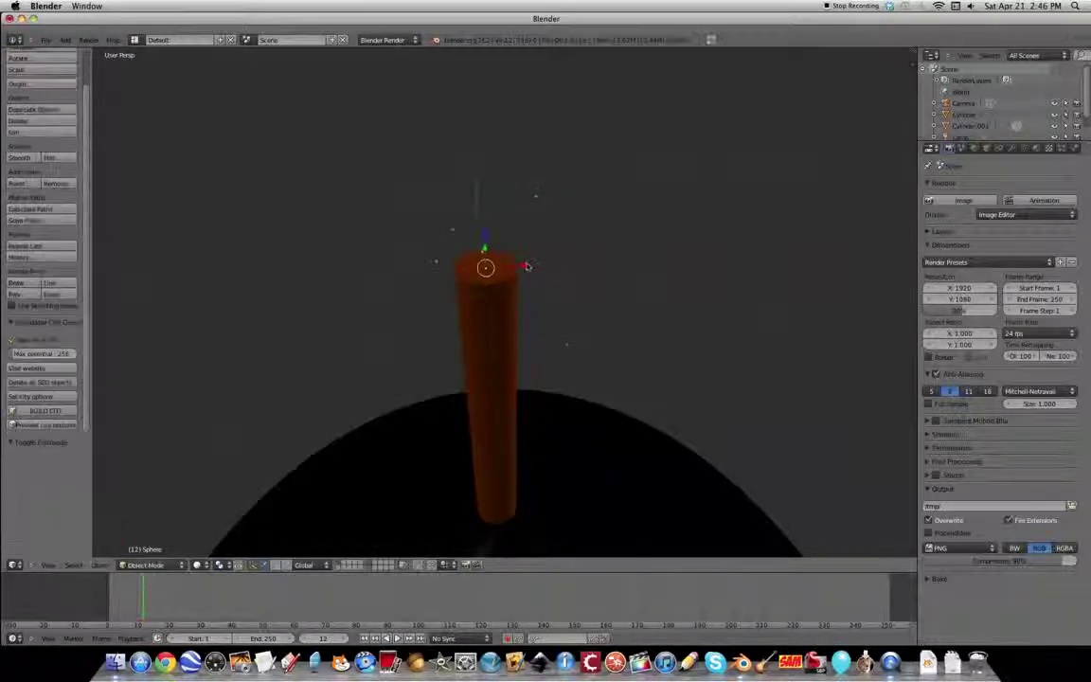
# Nudge the reduced emitter slightly along X and about 0.008 along Y on top of the fuse
pyautogui.scroll(4, 559, 263)
pyautogui.scroll(-5, 535, 246)
pyautogui.press('g')
pyautogui.press('x')
pyautogui.click(521, 248)
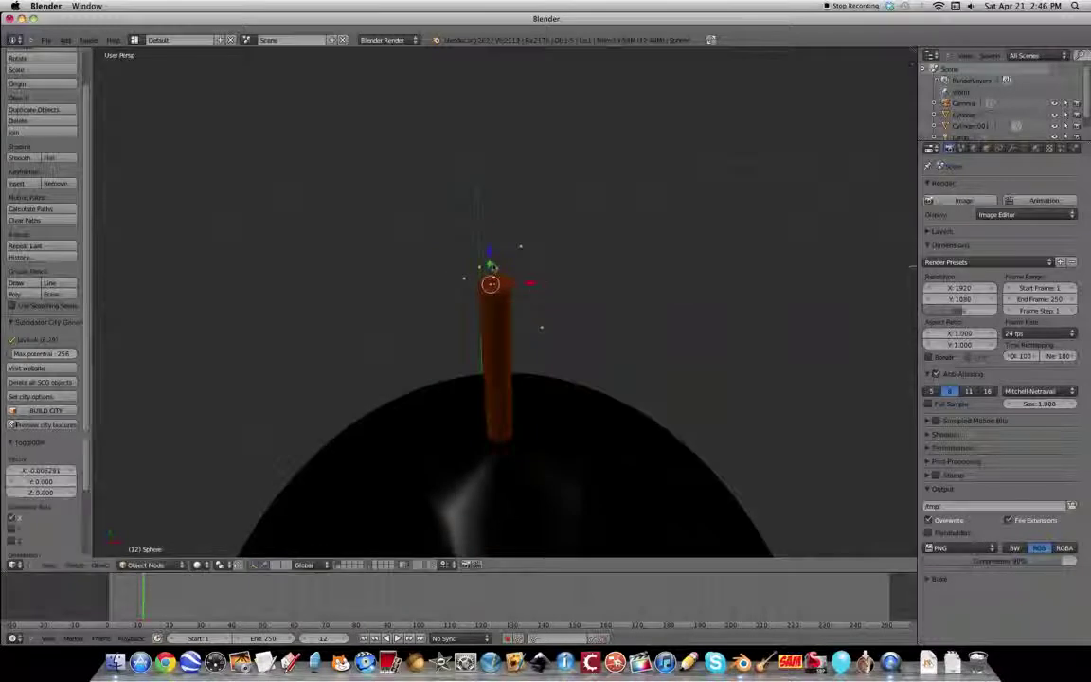
pyautogui.moveTo(491, 262); pyautogui.dragTo(491, 266)
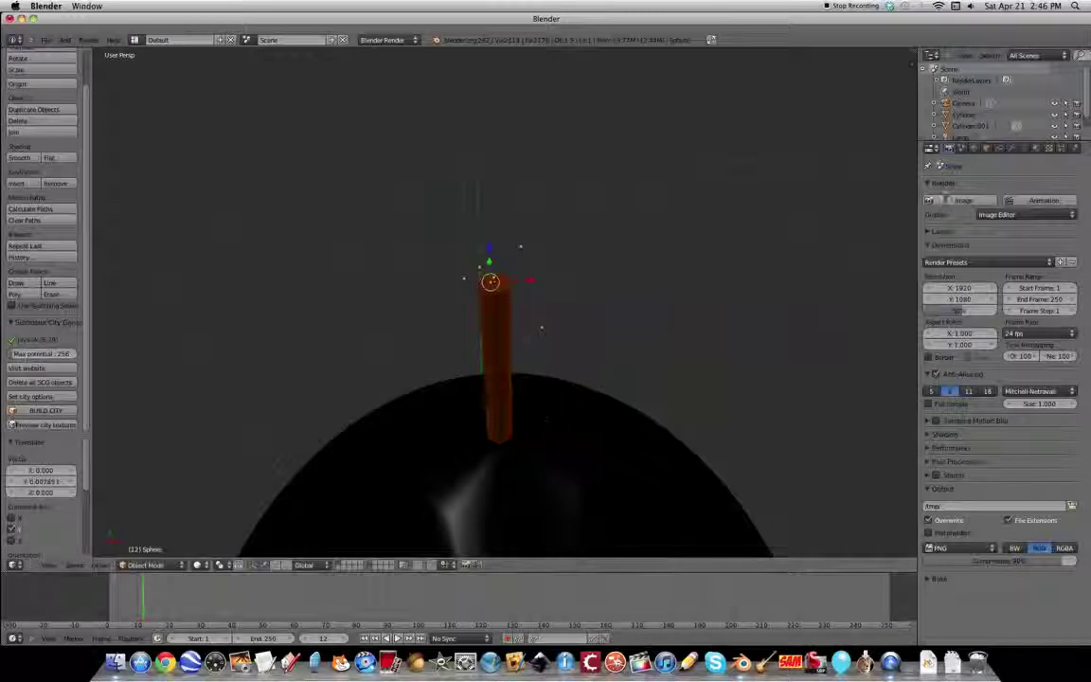
# Render the current frame to check the star-shaped sparks, and replay the animation from the start
pyautogui.press('F12')
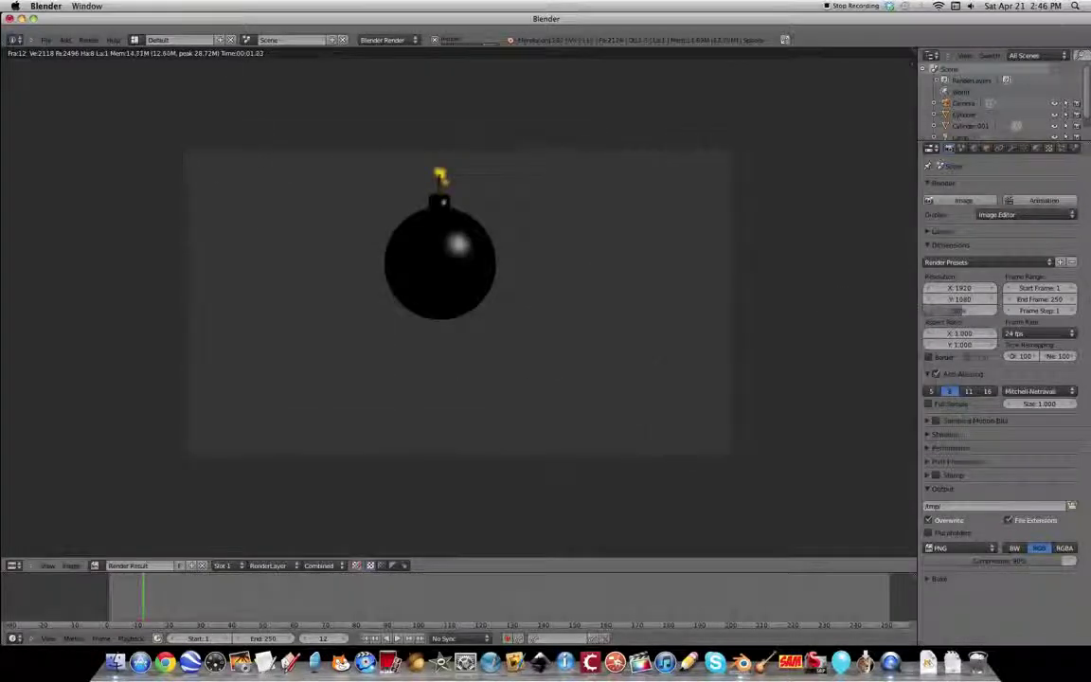
pyautogui.press('Escape')
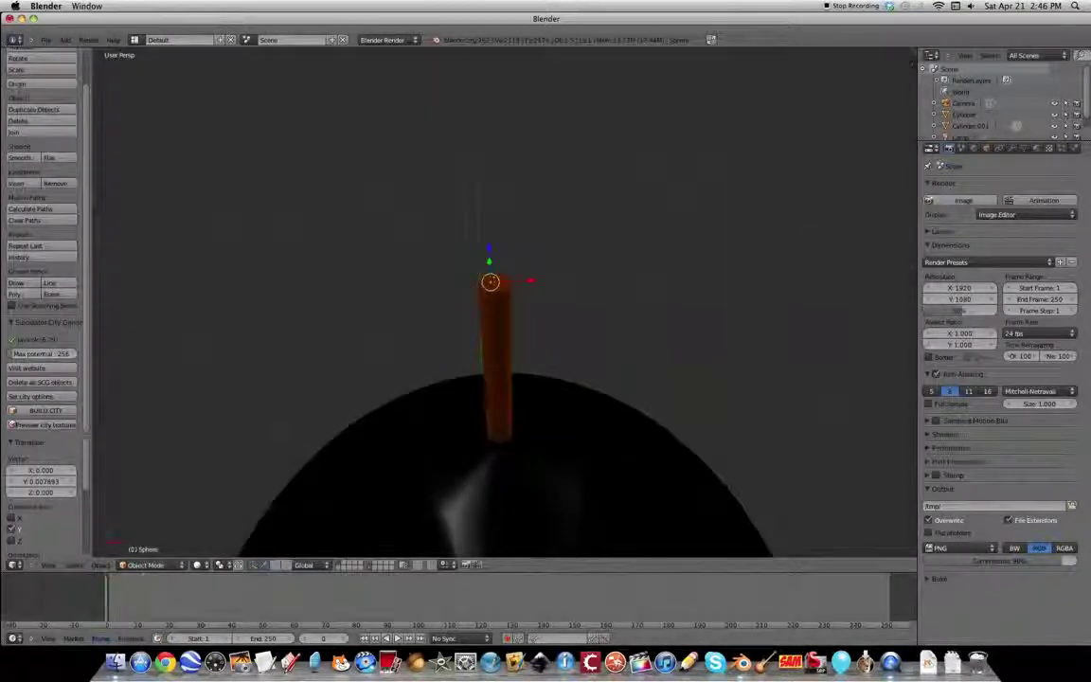
pyautogui.click(400, 639)
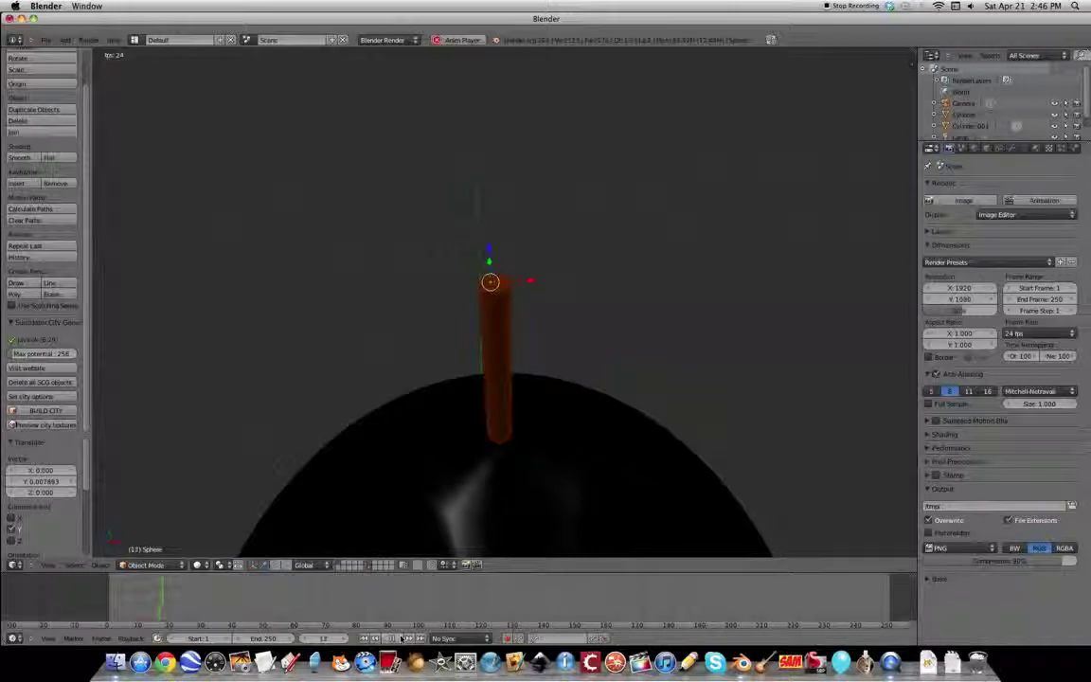
# Stop the playback, scrub to frame 16, and raise the emitter about 0.004 along Z at the fuse tip
pyautogui.click(400, 638)
pyautogui.moveTo(182, 599); pyautogui.dragTo(156, 599)
pyautogui.moveTo(491, 249); pyautogui.dragTo(491, 246)
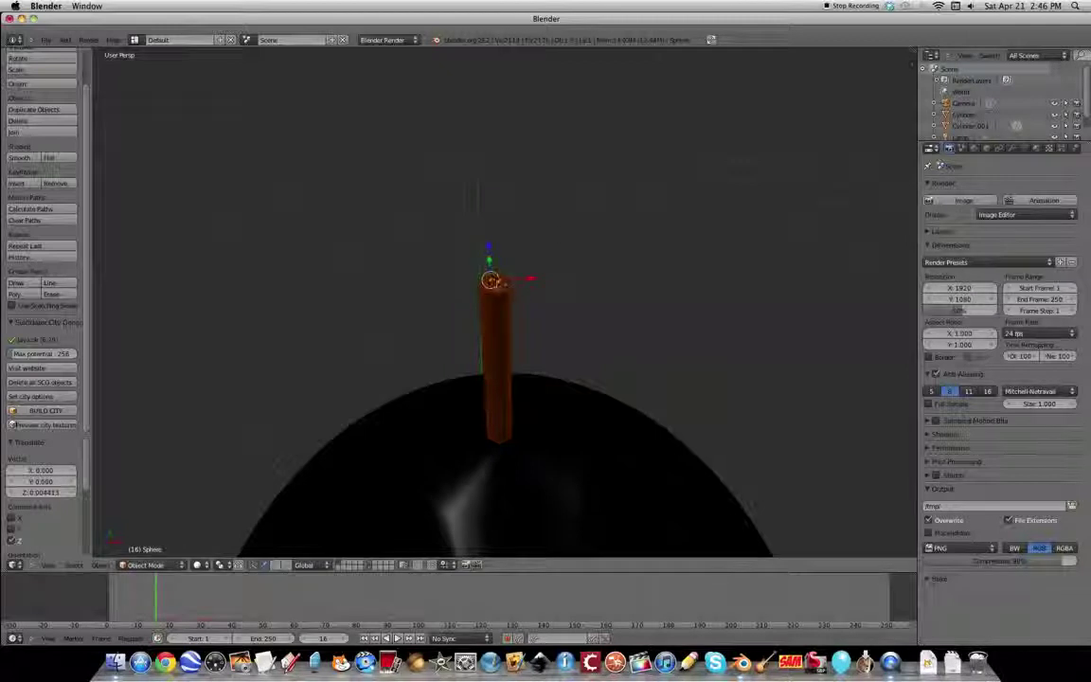
pyautogui.scroll(2, 580, 263)
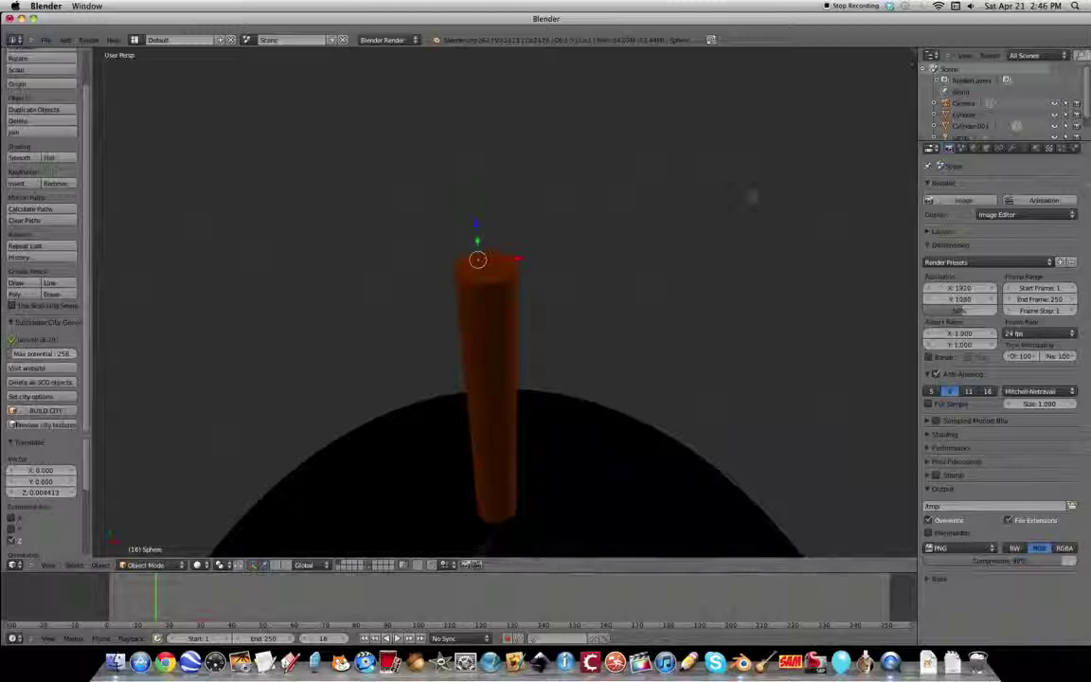
# Set the particle system to emit from Verts and replay the first frames to check the emission
pyautogui.click(1062, 149)
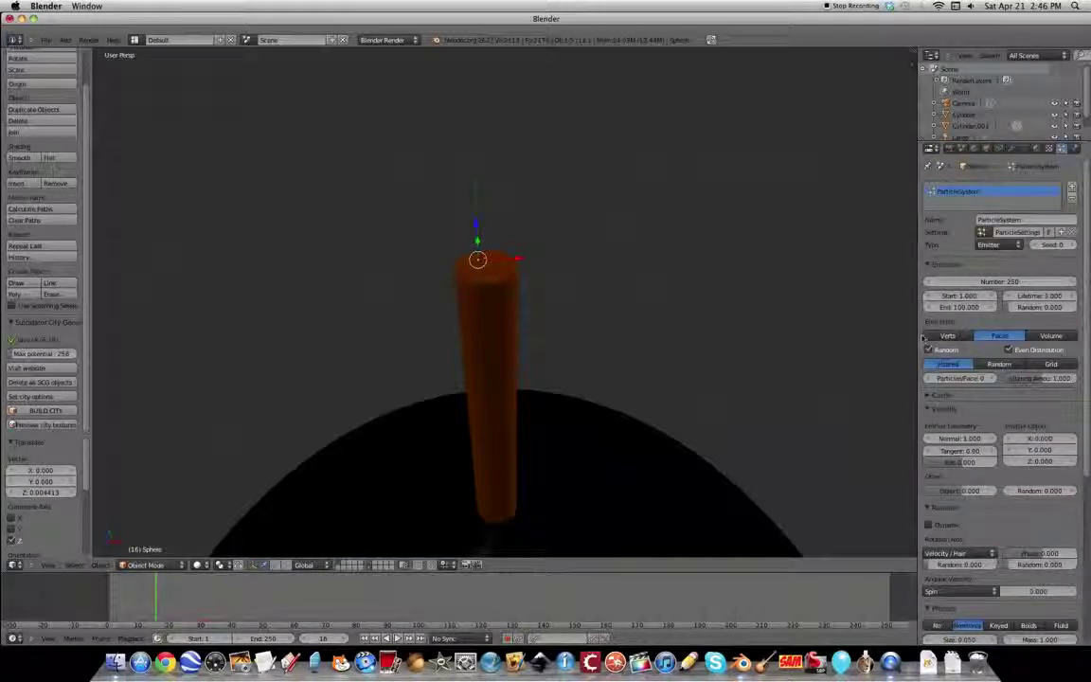
pyautogui.click(947, 336)
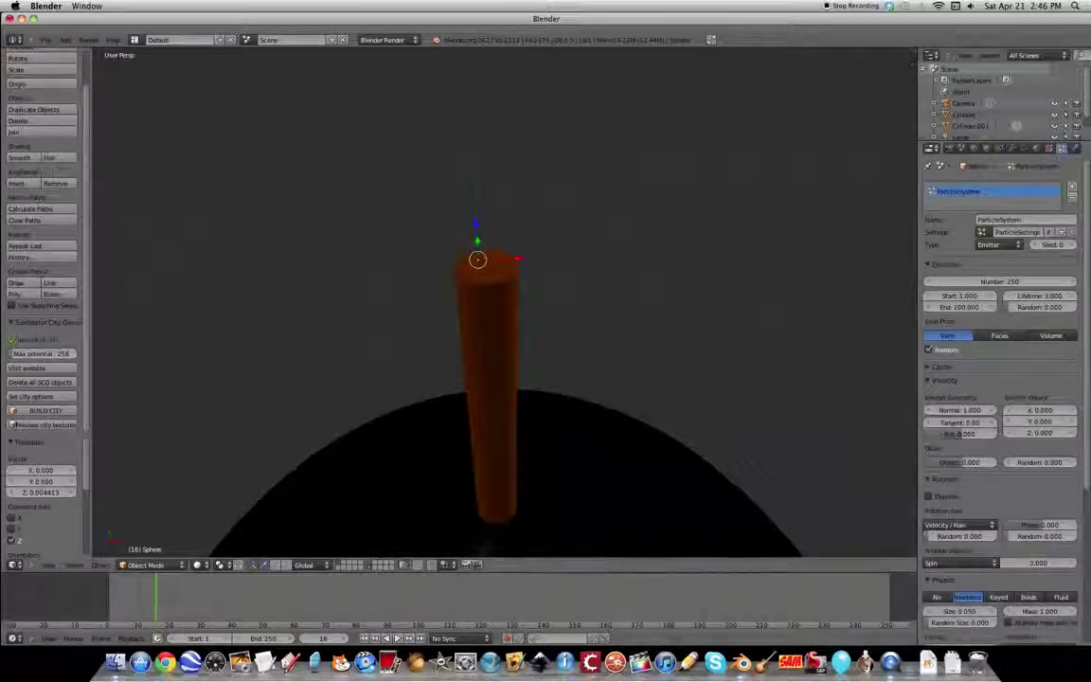
pyautogui.click(106, 597)
pyautogui.hotkey('alt', 'a')
pyautogui.moveTo(166, 607); pyautogui.dragTo(141, 606)
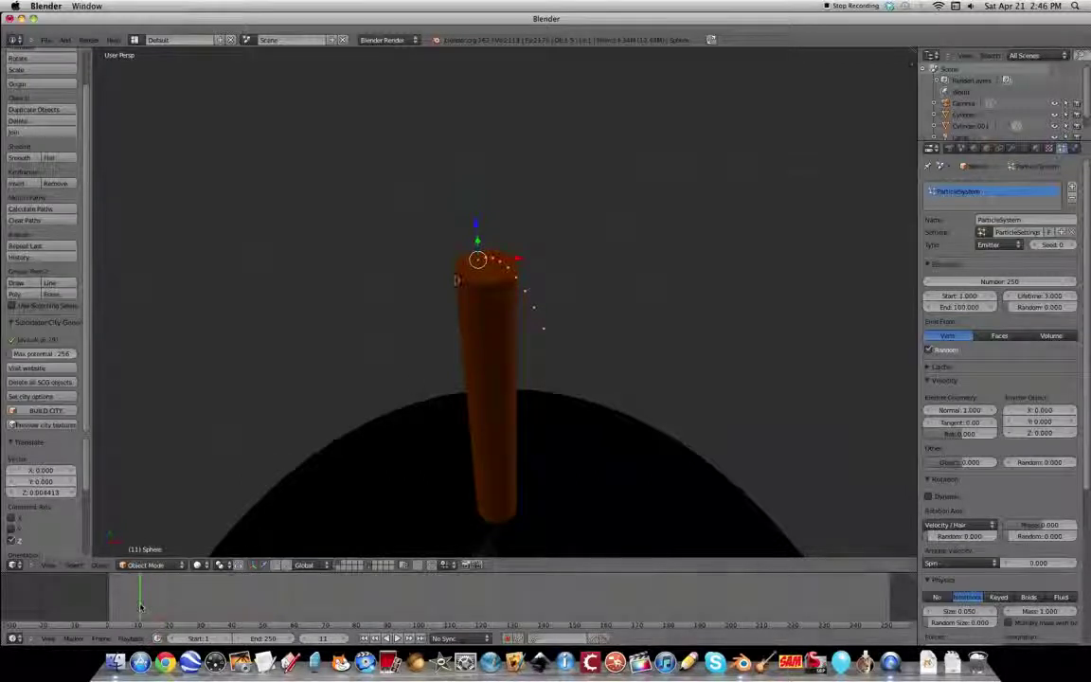
# In Edit Mode, delete the emitter's remaining vertex and add a plane to the mesh in its place
pyautogui.press('Tab')
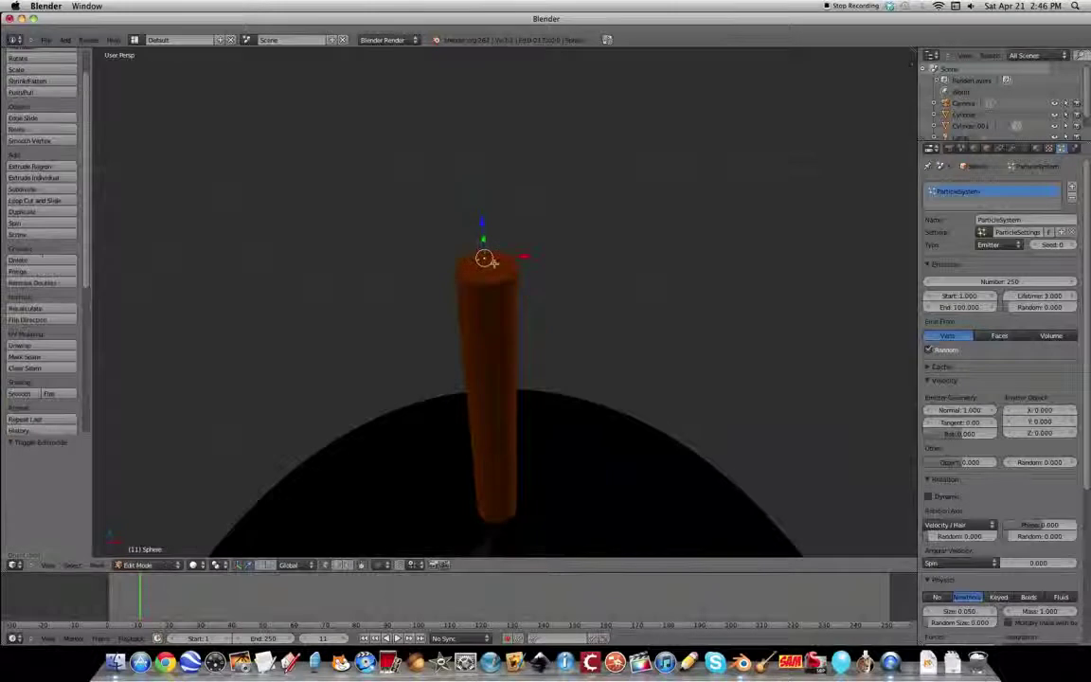
pyautogui.press('x')
pyautogui.click(495, 277)
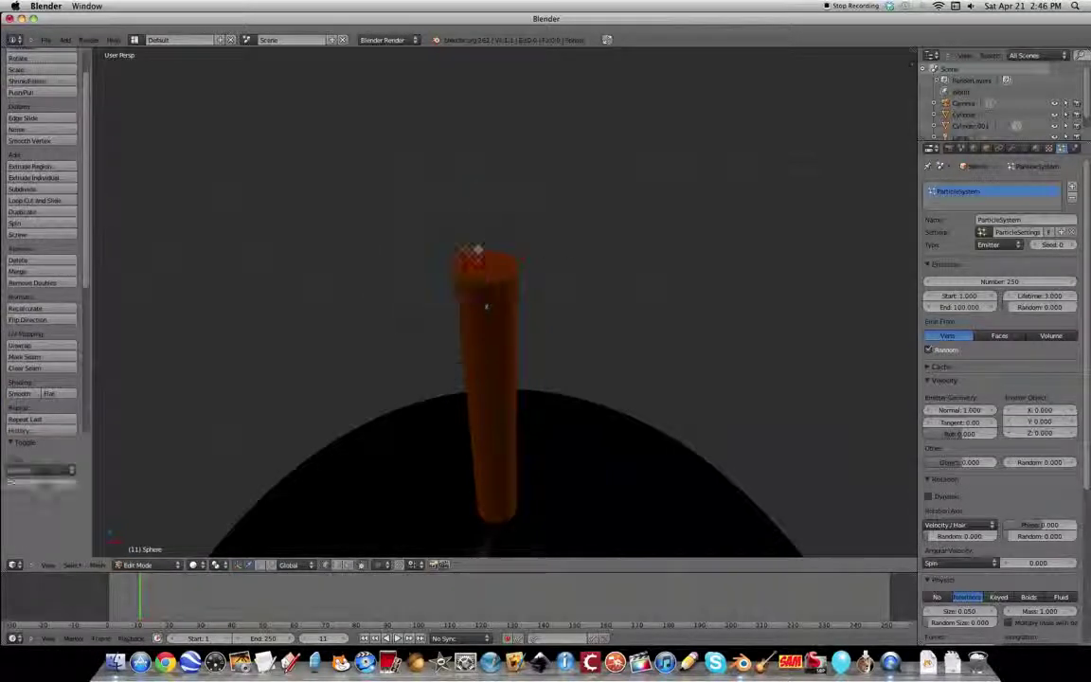
pyautogui.press('x')
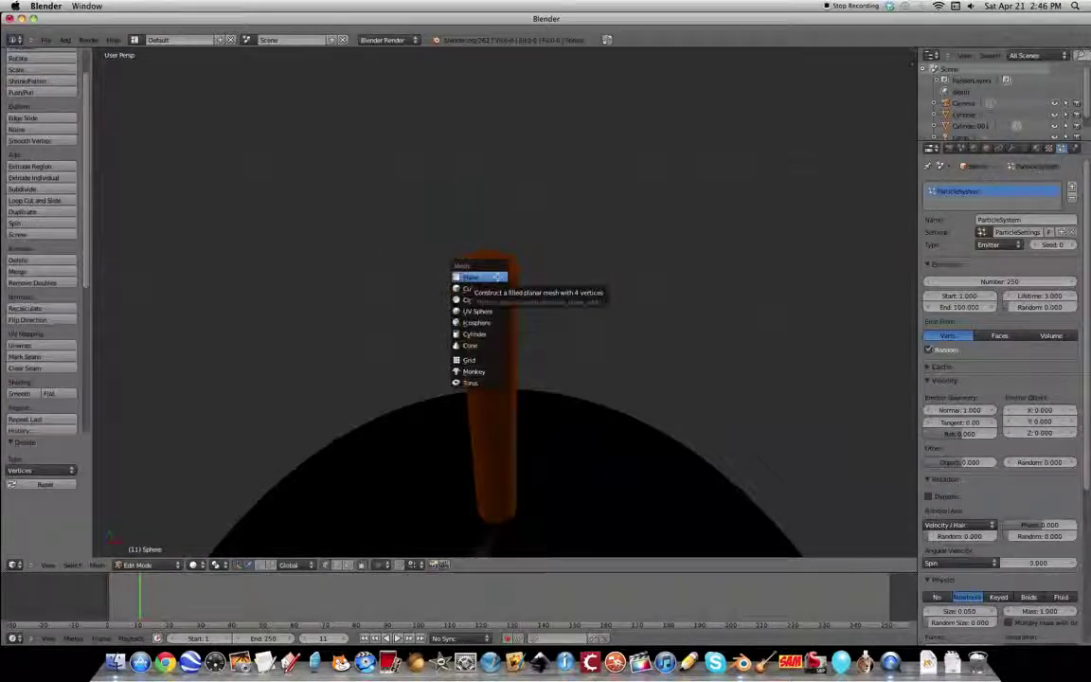
pyautogui.click(496, 276)
# Scale the new plane down and raise it about 2.9 along Z to the height of the fuse tip
pyautogui.scroll(-11, 506, 275)
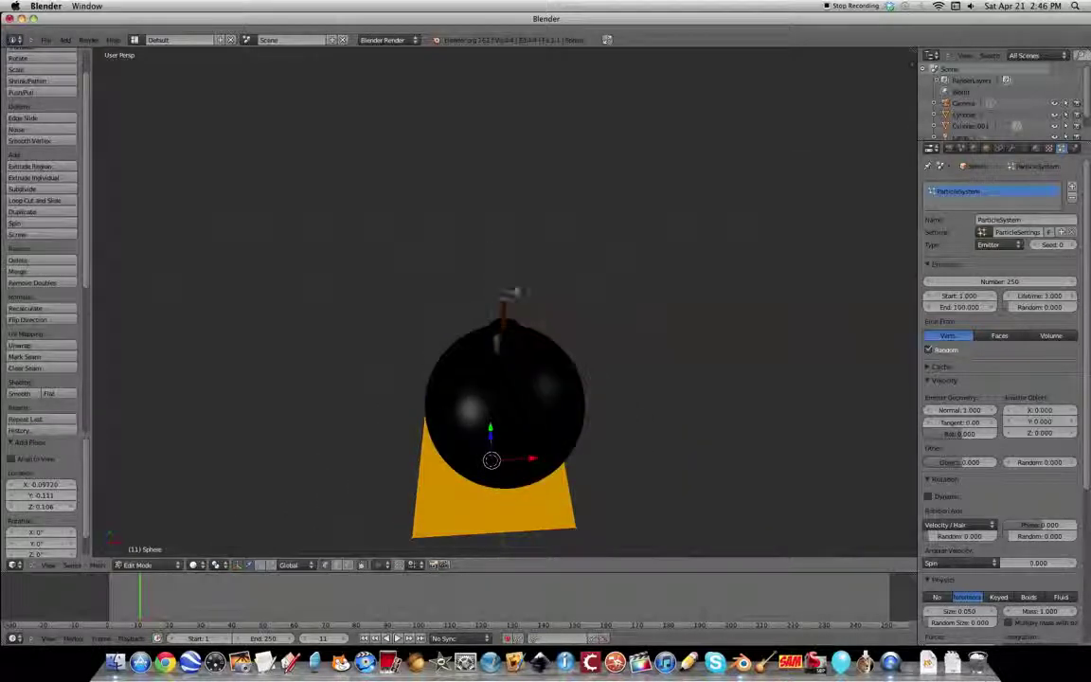
pyautogui.press('s')
pyautogui.click(513, 391)
pyautogui.moveTo(576, 379); pyautogui.dragTo(621, 380, button='middle')
pyautogui.moveTo(523, 365); pyautogui.dragTo(521, 261)
pyautogui.moveTo(521, 261); pyautogui.dragTo(559, 275, button='middle')
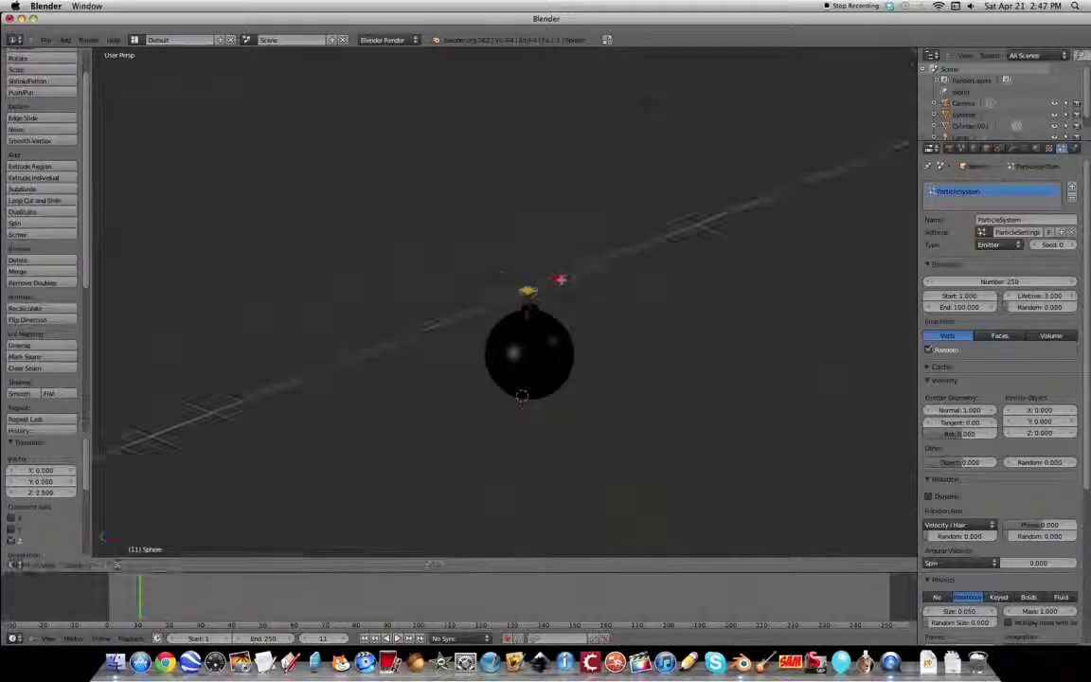
# Shift the plane about 0.1 along X, shrink it to less than the fuse's width, and move it closer to the fuse
pyautogui.moveTo(560, 280); pyautogui.dragTo(561, 281)
pyautogui.scroll(8, 560, 307)
pyautogui.moveTo(582, 297); pyautogui.dragTo(568, 364, button='middle')
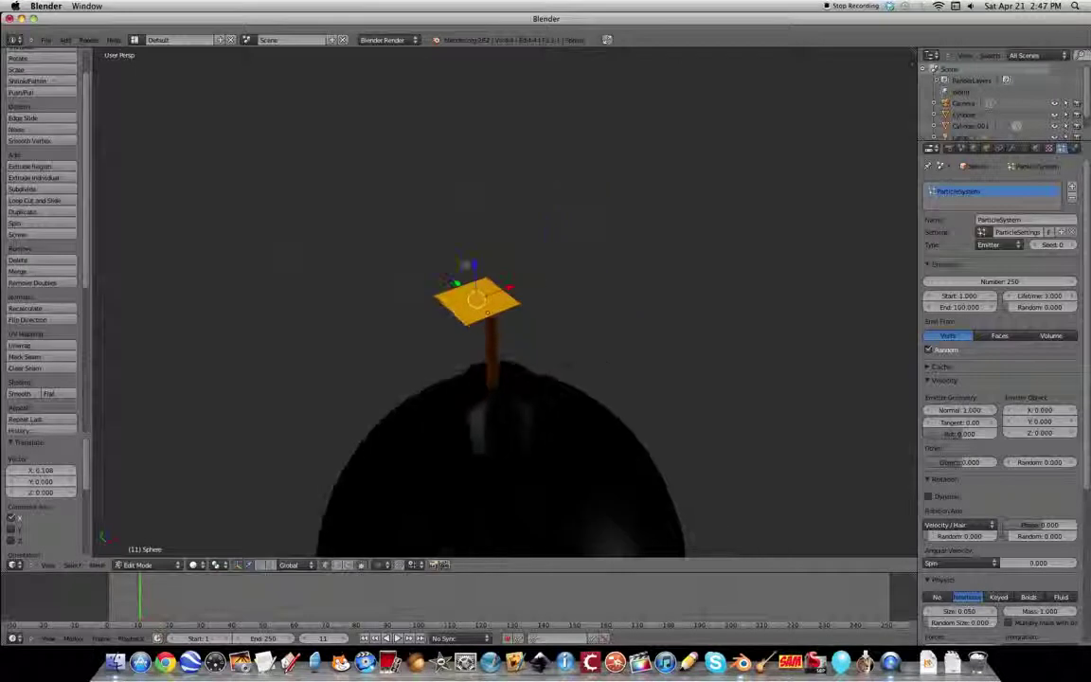
pyautogui.press('s')
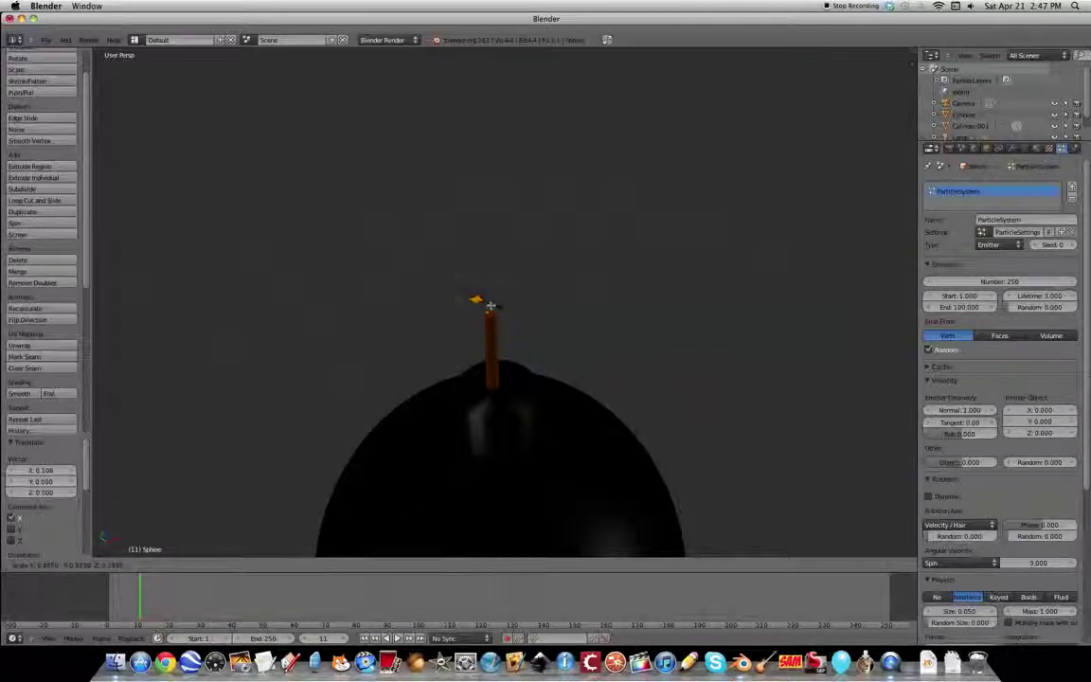
pyautogui.click(490, 305)
pyautogui.moveTo(509, 288)
pyautogui.mouseDown()
pyautogui.moveTo(522, 286)
pyautogui.moveTo(463, 282)
pyautogui.moveTo(469, 294)
pyautogui.moveTo(524, 302)
pyautogui.moveTo(493, 284)
pyautogui.mouseUp()
pyautogui.scroll(5, 540, 351)
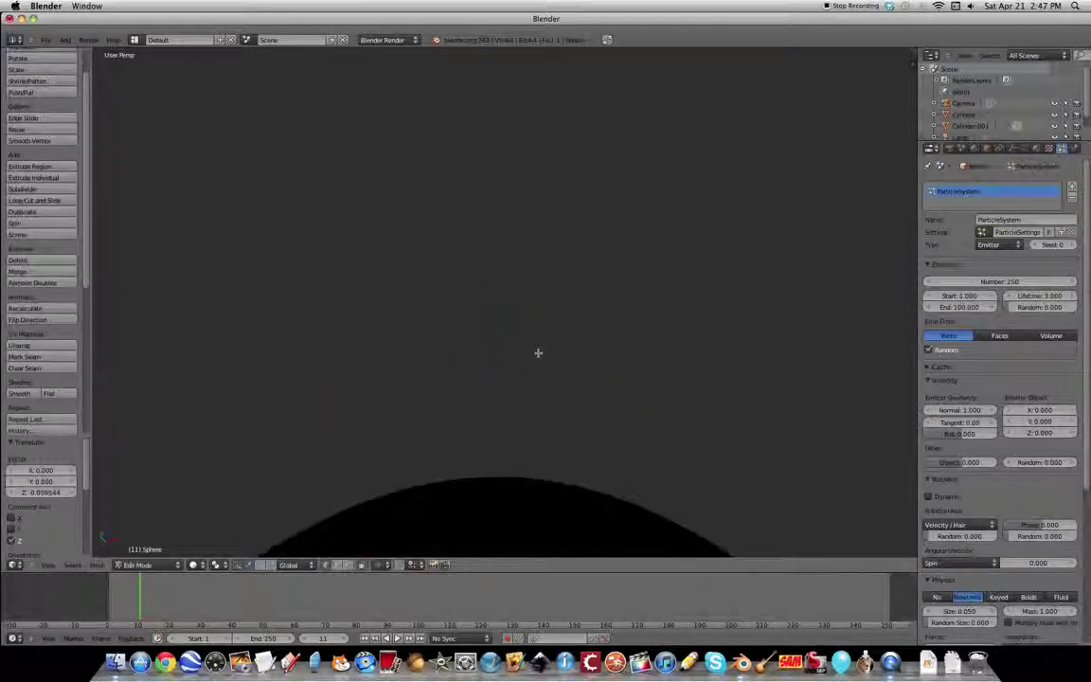
# Center the tiny plane on top of the fuse with small moves along the axes, finishing with about 0.007 along Y
pyautogui.scroll(-1, 536, 372)
pyautogui.scroll(-5, 535, 371)
pyautogui.moveTo(463, 344); pyautogui.dragTo(482, 333)
pyautogui.moveTo(483, 332); pyautogui.dragTo(644, 288, button='middle')
pyautogui.moveTo(654, 192); pyautogui.dragTo(581, 247)
pyautogui.moveTo(600, 268); pyautogui.dragTo(547, 284)
pyautogui.moveTo(547, 284); pyautogui.dragTo(226, 306, button='middle')
pyautogui.moveTo(235, 329); pyautogui.dragTo(217, 277)
pyautogui.click(217, 276)
pyautogui.moveTo(236, 294); pyautogui.dragTo(426, 328, button='middle')
pyautogui.press('g')
pyautogui.press('y')
pyautogui.click(470, 281)
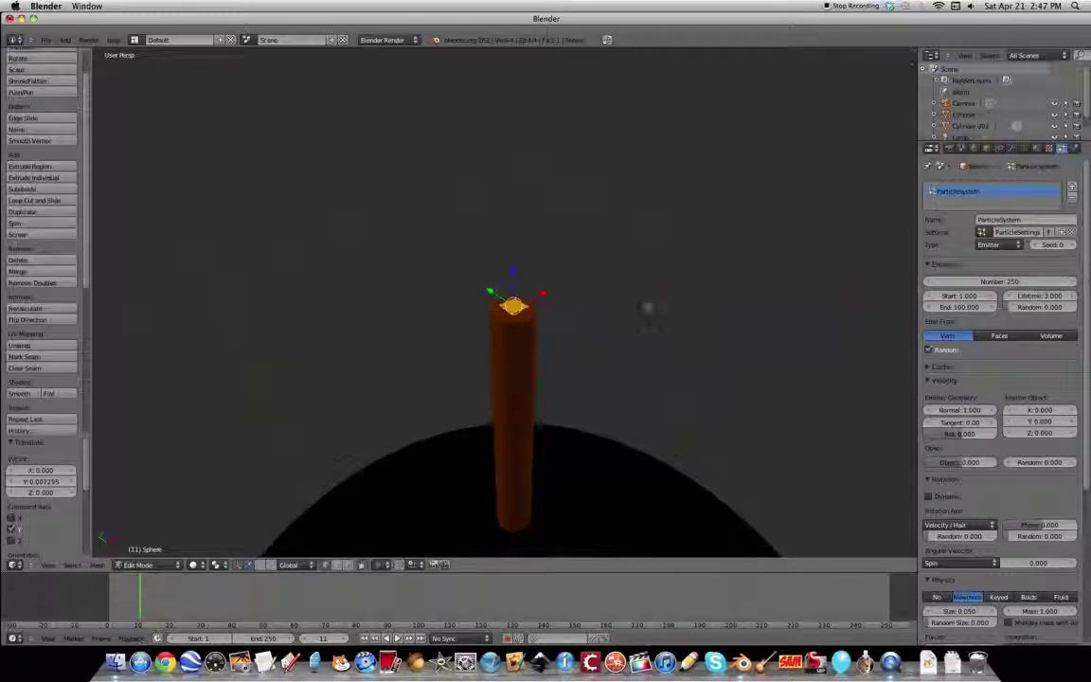
# Fine-tune the plane's height on the fuse top, finishing by lowering it about 0.0015 along Z
pyautogui.press('g')
pyautogui.press('z')
pyautogui.press('Return')
pyautogui.press('g')
pyautogui.press('z')
pyautogui.press('Return')
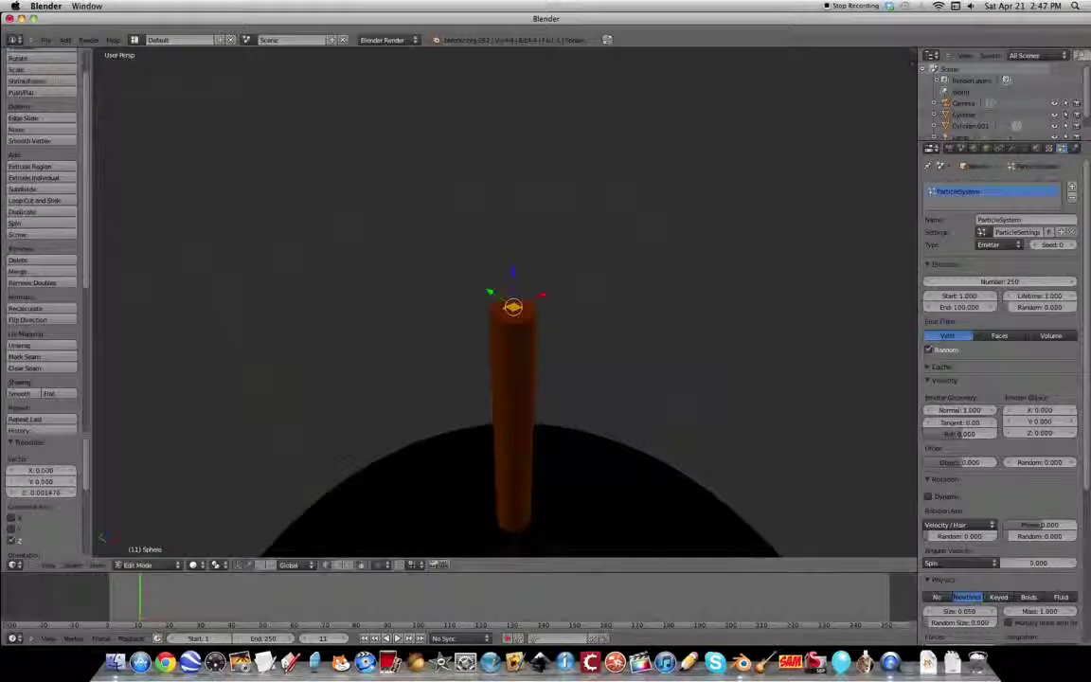
# Set the particles to emit from Faces, return to Object Mode, and replay the animation from the start
pyautogui.click(999, 335)
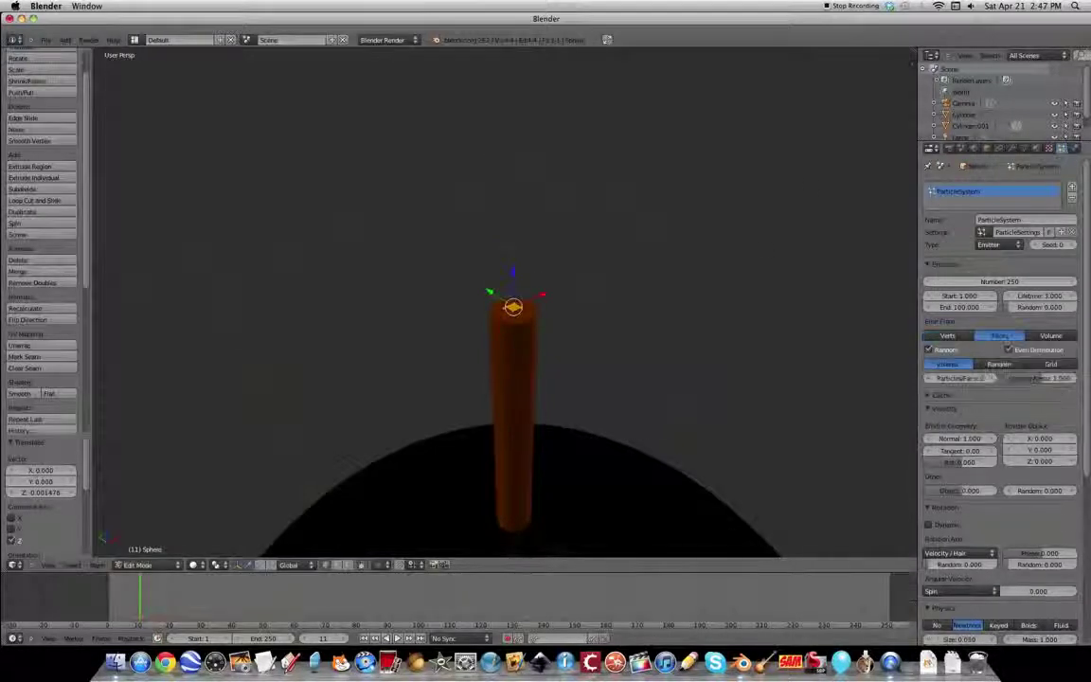
pyautogui.press('Left')
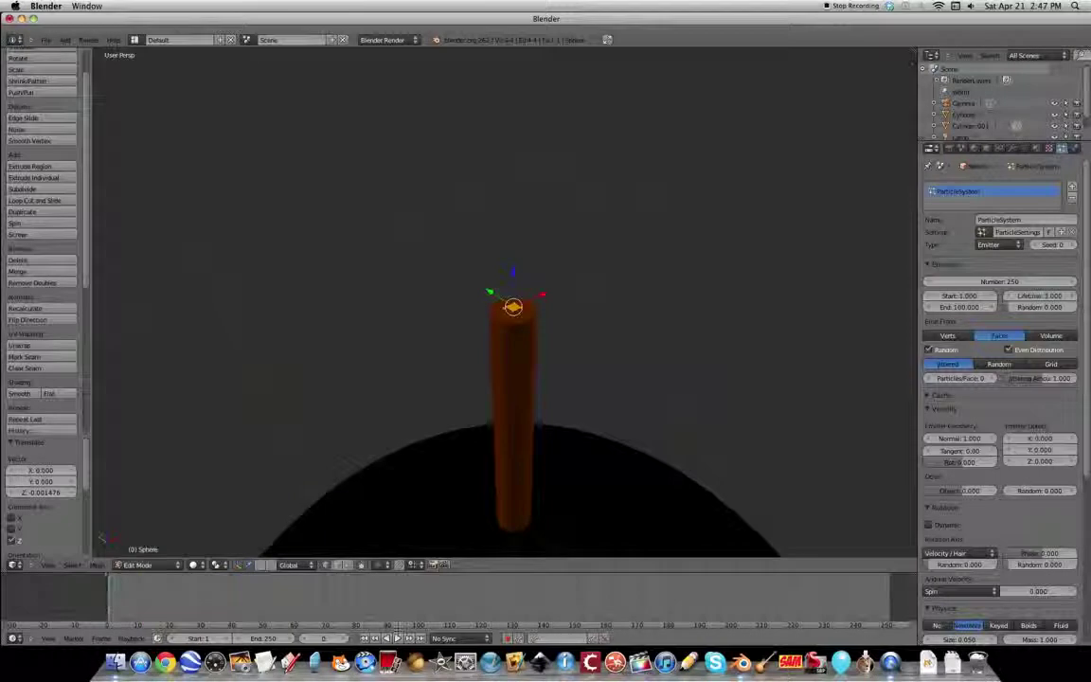
pyautogui.hotkey('alt', 'a')
pyautogui.press('Tab')
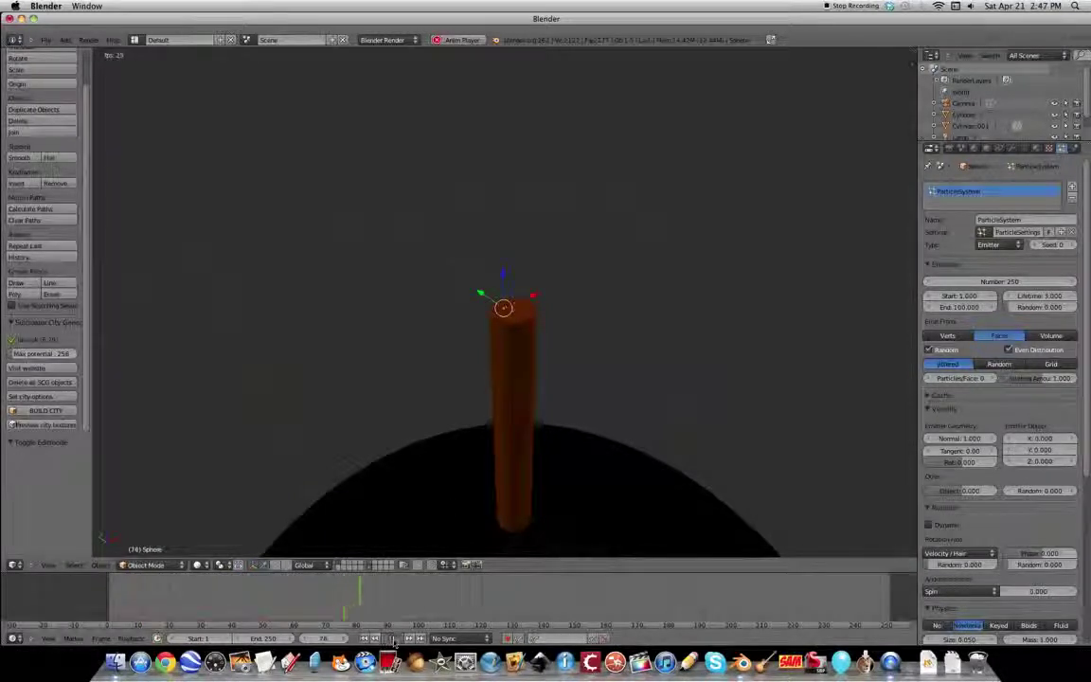
pyautogui.hotkey('alt', 'a')
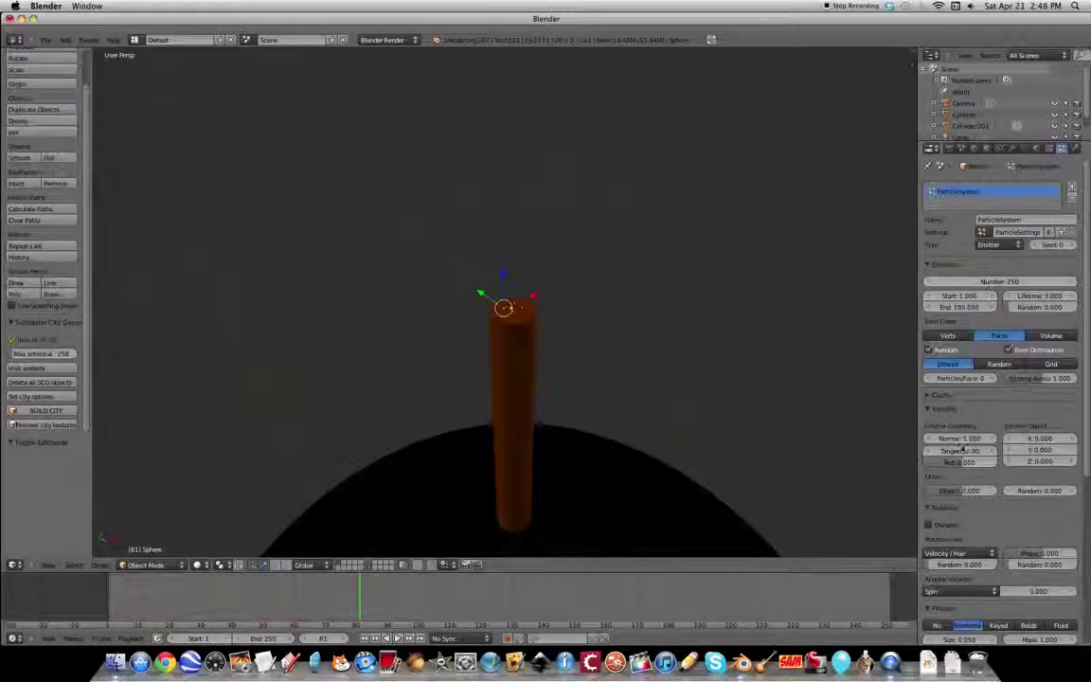
# Set the particle system's Normal emission velocity to 3
pyautogui.click(958, 439)
pyautogui.write('3')
pyautogui.press('Return')
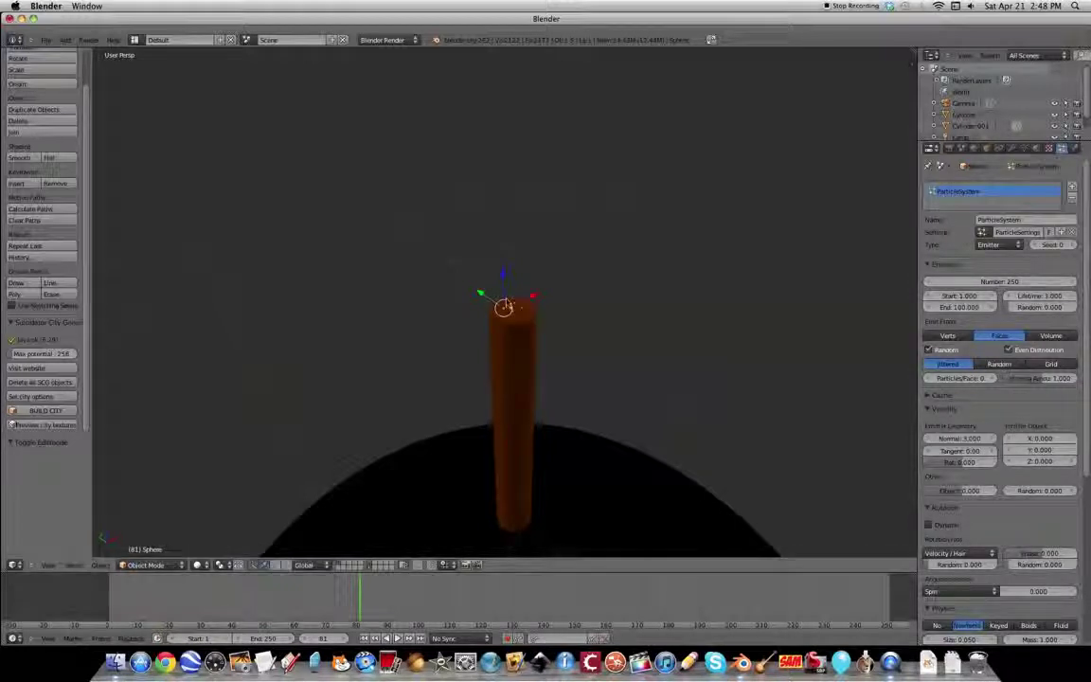
# Rotate the emitter about the X axis and shift it about 0.017 along X over the fuse tip
pyautogui.press('r')
pyautogui.write('x')
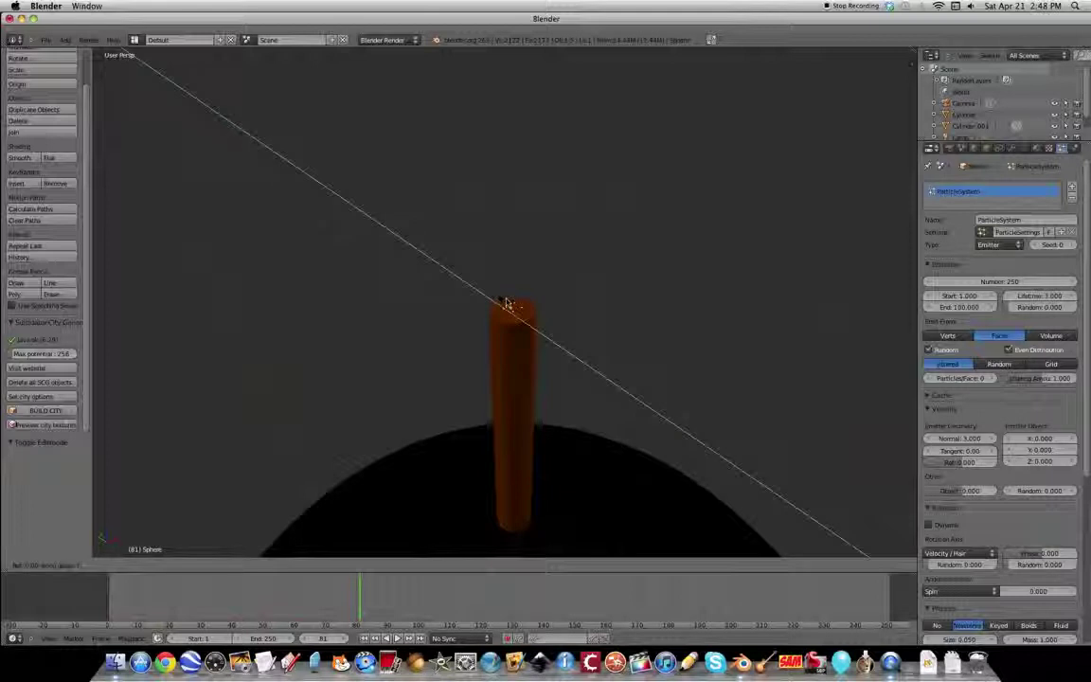
pyautogui.write('9')
pyautogui.press('Return')
pyautogui.moveTo(536, 294); pyautogui.dragTo(550, 289)
# Render frame 81, replay the animation to frame 23, and render that frame to check the sparks
pyautogui.click(950, 148)
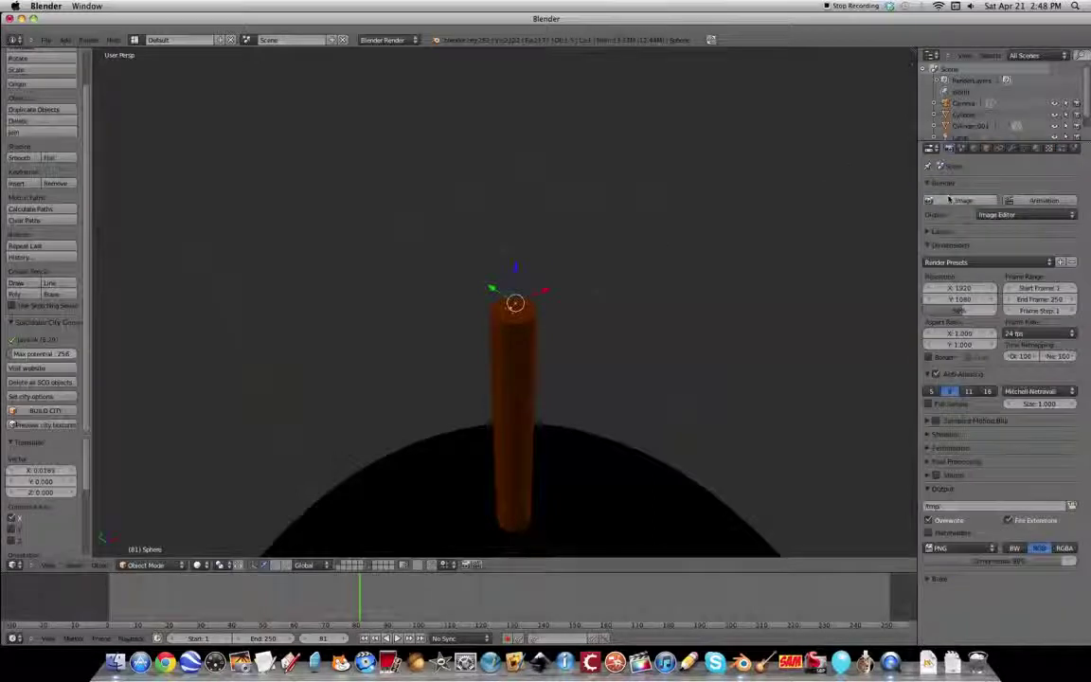
pyautogui.click(950, 201)
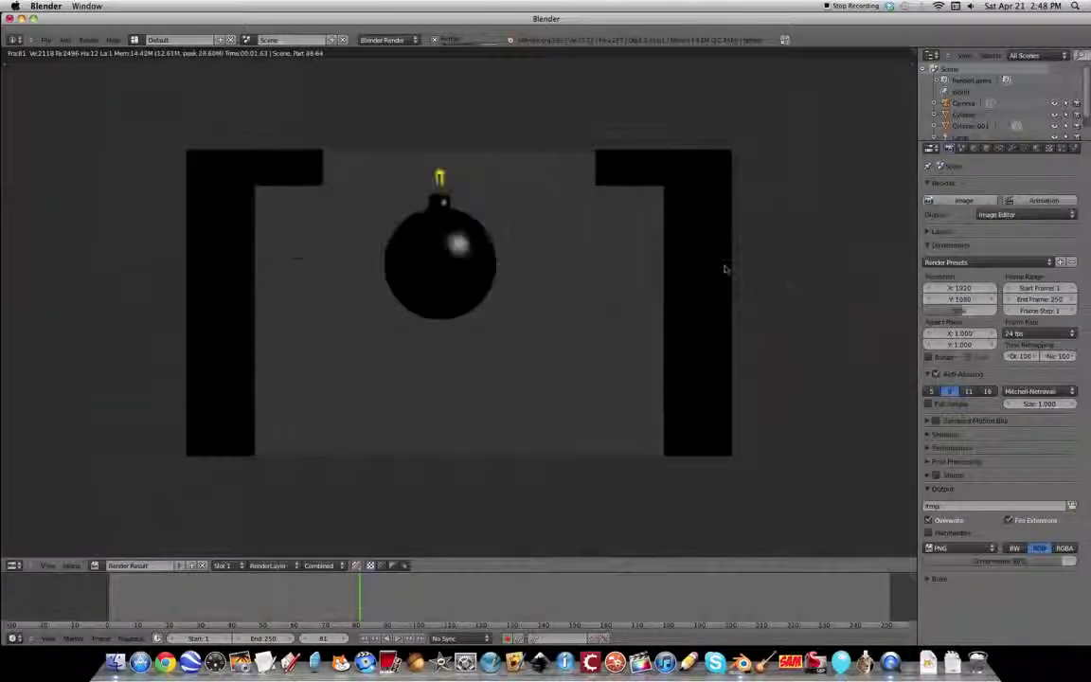
pyautogui.press('Escape')
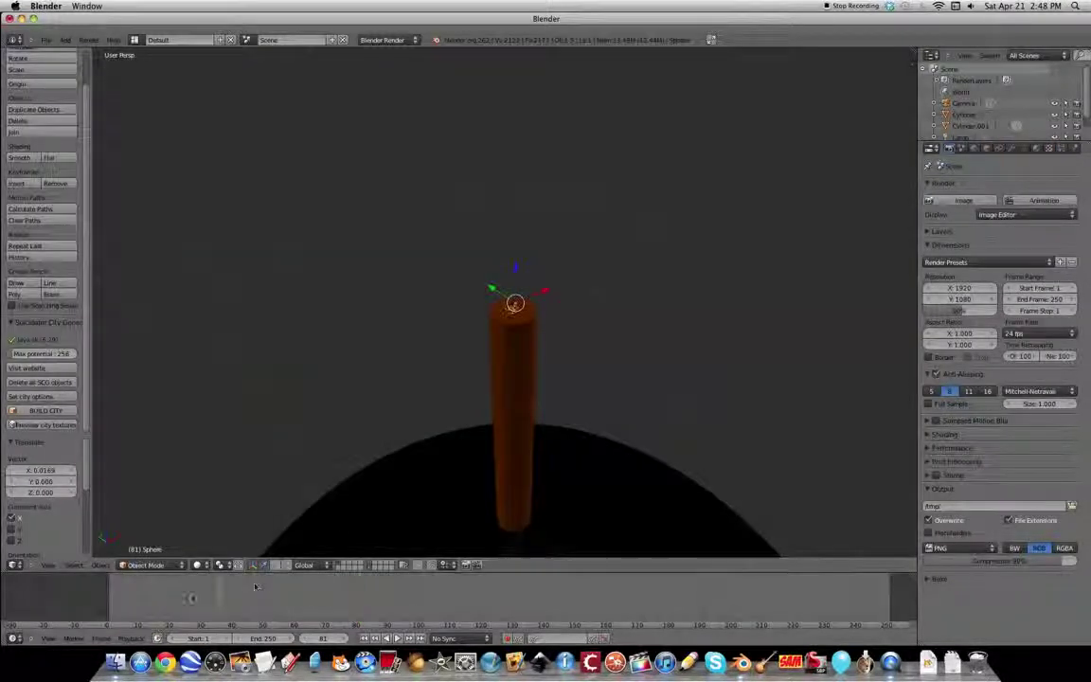
pyautogui.hotkey('alt', 'a')
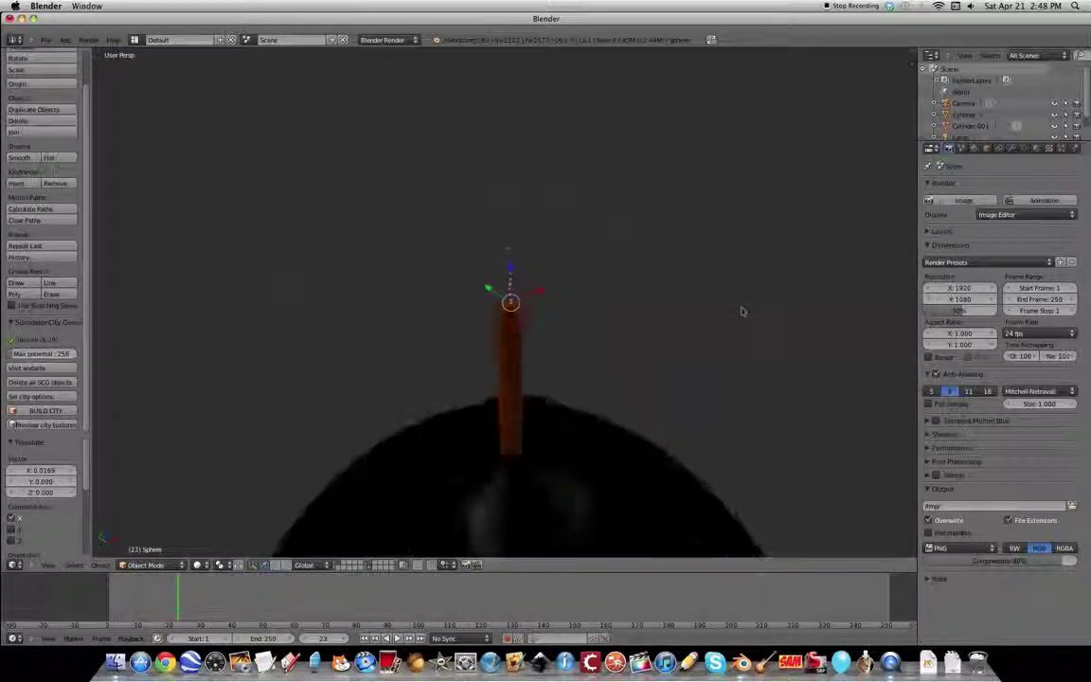
pyautogui.press('F12')
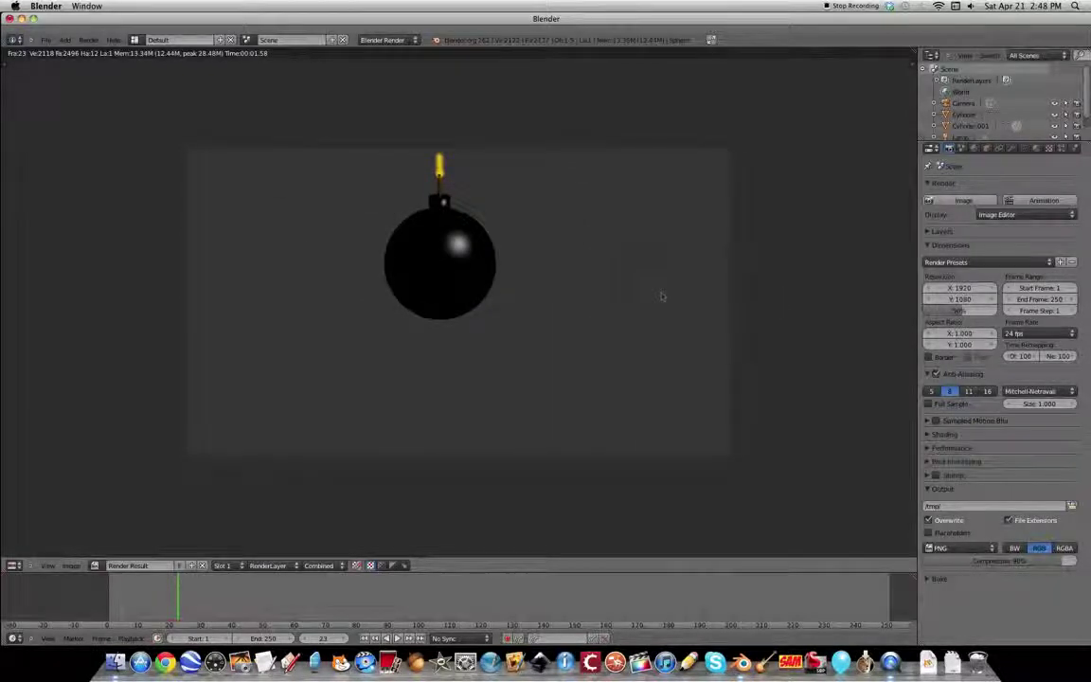
pyautogui.press('Escape')
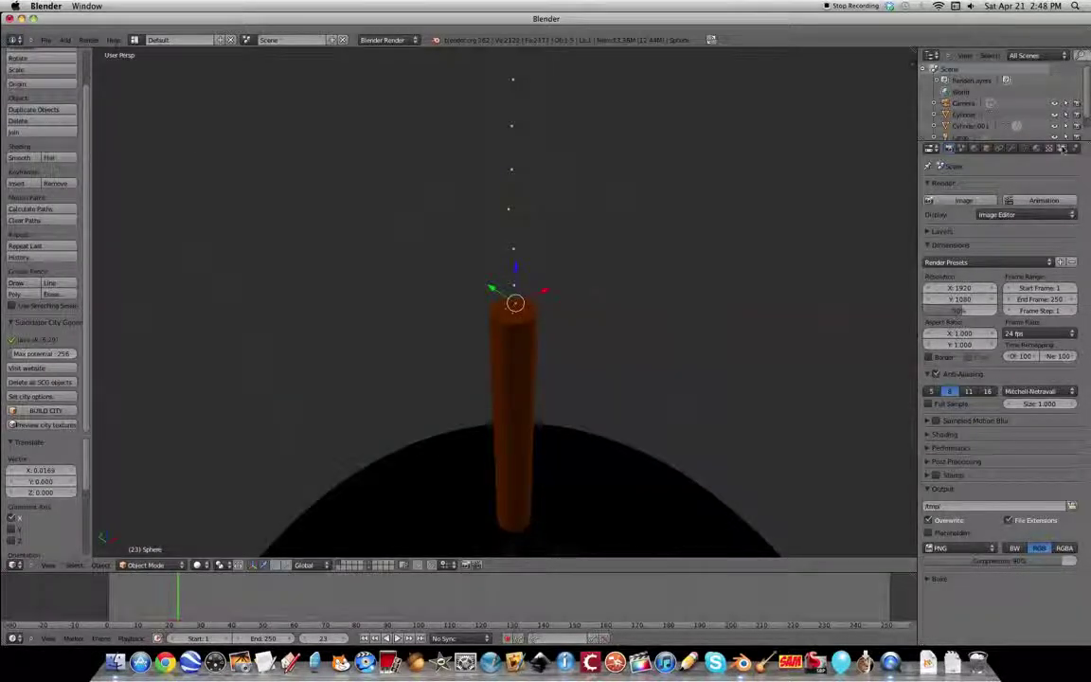
# Set the particle system's Normal emission velocity to 2
pyautogui.click(1062, 148)
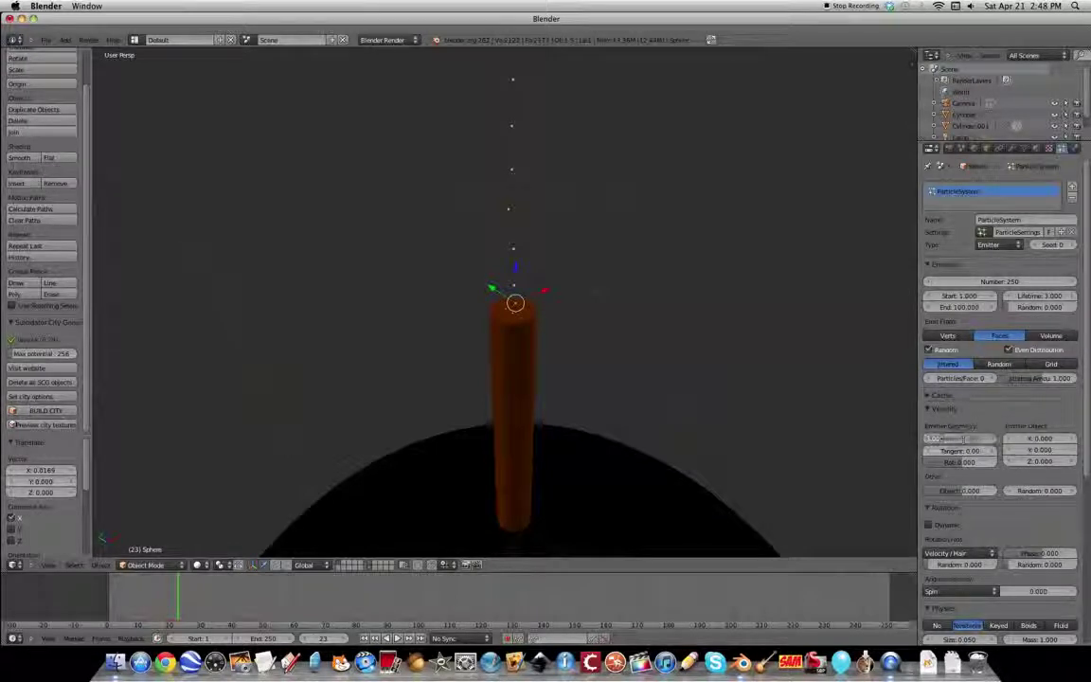
pyautogui.scroll(-10, 732, 395)
pyautogui.scroll(8, 729, 394)
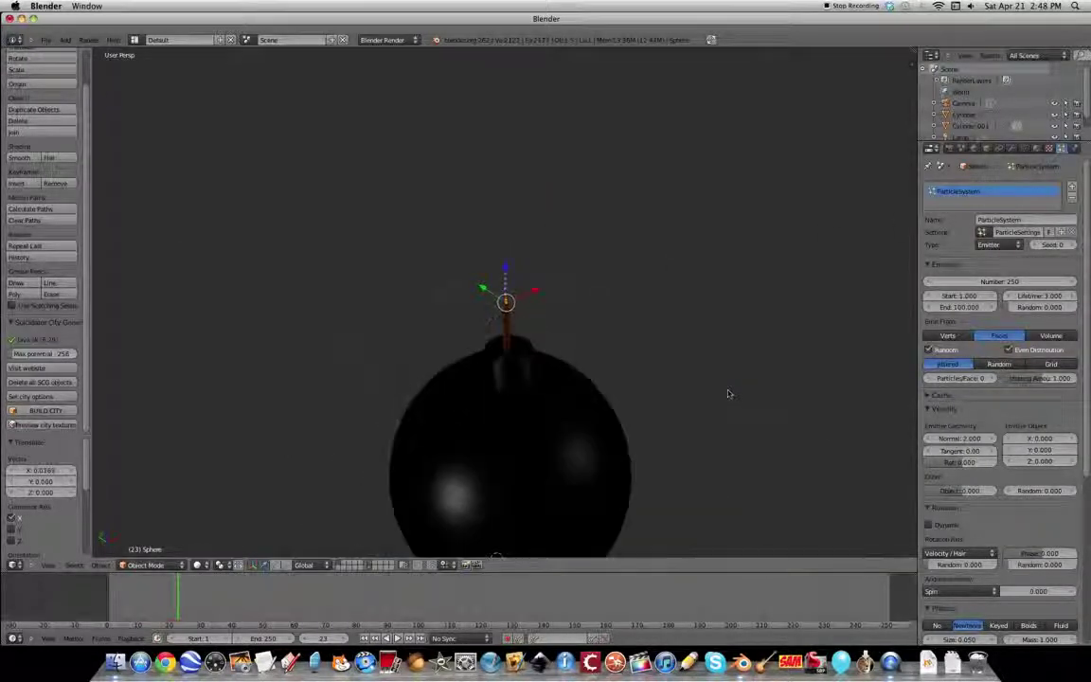
# Replay the animation from the start to frame 31 and render that frame to check the sparks
pyautogui.click(107, 604)
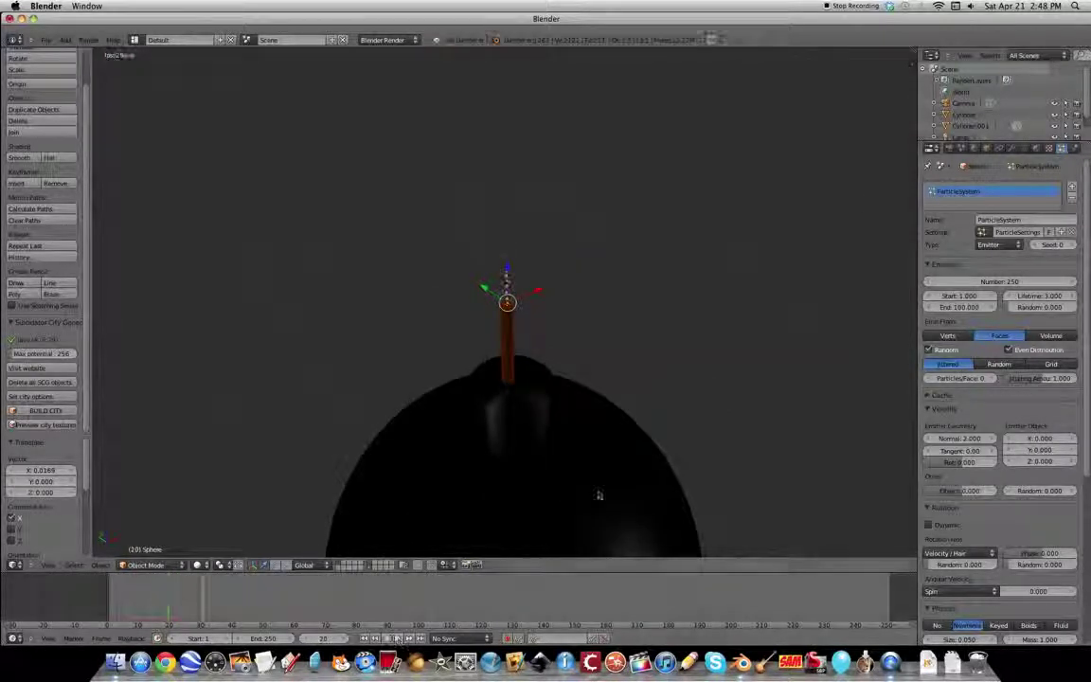
pyautogui.click(949, 148)
pyautogui.click(964, 199)
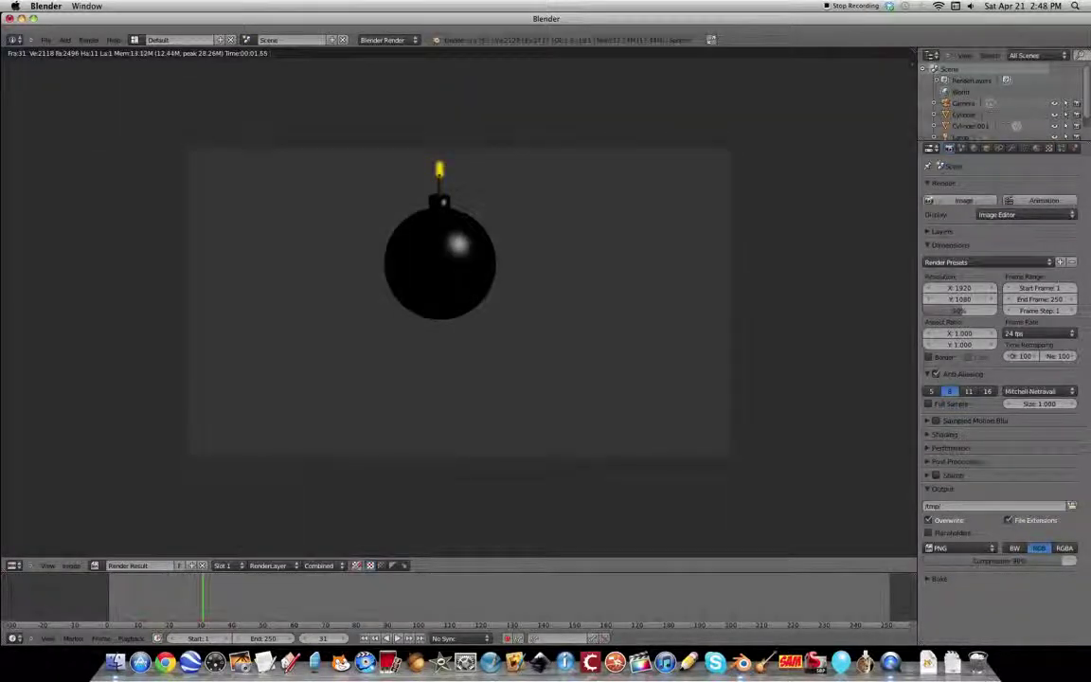
pyautogui.press('Escape')
# Inspect the particles above the fuse up close and scrub the animation back to frame 1
pyautogui.scroll(5, 519, 273)
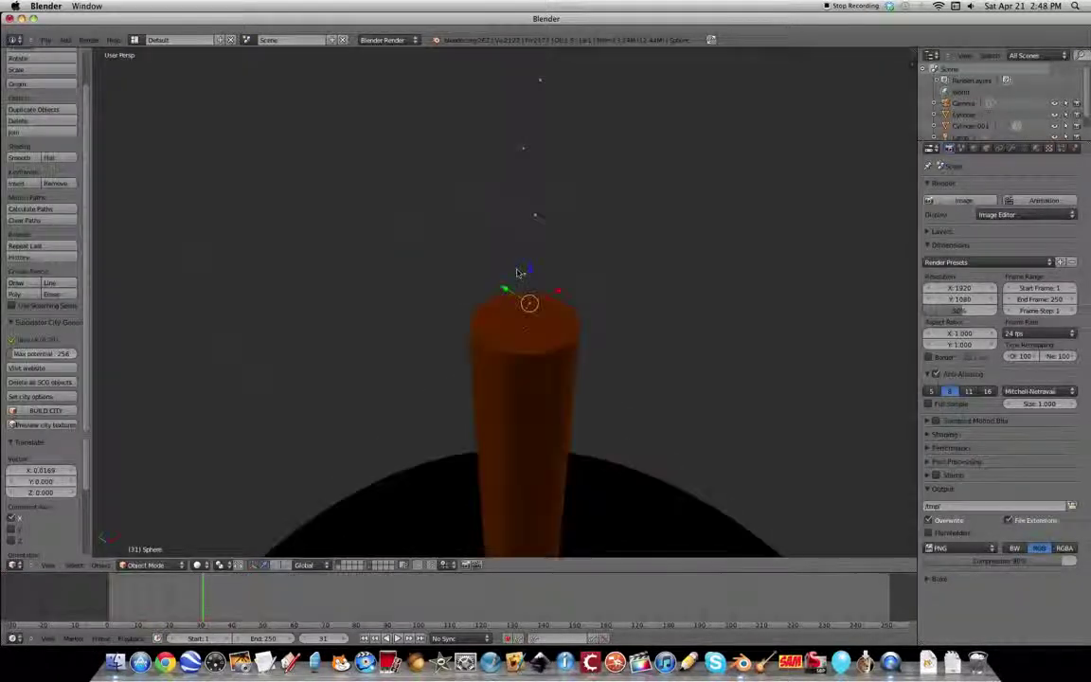
pyautogui.scroll(-3, 520, 273)
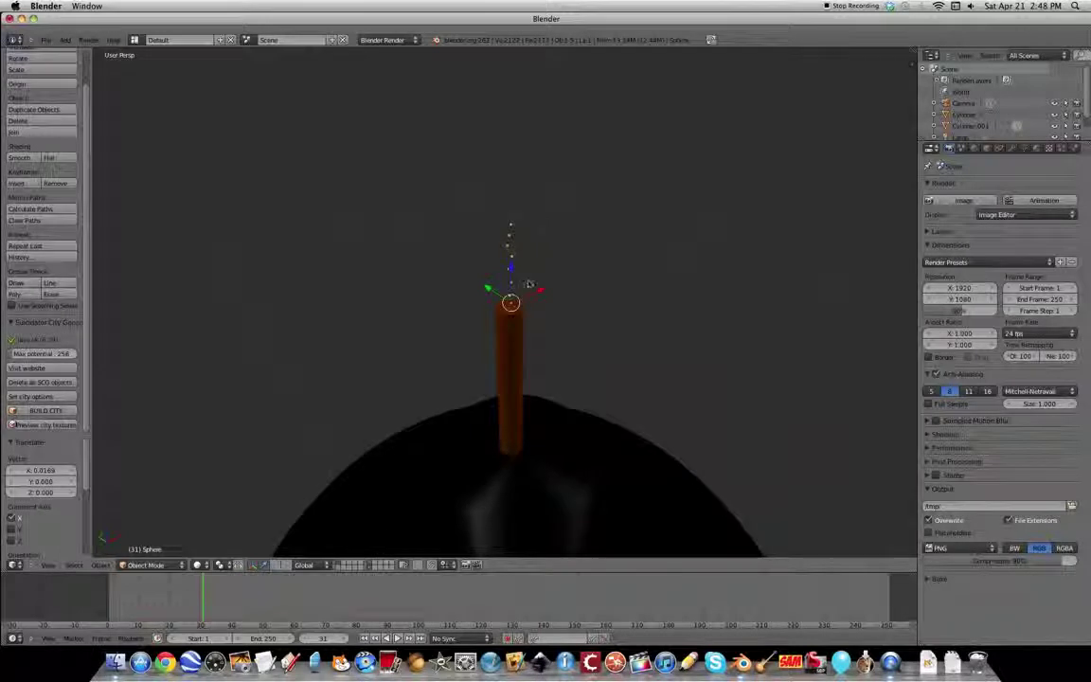
pyautogui.moveTo(203, 597); pyautogui.dragTo(109, 611)
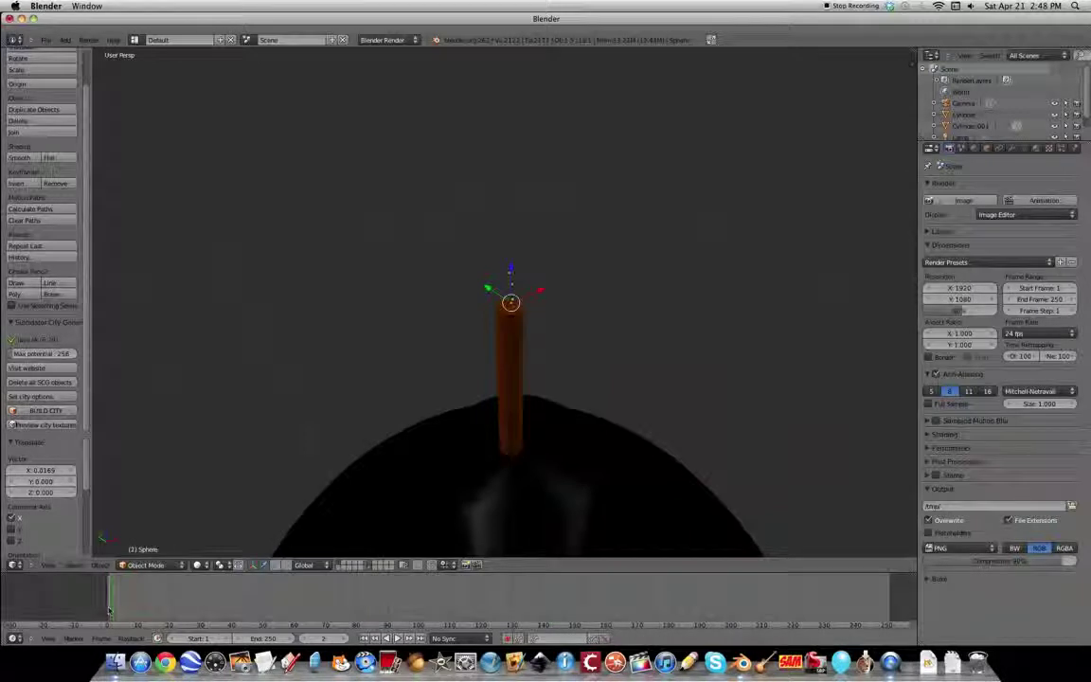
pyautogui.scroll(-5, 652, 302)
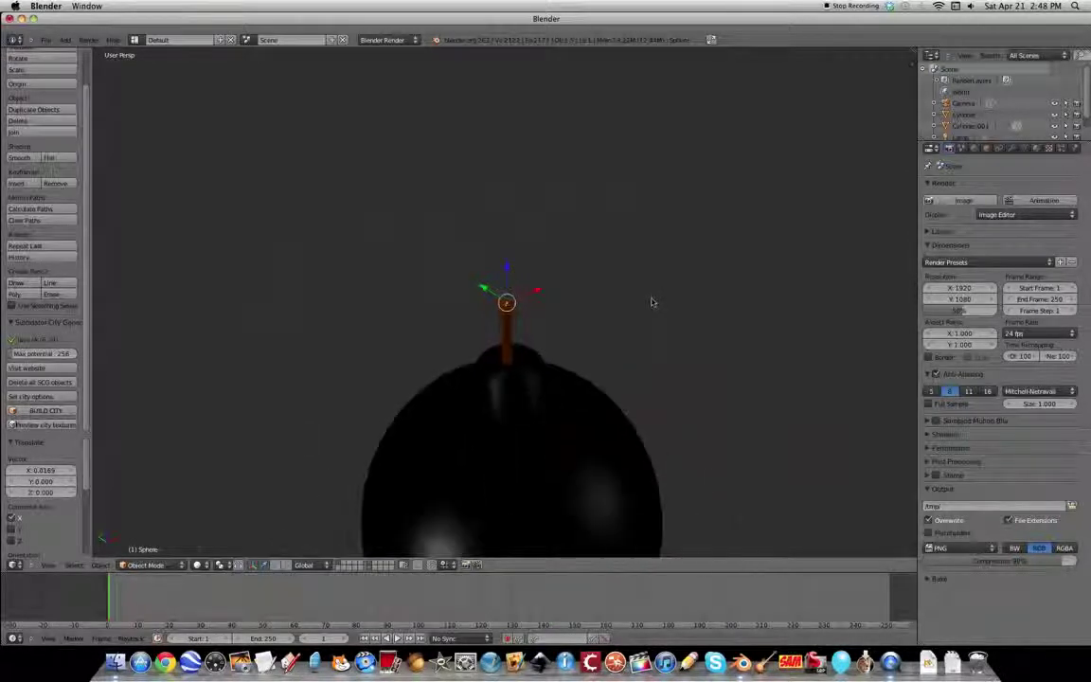
# Add a loop cut around the fuse cylinder and slide it up close to the top end
pyautogui.scroll(5, 571, 324)
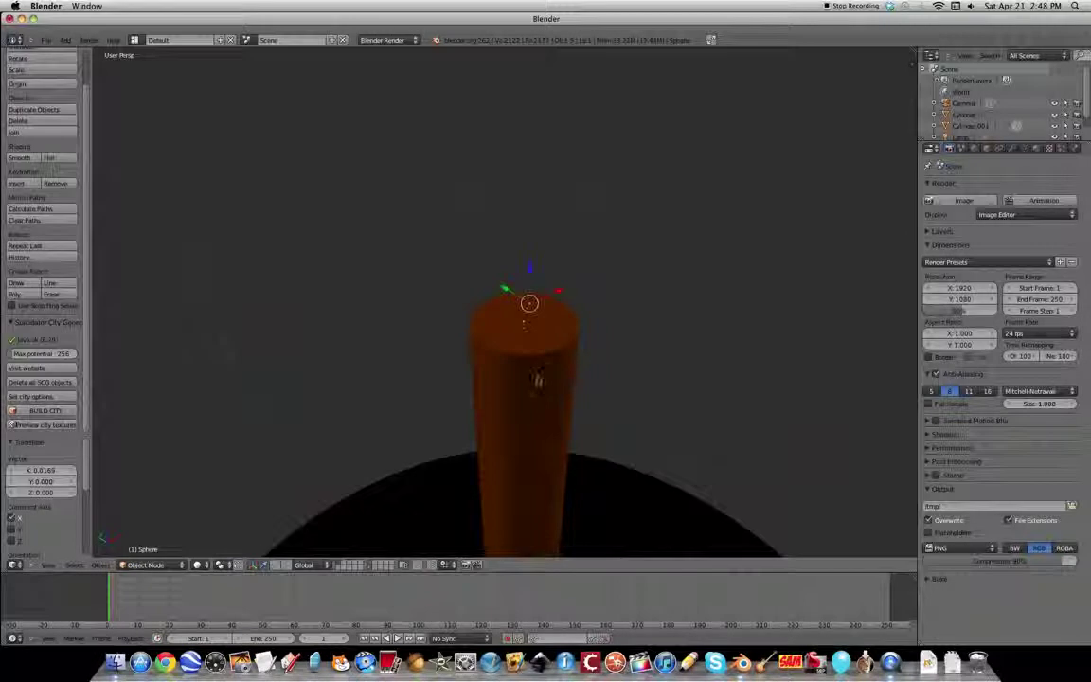
pyautogui.rightClick(539, 389)
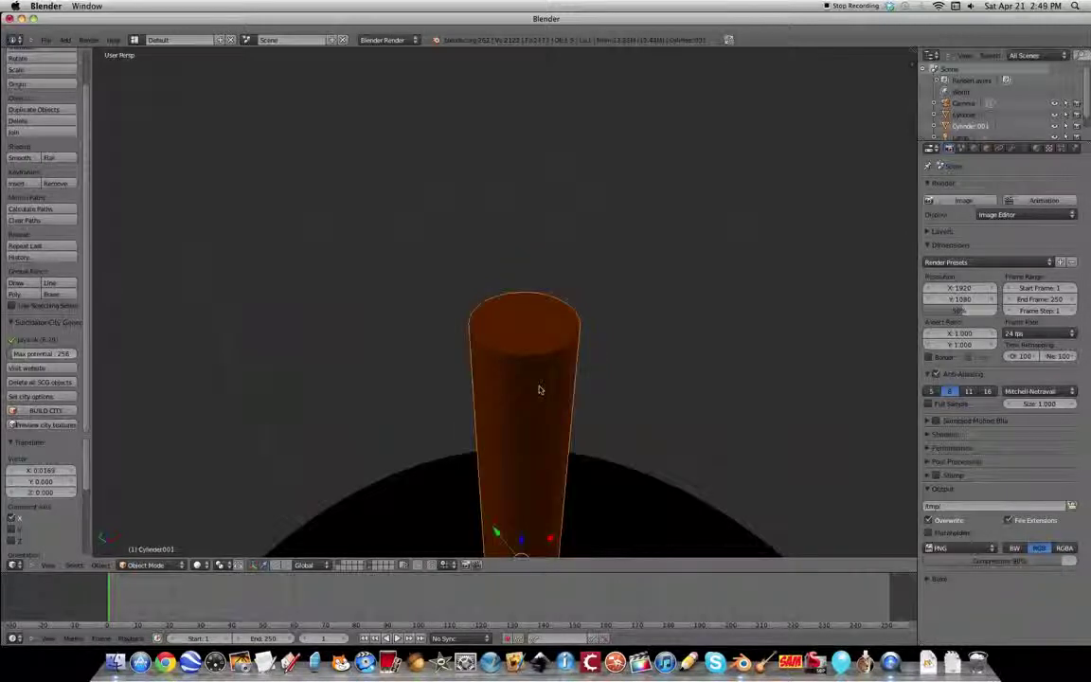
pyautogui.moveTo(540, 390); pyautogui.dragTo(555, 444, button='middle')
pyautogui.press('Tab')
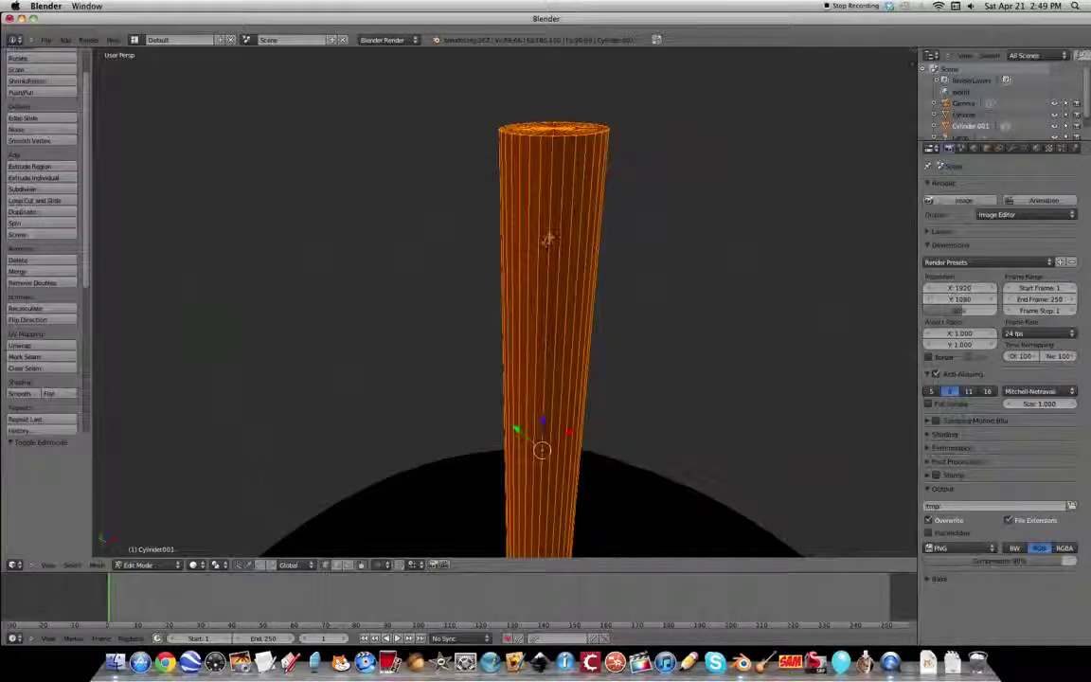
pyautogui.press('a')
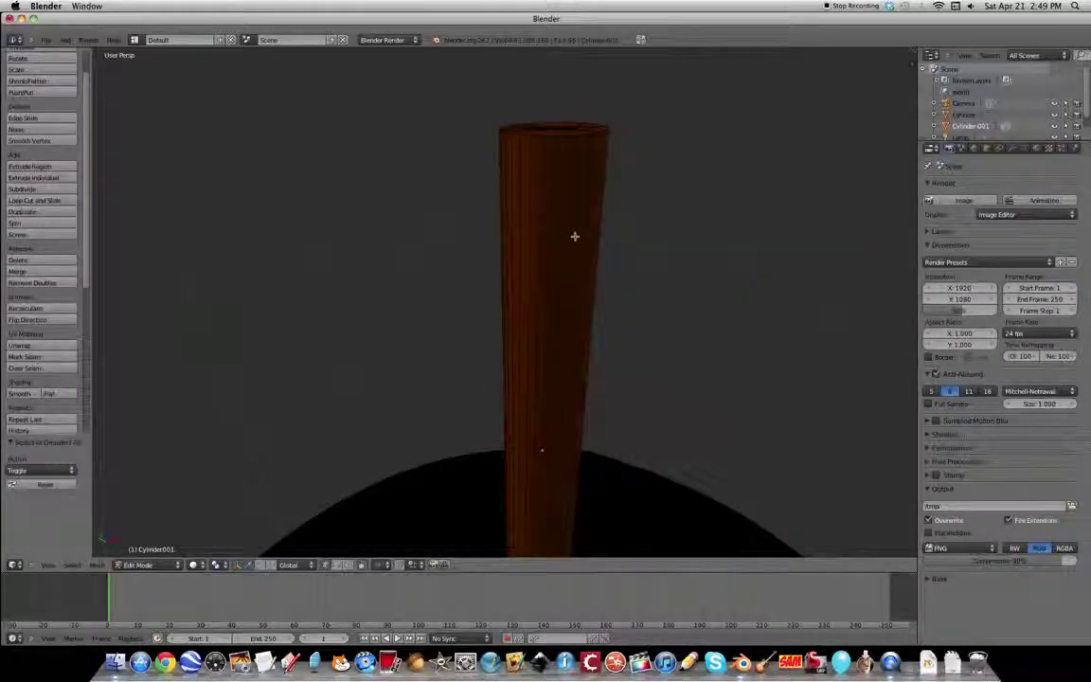
pyautogui.hotkey('ctrl', 'r')
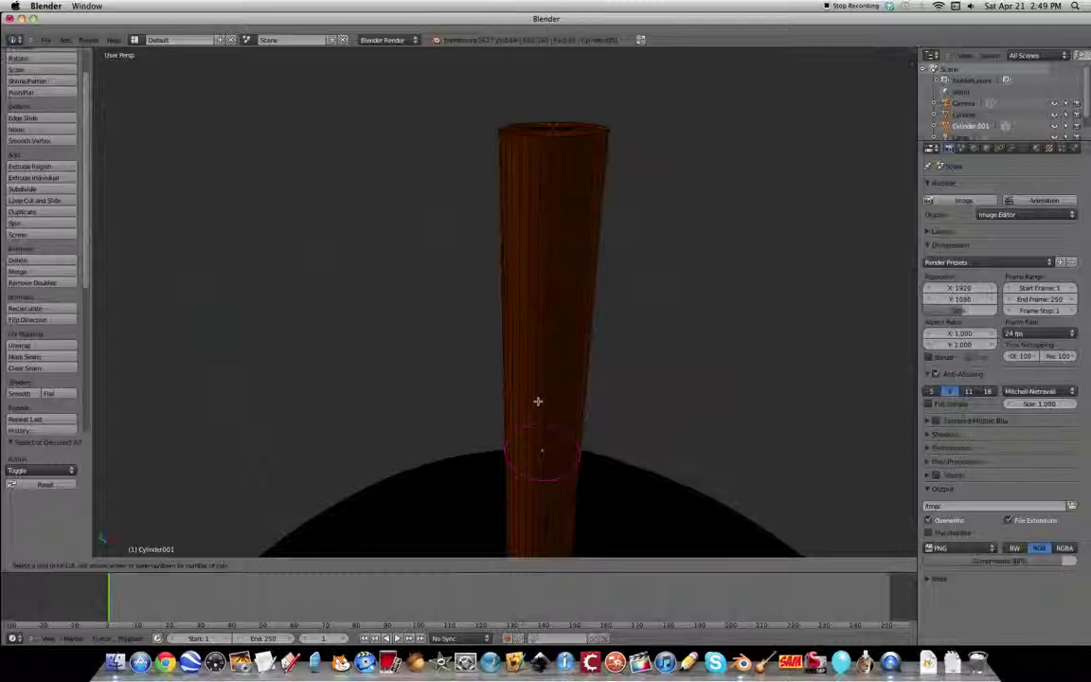
pyautogui.click(537, 402)
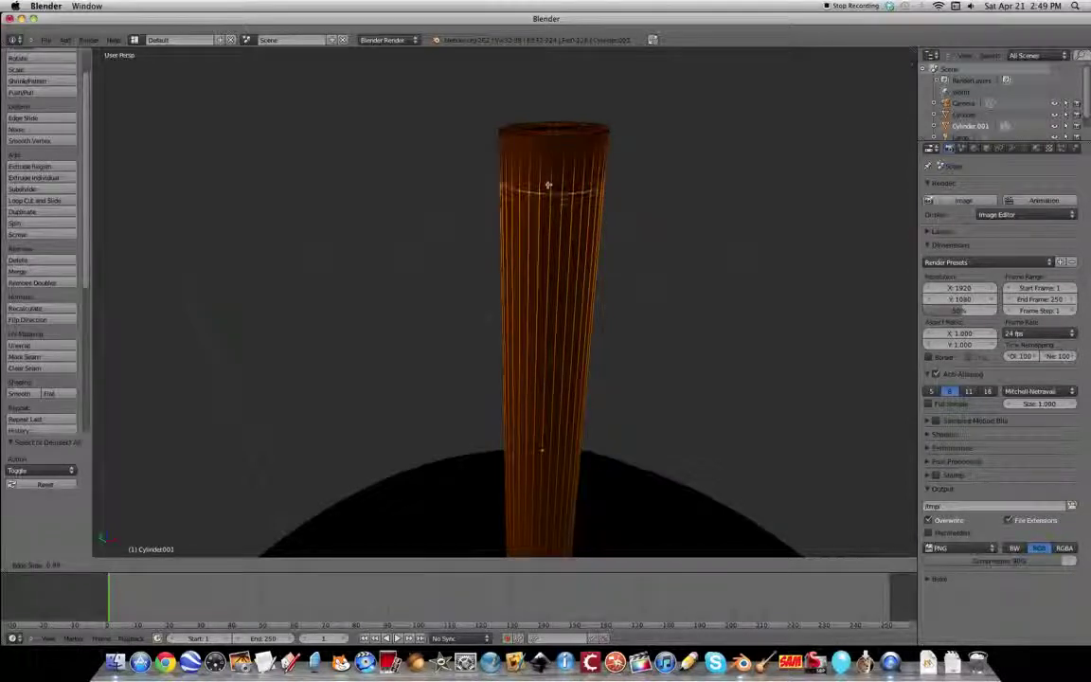
pyautogui.click(549, 191)
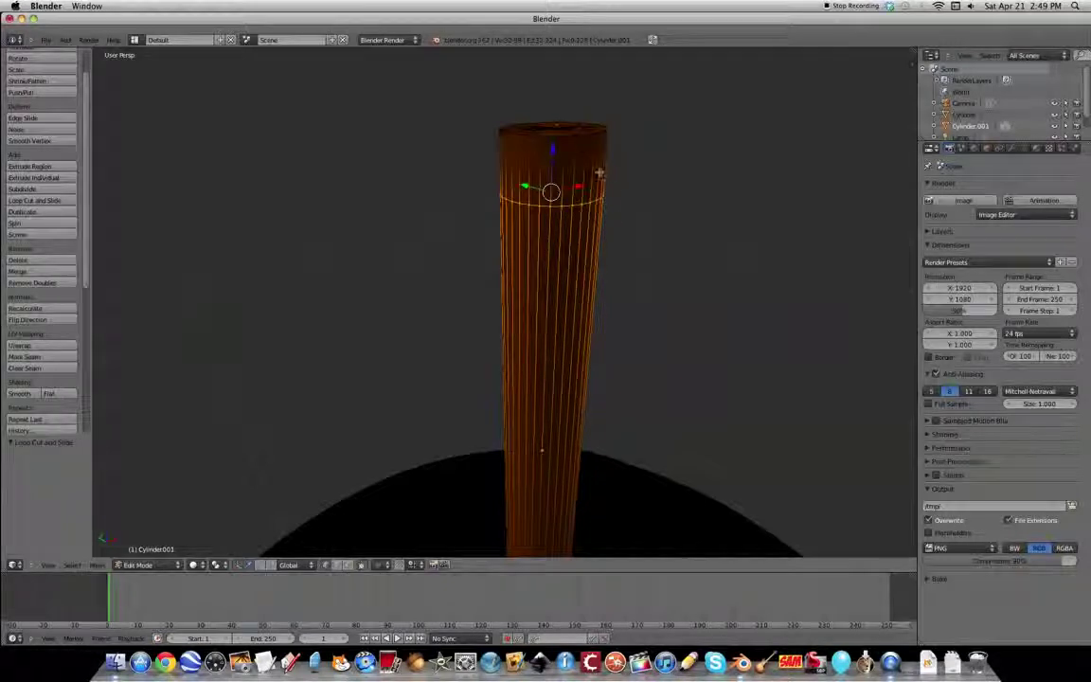
# Select the whole tip section of the fuse, from its top cap down to the new edge loop
pyautogui.scroll(-10, 609, 241)
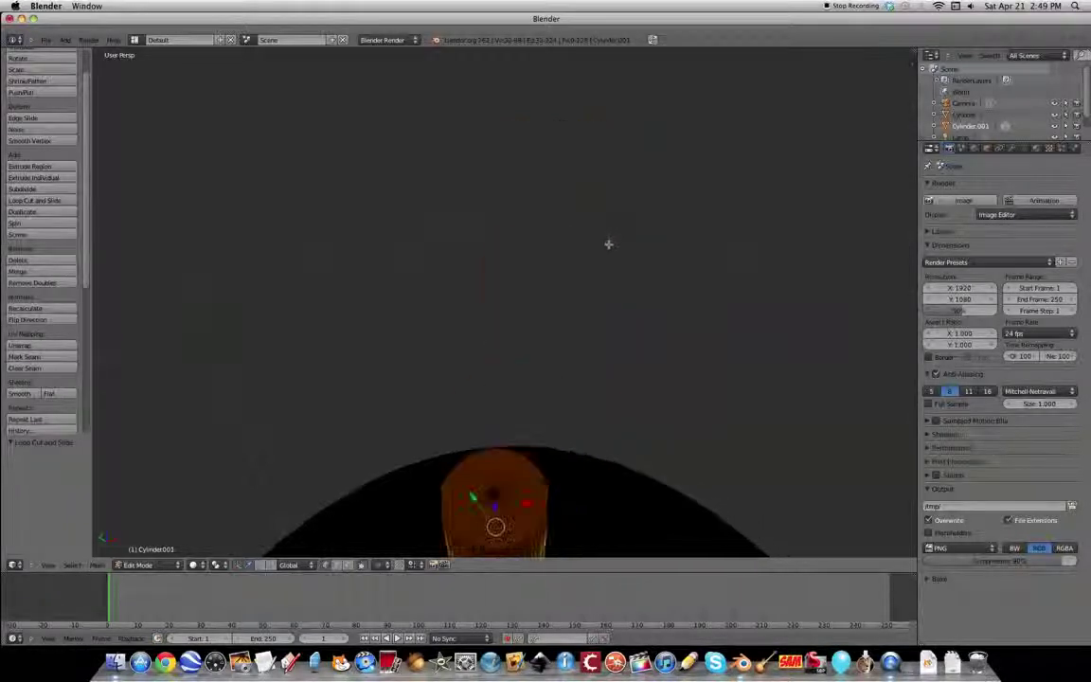
pyautogui.scroll(8, 609, 237)
pyautogui.scroll(-4, 611, 237)
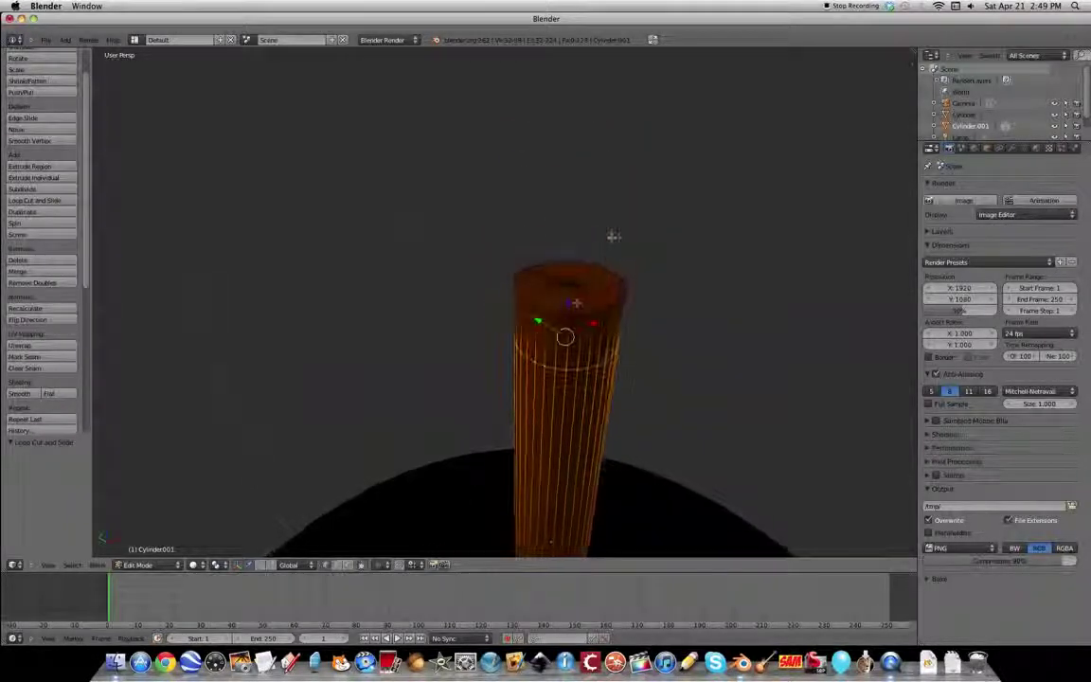
pyautogui.keyDown('alt'); pyautogui.rightClick(555, 309); pyautogui.keyUp('alt')
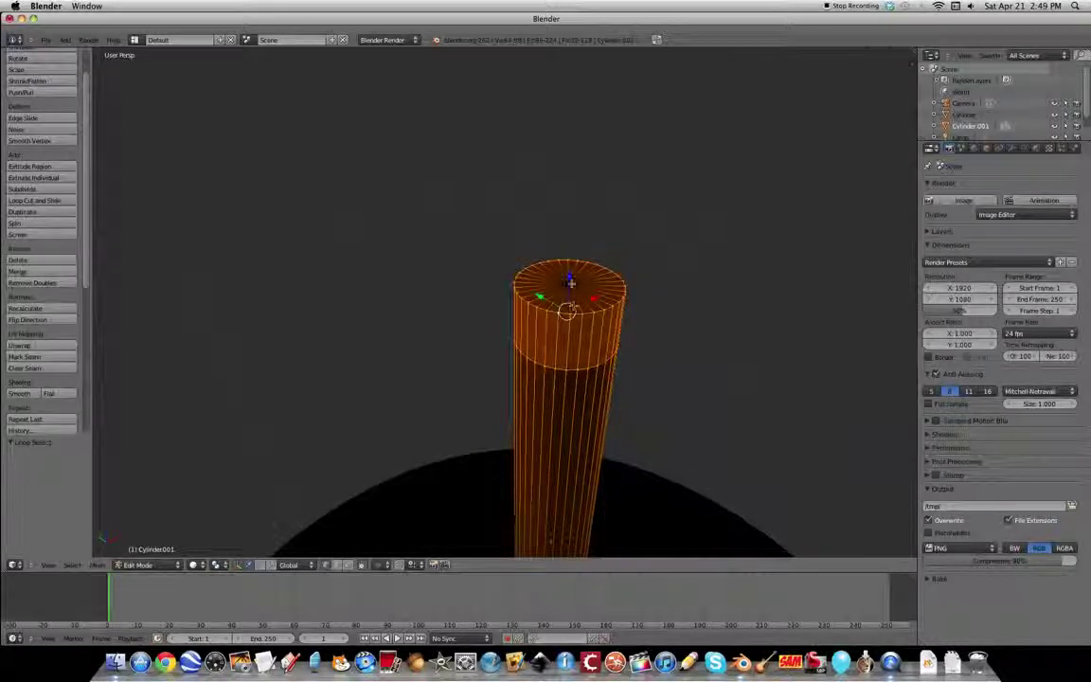
pyautogui.scroll(5, 626, 424)
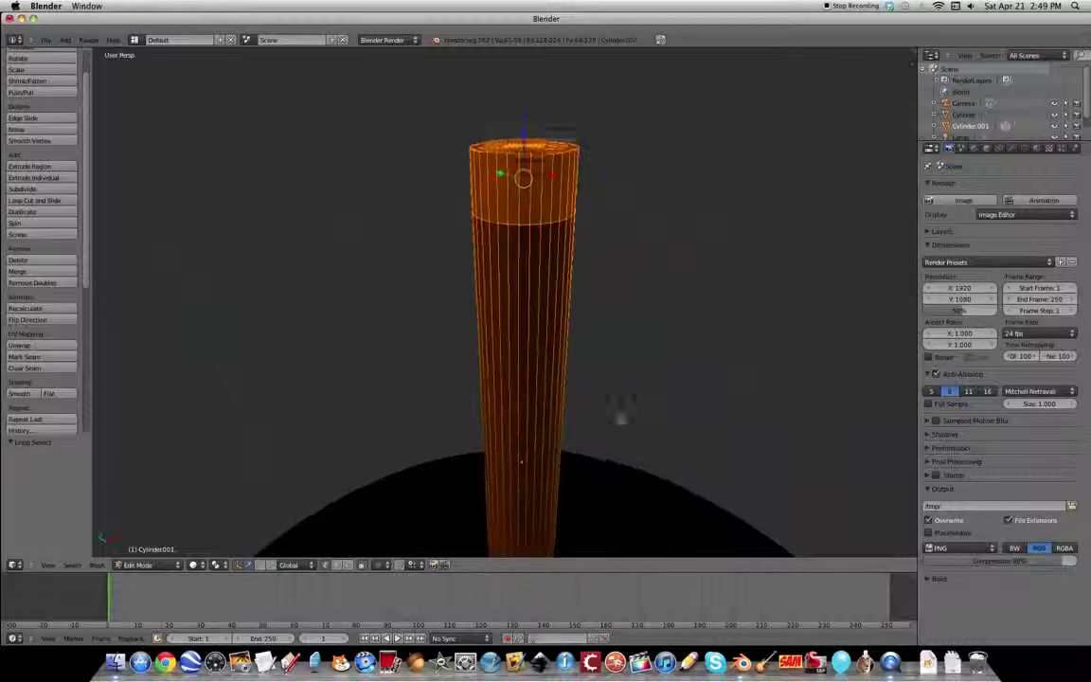
# Add a second material with a dark grey diffuse colour and a specular intensity of 0, and assign it to the selected fuse tip
pyautogui.click(1036, 149)
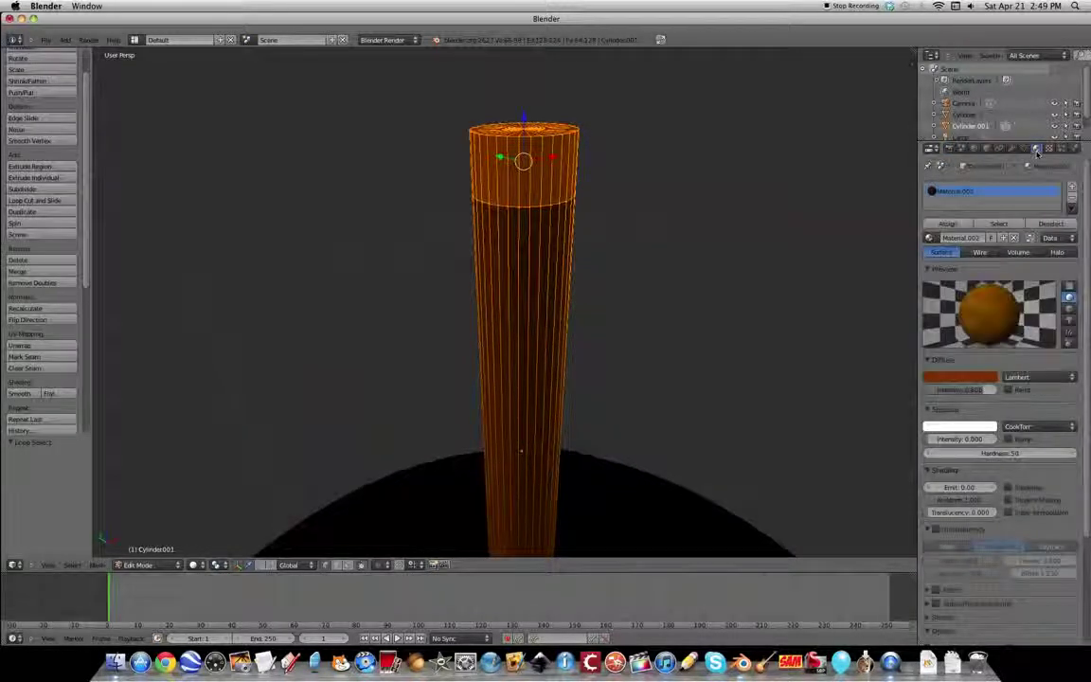
pyautogui.click(1072, 188)
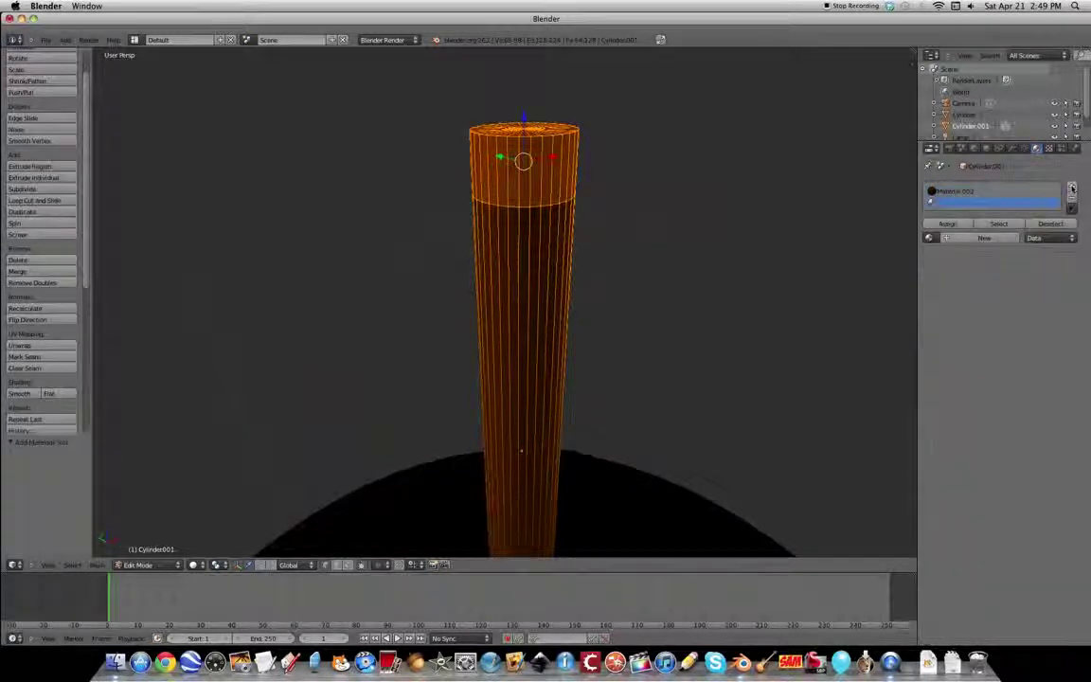
pyautogui.click(978, 238)
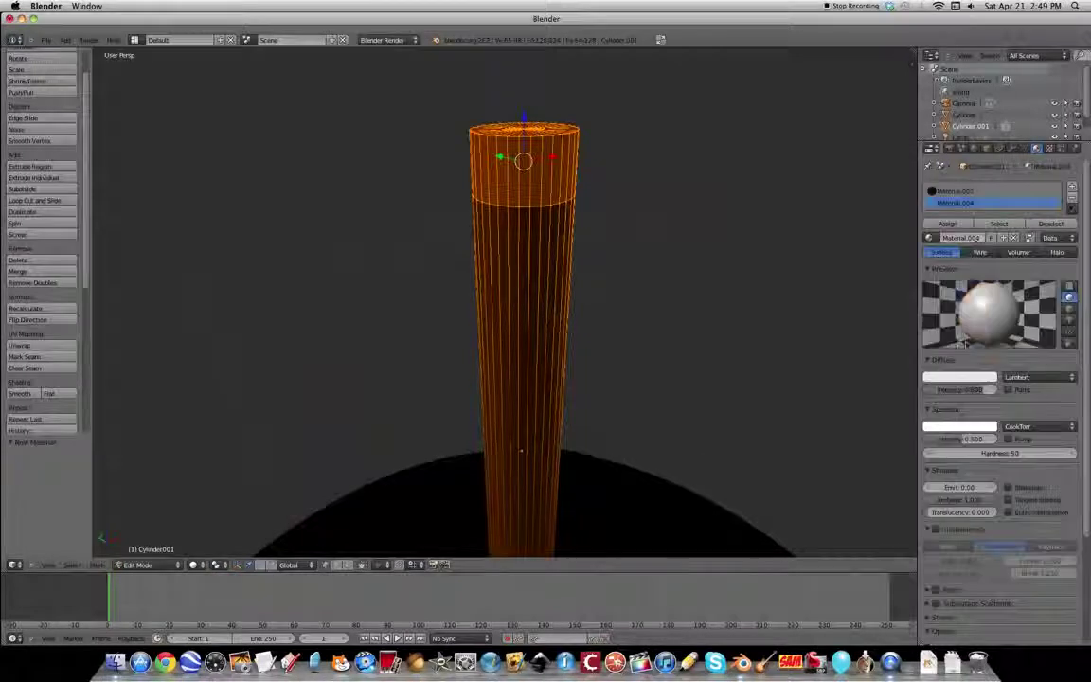
pyautogui.click(958, 378)
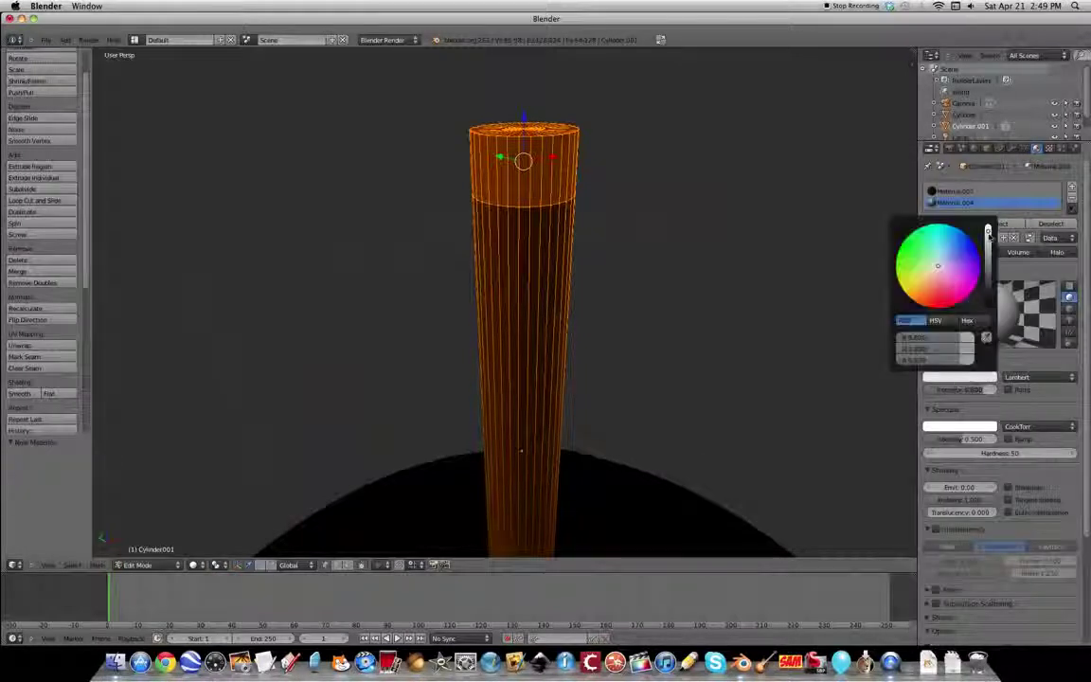
pyautogui.moveTo(987, 232); pyautogui.dragTo(988, 289)
pyautogui.click(958, 377)
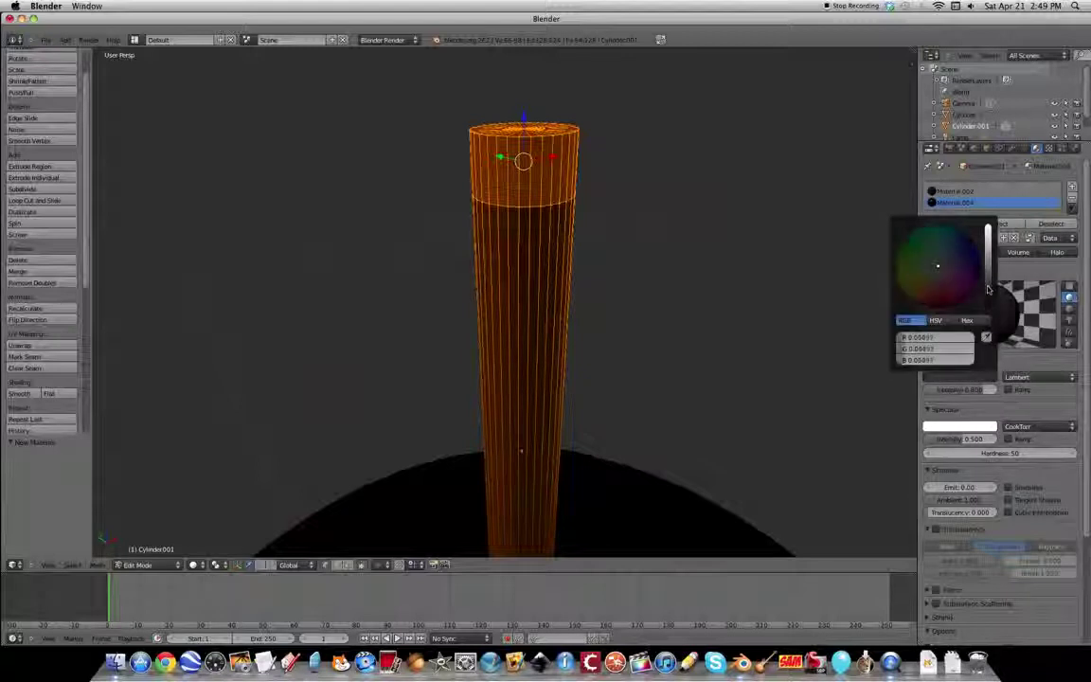
pyautogui.moveTo(961, 441); pyautogui.dragTo(870, 439)
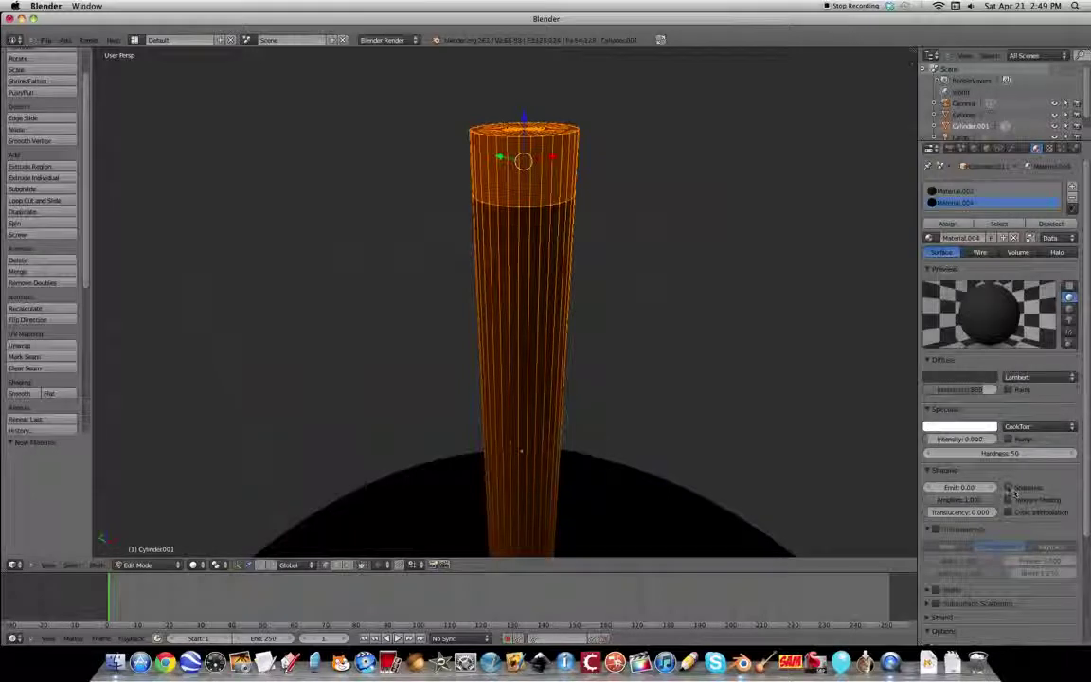
pyautogui.click(952, 226)
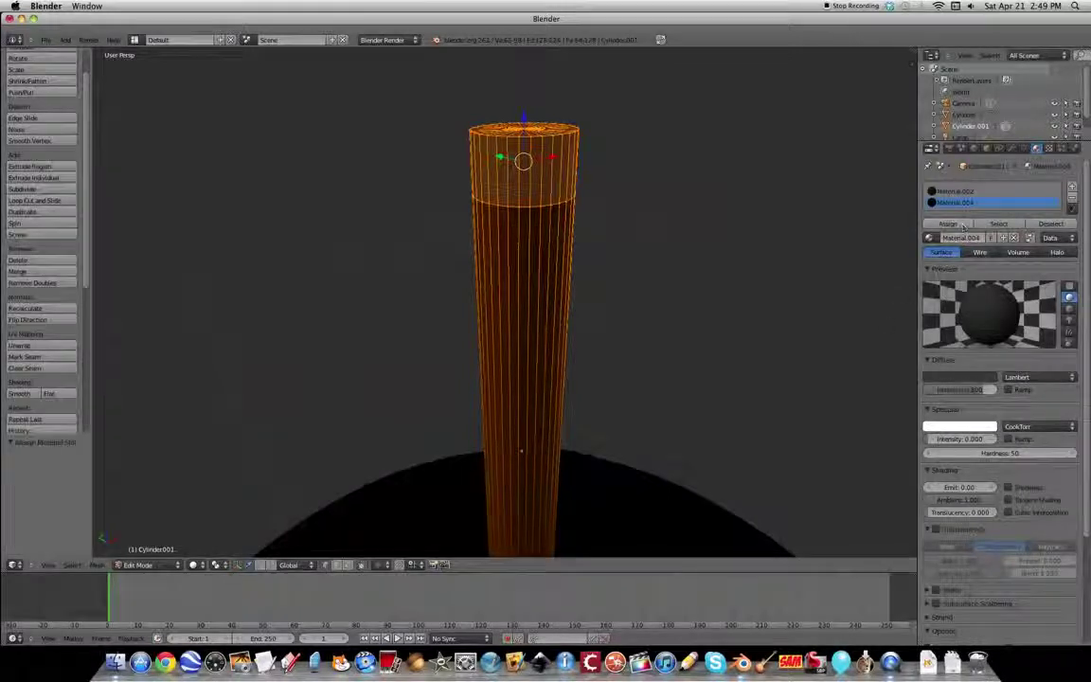
# Go to frame 4 and render it to check the dark fuse tip
pyautogui.moveTo(109, 592)
pyautogui.mouseDown()
pyautogui.moveTo(132, 590)
pyautogui.moveTo(118, 592)
pyautogui.mouseUp()
pyautogui.click(949, 149)
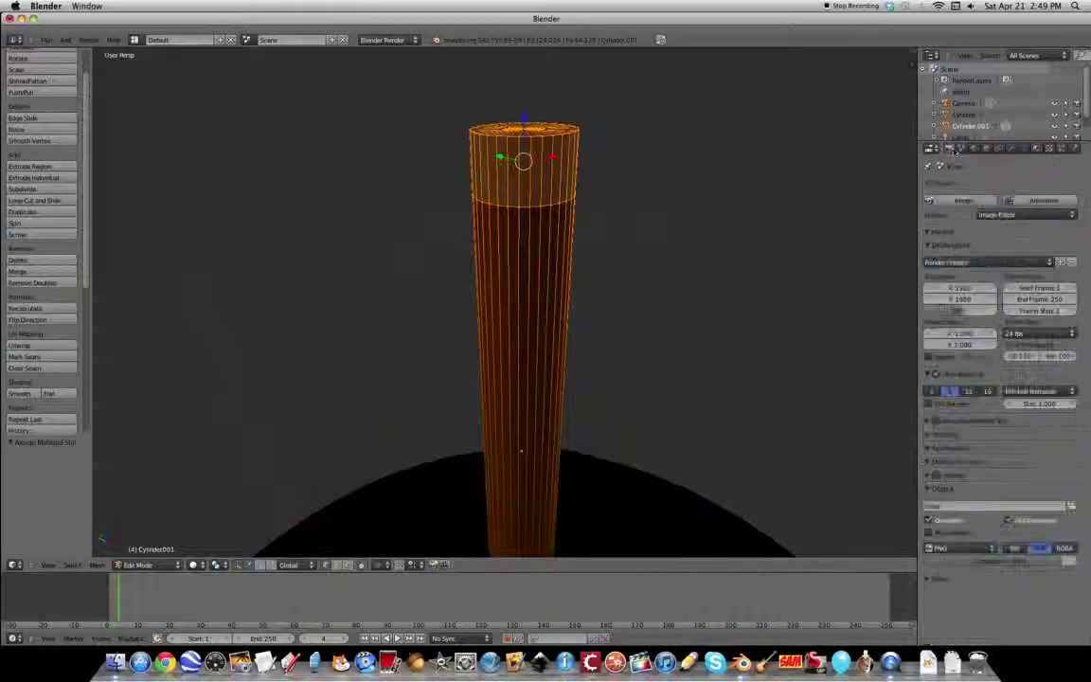
pyautogui.click(963, 200)
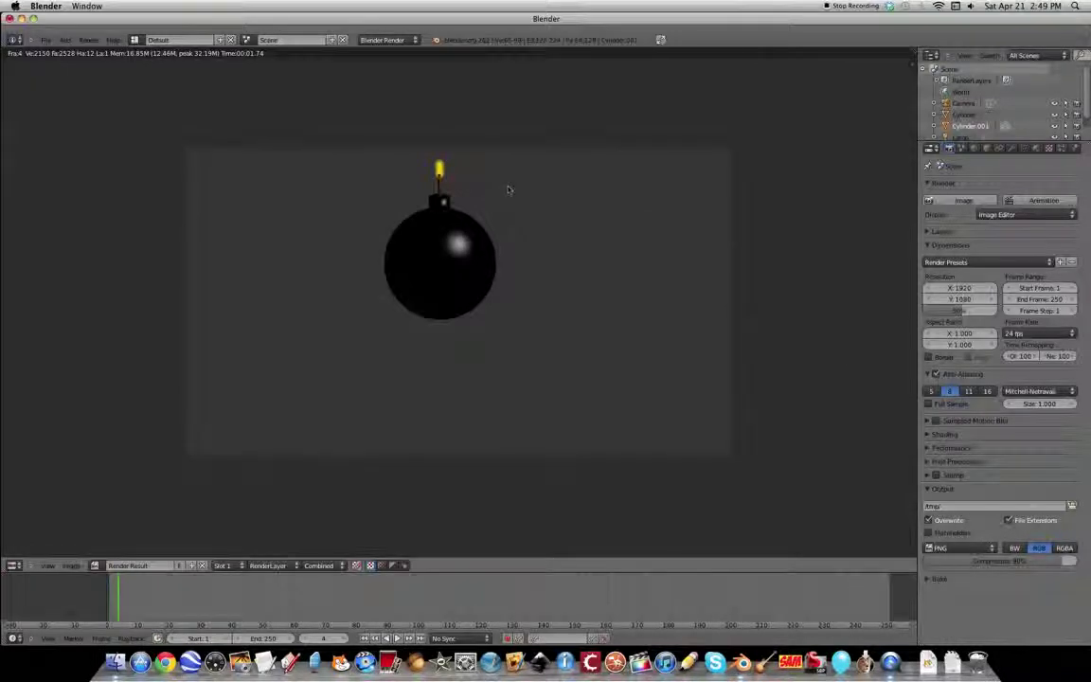
pyautogui.press('Escape')
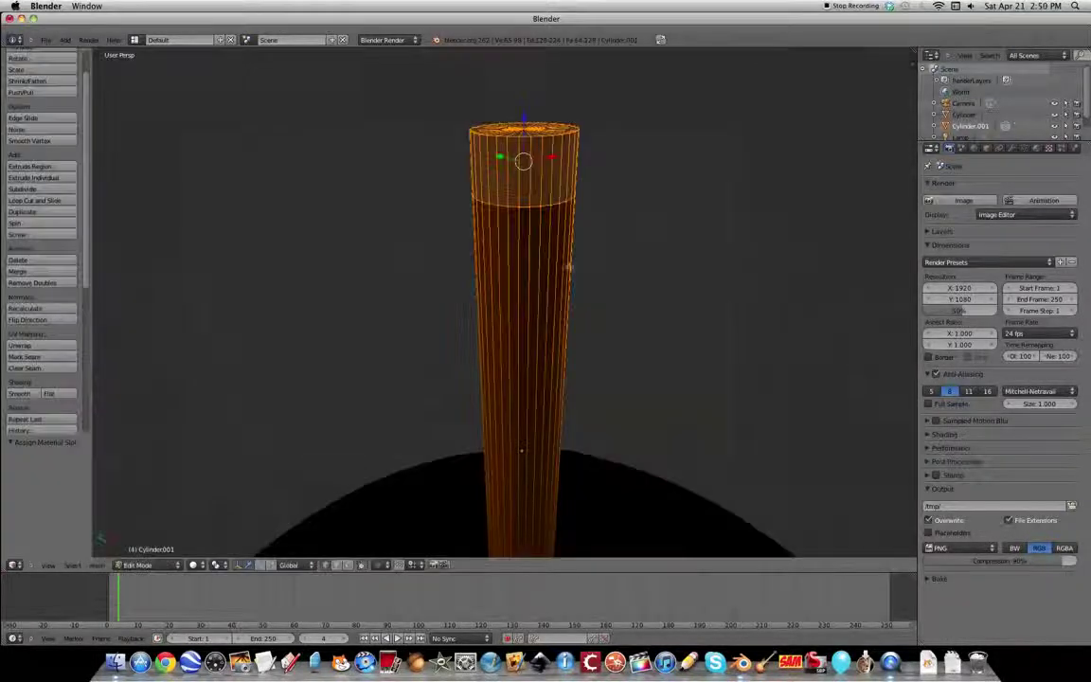
# Leave mesh editing, move the camera about 7.5 units along negative X towards the bomb, and look through the camera
pyautogui.scroll(-15, 675, 368)
pyautogui.scroll(4, 555, 326)
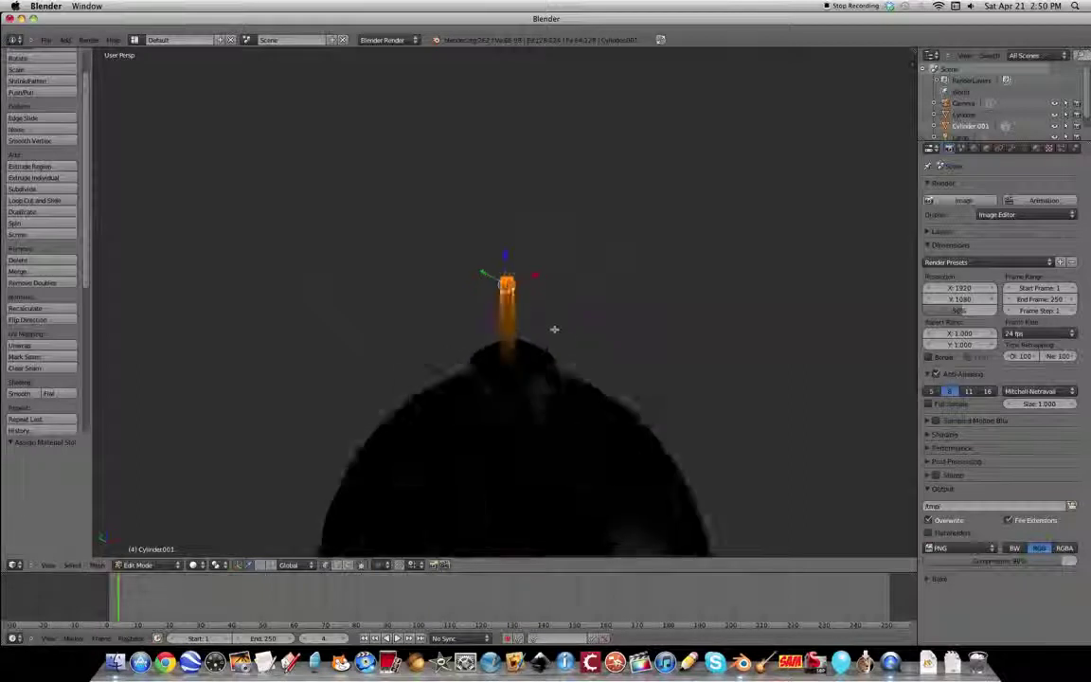
pyautogui.scroll(-8, 555, 325)
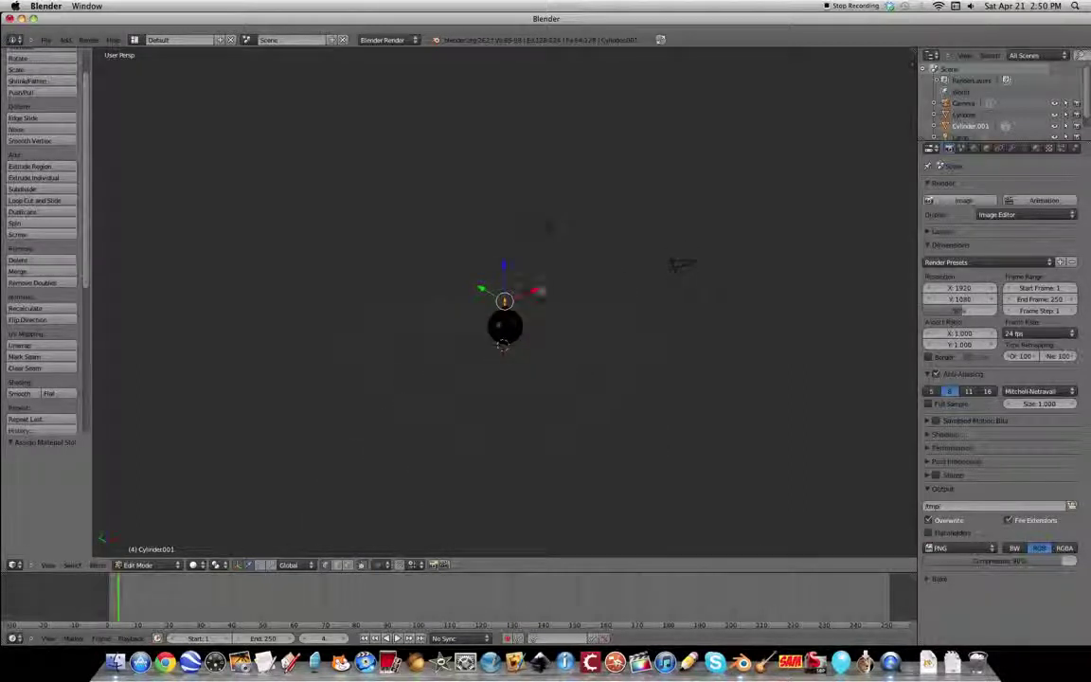
pyautogui.press('Tab')
pyautogui.rightClick(688, 266)
pyautogui.moveTo(717, 252); pyautogui.dragTo(616, 306)
pyautogui.click(49, 565)
pyautogui.click(85, 514)
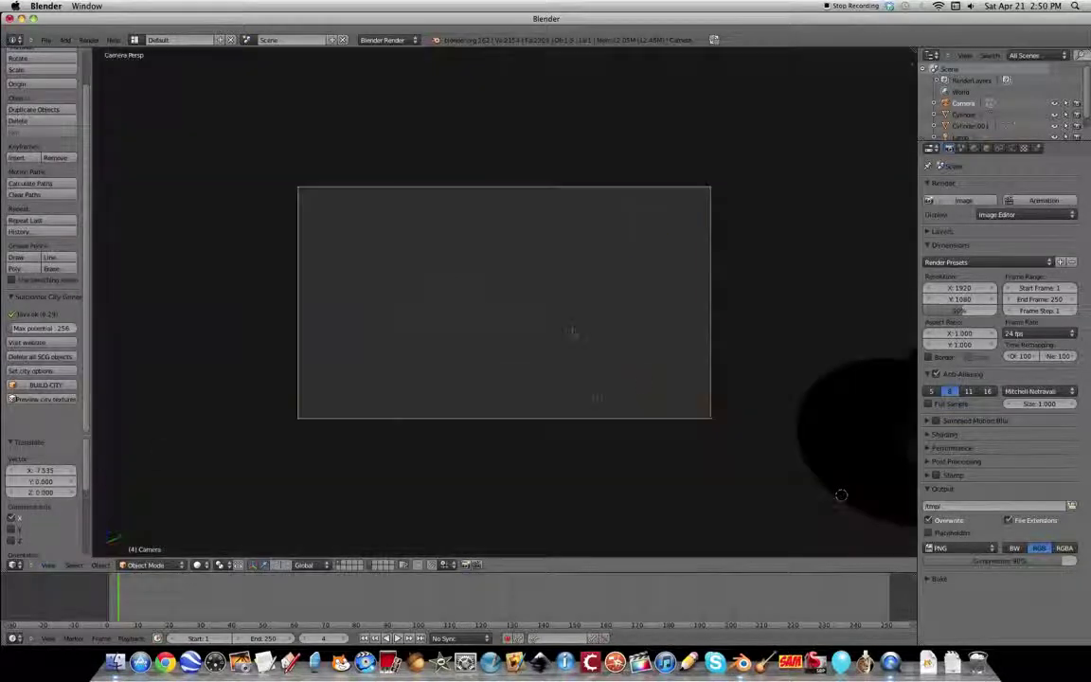
# Move the camera about 3.63 units along X and about 3.42 units along Y to bring the fuse into frame
pyautogui.press('g')
pyautogui.press('x')
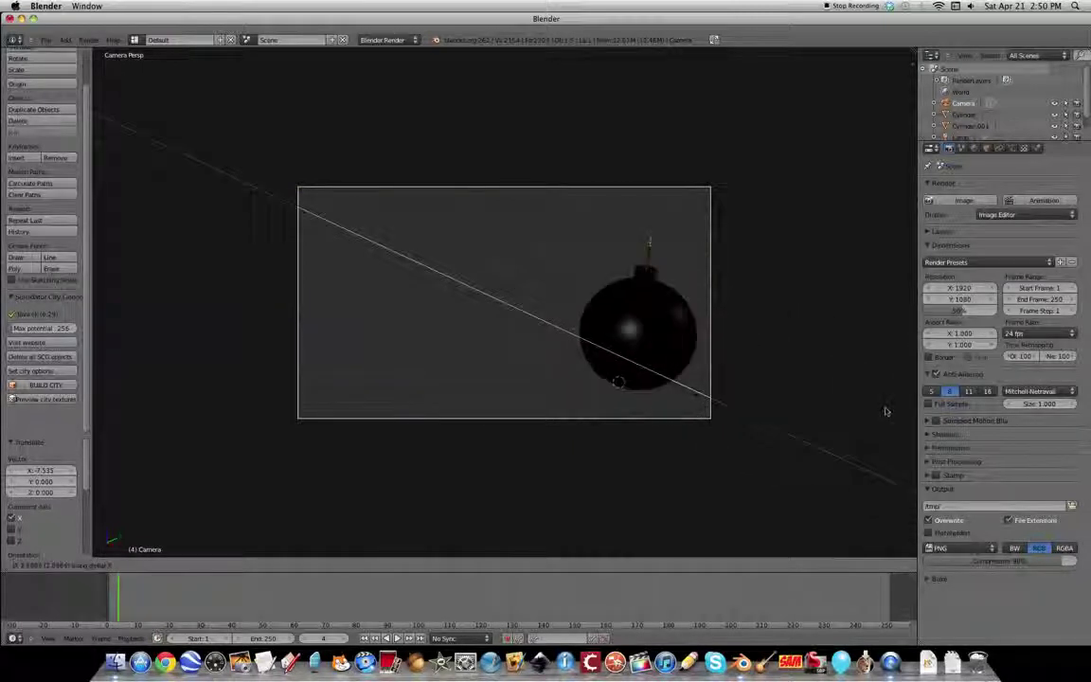
pyautogui.click(886, 411)
pyautogui.press('g')
pyautogui.press('y')
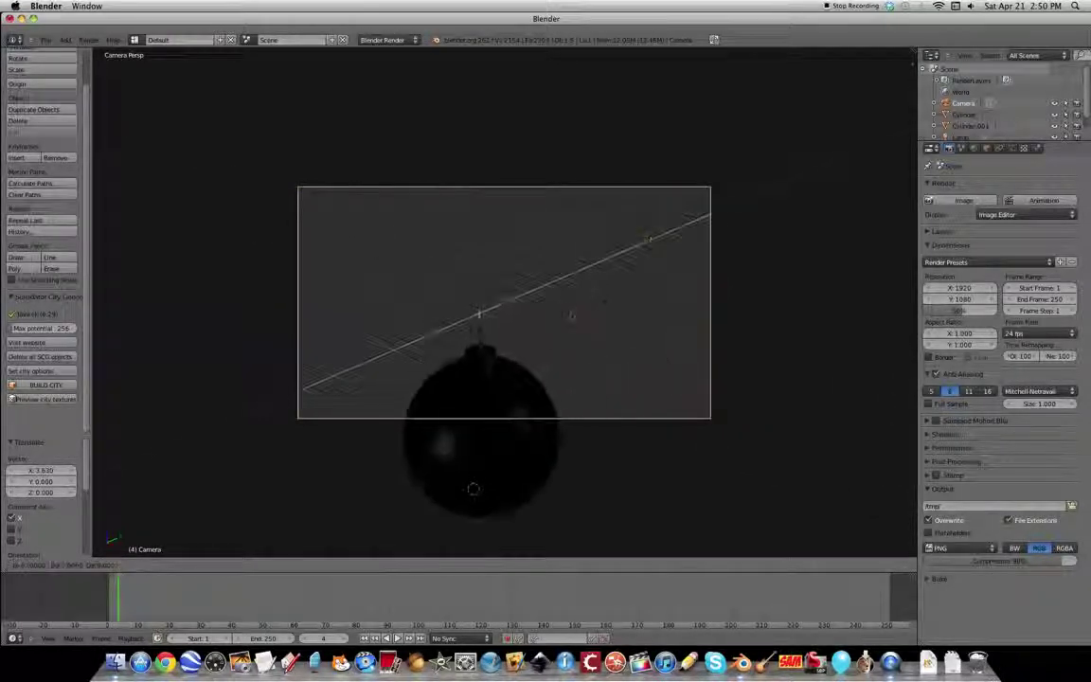
pyautogui.click(561, 317)
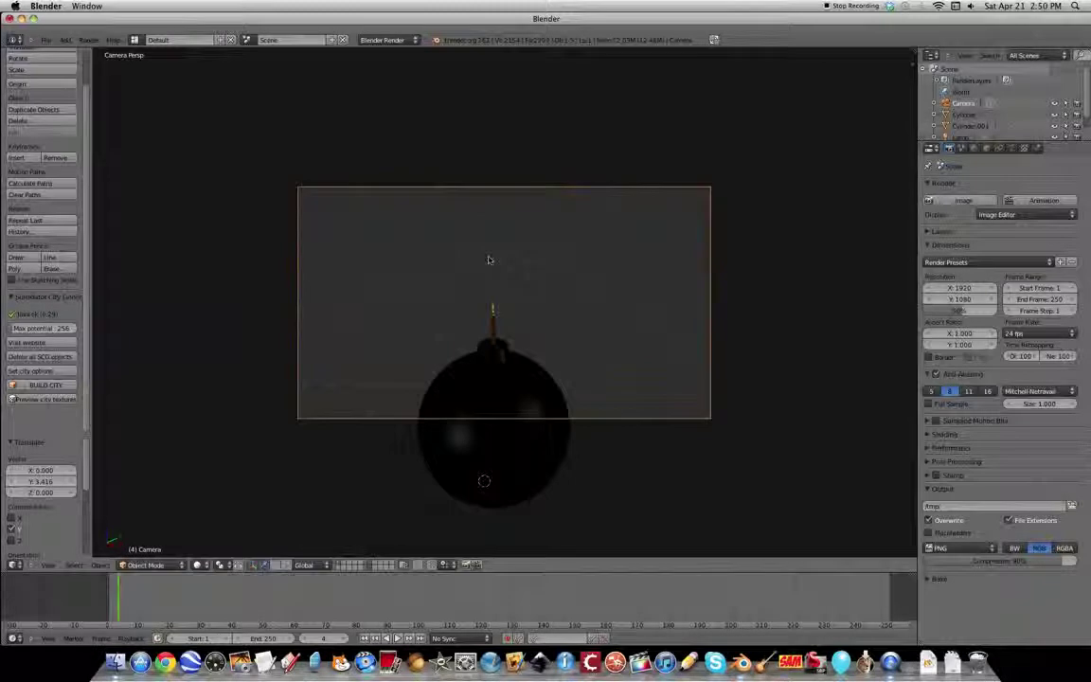
# Lower the camera along Z and move it about 1.35 units along Y, closer to the bomb
pyautogui.press('g')
pyautogui.press('z')
pyautogui.click(621, 365)
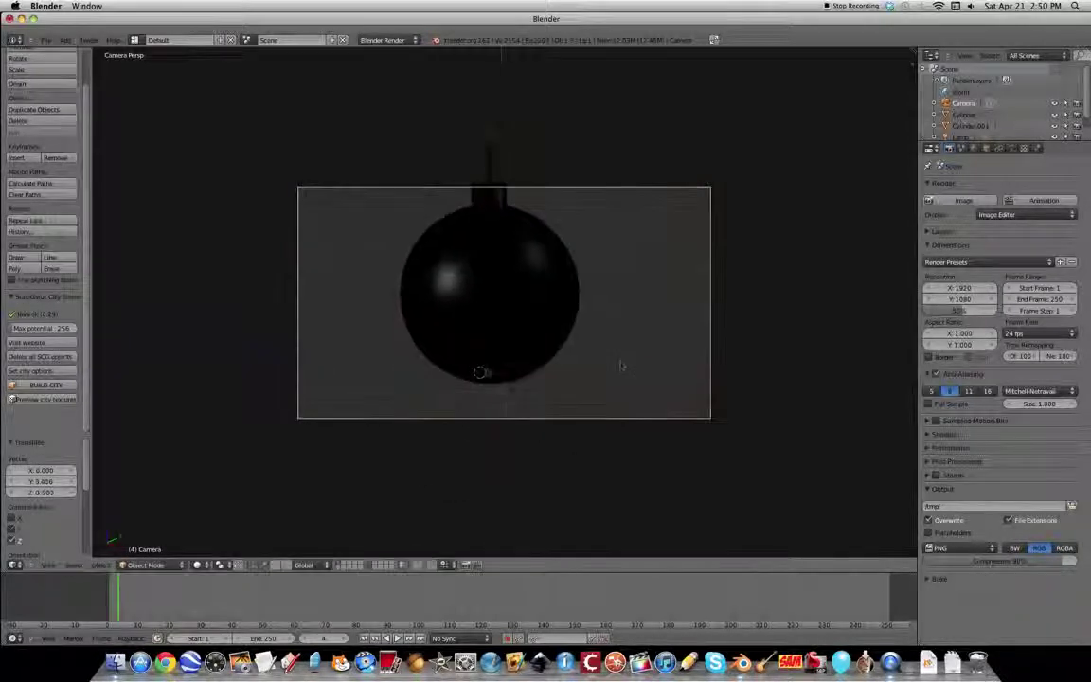
pyautogui.press('g')
pyautogui.press('y')
pyautogui.click(670, 325)
# Shift the camera about -1.54 units along X and raise it about 0.43 units along Z to frame the fuse and sparks
pyautogui.press('g')
pyautogui.press('x')
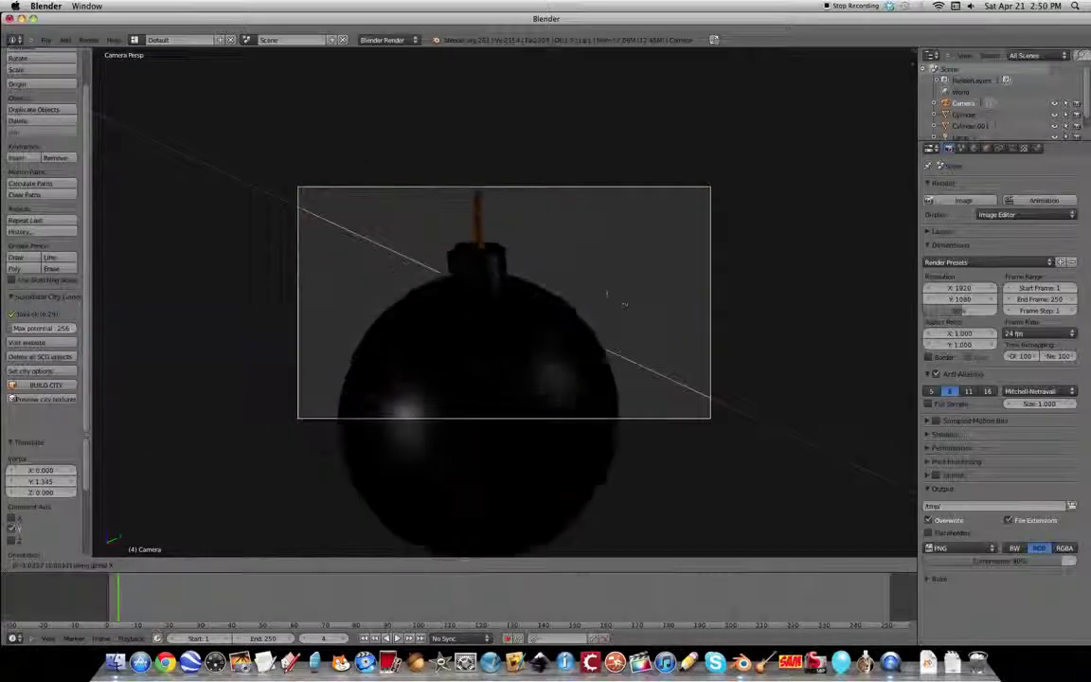
pyautogui.click(532, 321)
pyautogui.press('g')
pyautogui.press('z')
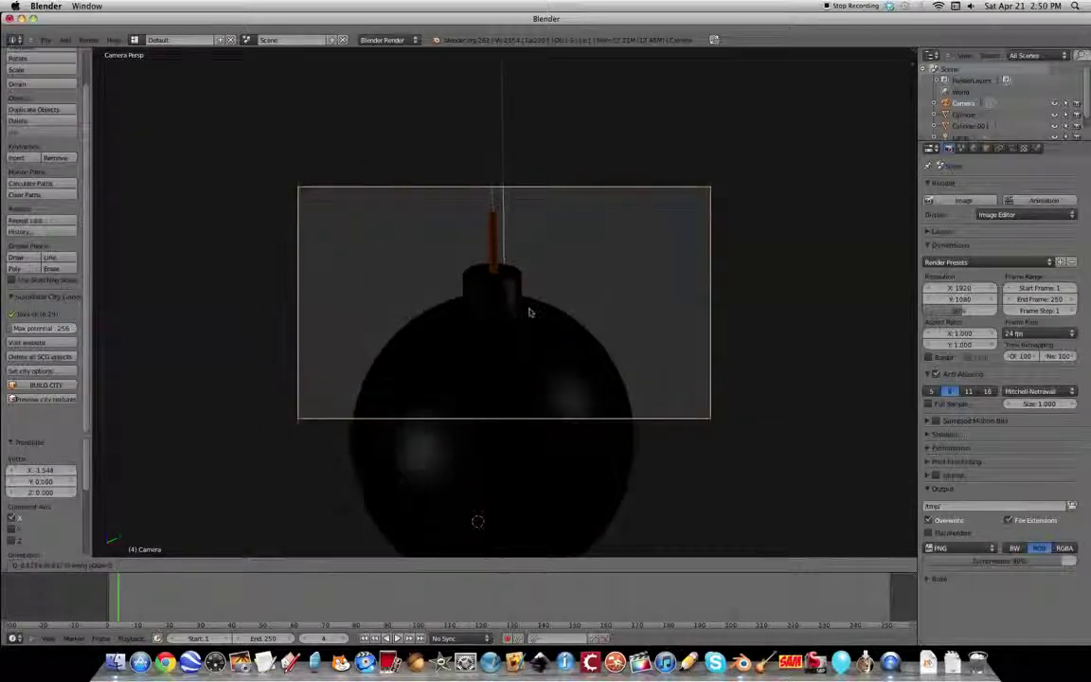
pyautogui.click(521, 285)
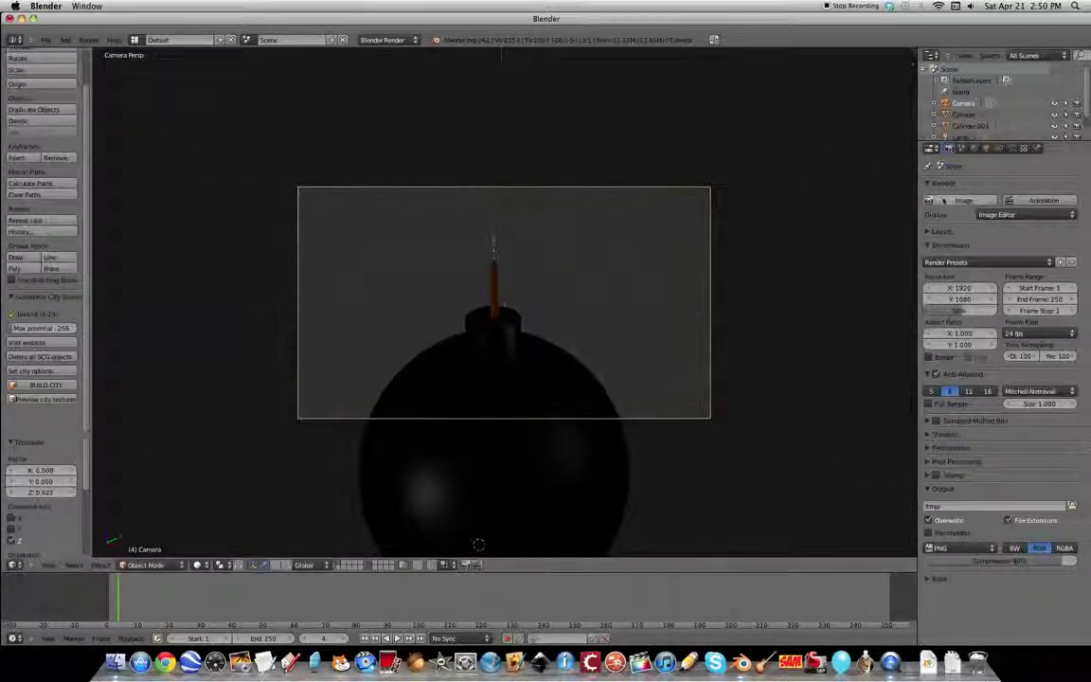
# Render frame 4 from the closer camera position to check the fuse tip and sparks
pyautogui.press('F12')
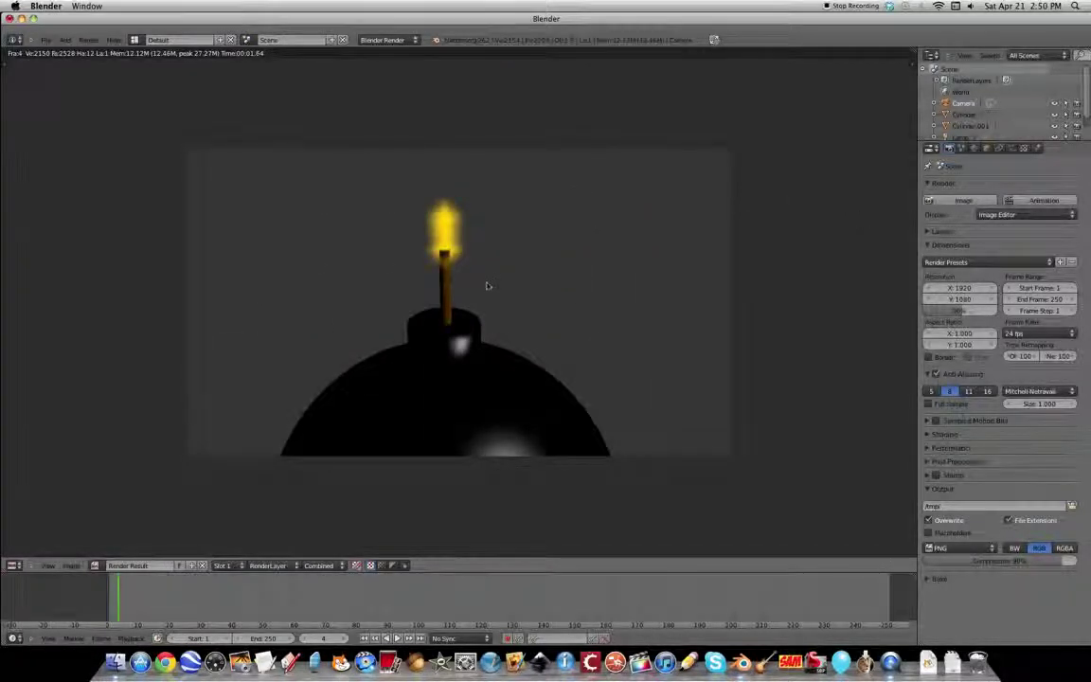
pyautogui.press('Escape')
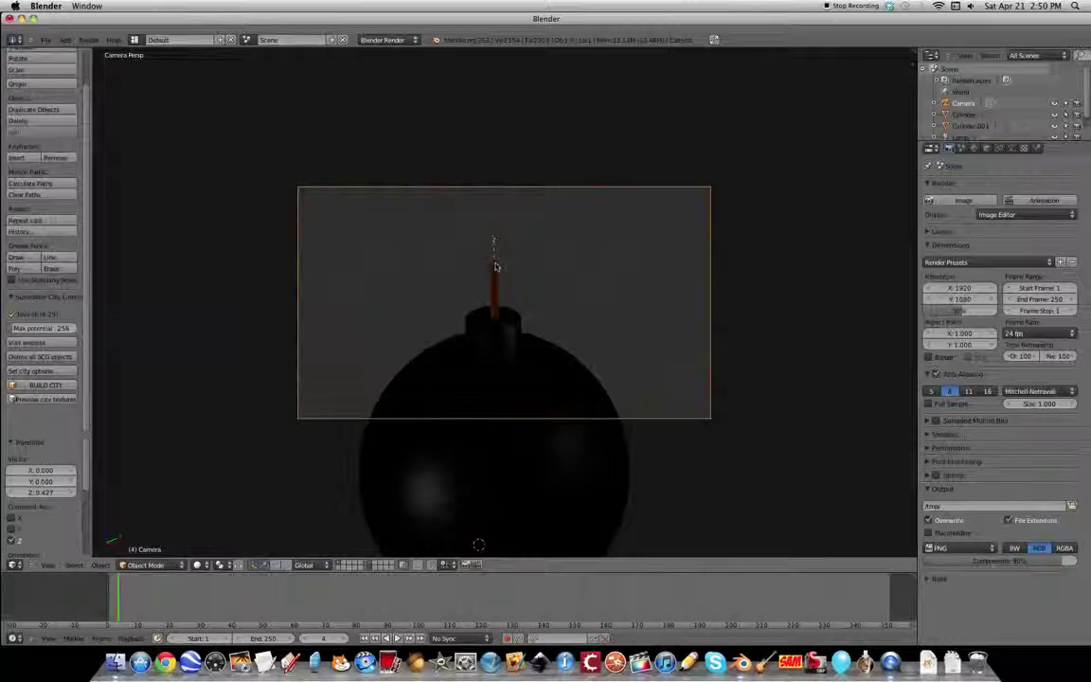
# Select the spark emitter sphere at the fuse tip, show its particle settings and play the animation
pyautogui.rightClick(494, 267)
pyautogui.rightClick(494, 264)
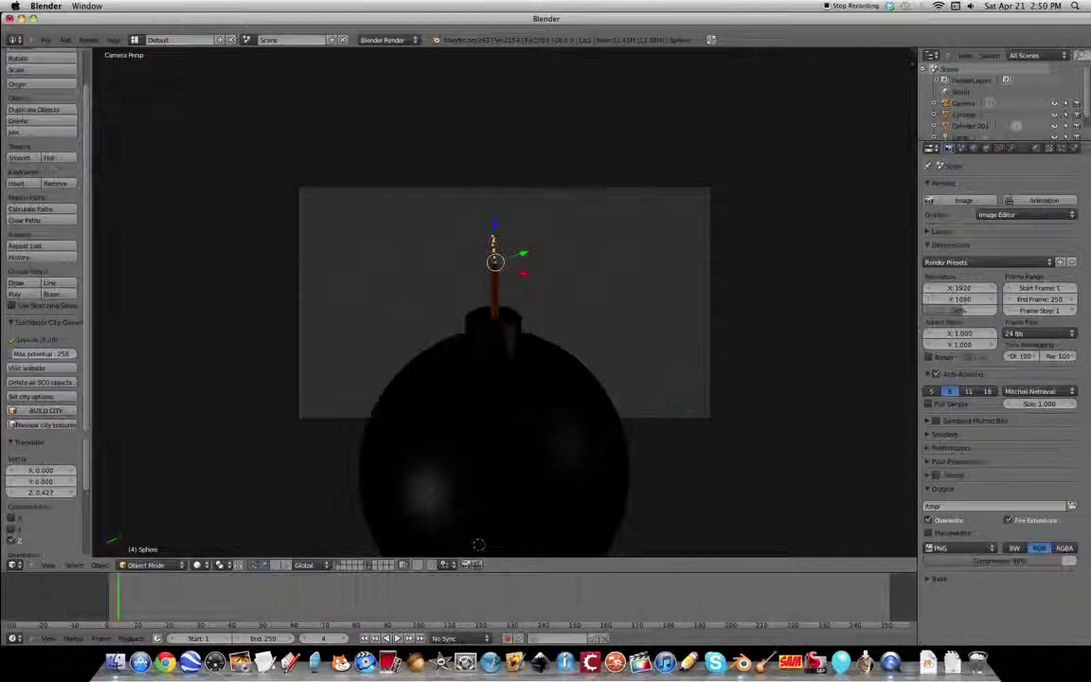
pyautogui.click(1061, 149)
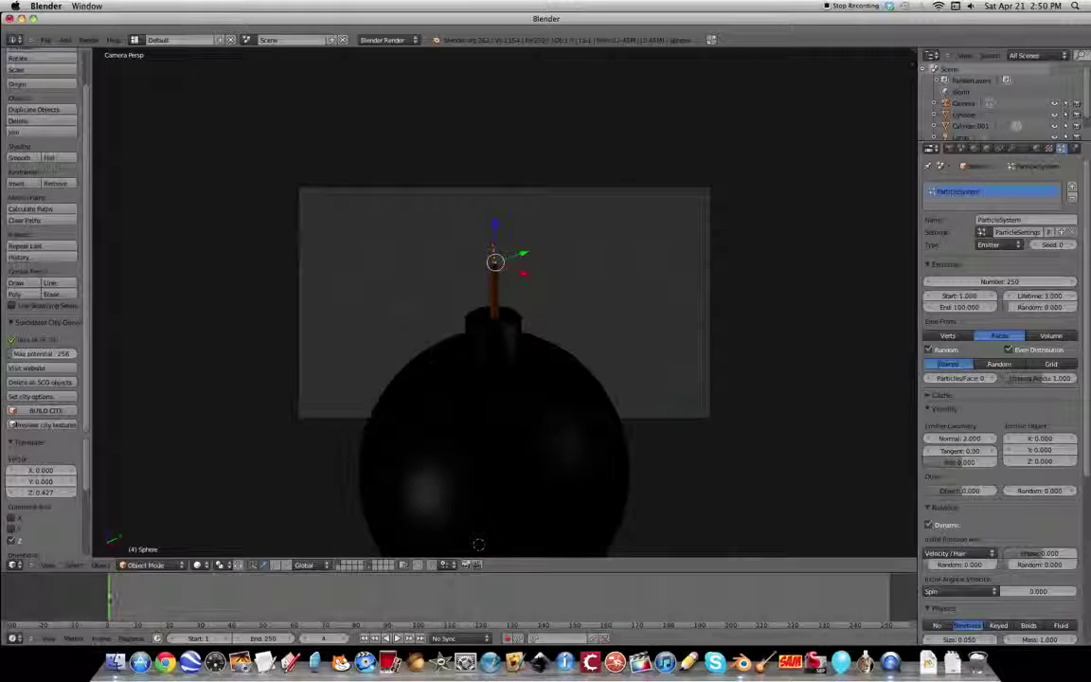
pyautogui.click(396, 638)
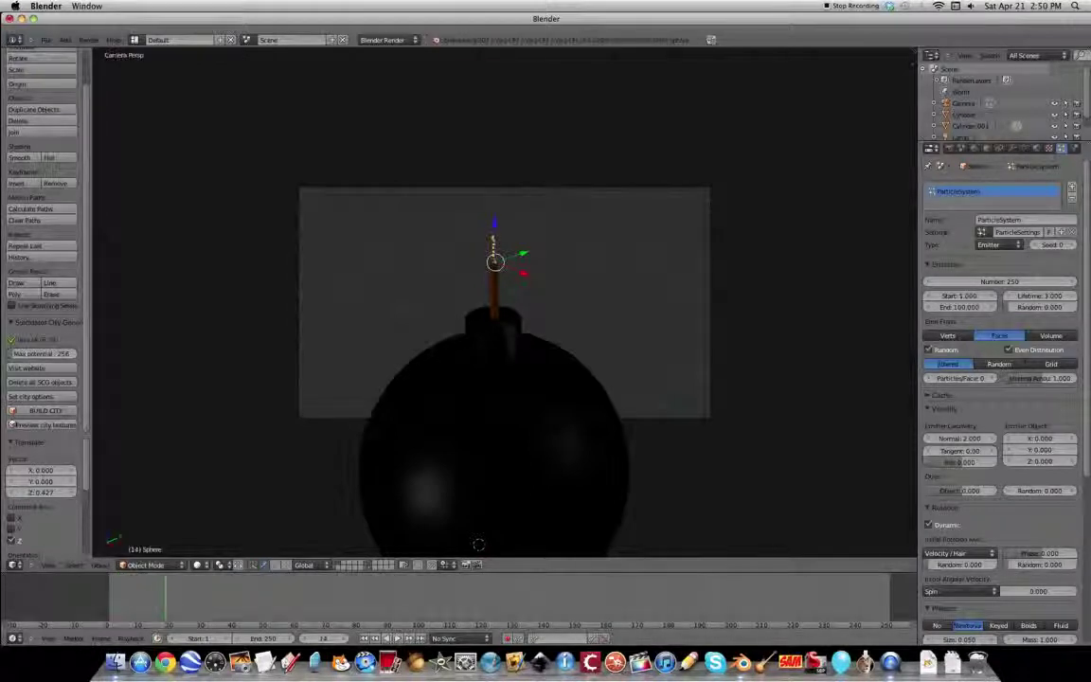
# Set the Brownian force of the spark particles to 5 and render frame 16 to check the sparks
pyautogui.scroll(-5, 981, 473)
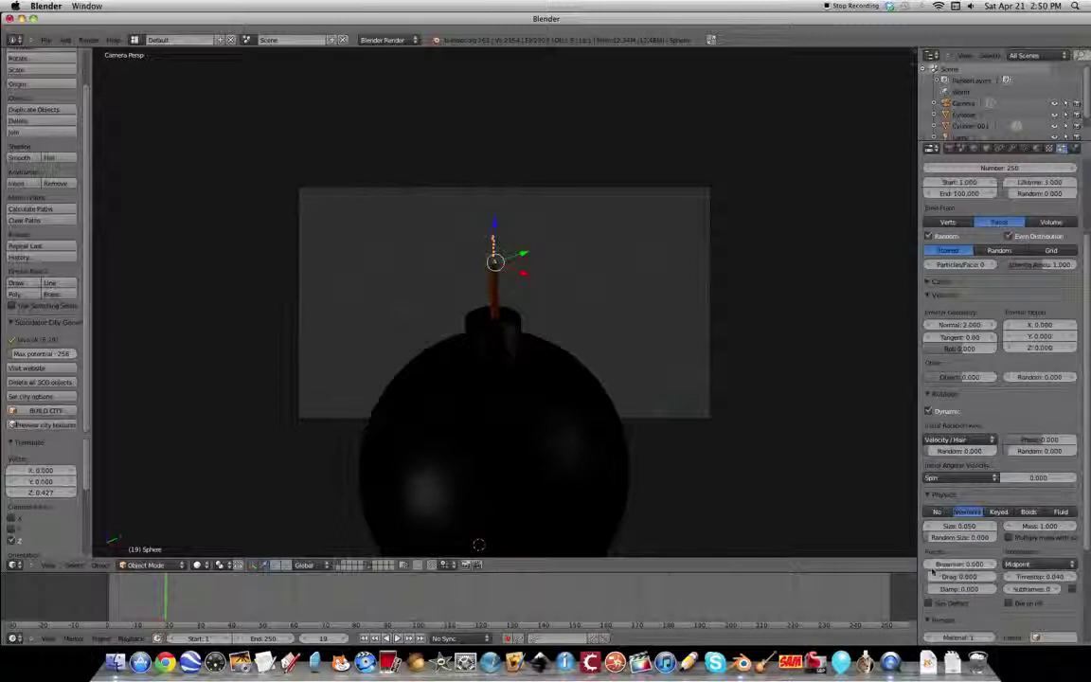
pyautogui.click(933, 567)
pyautogui.write('0.04264')
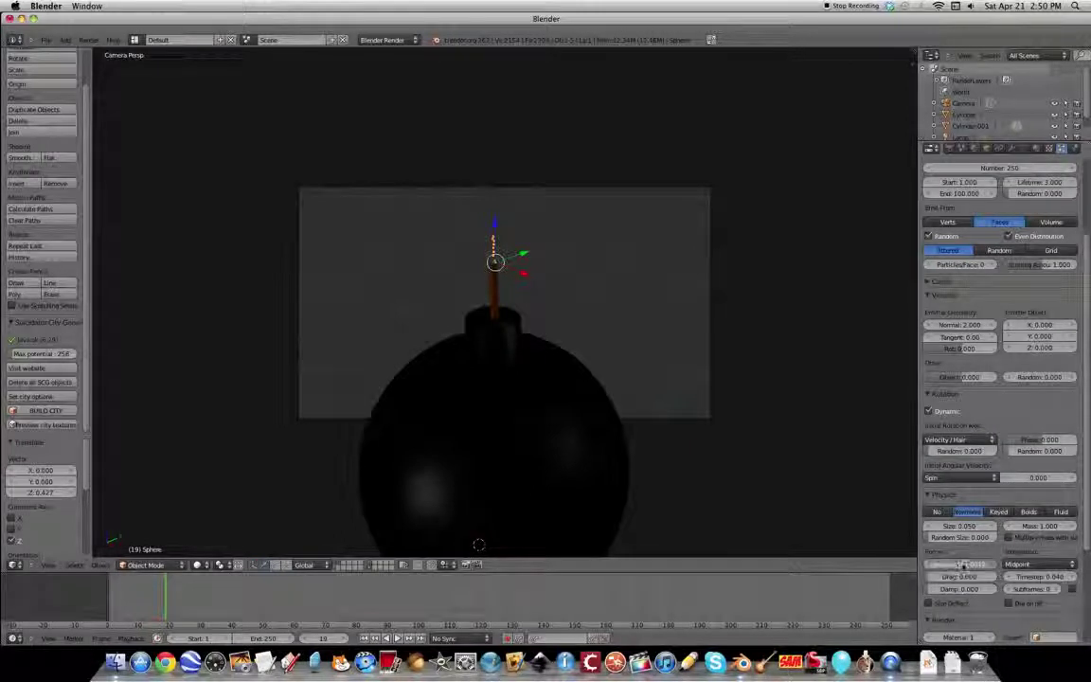
pyautogui.write('5')
pyautogui.press('Return')
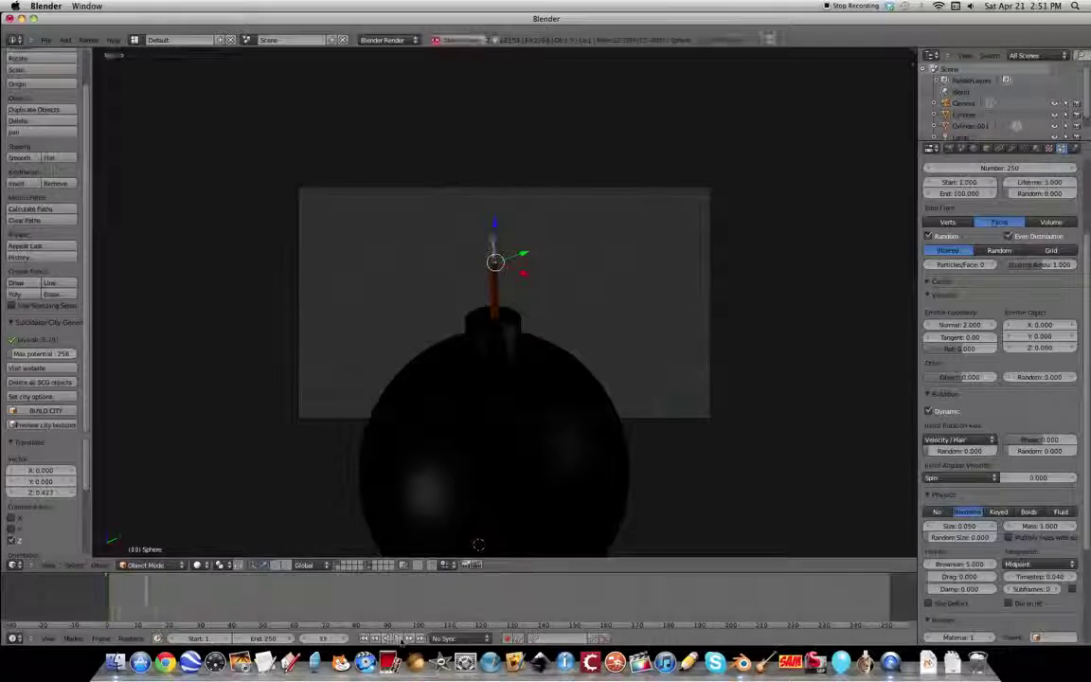
pyautogui.press('F12')
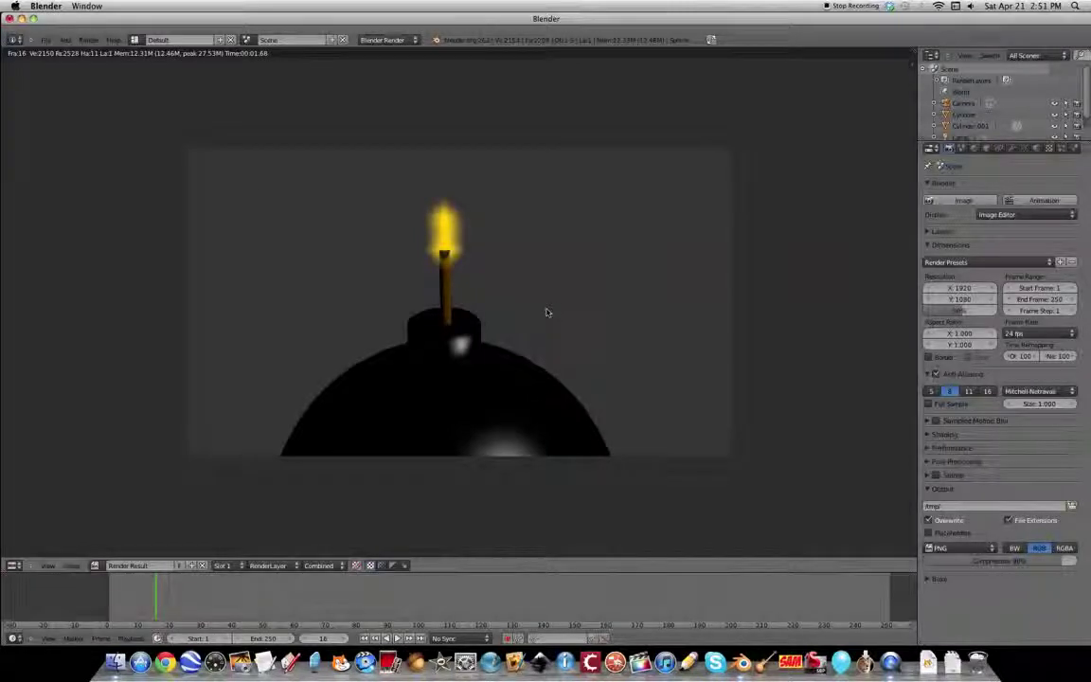
pyautogui.press('Escape')
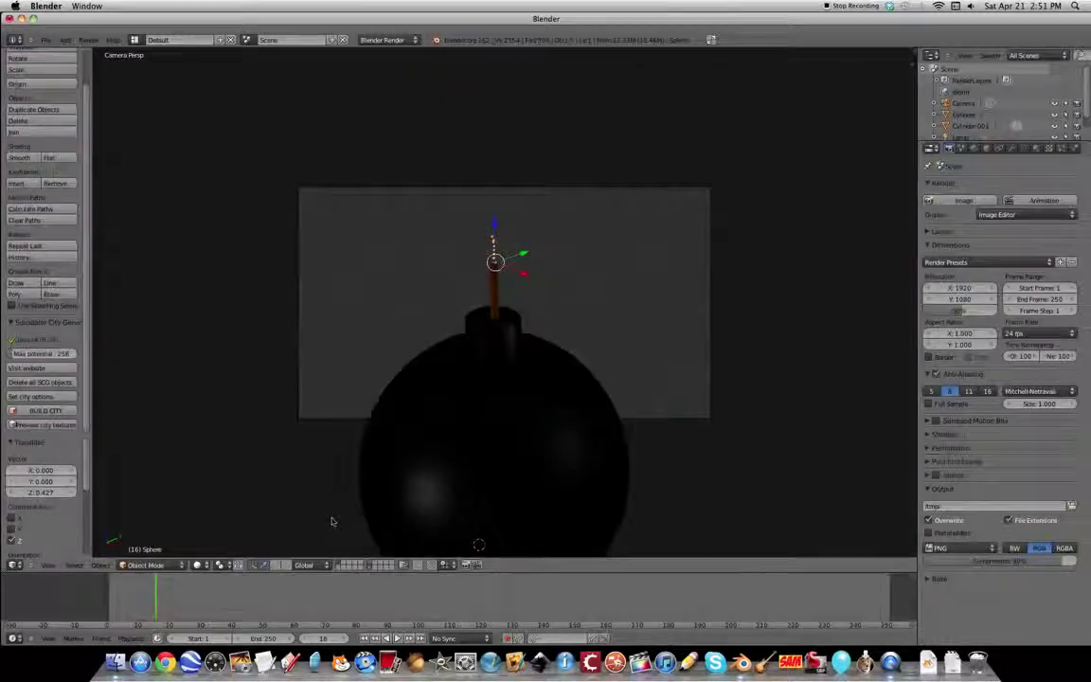
pyautogui.press('g')
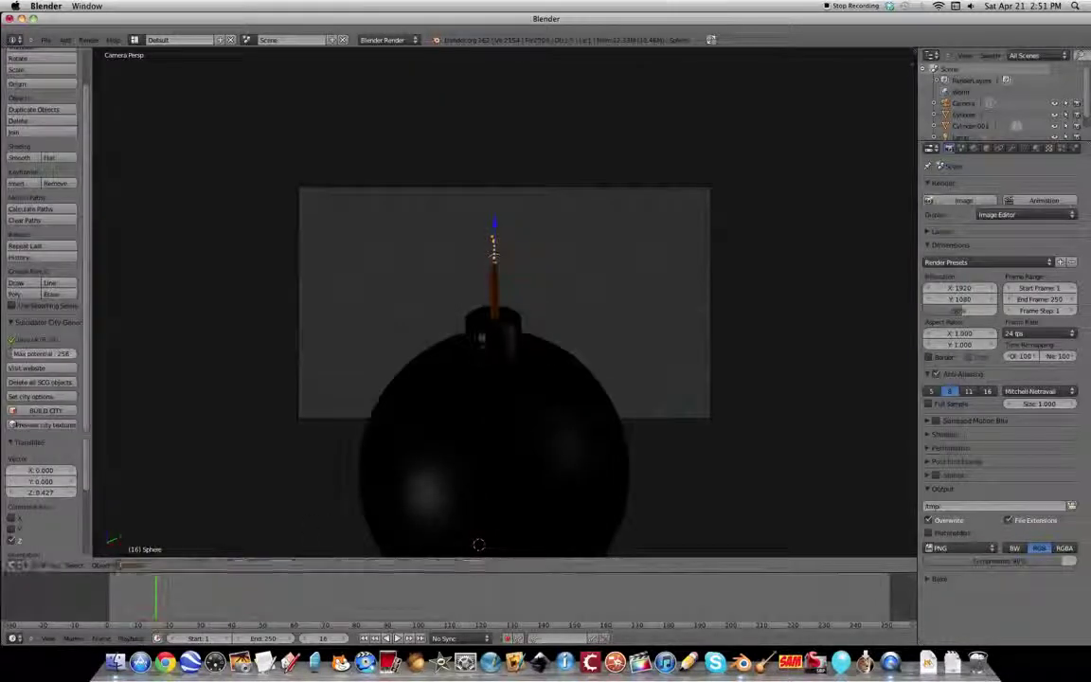
pyautogui.press('x')
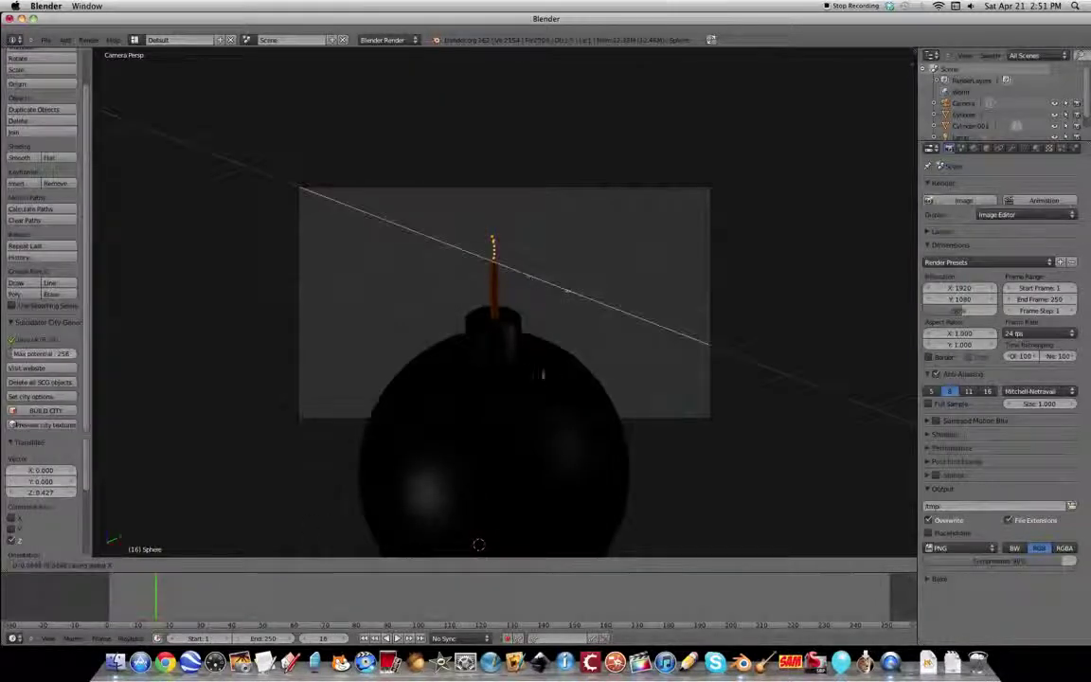
pyautogui.click(478, 343)
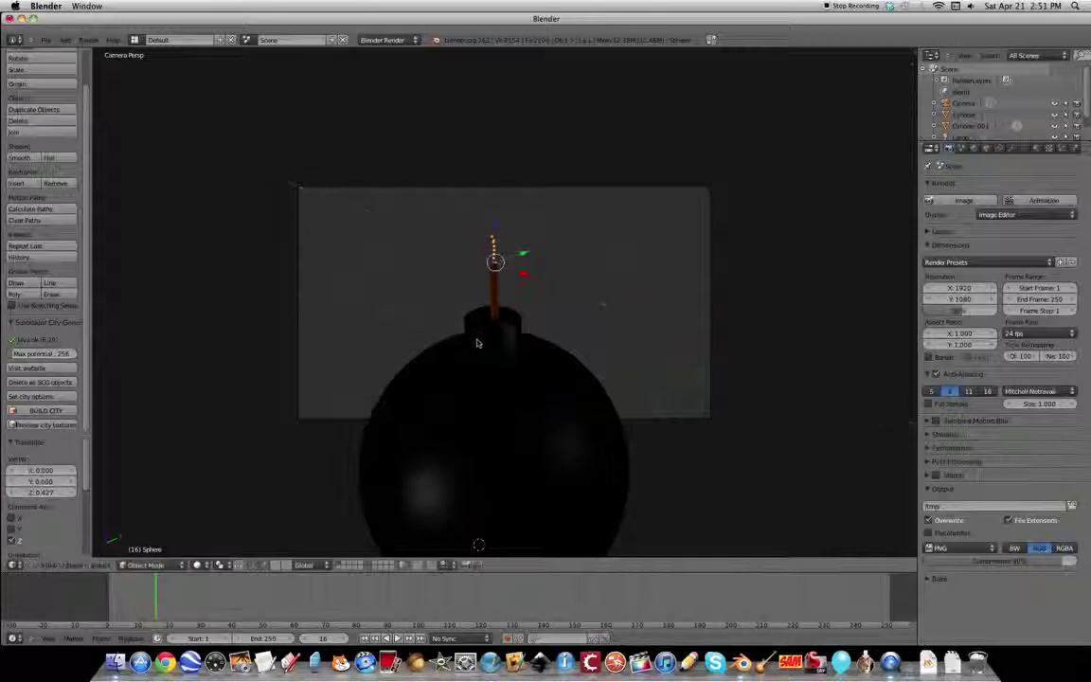
# Move the camera about 1.13 units along X and about -0.90 units along Y, away from the bomb
pyautogui.rightClick(585, 421)
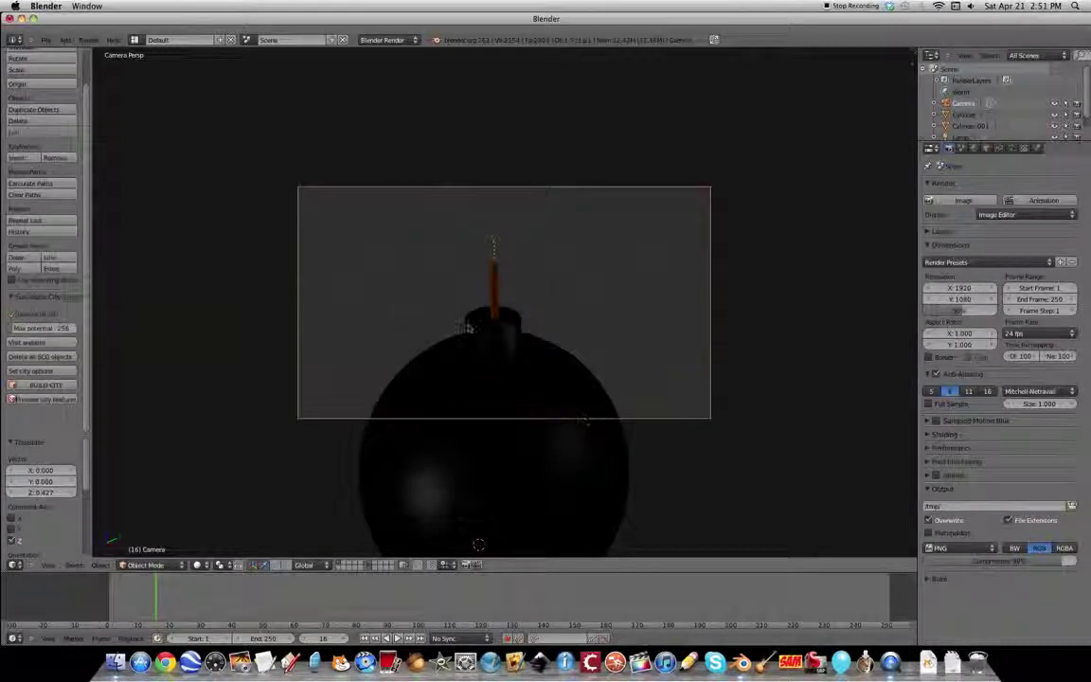
pyautogui.press('g')
pyautogui.press('x')
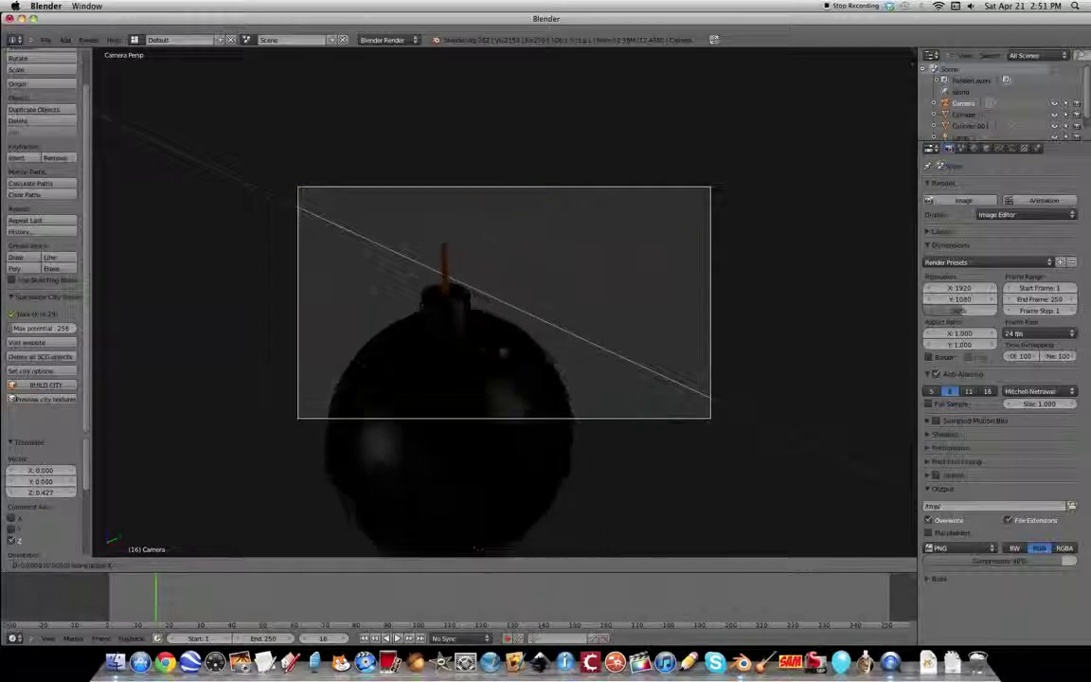
pyautogui.click(565, 319)
pyautogui.press('y')
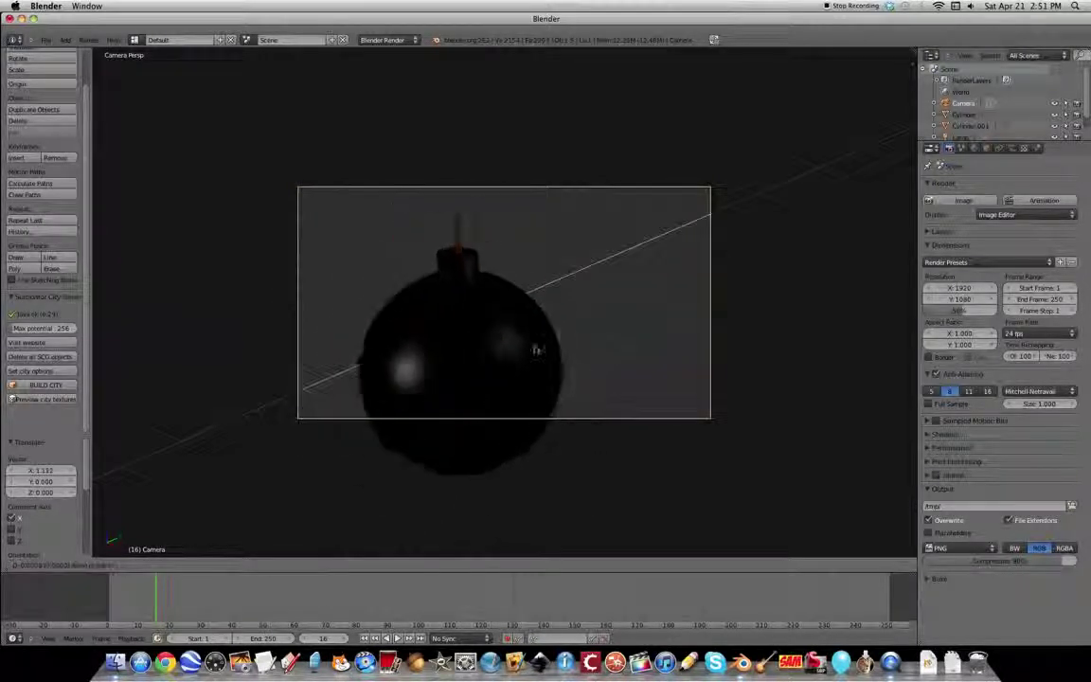
pyautogui.click(521, 373)
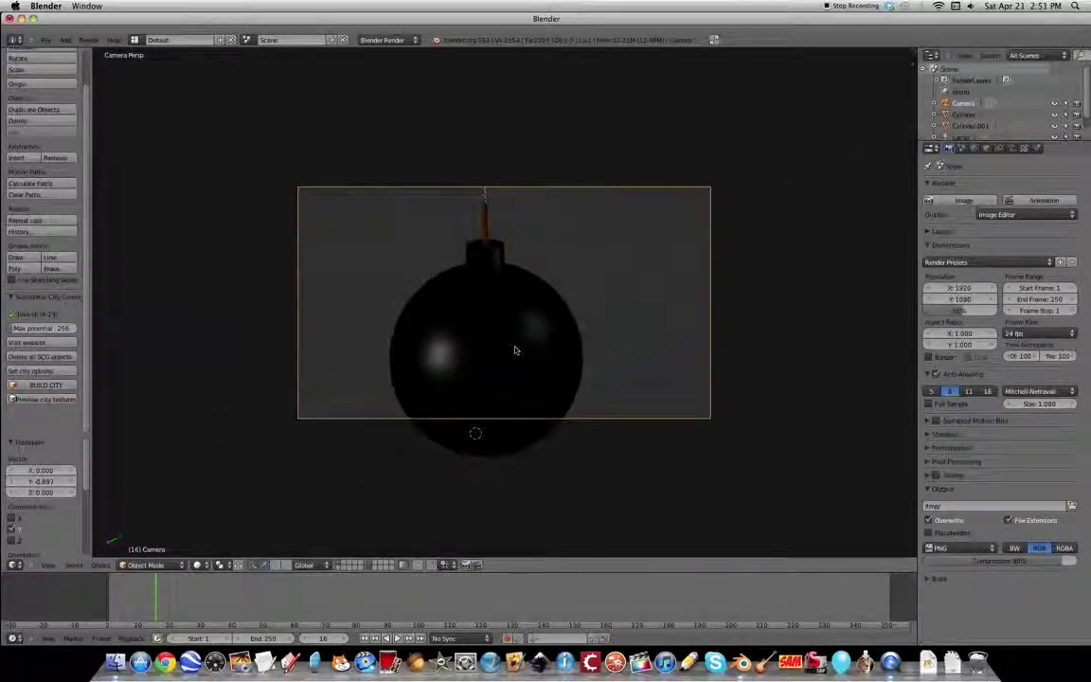
# Shift the camera about 0.39 units along X, -0.50 along Y and 0.11 along Z to fit the whole bomb in frame
pyautogui.press('g')
pyautogui.press('x')
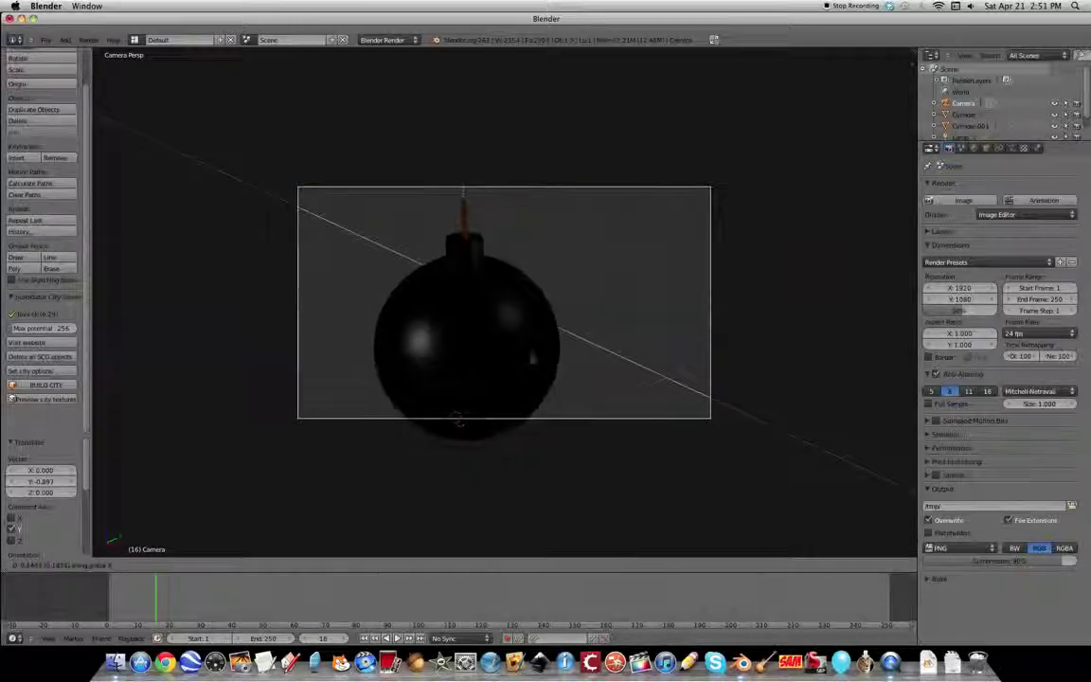
pyautogui.click(546, 330)
pyautogui.press('g')
pyautogui.press('x')
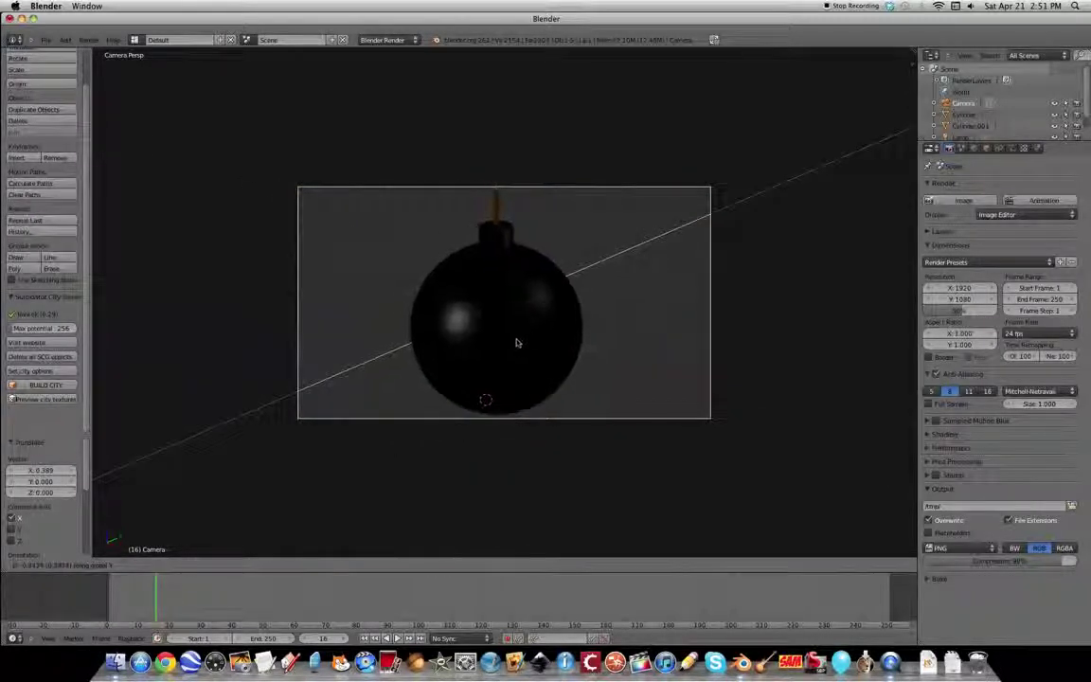
pyautogui.click(499, 326)
pyautogui.press('g')
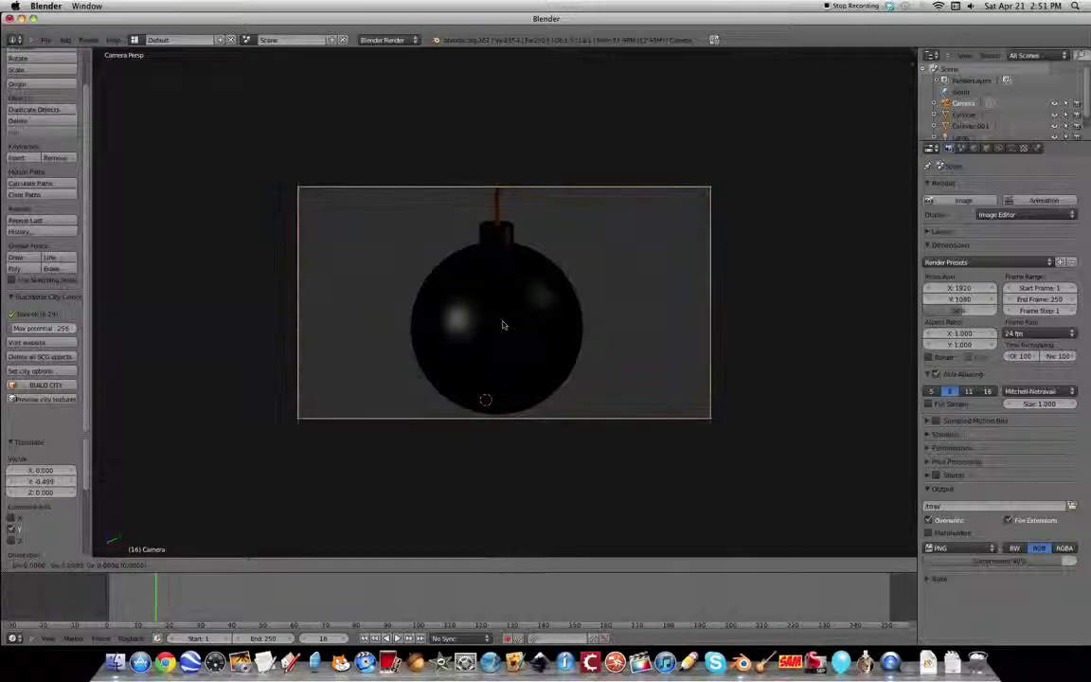
pyautogui.press('z')
pyautogui.click(503, 317)
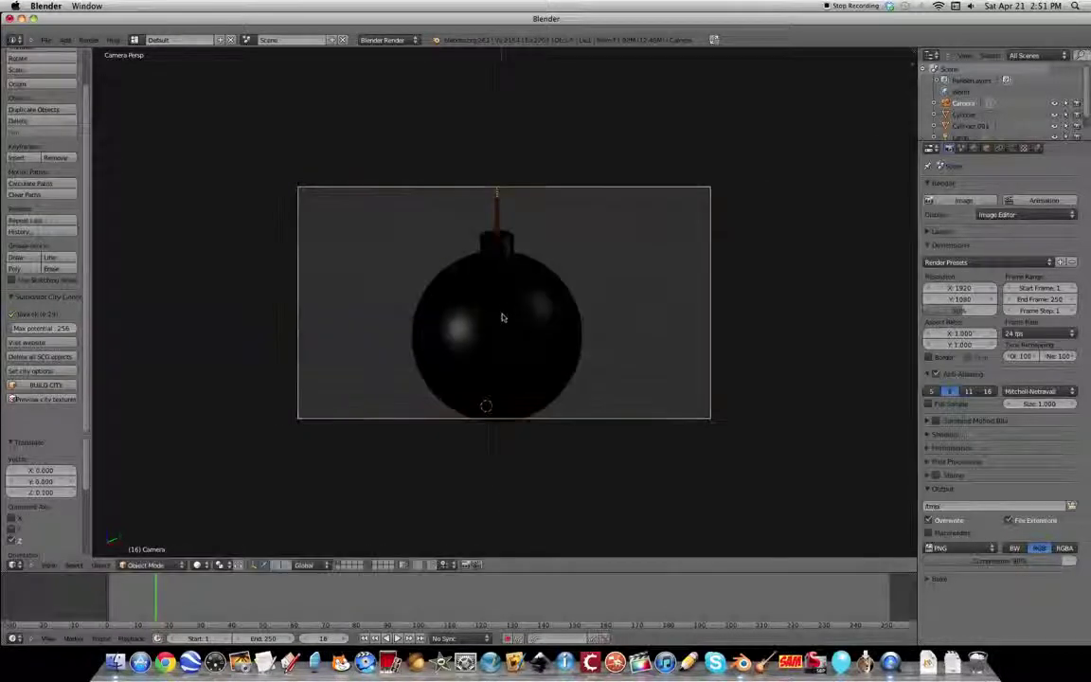
# Set the camera's focal length to 32 mm and play the animation to preview the sparks in the new framing
pyautogui.click(1012, 148)
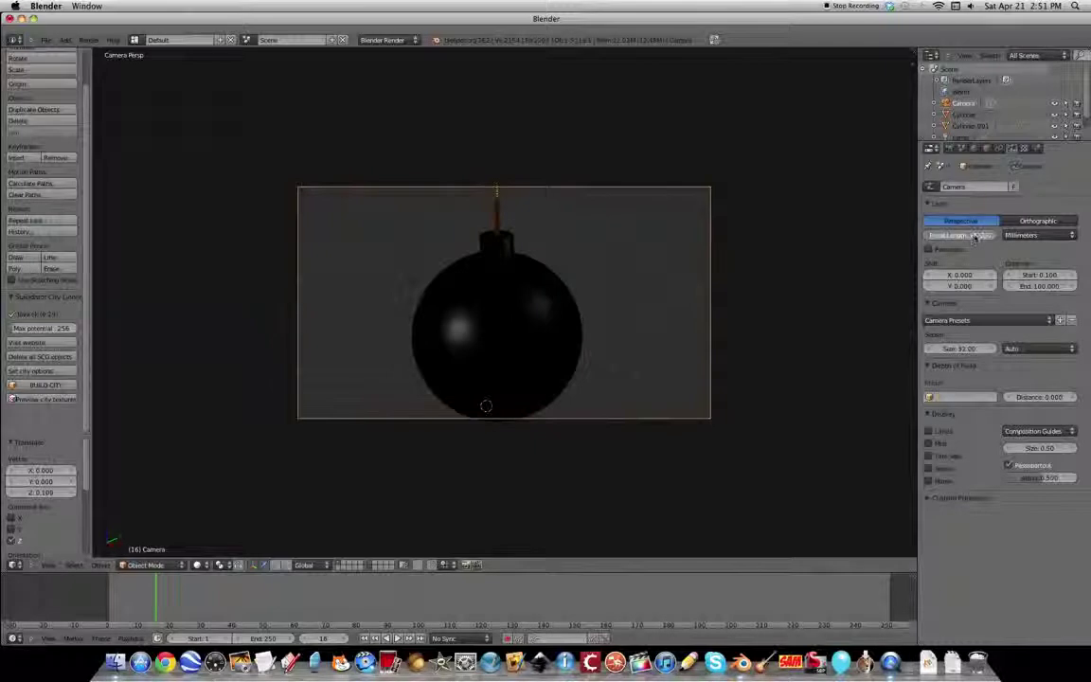
pyautogui.moveTo(964, 234); pyautogui.dragTo(966, 238)
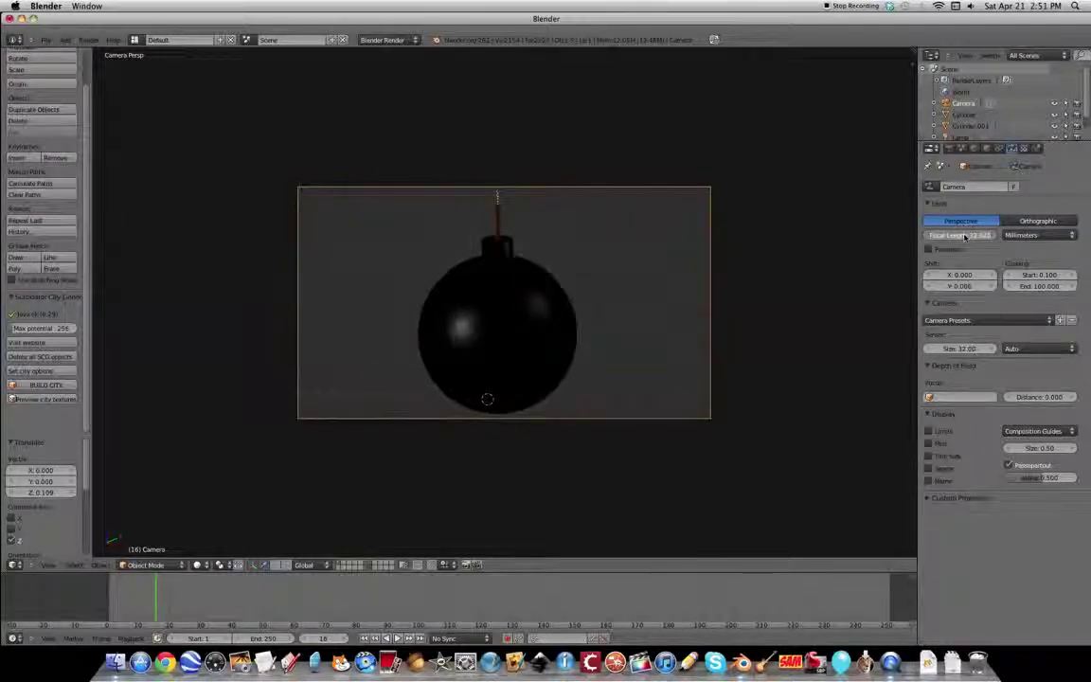
pyautogui.click(965, 238)
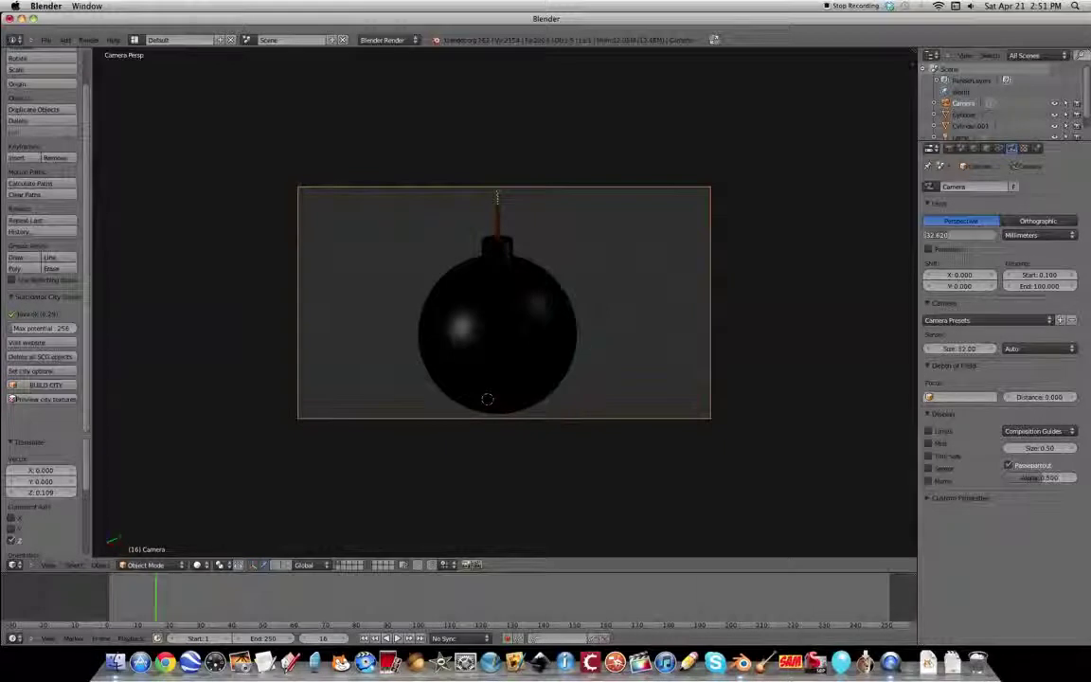
pyautogui.write('32')
pyautogui.press('Return')
pyautogui.hotkey('alt', 'a')
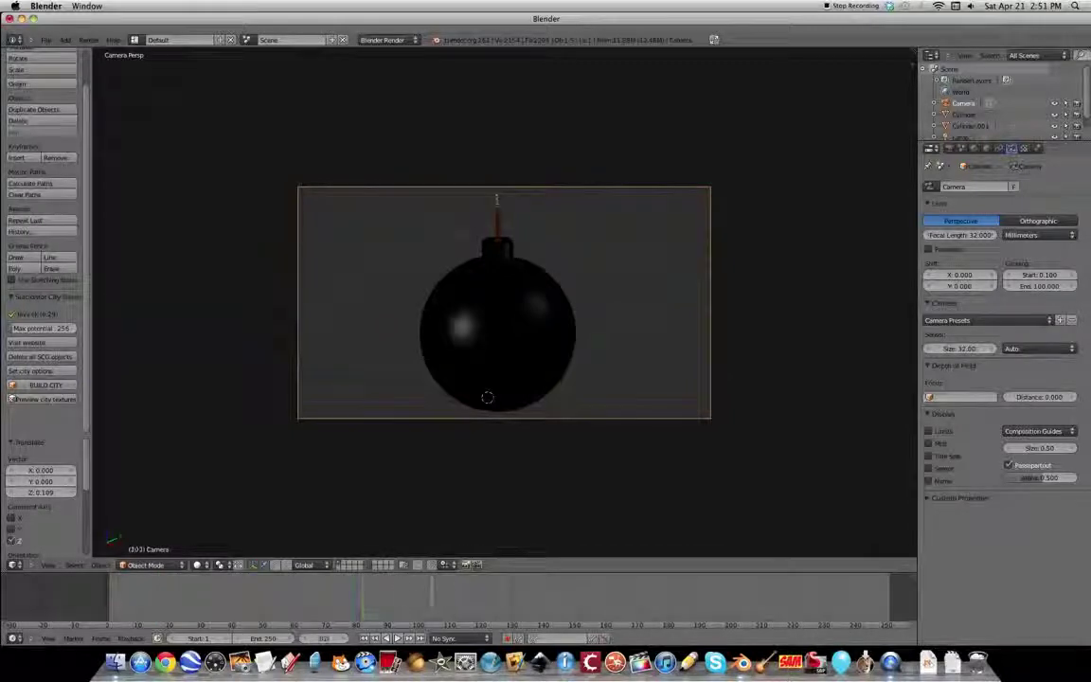
pyautogui.moveTo(376, 607); pyautogui.dragTo(253, 603)
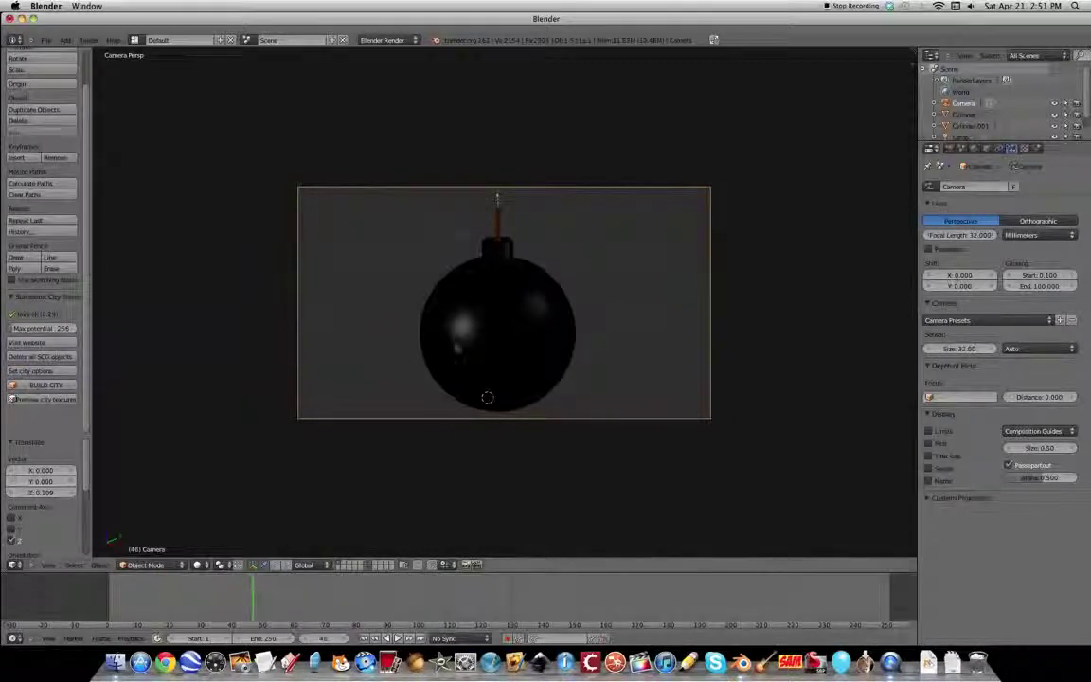
# Select the bomb body, go to frame 100 and add a particle system to the body
pyautogui.rightClick(459, 310)
pyautogui.hscroll(5, 612, 305)
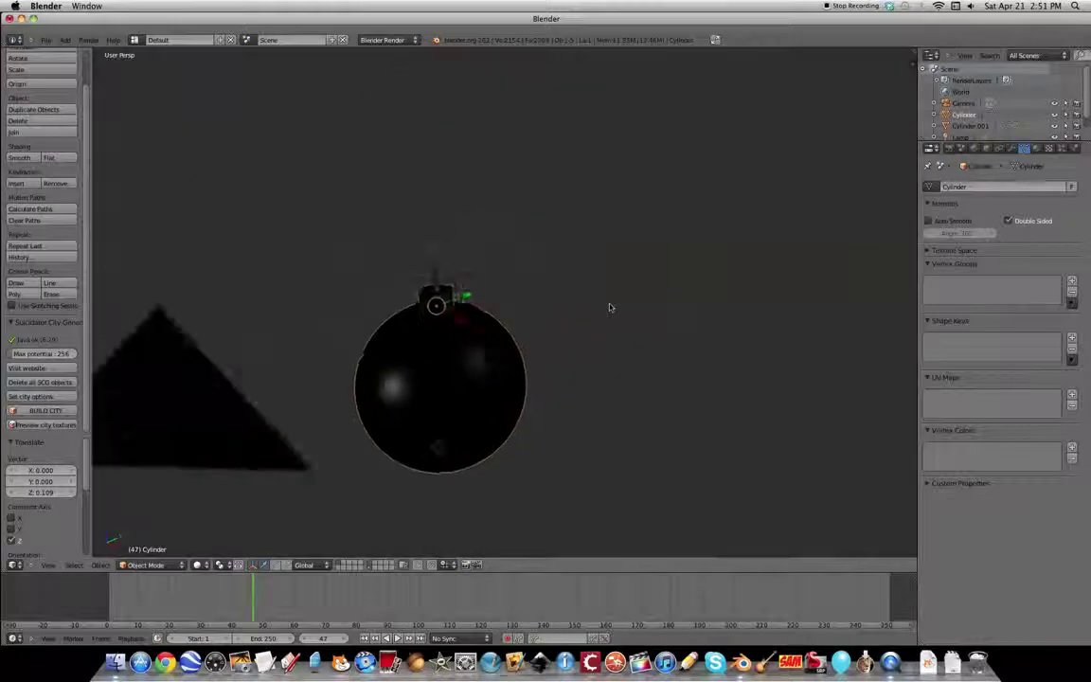
pyautogui.scroll(-3, 609, 306)
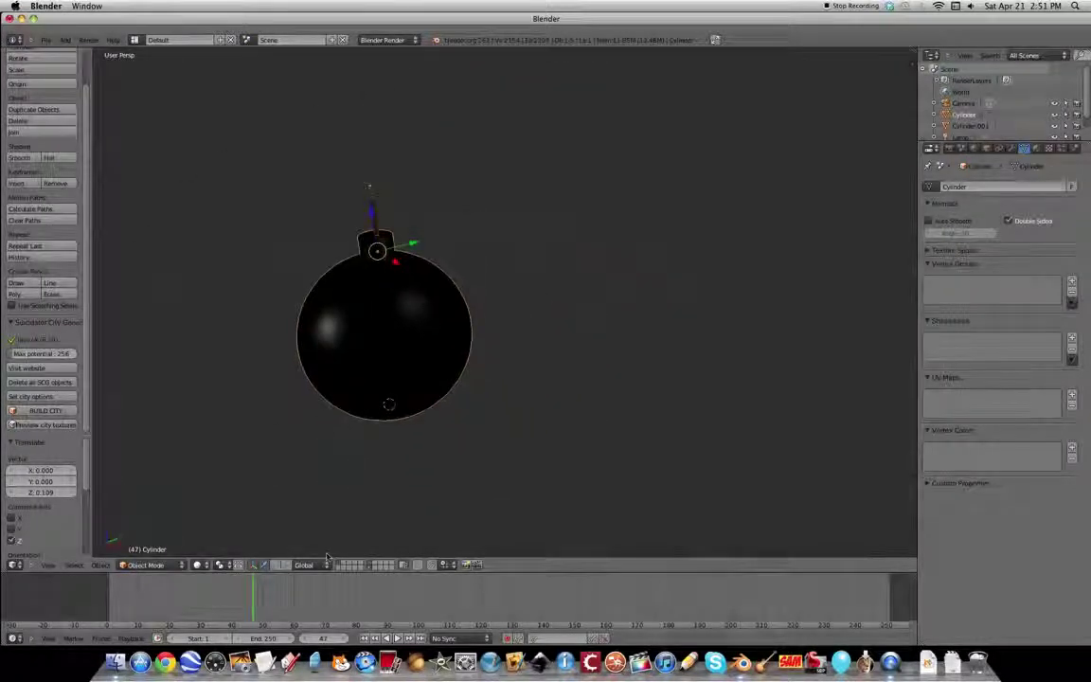
pyautogui.click(420, 600)
pyautogui.click(420, 603)
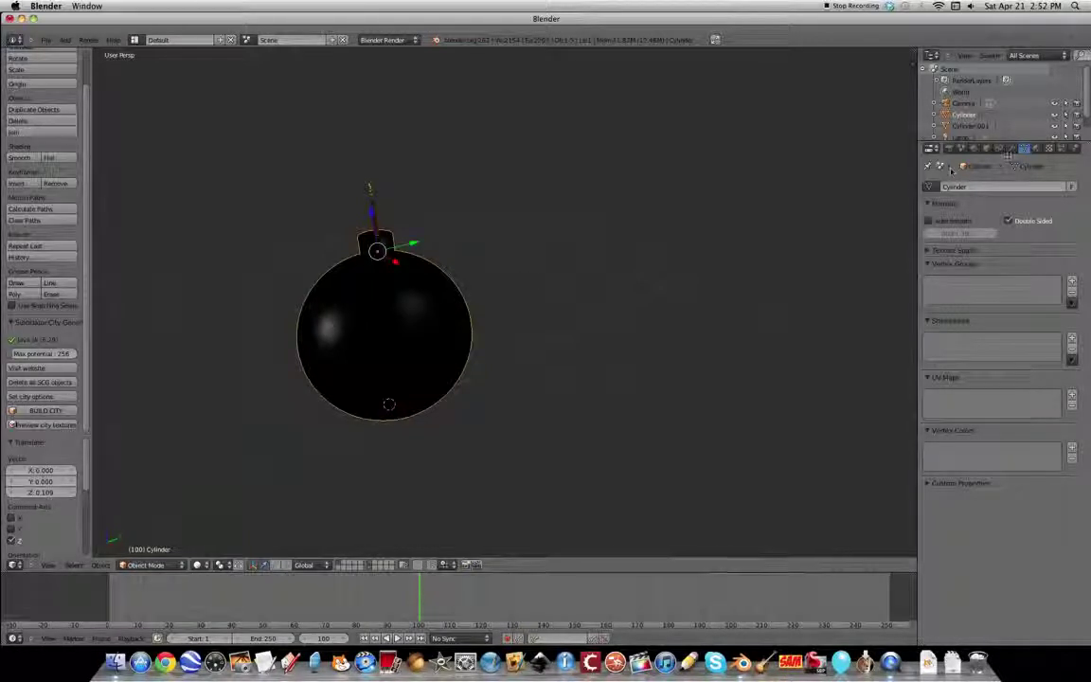
pyautogui.click(1062, 149)
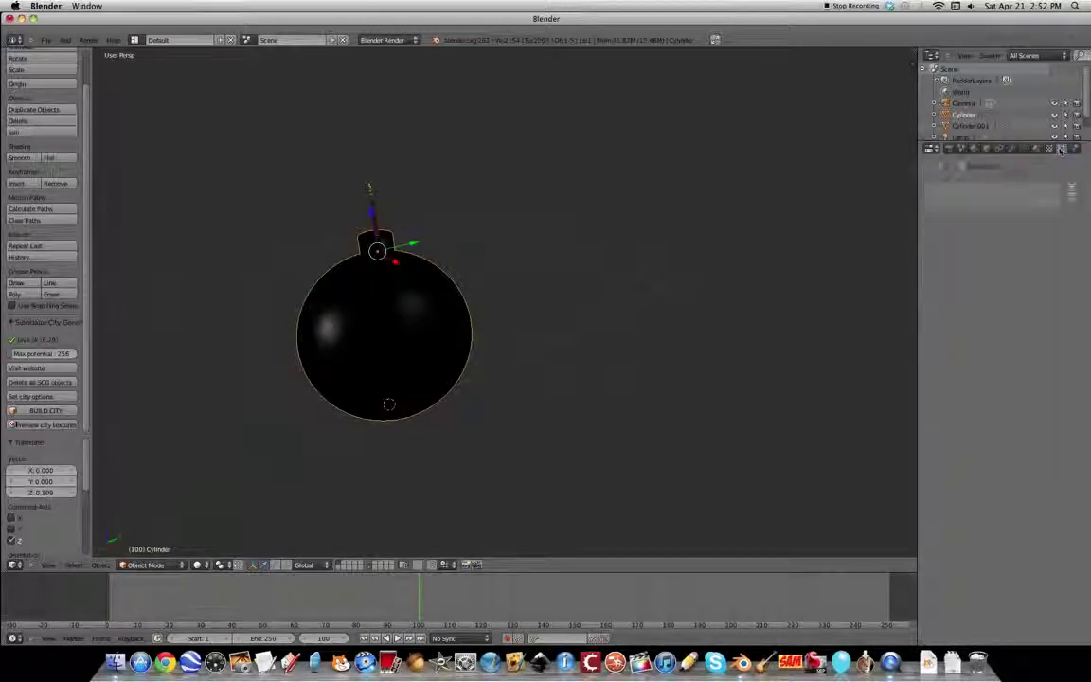
pyautogui.click(1072, 189)
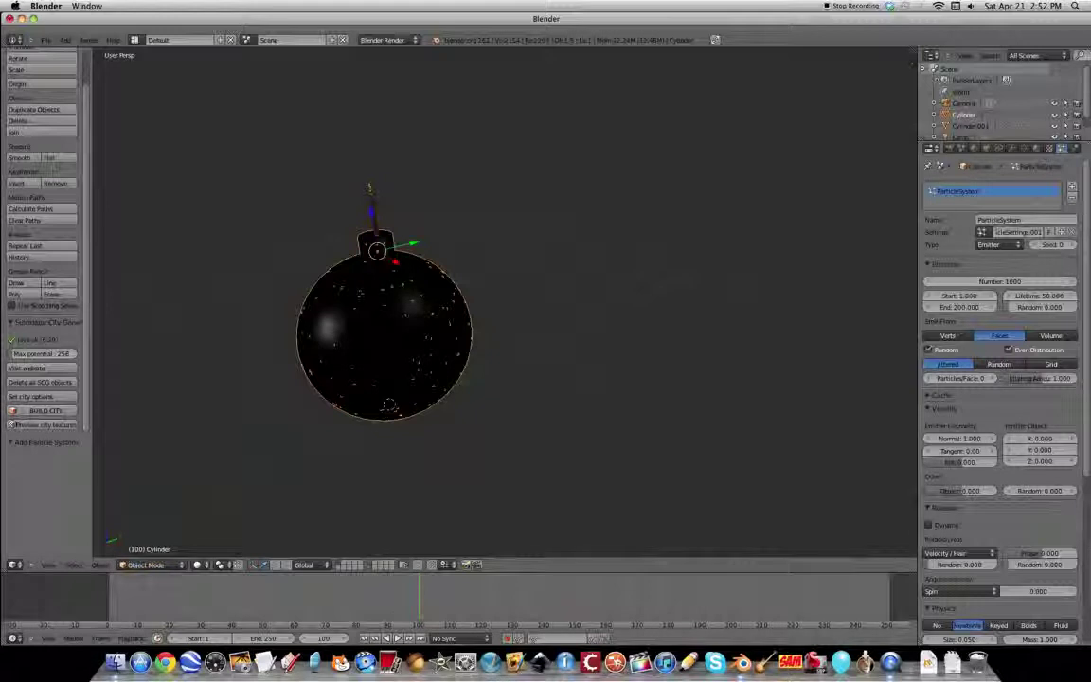
# Set the bomb's particle emission to start at frame 100 and end at frame 110
pyautogui.click(965, 296)
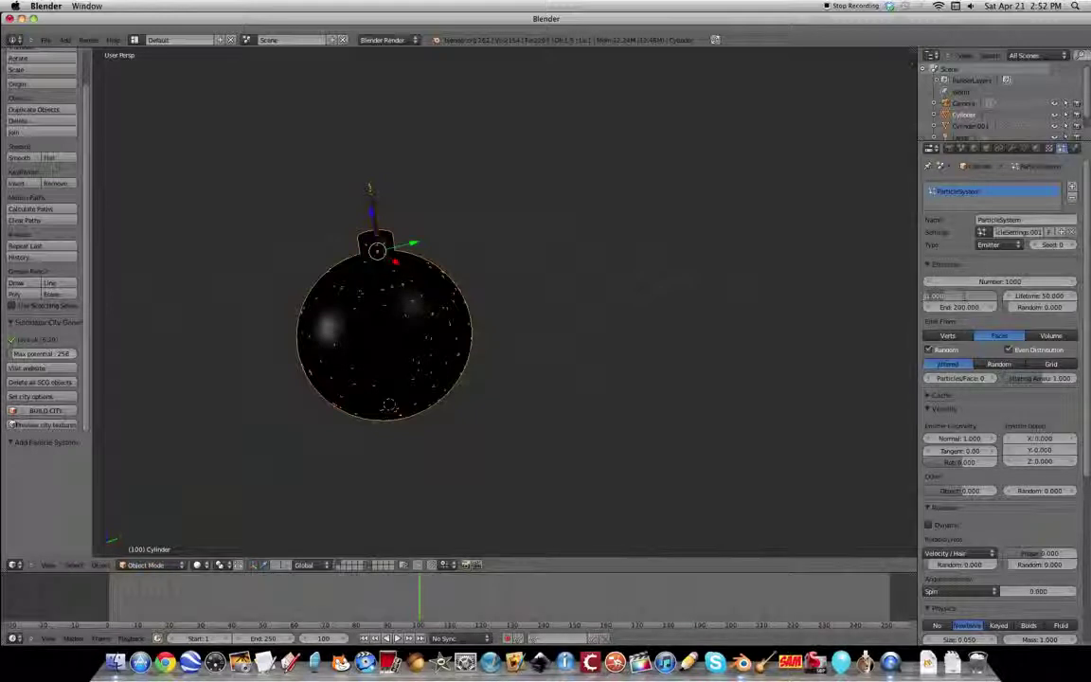
pyautogui.press('BackSpace')
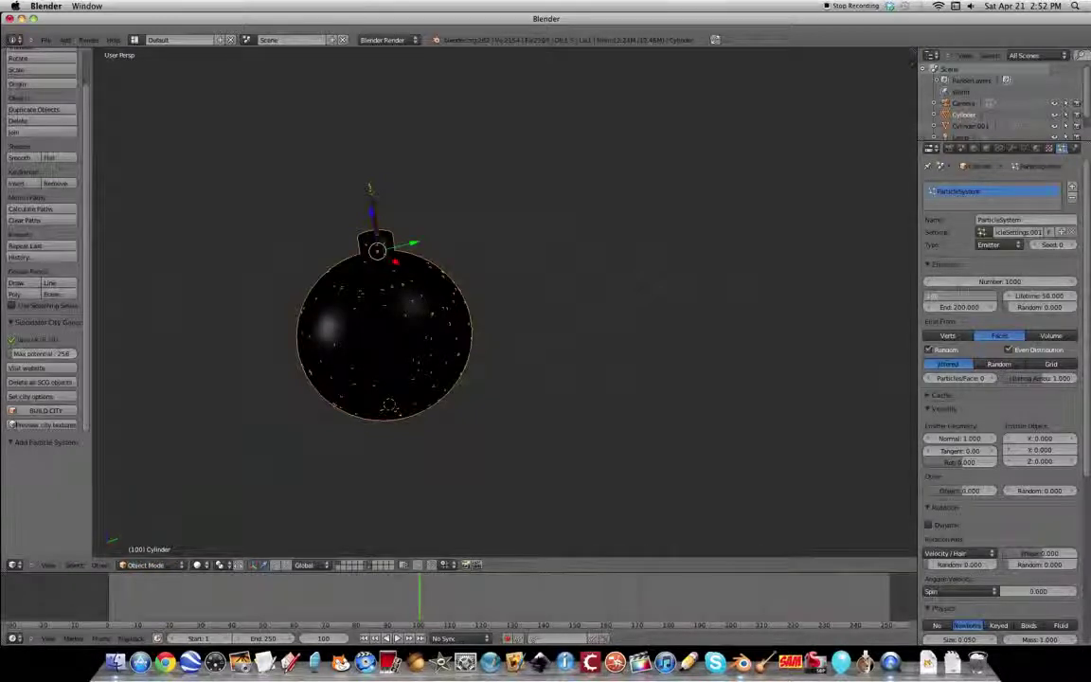
pyautogui.press('Return')
pyautogui.click(958, 309)
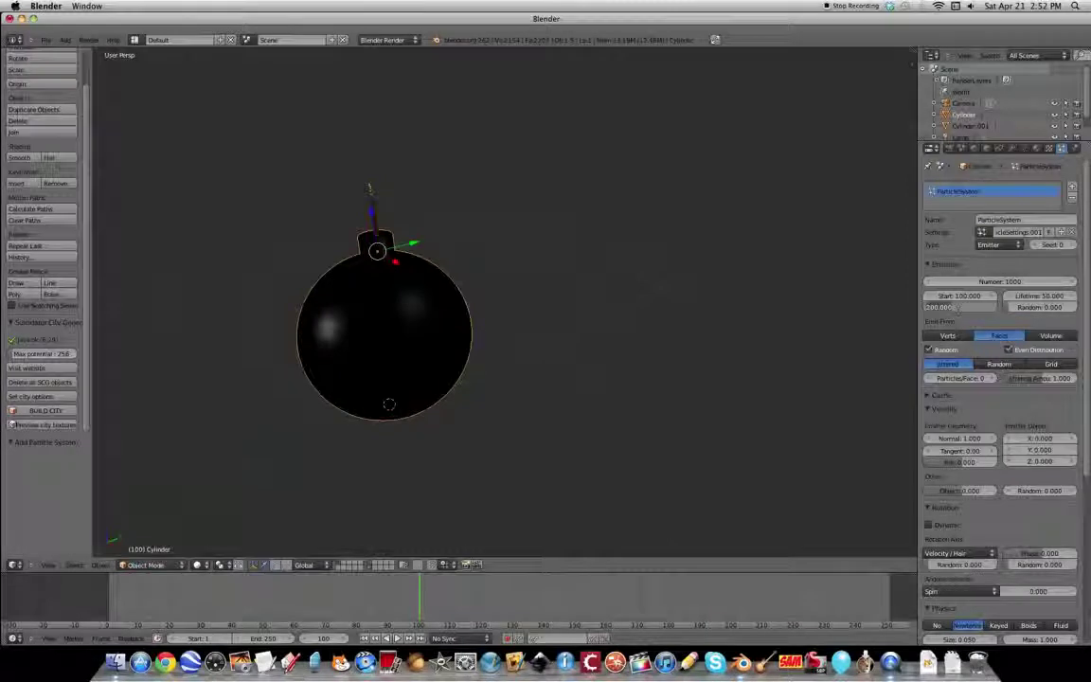
pyautogui.press('BackSpace')
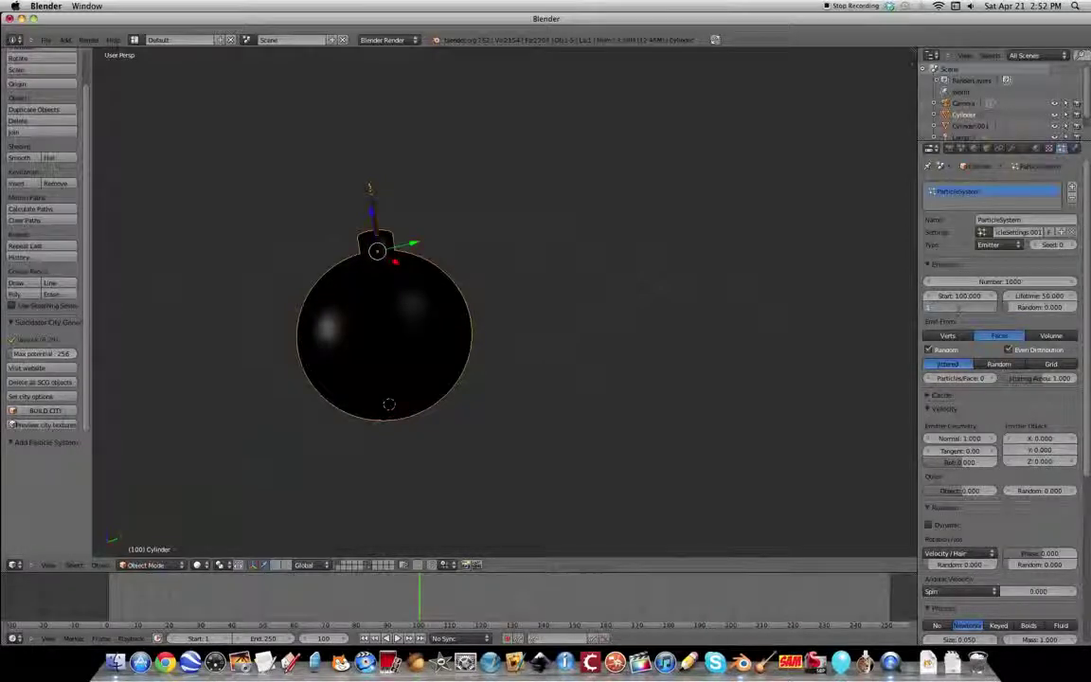
pyautogui.write('110')
pyautogui.press('Return')
# Play the animation from just before frame 100 to preview the bomb's particle burst, and return to frame 99
pyautogui.moveTo(424, 594); pyautogui.dragTo(397, 597)
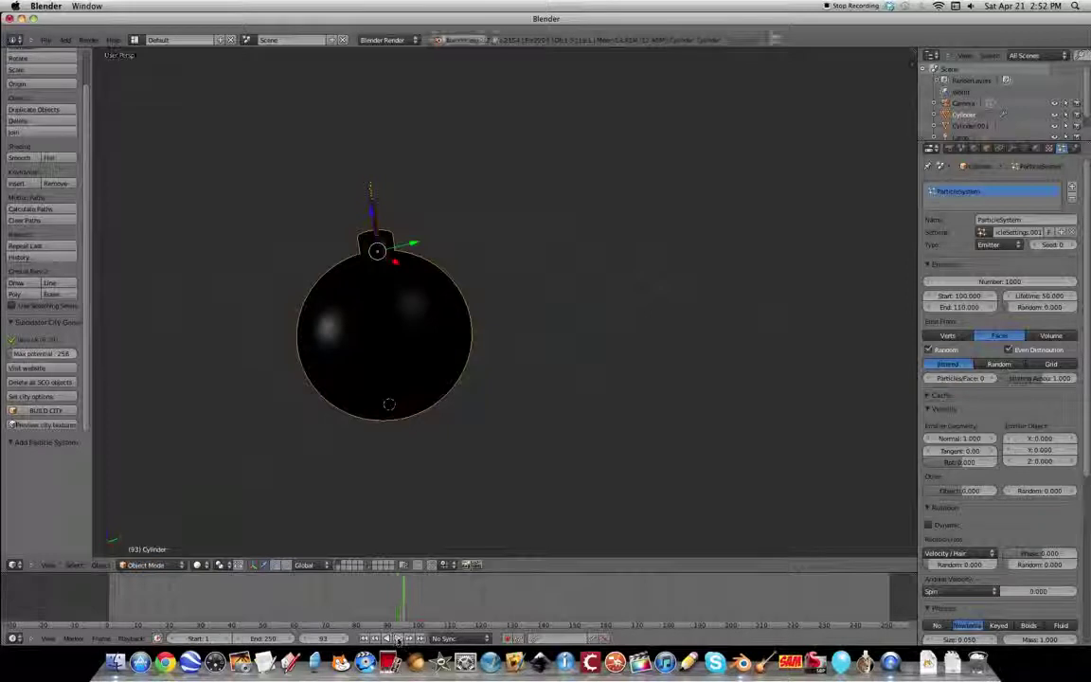
pyautogui.click(398, 638)
pyautogui.moveTo(507, 603); pyautogui.dragTo(415, 610)
pyautogui.scroll(-3, 1001, 427)
pyautogui.scroll(-1, 985, 426)
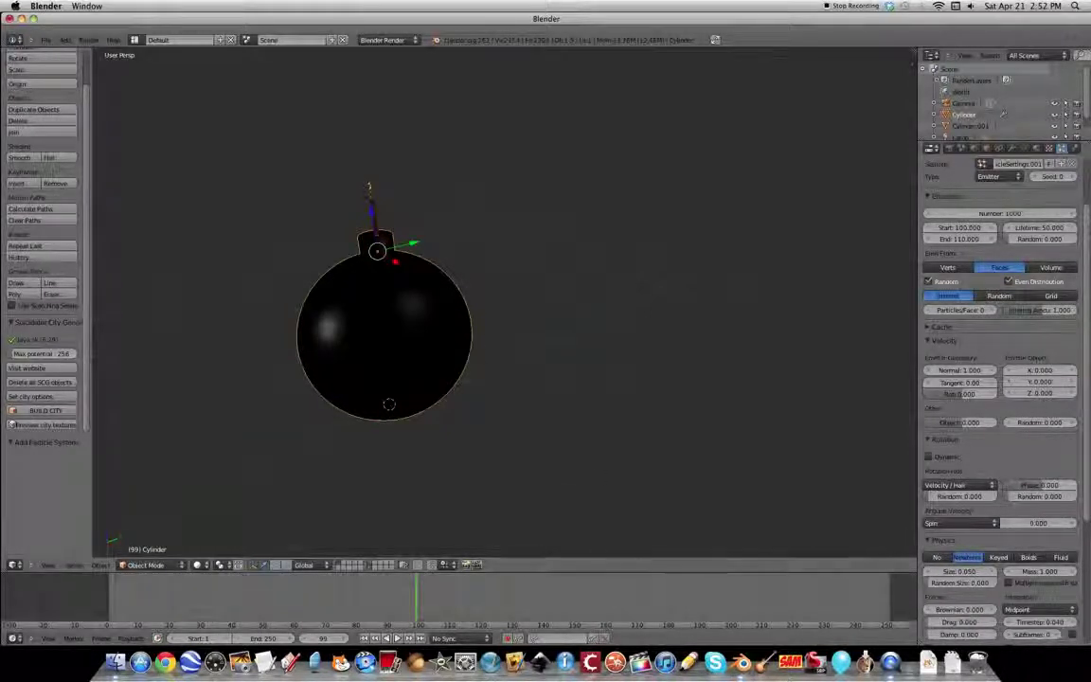
# Enable dynamic rotation for the bomb's particles and set their normal emission velocity to 5
pyautogui.scroll(-2, 1004, 488)
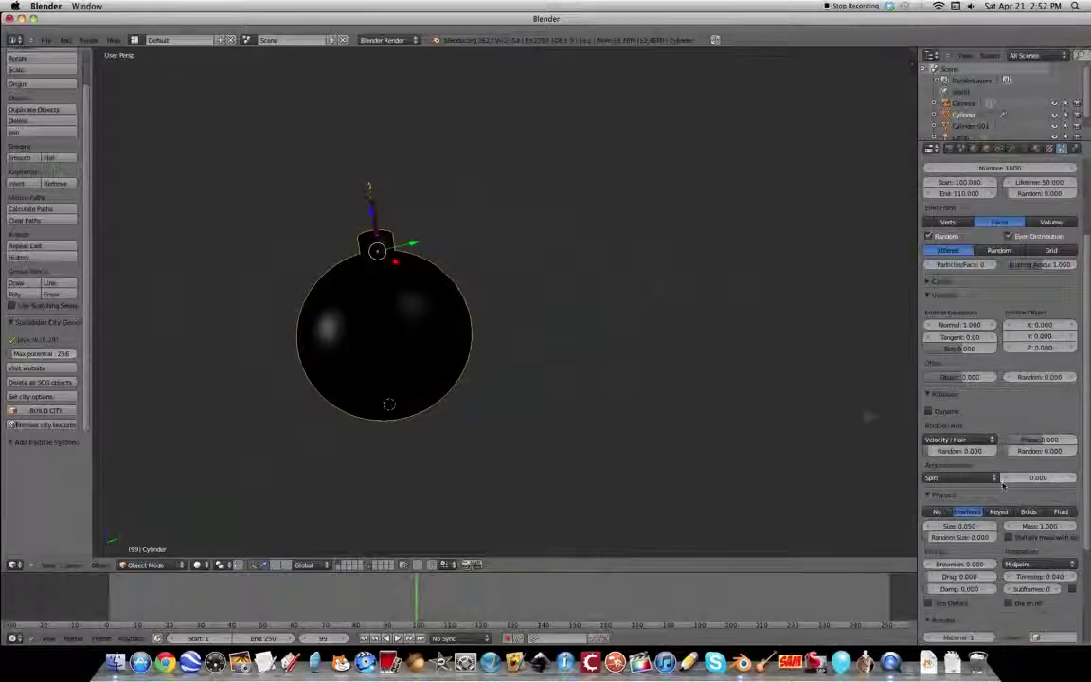
pyautogui.click(928, 411)
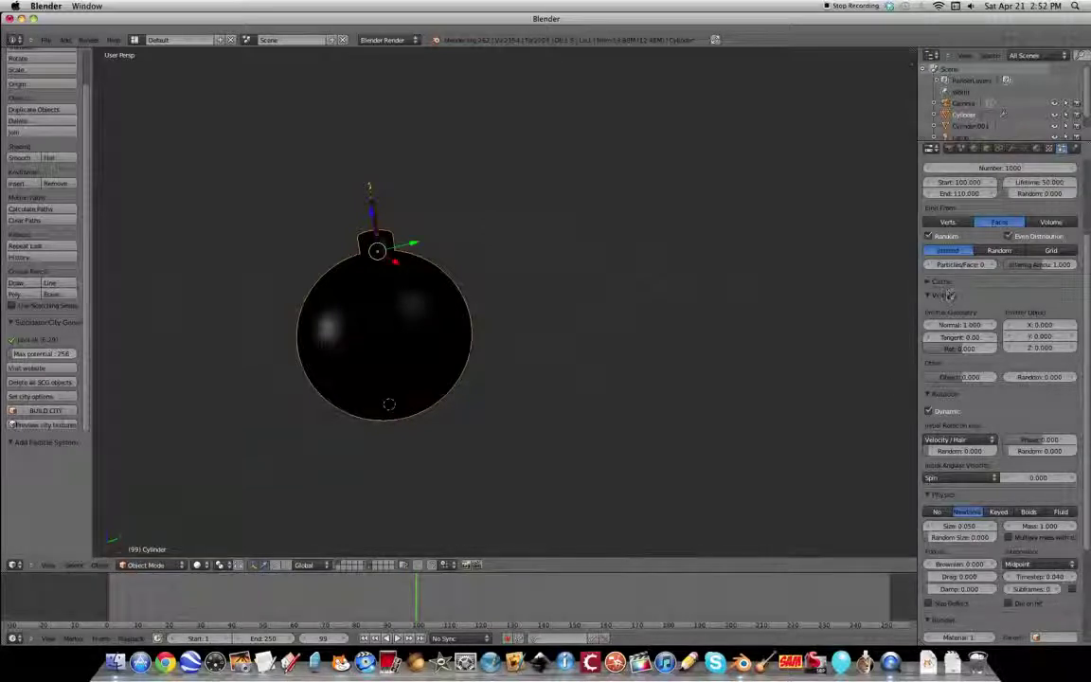
pyautogui.doubleClick(959, 325)
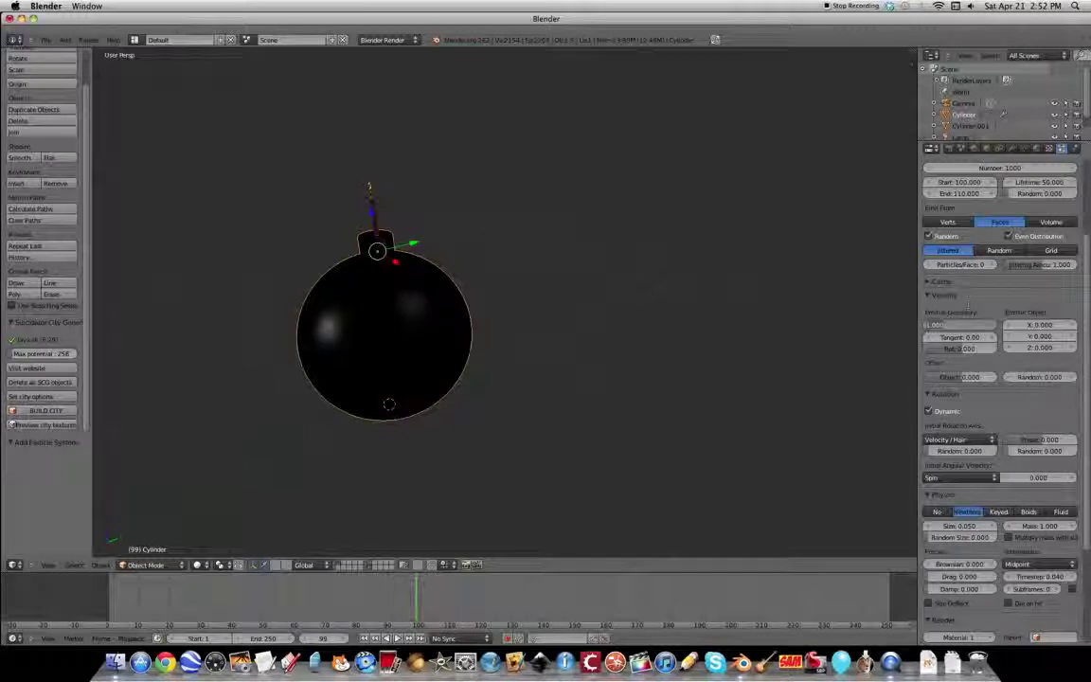
pyautogui.write('5')
pyautogui.press('Return')
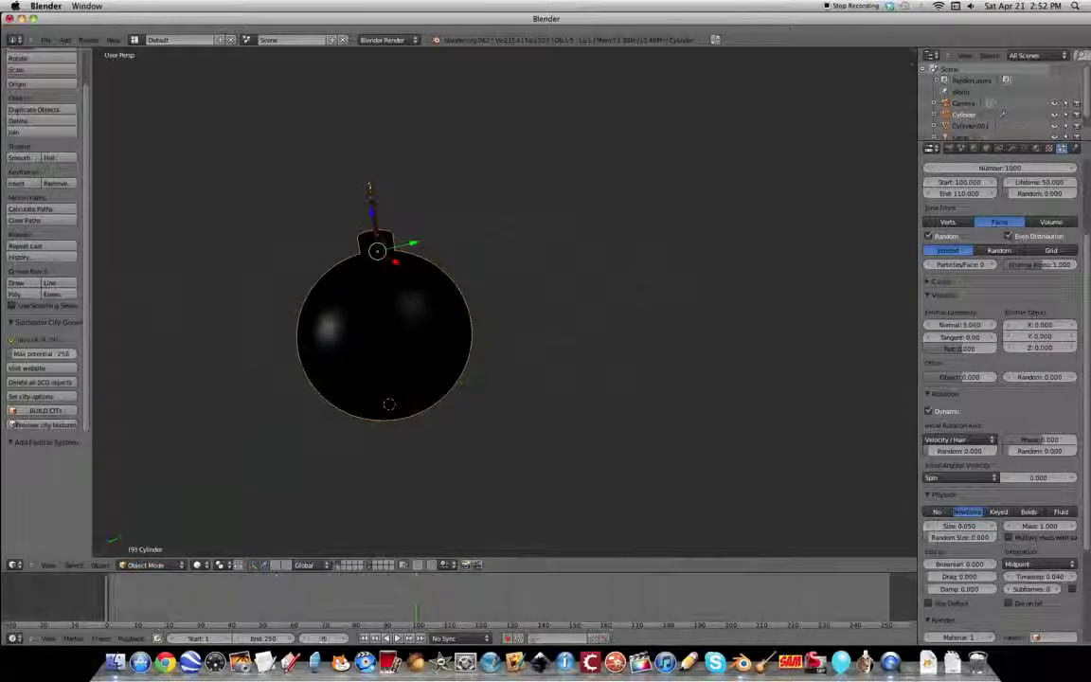
# Play the animation from about frame 90 to preview the faster particle burst, and go to frame 103
pyautogui.click(388, 611)
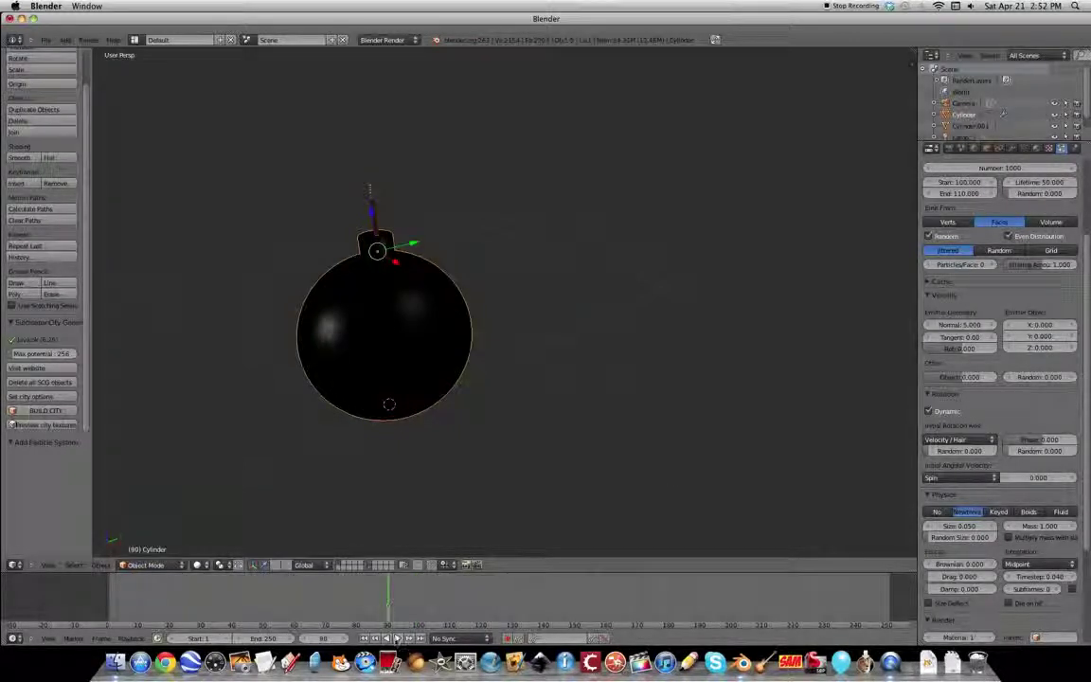
pyautogui.click(397, 638)
pyautogui.moveTo(446, 597)
pyautogui.mouseDown()
pyautogui.moveTo(414, 597)
pyautogui.moveTo(429, 597)
pyautogui.mouseUp()
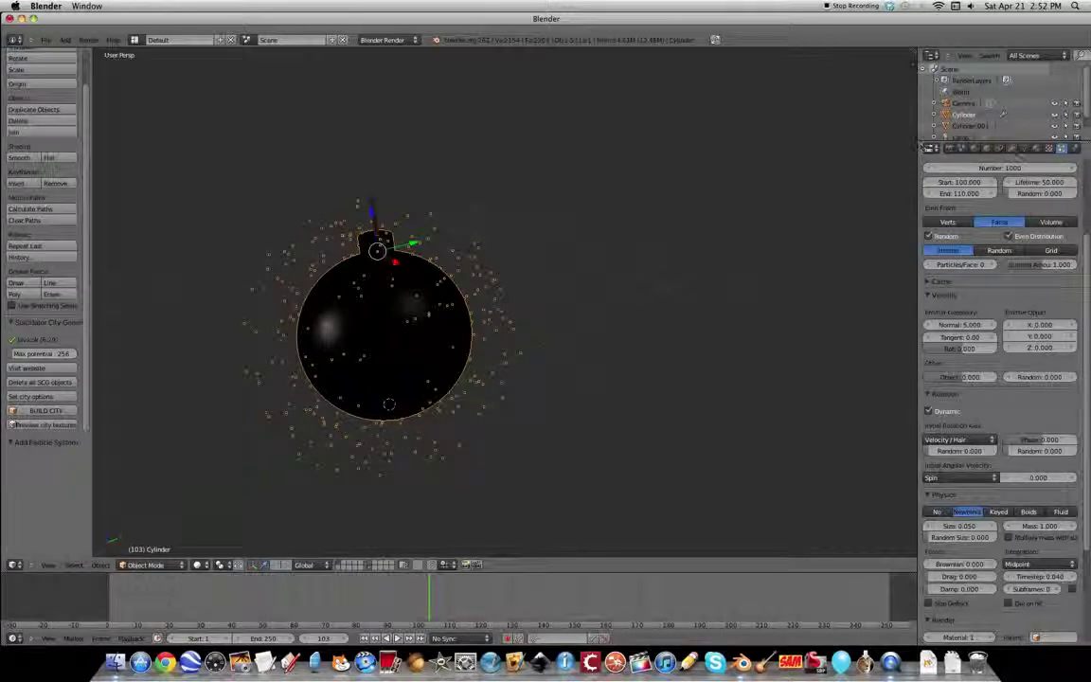
# Add an Explode modifier to the bomb body
pyautogui.click(1013, 149)
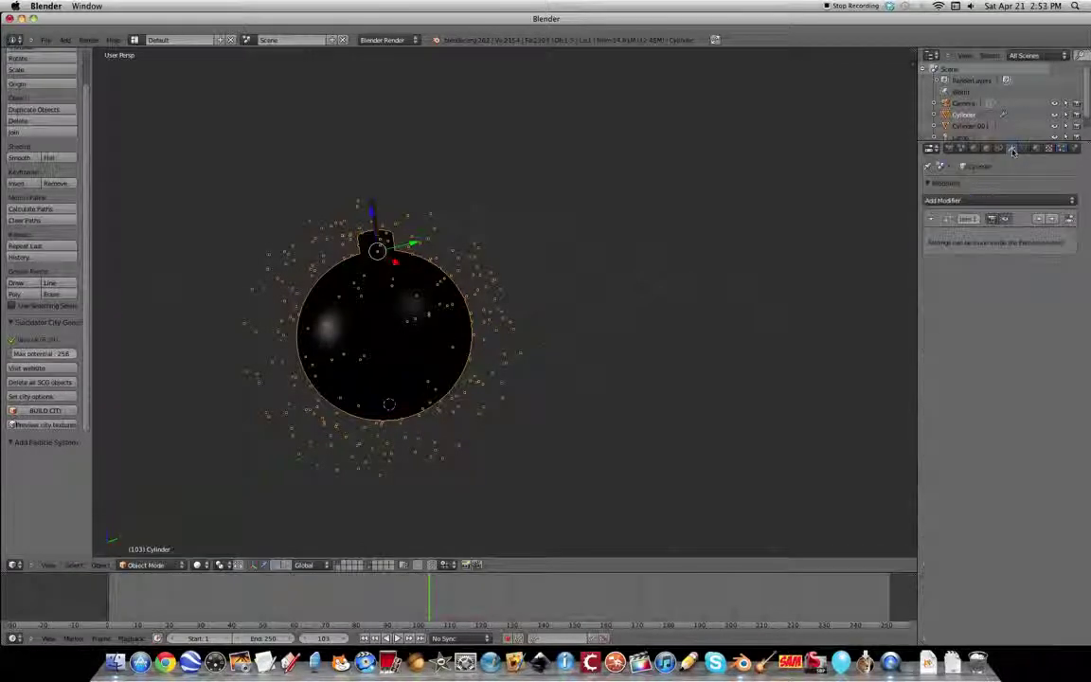
pyautogui.click(991, 201)
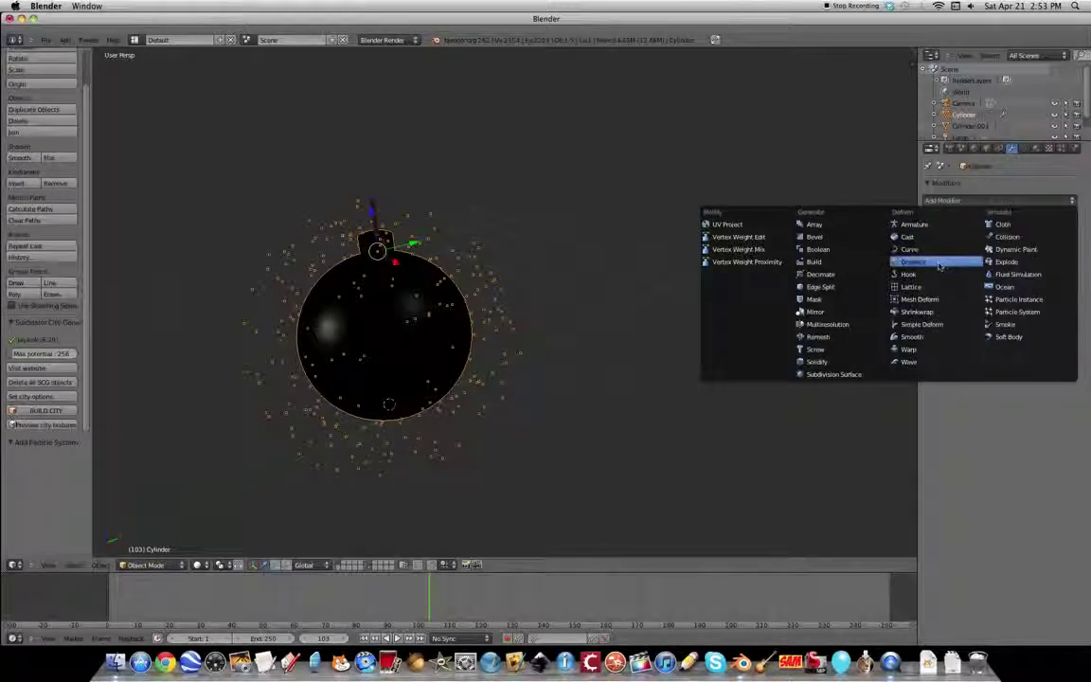
pyautogui.click(1018, 262)
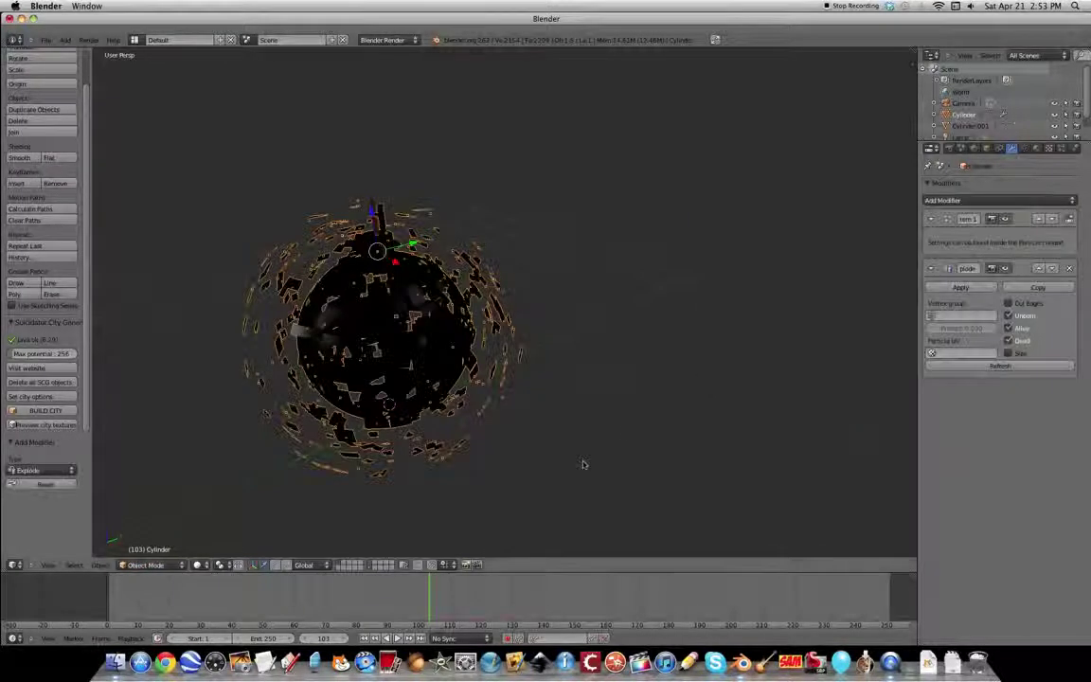
# Play the animation twice from just before frame 100 to preview the bomb breaking apart, and return to frame 96
pyautogui.moveTo(416, 584); pyautogui.dragTo(395, 587)
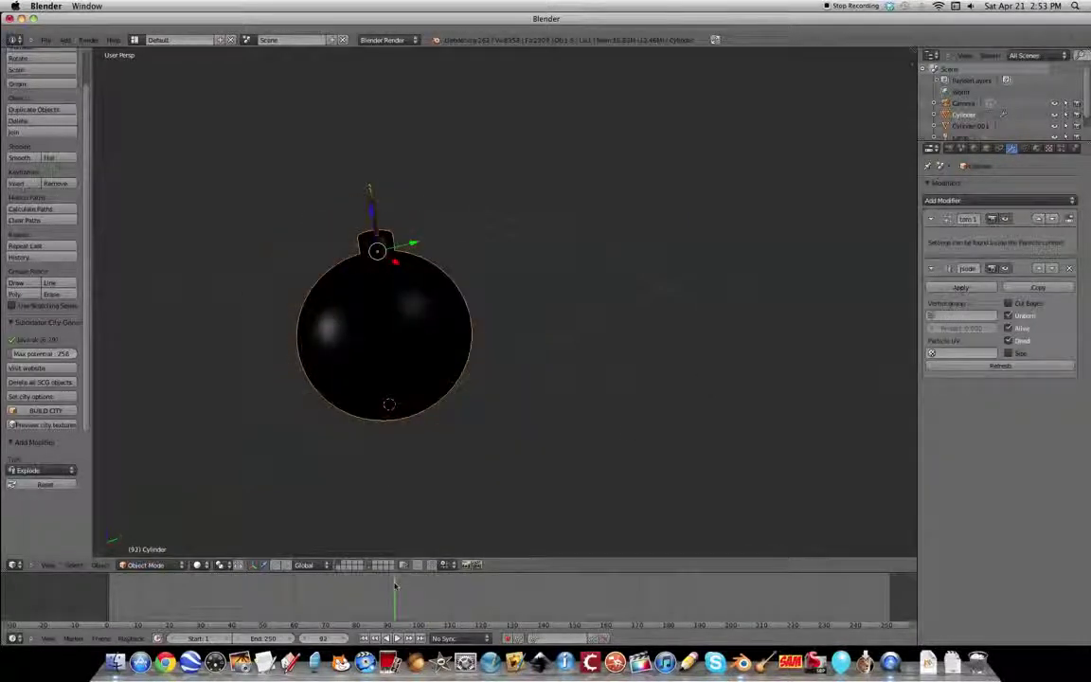
pyautogui.hotkey('alt', 'a')
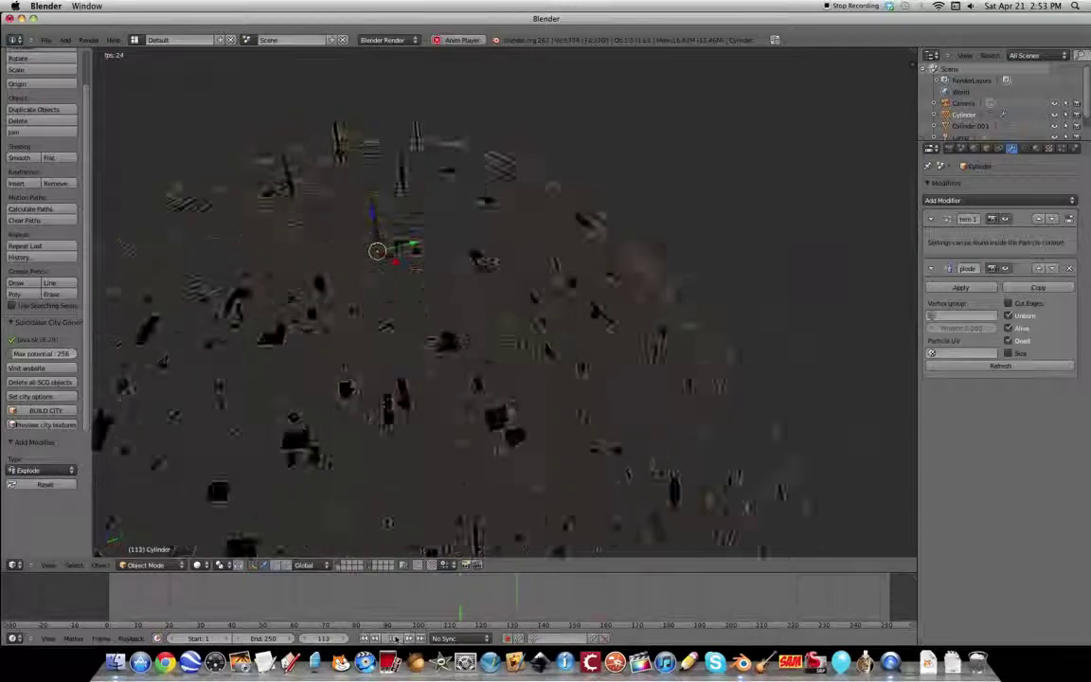
pyautogui.click(397, 640)
pyautogui.moveTo(523, 598); pyautogui.dragTo(385, 597)
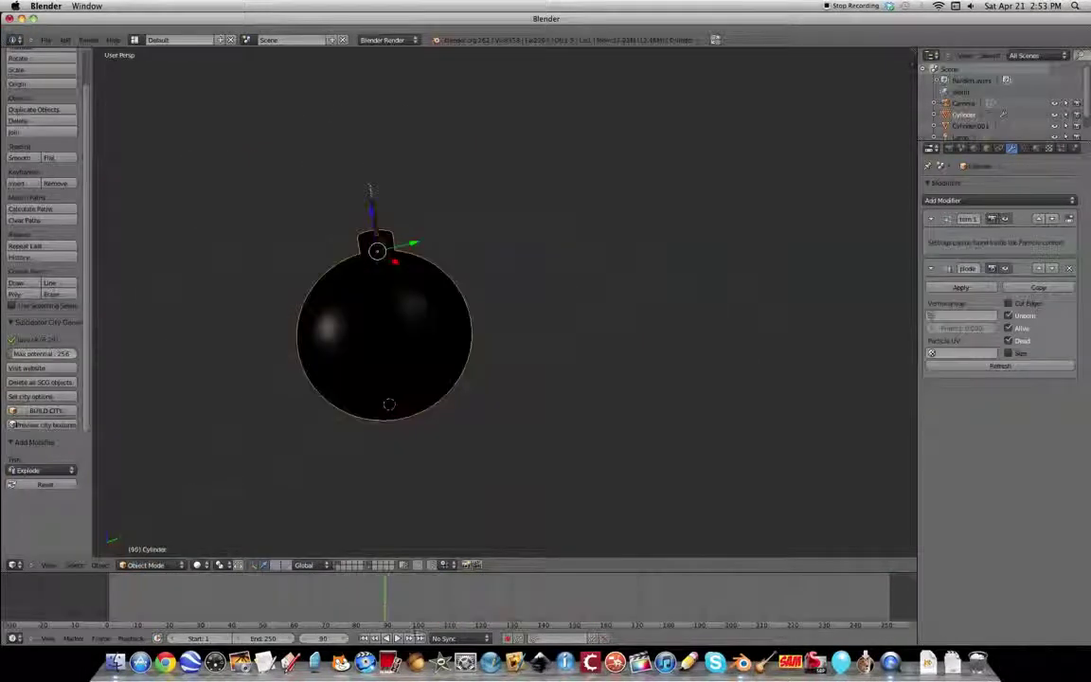
pyautogui.click(400, 639)
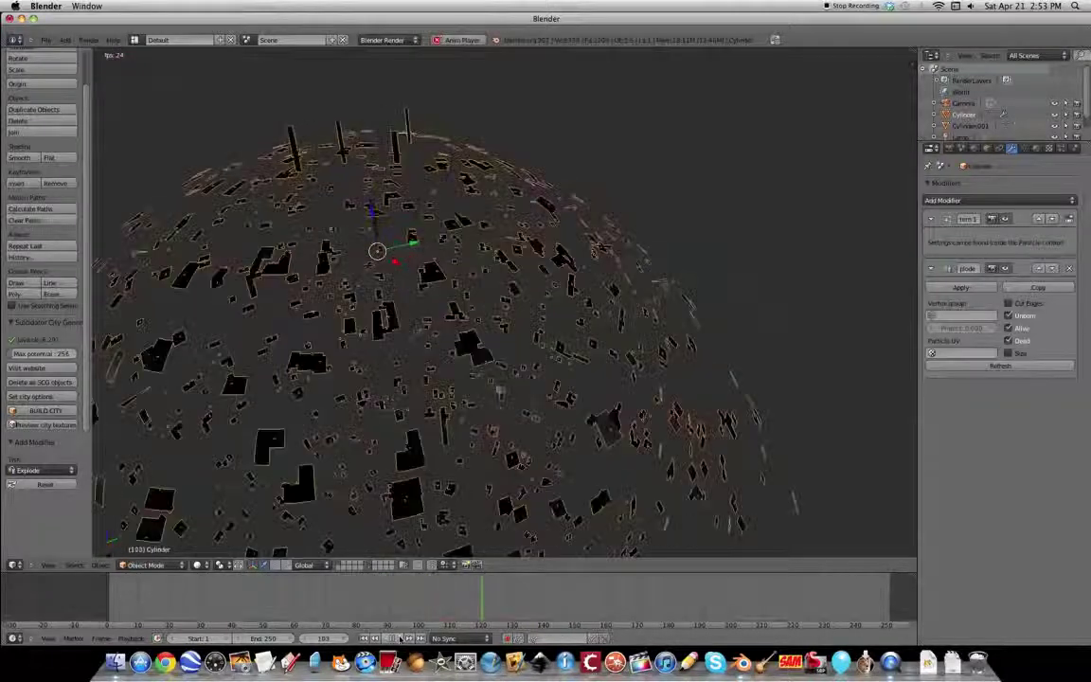
pyautogui.click(399, 638)
pyautogui.moveTo(516, 597); pyautogui.dragTo(405, 597)
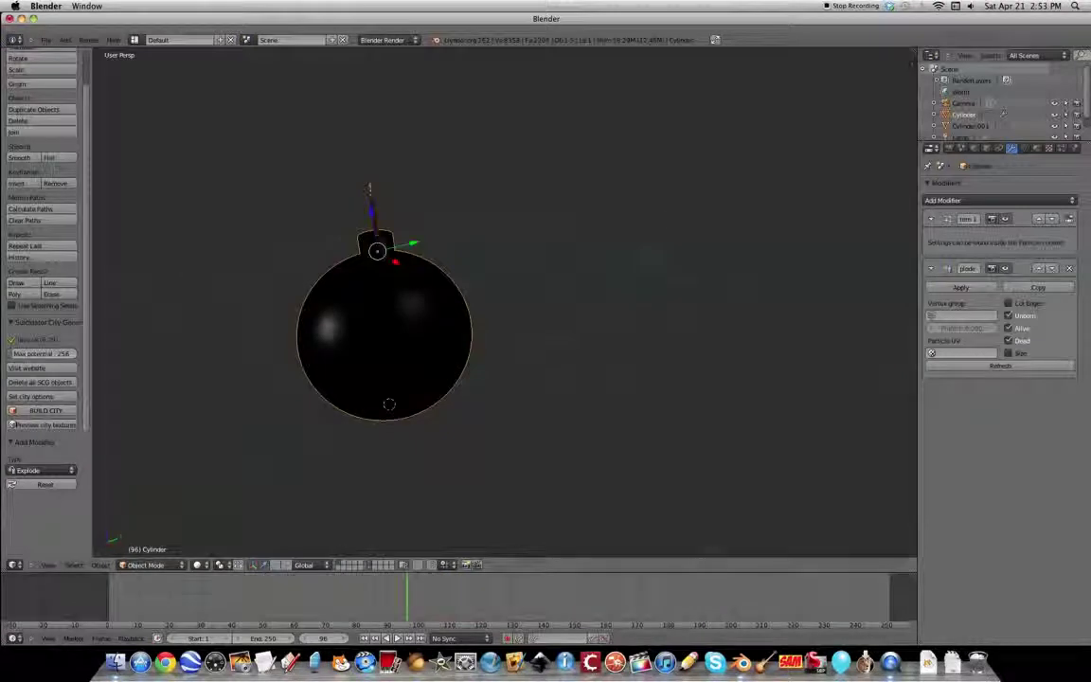
# Set the bomb particles' Brownian force to 5 and their drag to 0.3
pyautogui.click(1061, 149)
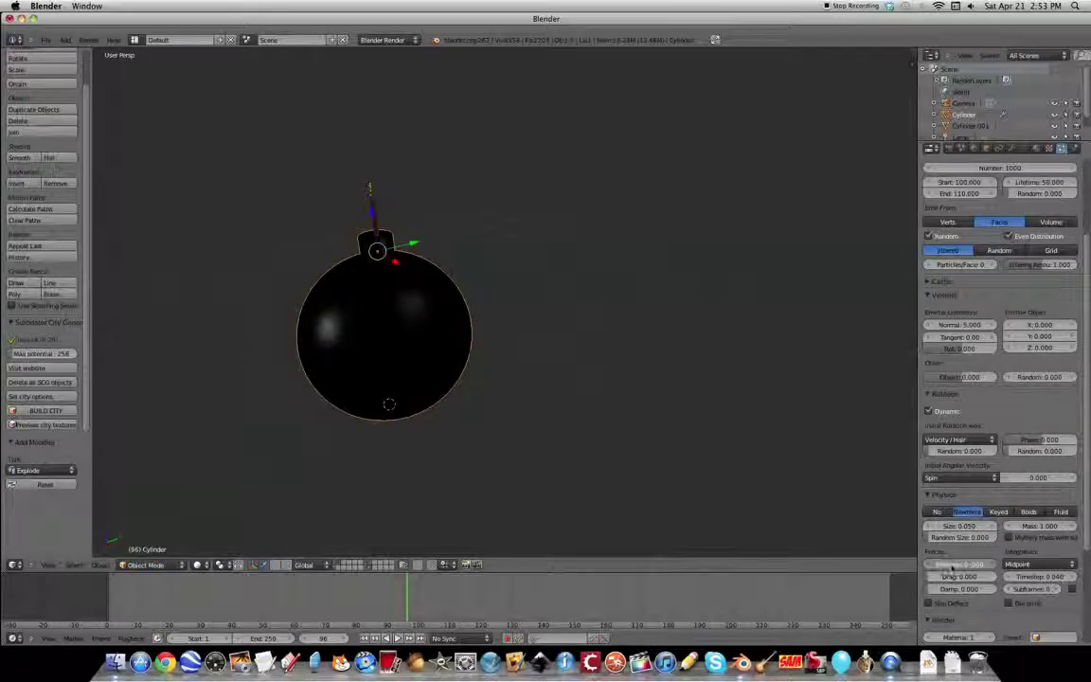
pyautogui.click(964, 564)
pyautogui.write('5')
pyautogui.press('Return')
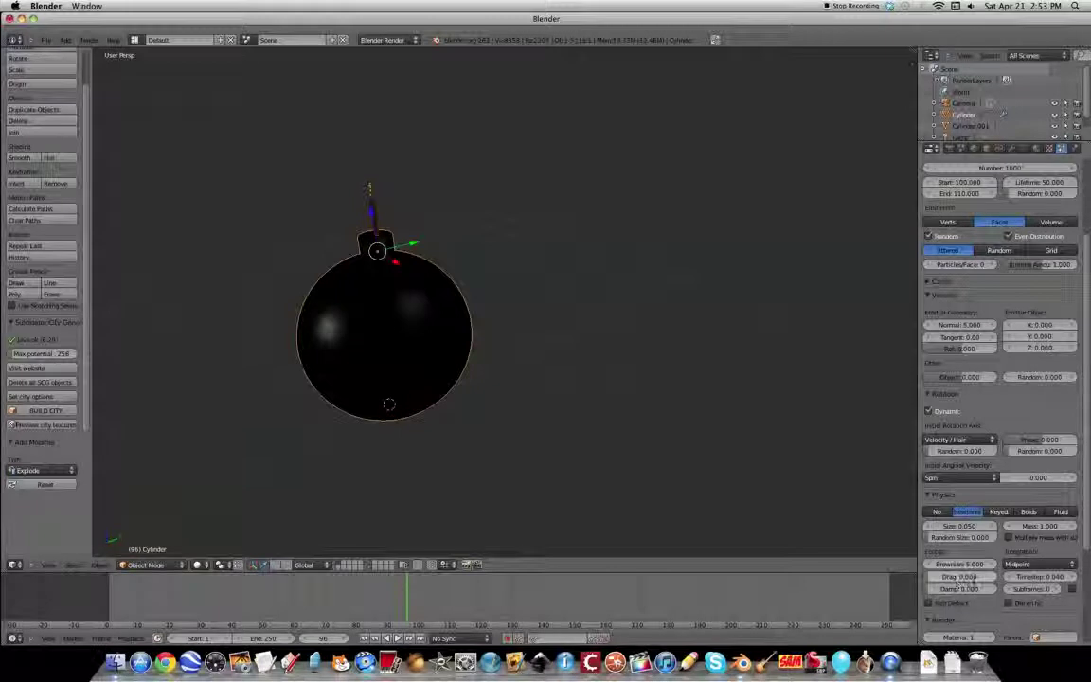
pyautogui.click(963, 577)
pyautogui.press('BackSpace')
pyautogui.write('0.3')
pyautogui.press('Return')
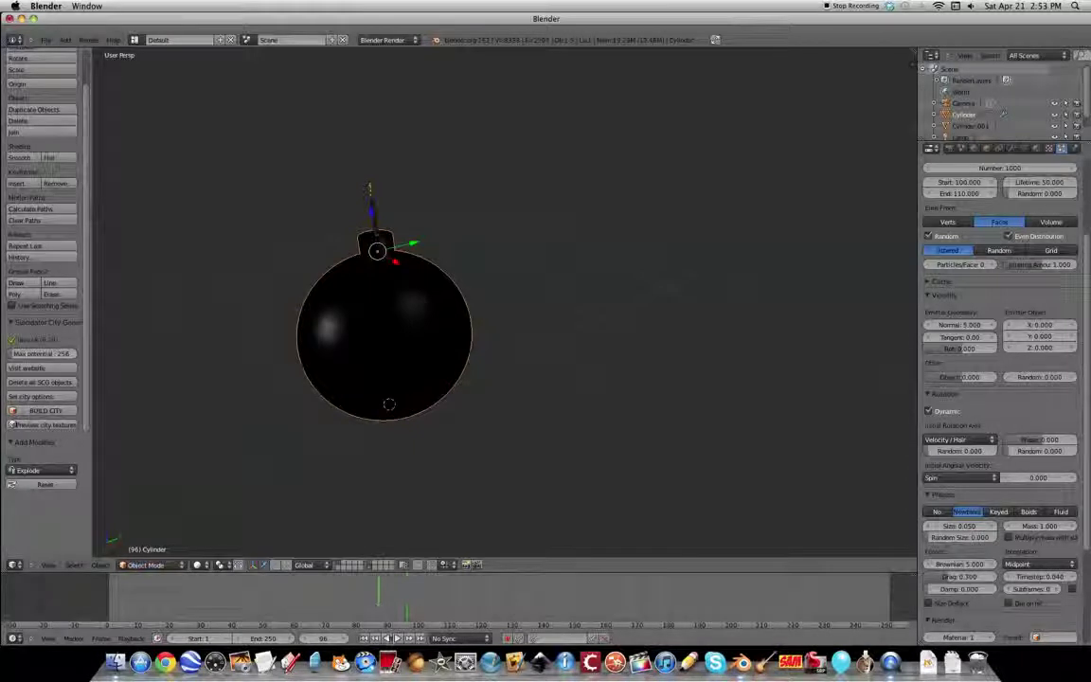
# Play the animation to preview the explosion with the Brownian and drag forces, and return to frame 99
pyautogui.click(396, 639)
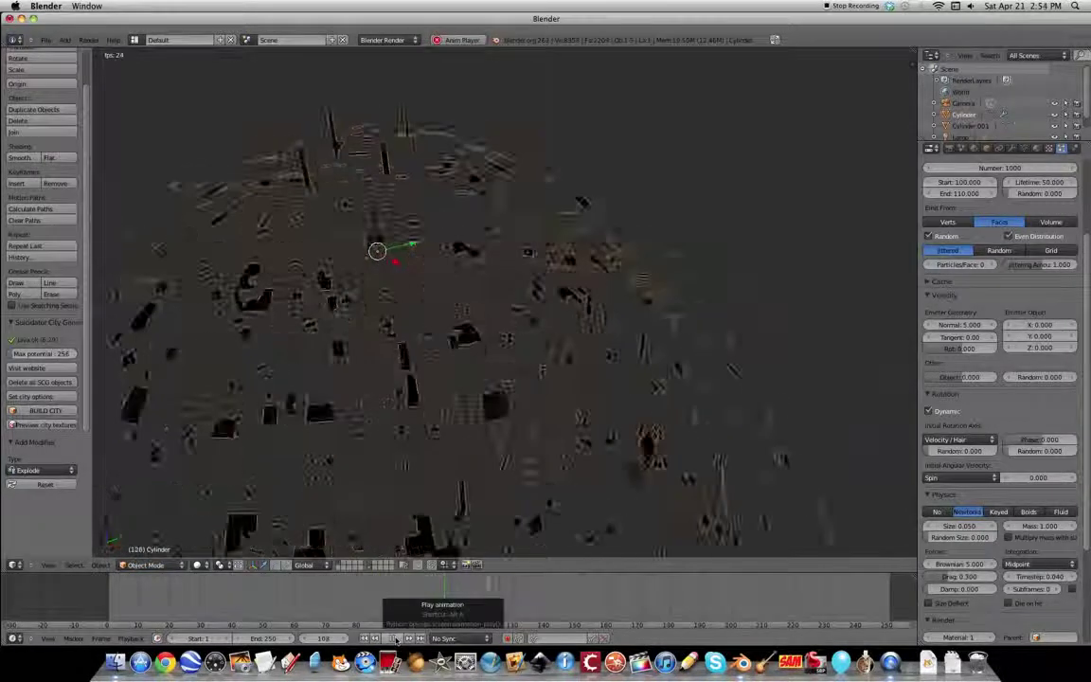
pyautogui.click(396, 639)
pyautogui.moveTo(479, 614); pyautogui.dragTo(417, 612)
# Set the bomb's particle emission to end at frame 105, play the animation briefly, and return to frame 99
pyautogui.scroll(5, 995, 284)
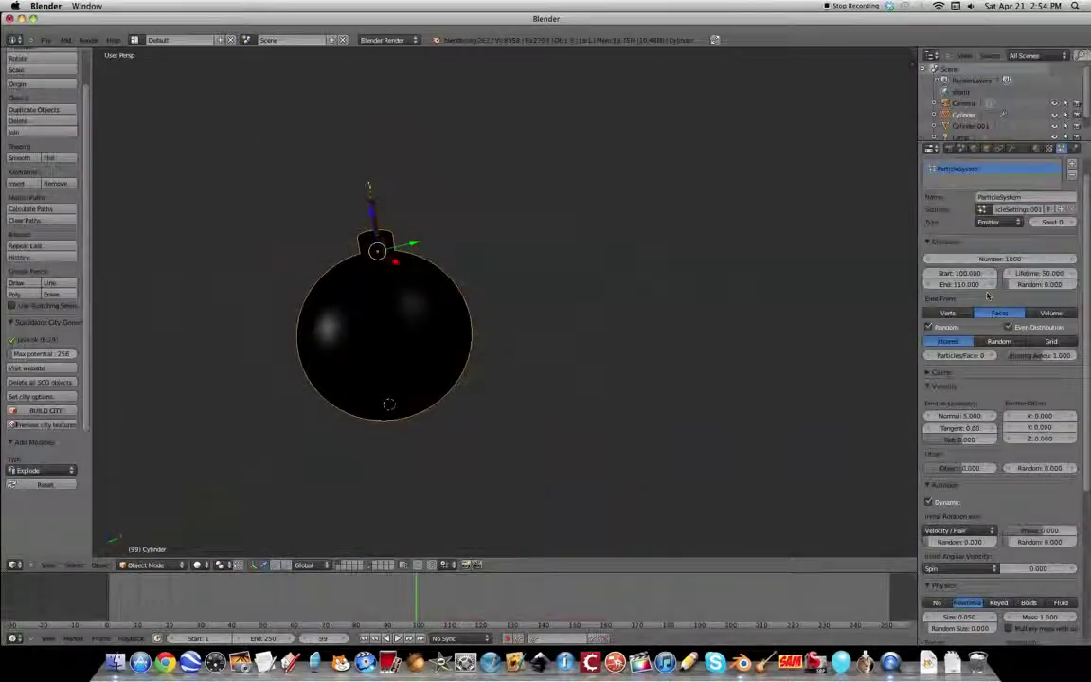
pyautogui.click(960, 284)
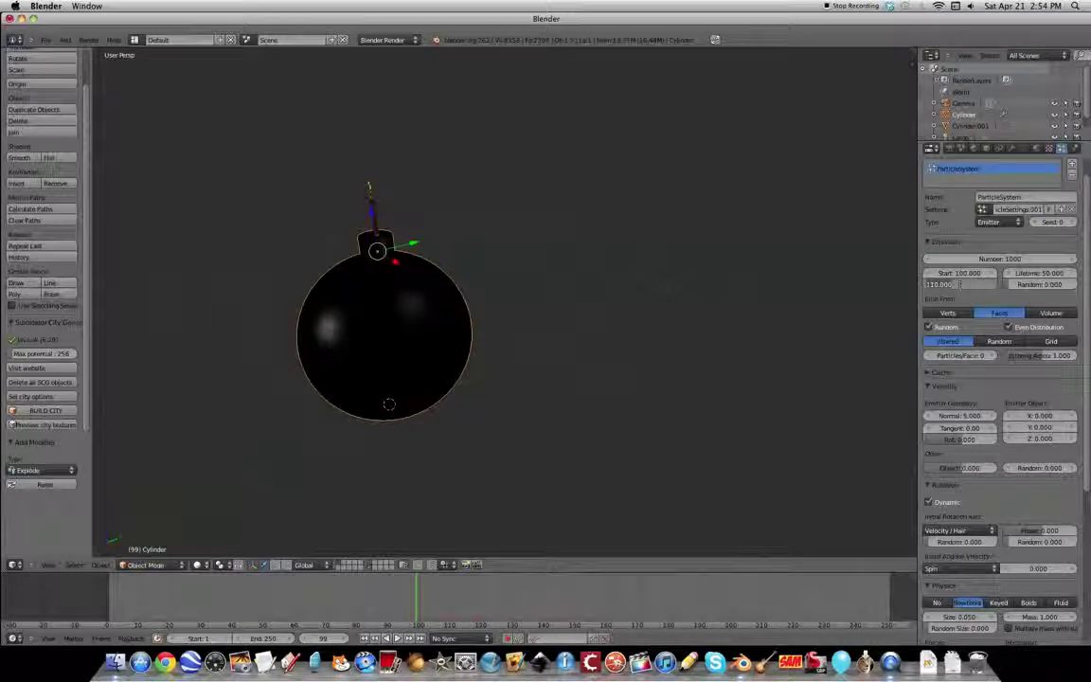
pyautogui.press('Return')
pyautogui.click(400, 638)
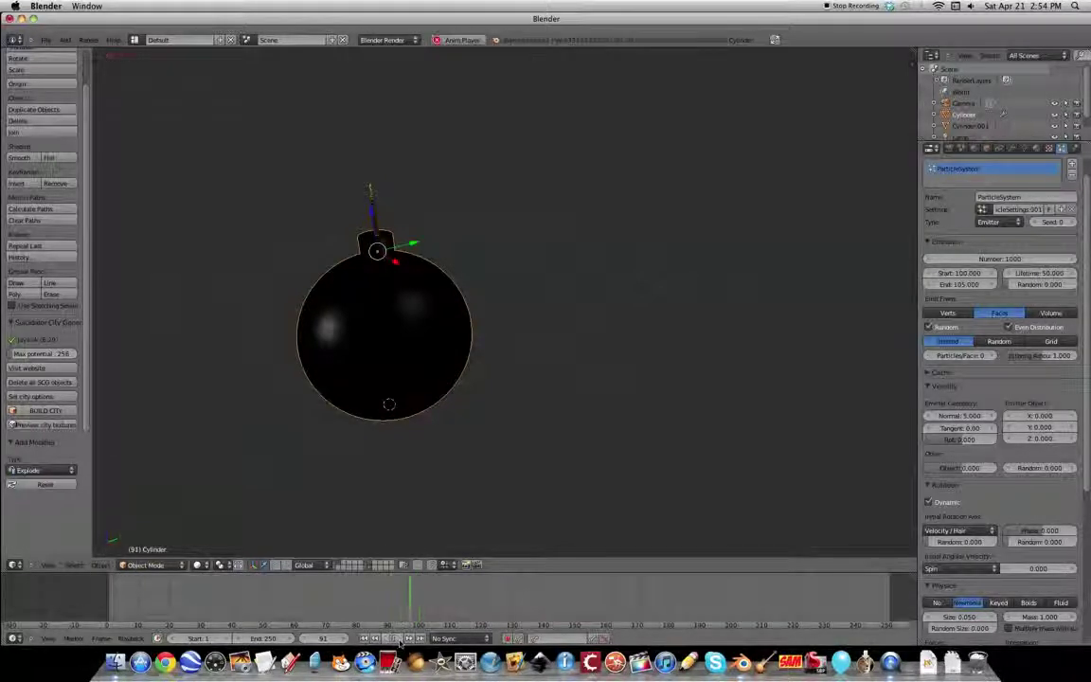
pyautogui.click(400, 638)
pyautogui.moveTo(424, 607); pyautogui.dragTo(416, 606)
# Add a grid mesh at the bomb's base with 50 X and 50 Y subdivisions
pyautogui.moveTo(471, 368); pyautogui.dragTo(519, 370, button='middle')
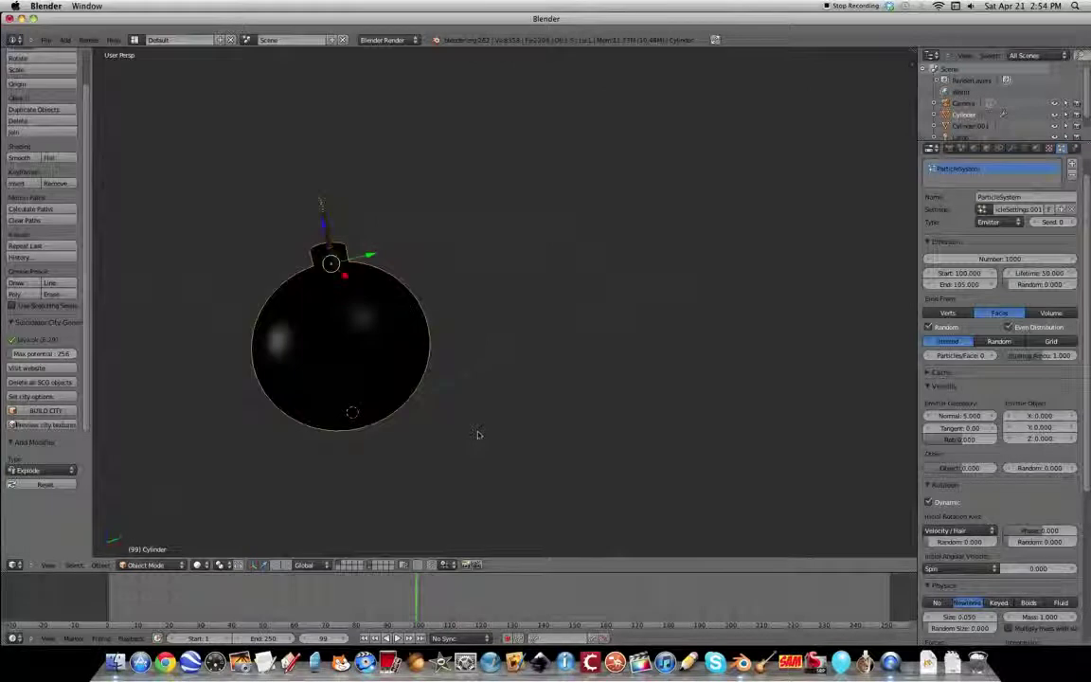
pyautogui.hotkey('shift', 'a')
pyautogui.moveTo(479, 434)
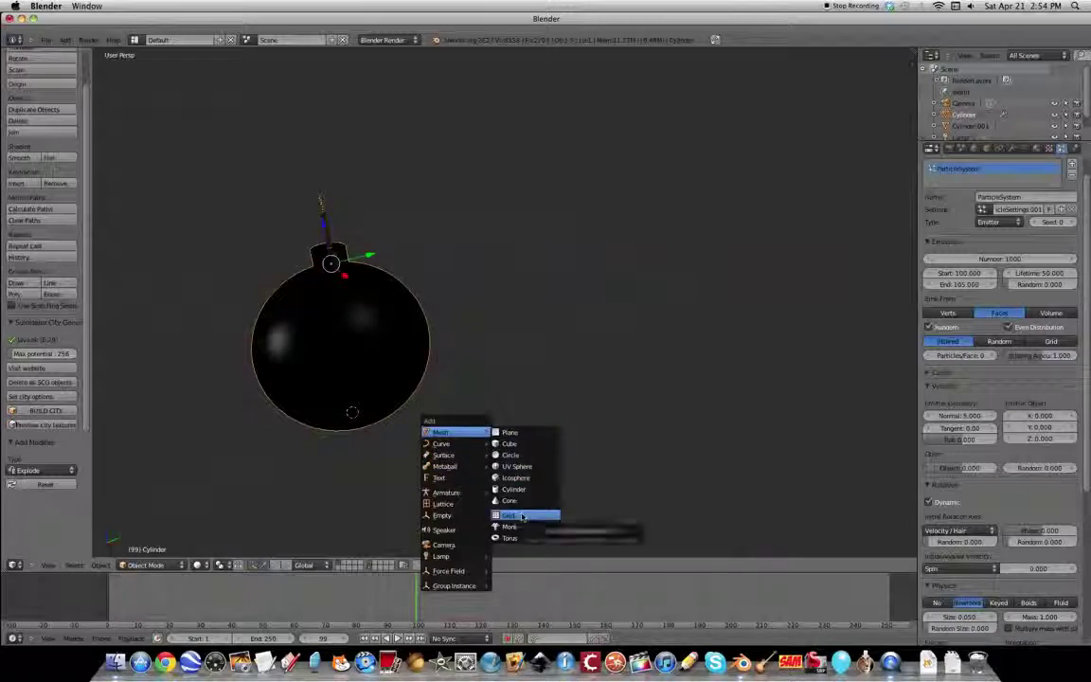
pyautogui.click(521, 517)
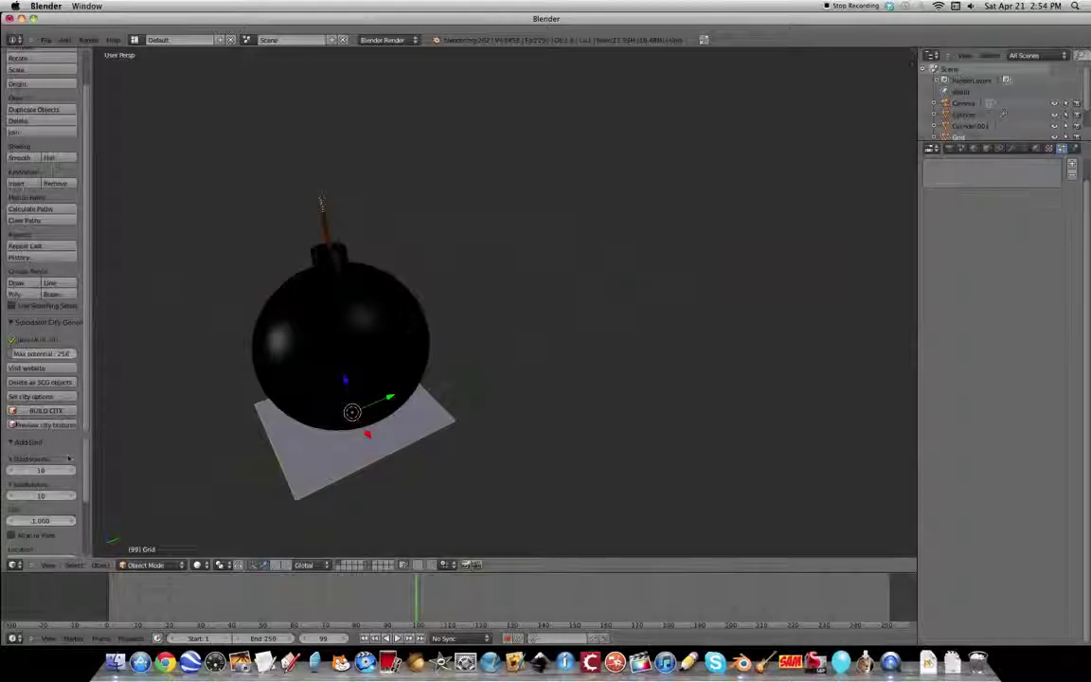
pyautogui.click(42, 471)
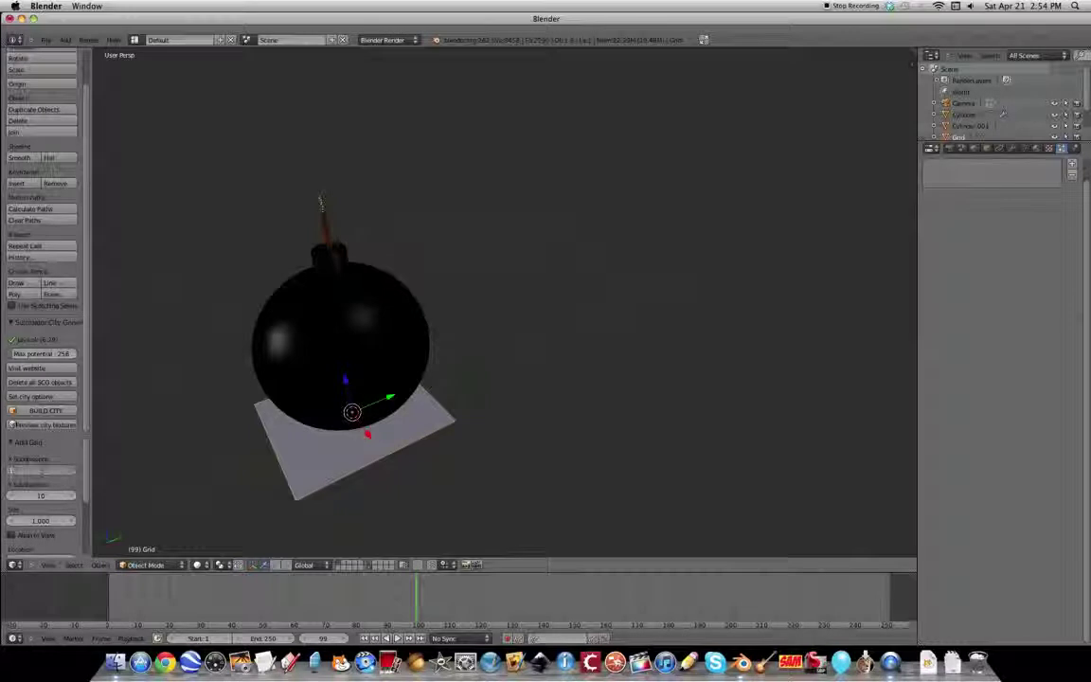
pyautogui.click(42, 509)
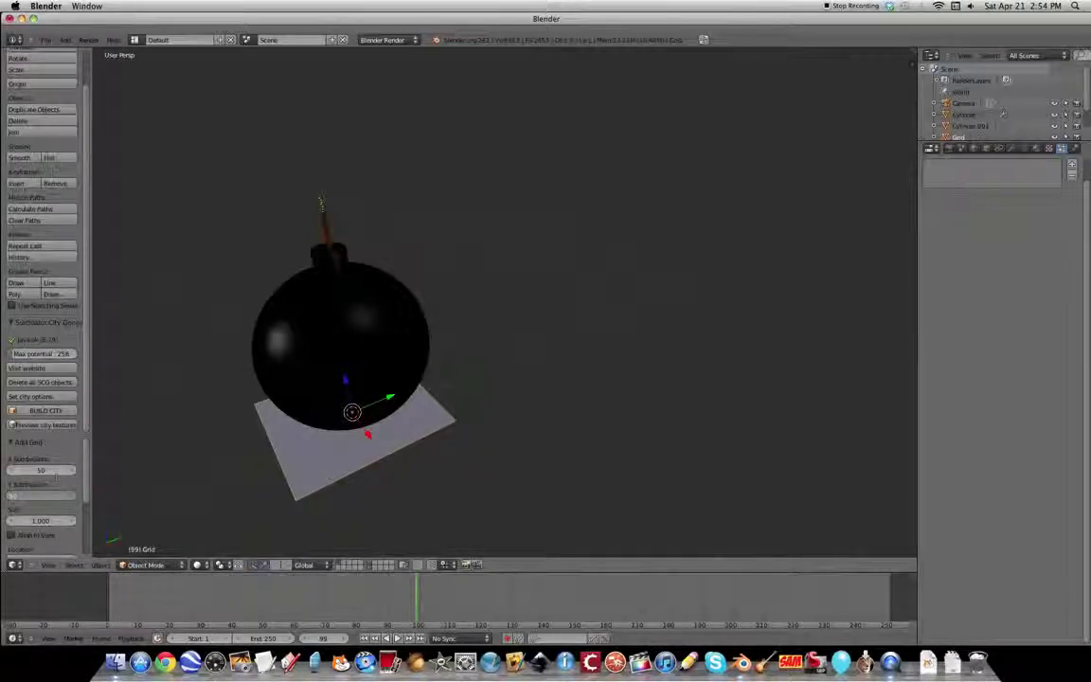
pyautogui.press('Return')
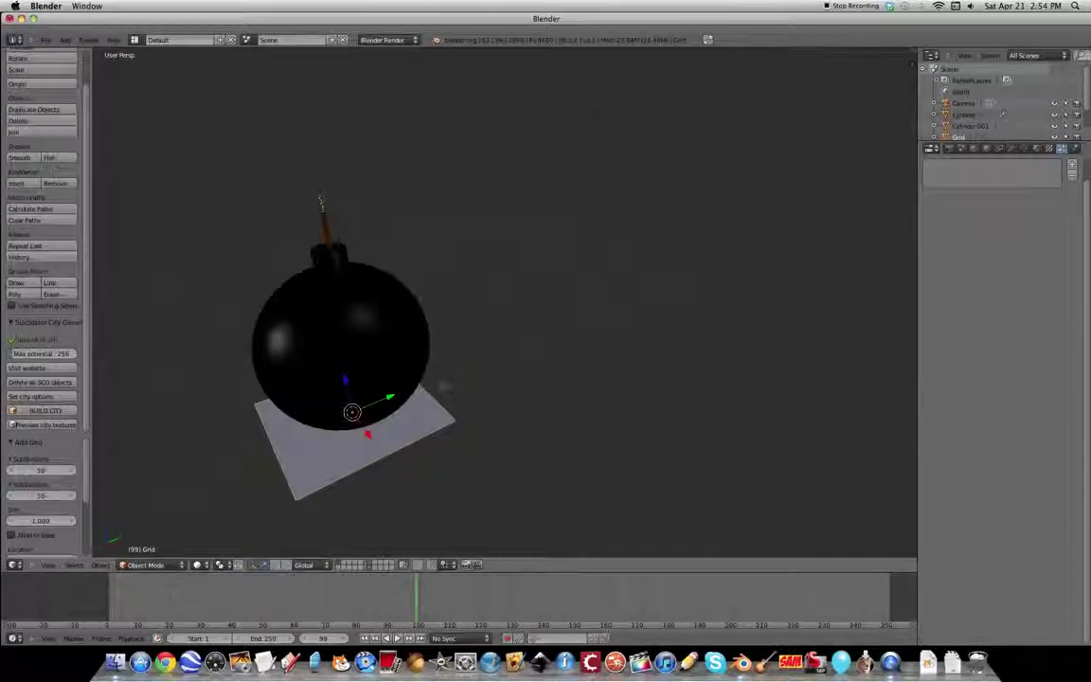
# Inspect the grid's subdivisions in Edit Mode and return to Object Mode
pyautogui.scroll(-4, 439, 386)
pyautogui.press('Tab')
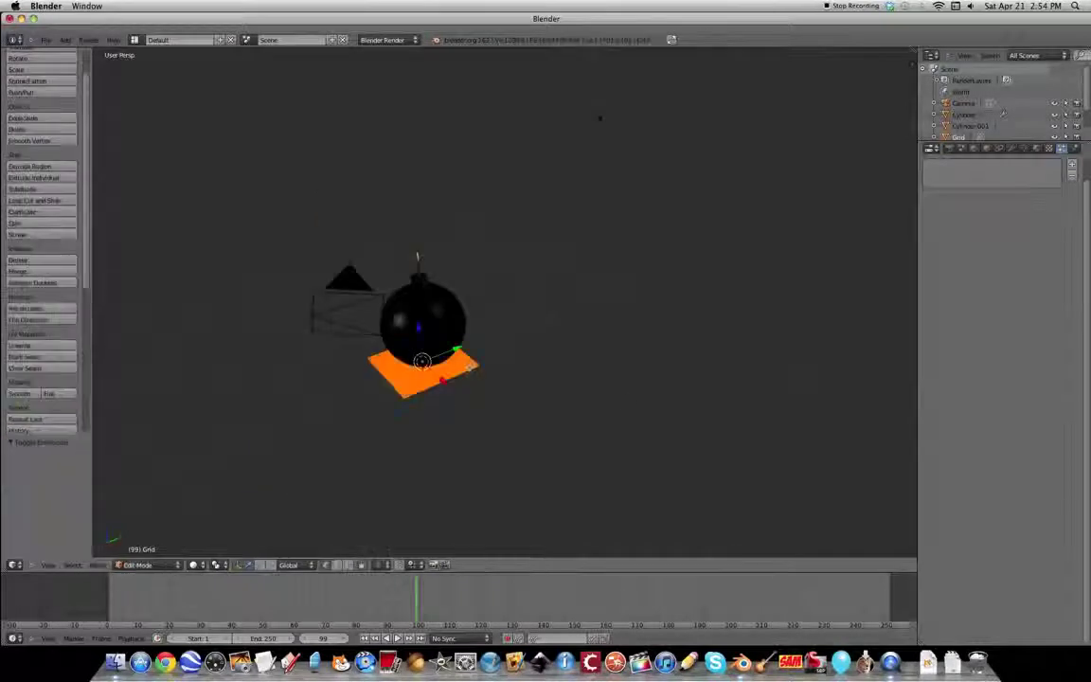
pyautogui.scroll(5, 470, 383)
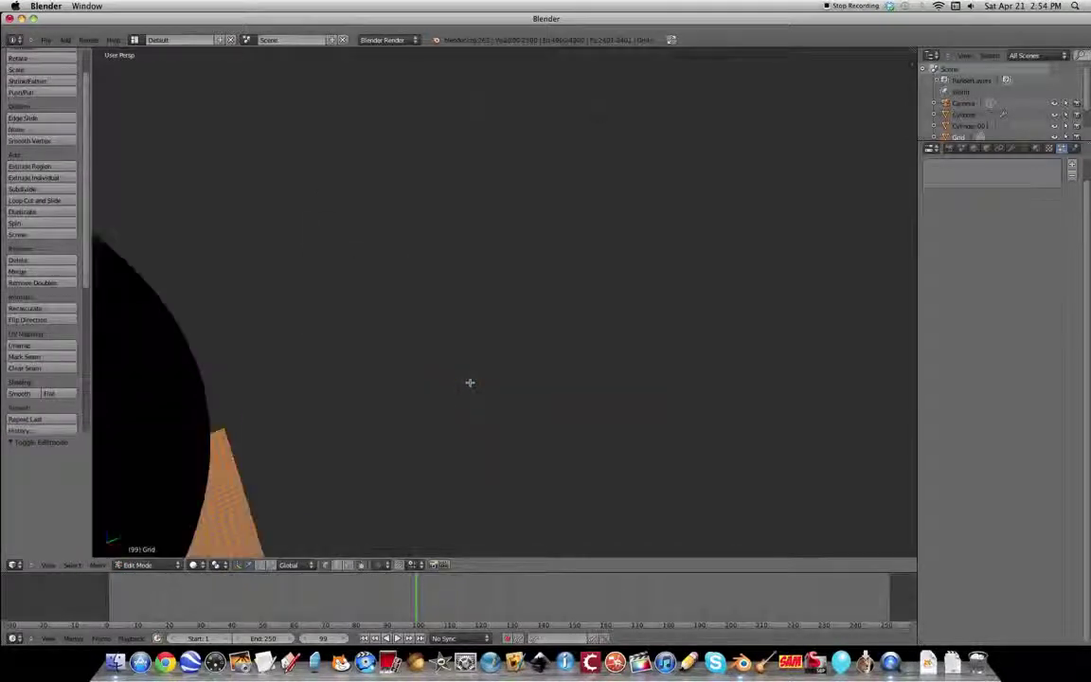
pyautogui.scroll(-5, 470, 382)
pyautogui.press('Tab')
pyautogui.scroll(-5, 507, 386)
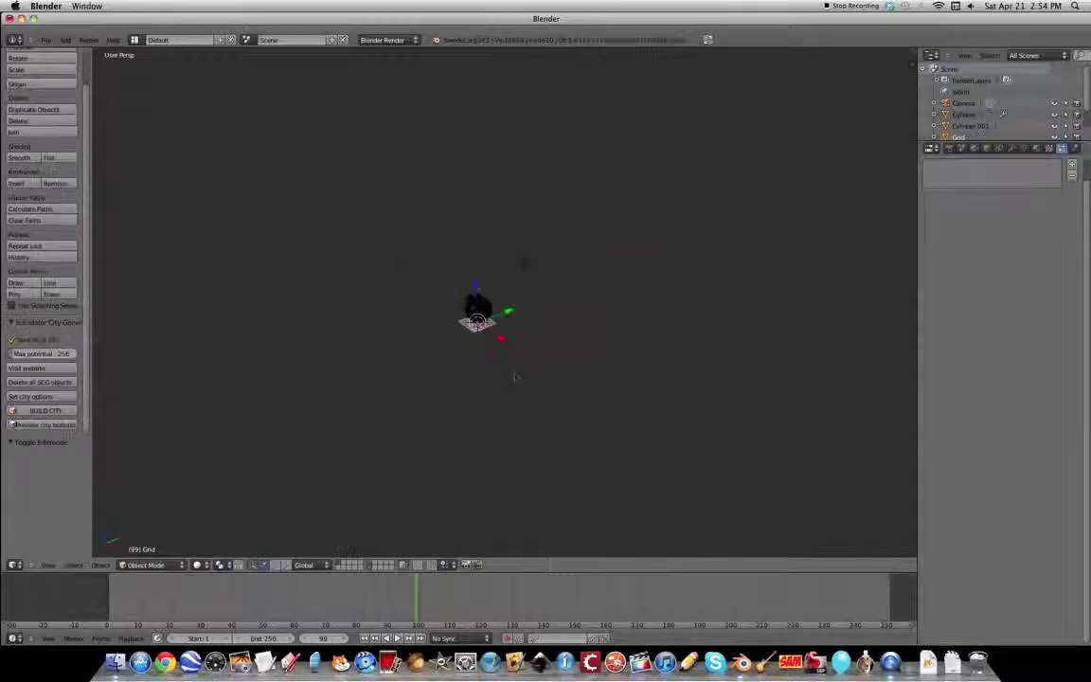
# Scale the grid up by about 5.55 and raise it about 3.98 units along Z above the bomb
pyautogui.scroll(2, 518, 342)
pyautogui.press('s')
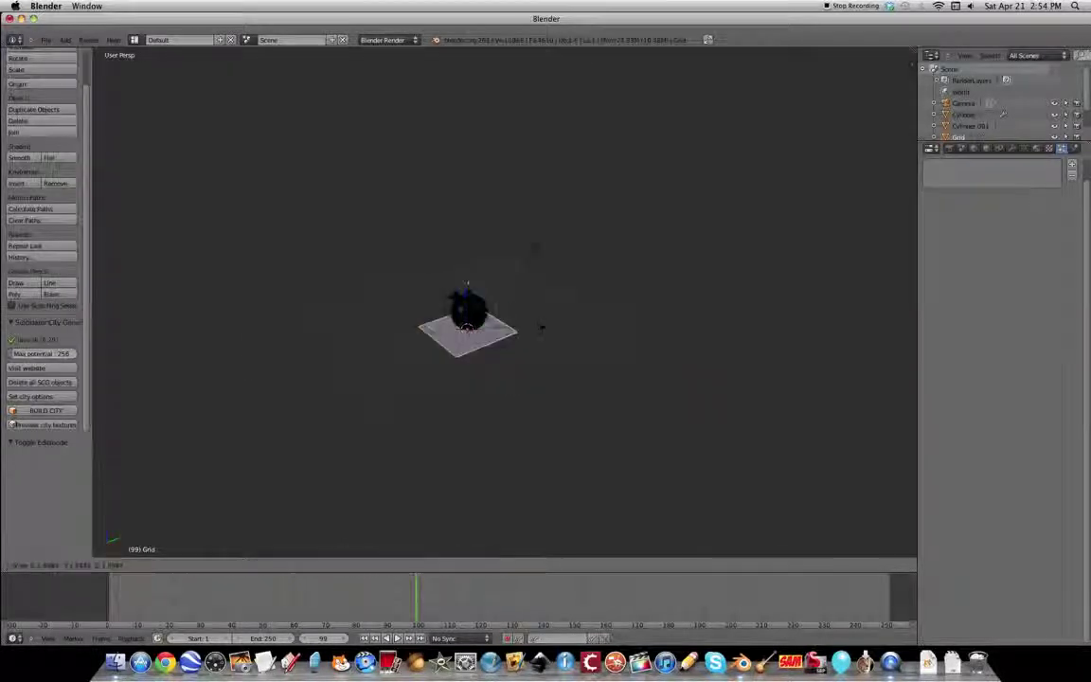
pyautogui.click(684, 316)
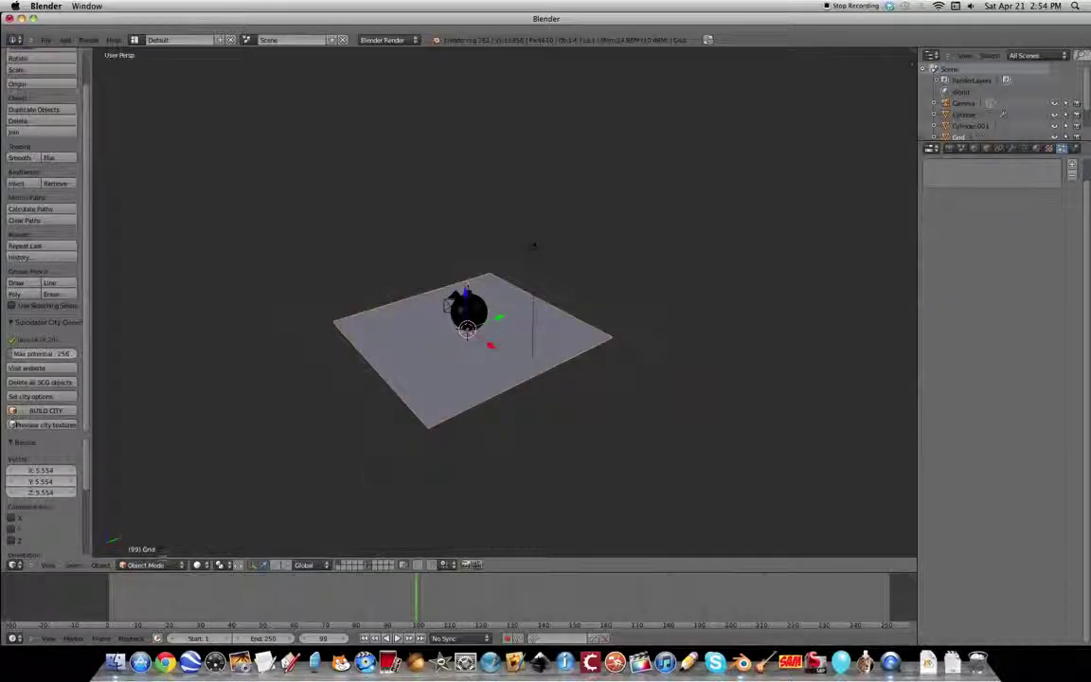
pyautogui.moveTo(465, 294); pyautogui.dragTo(460, 230)
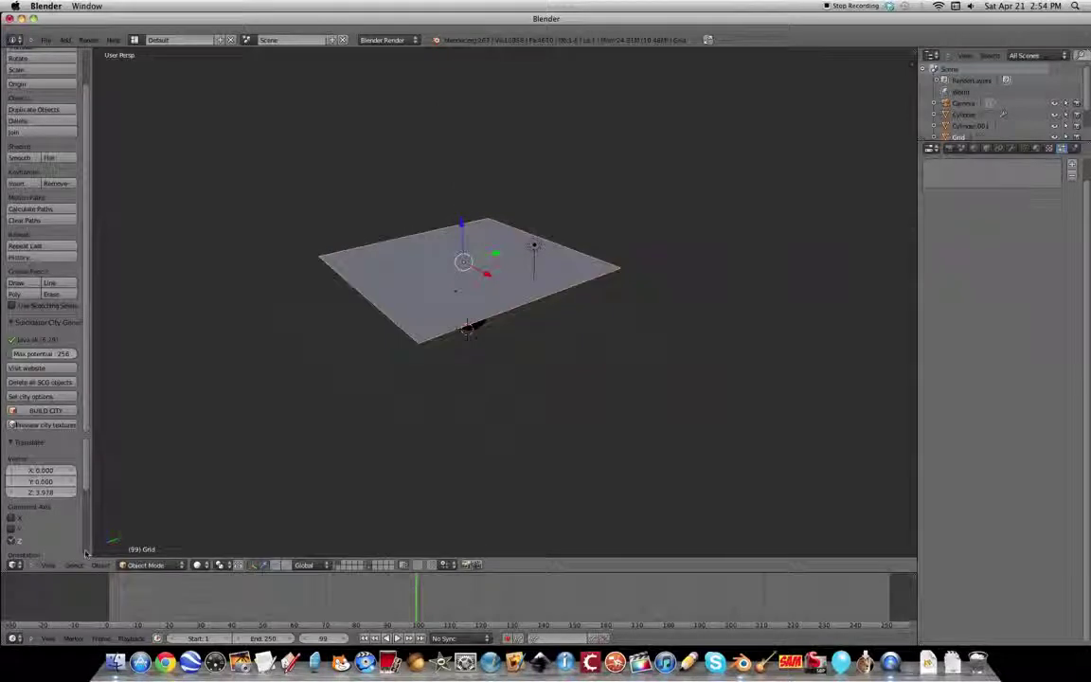
# Set the viewport to a top orthographic view with the whole grid centred and filling most of it
pyautogui.click(47, 564)
pyautogui.click(43, 514)
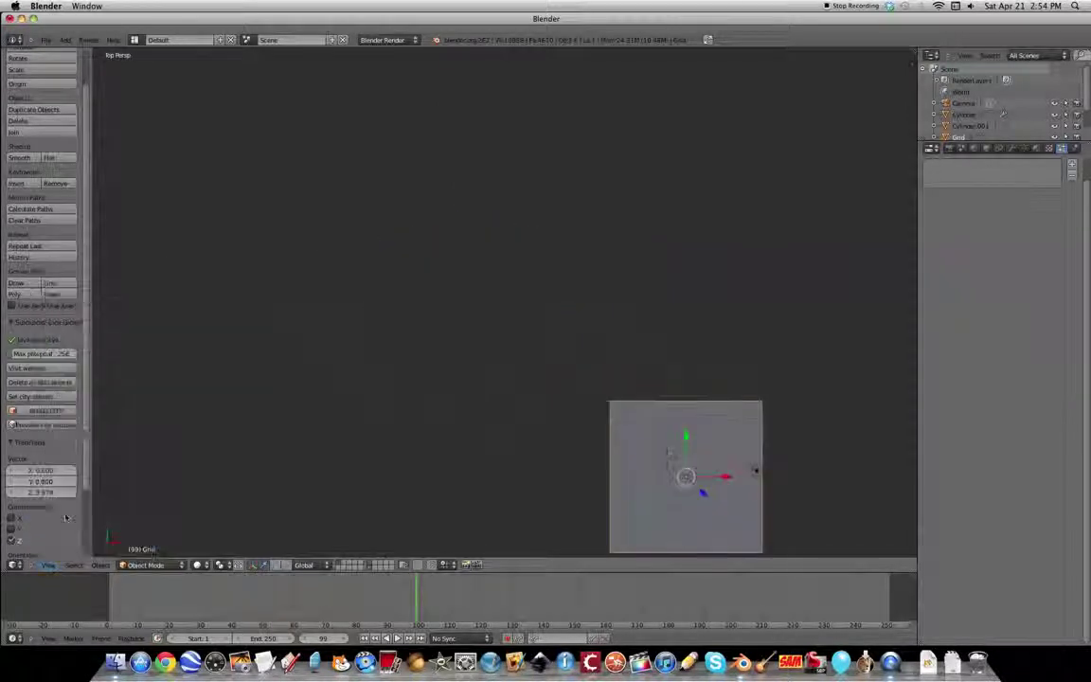
pyautogui.keyDown('shift'); pyautogui.moveTo(663, 436); pyautogui.dragTo(492, 306, button='middle'); pyautogui.keyUp('shift')
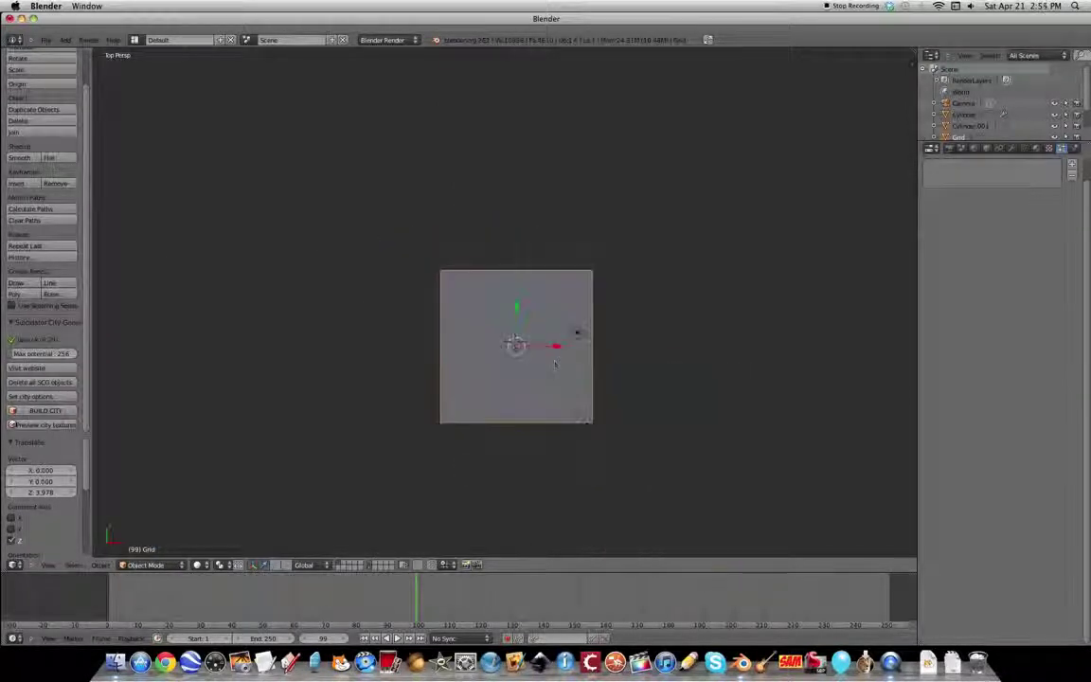
pyautogui.scroll(3, 493, 308)
pyautogui.keyDown('shift'); pyautogui.moveTo(517, 363); pyautogui.dragTo(459, 272, button='middle'); pyautogui.keyUp('shift')
pyautogui.scroll(2, 445, 256)
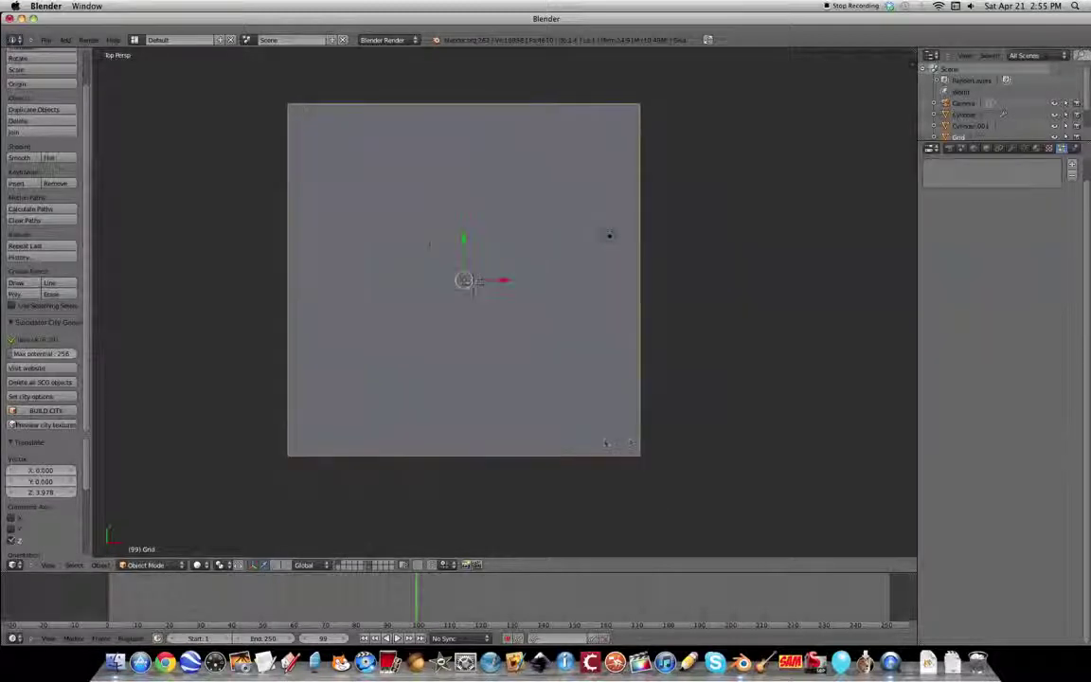
pyautogui.keyDown('shift'); pyautogui.moveTo(605, 443); pyautogui.dragTo(646, 467, button='middle'); pyautogui.keyUp('shift')
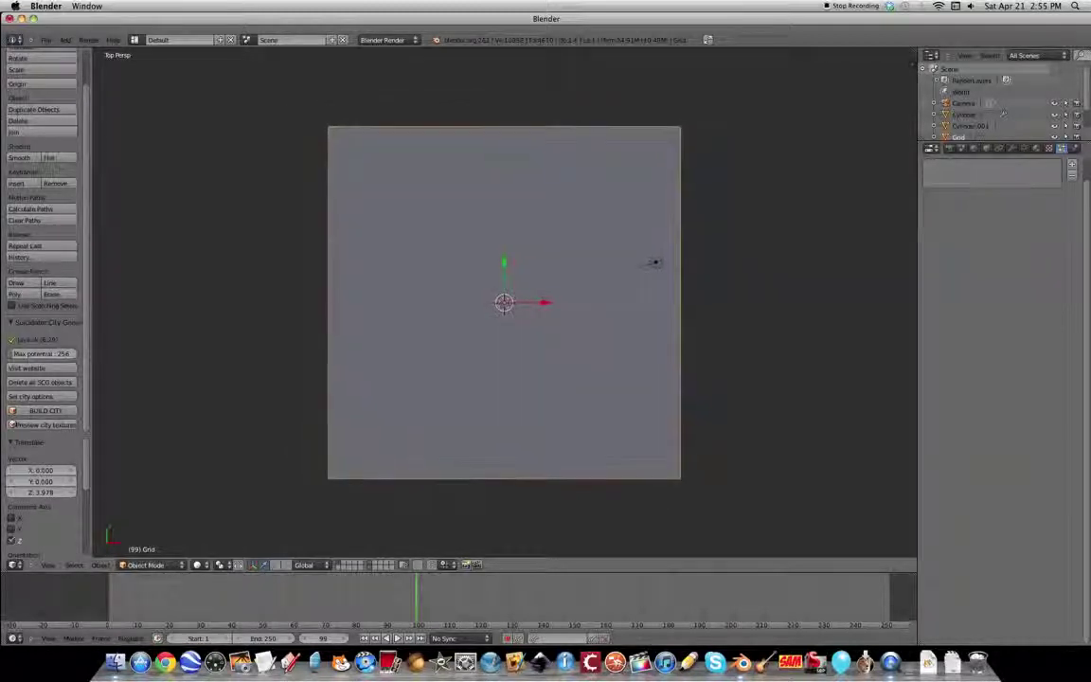
pyautogui.click(48, 565)
pyautogui.click(67, 389)
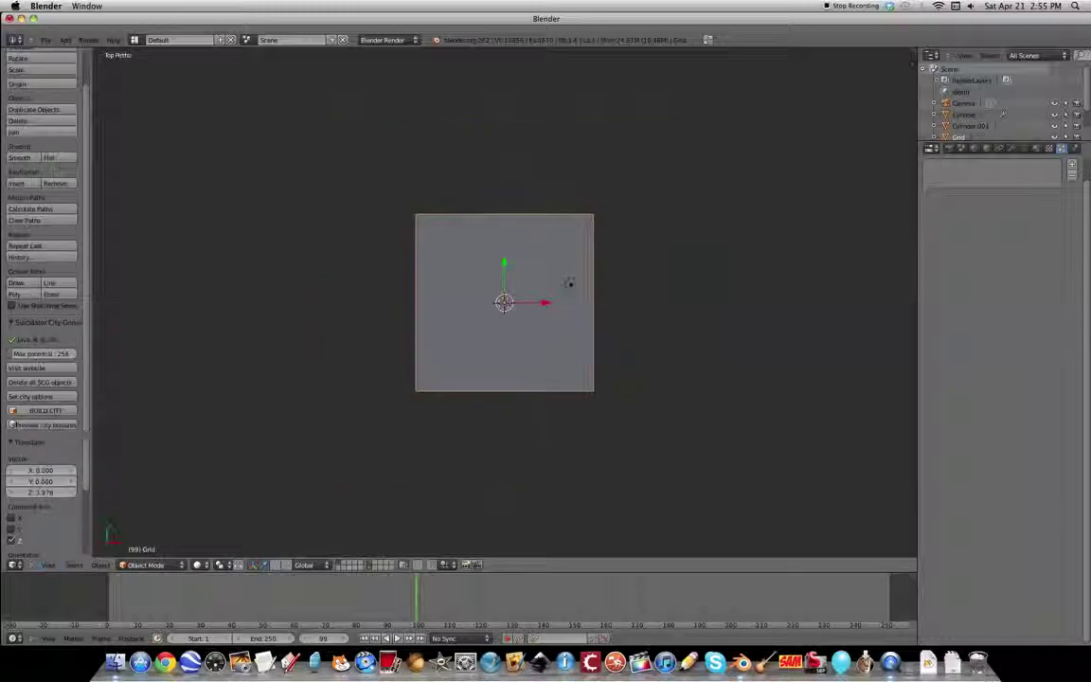
pyautogui.scroll(5, 546, 417)
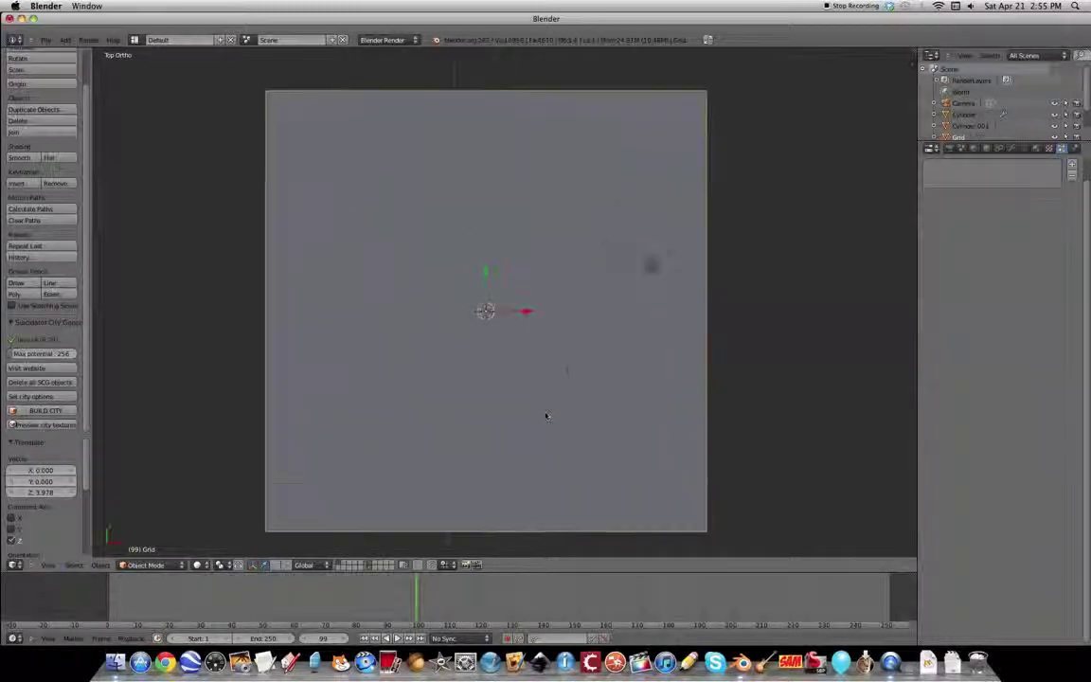
pyautogui.moveTo(536, 417)
pyautogui.keyDown('shift'); pyautogui.mouseDown(button='middle')
pyautogui.moveTo(555, 428)
pyautogui.moveTo(541, 422)
pyautogui.mouseUp(button='middle'); pyautogui.keyUp('shift')
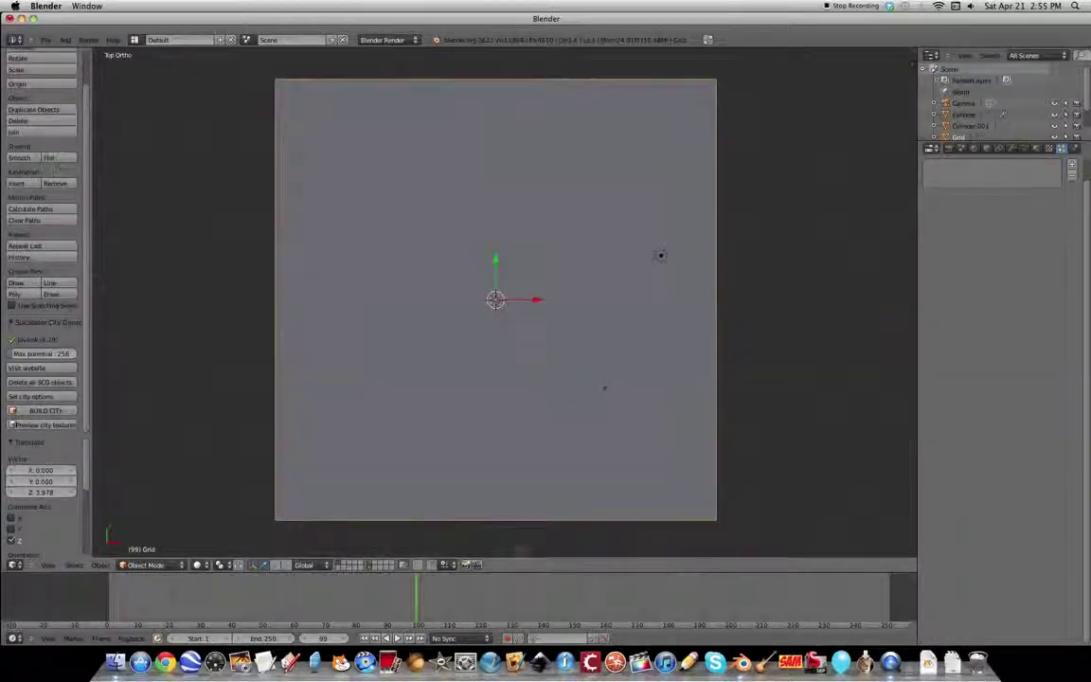
# Switch the grid to Sculpt Mode and review the brush tool types, keeping Draw
pyautogui.click(147, 565)
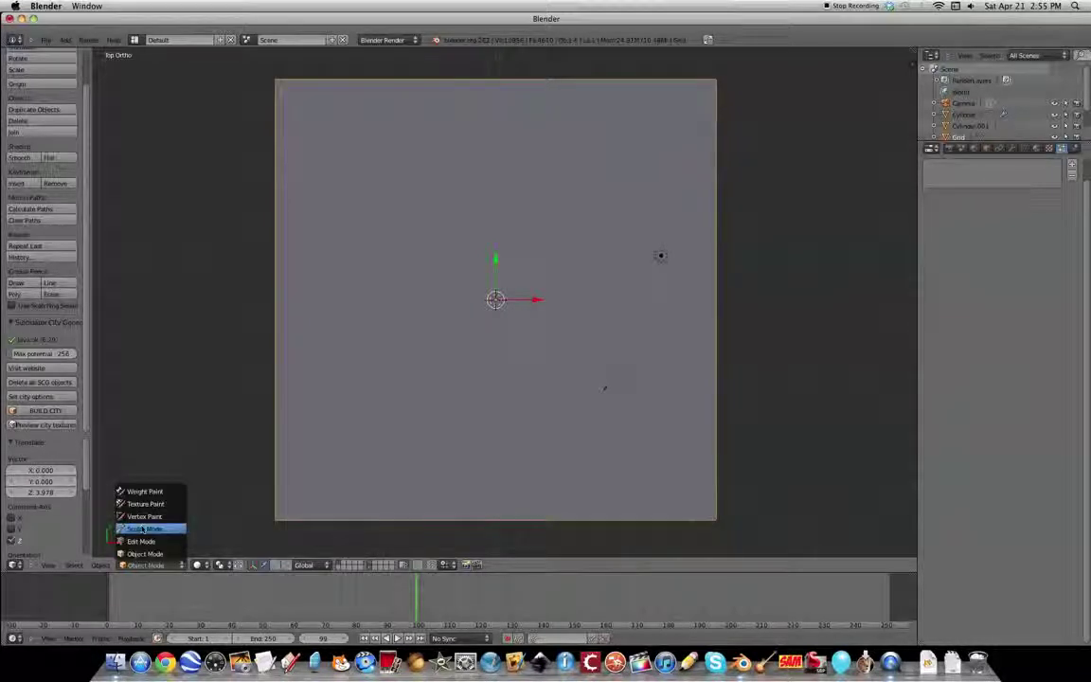
pyautogui.click(142, 528)
pyautogui.scroll(3, 52, 254)
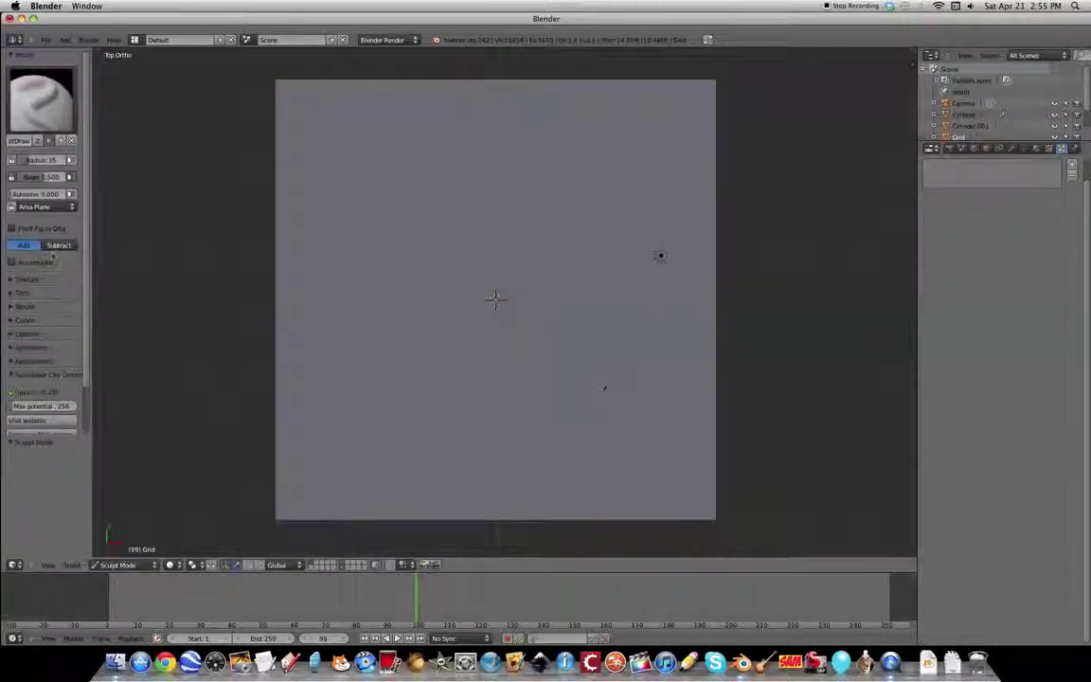
pyautogui.click(21, 292)
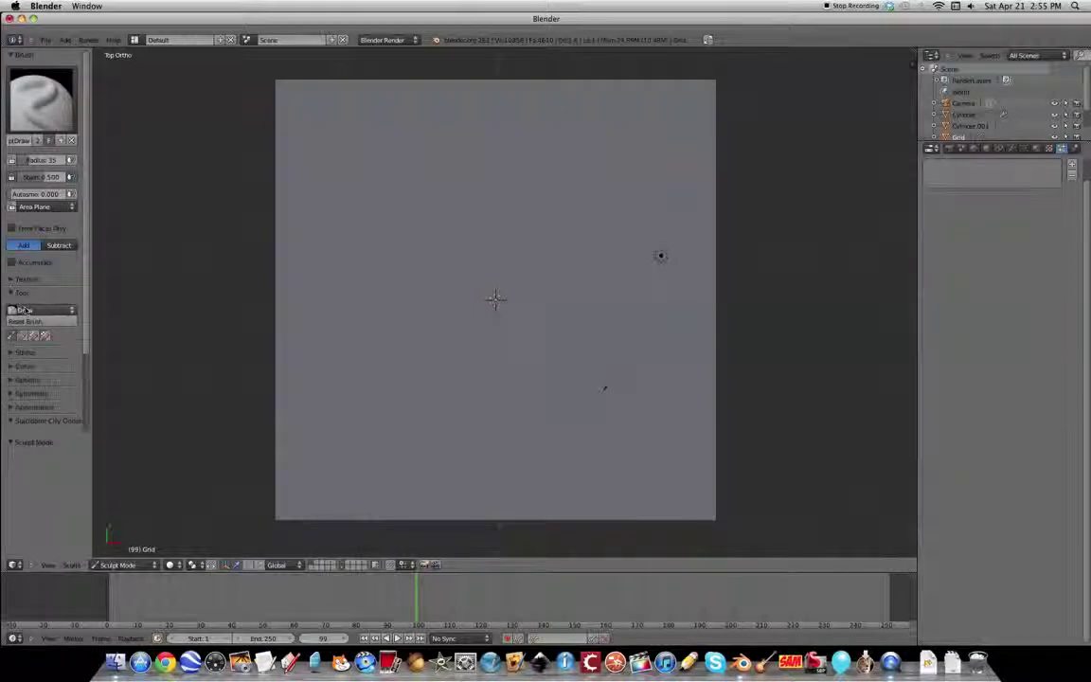
pyautogui.click(28, 310)
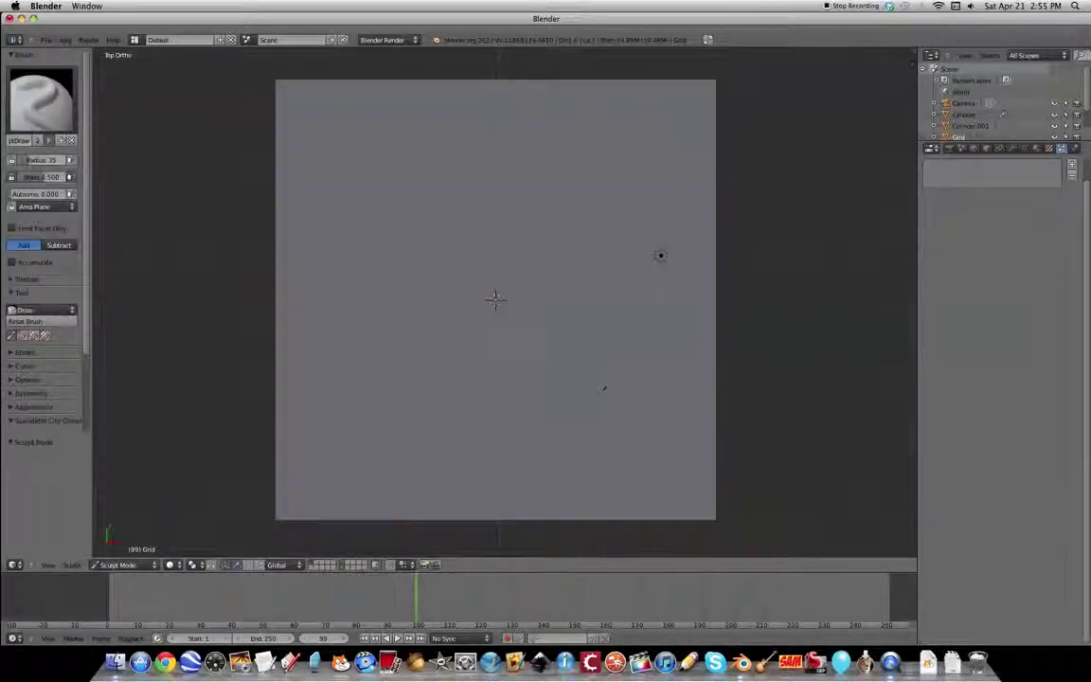
pyautogui.click(8, 292)
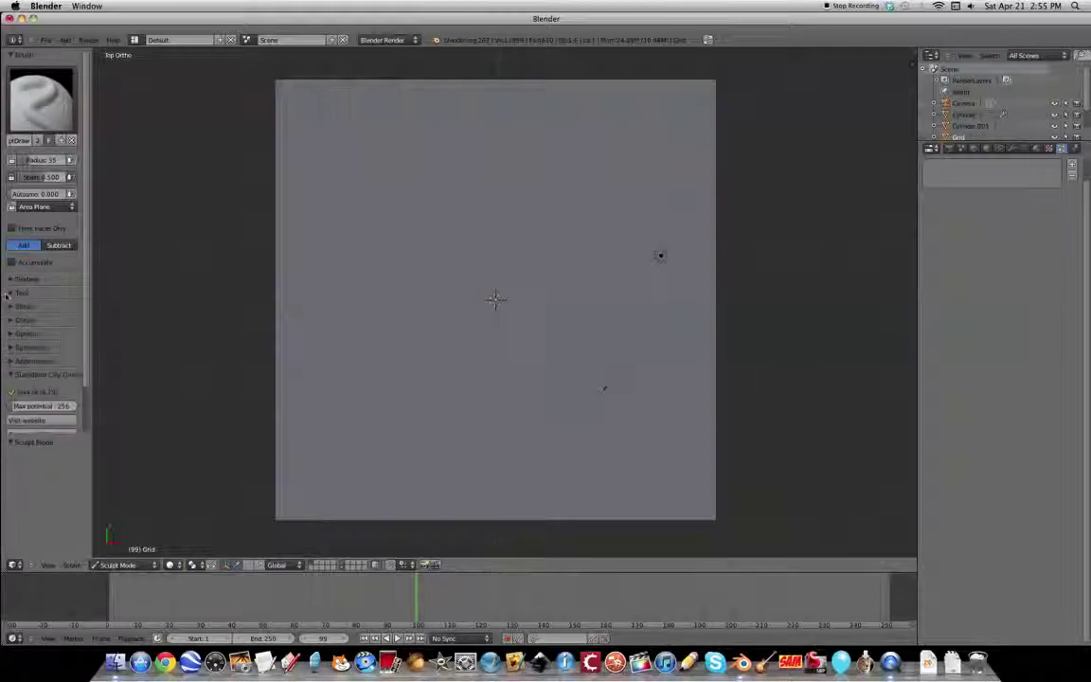
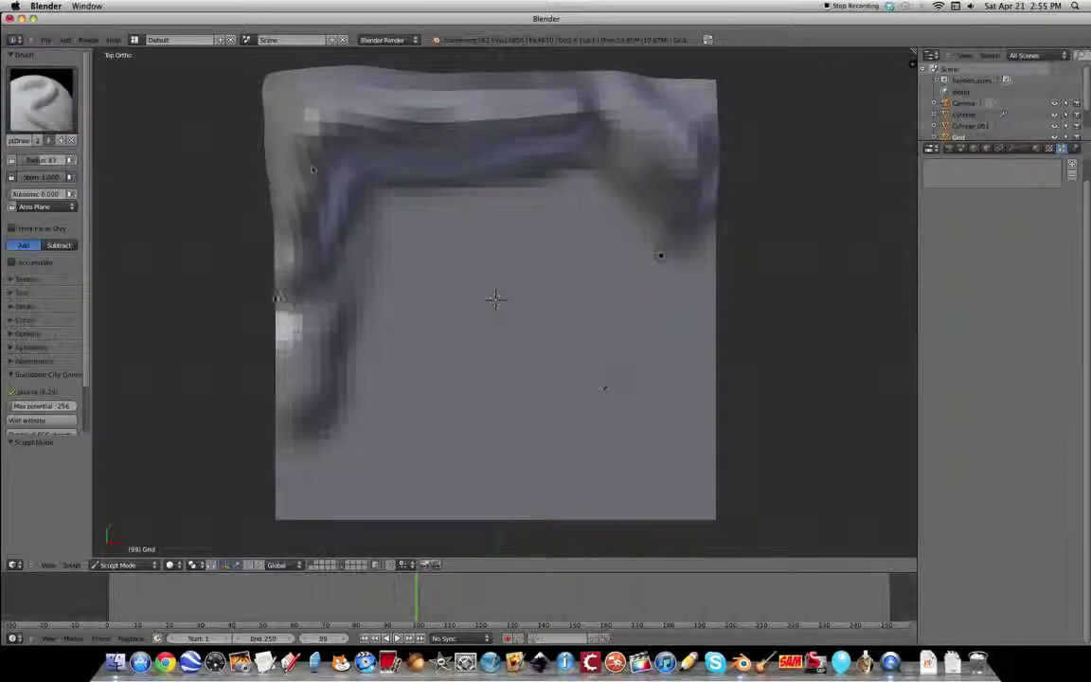
# Sculpt raised hills along the grid's two sides and far edge, plus a round mound at its centre
pyautogui.moveTo(329, 275)
pyautogui.mouseDown()
pyautogui.moveTo(347, 172)
pyautogui.moveTo(321, 302)
pyautogui.moveTo(322, 434)
pyautogui.mouseUp()
pyautogui.moveTo(663, 190)
pyautogui.mouseDown()
pyautogui.moveTo(640, 207)
pyautogui.moveTo(699, 358)
pyautogui.moveTo(696, 254)
pyautogui.moveTo(698, 417)
pyautogui.moveTo(614, 236)
pyautogui.moveTo(507, 185)
pyautogui.moveTo(403, 199)
pyautogui.mouseUp()
pyautogui.moveTo(496, 300); pyautogui.dragTo(495, 301)
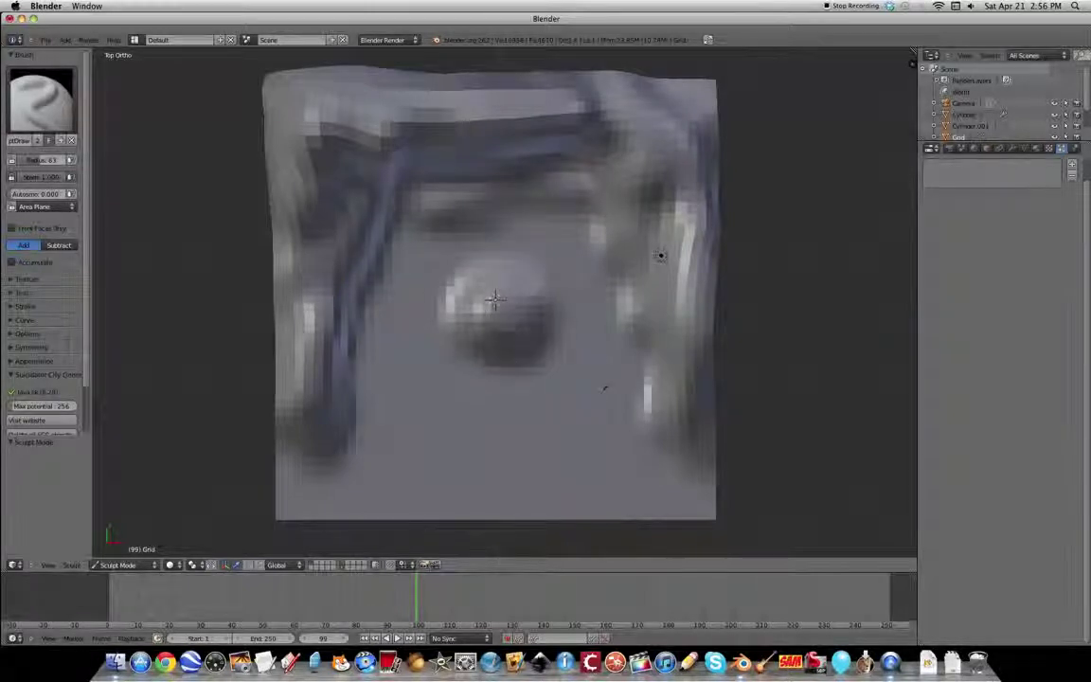
# Change the viewport to perspective and sculpt the grid's central mound down with an inverted Draw stroke
pyautogui.moveTo(562, 422)
pyautogui.mouseDown(button='middle')
pyautogui.moveTo(562, 389)
pyautogui.moveTo(507, 331)
pyautogui.mouseUp(button='middle')
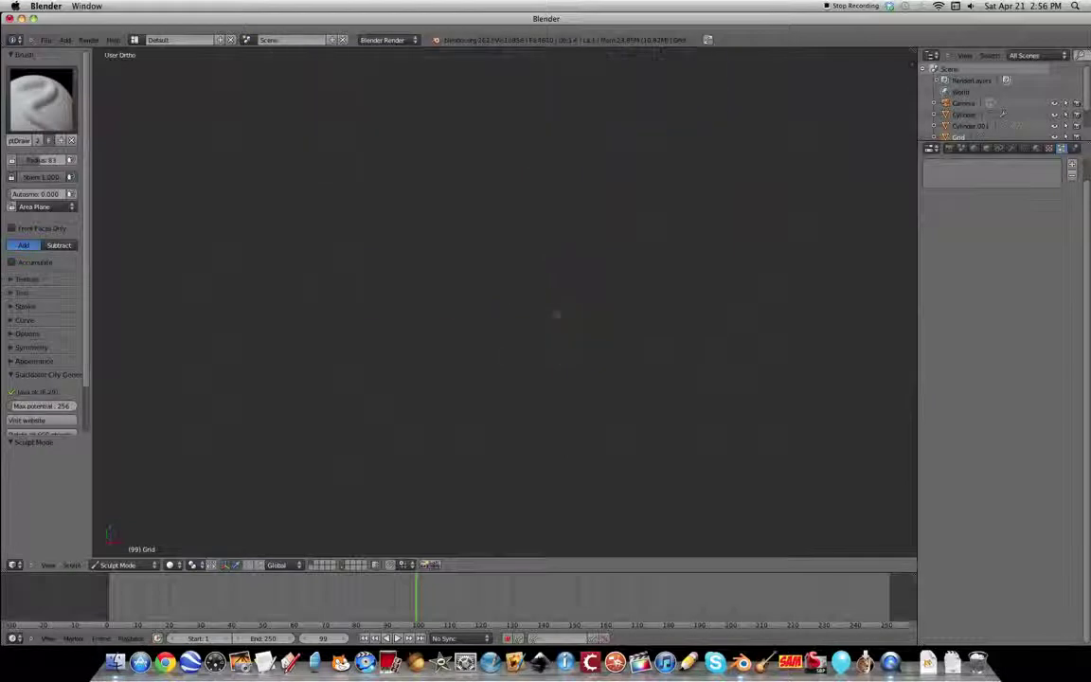
pyautogui.moveTo(559, 179)
pyautogui.mouseDown(button='middle')
pyautogui.moveTo(639, 183)
pyautogui.moveTo(675, 289)
pyautogui.moveTo(616, 234)
pyautogui.mouseUp(button='middle')
pyautogui.moveTo(616, 204)
pyautogui.mouseDown()
pyautogui.moveTo(429, 169)
pyautogui.moveTo(610, 228)
pyautogui.mouseUp()
pyautogui.moveTo(610, 228)
pyautogui.mouseDown(button='middle')
pyautogui.moveTo(606, 279)
pyautogui.moveTo(570, 261)
pyautogui.moveTo(707, 116)
pyautogui.moveTo(693, 95)
pyautogui.mouseUp(button='middle')
pyautogui.click(47, 565)
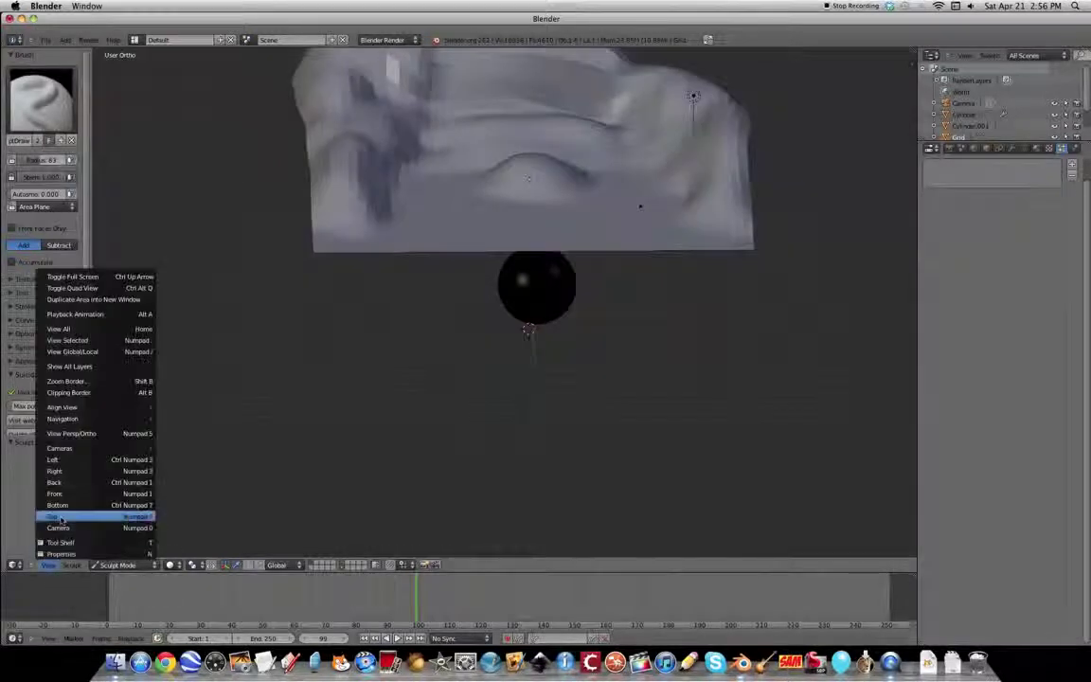
pyautogui.click(57, 431)
pyautogui.moveTo(569, 153)
pyautogui.mouseDown(button='middle')
pyautogui.moveTo(580, 183)
pyautogui.moveTo(487, 440)
pyautogui.moveTo(406, 310)
pyautogui.moveTo(579, 193)
pyautogui.moveTo(565, 205)
pyautogui.moveTo(583, 227)
pyautogui.moveTo(588, 272)
pyautogui.mouseUp(button='middle')
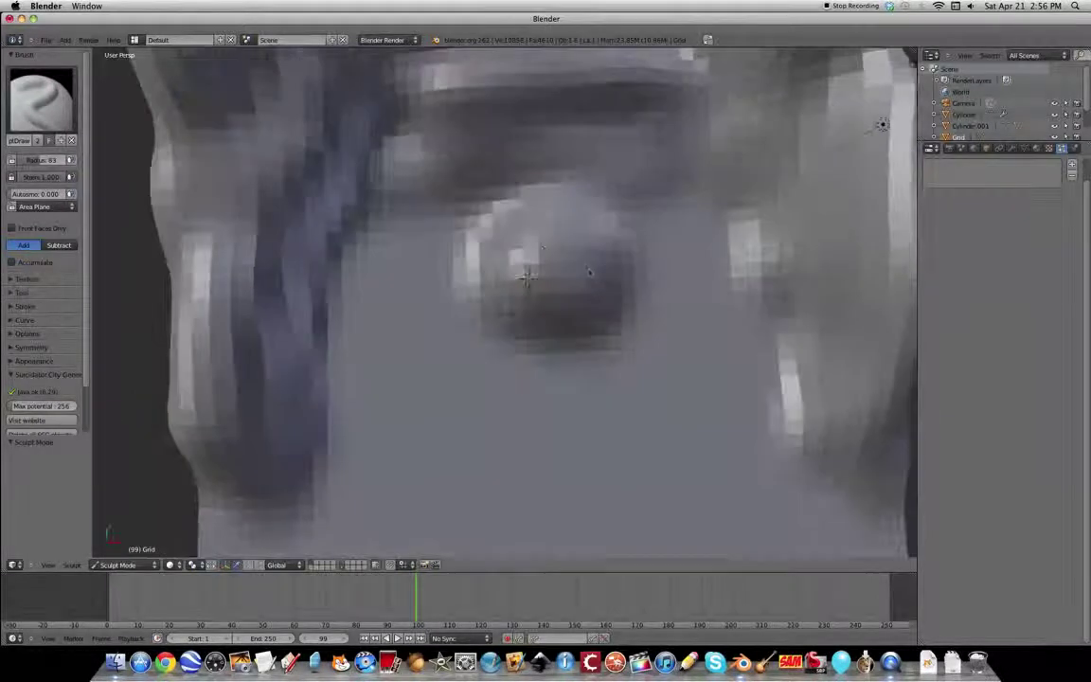
pyautogui.press('ctrl')
pyautogui.moveTo(557, 235); pyautogui.dragTo(504, 251)
pyautogui.moveTo(535, 260); pyautogui.dragTo(635, 323, button='middle')
# Return the sculpted grid to Object Mode and lower it about 4.02 units along Z to the bomb's base
pyautogui.scroll(-4, 636, 326)
pyautogui.click(118, 565)
pyautogui.click(121, 502)
pyautogui.click(137, 564)
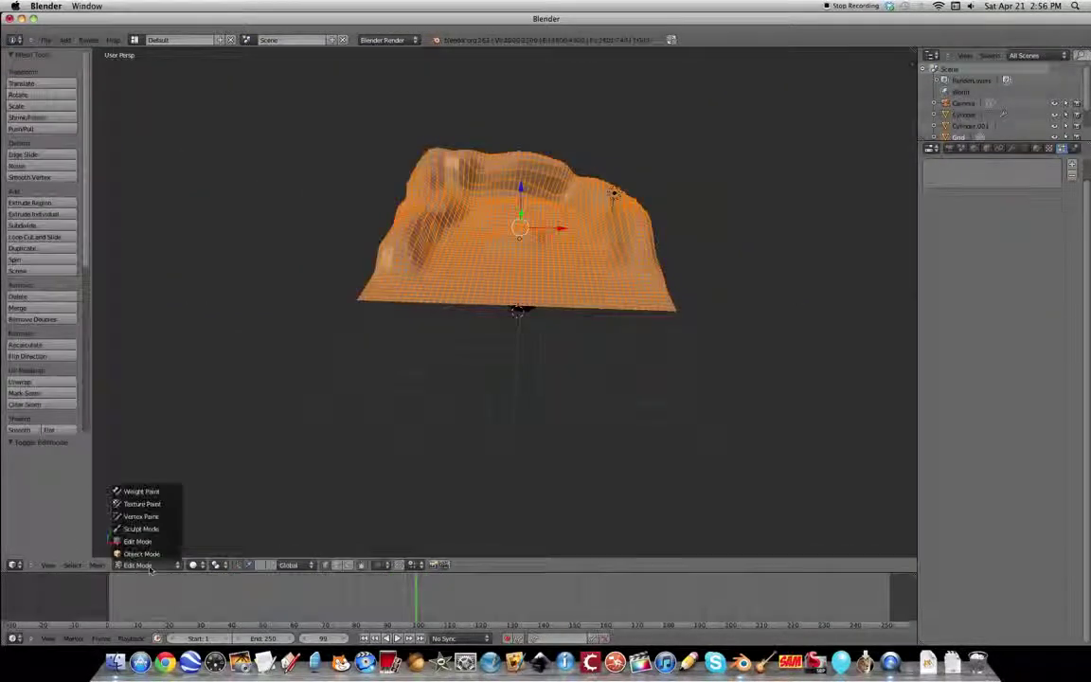
pyautogui.click(123, 512)
pyautogui.press('g')
pyautogui.press('z')
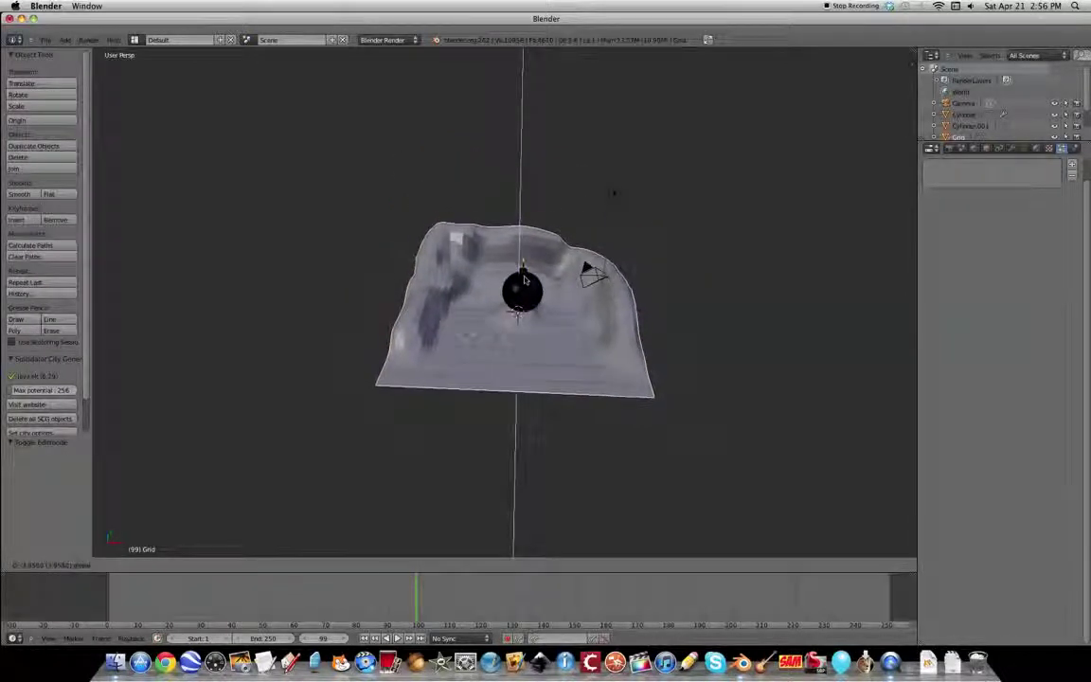
pyautogui.click(523, 280)
# Shift the grid about 0.15 units along X and raise it about 0.06 units along Z
pyautogui.scroll(1, 580, 355)
pyautogui.scroll(2, 580, 356)
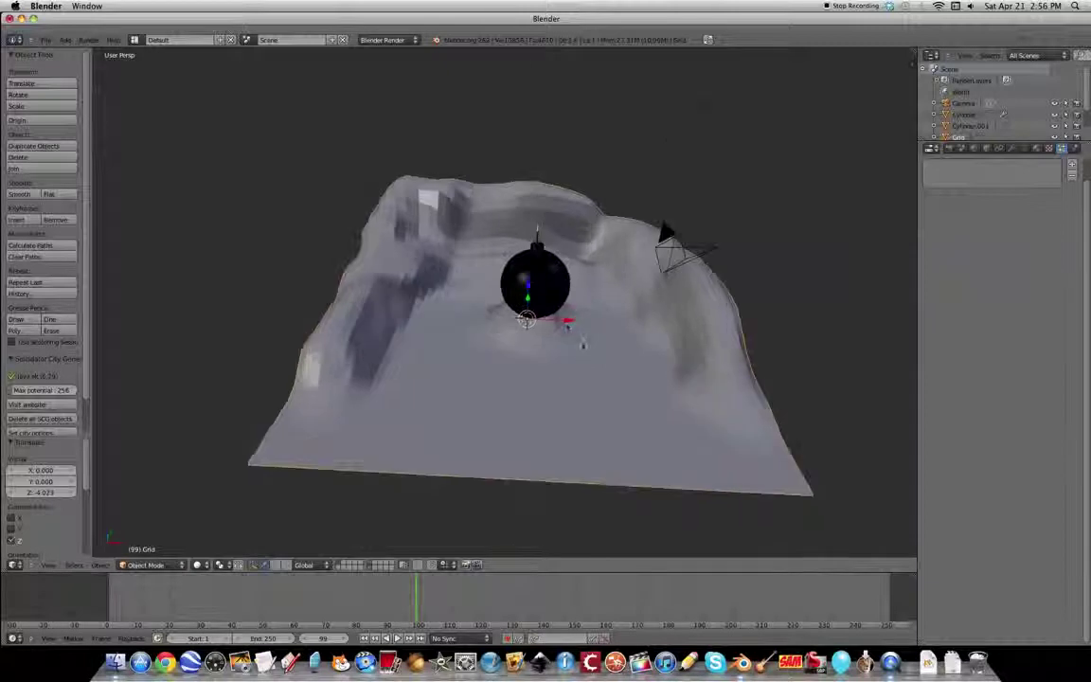
pyautogui.moveTo(567, 324); pyautogui.dragTo(572, 324)
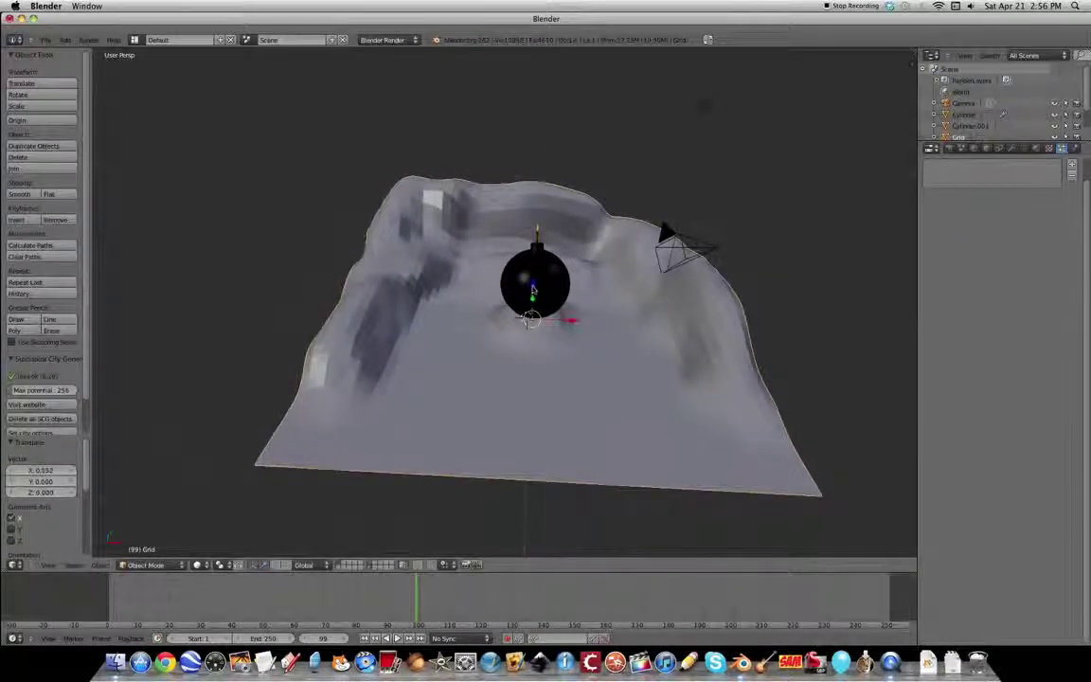
pyautogui.press('g')
pyautogui.press('z')
pyautogui.click(574, 312)
# Lower the grid slightly along Z so its surface sits just under the bomb
pyautogui.moveTo(574, 312); pyautogui.dragTo(651, 186, button='middle')
pyautogui.press('g')
pyautogui.press('z')
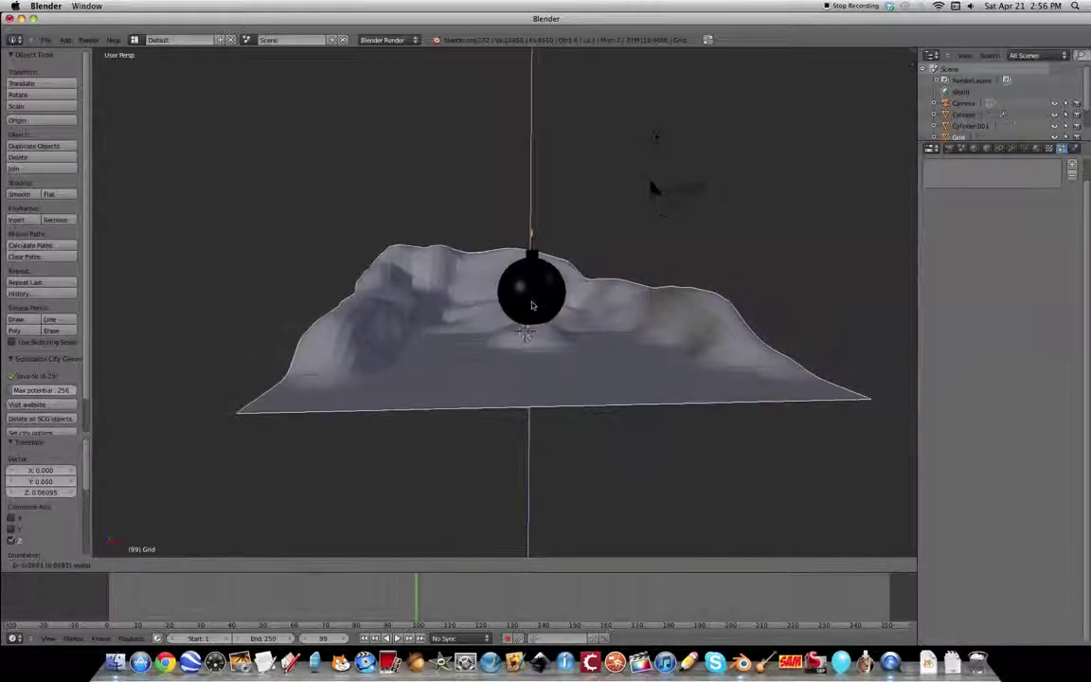
# Lower the terrain grid along the Z axis by about 0.08 so it sits beneath the bomb
pyautogui.click(534, 307)
pyautogui.moveTo(548, 314)
pyautogui.mouseDown(button='middle')
pyautogui.moveTo(537, 285)
pyautogui.moveTo(536, 303)
pyautogui.mouseUp(button='middle')
pyautogui.moveTo(536, 306); pyautogui.dragTo(535, 310)
pyautogui.moveTo(536, 311); pyautogui.dragTo(617, 378, button='middle')
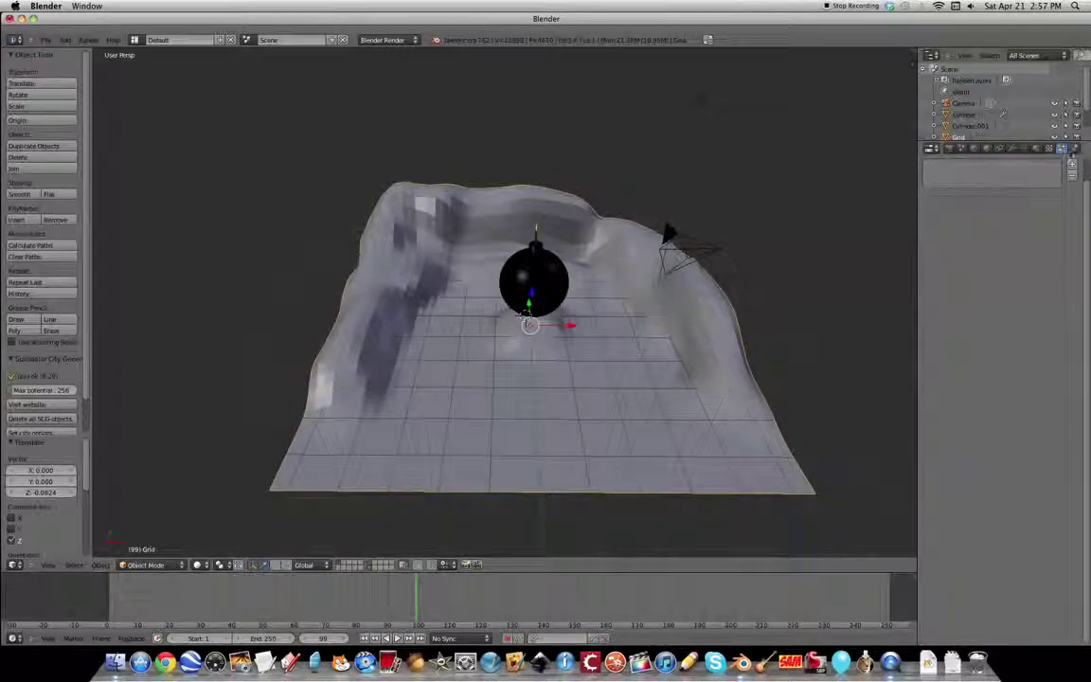
# Enable Collision physics on the terrain grid and set the current frame to 83
pyautogui.click(1076, 149)
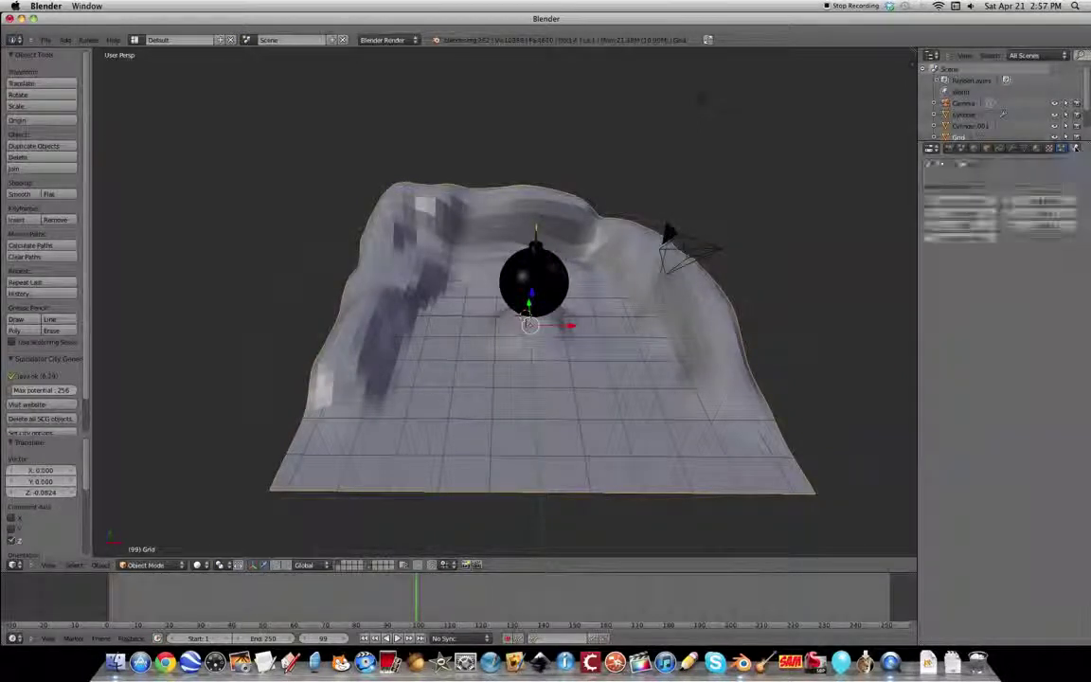
pyautogui.click(966, 213)
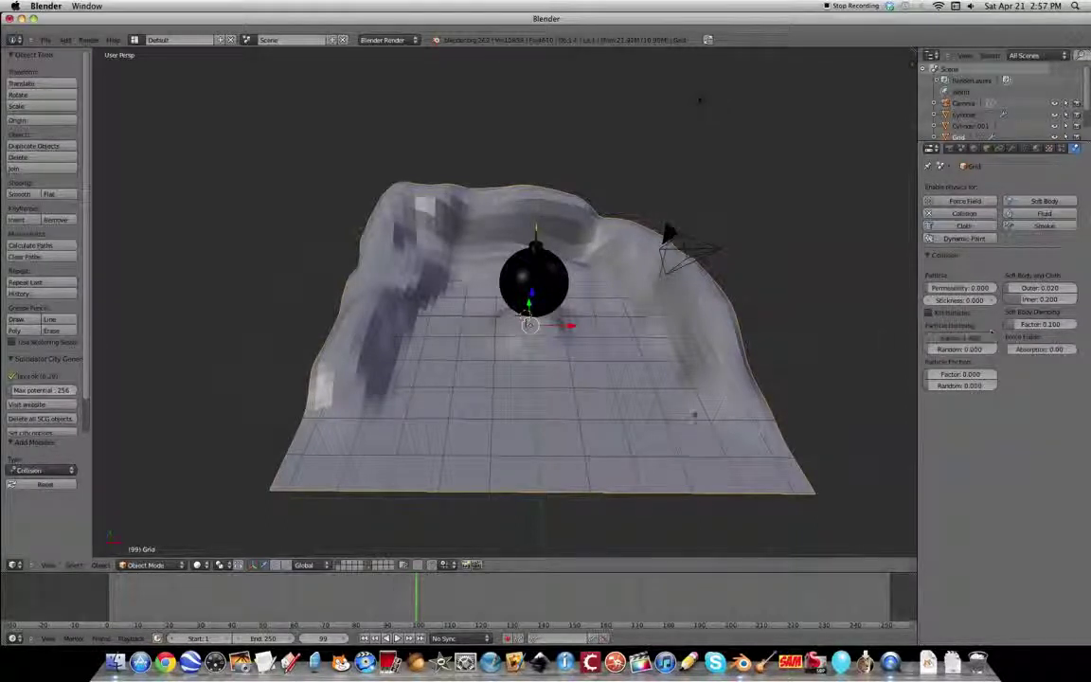
pyautogui.moveTo(411, 595); pyautogui.dragTo(369, 597)
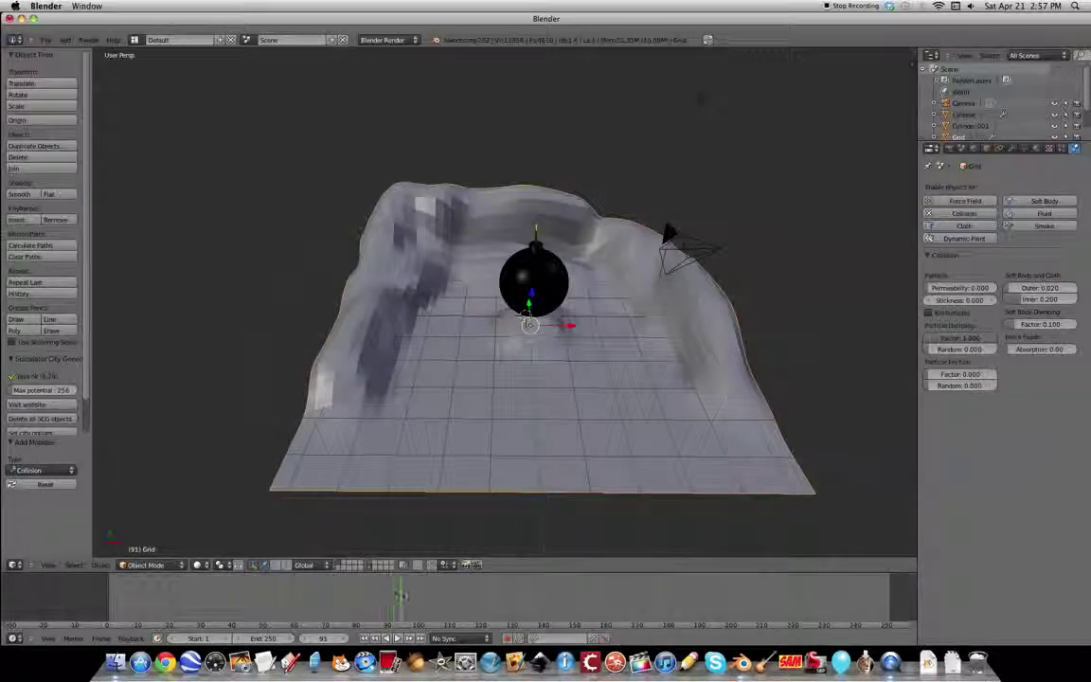
# Scale the terrain by about 1.108 and rotate it about 39.8° around the Z axis
pyautogui.press('s')
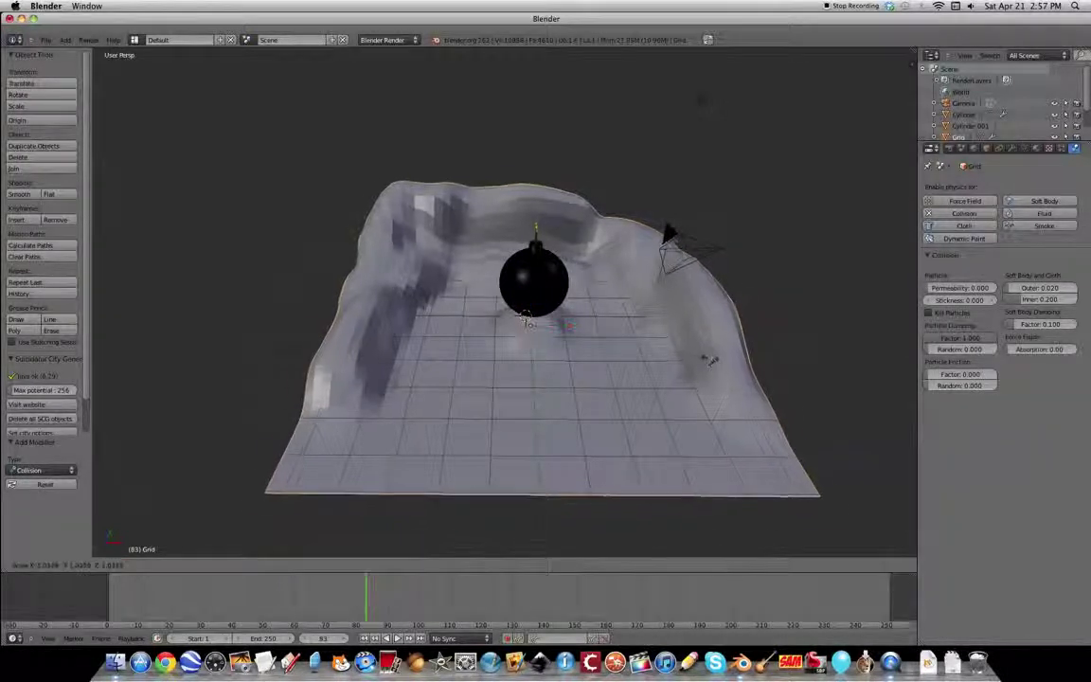
pyautogui.click(727, 358)
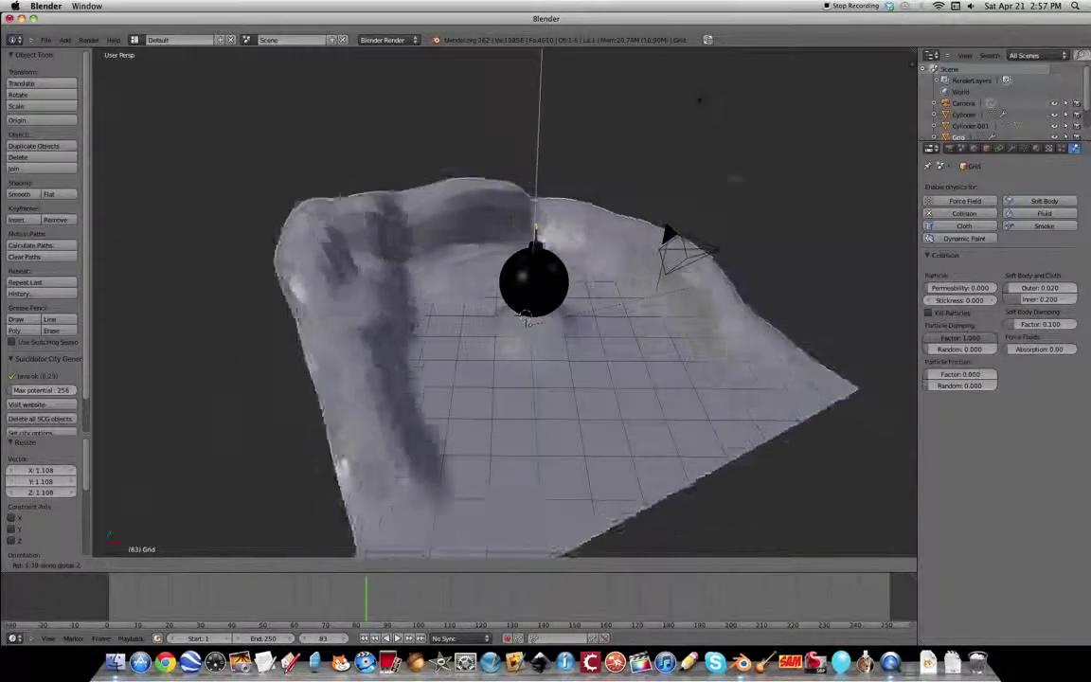
pyautogui.click(756, 376)
pyautogui.moveTo(756, 376); pyautogui.dragTo(689, 379, button='middle')
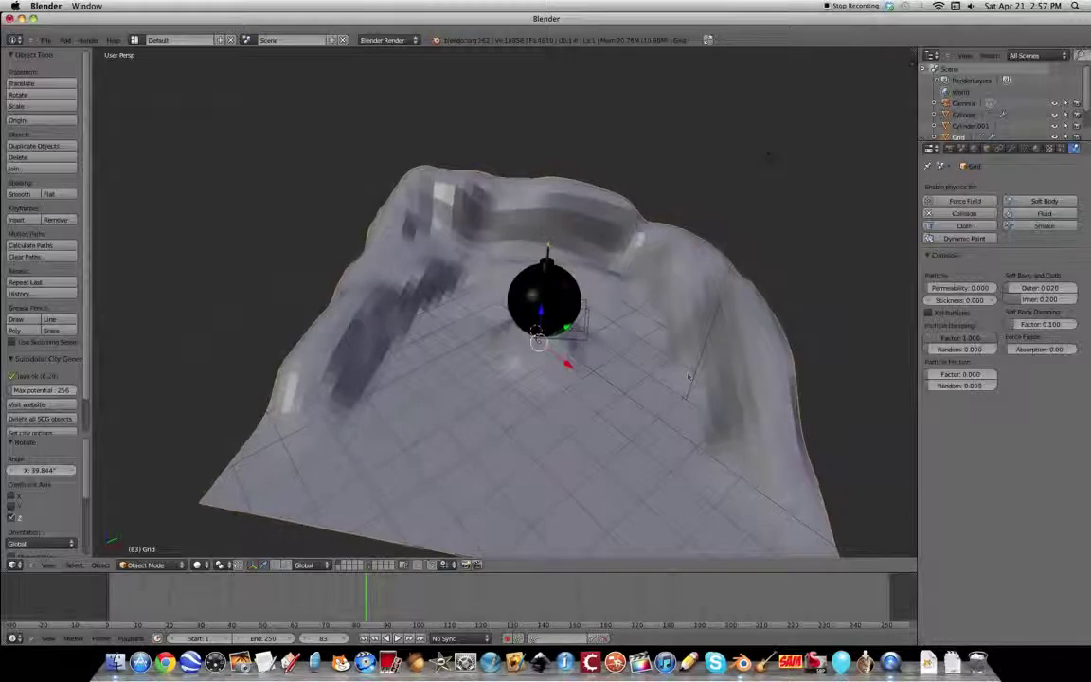
# Show the render settings and reposition the camera in front of the bomb
pyautogui.click(950, 149)
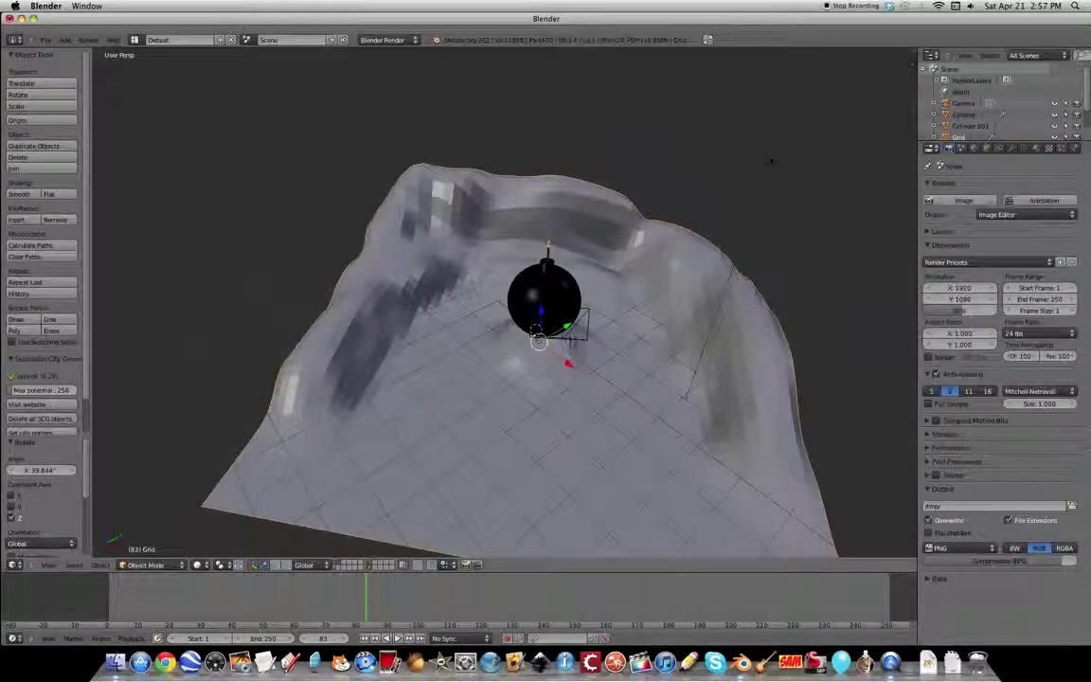
pyautogui.rightClick(573, 330)
pyautogui.moveTo(592, 359); pyautogui.dragTo(601, 463)
# Apply smooth shading to the terrain and test-render frame 83
pyautogui.rightClick(561, 276)
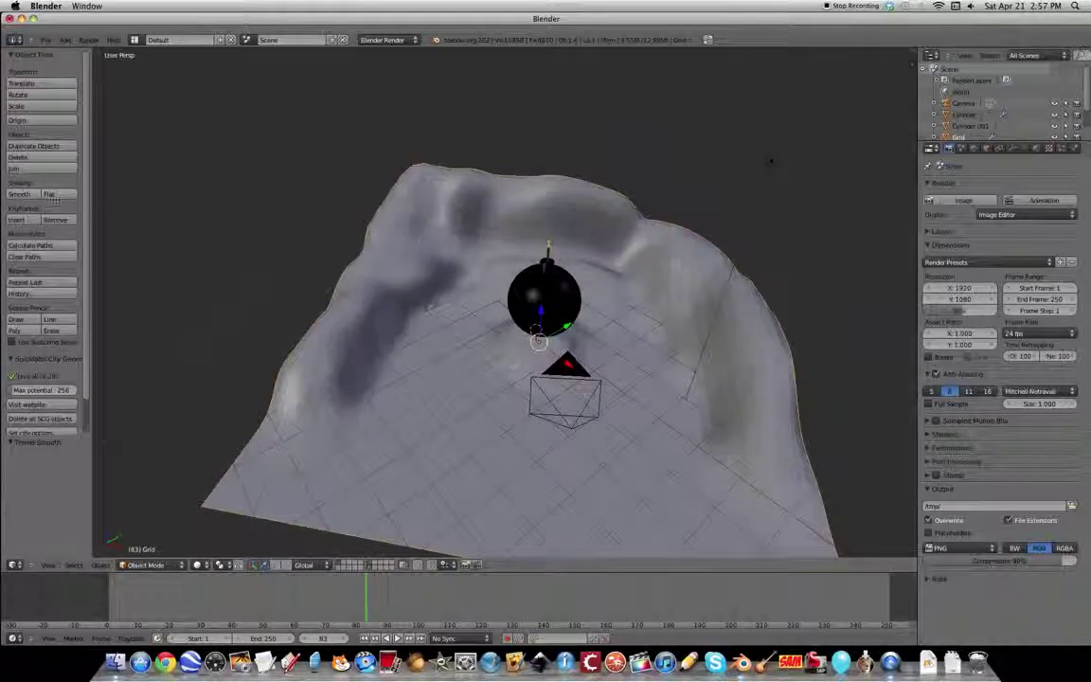
pyautogui.press('F12')
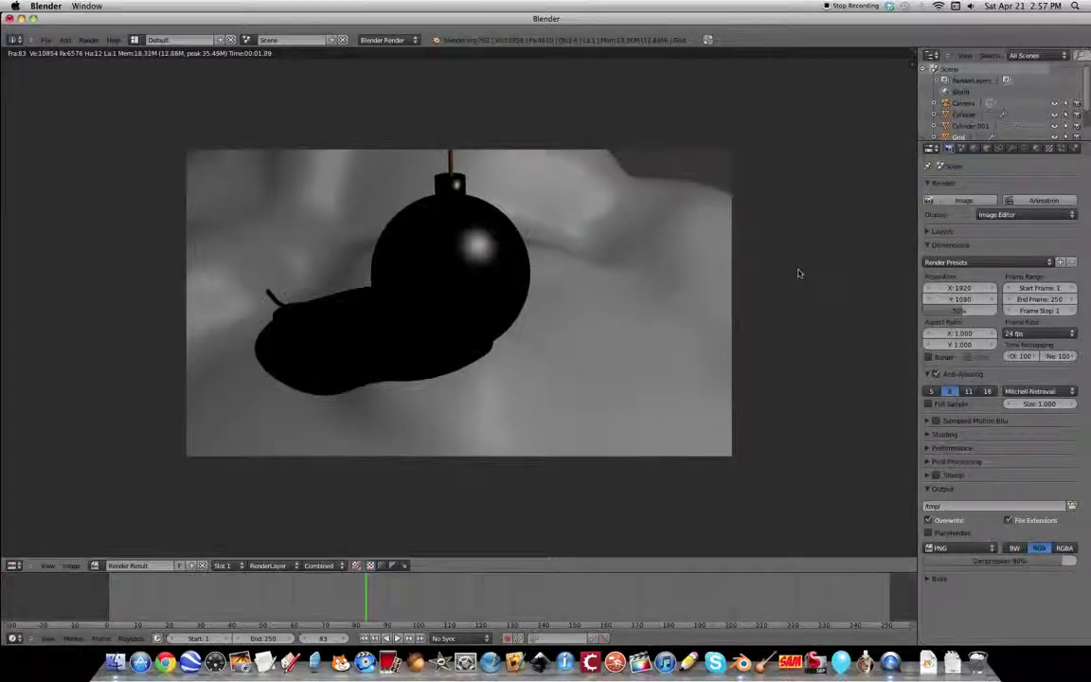
pyautogui.press('Escape')
# Move the camera farther back from the bomb along the Y axis
pyautogui.rightClick(568, 370)
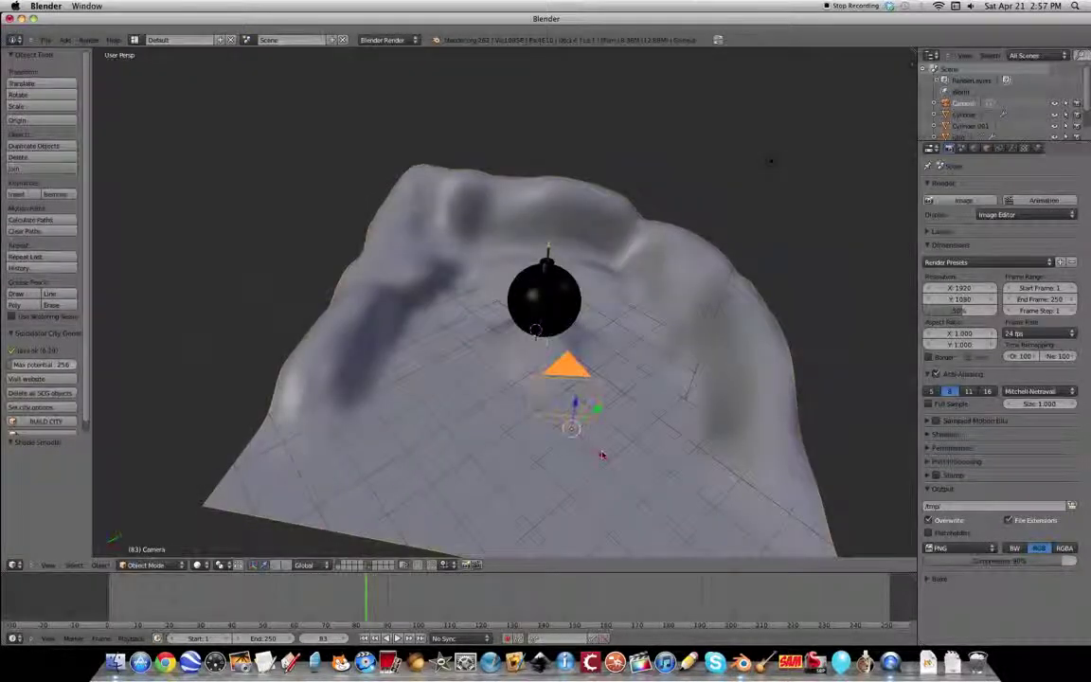
pyautogui.press('g')
pyautogui.press('y')
pyautogui.click(614, 530)
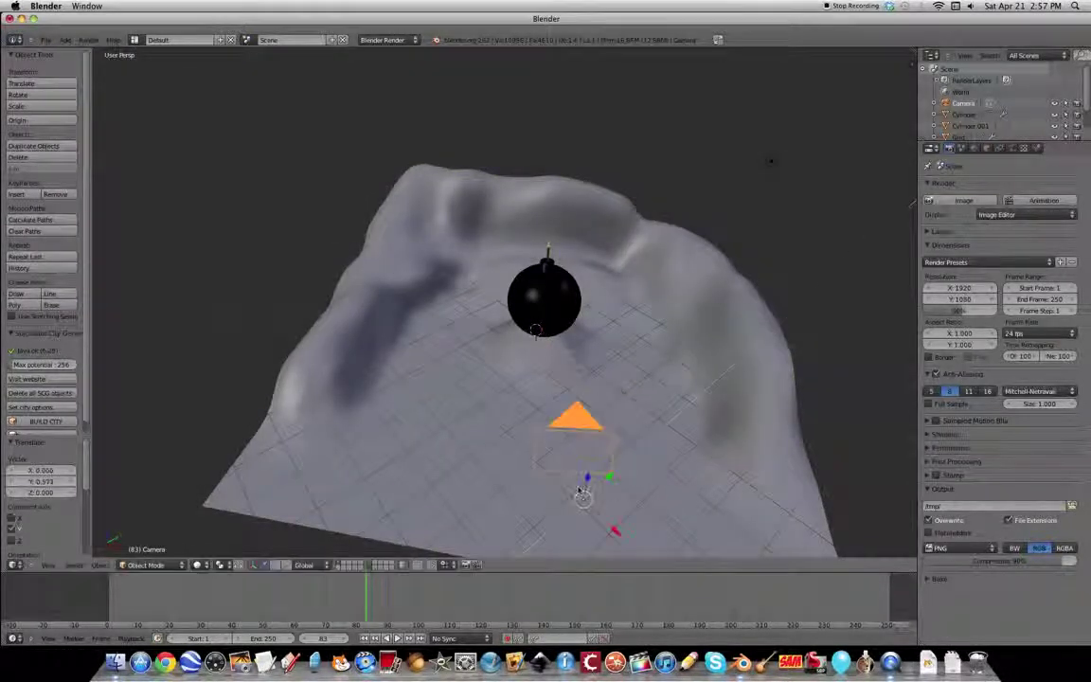
# Raise the camera along the Z axis by about 0.4 and test-render frame 83 from the new viewpoint
pyautogui.press('g')
pyautogui.press('z')
pyautogui.press('Return')
pyautogui.press('g')
pyautogui.press('z')
pyautogui.press('Return')
pyautogui.press('F12')
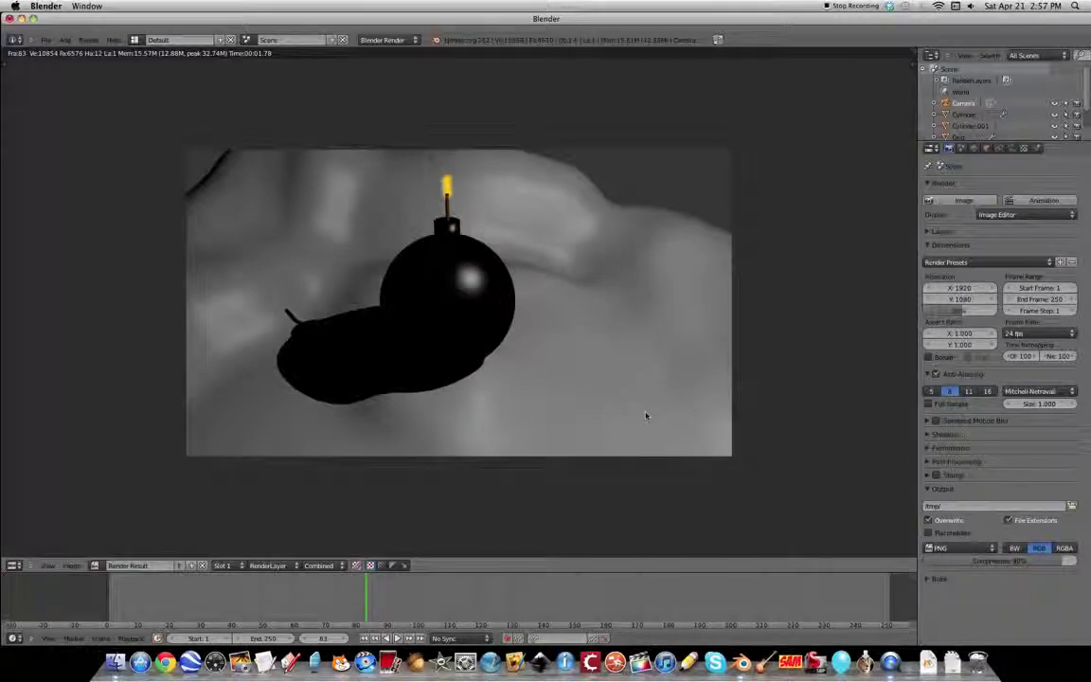
pyautogui.press('Escape')
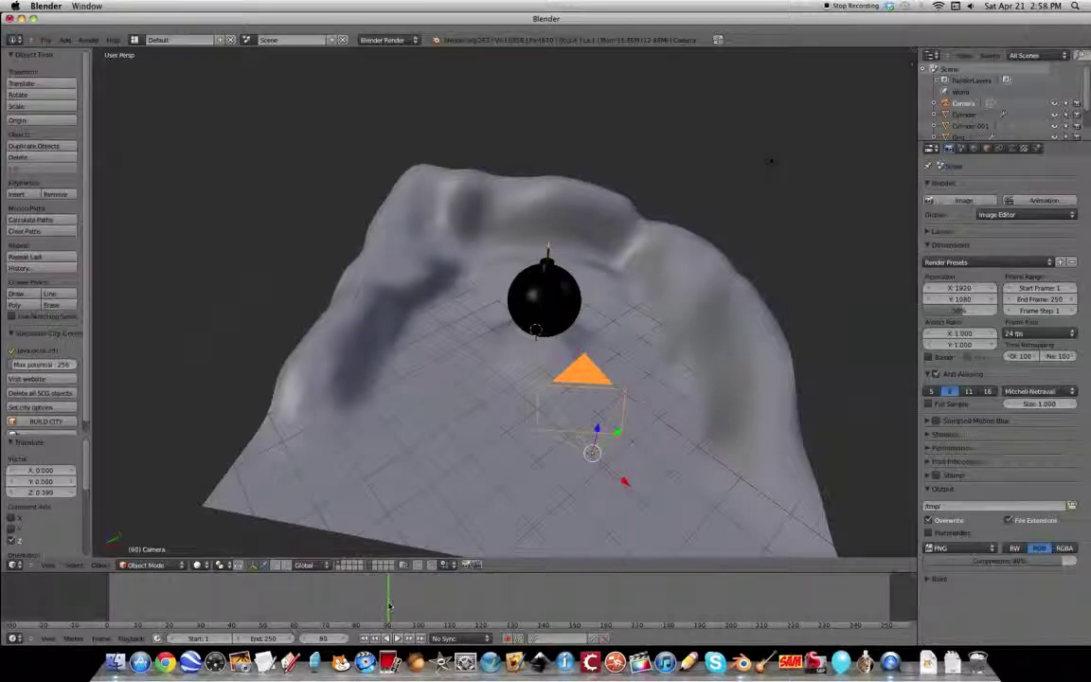
# Play back the explosion animation, stop it at frame 129 and render that frame
pyautogui.hotkey('alt', 'a')
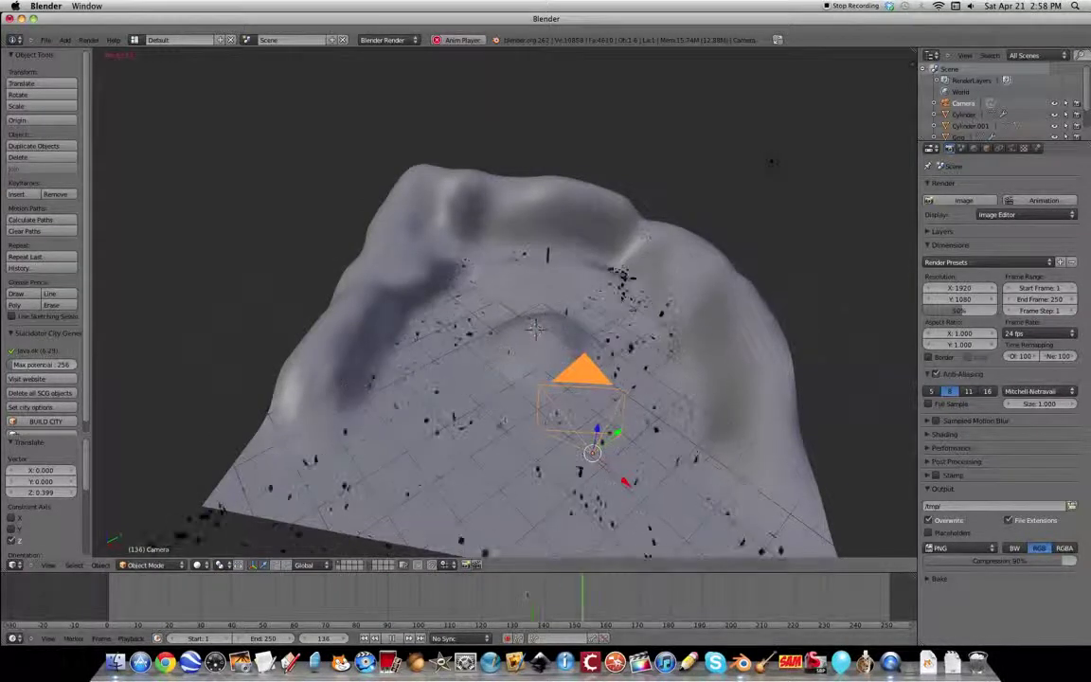
pyautogui.hotkey('shift', 'alt', 'a')
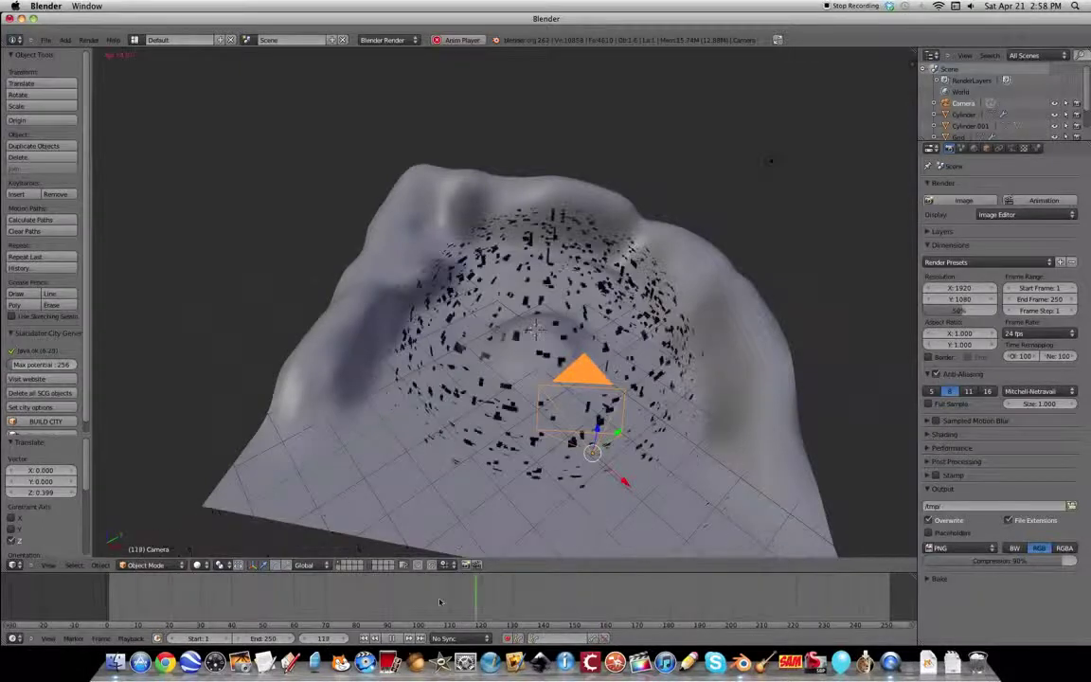
pyautogui.hotkey('alt', 'a')
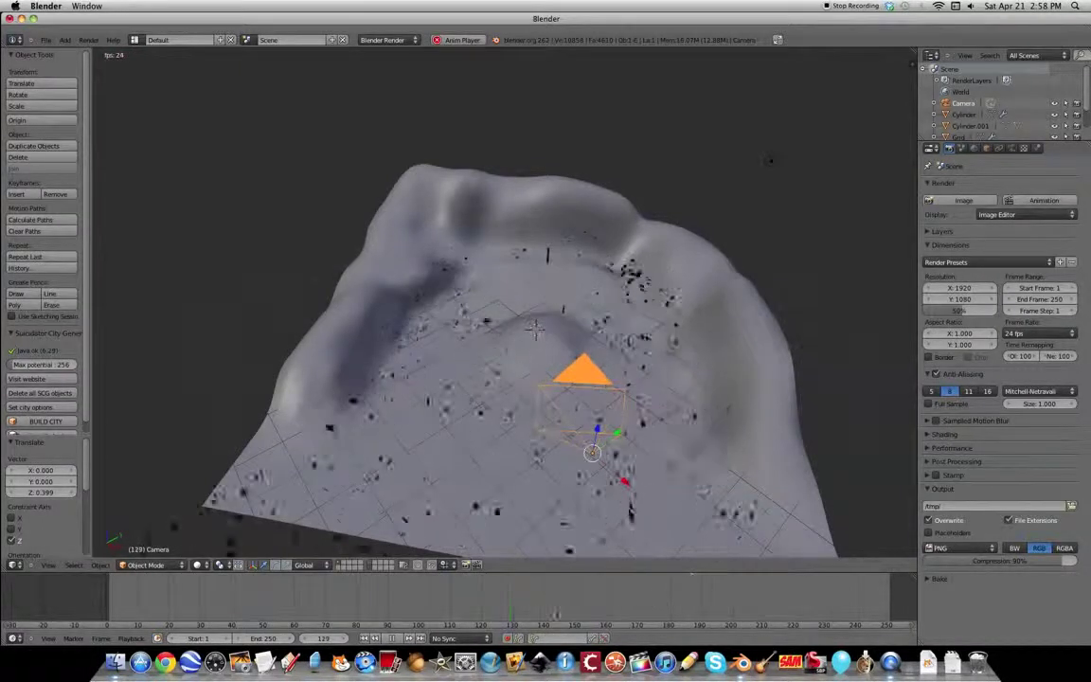
pyautogui.moveTo(570, 594); pyautogui.dragTo(496, 591)
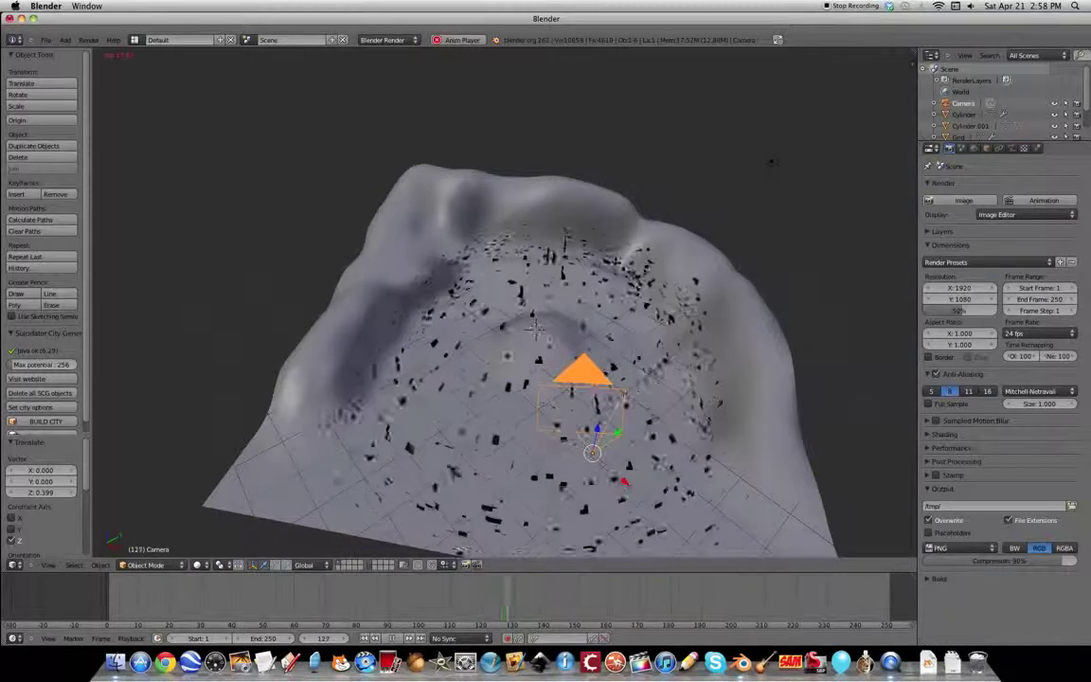
pyautogui.click(390, 637)
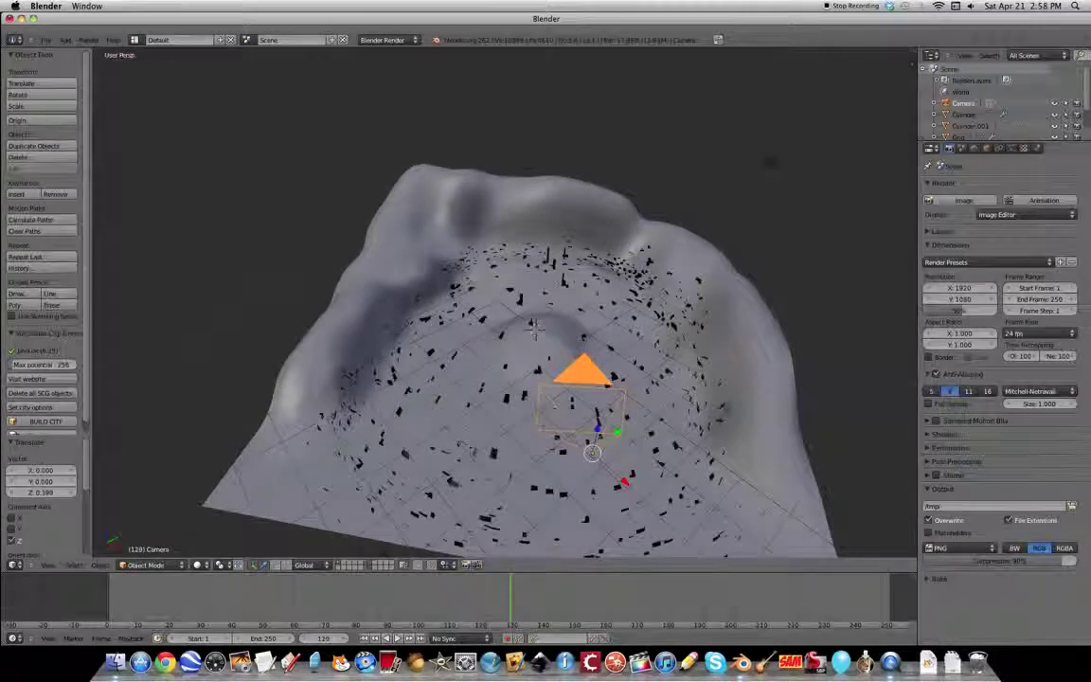
pyautogui.press('F12')
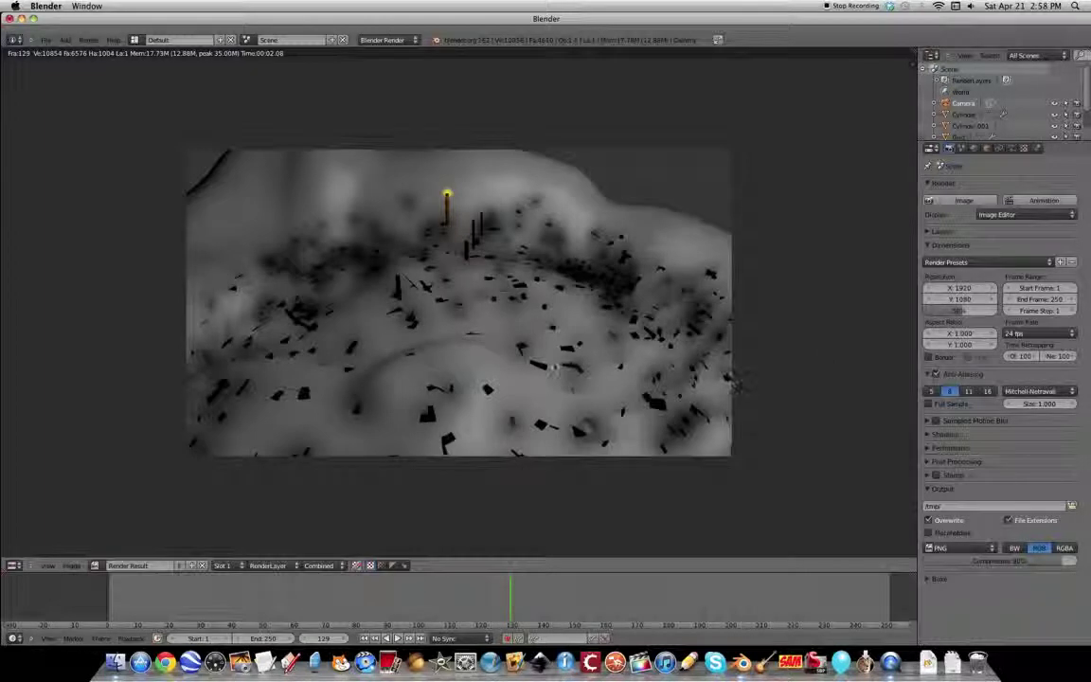
pyautogui.press('Escape')
# Go to frame 103 and render the start of the explosion
pyautogui.moveTo(482, 613); pyautogui.dragTo(430, 609)
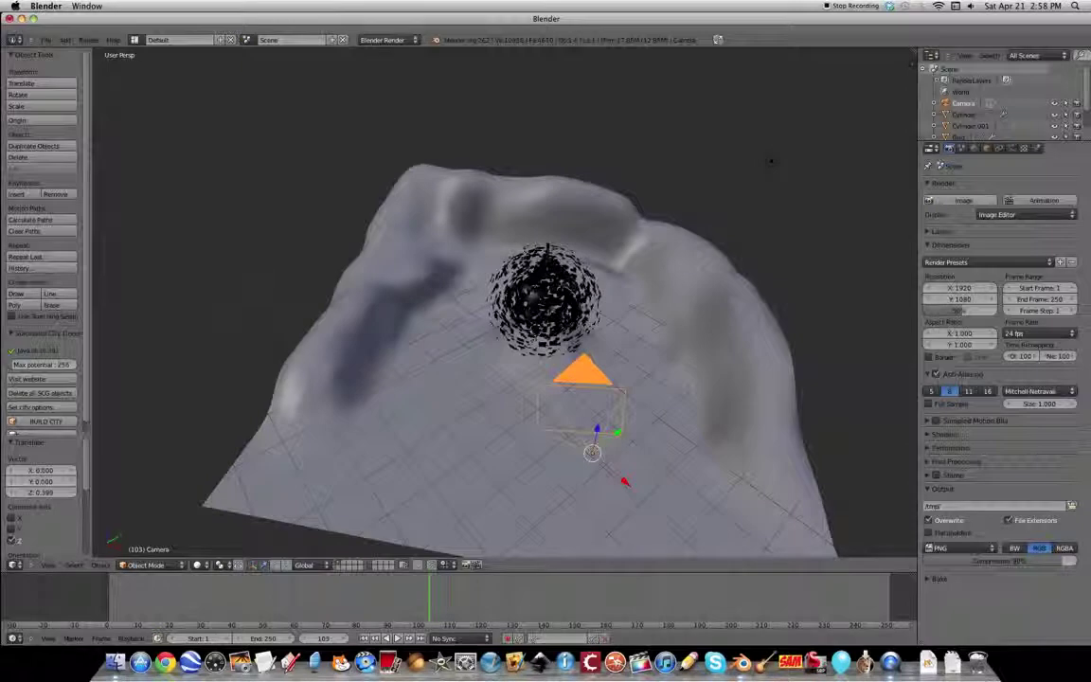
pyautogui.press('F12')
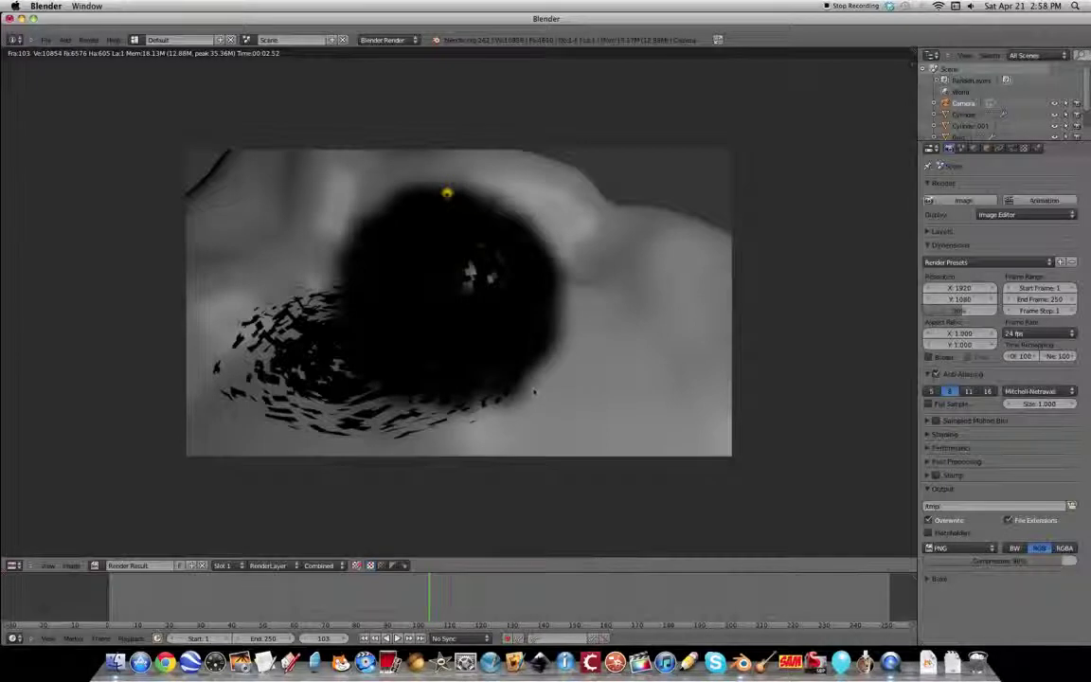
pyautogui.press('Escape')
# Set the render type of the bomb's particle system to None
pyautogui.rightClick(549, 289)
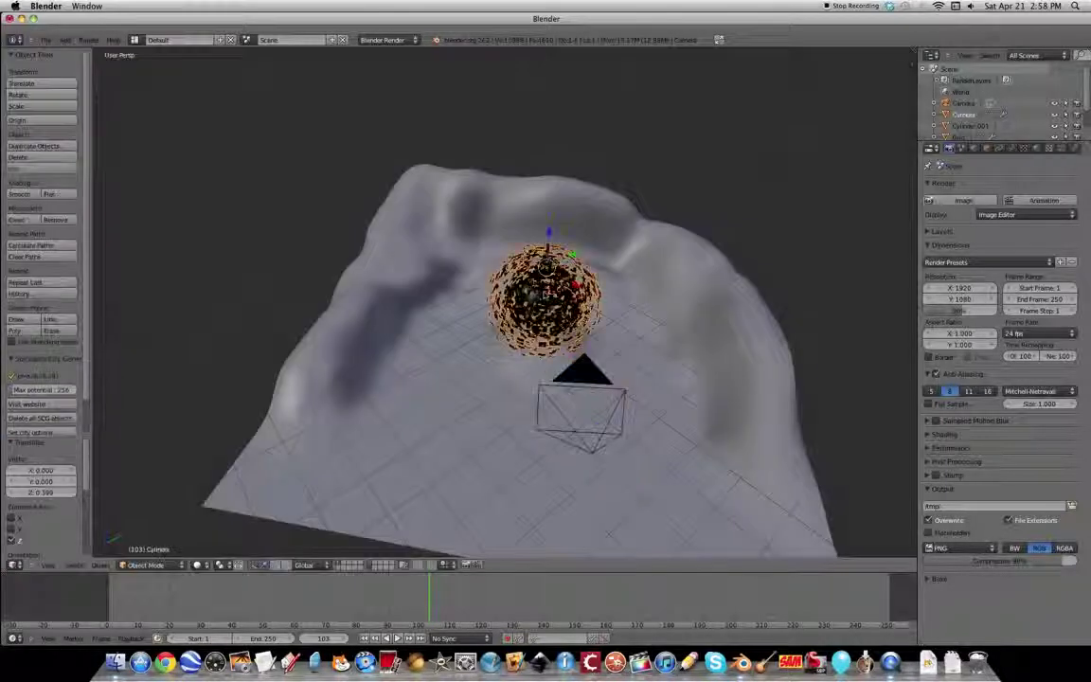
pyautogui.click(1062, 150)
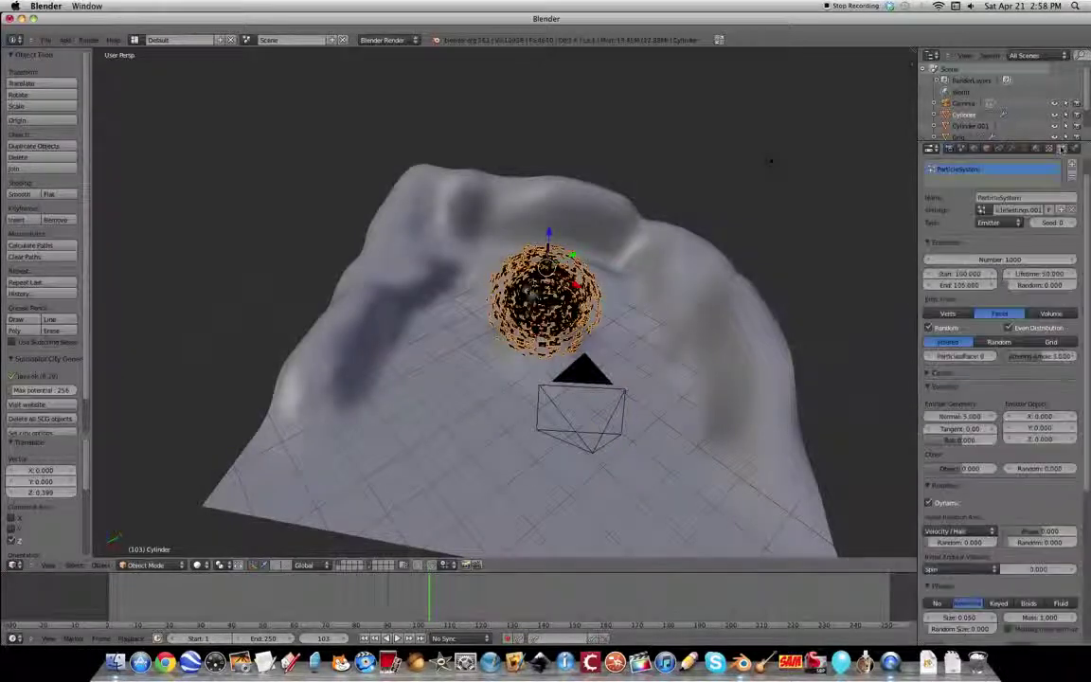
pyautogui.scroll(-5, 985, 497)
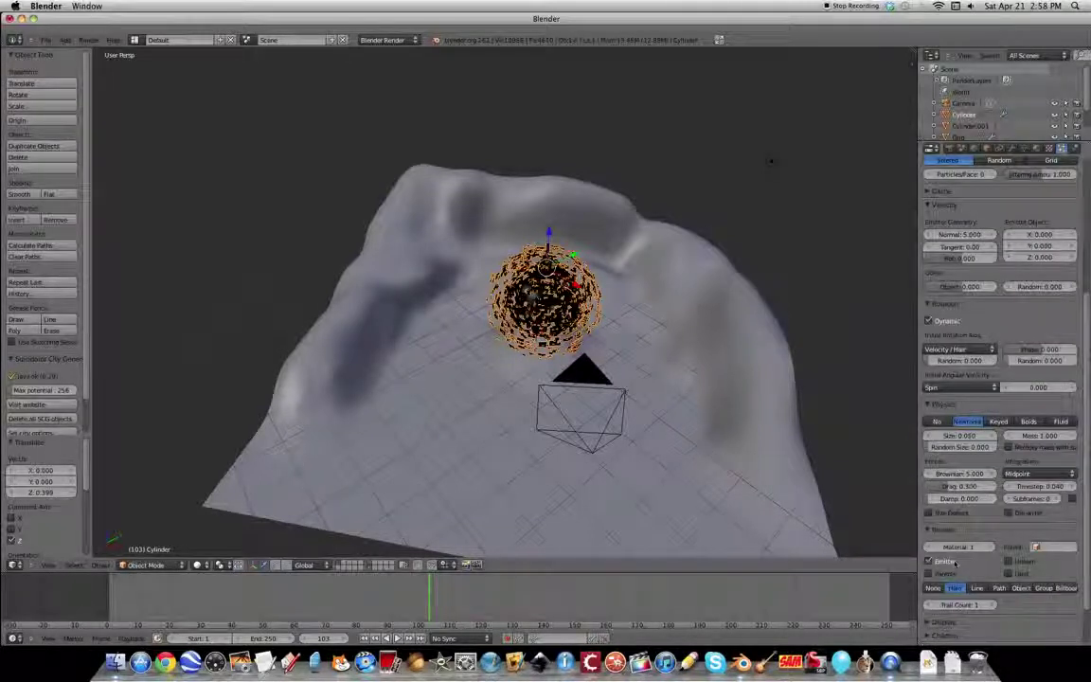
pyautogui.scroll(-2, 962, 564)
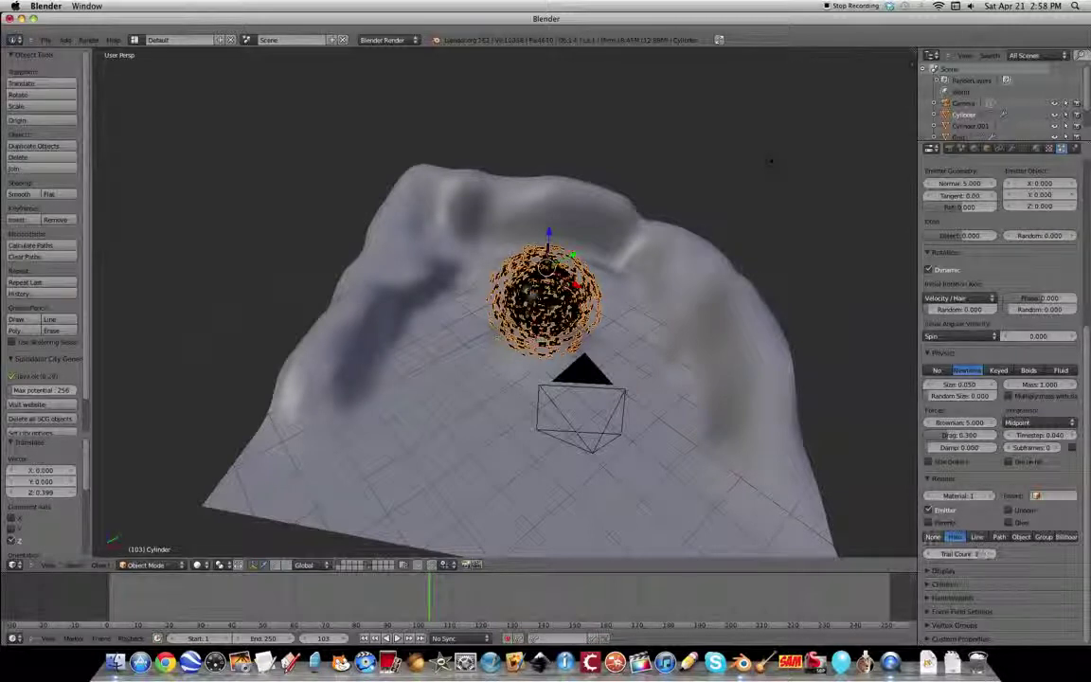
pyautogui.hotkey('ctrl', 'z')
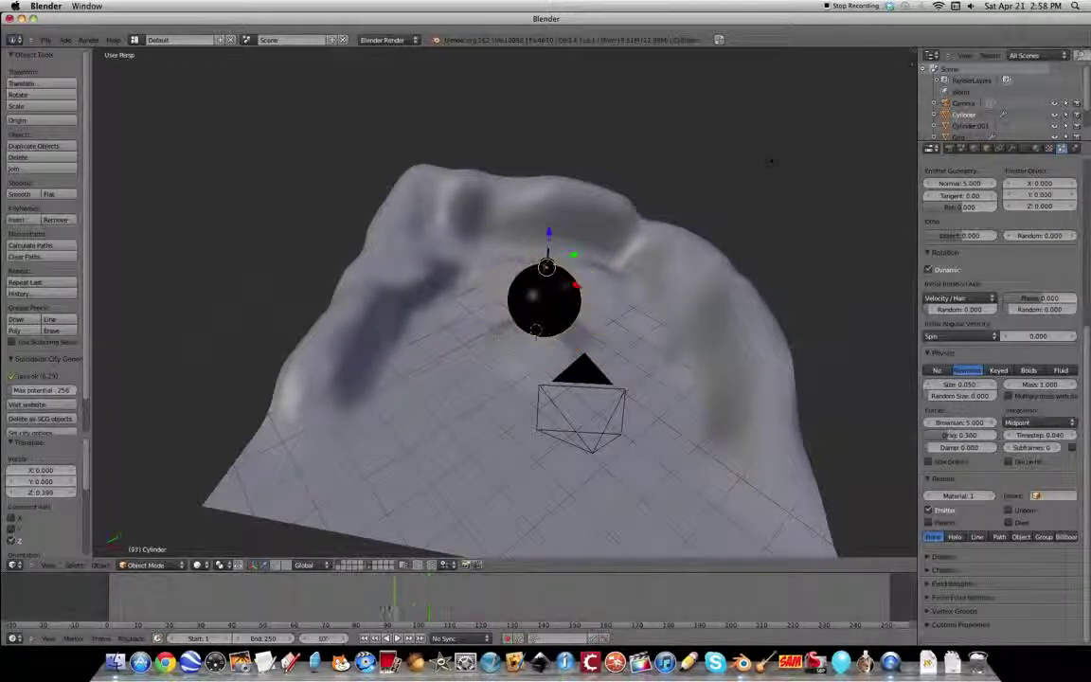
# Render frame 103 again to check the explosion without particle halos
pyautogui.moveTo(396, 602); pyautogui.dragTo(429, 603)
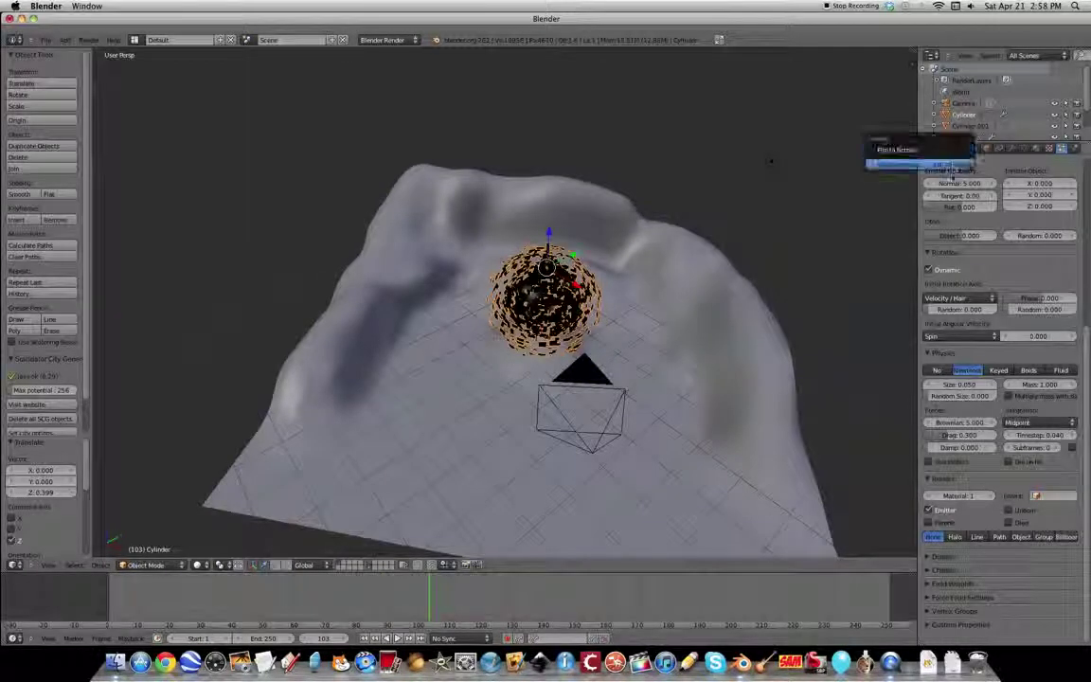
pyautogui.click(949, 148)
pyautogui.click(964, 201)
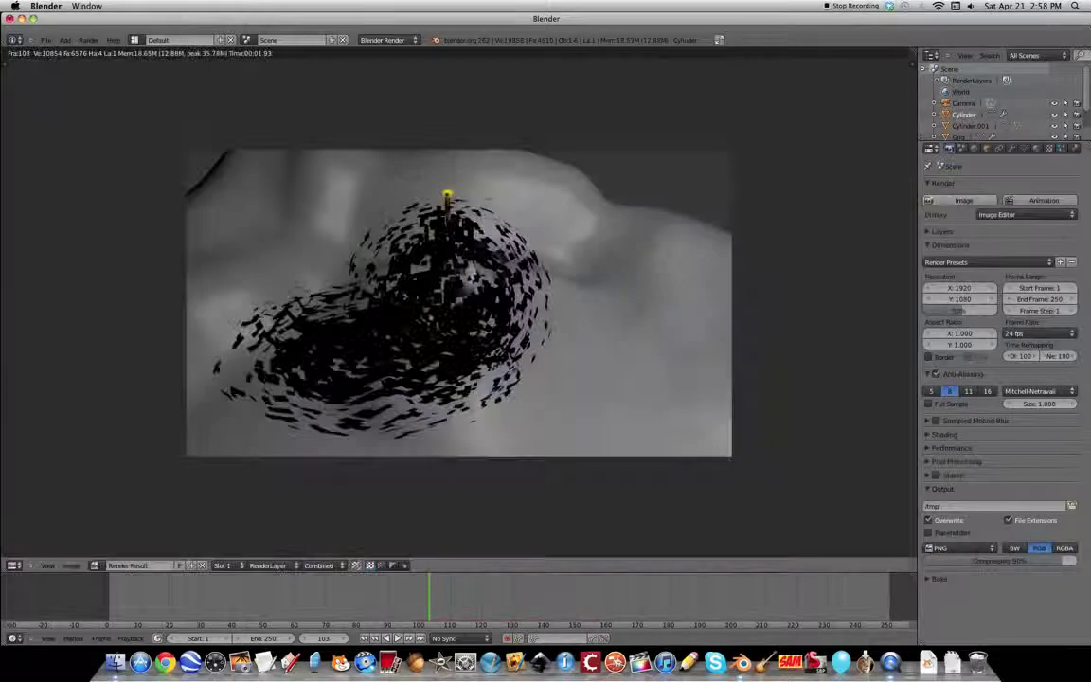
pyautogui.press('Escape')
# Go to frame 133 and render the scattered bomb fragments on the terrain
pyautogui.moveTo(431, 602); pyautogui.dragTo(524, 596)
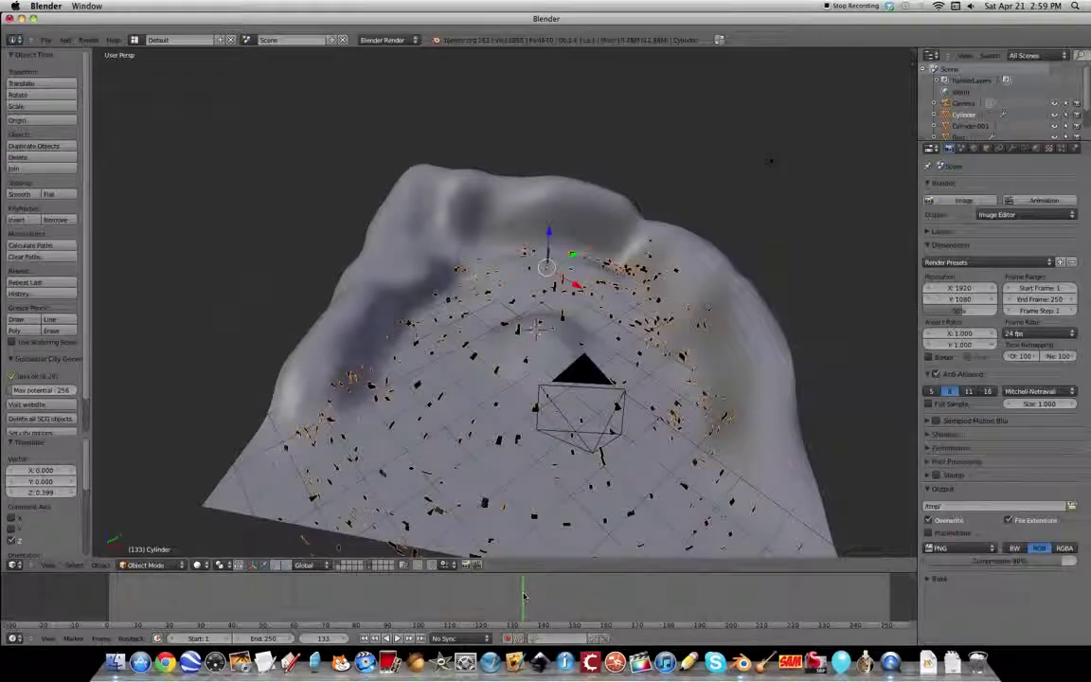
pyautogui.press('F12')
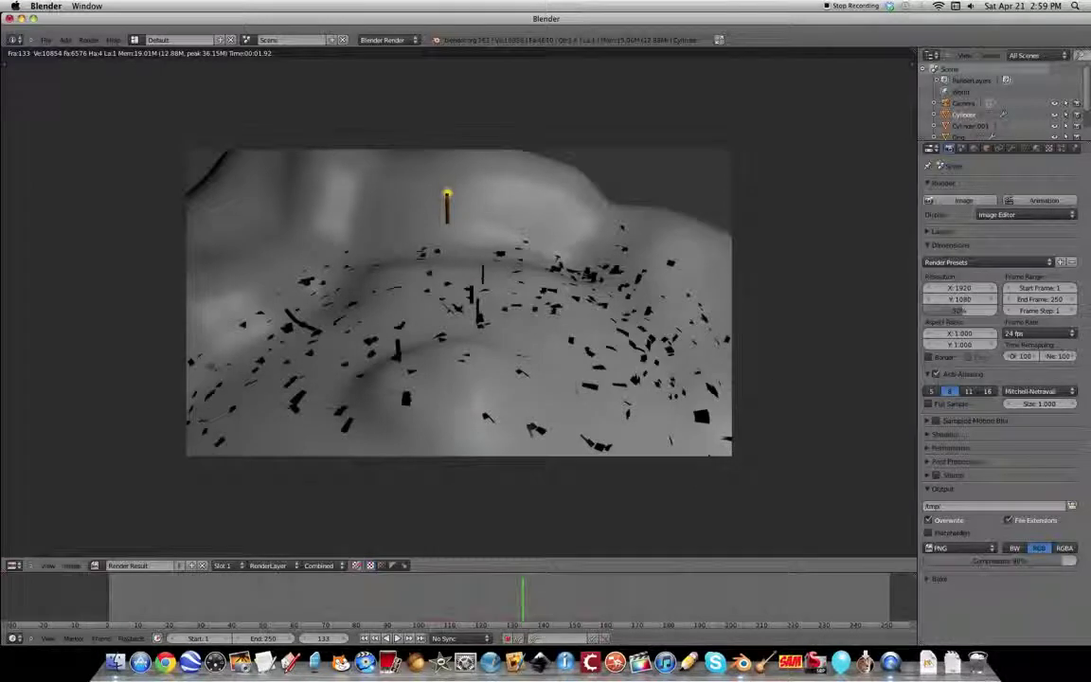
pyautogui.press('Escape')
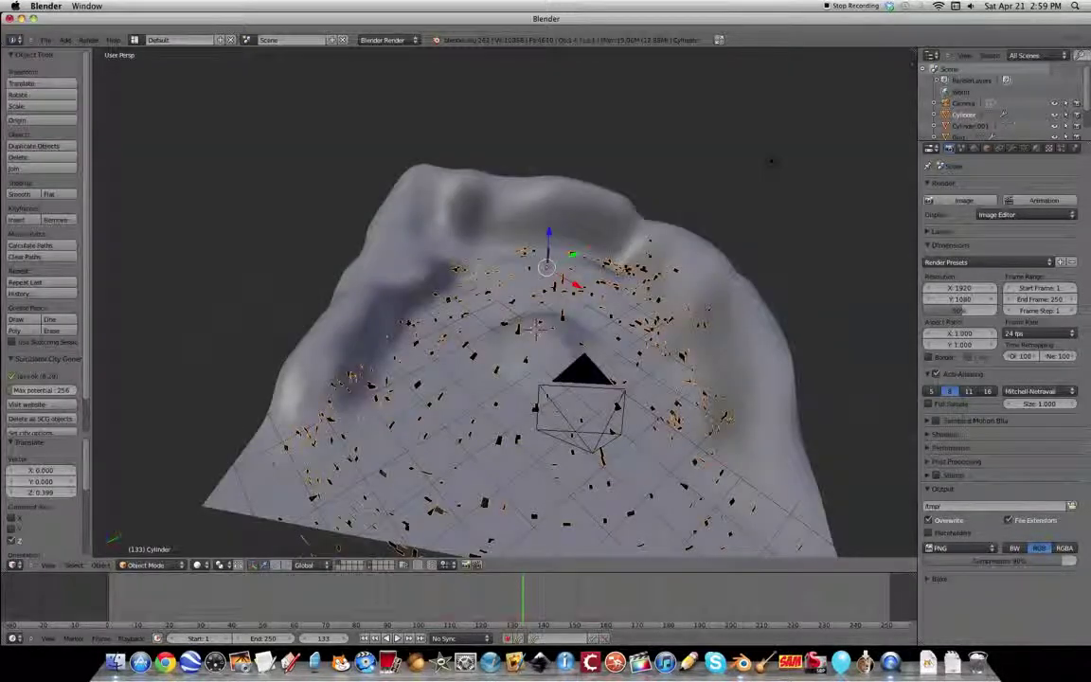
# Return the timeline to frame 1 and select the fuse on top of the bomb
pyautogui.moveTo(516, 595); pyautogui.dragTo(270, 588)
pyautogui.moveTo(135, 589); pyautogui.dragTo(107, 590)
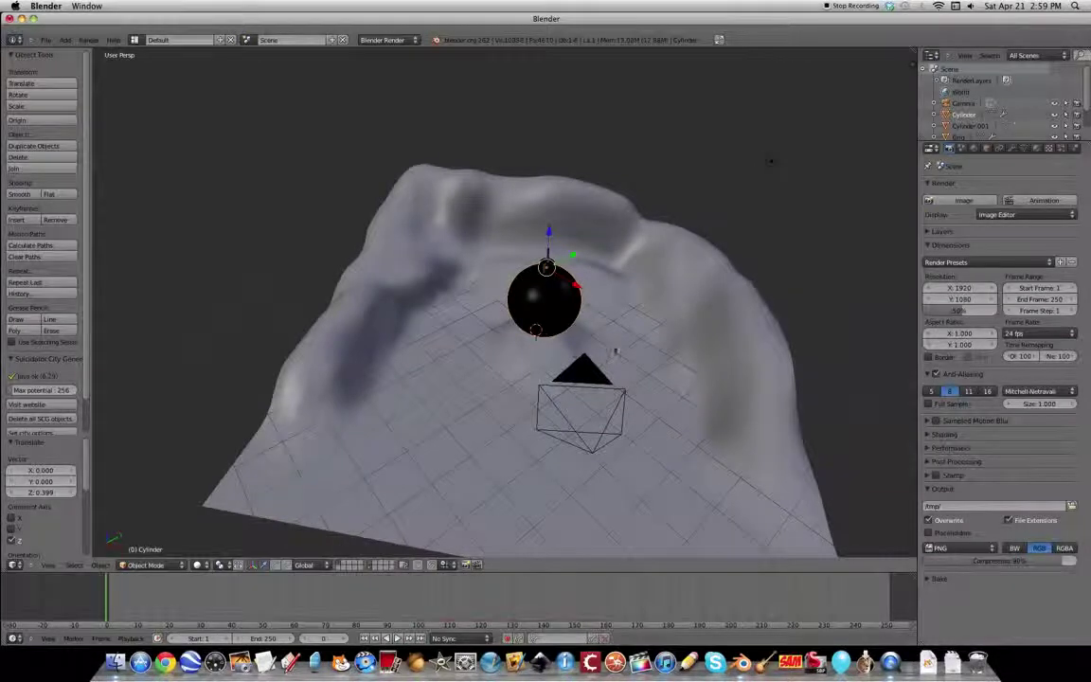
pyautogui.scroll(7, 617, 343)
pyautogui.keyDown('shift'); pyautogui.moveTo(768, 253); pyautogui.dragTo(661, 357, button='middle'); pyautogui.keyUp('shift')
pyautogui.rightClick(541, 249)
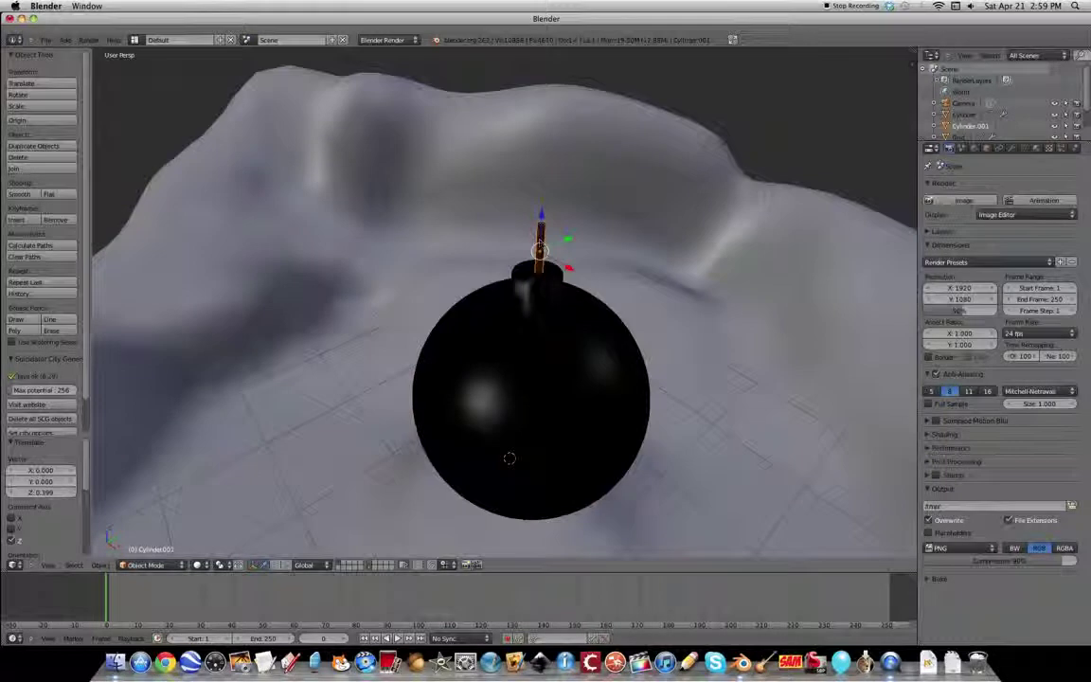
pyautogui.click(110, 584)
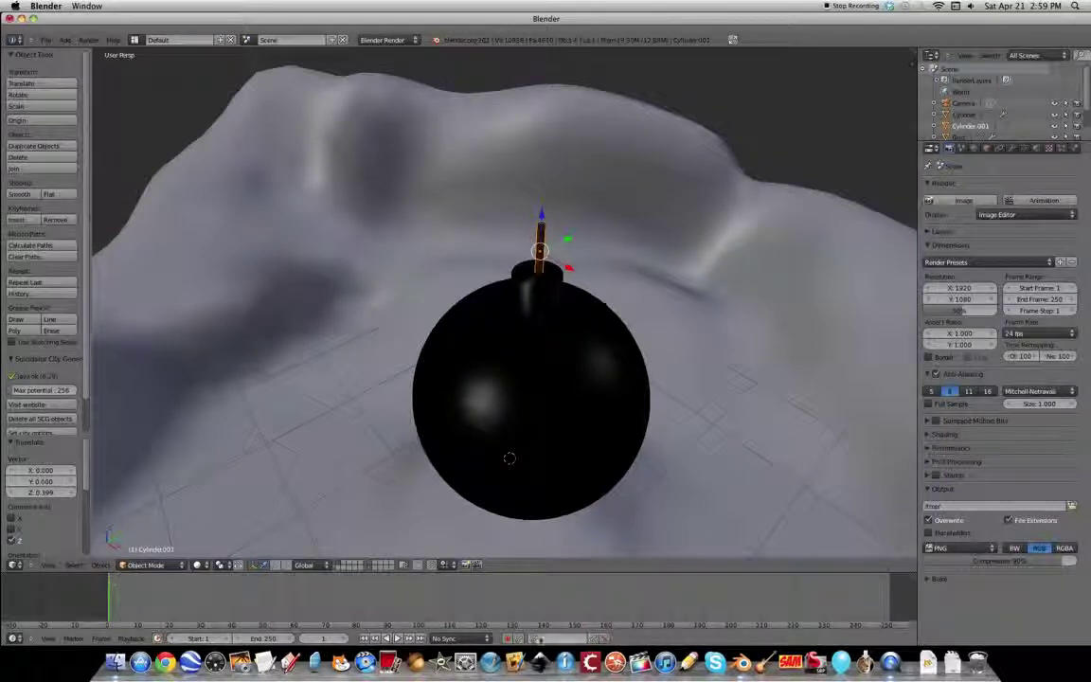
# Choose Location as the active keying set and insert a location keyframe for the fuse at frame 1
pyautogui.click(538, 638)
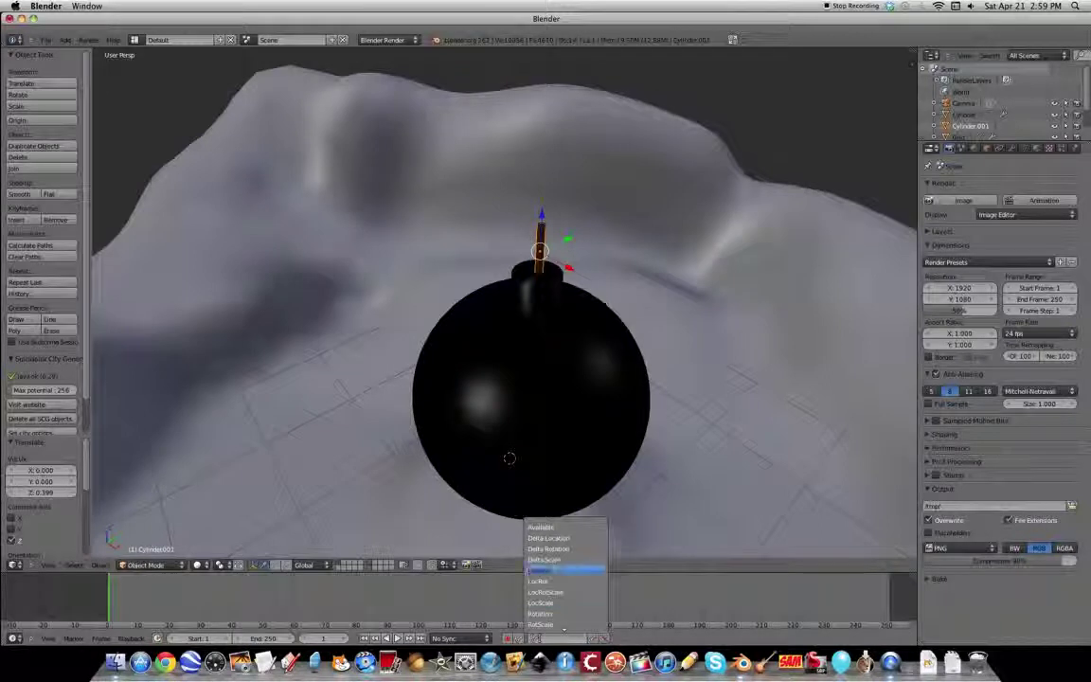
pyautogui.click(567, 570)
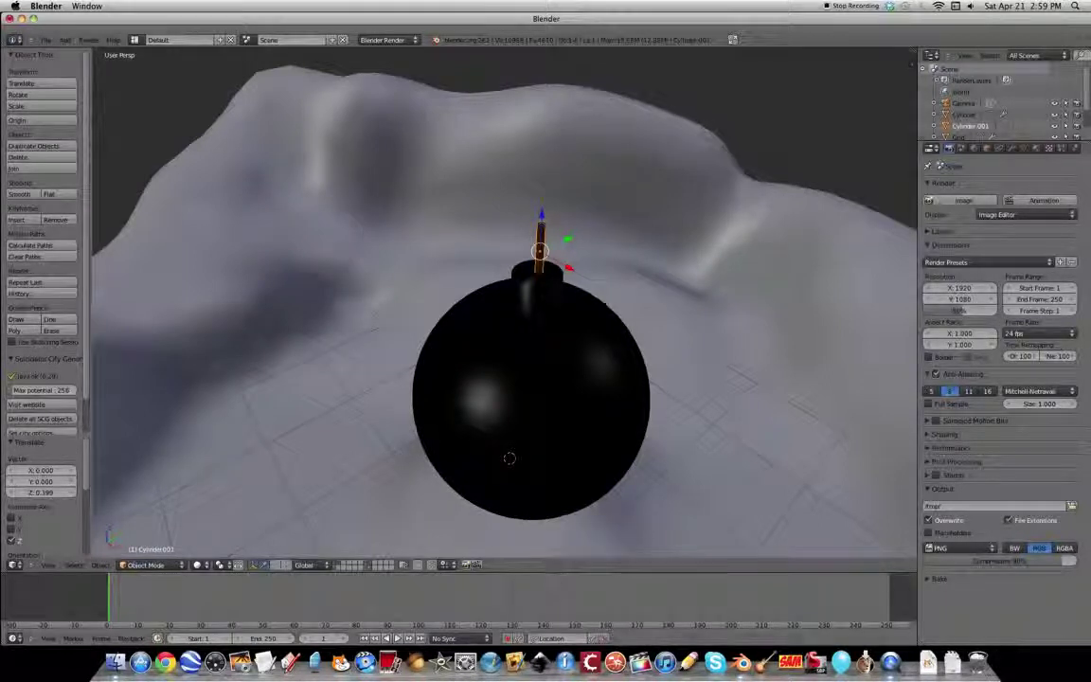
pyautogui.click(592, 641)
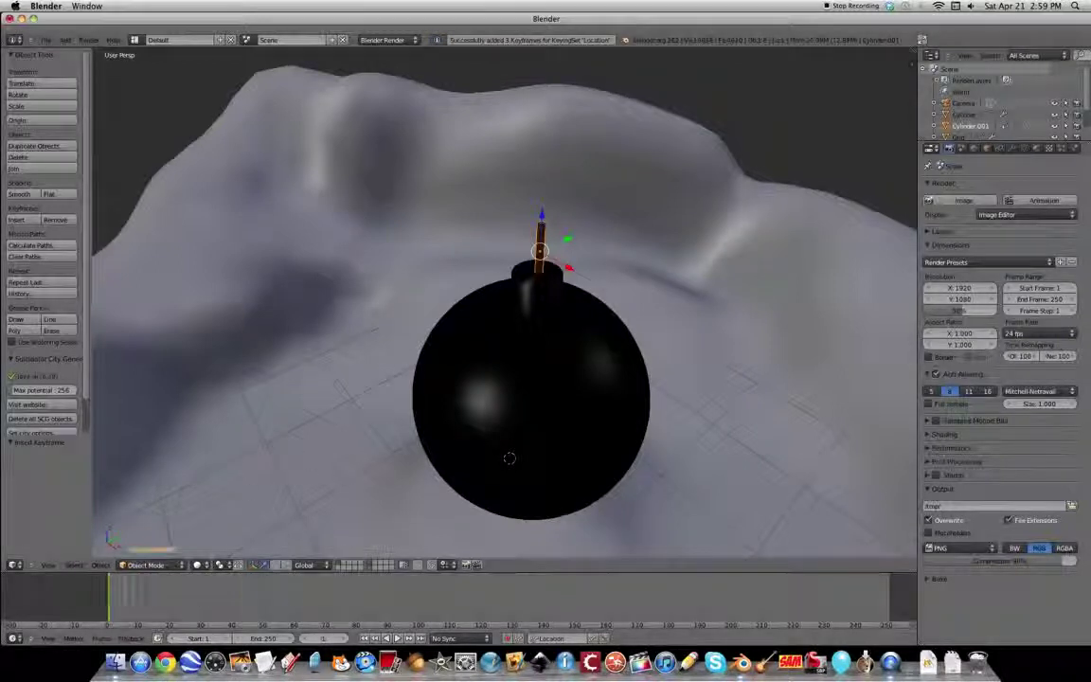
# At frame 100, lower the fuse along Z until it sits inside the bomb and insert a location keyframe
pyautogui.click(417, 592)
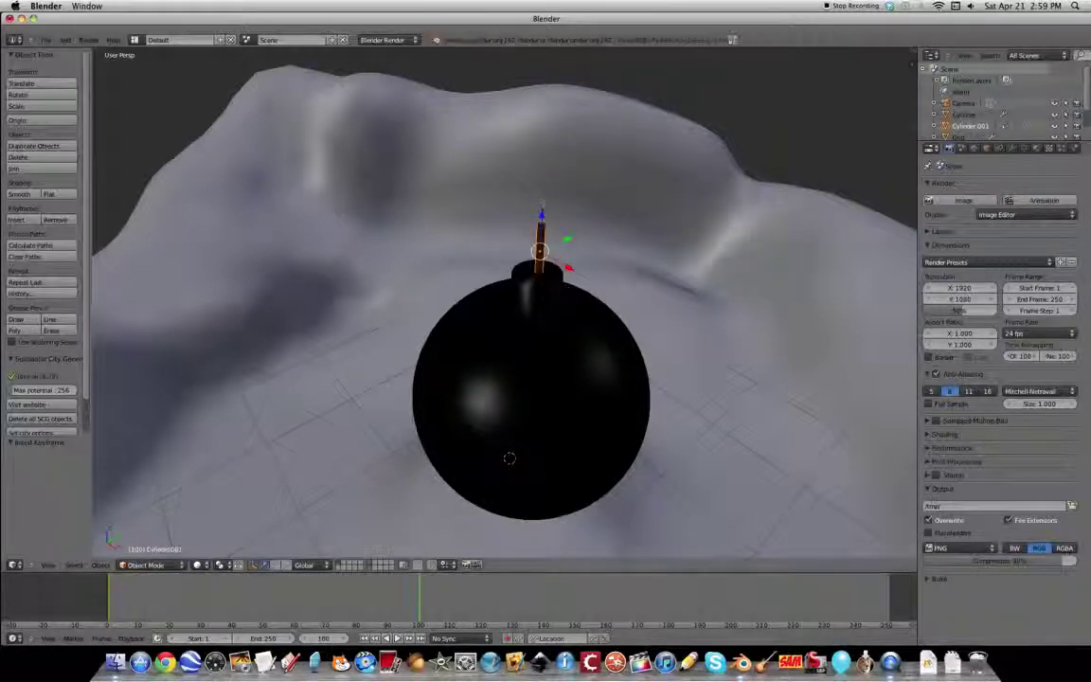
pyautogui.moveTo(540, 216); pyautogui.dragTo(538, 270)
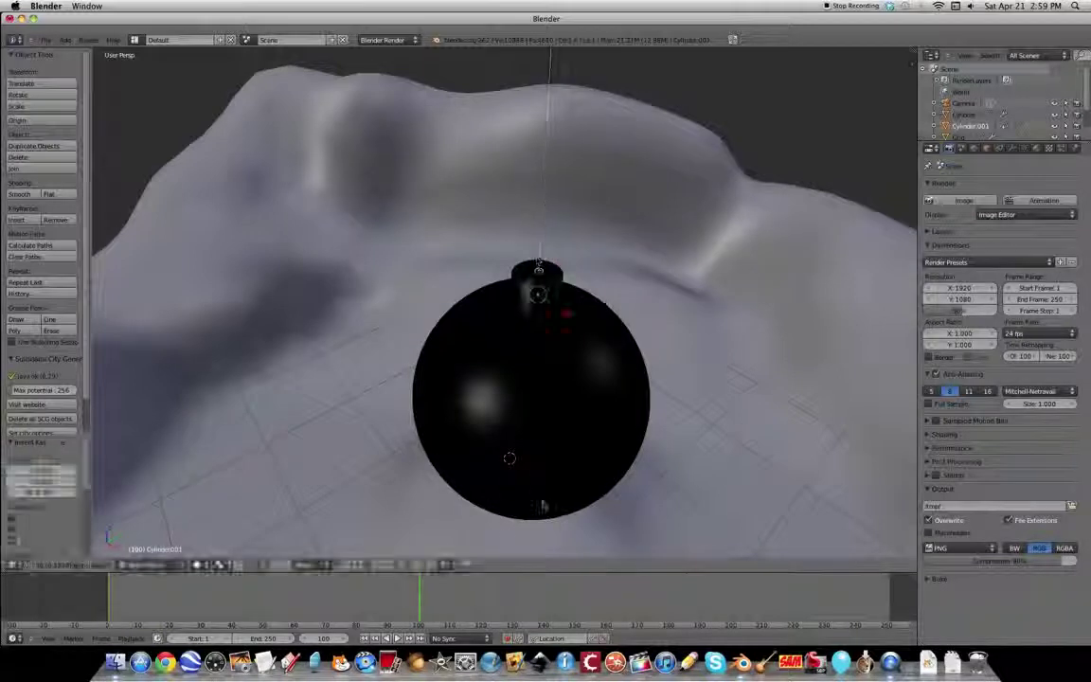
pyautogui.press('i')
# Return to the start of the timeline, deselect the fuse and play the animation through the explosion
pyautogui.hotkey('shift', 'Left')
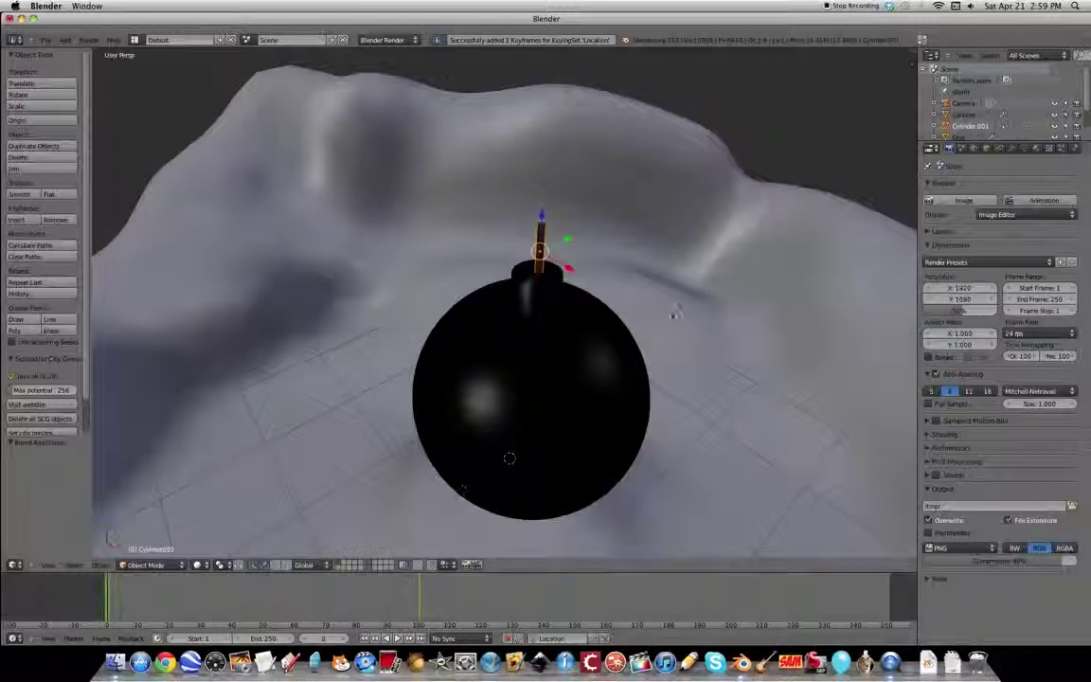
pyautogui.press('a')
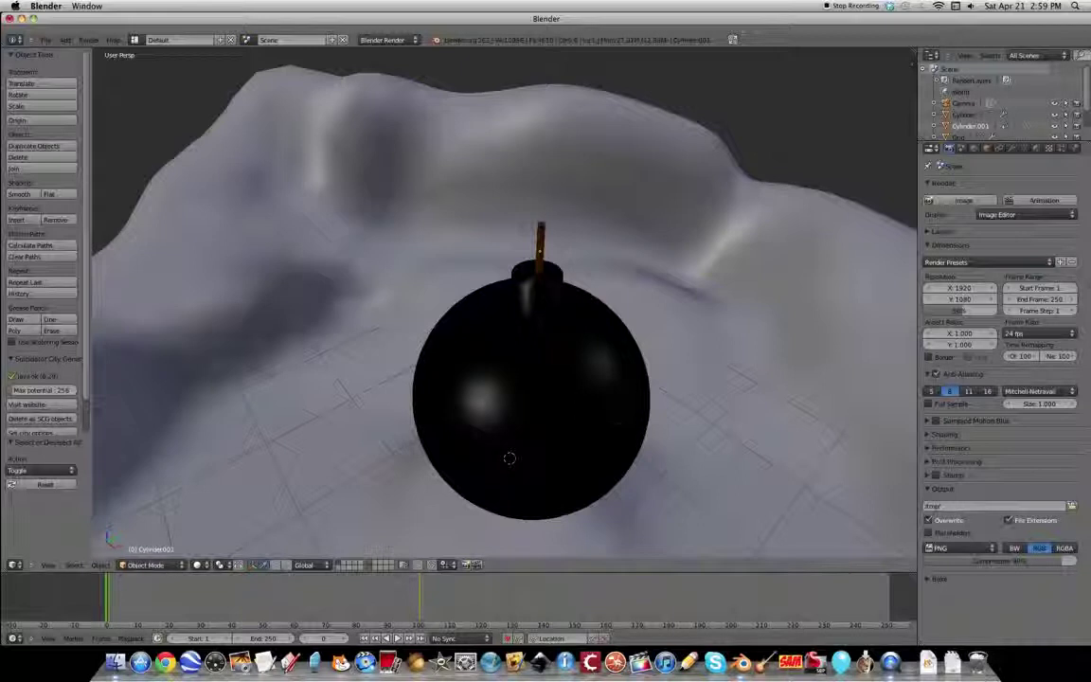
pyautogui.click(398, 639)
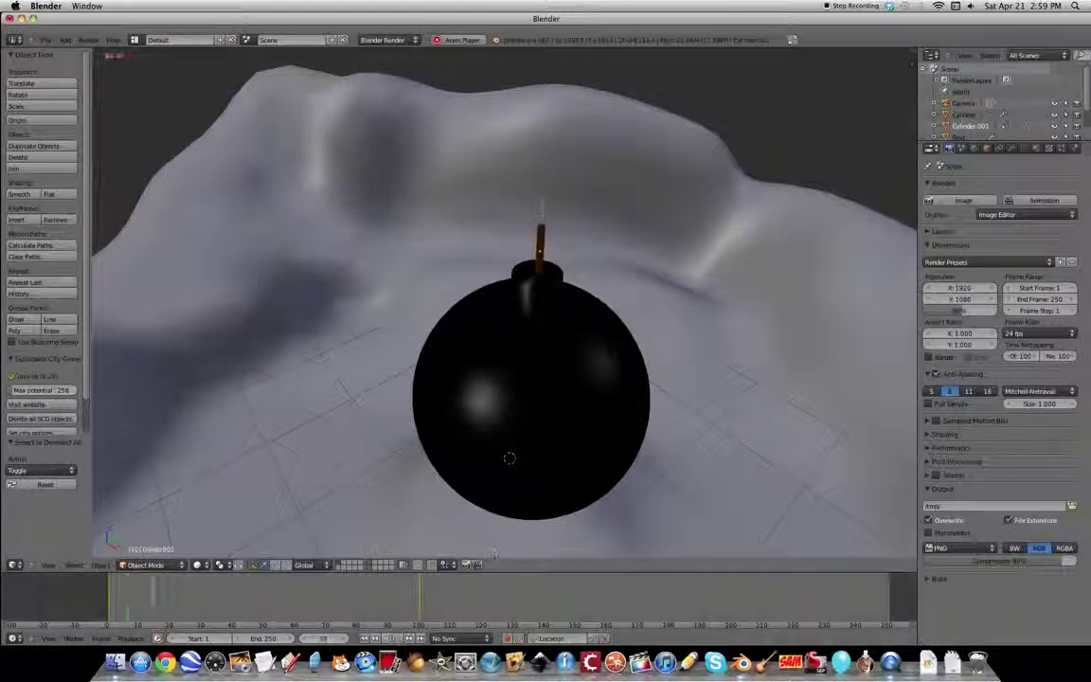
pyautogui.click(399, 638)
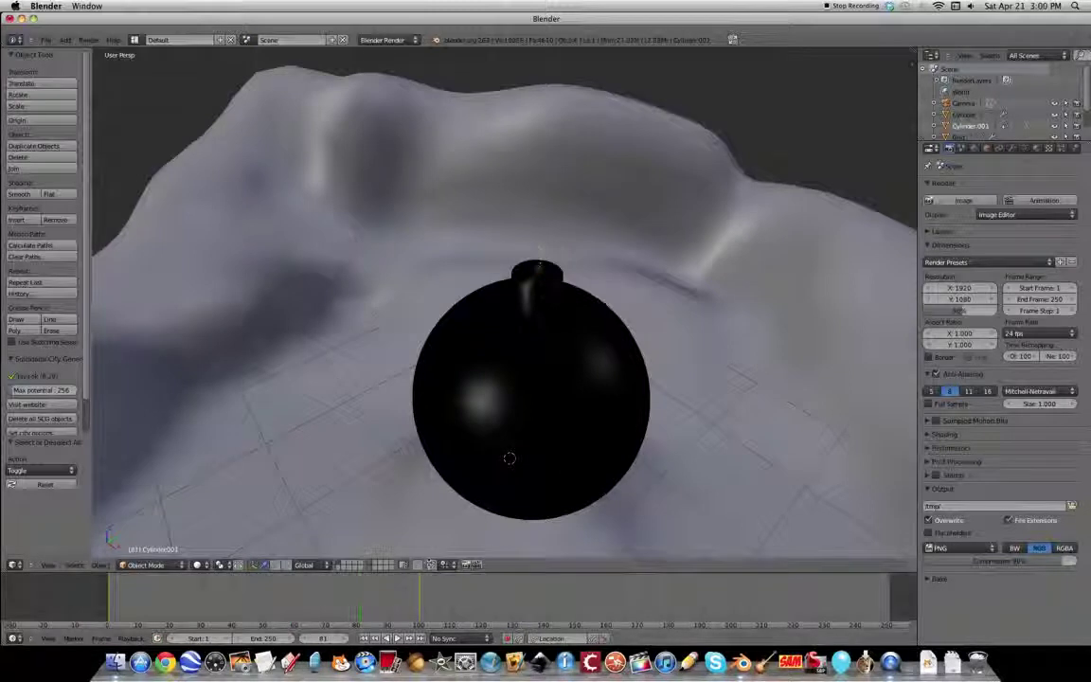
pyautogui.click(399, 639)
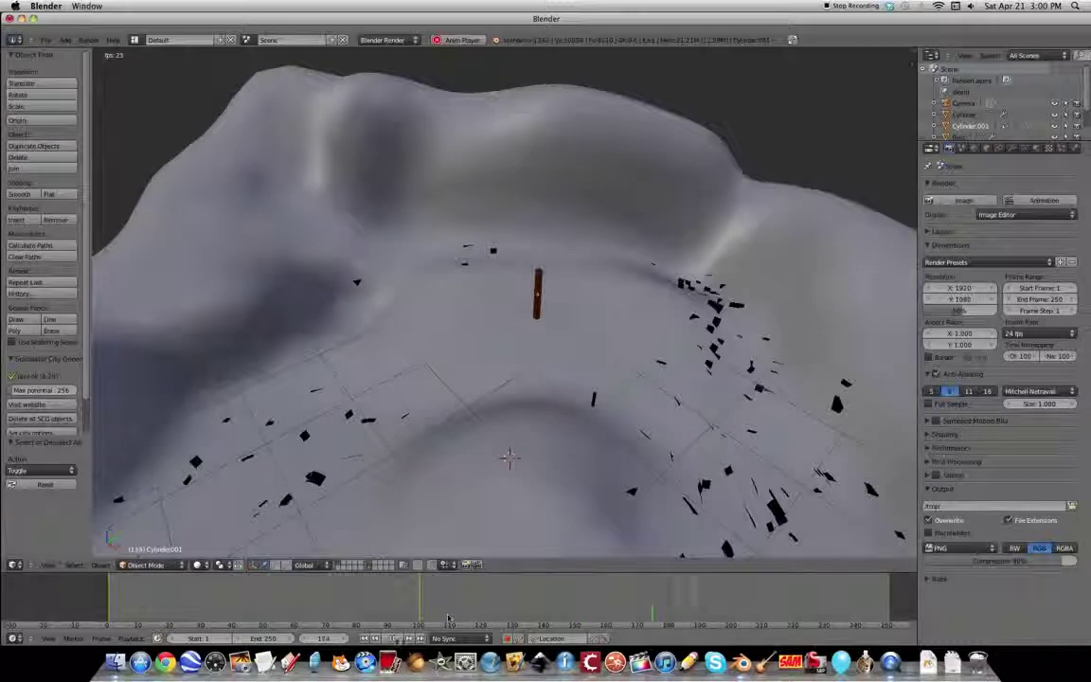
pyautogui.click(393, 639)
# Render frame 115 to check how the fuse looks during the explosion, and close the render
pyautogui.moveTo(700, 601); pyautogui.dragTo(467, 592)
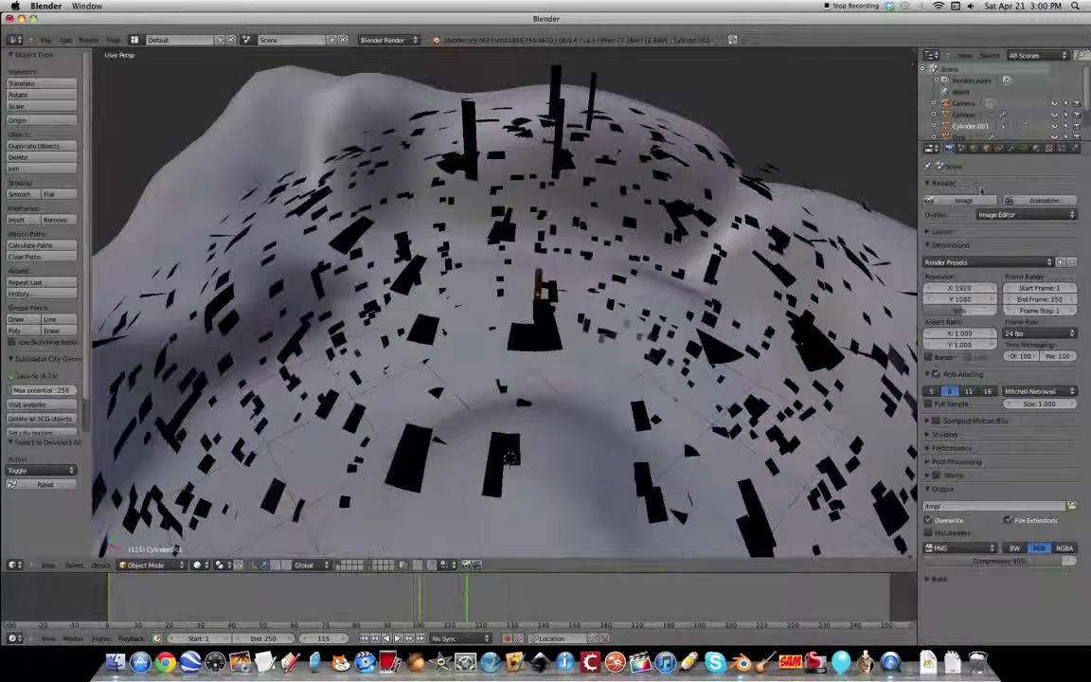
pyautogui.click(959, 200)
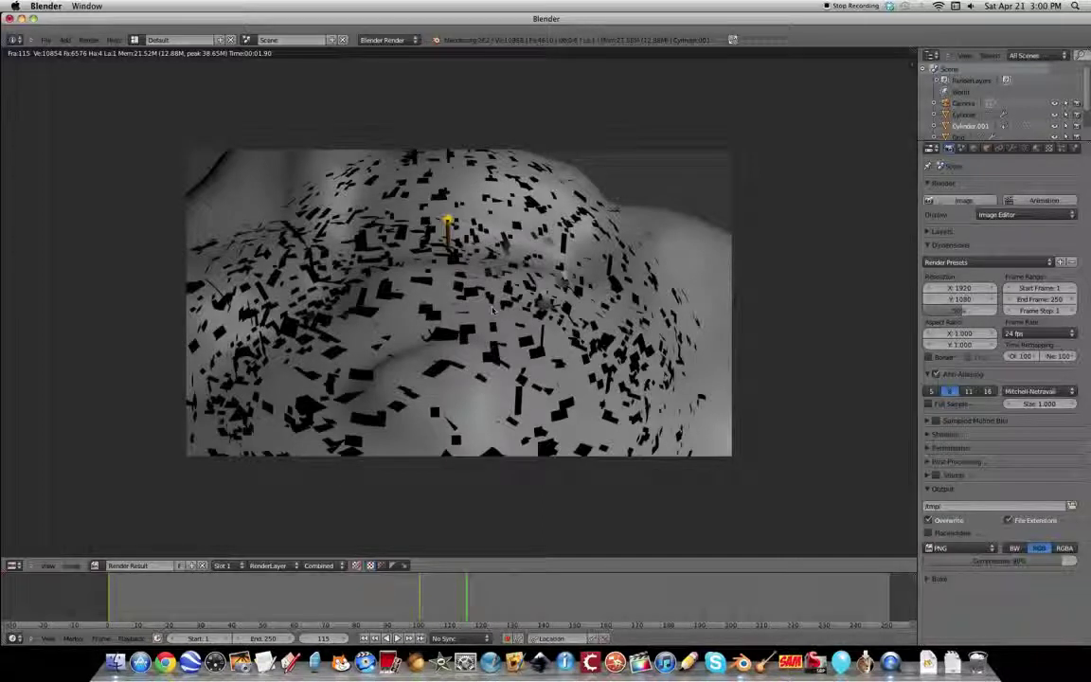
pyautogui.press('Escape')
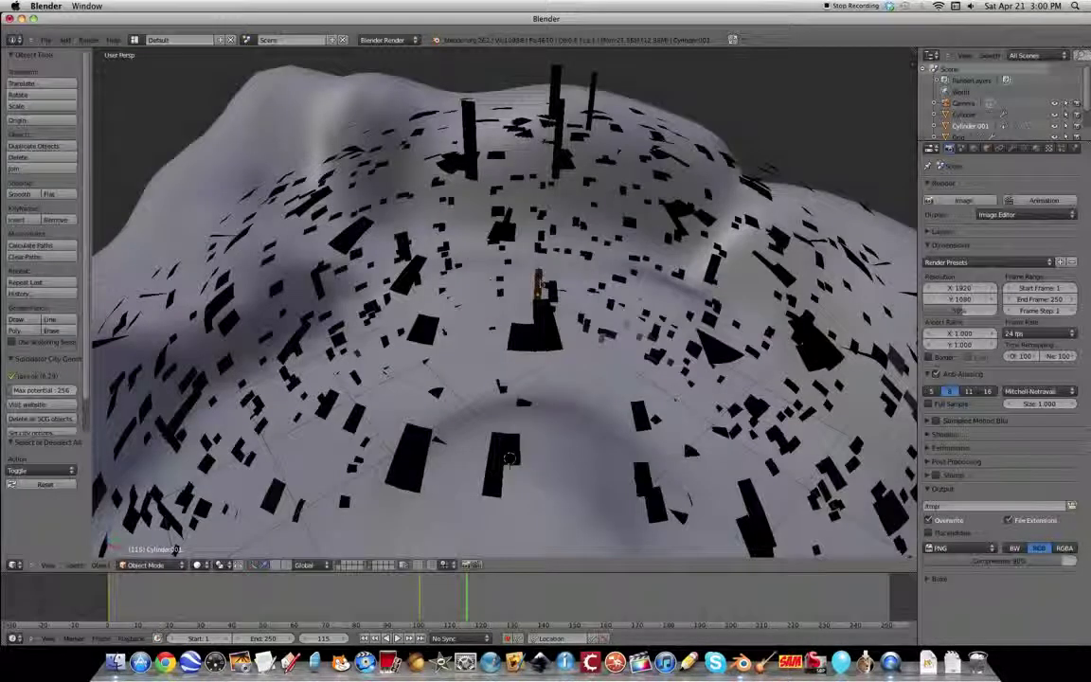
# Go back to frame 100 and add a particle system to the fuse
pyautogui.moveTo(464, 584); pyautogui.dragTo(422, 585)
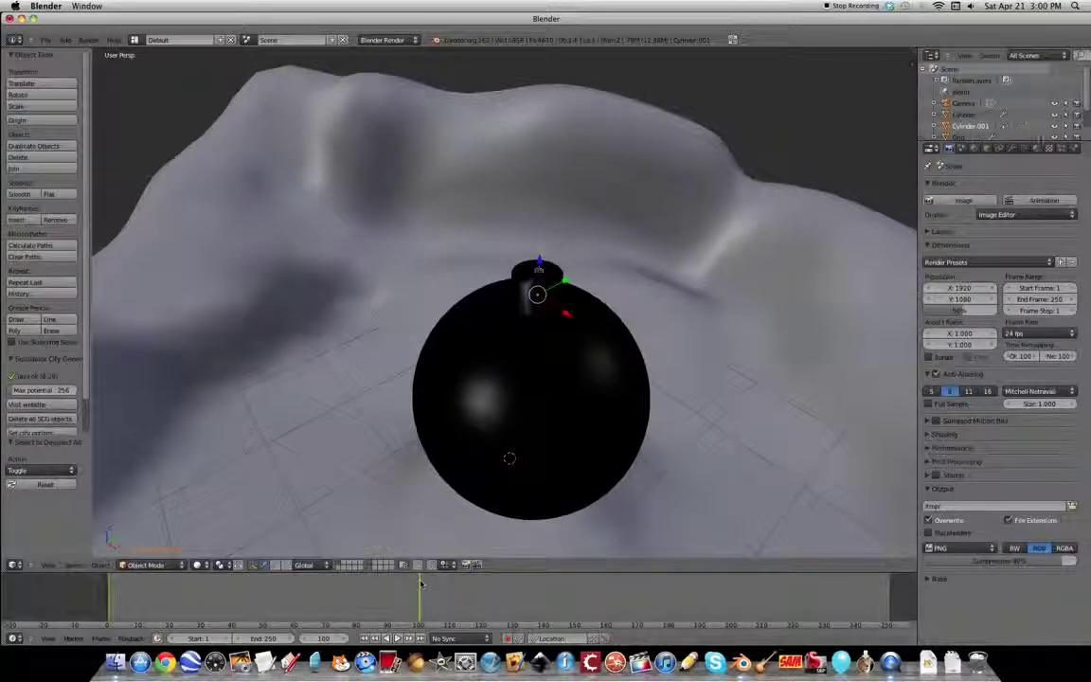
pyautogui.click(1062, 148)
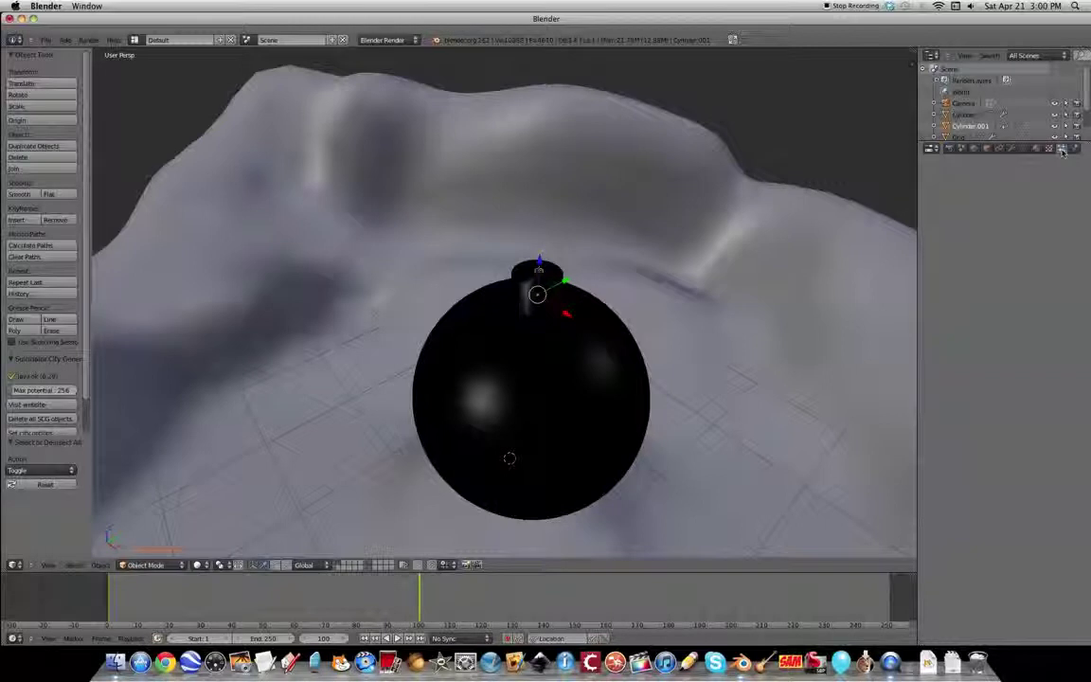
pyautogui.click(1071, 188)
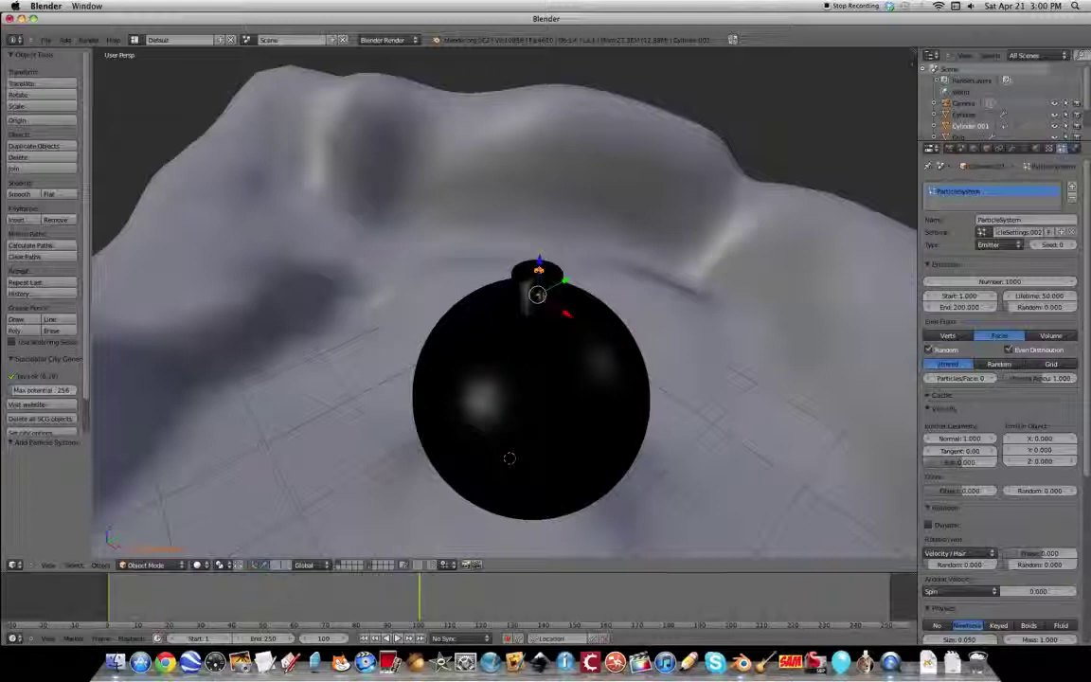
# Compare the particle settings of the bomb and its cap with those of the fuse
pyautogui.rightClick(536, 377)
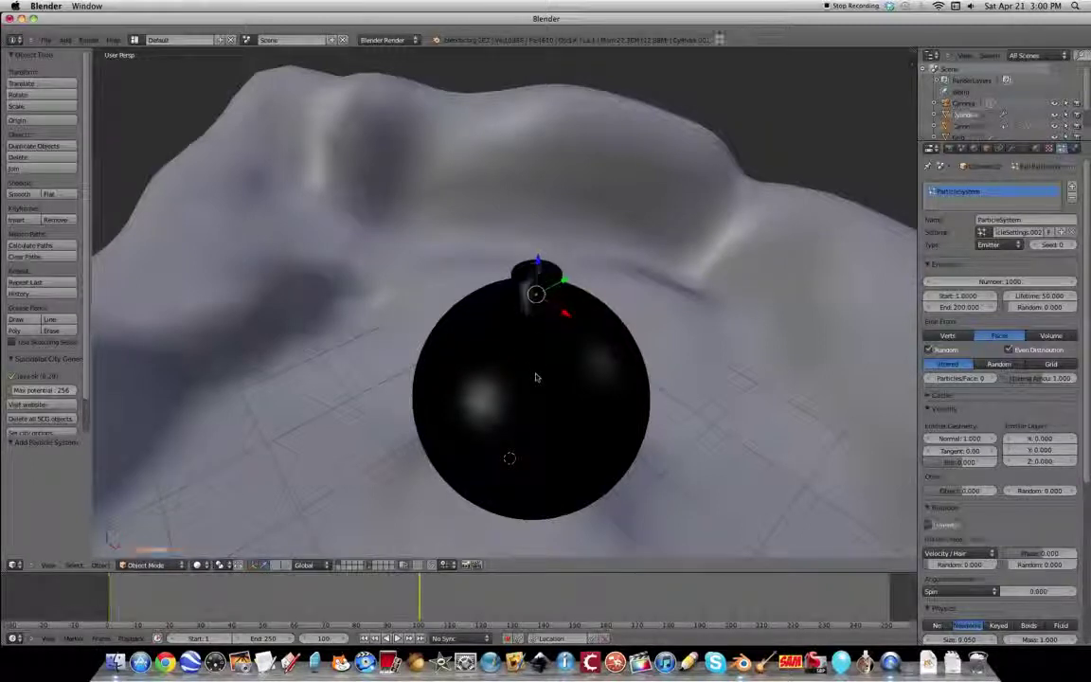
pyautogui.rightClick(541, 273)
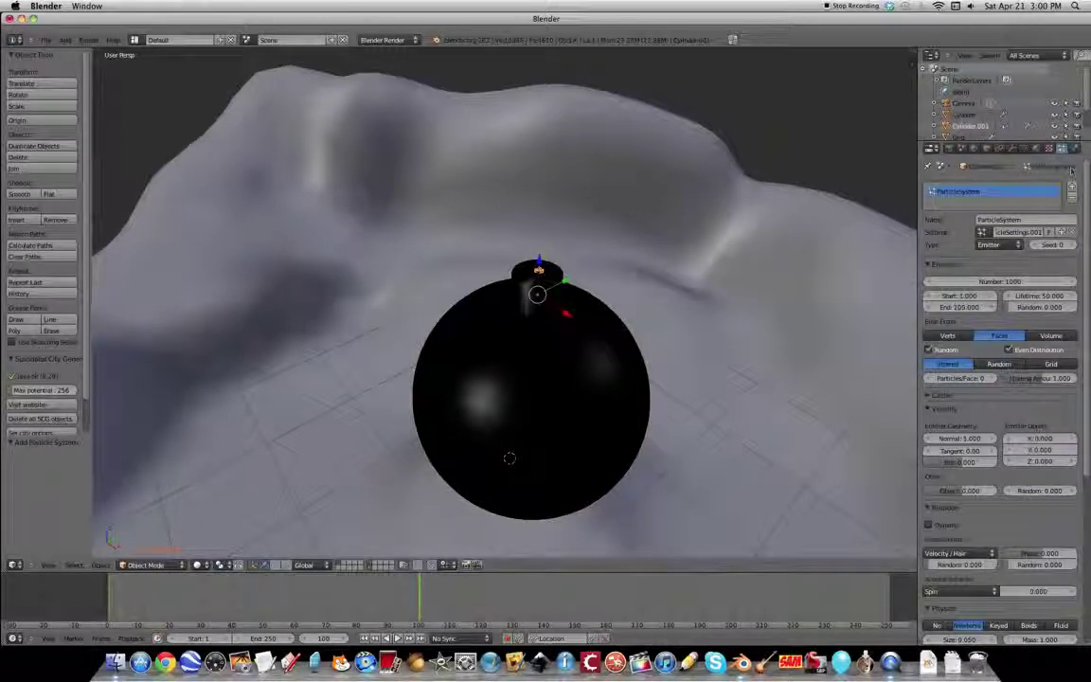
pyautogui.click(987, 149)
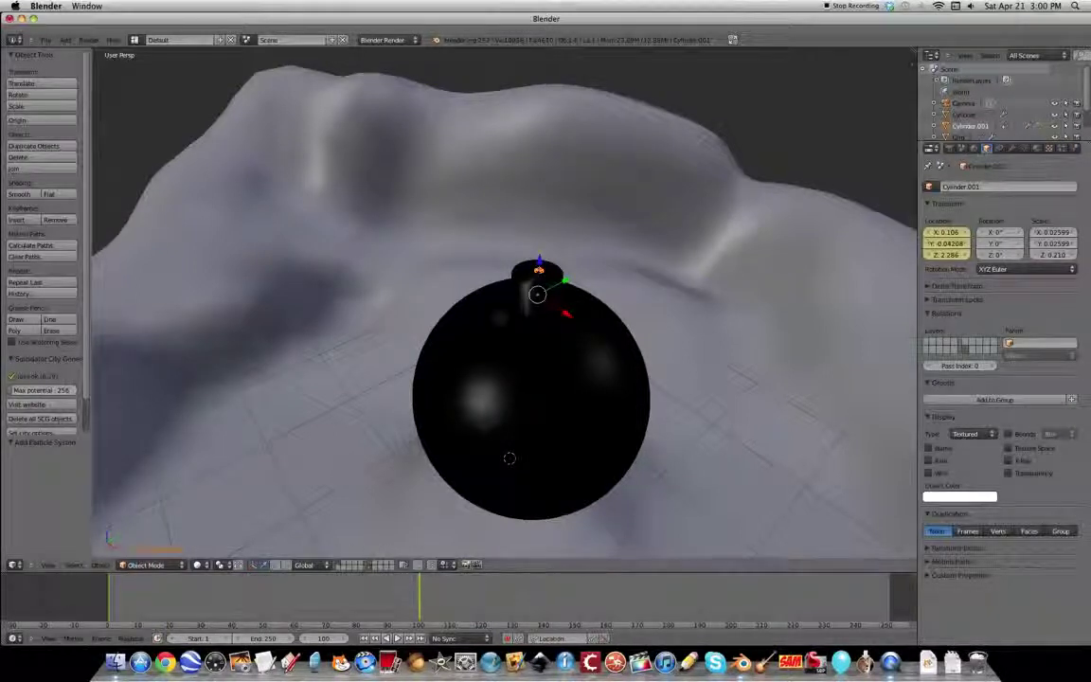
pyautogui.click(1062, 149)
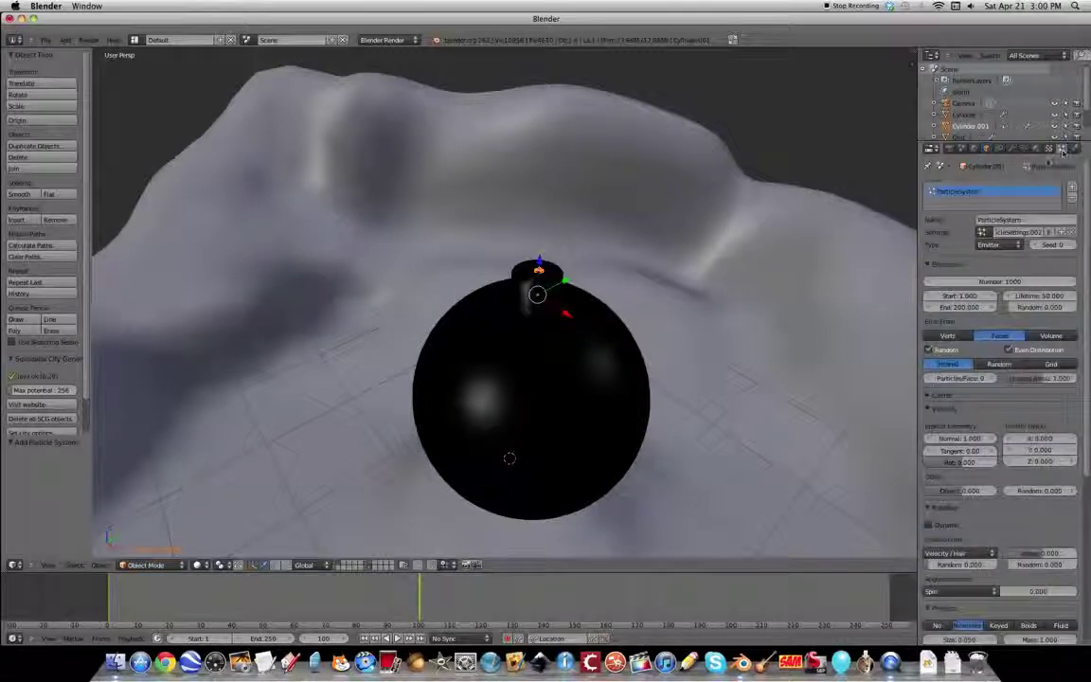
# Replace the fuse's particle system with a new one and move the timeline to frame 100
pyautogui.moveTo(420, 596); pyautogui.dragTo(272, 597)
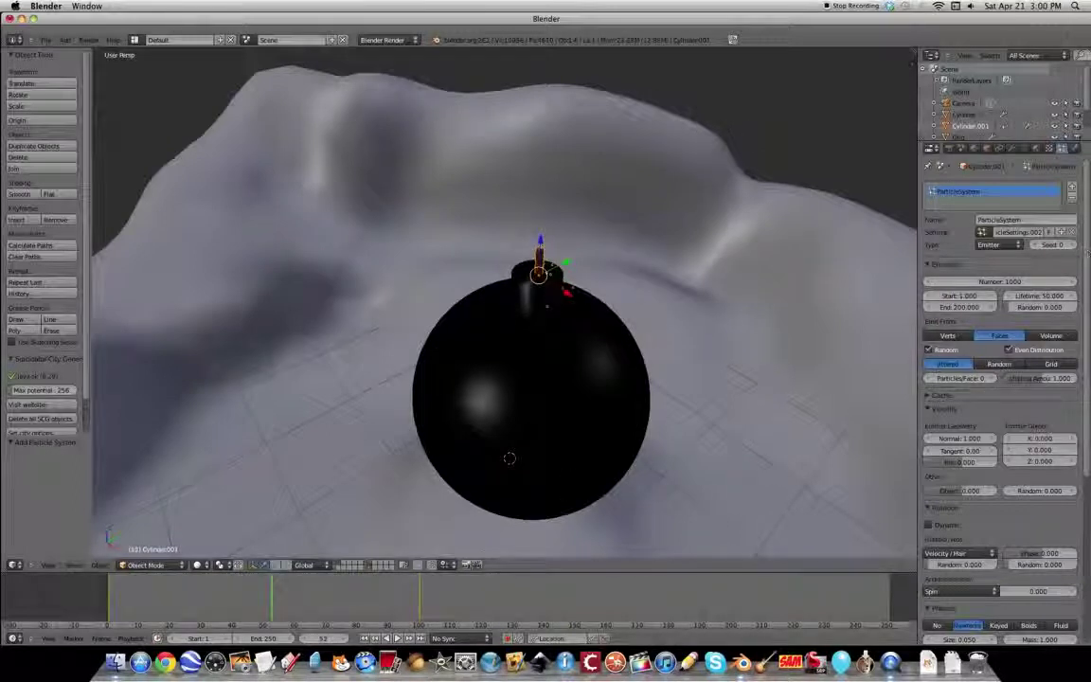
pyautogui.click(1072, 202)
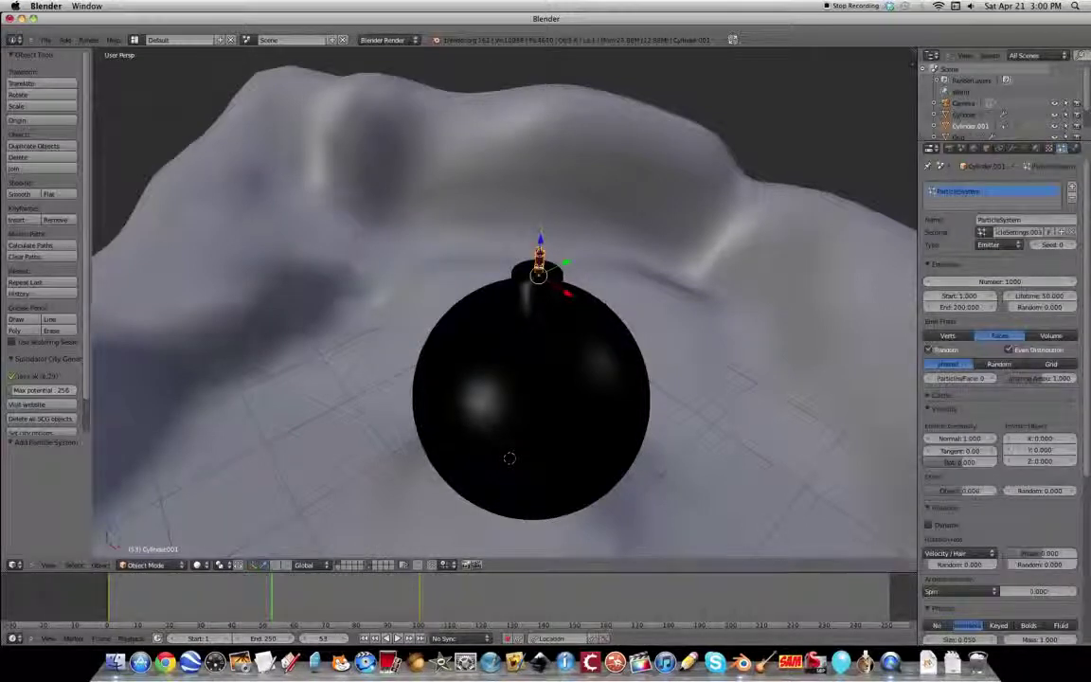
pyautogui.press('Up')
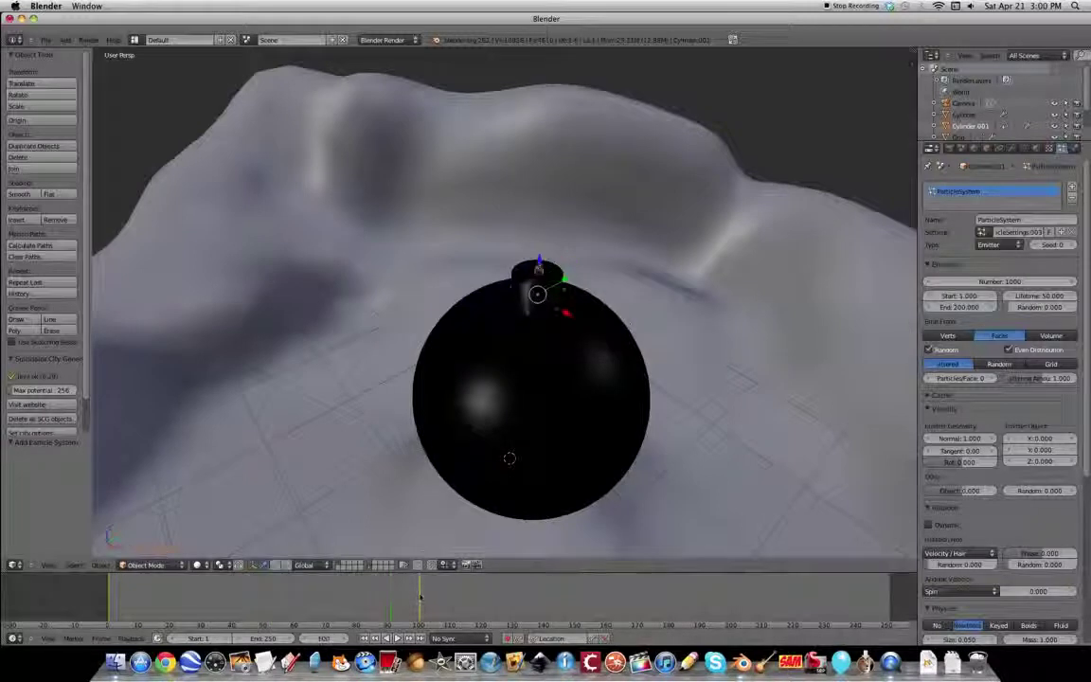
# Set the fuse's particle emission to start at frame 100 and end at frame 105
pyautogui.click(959, 296)
pyautogui.write('100')
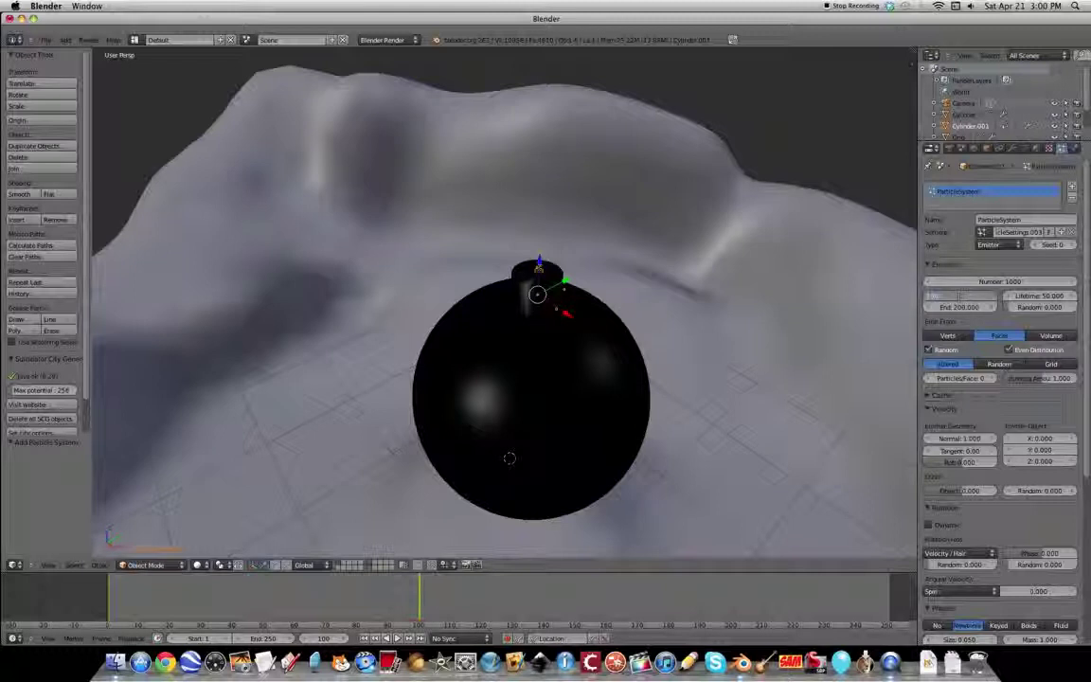
pyautogui.press('Tab')
pyautogui.press('BackSpace')
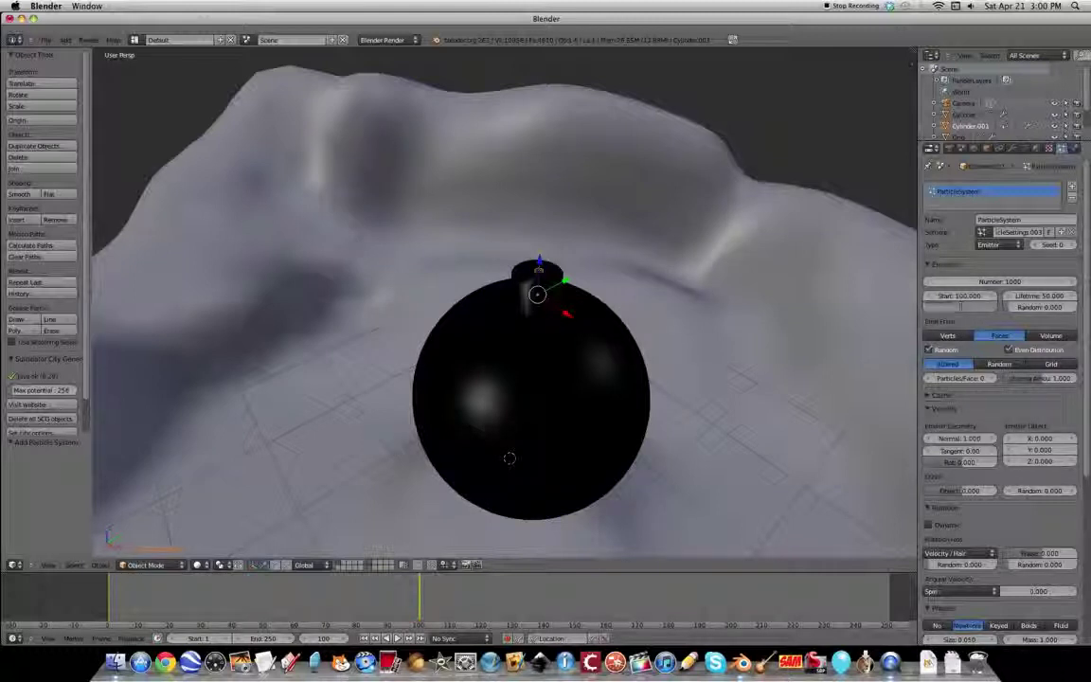
pyautogui.write('100')
pyautogui.press('Return')
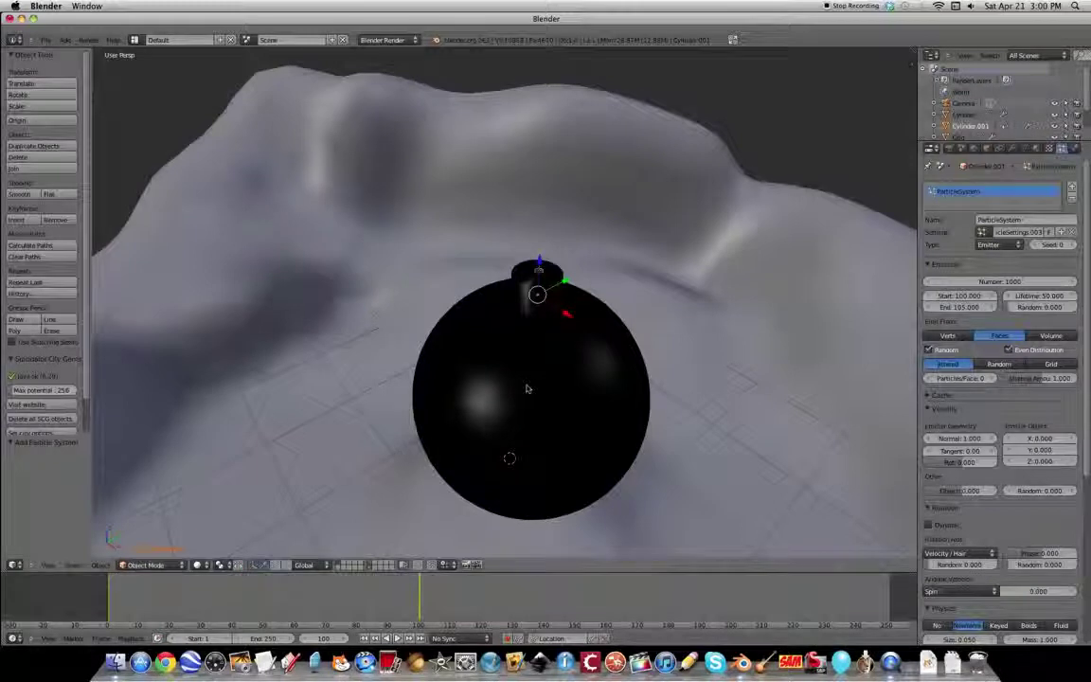
# Check the particle lifetime used on the bomb and set the fuse's particle lifetime to 200
pyautogui.rightClick(537, 275)
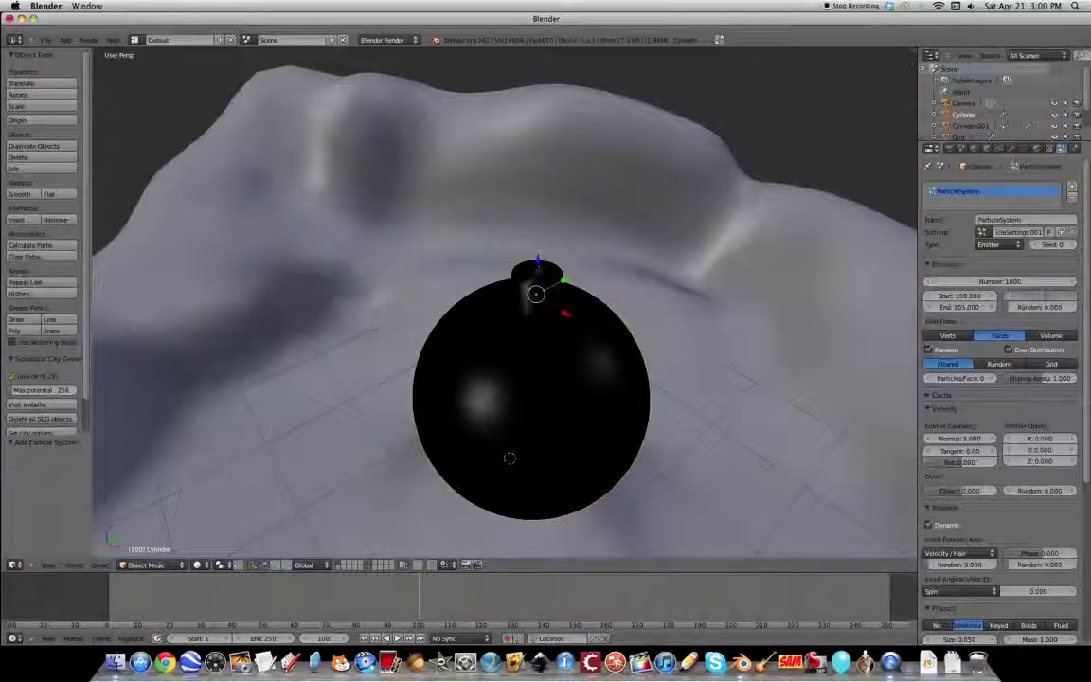
pyautogui.rightClick(543, 276)
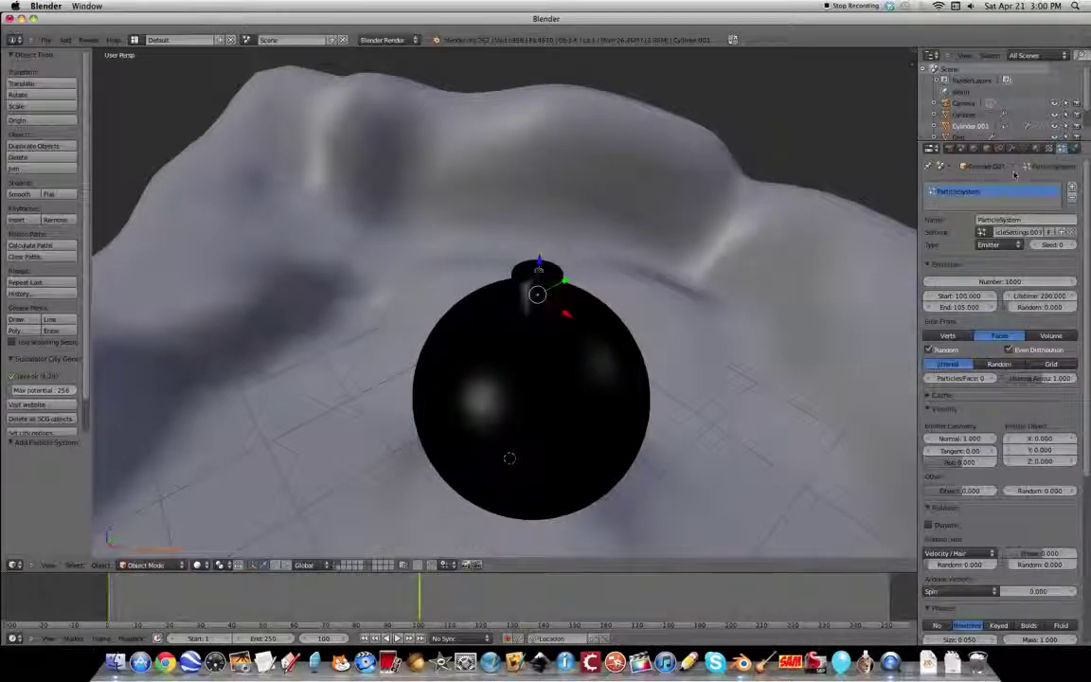
pyautogui.scroll(-3, 1014, 173)
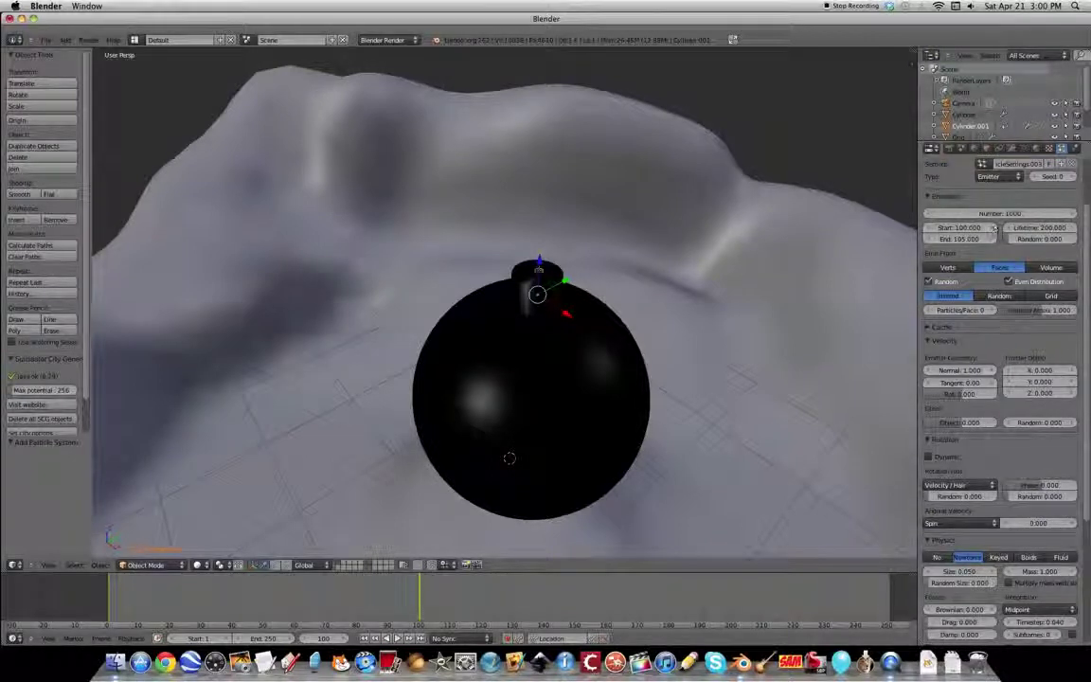
# Add an Explode modifier to the fuse and scrub to frame 110 to check the burst
pyautogui.rightClick(1016, 150)
pyautogui.press('Escape')
pyautogui.click(1014, 150)
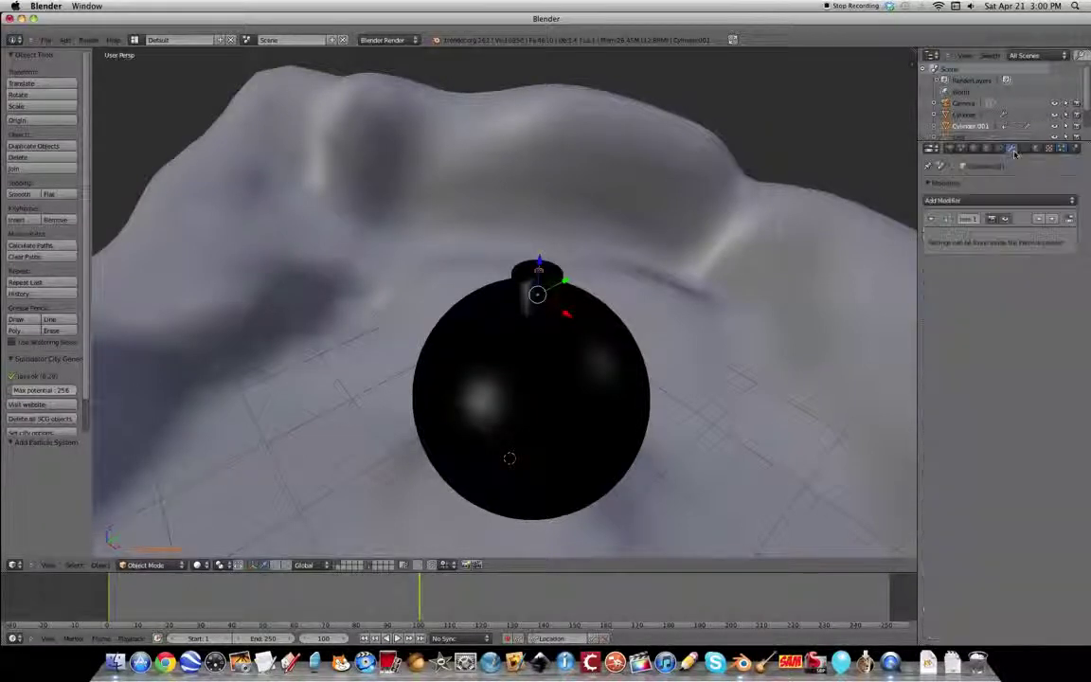
pyautogui.click(999, 200)
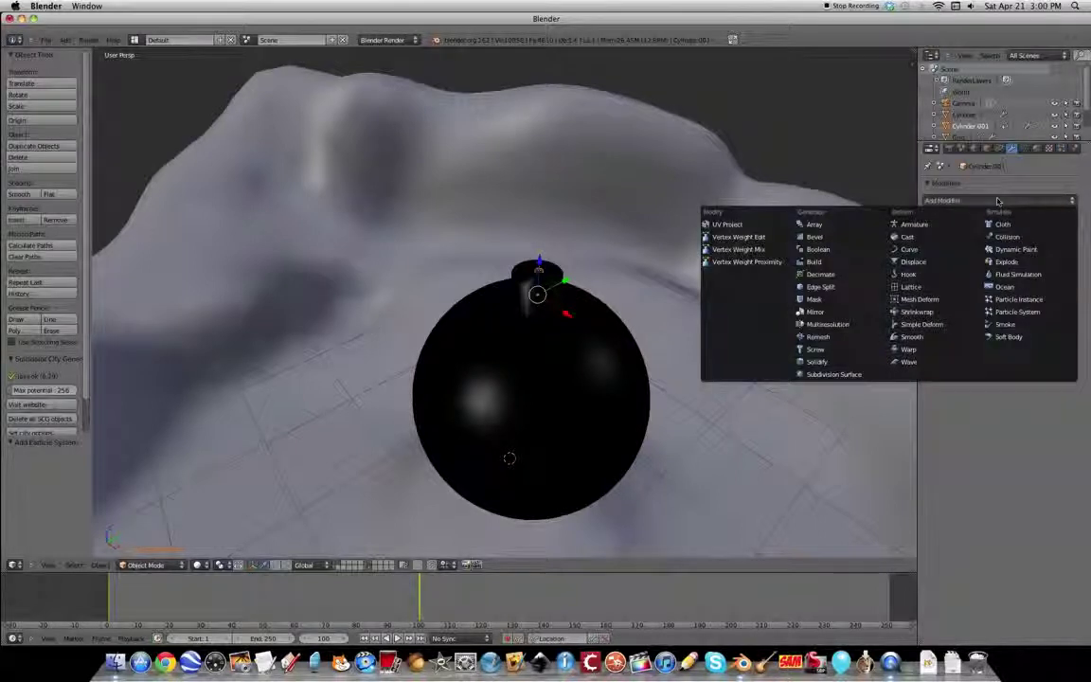
pyautogui.click(1006, 261)
pyautogui.moveTo(419, 594); pyautogui.dragTo(451, 597)
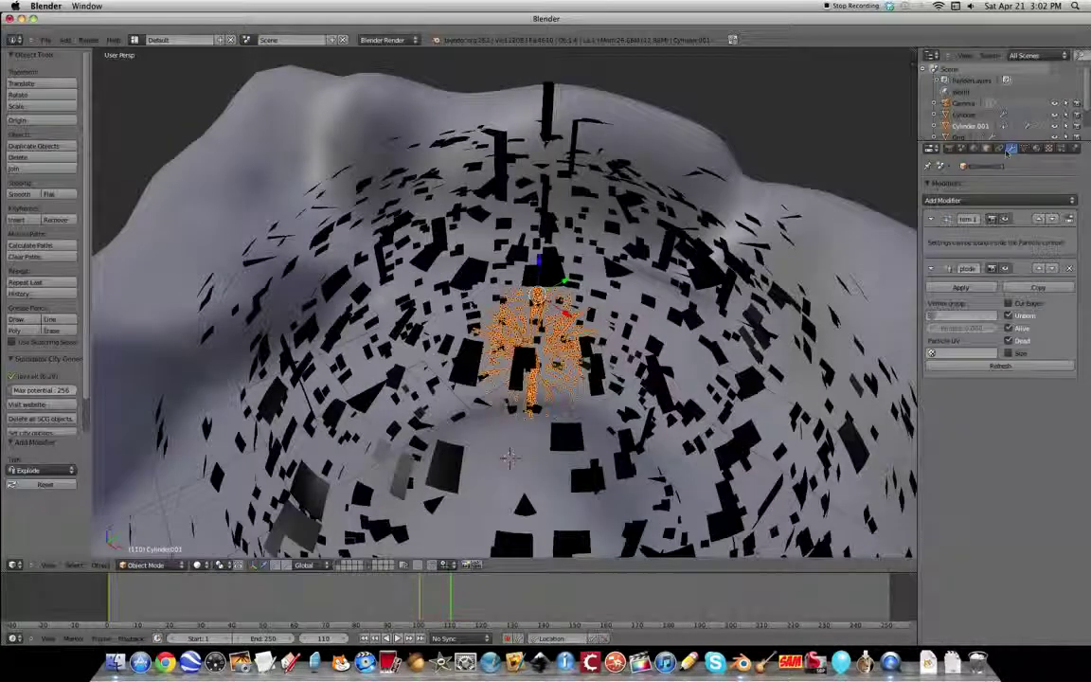
# Set the render type of the fuse's particle system to None and go to frame 111
pyautogui.click(1061, 149)
pyautogui.scroll(-8, 1053, 421)
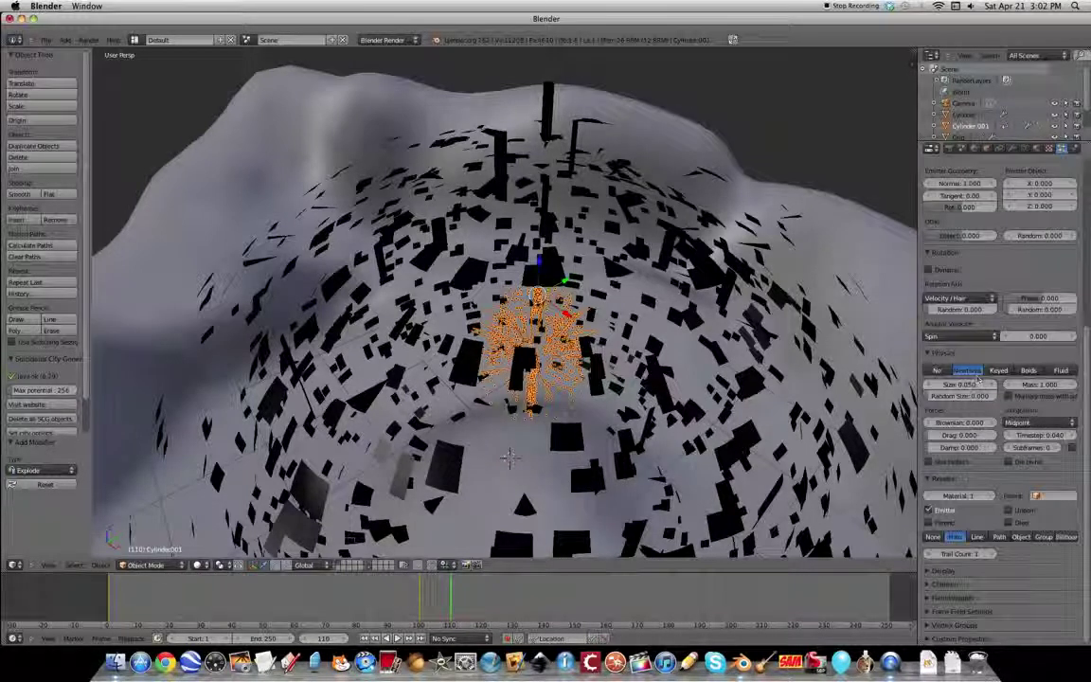
pyautogui.click(933, 537)
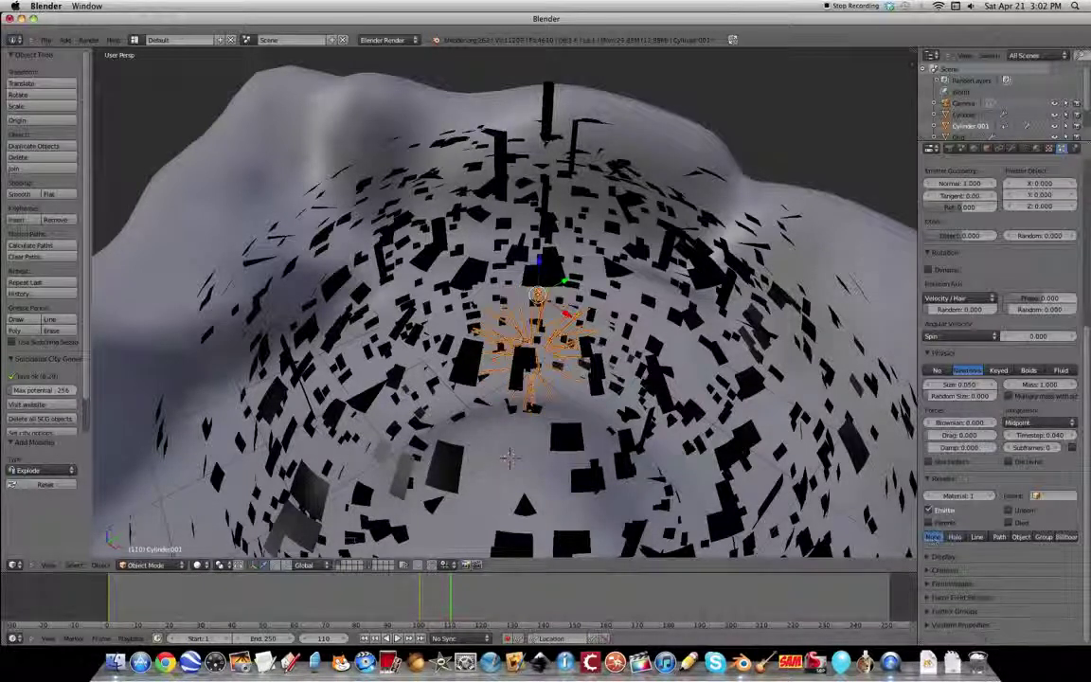
pyautogui.click(451, 597)
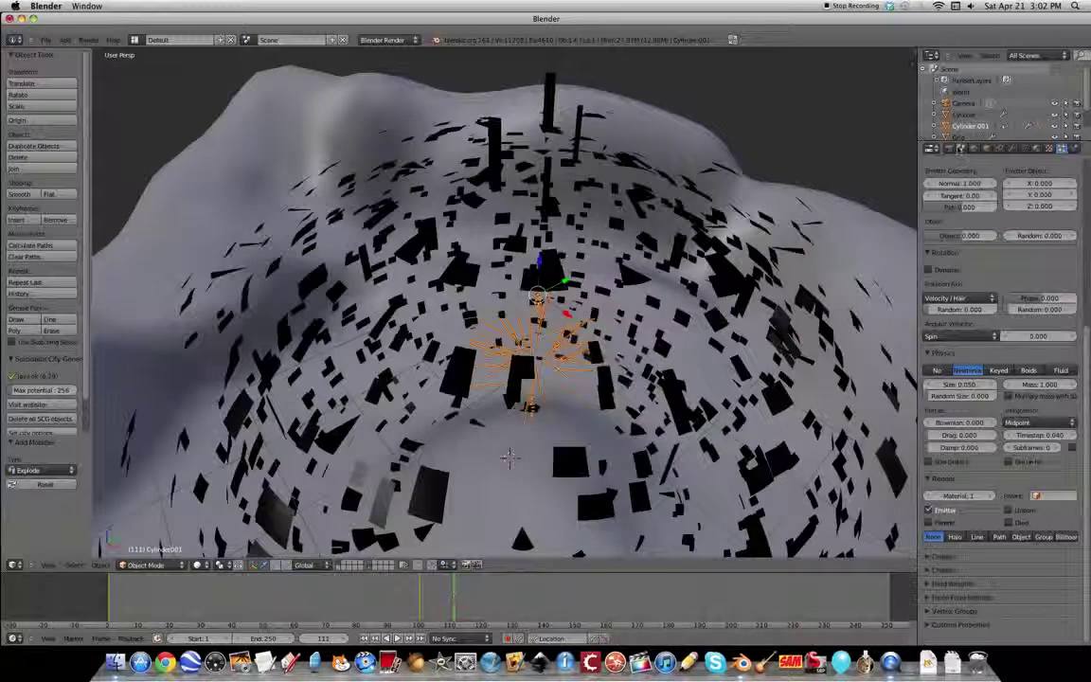
# Test-render frame 111 of the exploding bomb and close the render
pyautogui.click(949, 149)
pyautogui.click(962, 201)
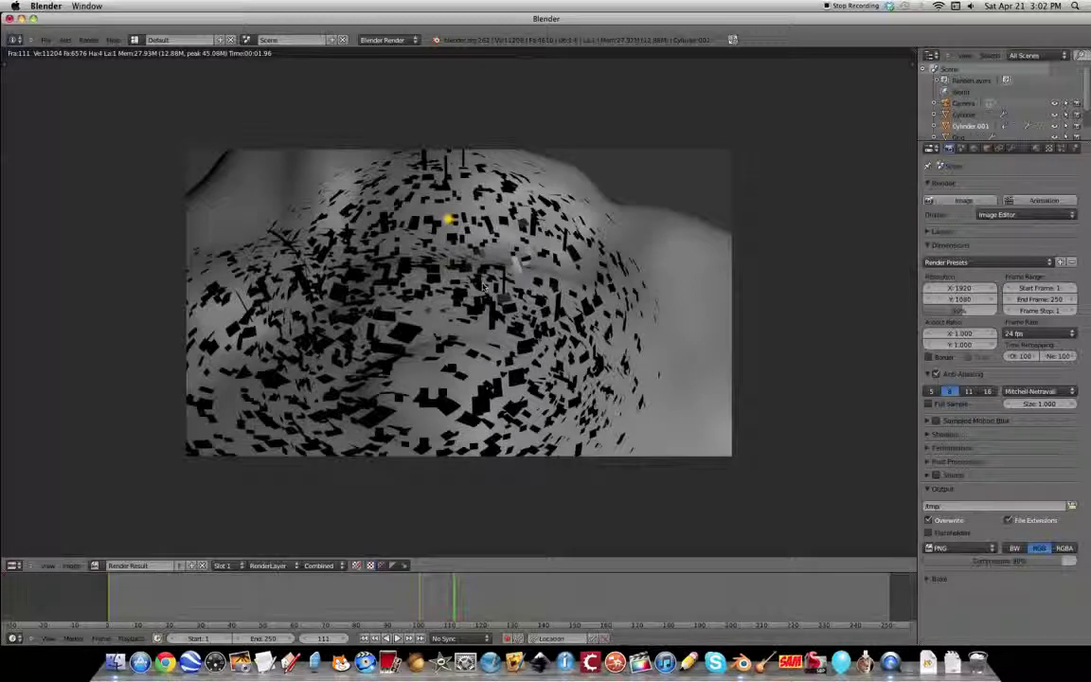
pyautogui.press('Escape')
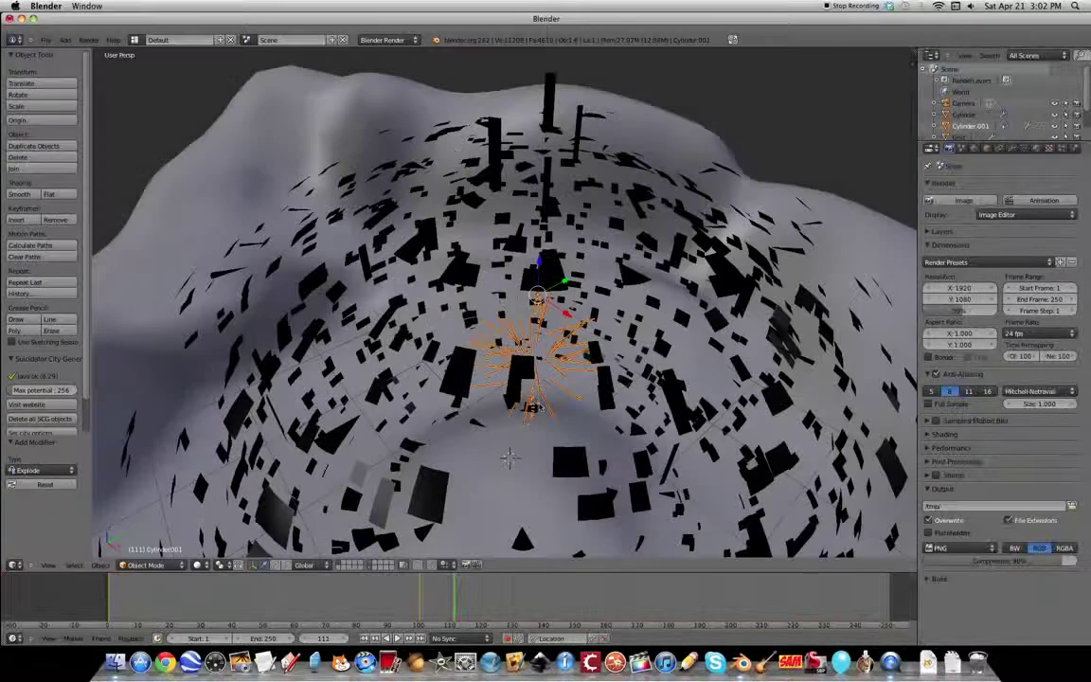
# Add an icosphere mesh to the scene near the centre of the explosion
pyautogui.scroll(-2, 540, 402)
pyautogui.scroll(1, 546, 384)
pyautogui.scroll(-2, 550, 373)
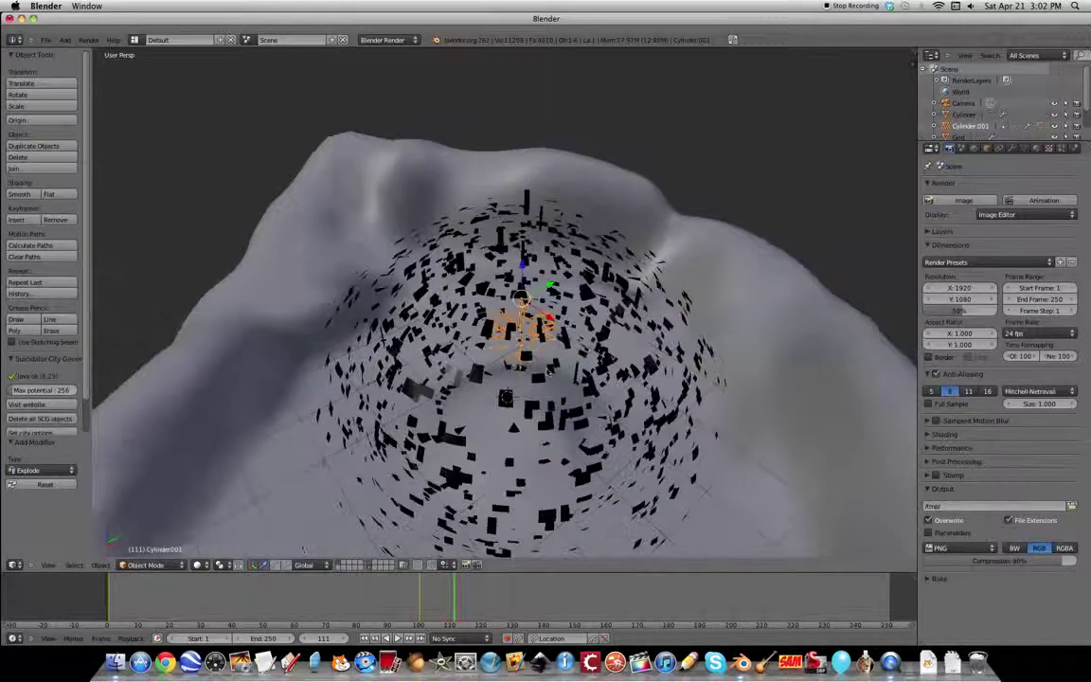
pyautogui.hotkey('shift', 'a')
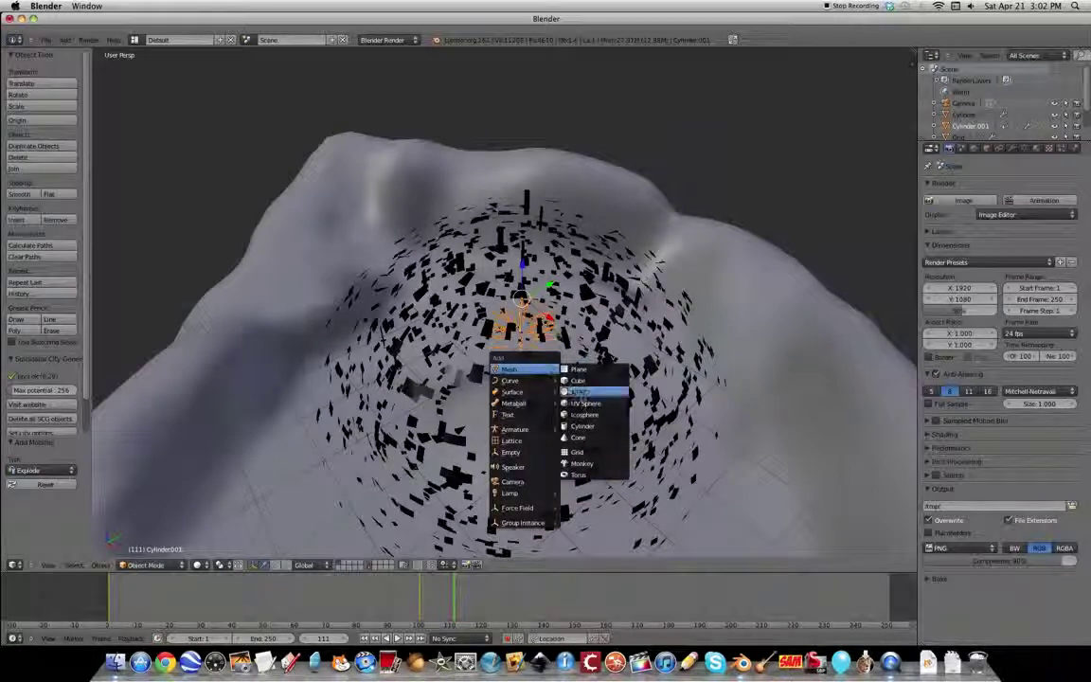
pyautogui.click(582, 414)
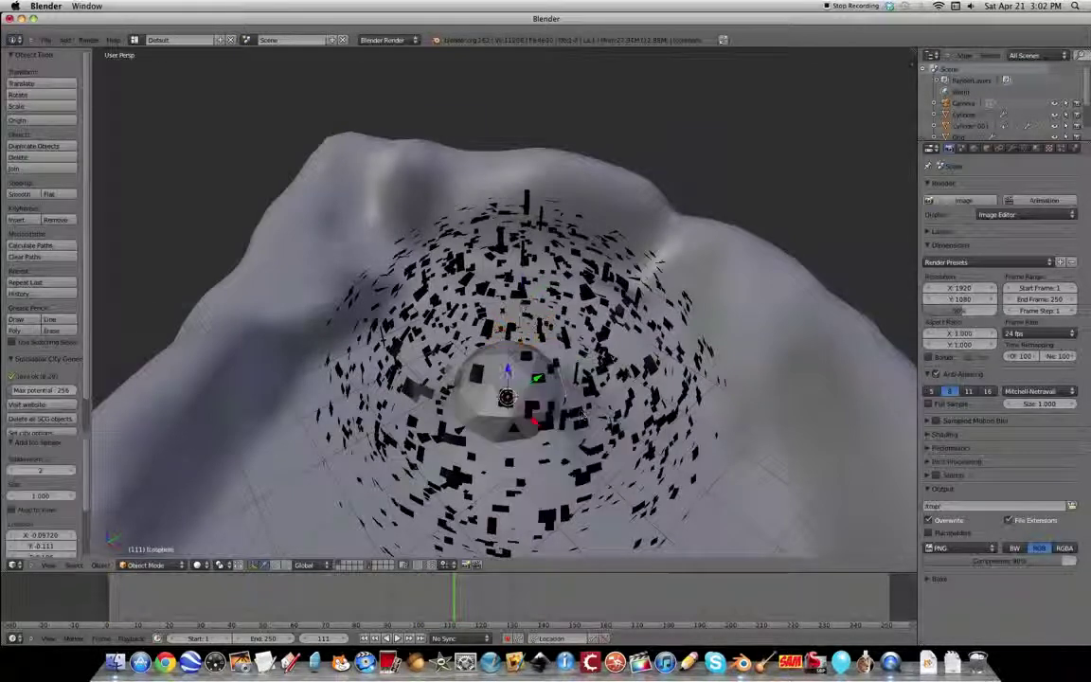
# Move the icosphere up along Z and adjust it along X to centre it in the bomb, checking against the intact bomb around frame 76
pyautogui.press('g')
pyautogui.press('z')
pyautogui.press('Return')
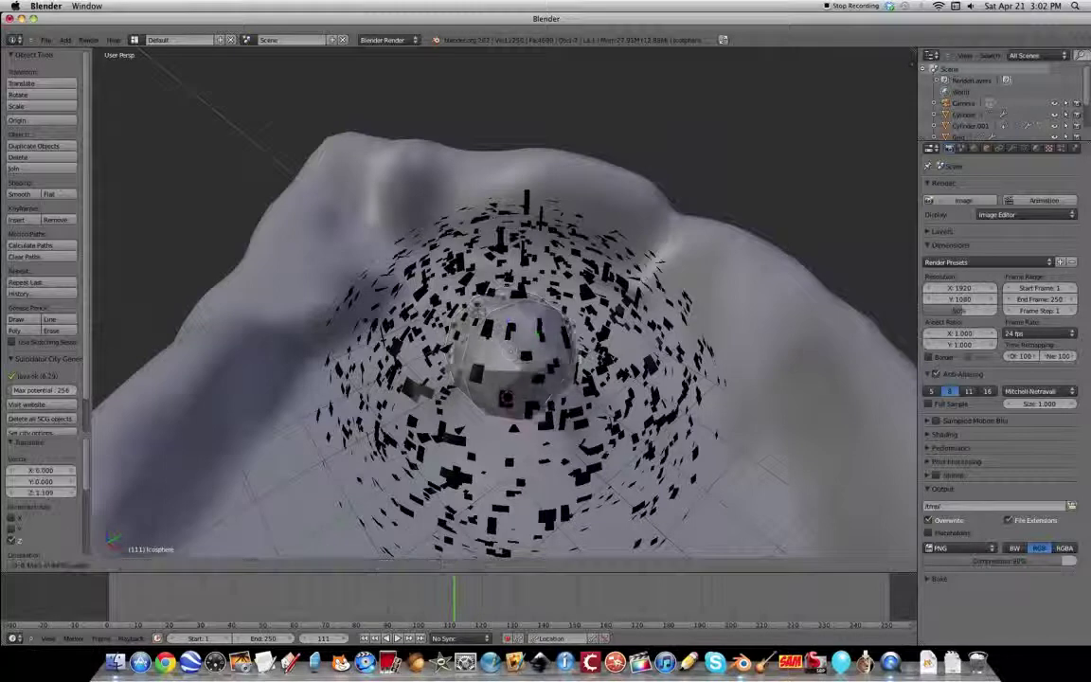
pyautogui.moveTo(539, 374); pyautogui.dragTo(557, 390)
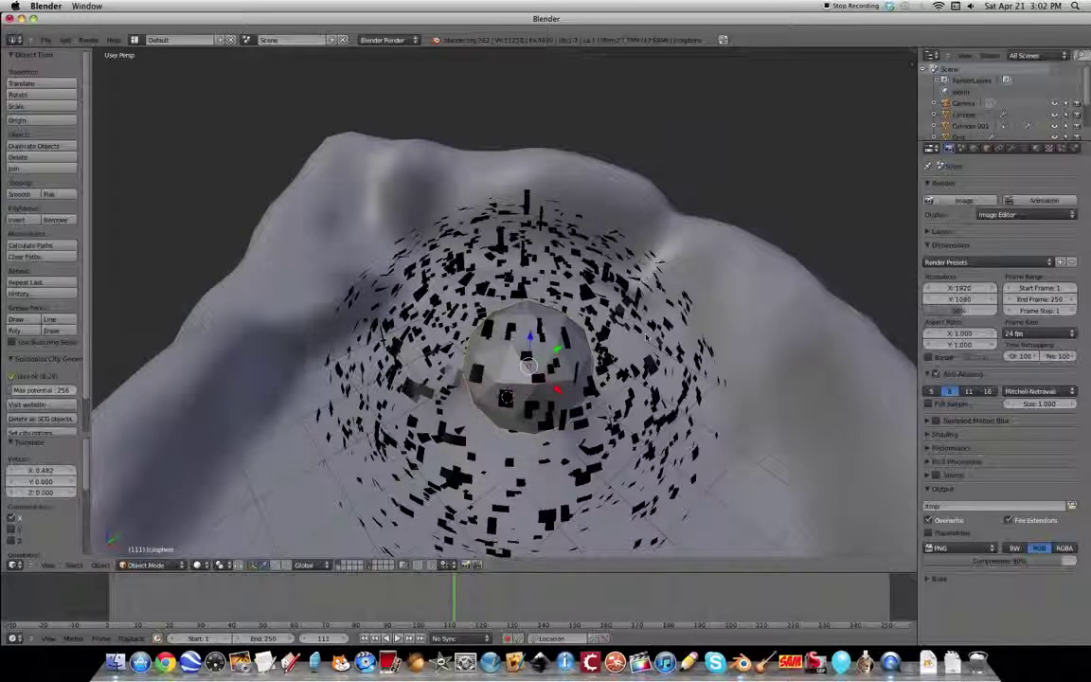
pyautogui.moveTo(497, 392); pyautogui.dragTo(511, 355, button='middle')
pyautogui.moveTo(436, 606); pyautogui.dragTo(345, 600)
pyautogui.moveTo(565, 370); pyautogui.dragTo(557, 335)
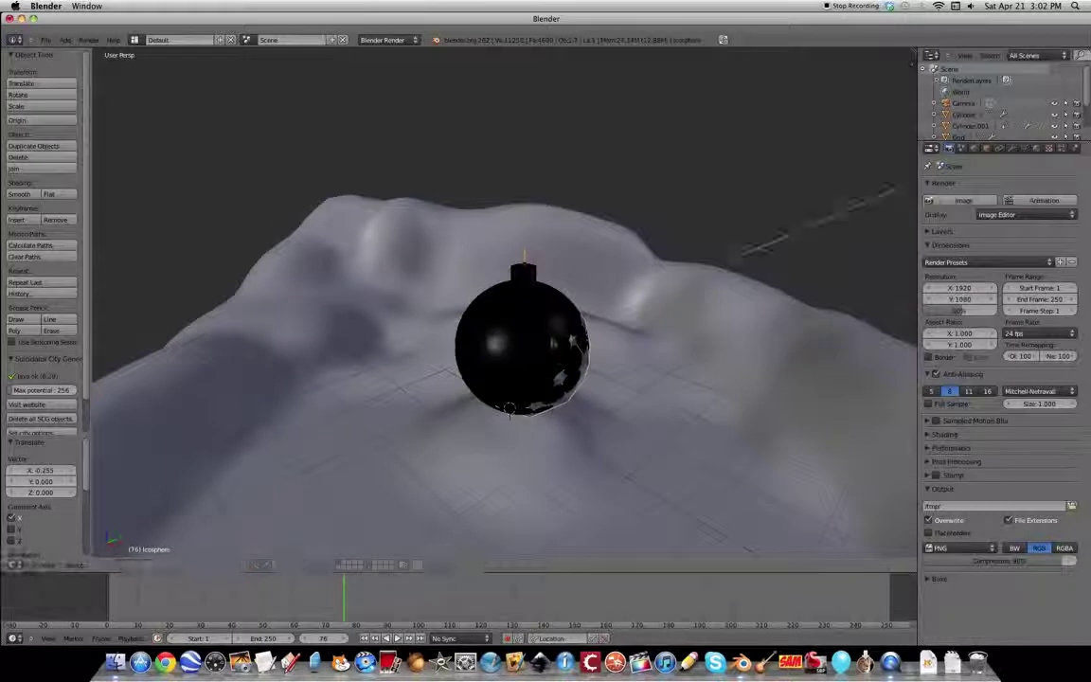
# Scale the icosphere down to about 0.693 to fit inside the bomb and scrub past the explosion to check it
pyautogui.press('s')
pyautogui.click(645, 368)
pyautogui.moveTo(337, 617); pyautogui.dragTo(503, 602)
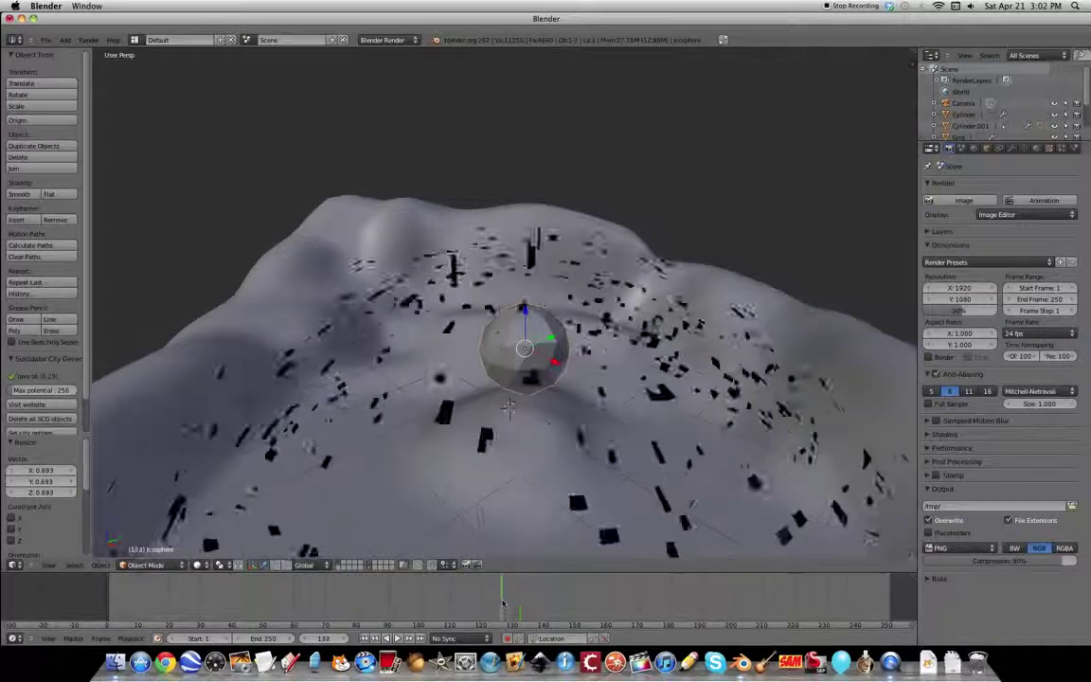
# Add a particle system to the icosphere and set its emission start to frame 97
pyautogui.click(1060, 149)
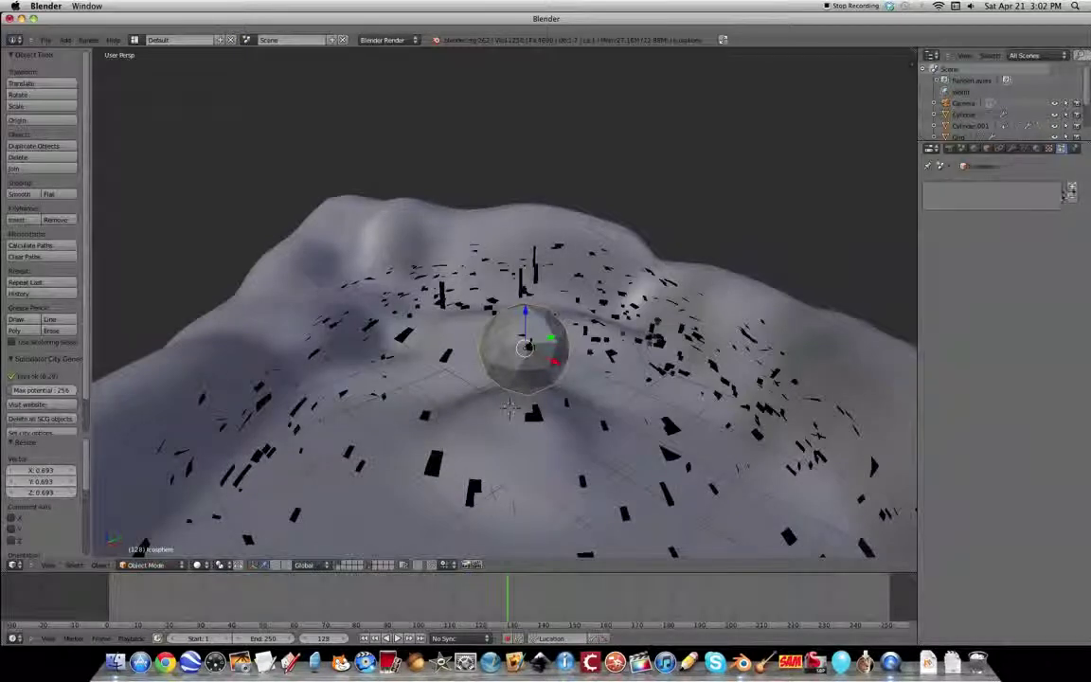
pyautogui.click(1071, 190)
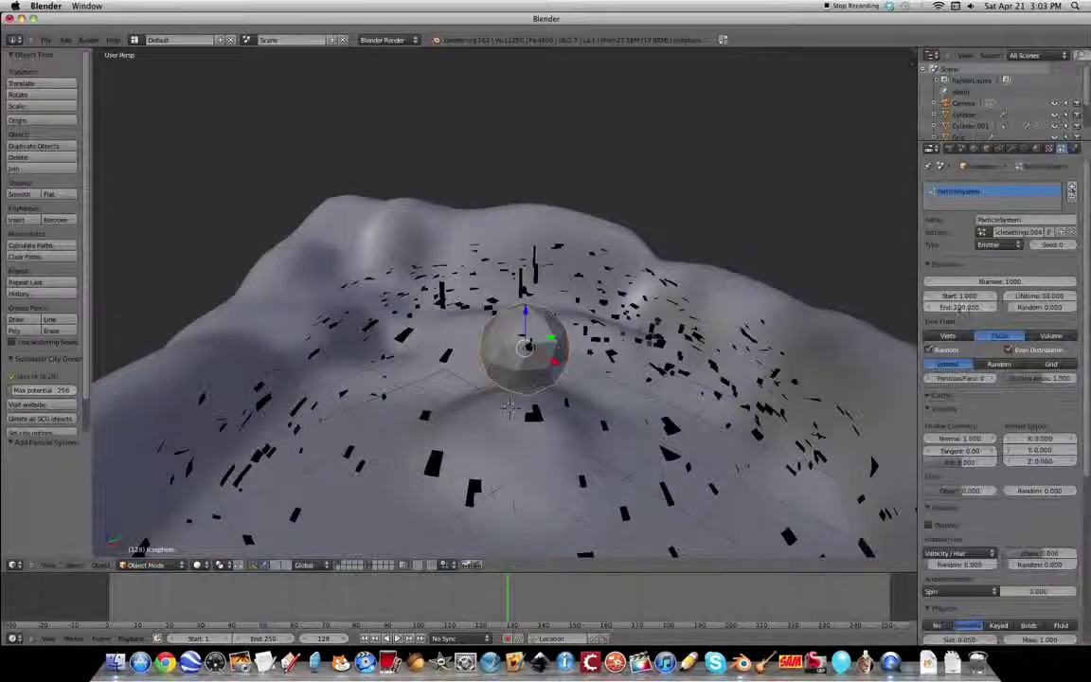
pyautogui.click(954, 297)
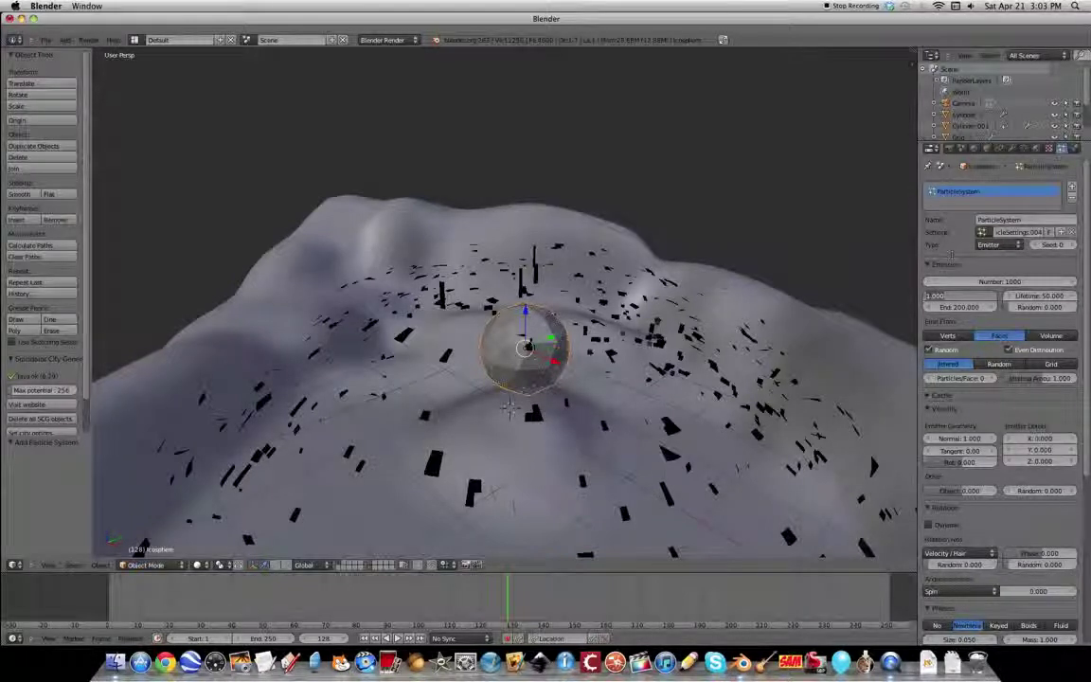
pyautogui.press('Return')
pyautogui.write('87')
pyautogui.press('Return')
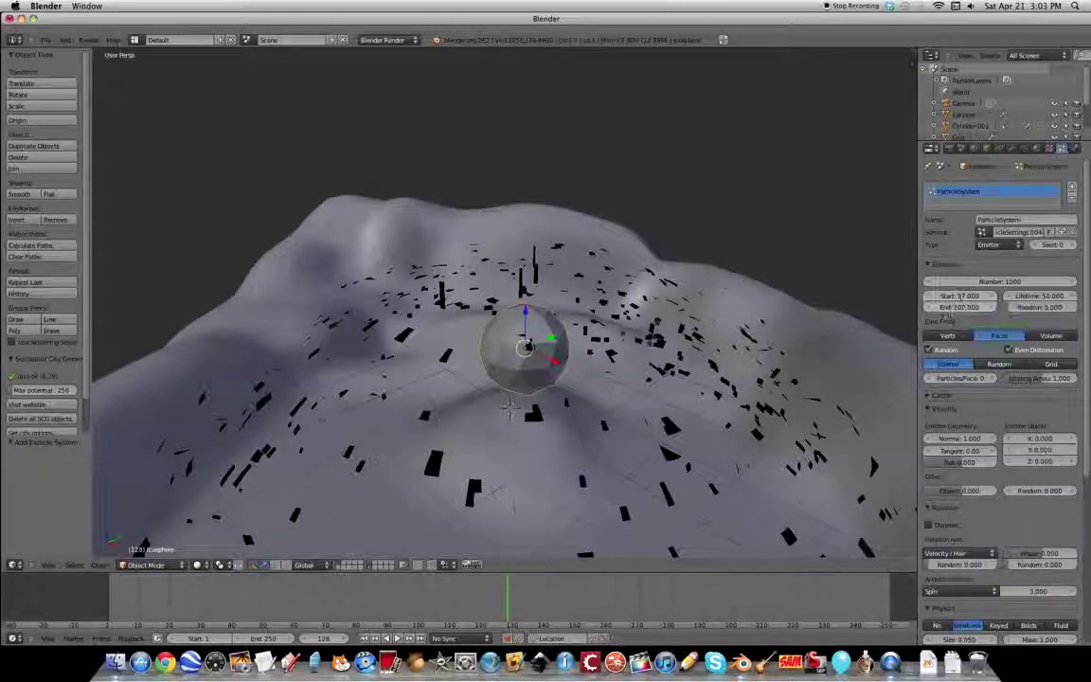
# Set the icosphere's particle emission to end at frame 150 and keep the lifetime at 50
pyautogui.click(960, 309)
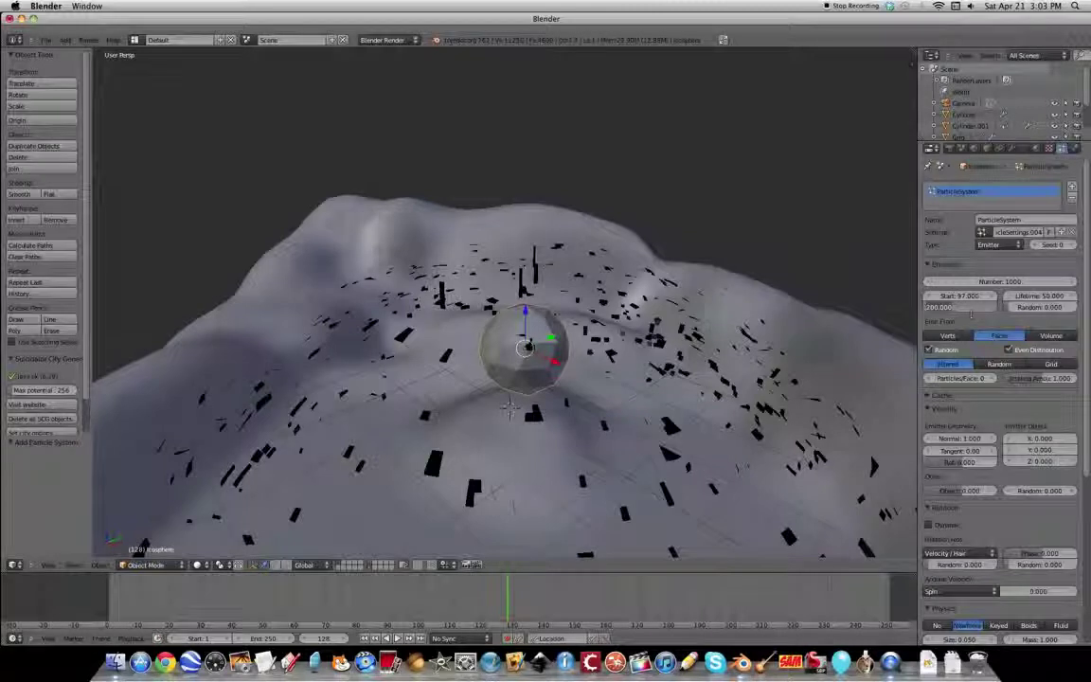
pyautogui.press('BackSpace')
pyautogui.write('150')
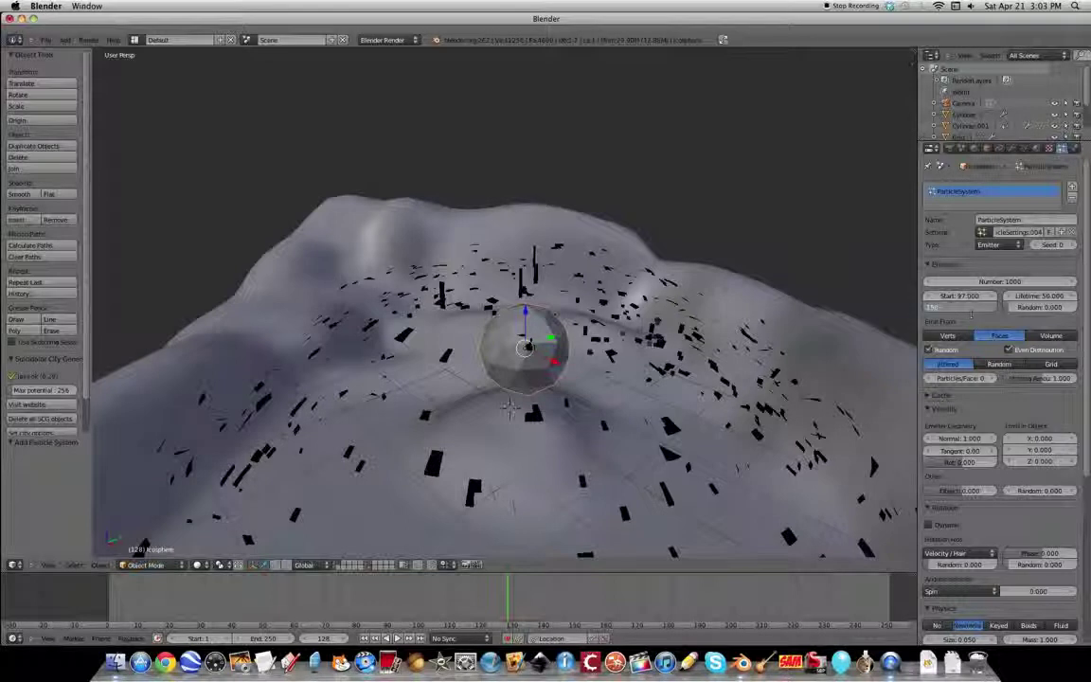
pyautogui.press('Return')
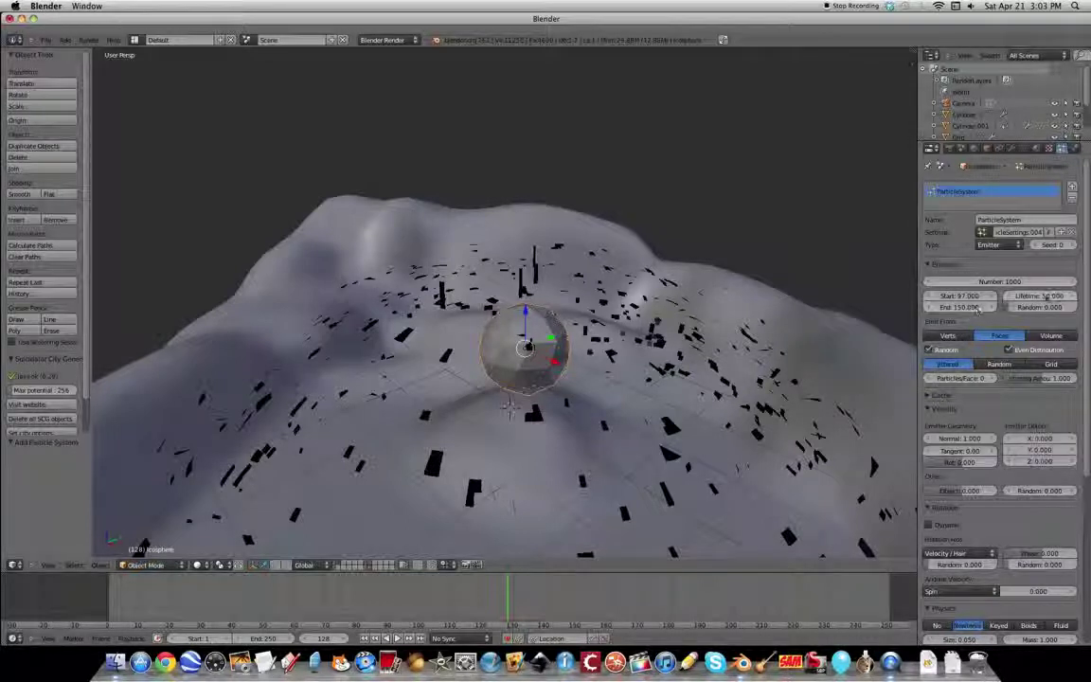
pyautogui.click(1037, 295)
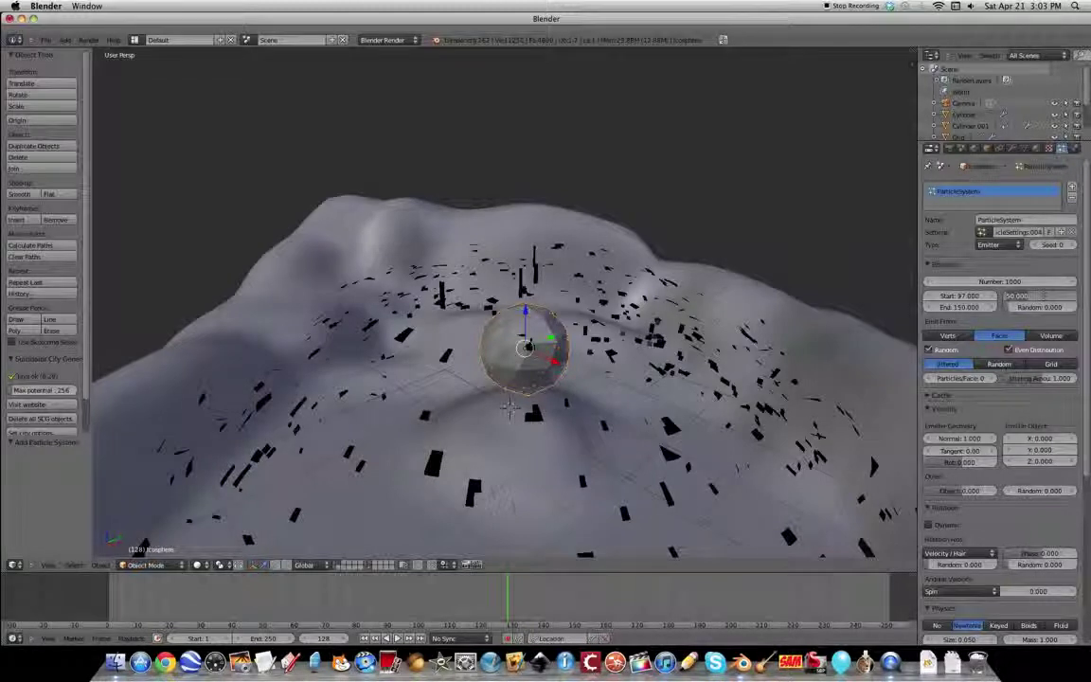
pyautogui.press('Return')
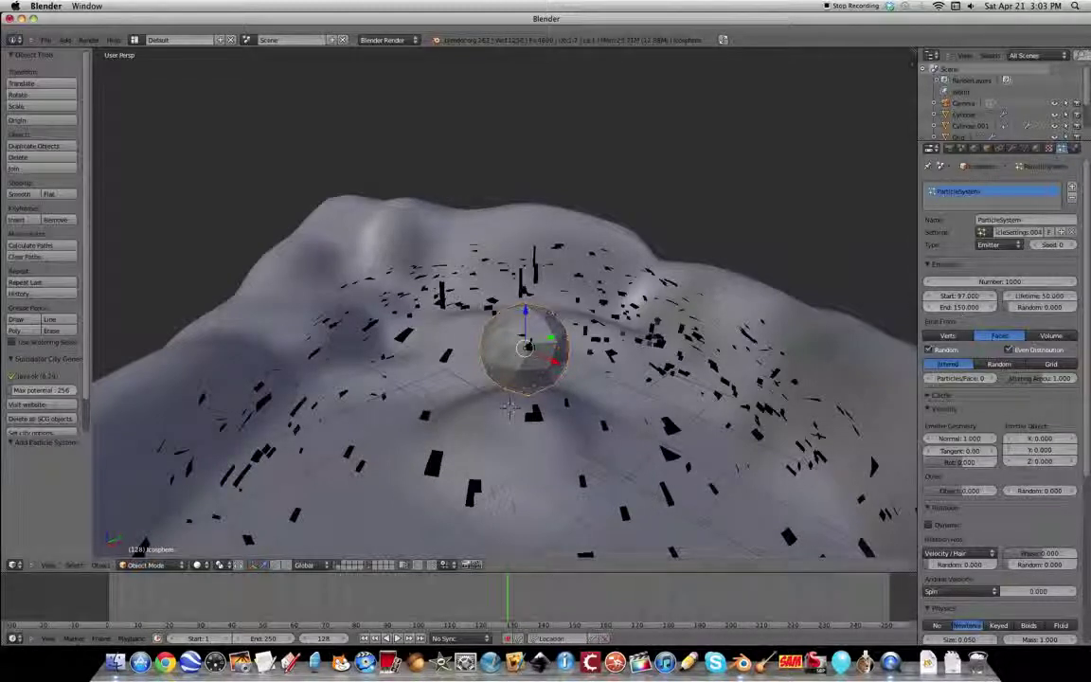
# Turn off emitter rendering for the icosphere's particle system and play the animation from the beginning
pyautogui.scroll(-1, 1010, 428)
pyautogui.scroll(-10, 1009, 426)
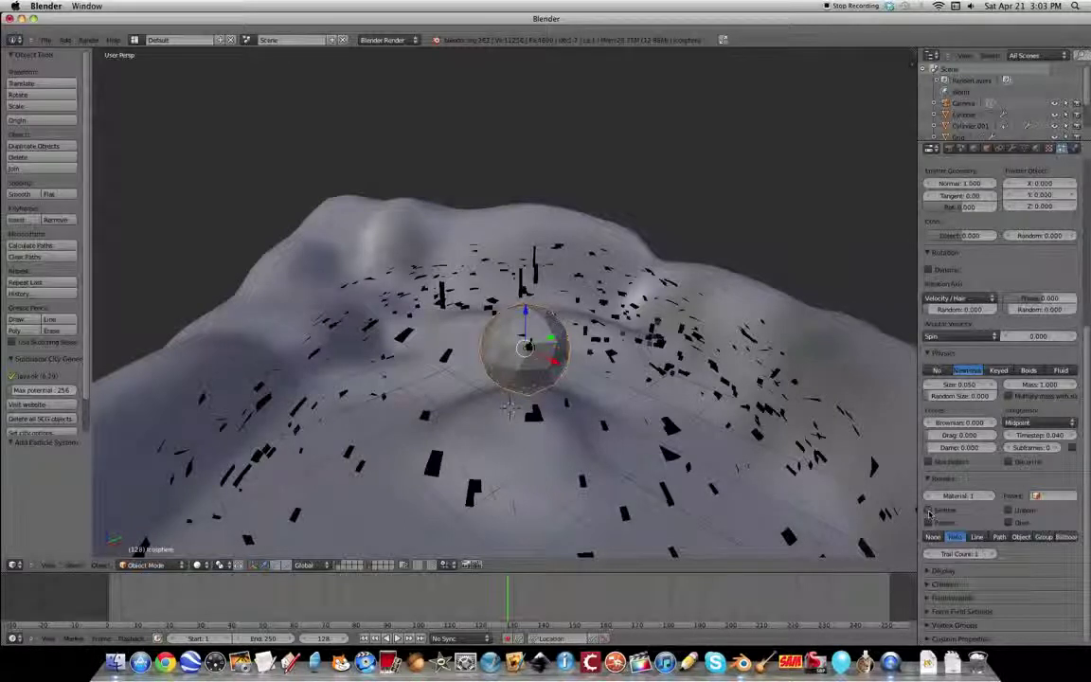
pyautogui.moveTo(503, 592); pyautogui.dragTo(91, 580)
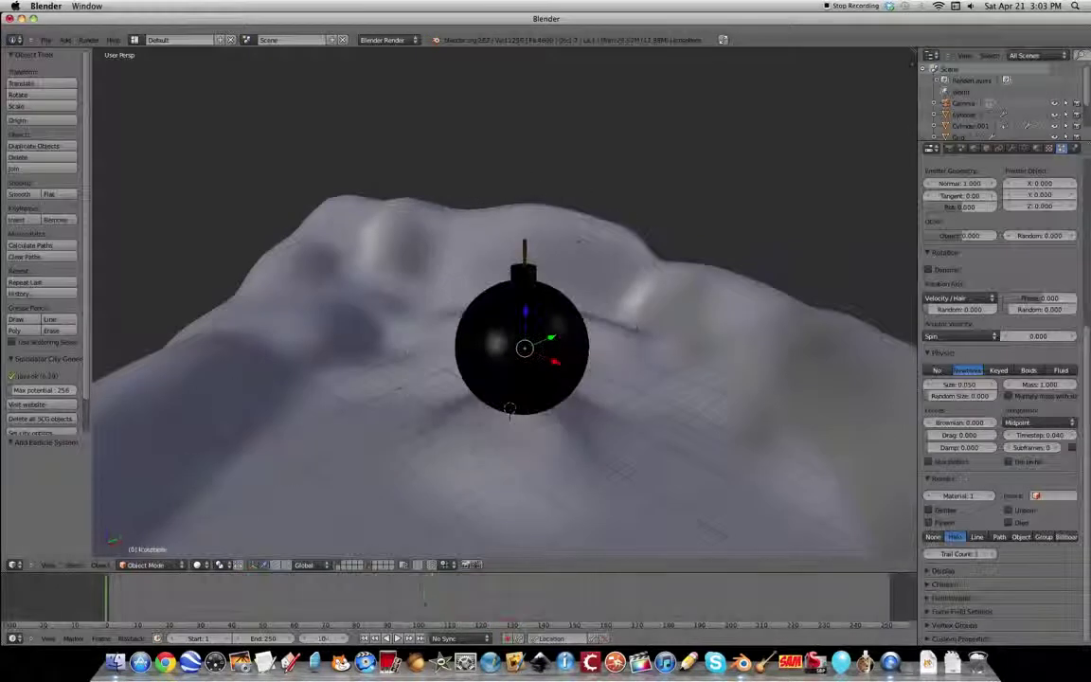
pyautogui.click(398, 637)
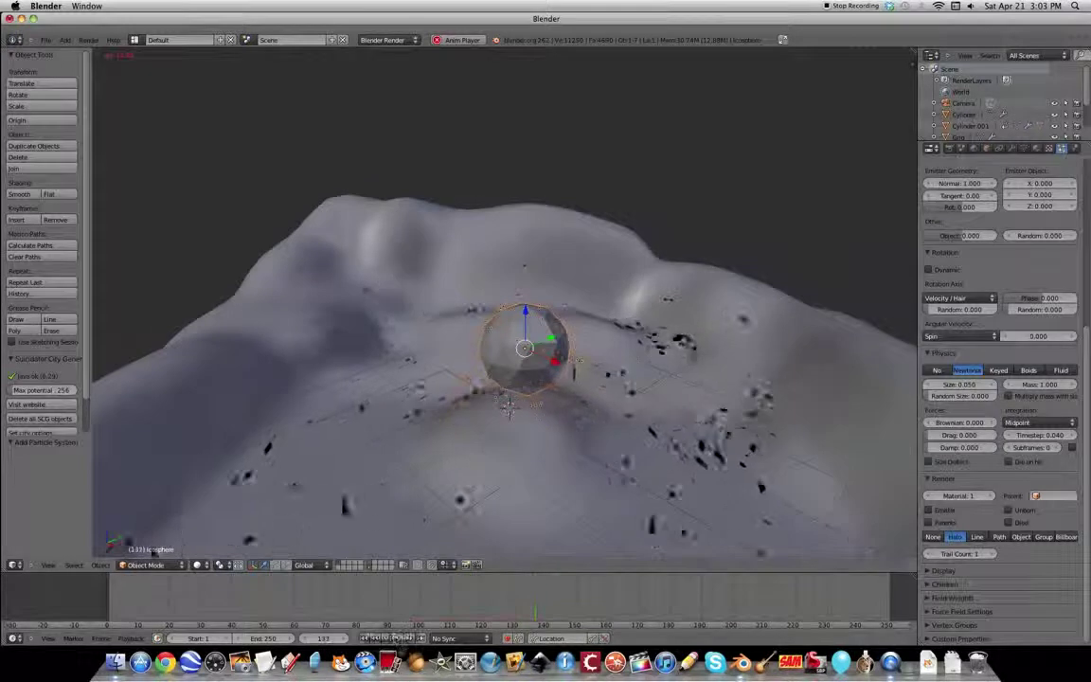
pyautogui.click(393, 640)
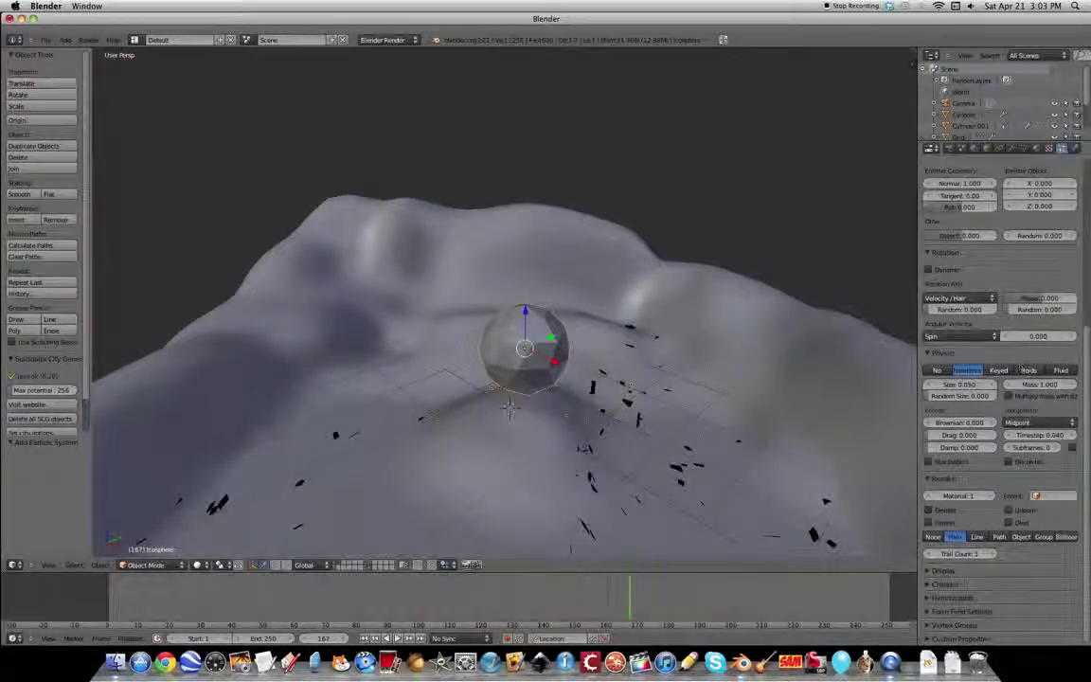
# Set the normal emission velocity of the icosphere's particles to 6 and replay the explosion from frame 90
pyautogui.scroll(4, 963, 276)
pyautogui.click(963, 275)
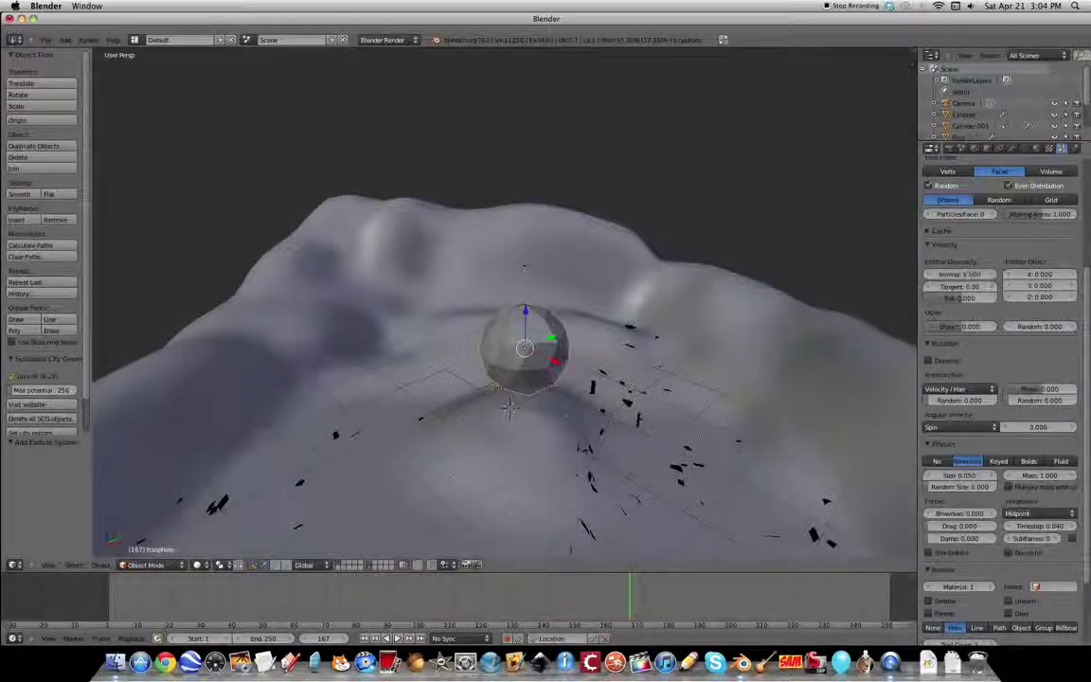
pyautogui.write('6')
pyautogui.press('Return')
pyautogui.moveTo(375, 611); pyautogui.dragTo(392, 613)
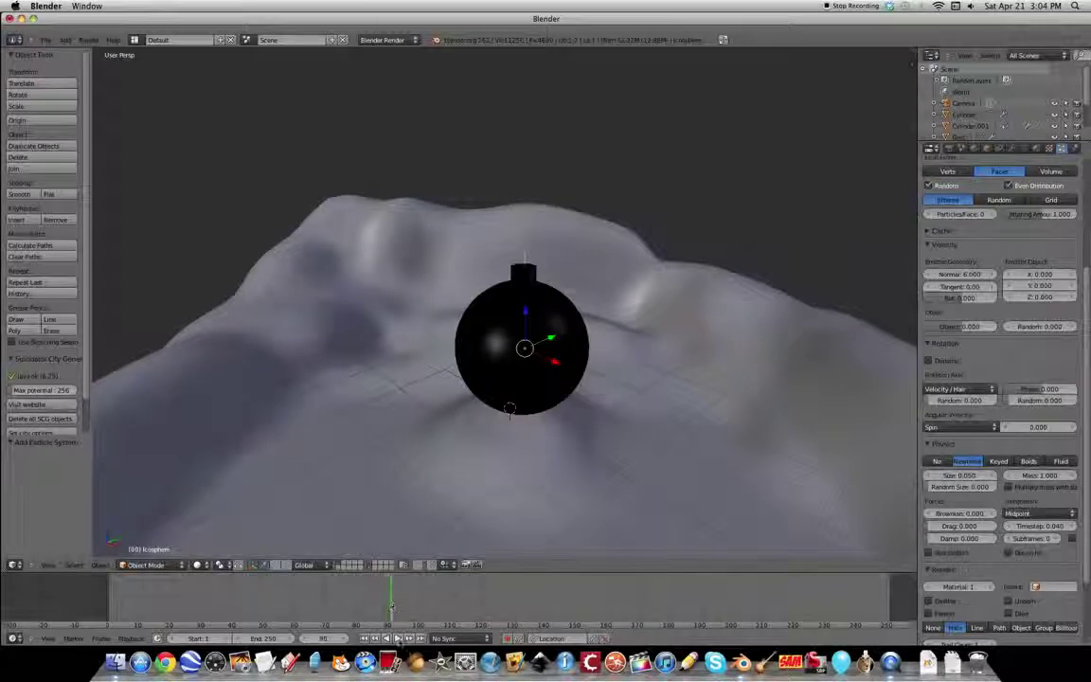
pyautogui.click(399, 639)
pyautogui.click(399, 641)
# Go to frame 126, test-render it and close the render
pyautogui.moveTo(520, 611); pyautogui.dragTo(502, 611)
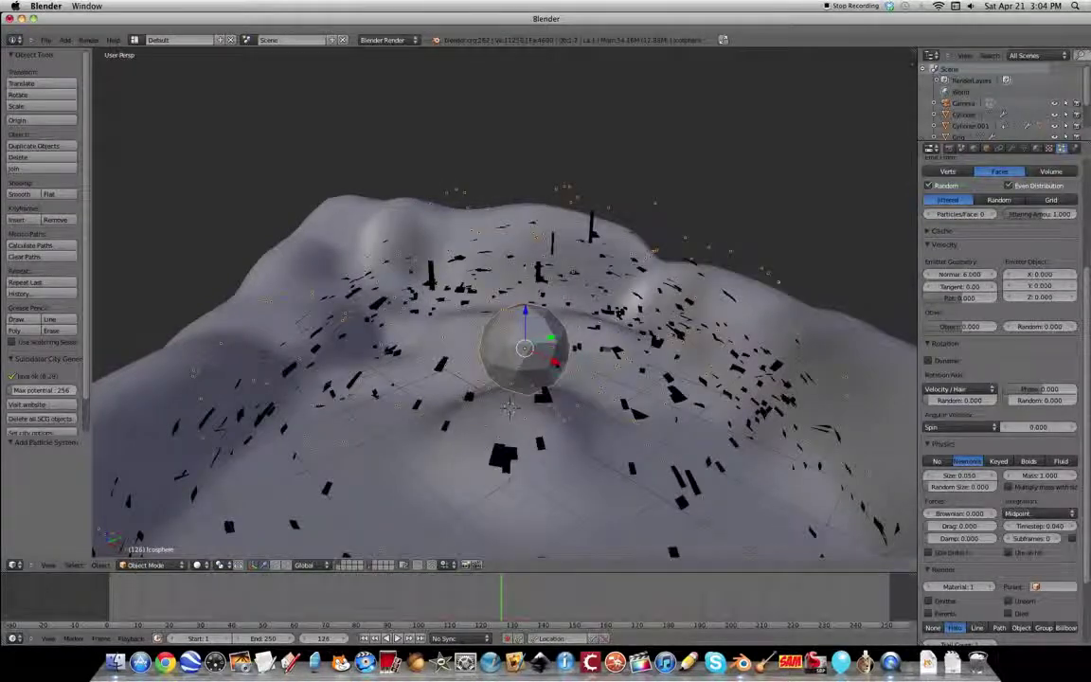
pyautogui.click(950, 149)
pyautogui.click(962, 200)
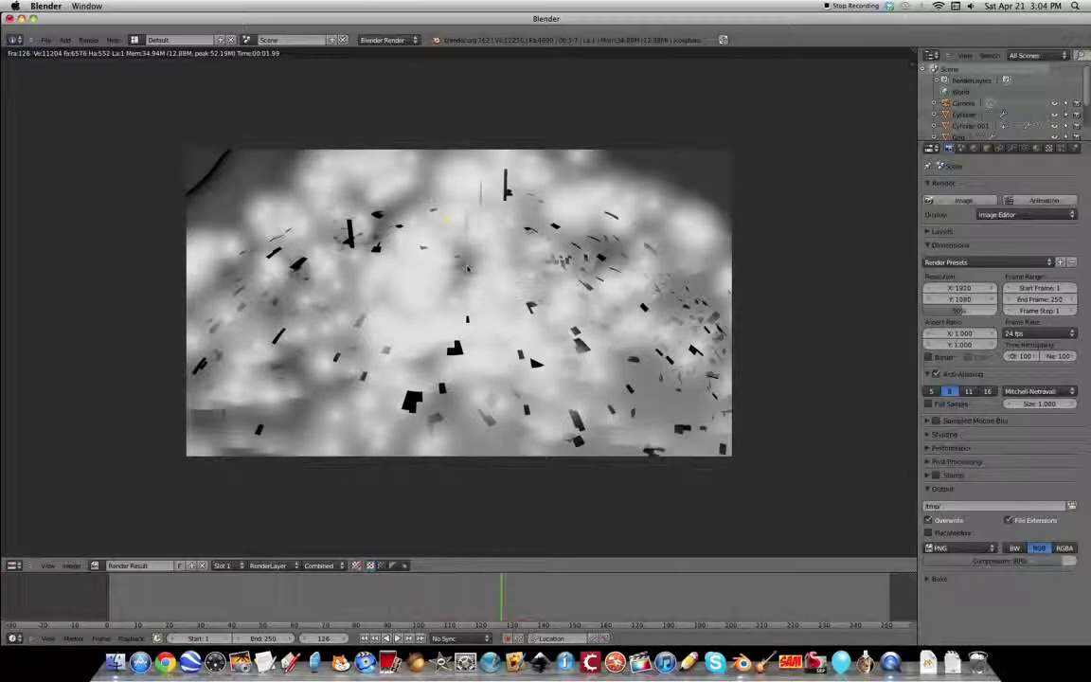
pyautogui.press('Escape')
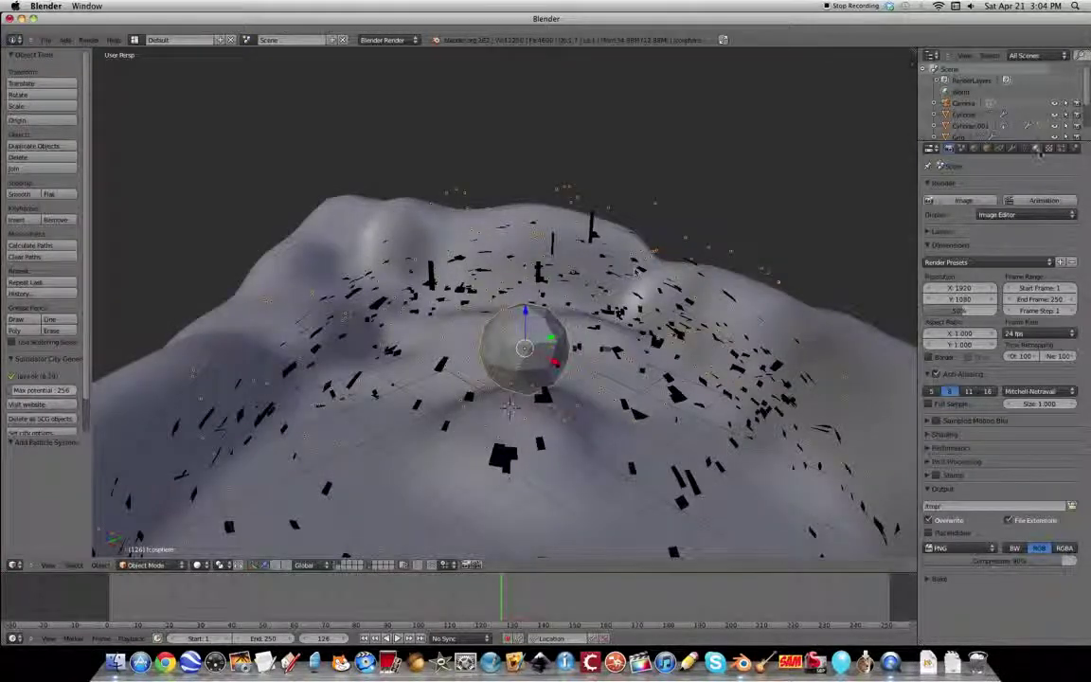
# Give the icosphere a new material of type Halo with a halo size of 0.25
pyautogui.click(1037, 150)
pyautogui.click(981, 225)
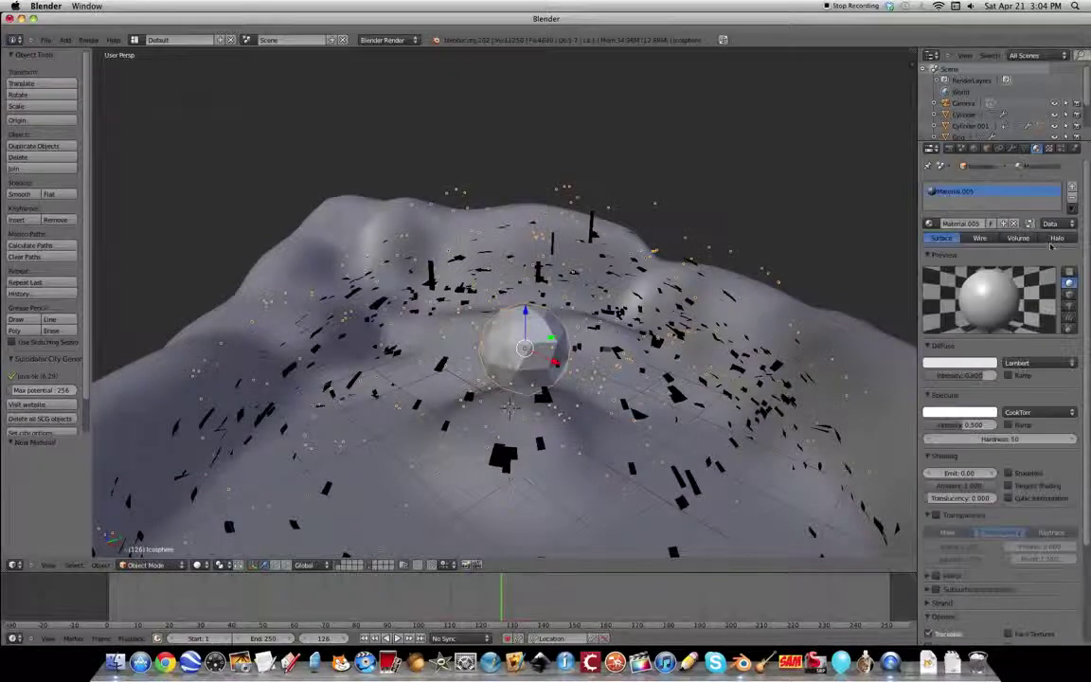
pyautogui.click(1053, 238)
pyautogui.scroll(3, 586, 453)
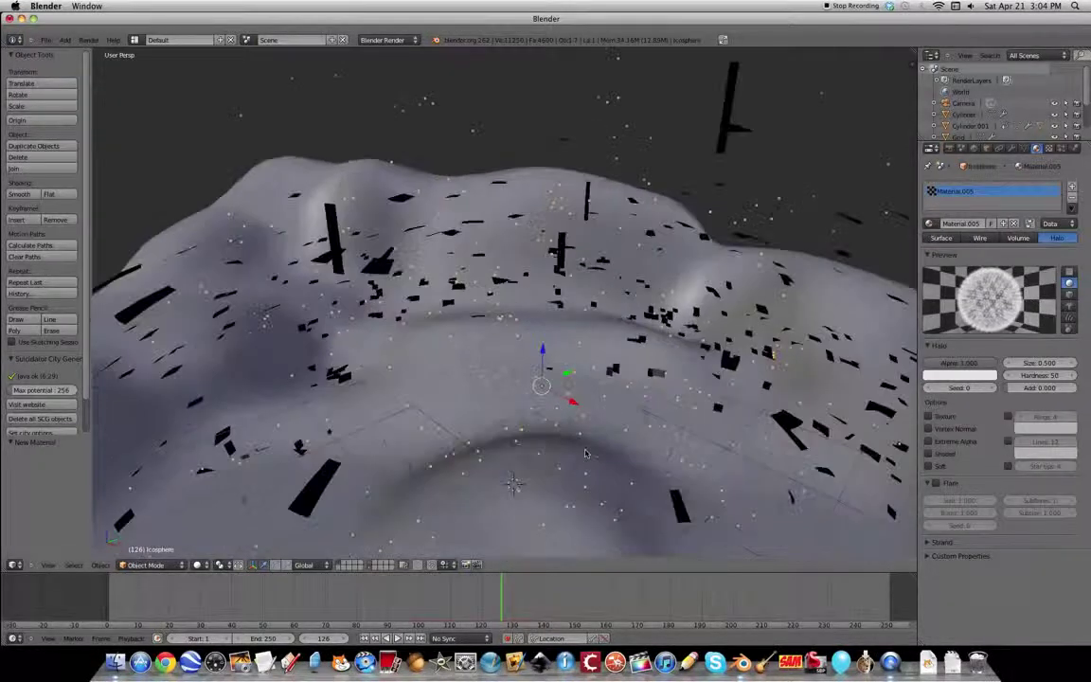
pyautogui.scroll(-5, 586, 453)
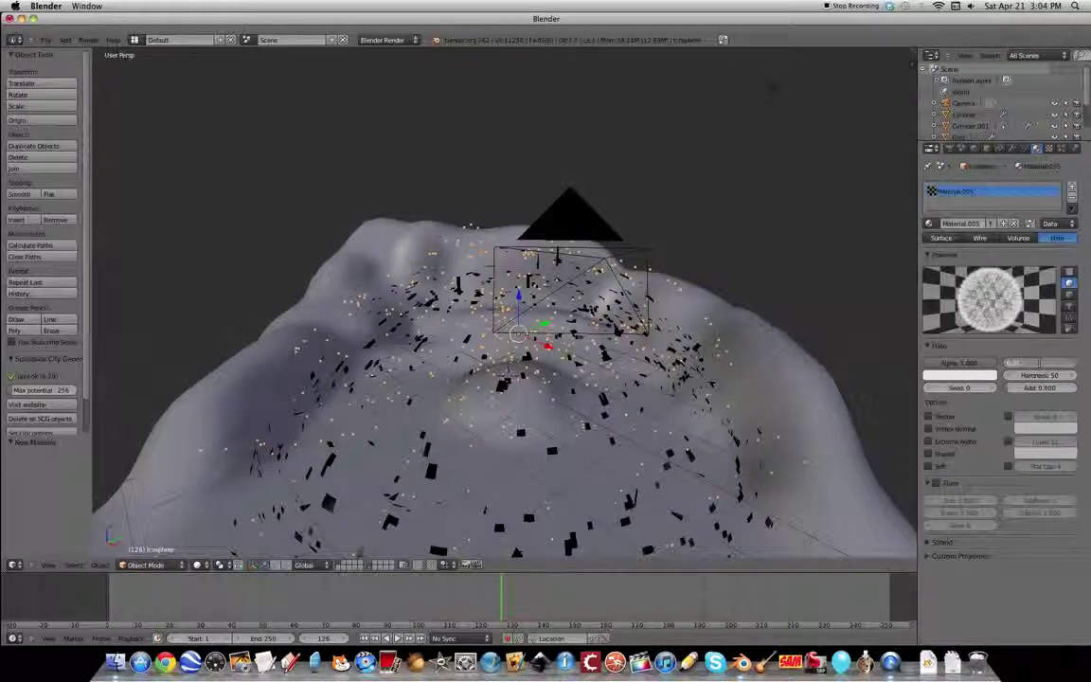
pyautogui.press('Return')
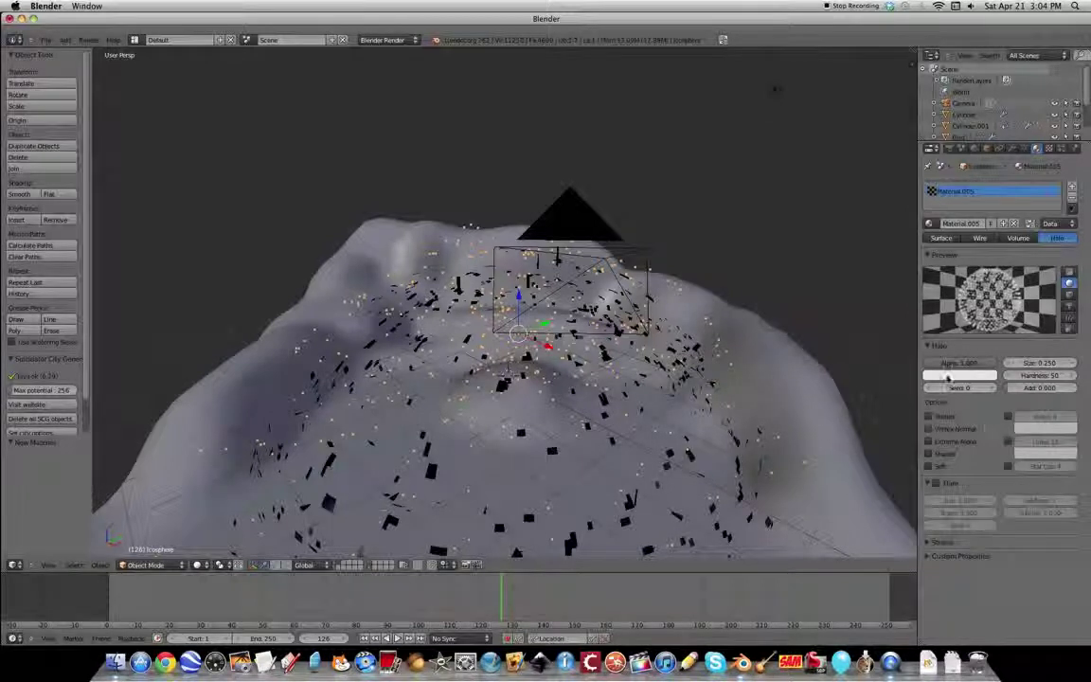
# Change the halo material's colour to orange
pyautogui.click(947, 376)
pyautogui.click(936, 305)
pyautogui.moveTo(936, 304)
pyautogui.mouseDown()
pyautogui.moveTo(976, 343)
pyautogui.moveTo(902, 359)
pyautogui.moveTo(931, 349)
pyautogui.mouseUp()
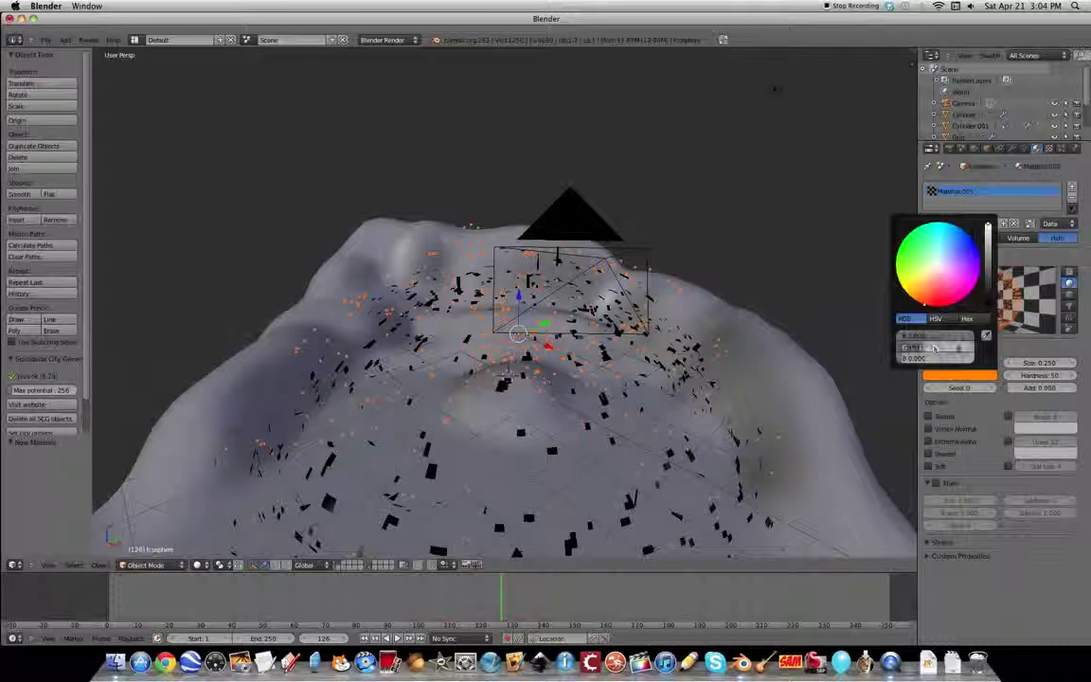
# Enable lines on the halo material with a reduced line count and set the line colour to red-orange, with red 1 and blue 0
pyautogui.click(1009, 442)
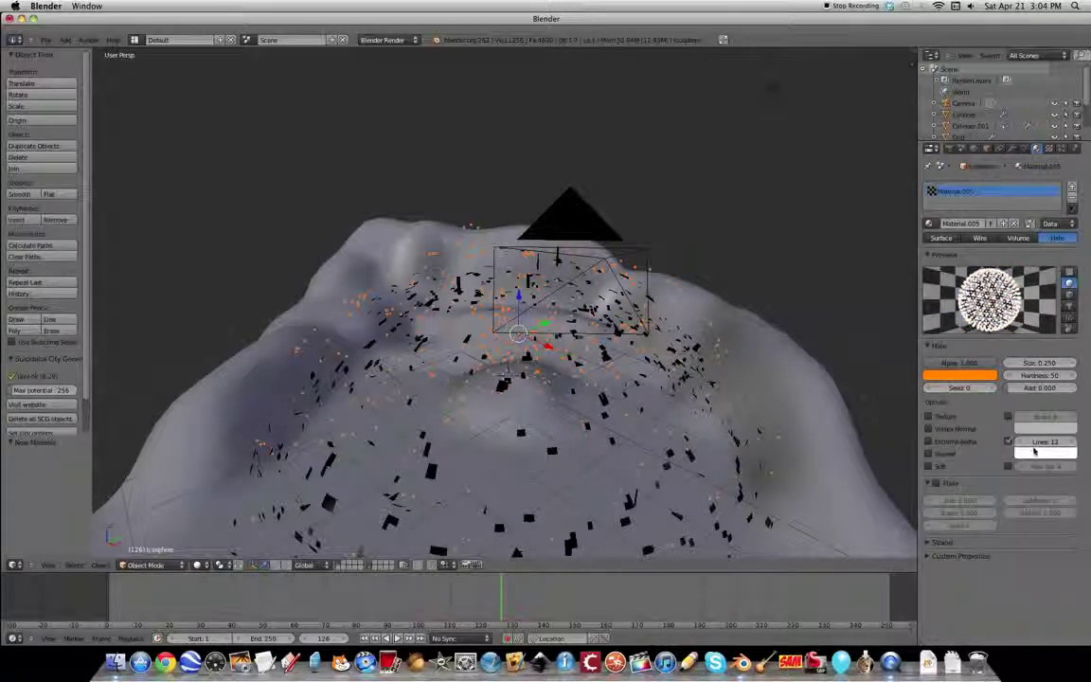
pyautogui.click(1042, 442)
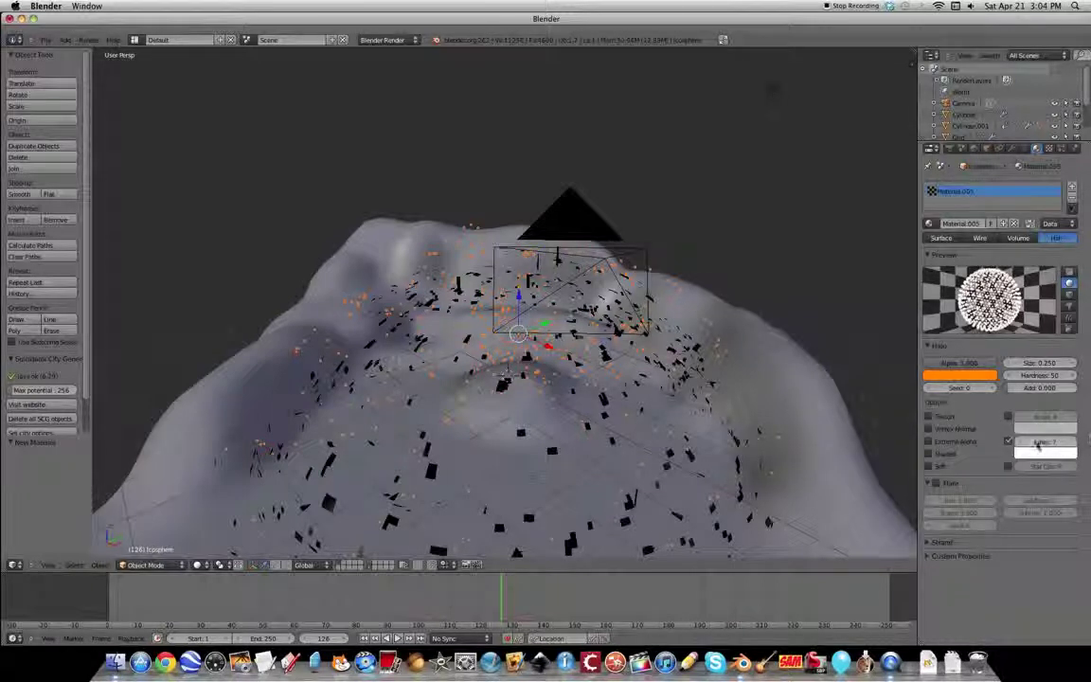
pyautogui.click(1044, 453)
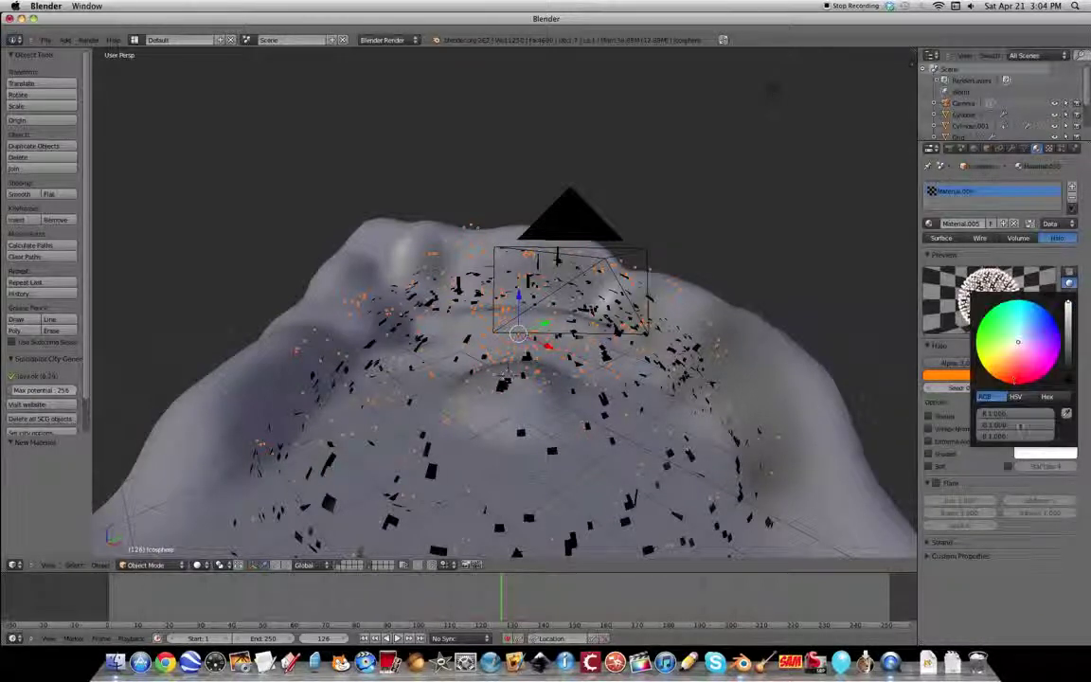
pyautogui.moveTo(1016, 436); pyautogui.dragTo(986, 436)
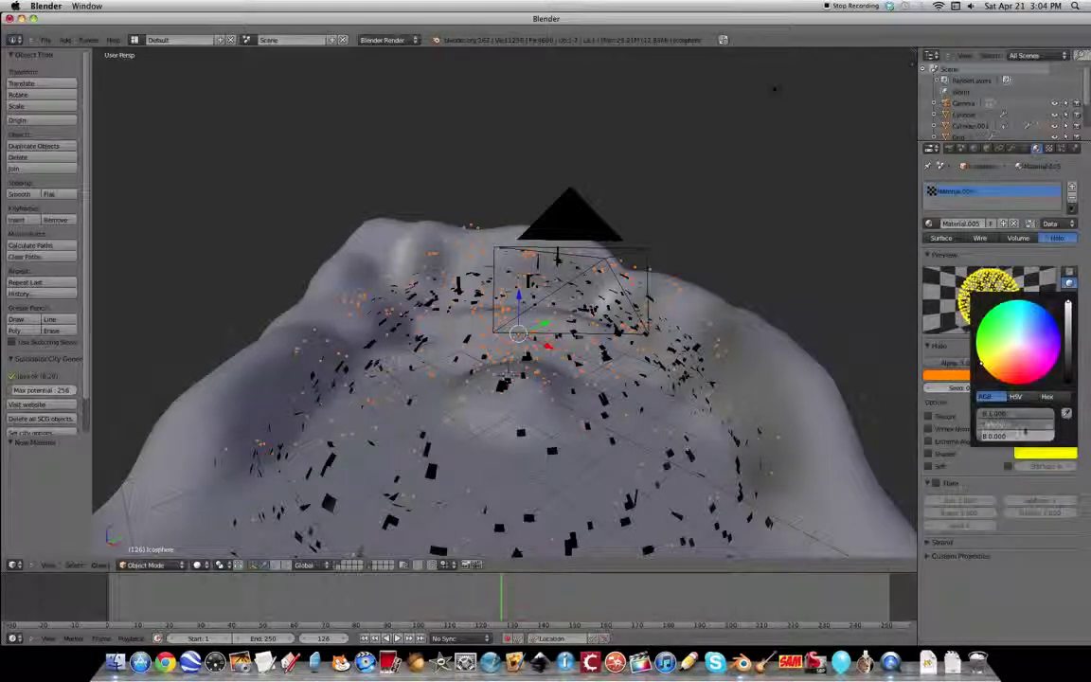
pyautogui.moveTo(1016, 425); pyautogui.dragTo(975, 425)
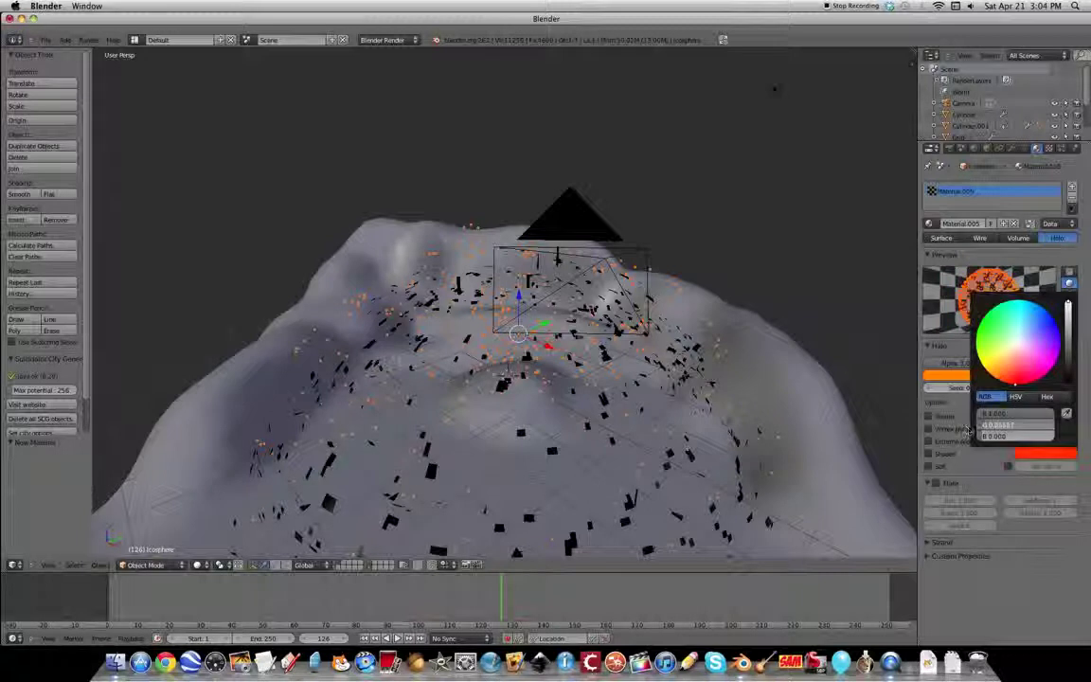
# Test-render frame 126 with the new halo colours and close the render
pyautogui.click(934, 149)
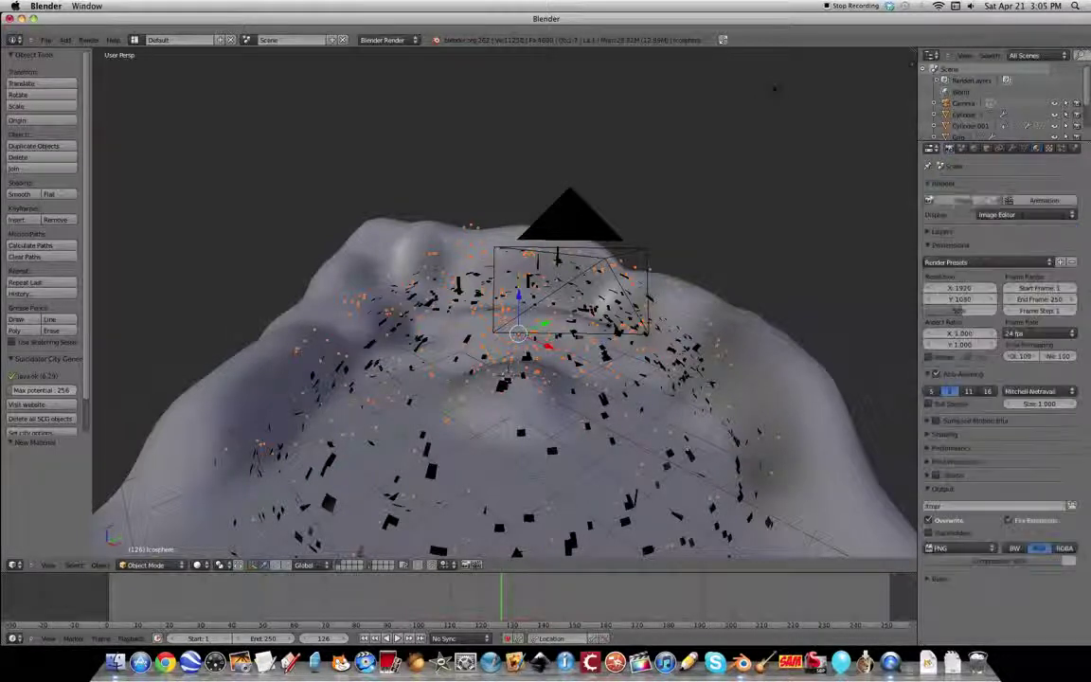
pyautogui.click(963, 200)
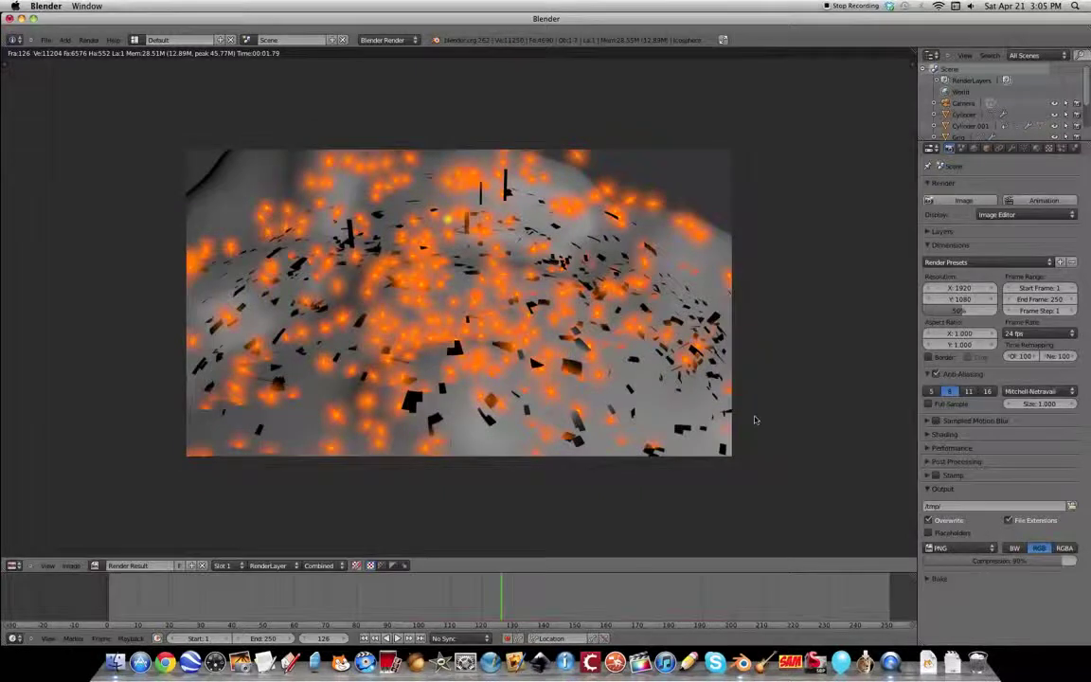
pyautogui.press('Escape')
# Enable dynamic rotation for the icosphere's particles, go back to frame 0 and deselect everything
pyautogui.click(1062, 149)
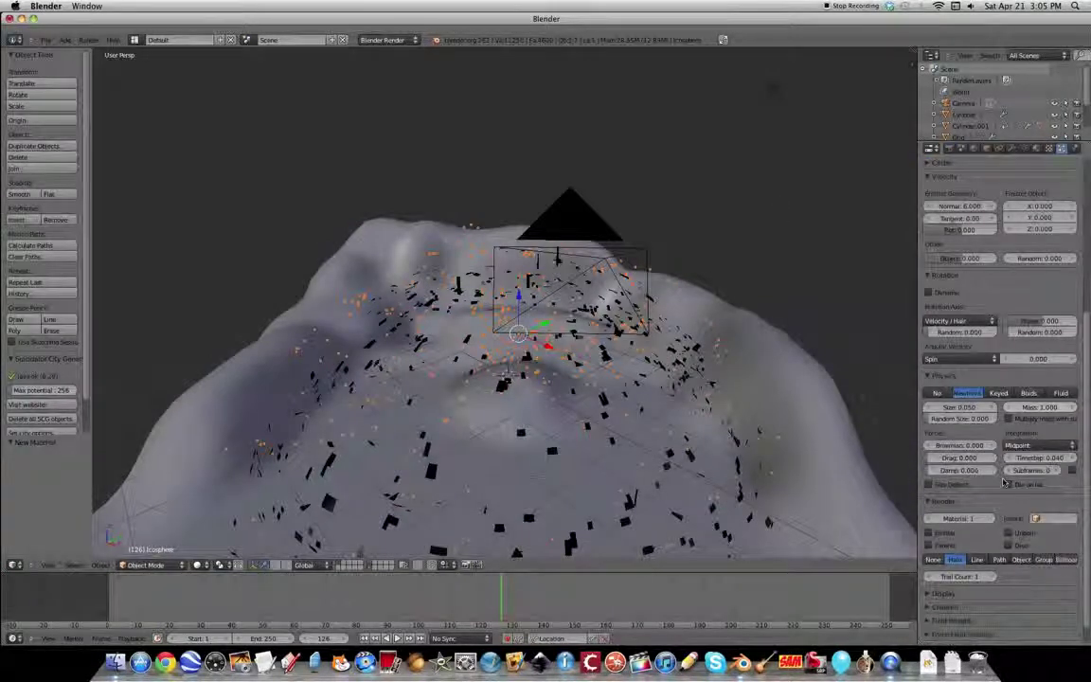
pyautogui.click(929, 294)
pyautogui.moveTo(396, 593); pyautogui.dragTo(115, 597)
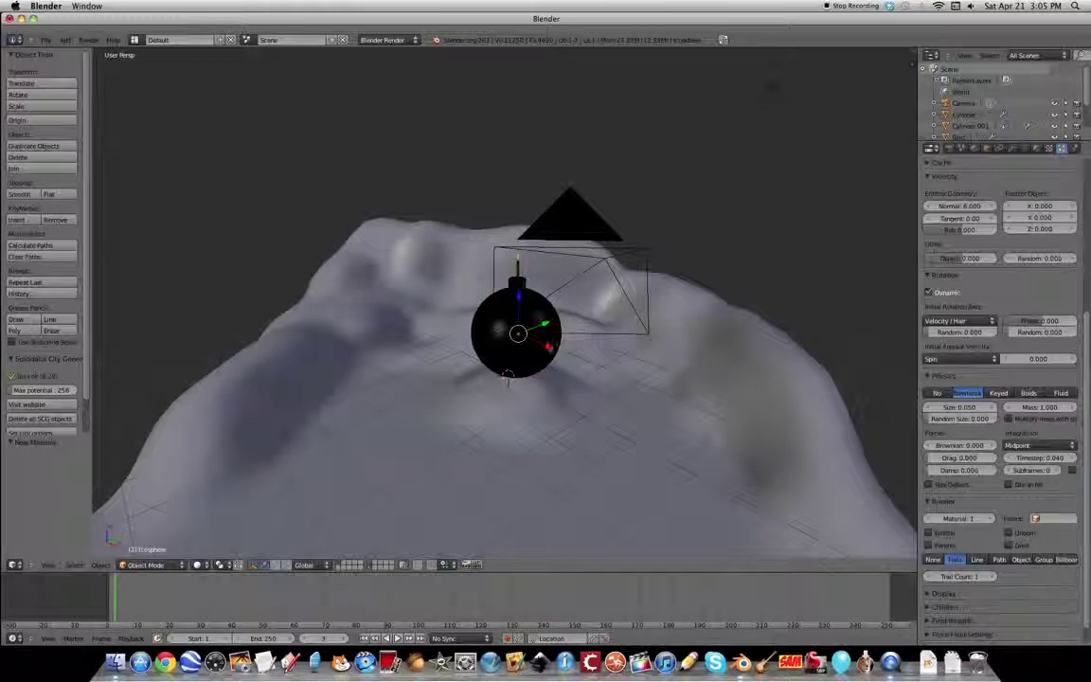
pyautogui.press('a')
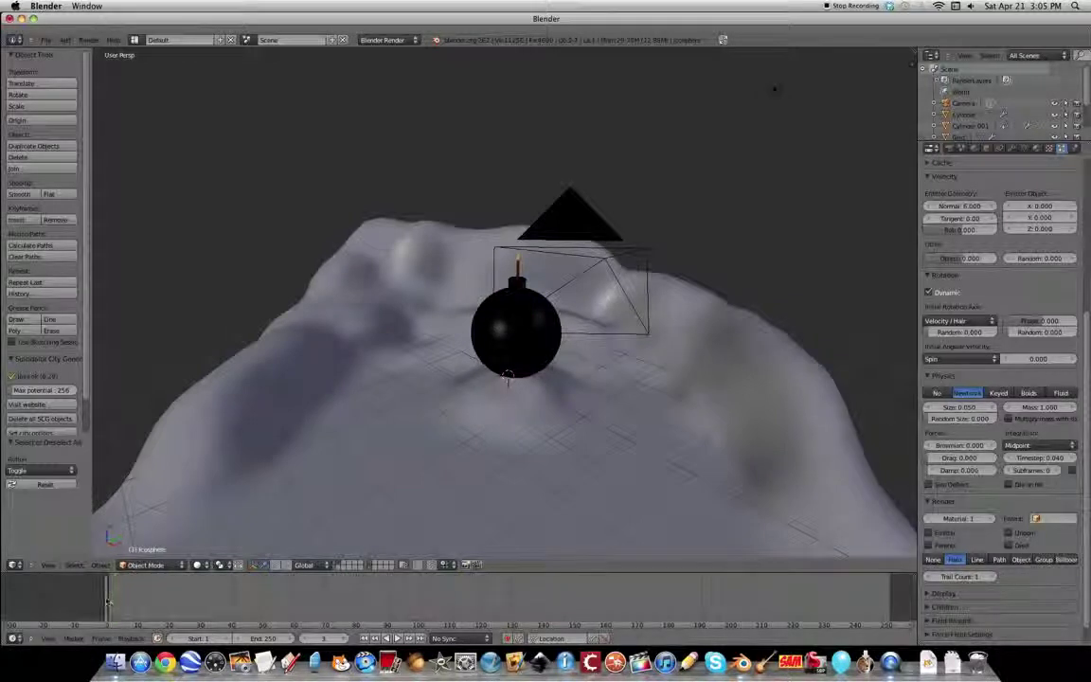
# Look through the camera, select it and raise it about 0.52 units along the Z axis
pyautogui.click(47, 565)
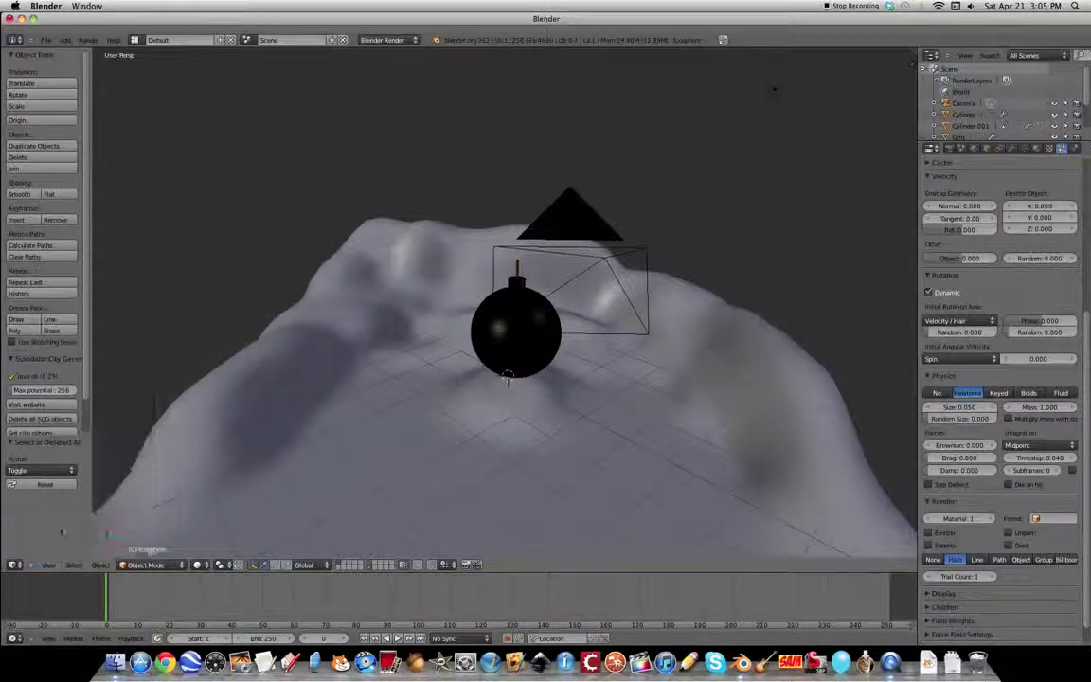
pyautogui.click(68, 536)
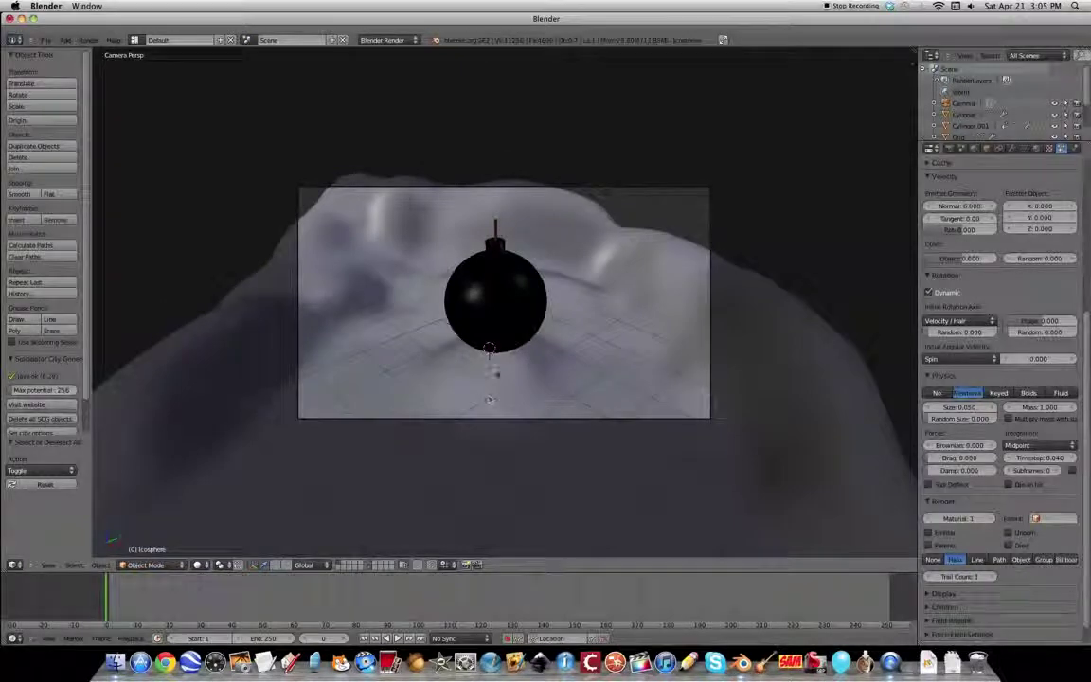
pyautogui.rightClick(498, 419)
pyautogui.rightClick(497, 419)
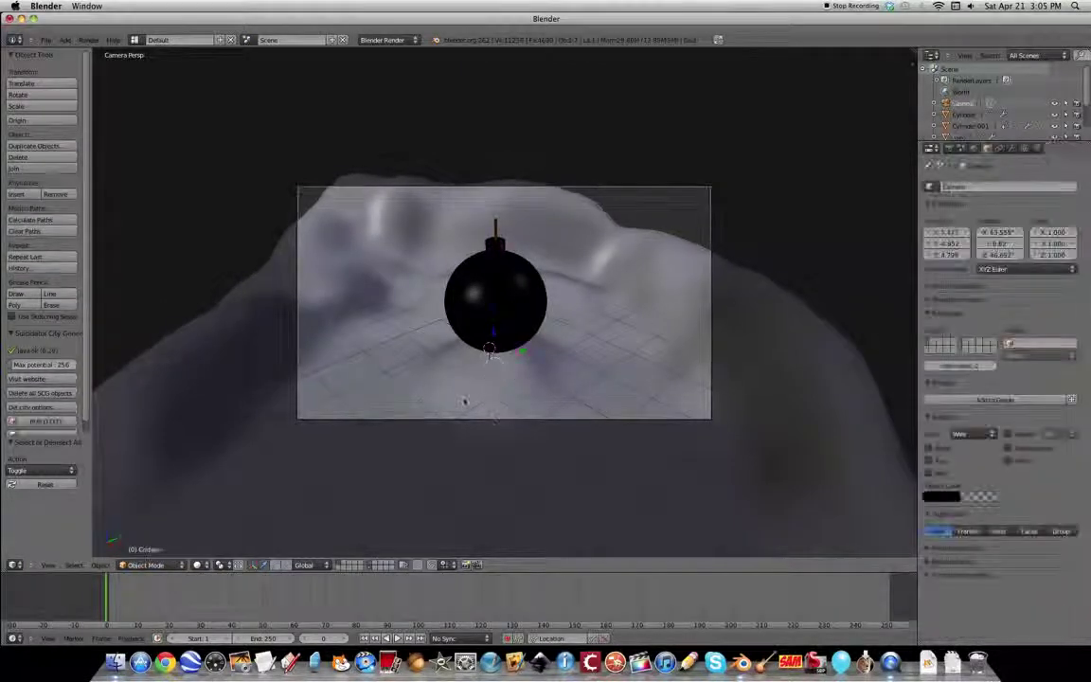
pyautogui.press('g')
pyautogui.press('z')
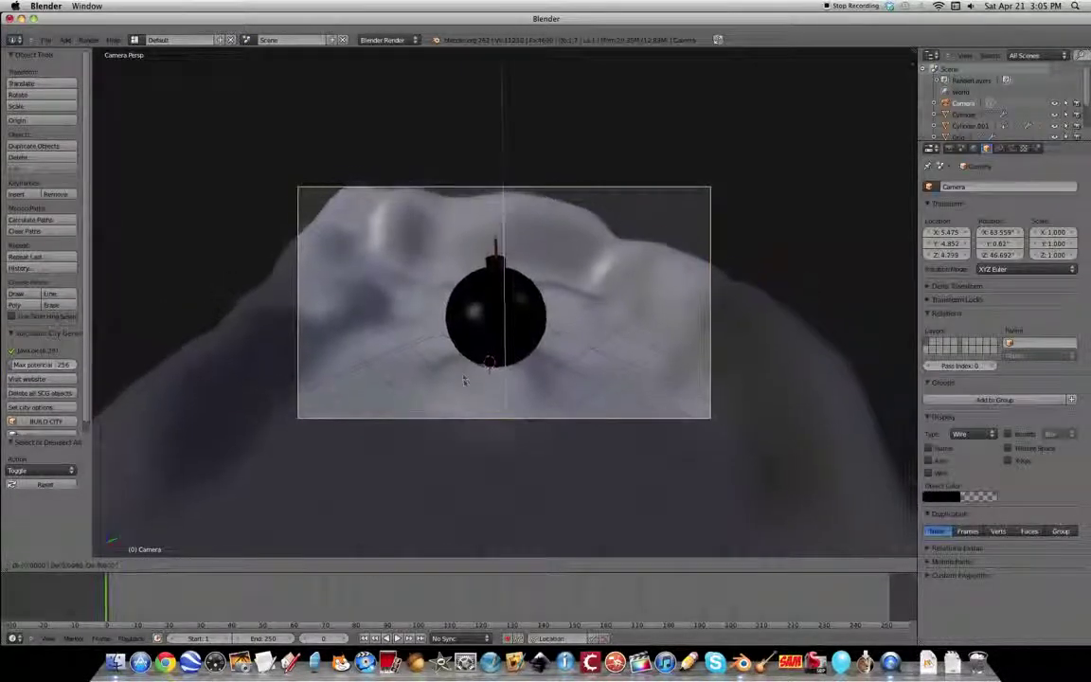
pyautogui.click(507, 345)
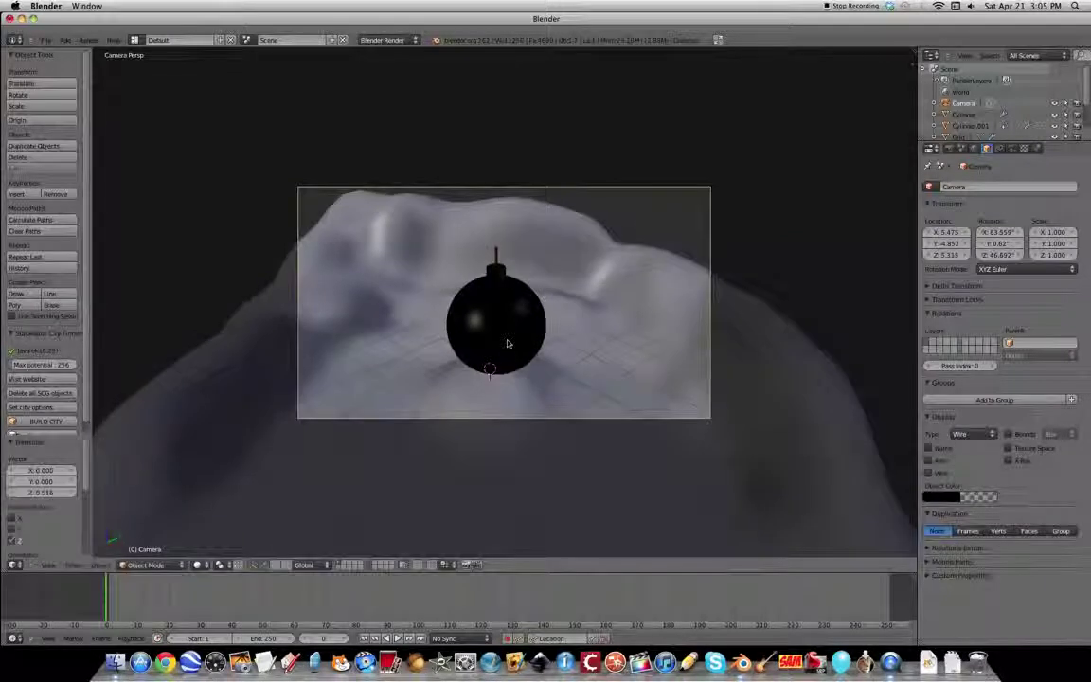
# Pull the camera back by about -2.5 units along Y and 2 units along X, and raise it about 1 unit along Z
pyautogui.press('g')
pyautogui.press('x')
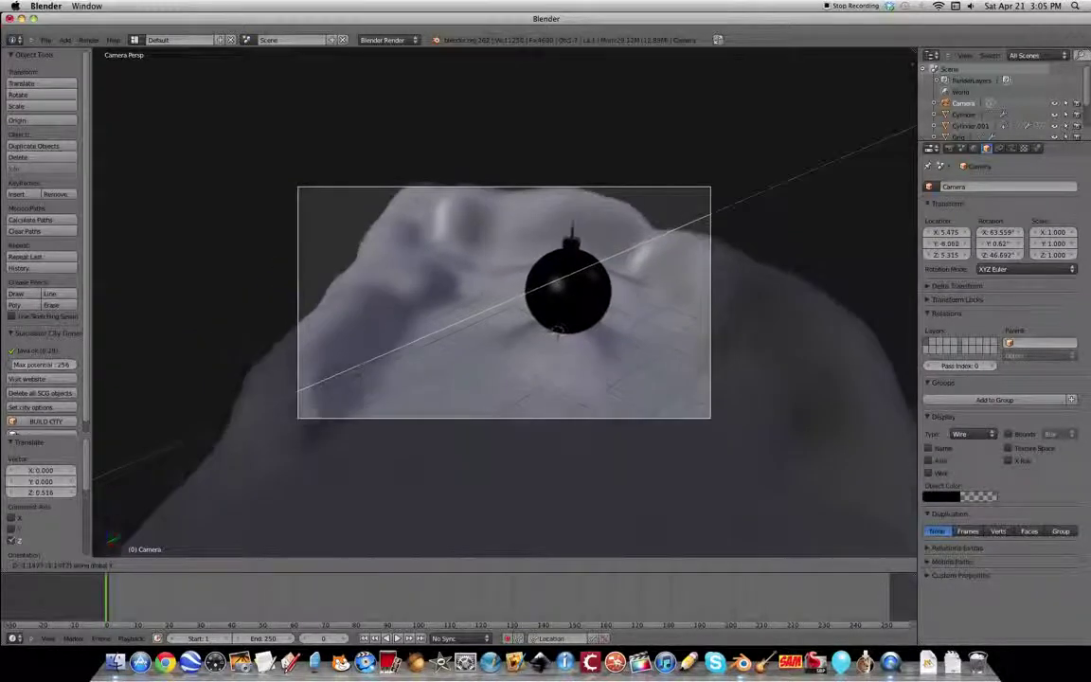
pyautogui.click(349, 436)
pyautogui.press('g')
pyautogui.press('x')
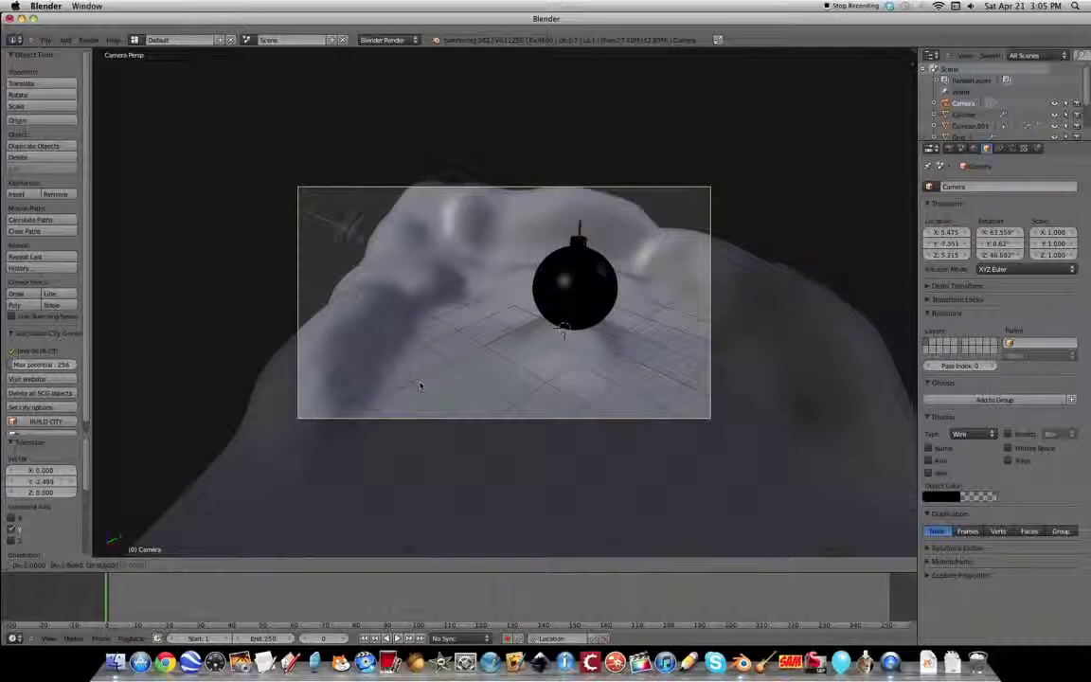
pyautogui.click(536, 367)
pyautogui.press('g')
pyautogui.press('z')
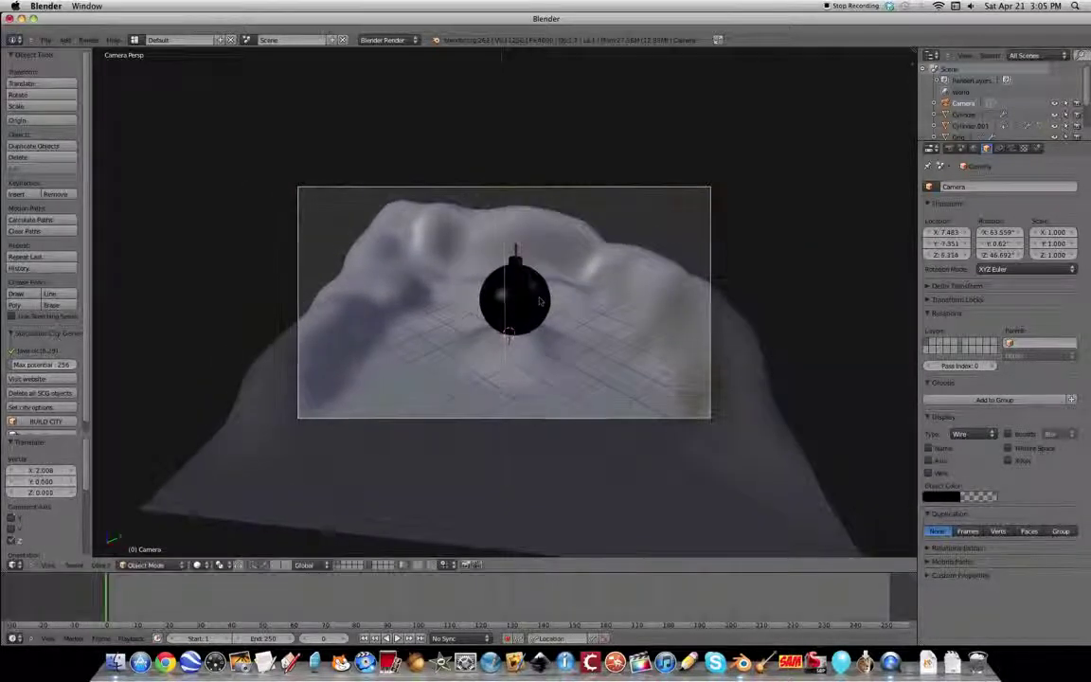
pyautogui.click(510, 334)
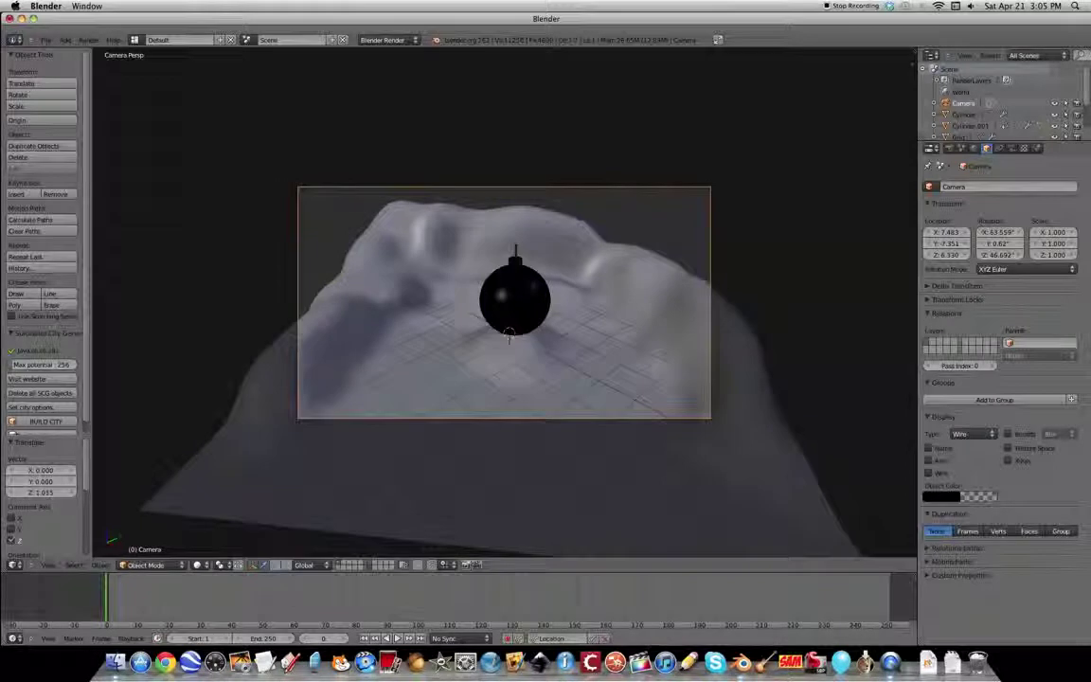
# Play the explosion up to frame 176, test-render that frame and close the render
pyautogui.click(396, 639)
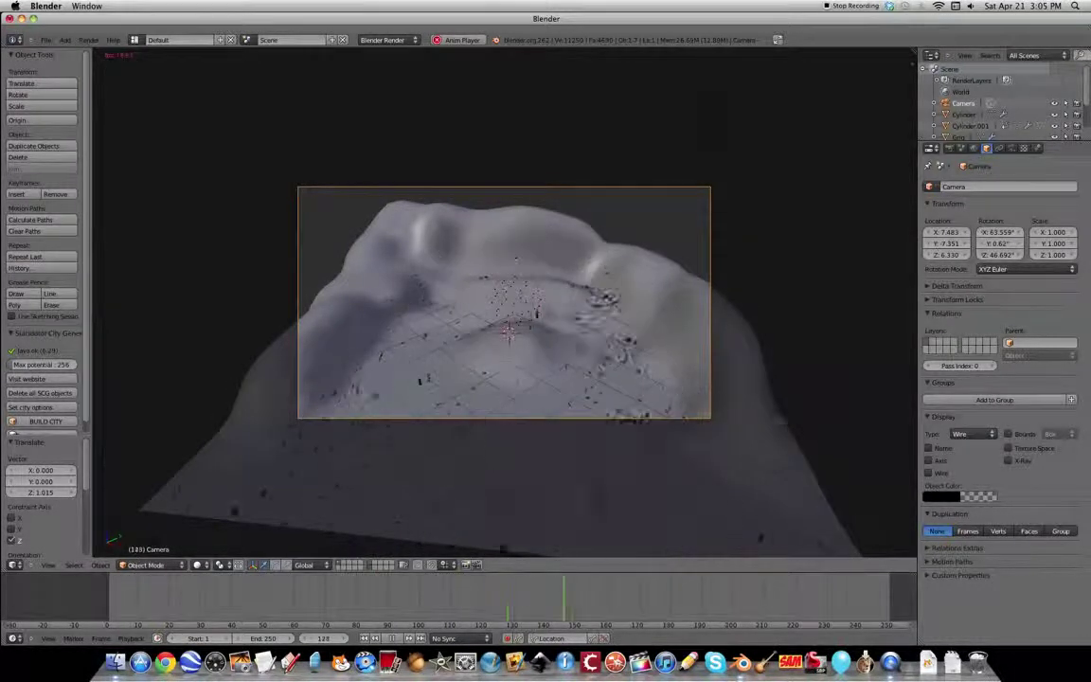
pyautogui.click(397, 641)
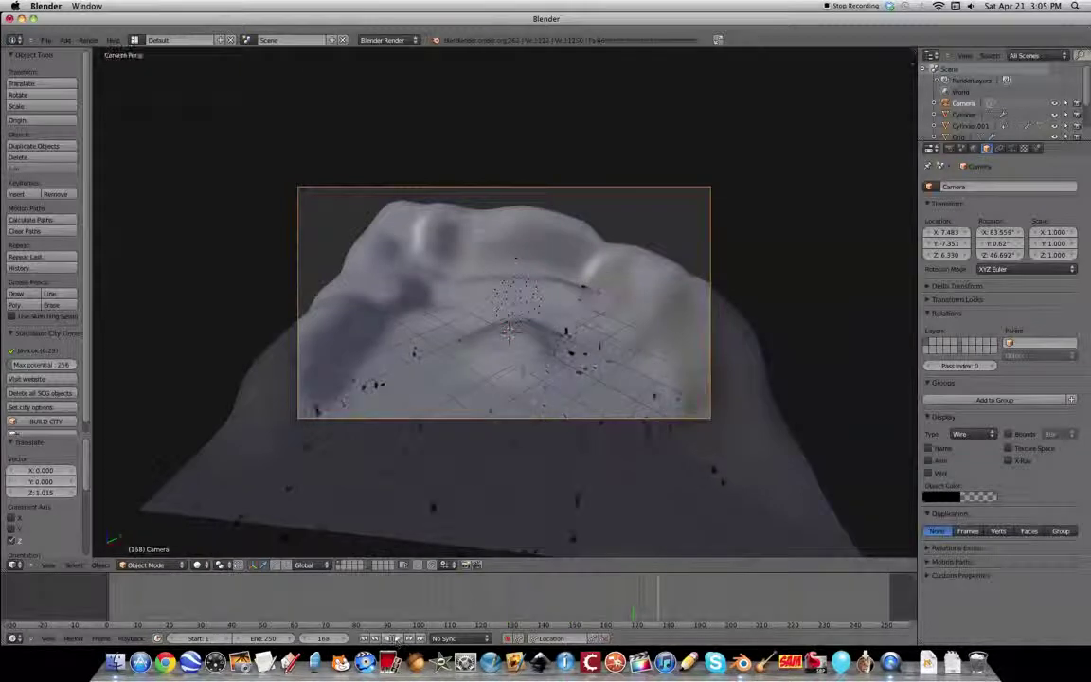
pyautogui.click(950, 149)
pyautogui.click(951, 201)
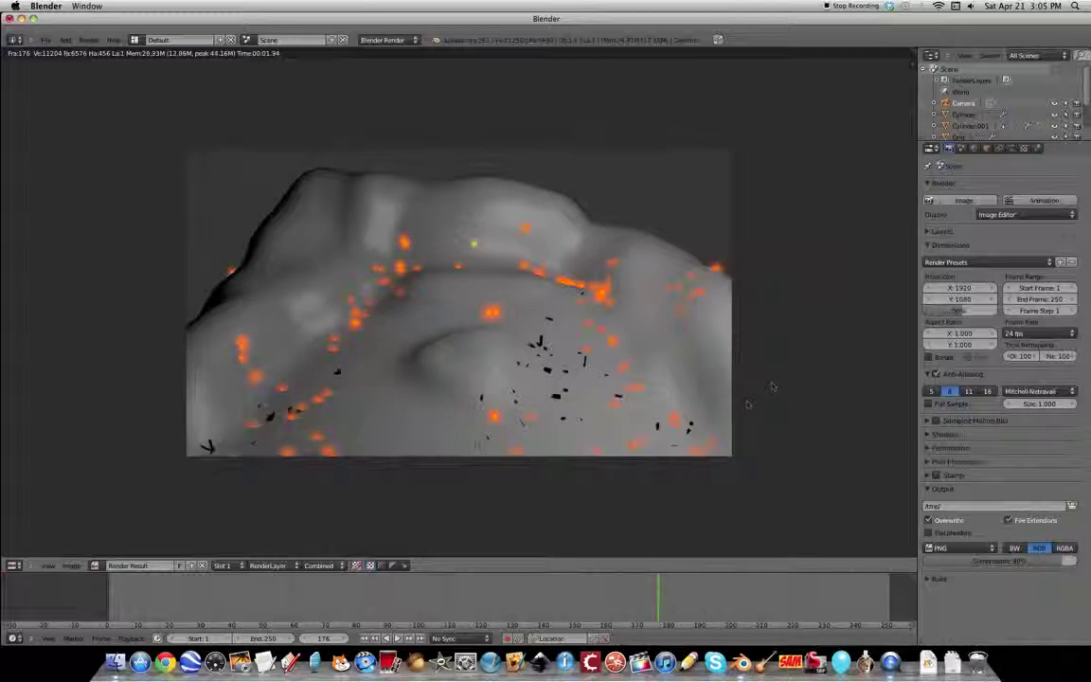
pyautogui.press('Escape')
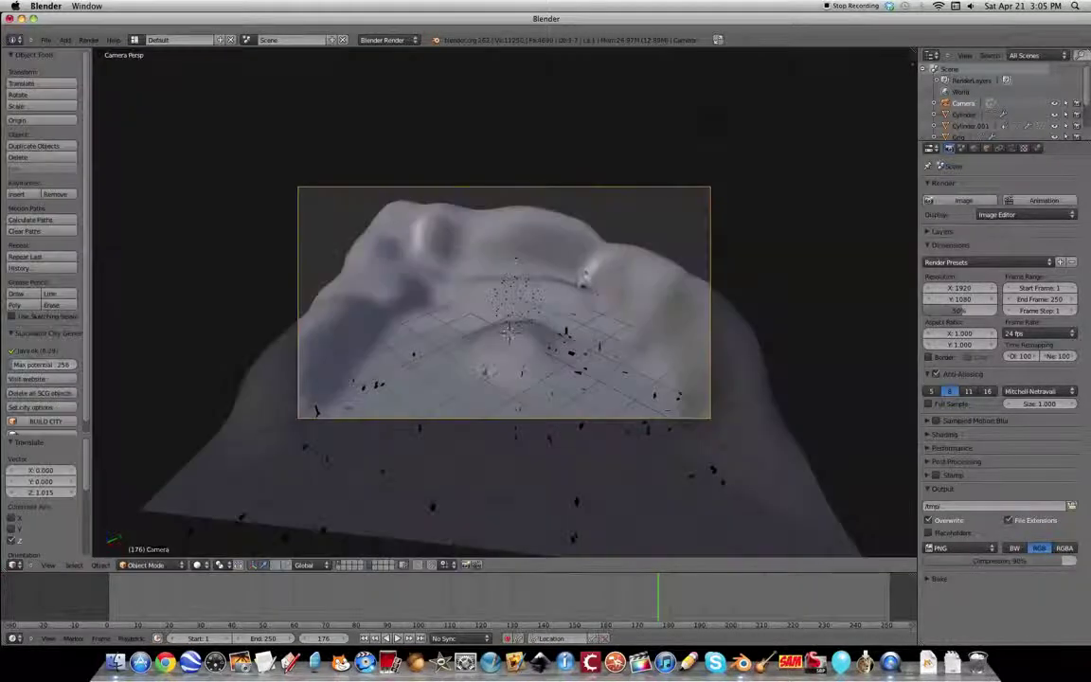
# Leave the camera view, select the lamp and change its type to Sun
pyautogui.moveTo(735, 259); pyautogui.dragTo(731, 123, button='middle')
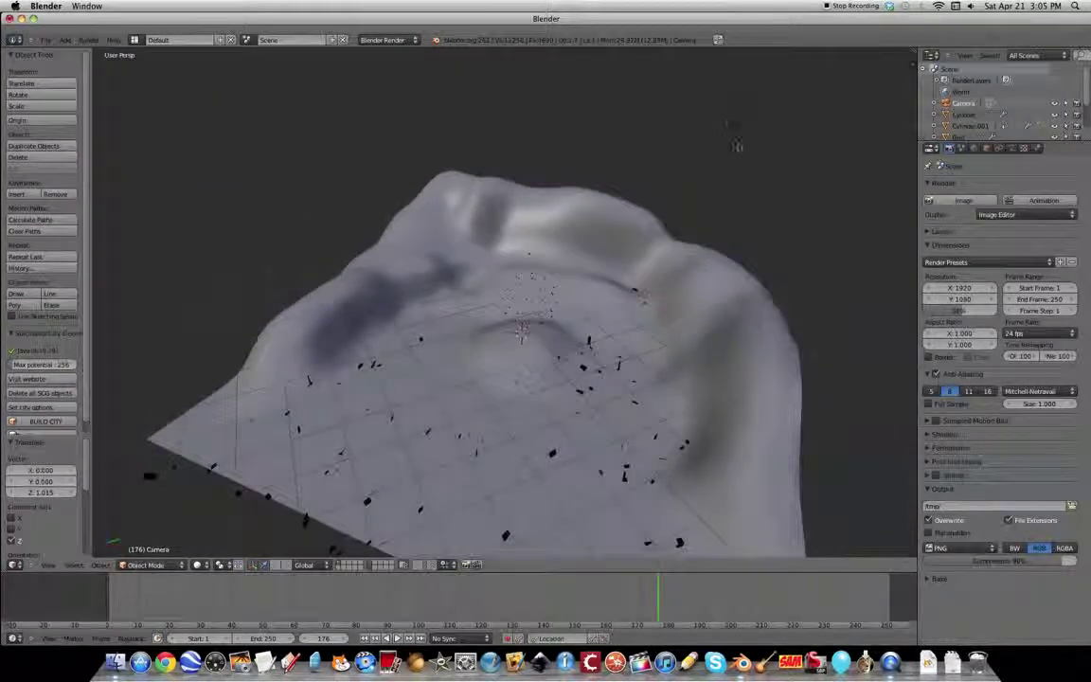
pyautogui.rightClick(735, 125)
pyautogui.click(1012, 149)
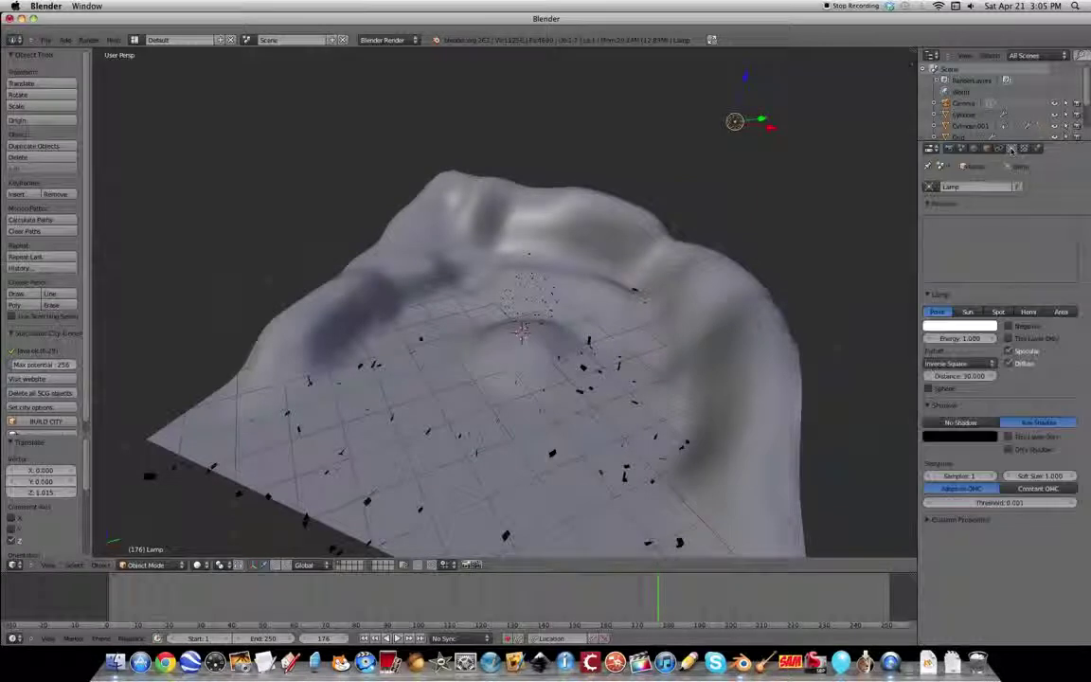
pyautogui.click(969, 313)
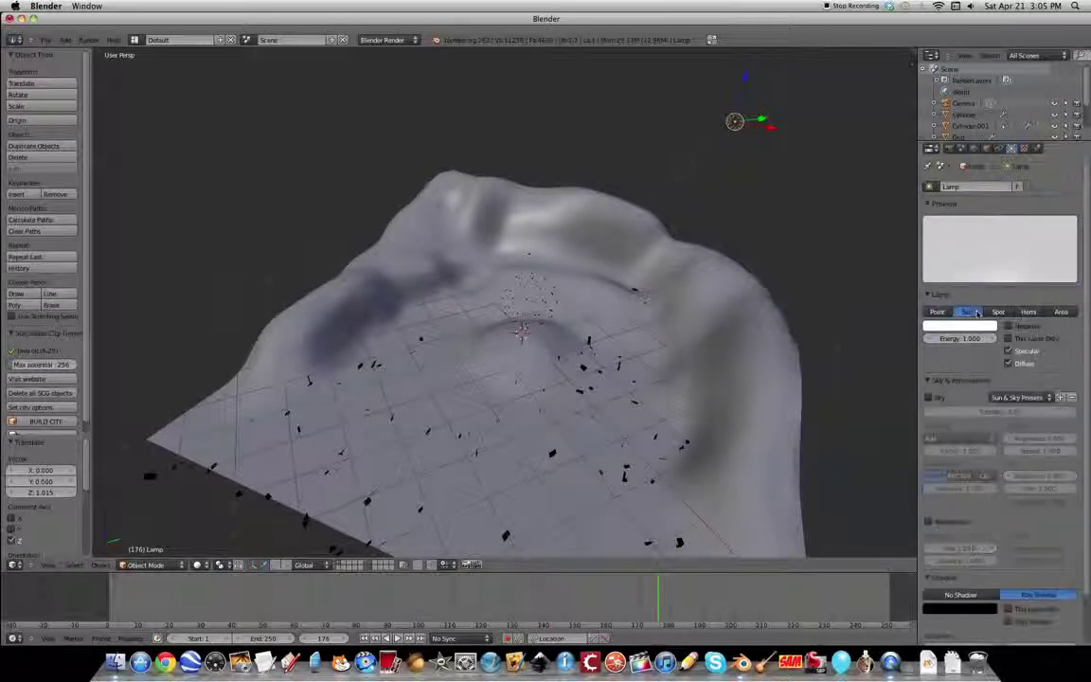
pyautogui.moveTo(803, 264); pyautogui.dragTo(665, 236, button='middle')
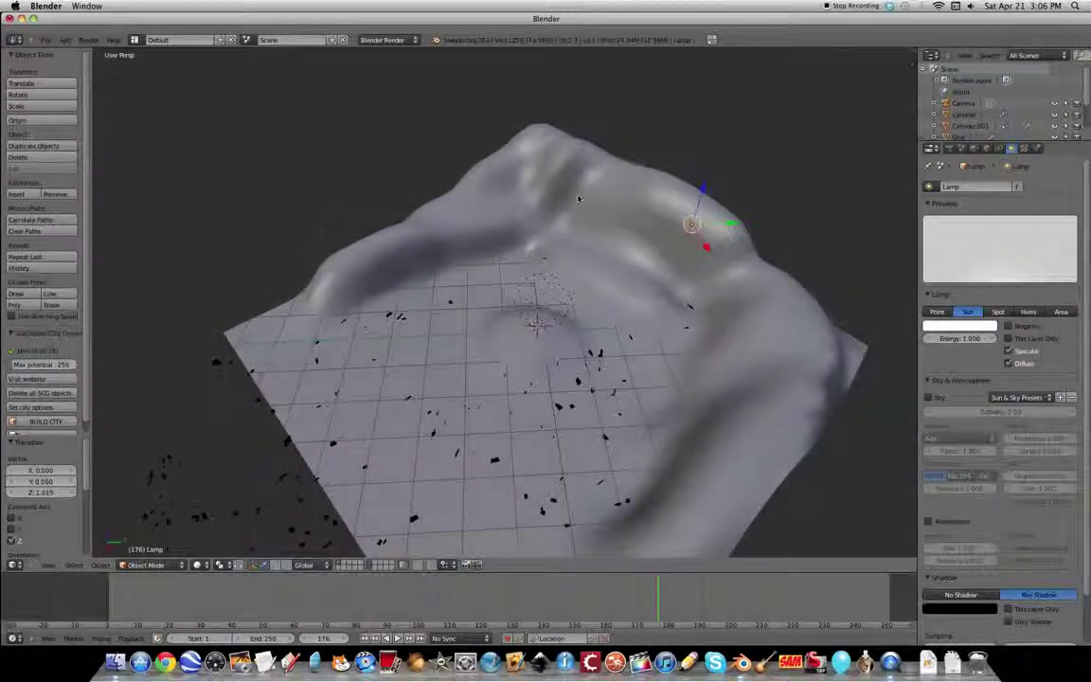
pyautogui.press('r')
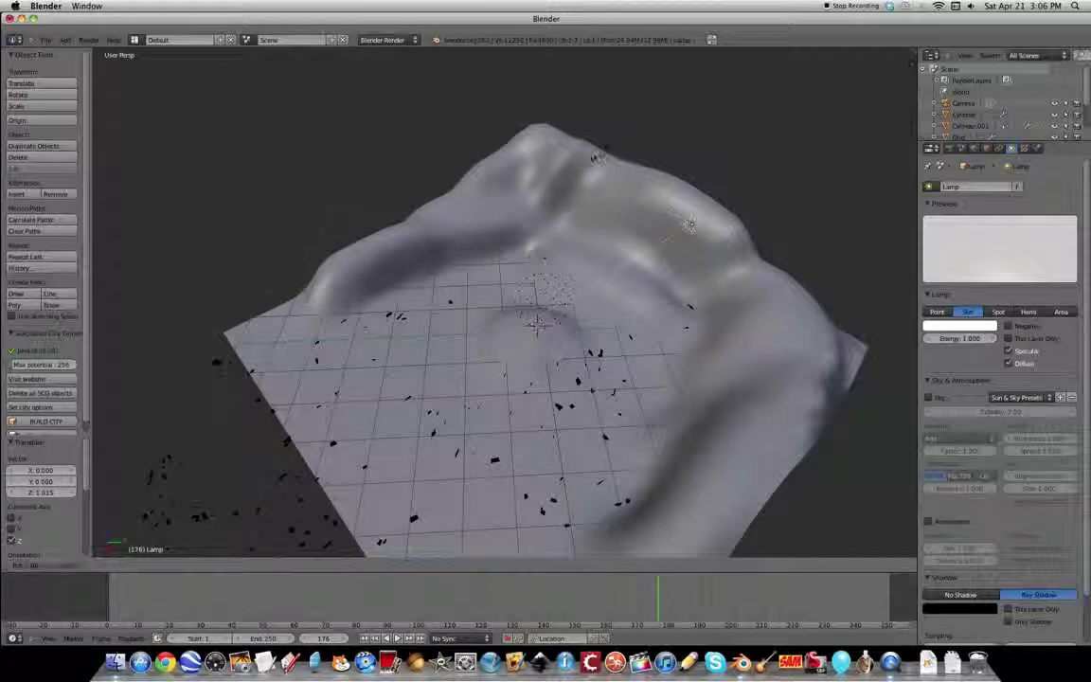
pyautogui.press('z')
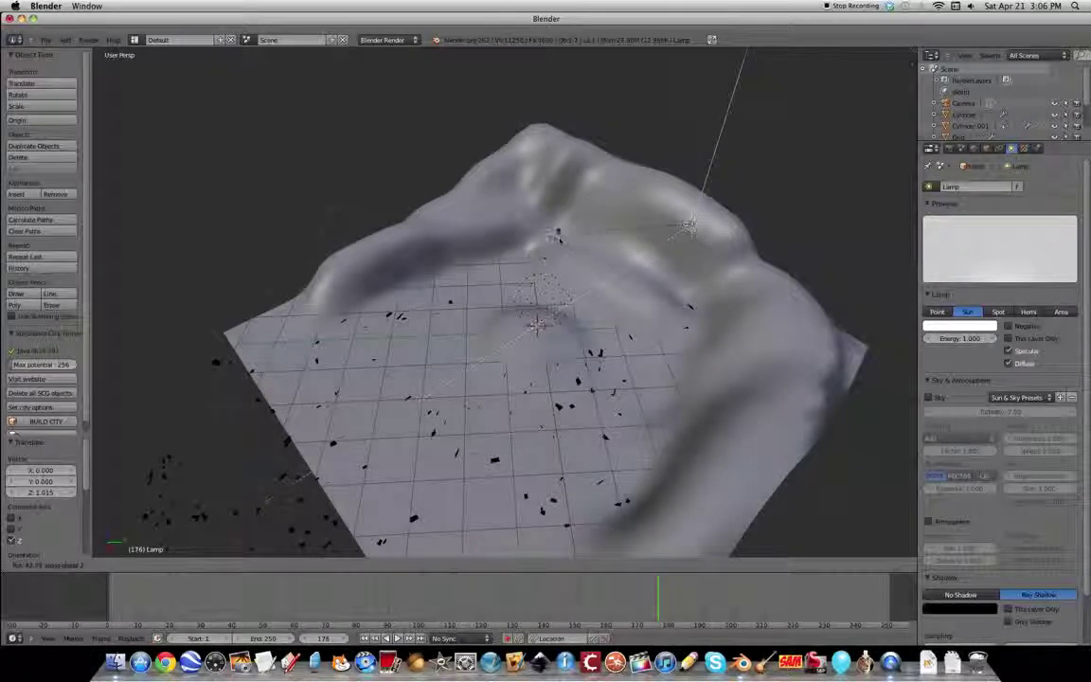
pyautogui.click(500, 210)
# Rotate the sun lamp about 93.5° around the global Z axis
pyautogui.scroll(-3, 500, 210)
pyautogui.moveTo(500, 210); pyautogui.dragTo(571, 216, button='middle')
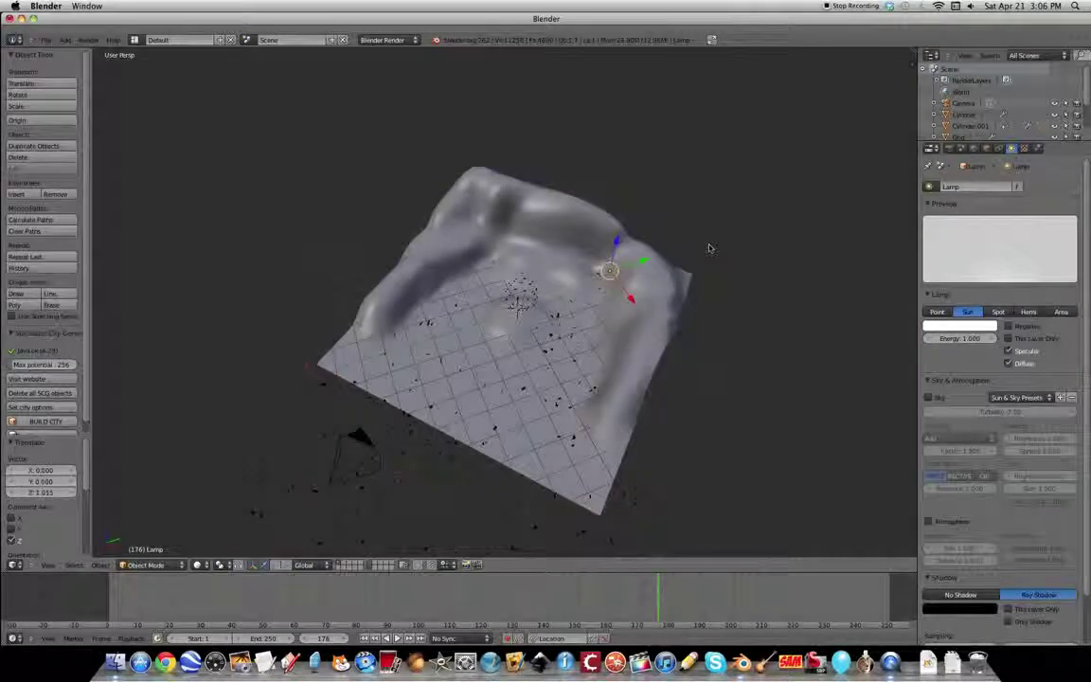
pyautogui.press('r')
pyautogui.press('z')
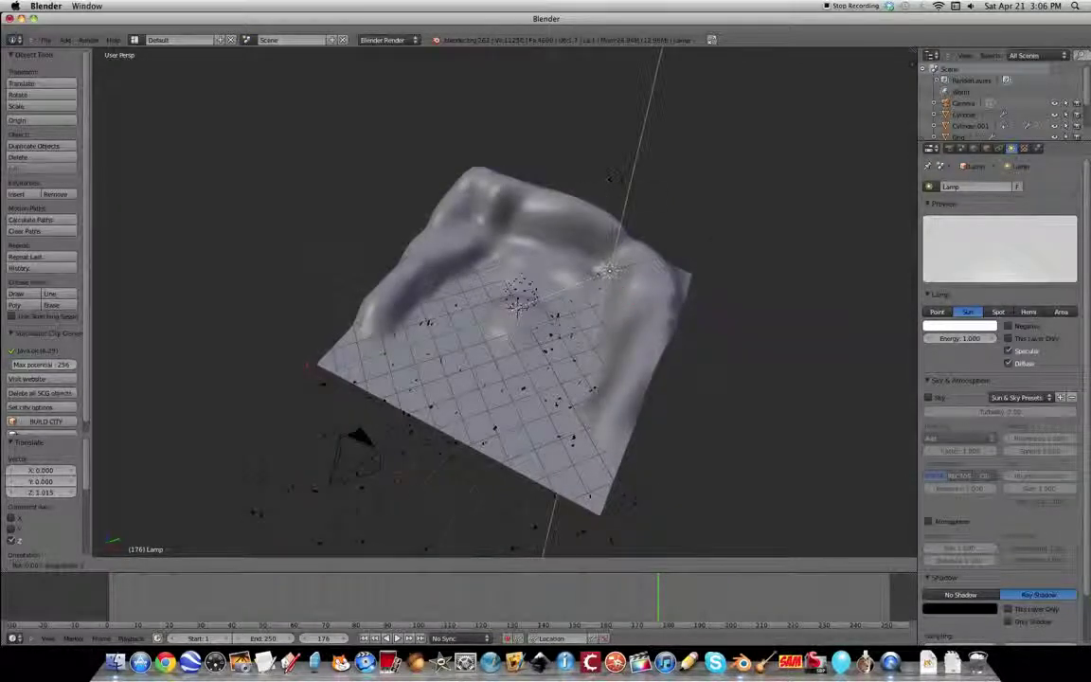
pyautogui.click(584, 187)
# Tilt the sun lamp about -44.9° around the global X axis
pyautogui.moveTo(584, 188); pyautogui.dragTo(745, 356, button='middle')
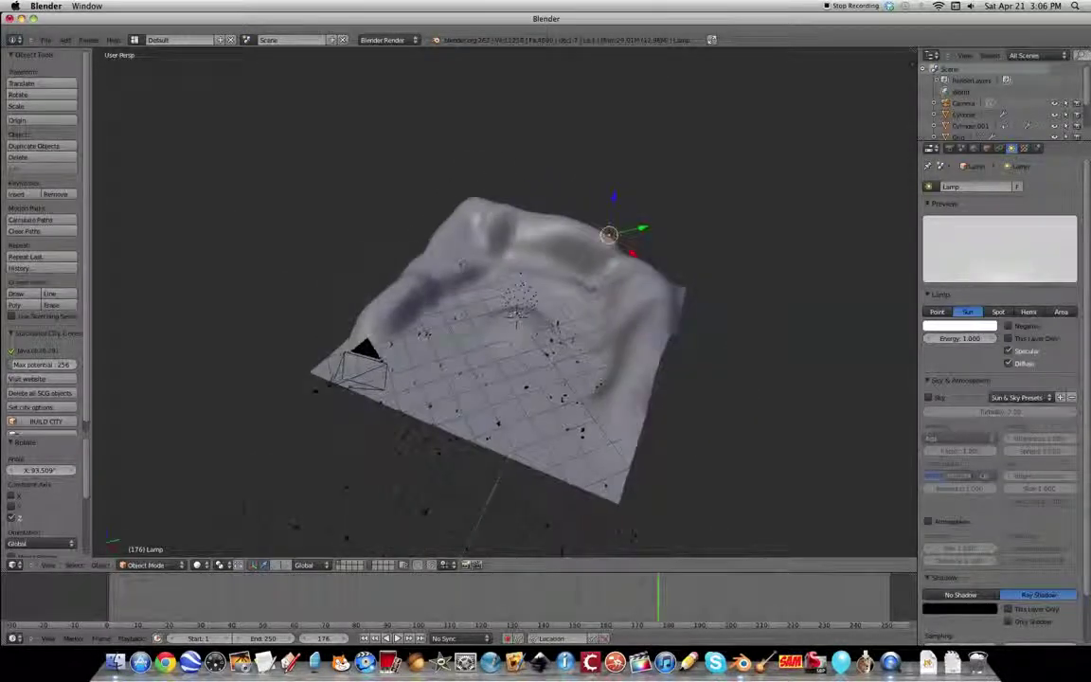
pyautogui.press('r')
pyautogui.press('x')
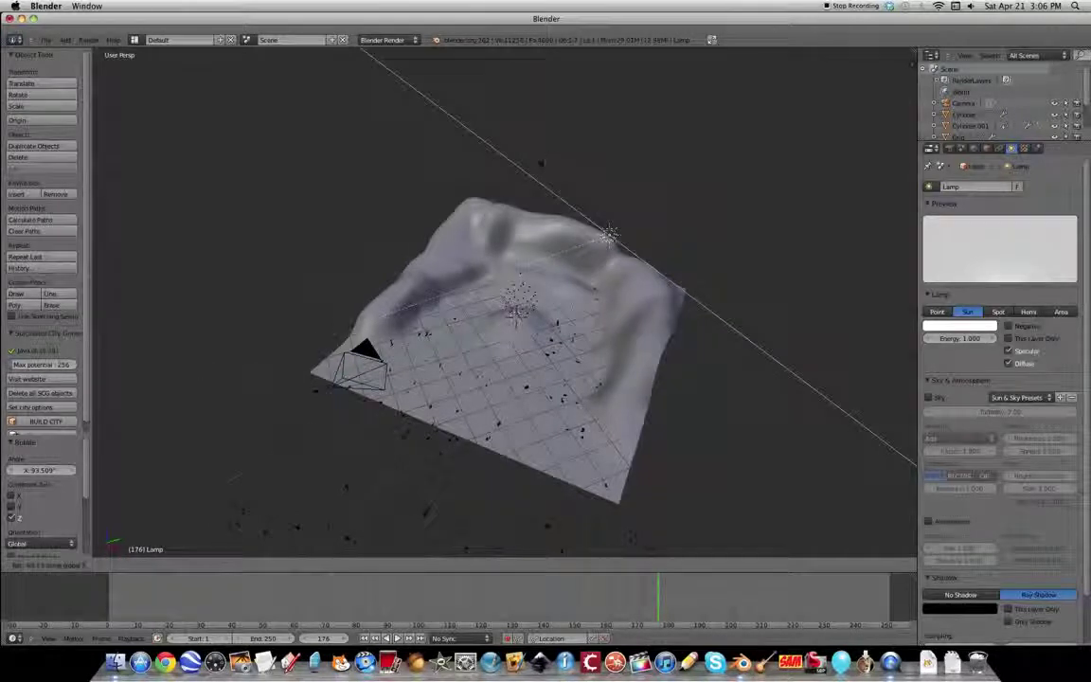
pyautogui.click(520, 173)
# Tilt the sun lamp about -8.2° and a further 2.8° around the global X axis
pyautogui.moveTo(521, 172); pyautogui.dragTo(606, 93, button='middle')
pyautogui.moveTo(535, 152); pyautogui.dragTo(549, 254, button='middle')
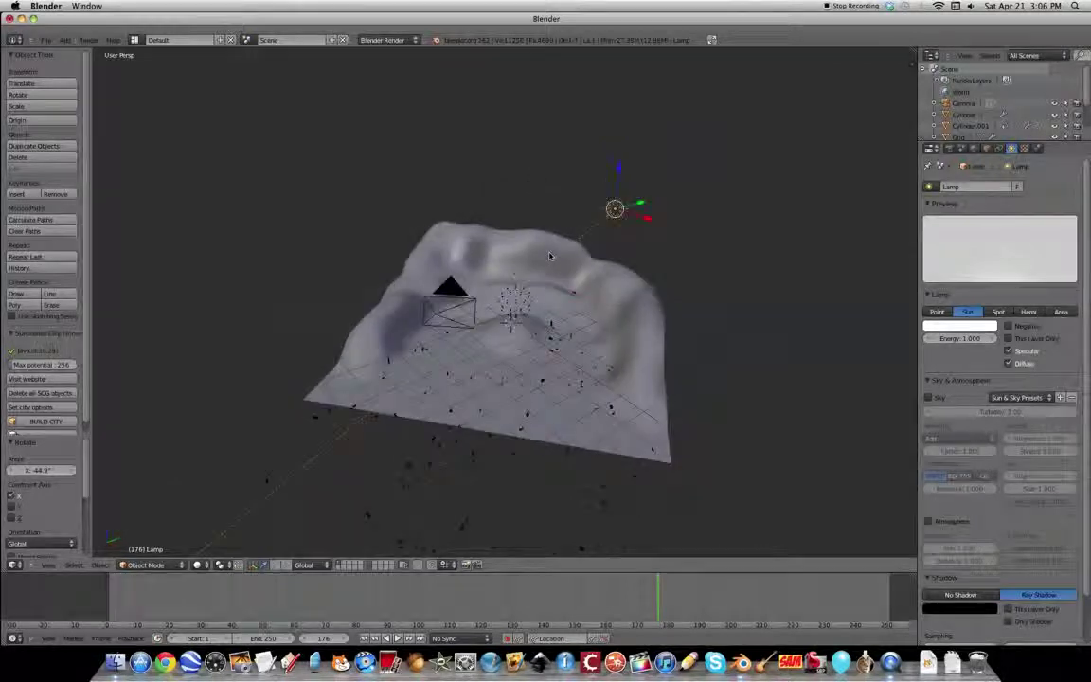
pyautogui.press('x')
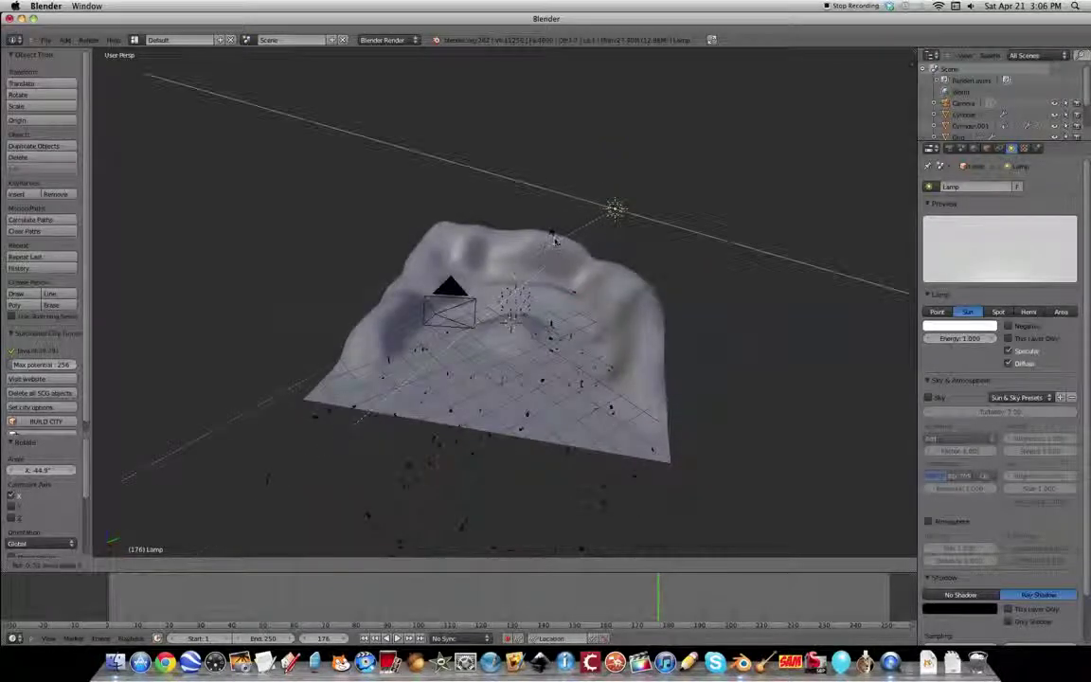
pyautogui.click(557, 242)
pyautogui.moveTo(557, 242); pyautogui.dragTo(603, 329, button='middle')
pyautogui.press('r')
pyautogui.press('x')
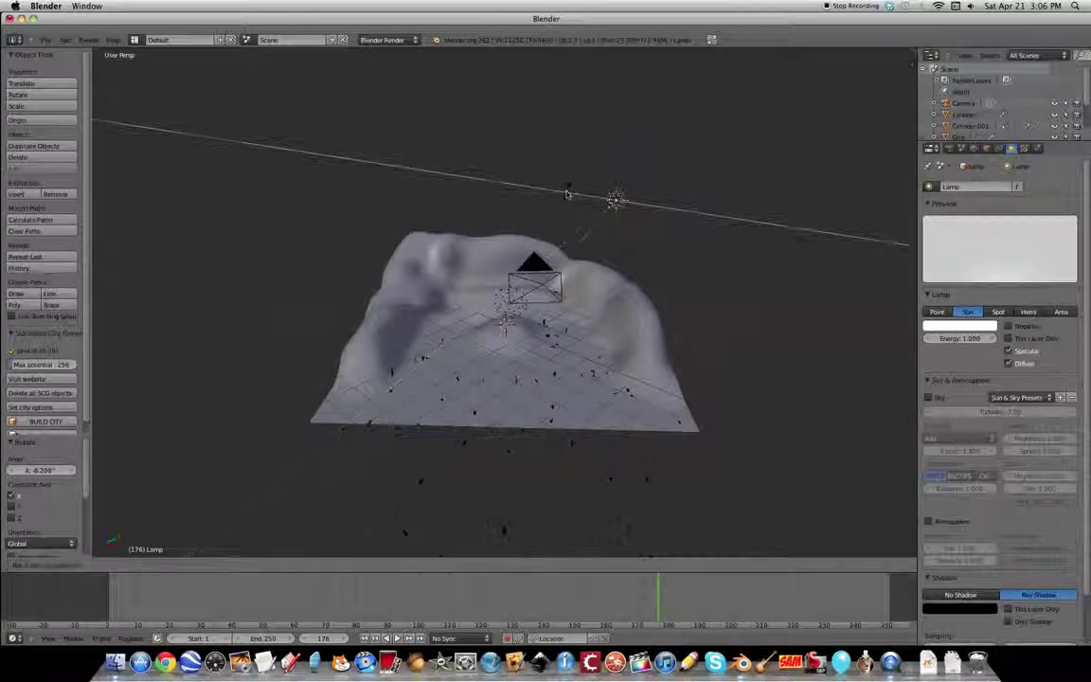
pyautogui.click(576, 248)
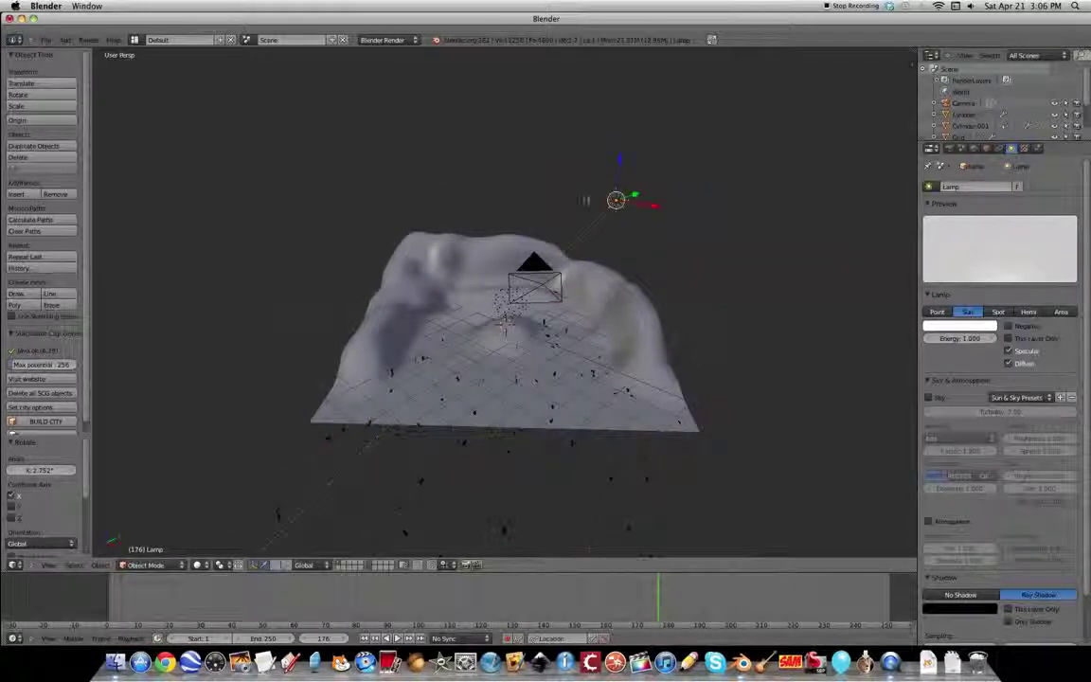
# Turn the sun lamp about 23.9° around the global Z axis
pyautogui.moveTo(614, 202); pyautogui.dragTo(607, 229, button='middle')
pyautogui.press('r')
pyautogui.press('x')
pyautogui.click(580, 163)
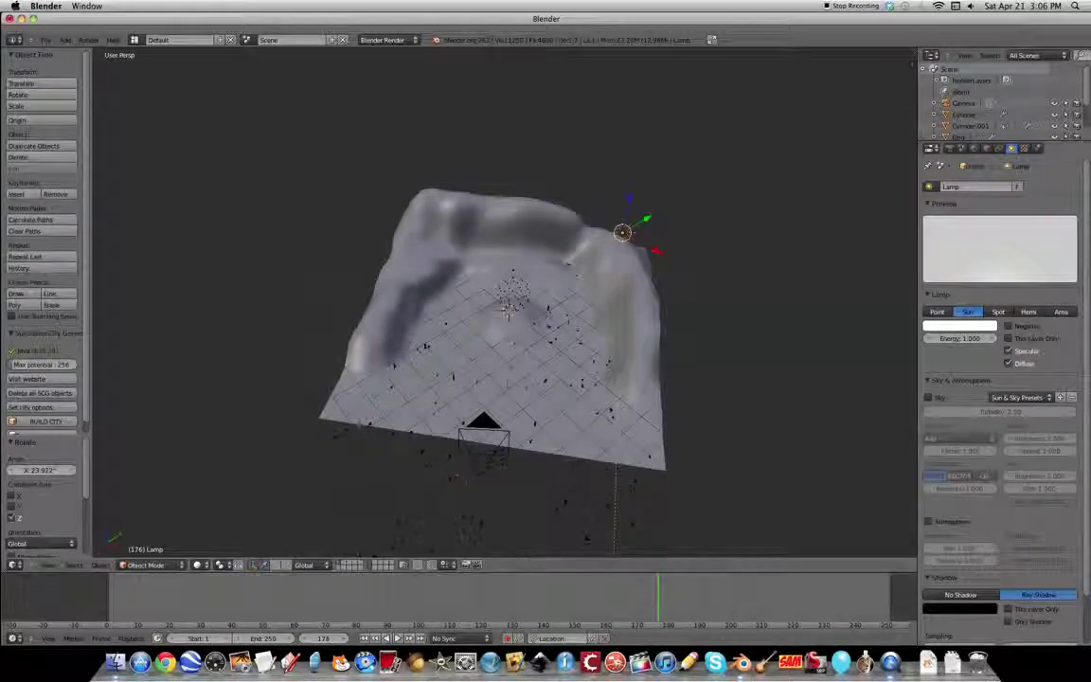
# Enable Sky for the sun lamp, test-render frame 176 and close the render
pyautogui.click(929, 397)
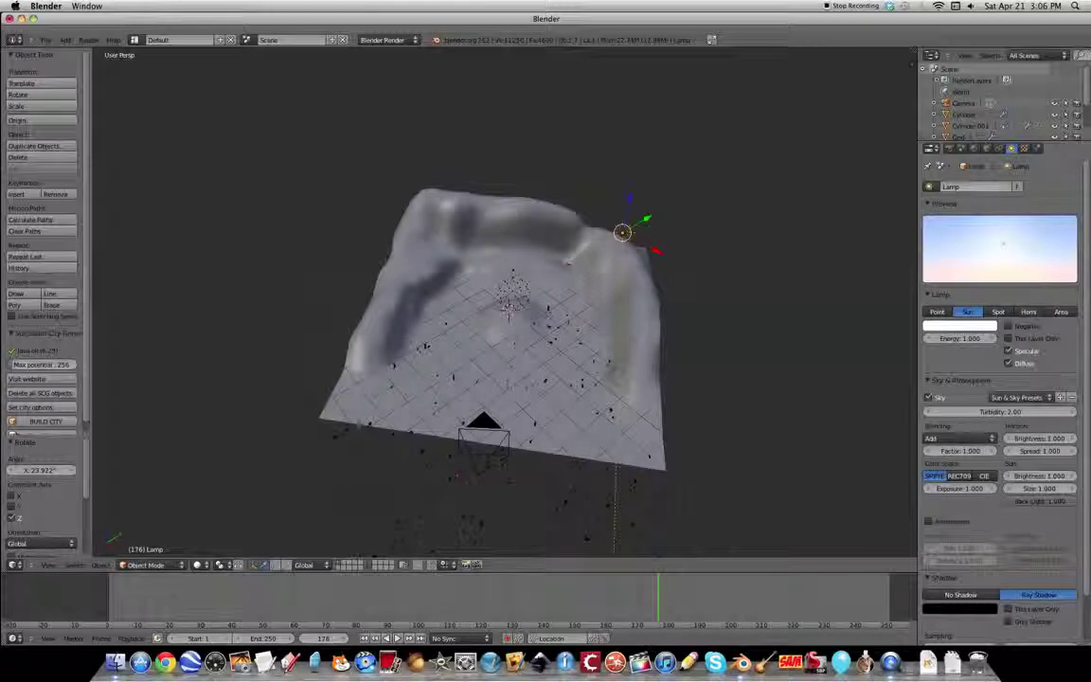
pyautogui.click(951, 149)
pyautogui.click(960, 200)
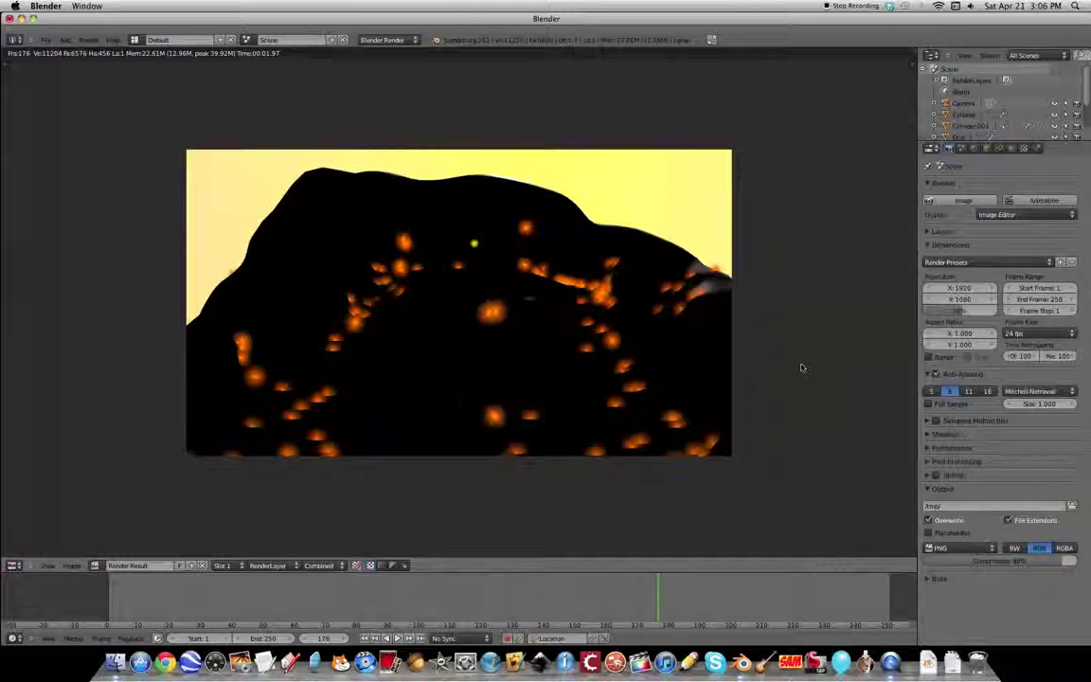
pyautogui.press('Escape')
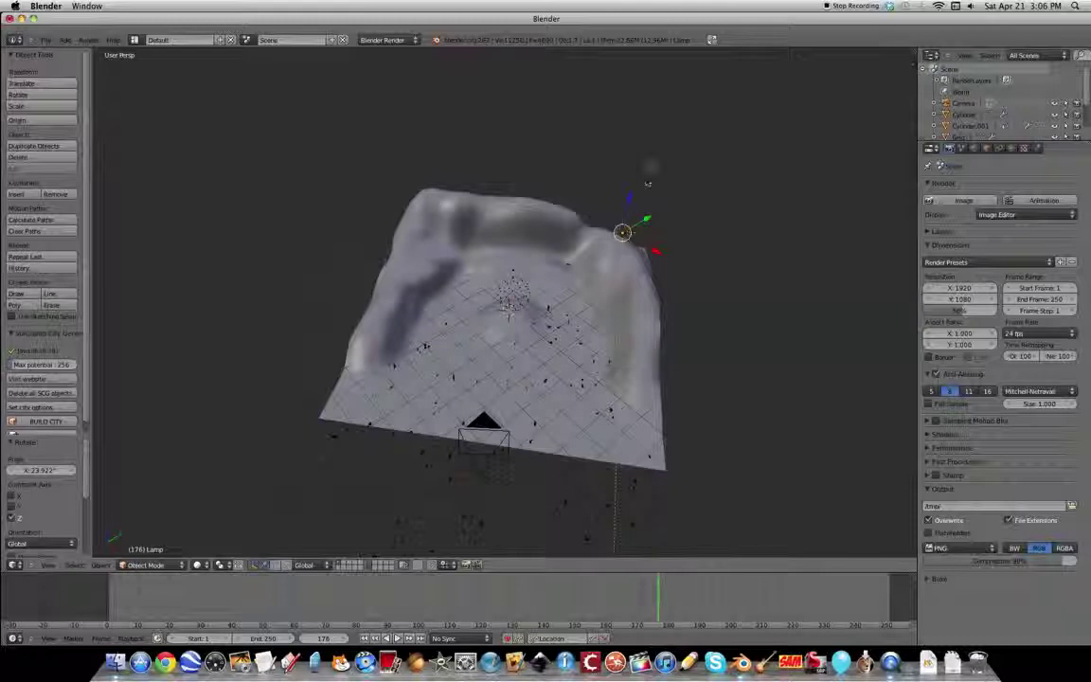
pyautogui.press('r')
pyautogui.press('x')
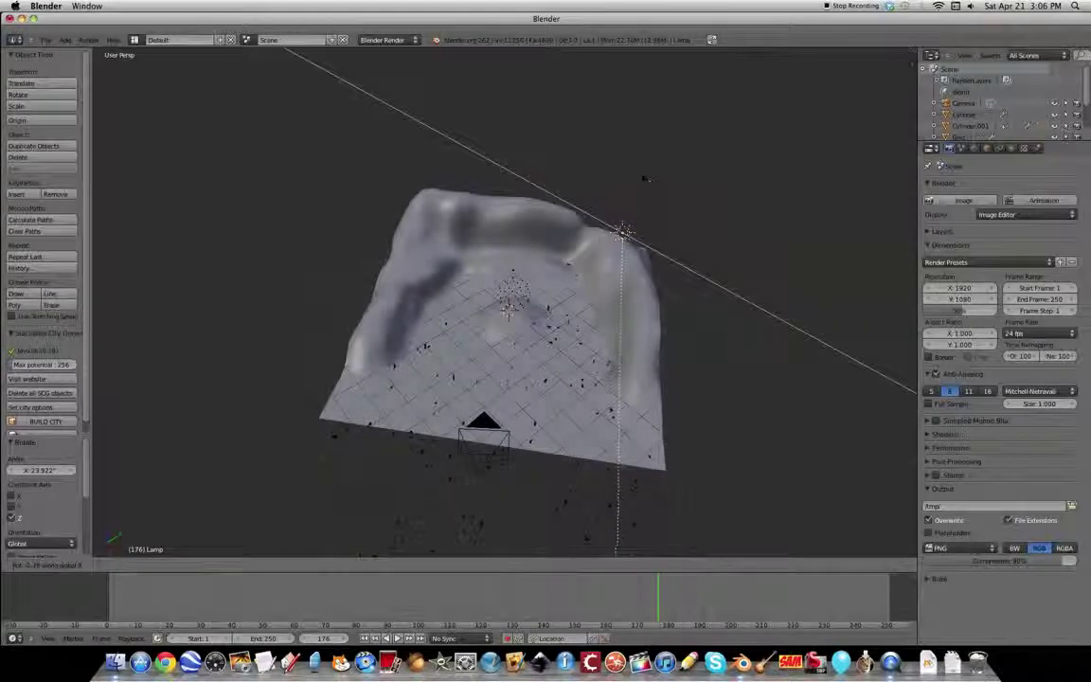
pyautogui.click(571, 129)
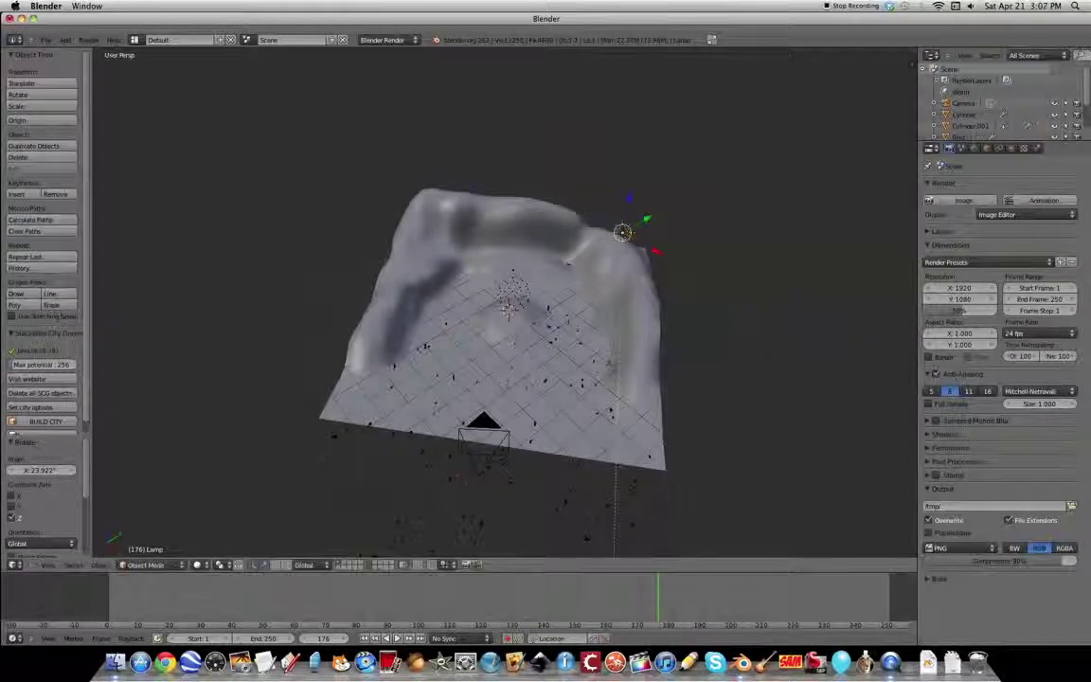
# Tilt the sun lamp about 17.8° around the global X axis, test-render frame 176 and close the render
pyautogui.moveTo(735, 350); pyautogui.dragTo(831, 343, button='middle')
pyautogui.press('r')
pyautogui.press('x')
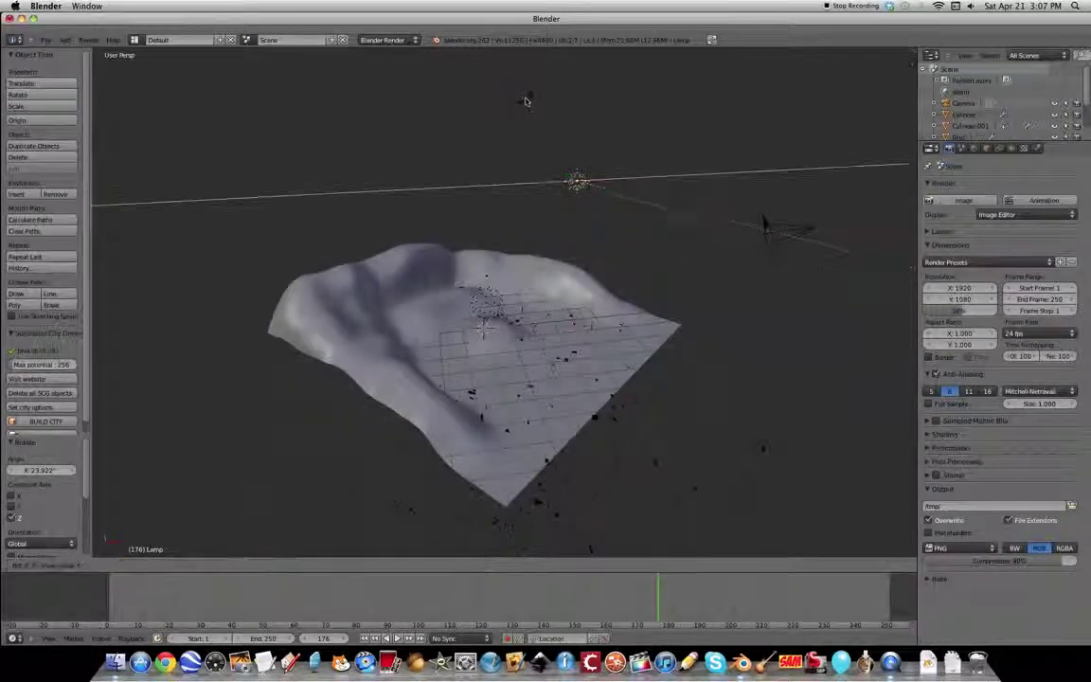
pyautogui.click(550, 110)
pyautogui.press('F12')
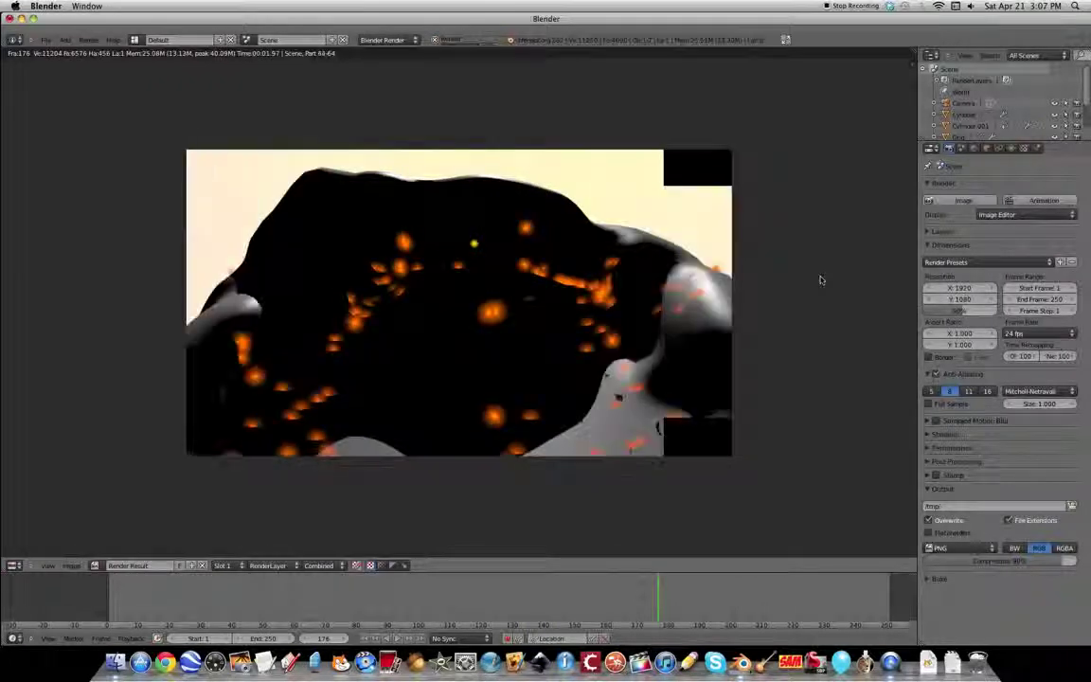
pyautogui.press('Escape')
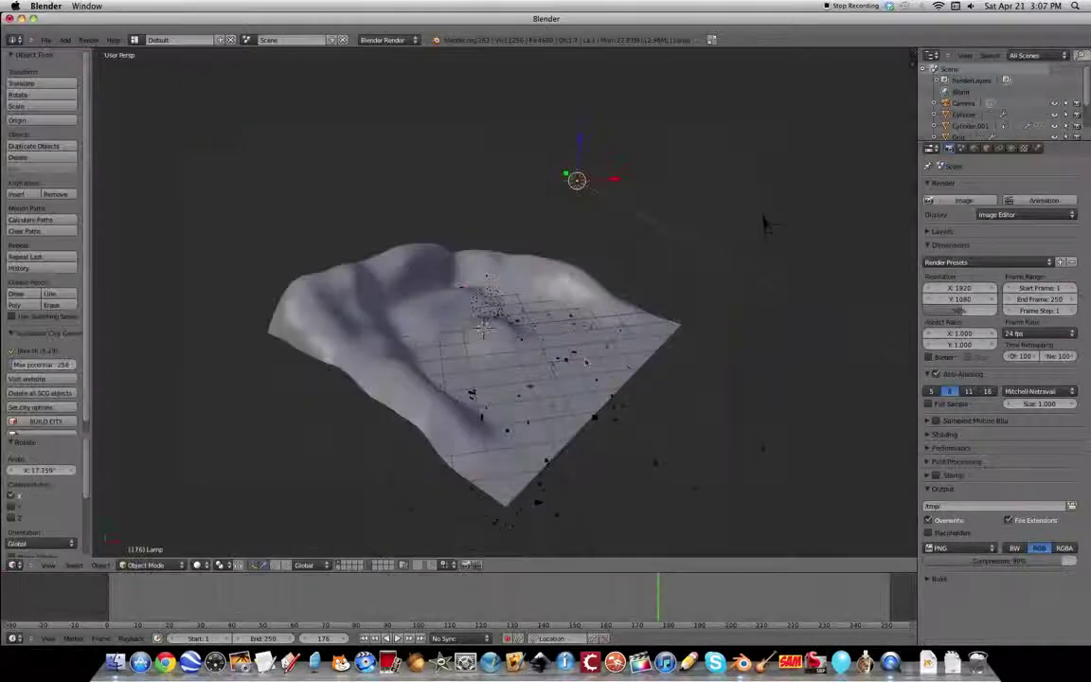
# Select the camera and switch the viewport to the camera view
pyautogui.rightClick(767, 225)
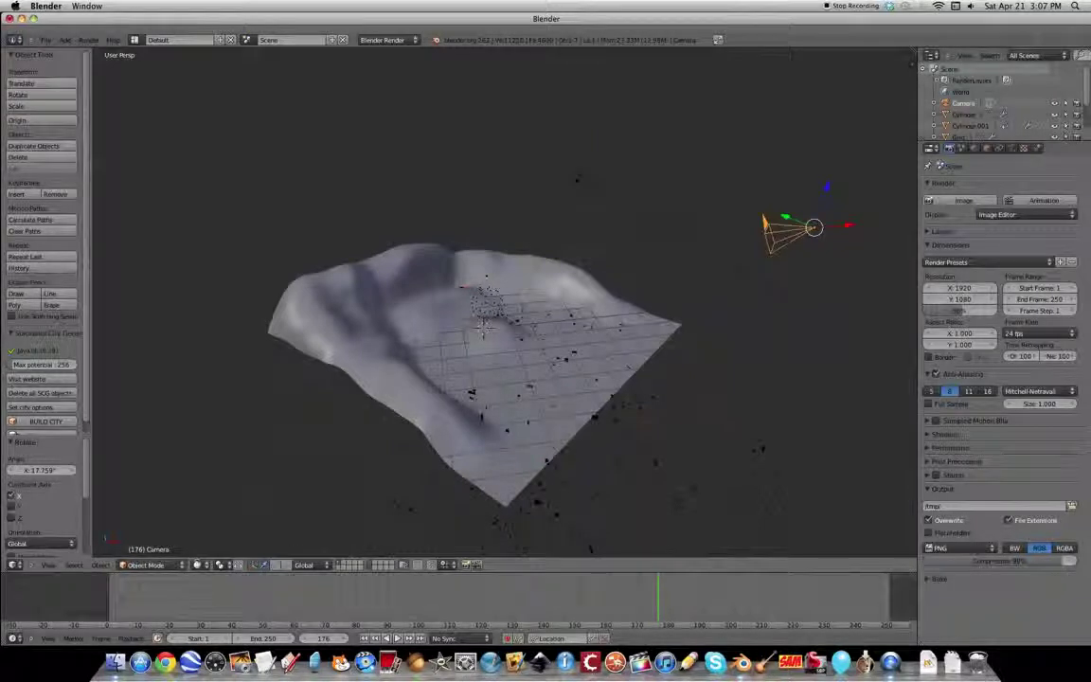
pyautogui.click(47, 564)
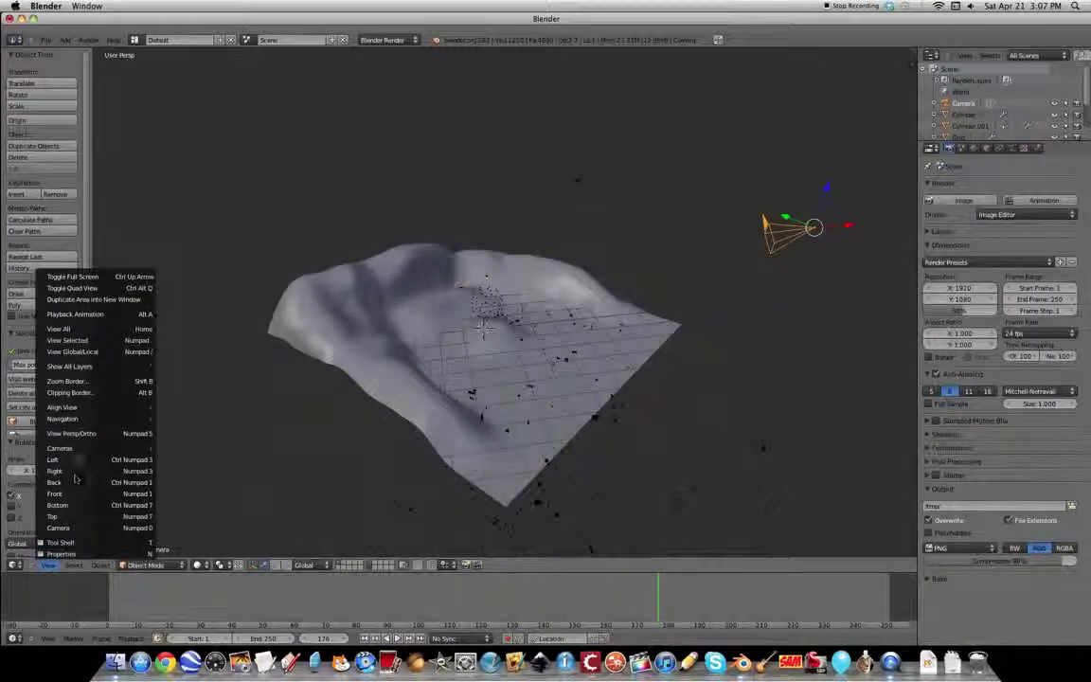
pyautogui.moveTo(80, 451)
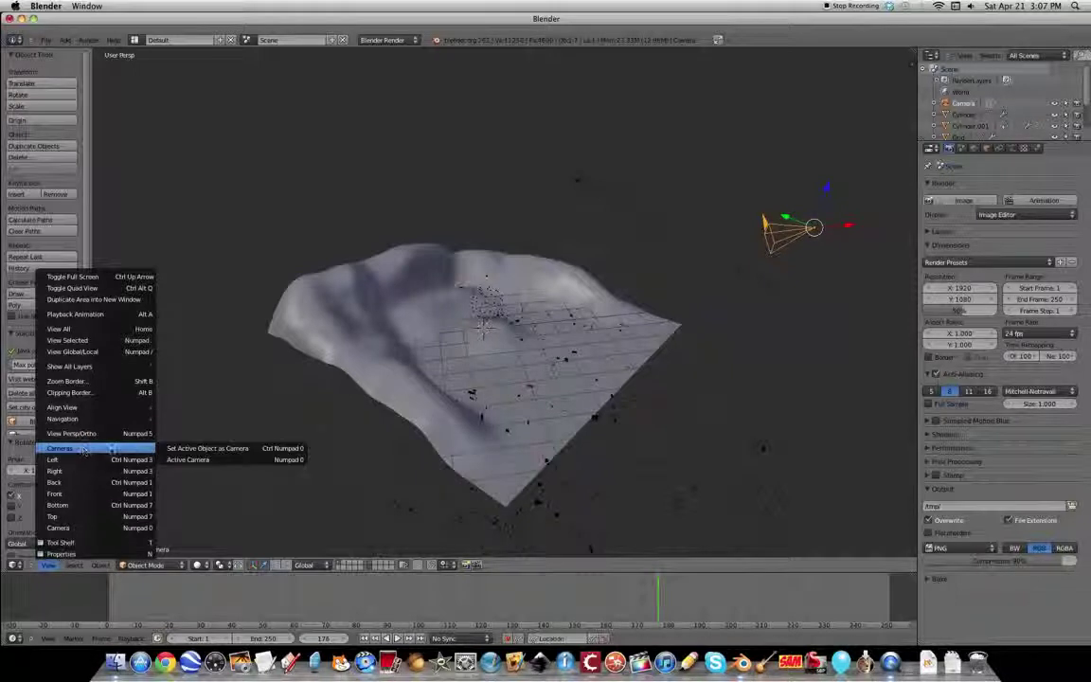
pyautogui.click(107, 526)
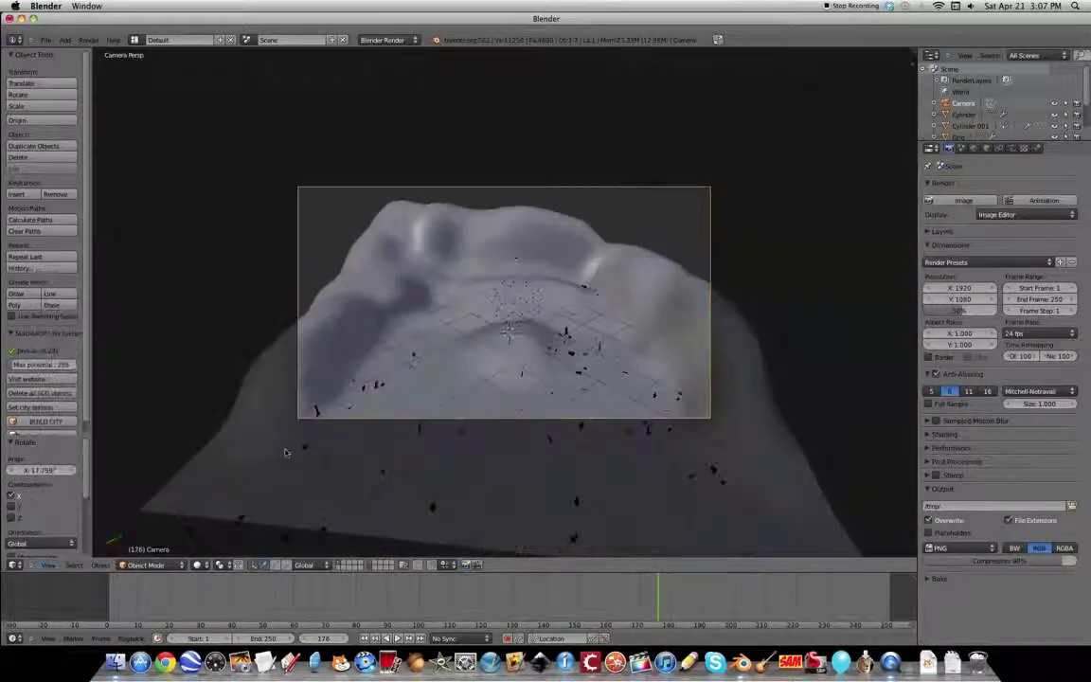
# Select the lamp, lower it along Z and shift it in the negative X direction to sit within the camera frame
pyautogui.rightClick(710, 127)
pyautogui.moveTo(723, 81); pyautogui.dragTo(701, 236)
pyautogui.moveTo(729, 286); pyautogui.dragTo(490, 242)
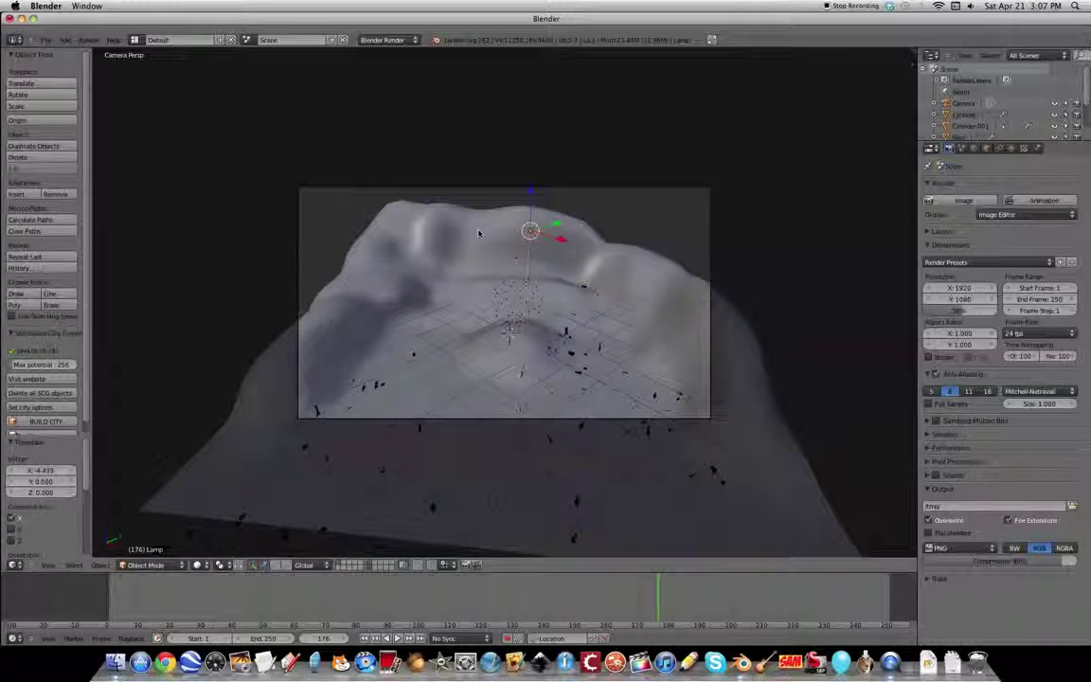
# Tilt the sun lamp about -36° around the global X axis
pyautogui.press('g')
pyautogui.press('z')
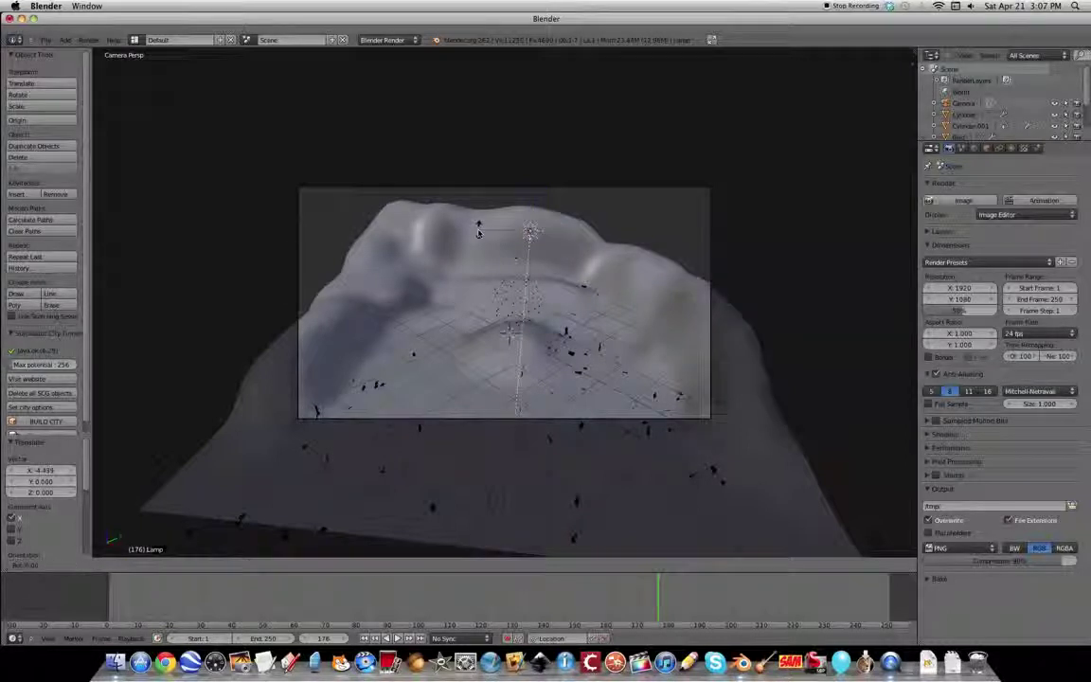
pyautogui.press('x')
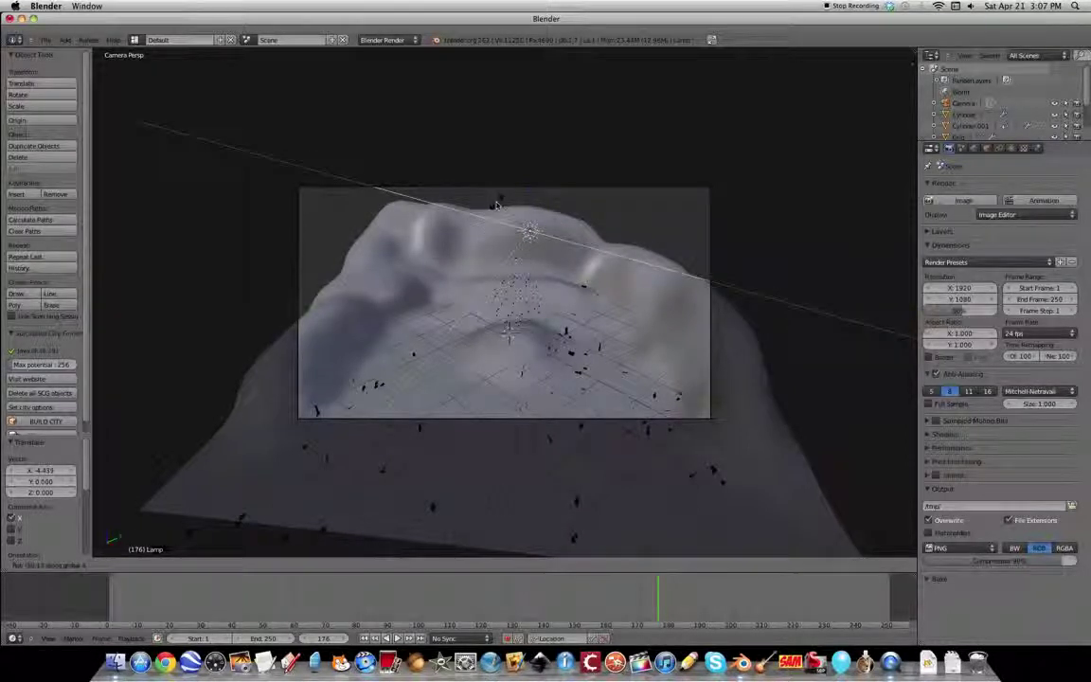
pyautogui.click(495, 205)
# Select the camera, raise it about 1.86 units along the global Z axis, test-render frame 176 and close the render
pyautogui.rightClick(517, 186)
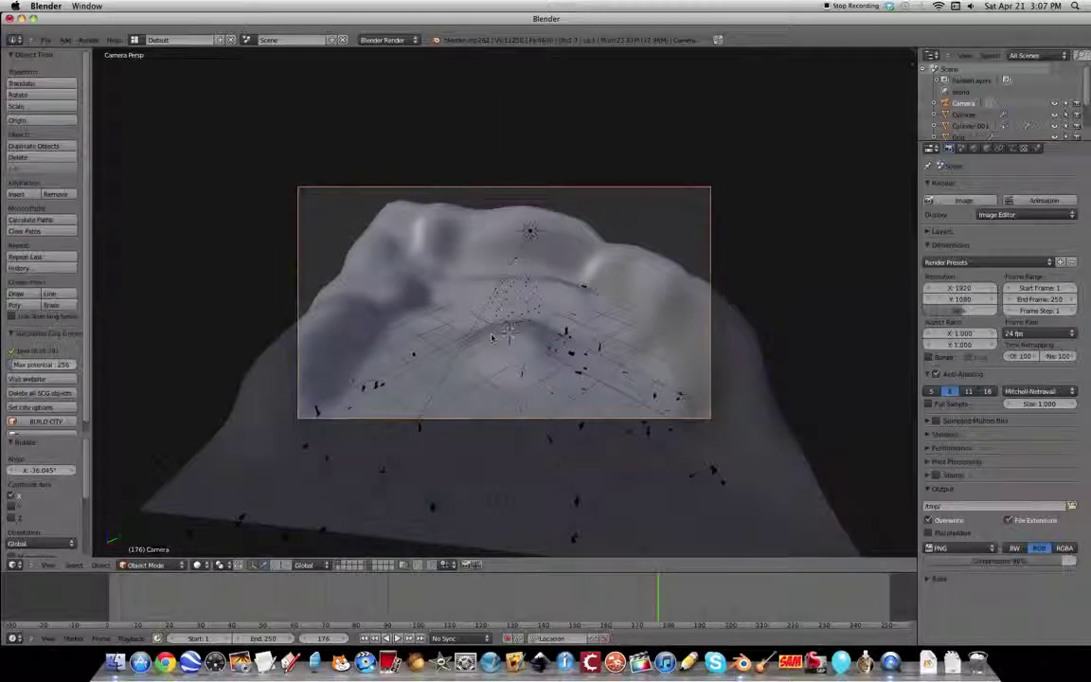
pyautogui.press('r')
pyautogui.press('Return')
pyautogui.rightClick(957, 208)
pyautogui.click(982, 201)
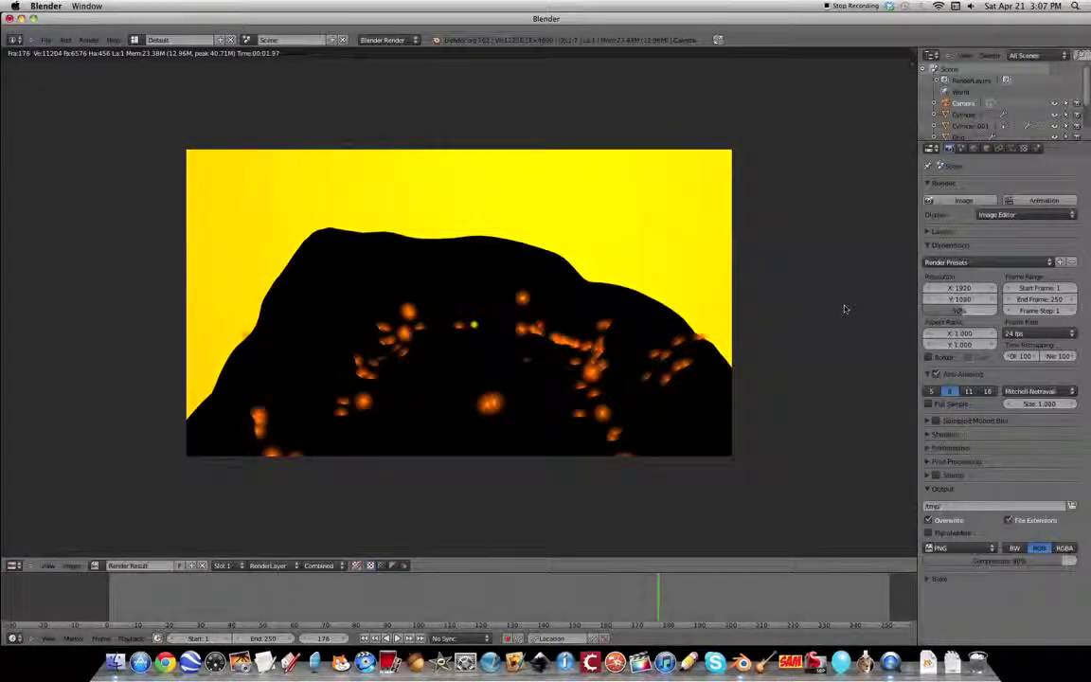
pyautogui.press('Escape')
# Tilt the sun lamp about 43.4° around the global X axis, test-render frame 176 and close the render
pyautogui.rightClick(529, 290)
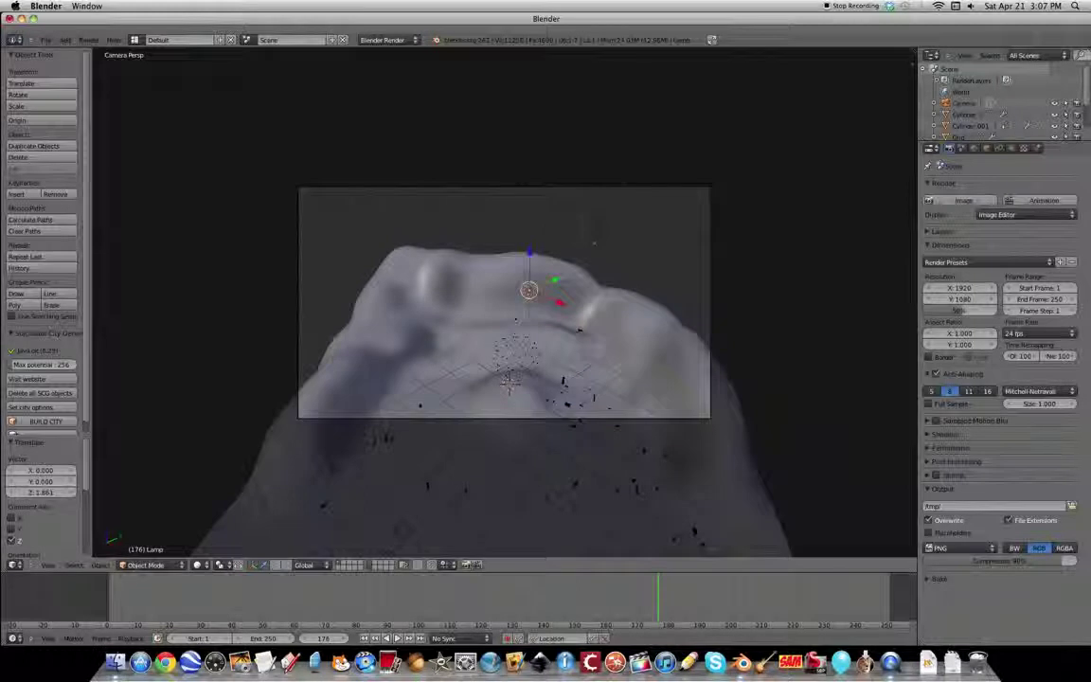
pyautogui.press('r')
pyautogui.click(494, 236)
pyautogui.press('F12')
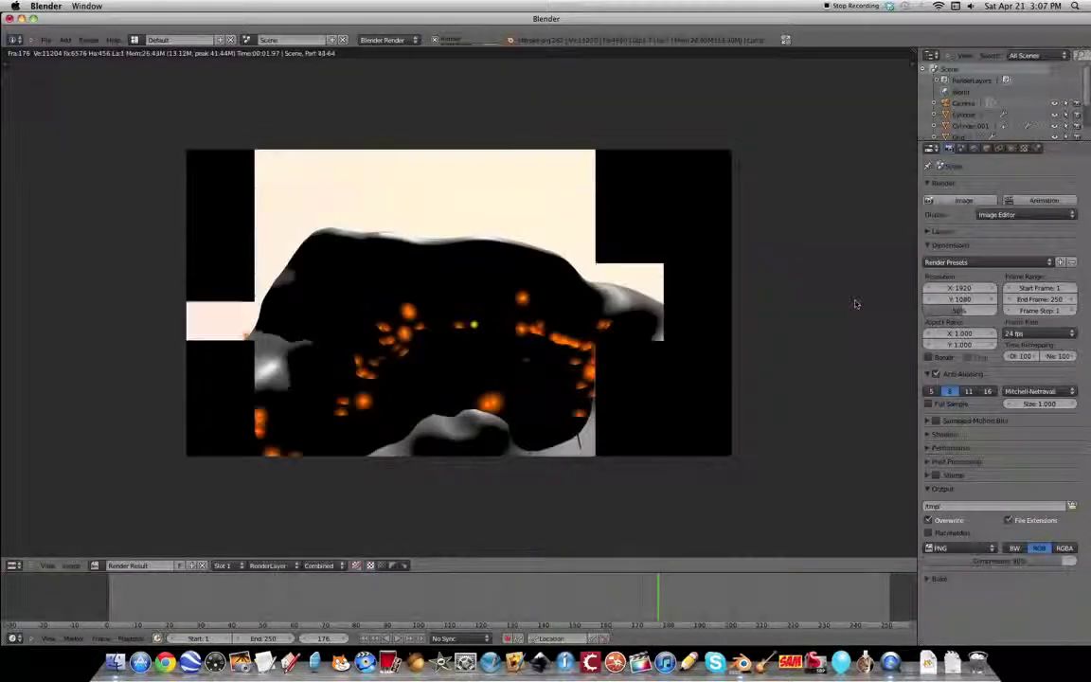
pyautogui.press('Escape')
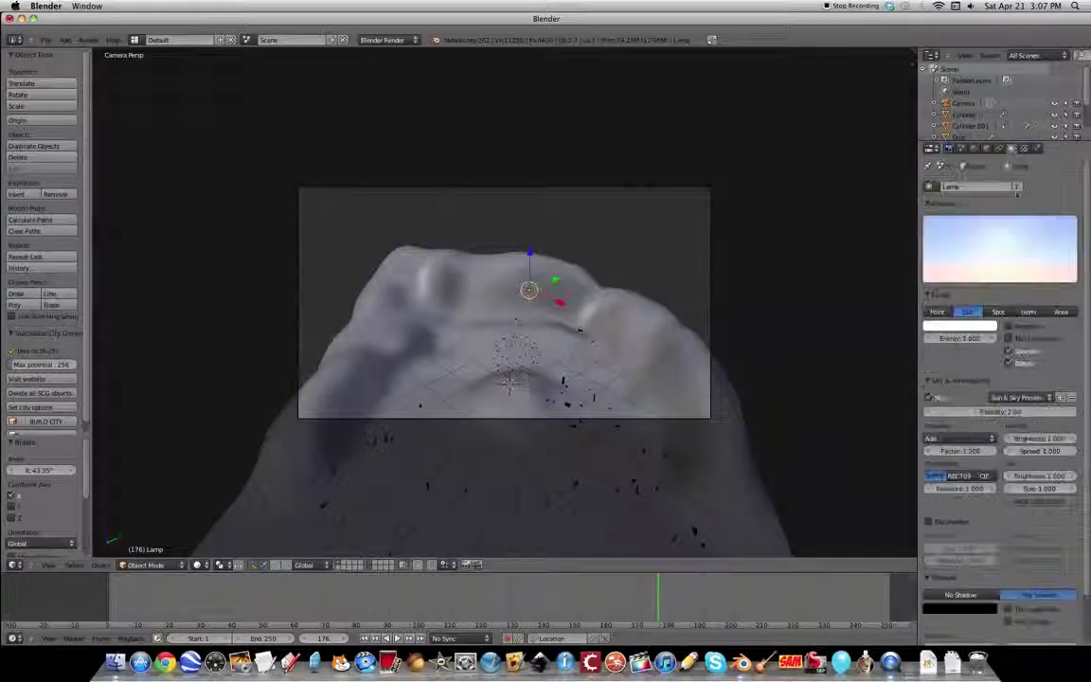
# Apply the Classic sun and sky preset to the lamp and set the sun brightness to 2.020
pyautogui.click(1025, 398)
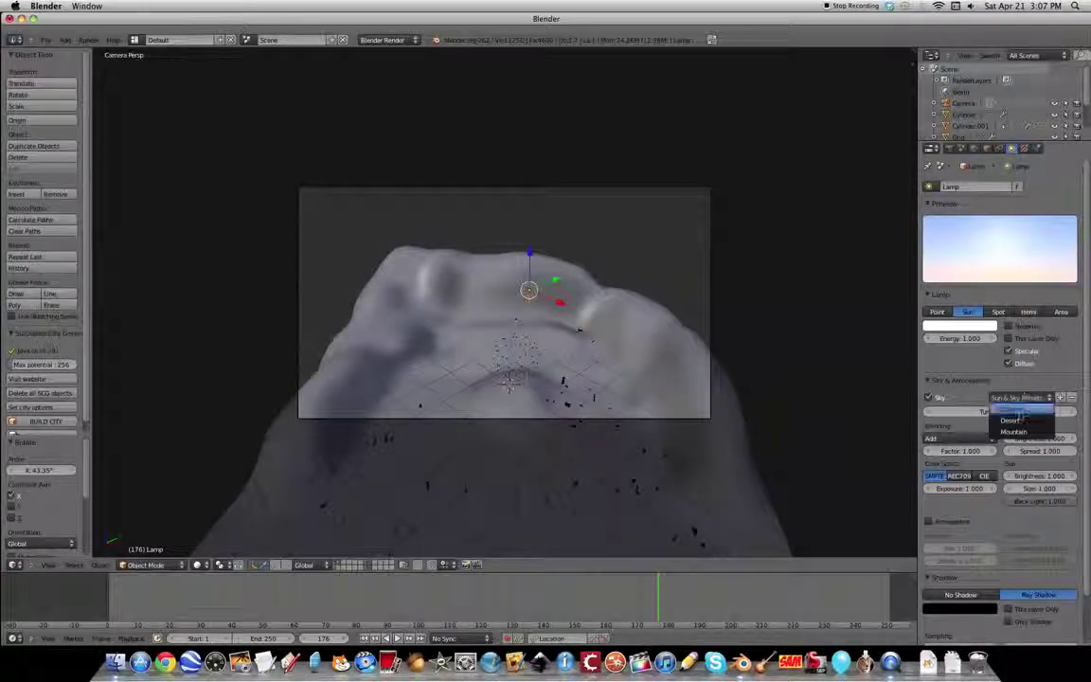
pyautogui.click(1019, 412)
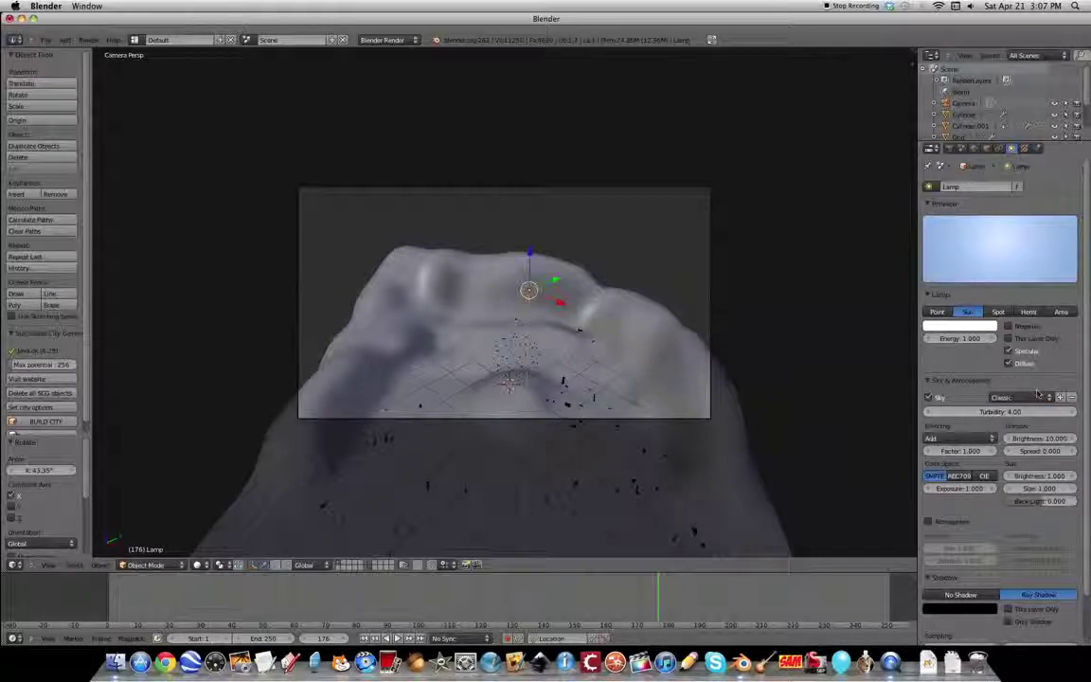
pyautogui.moveTo(1040, 476); pyautogui.dragTo(1050, 477)
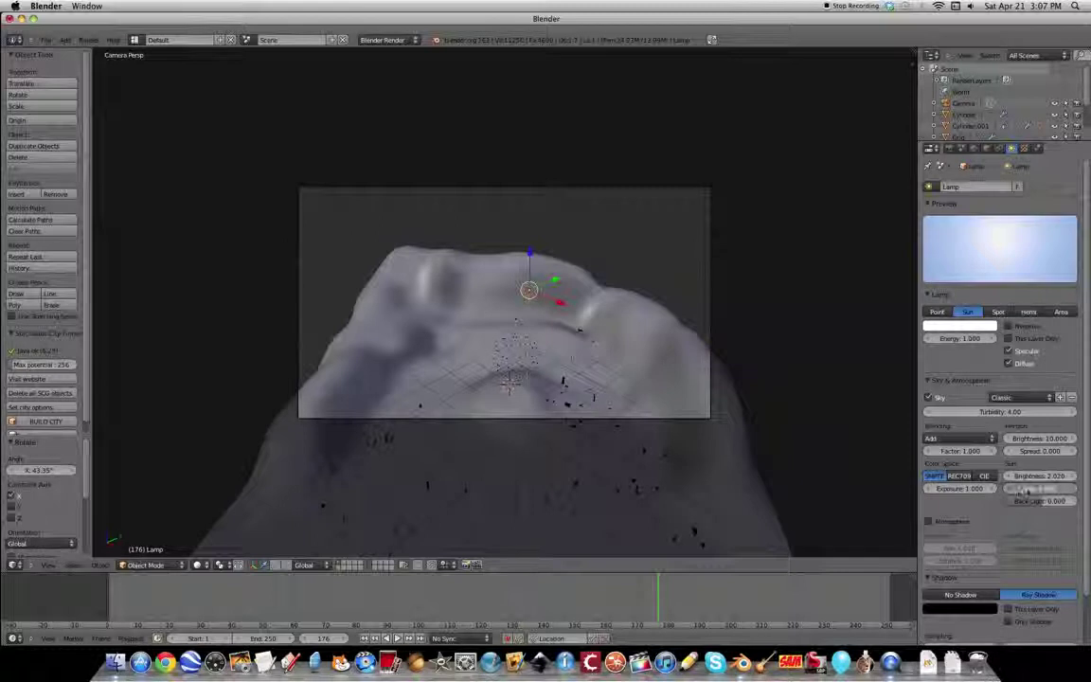
# Test-render frame 176 with the changed sky settings and close the render
pyautogui.click(948, 149)
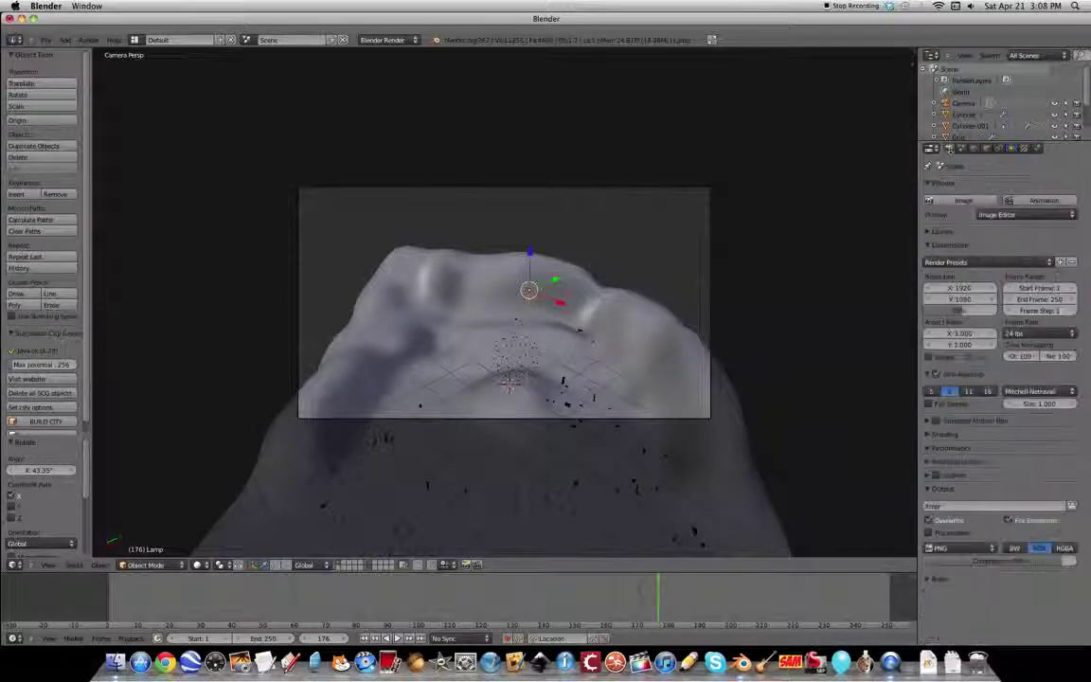
pyautogui.click(949, 203)
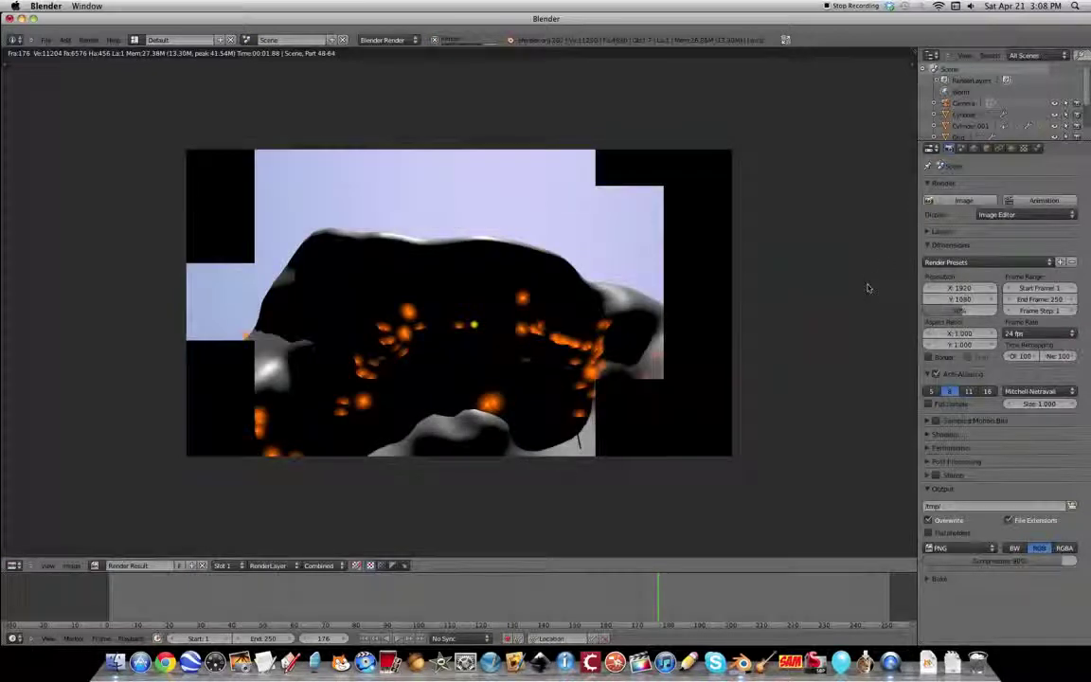
pyautogui.press('Escape')
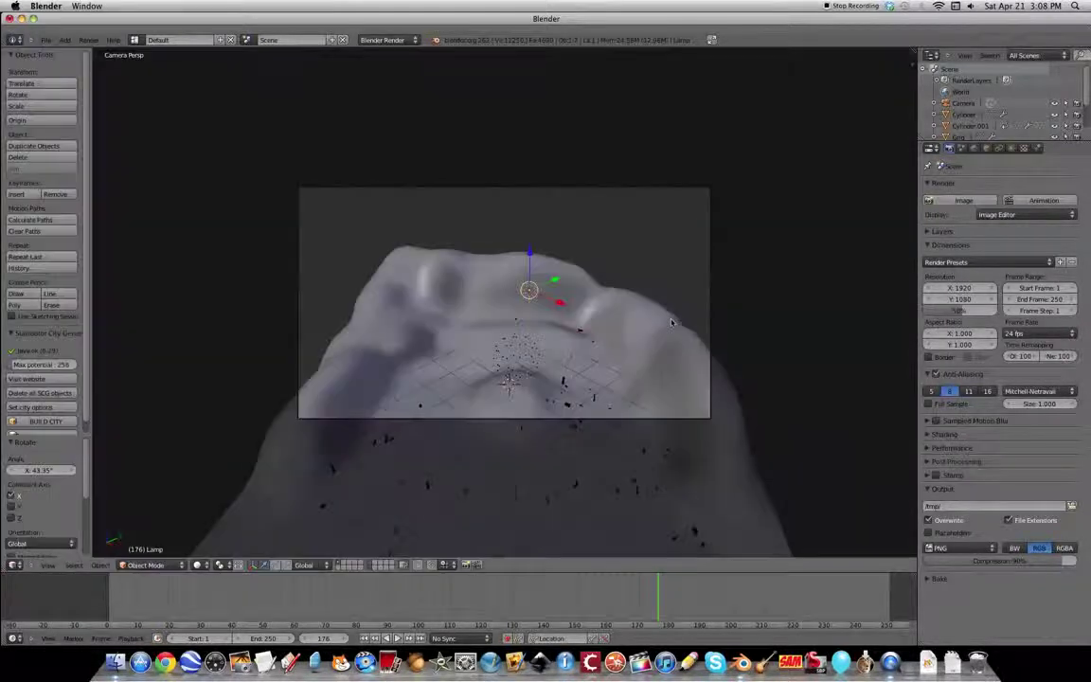
# Leave the camera view, tilt the sun lamp about -19.8° around the global X axis, then test-render frame 176 and close the render
pyautogui.moveTo(664, 237); pyautogui.dragTo(712, 188, button='middle')
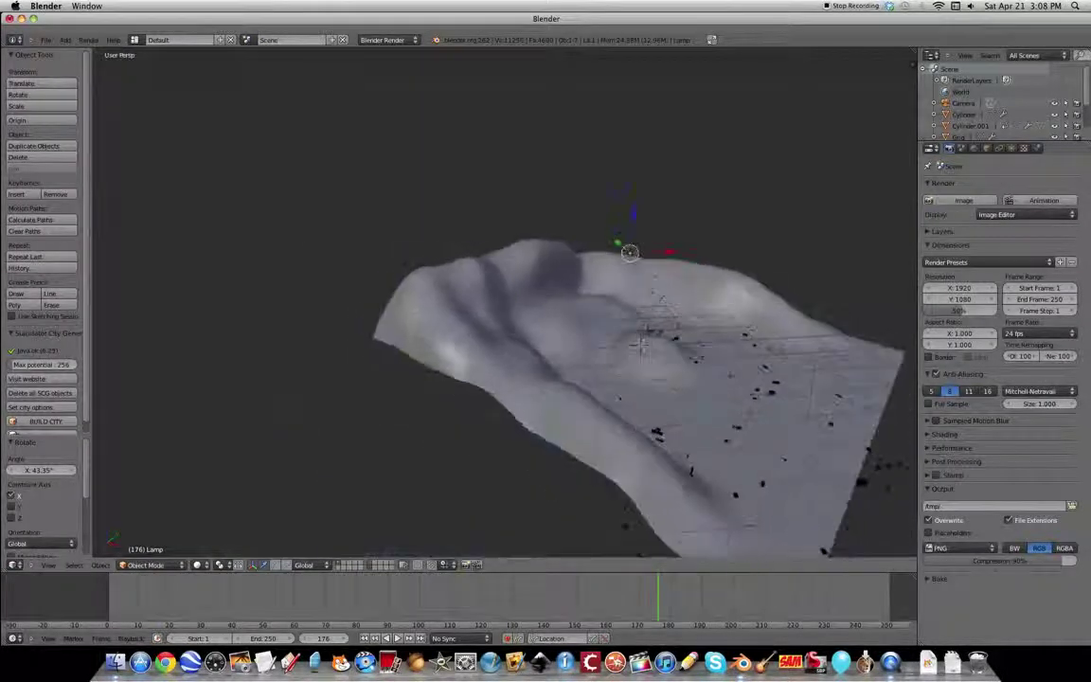
pyautogui.press('r')
pyautogui.press('x')
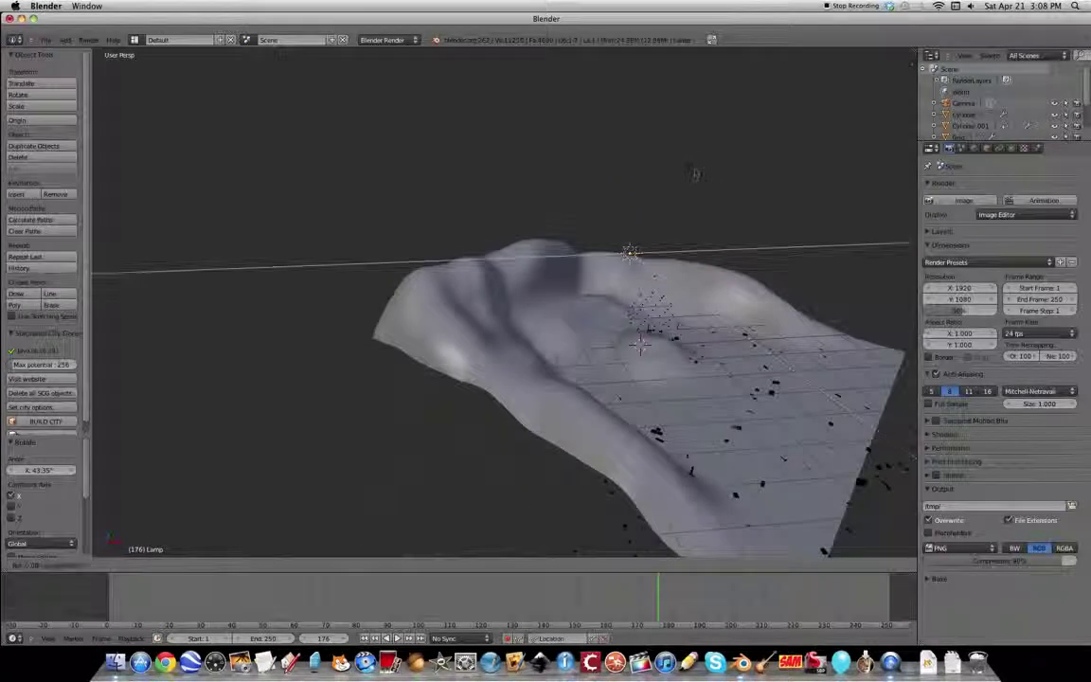
pyautogui.click(684, 164)
pyautogui.click(959, 200)
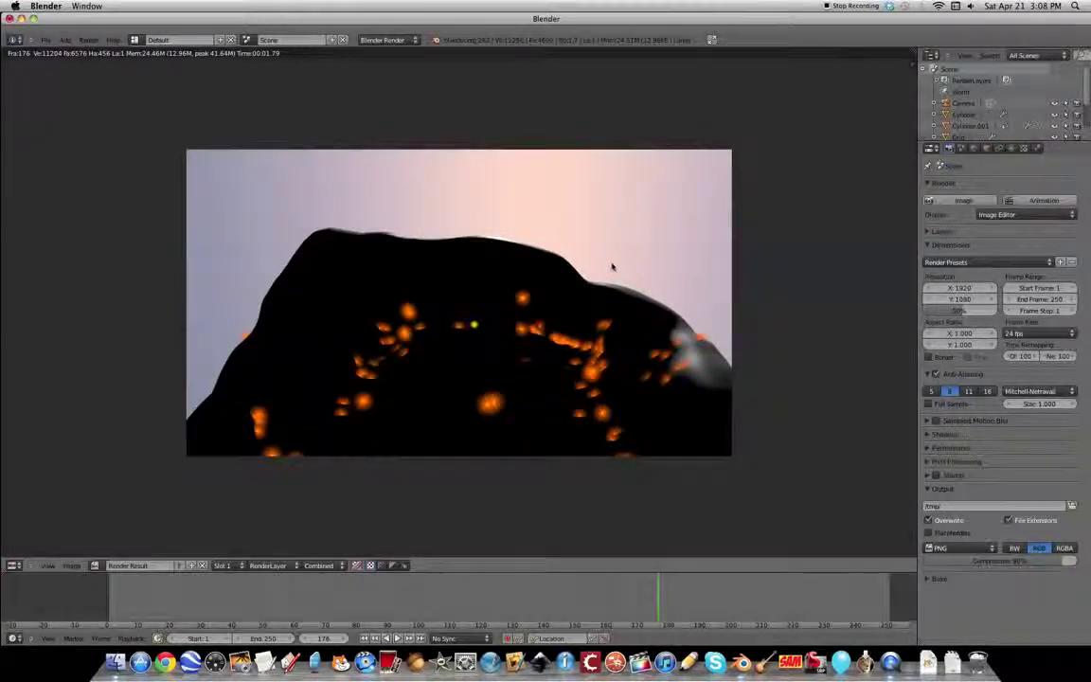
pyautogui.press('Escape')
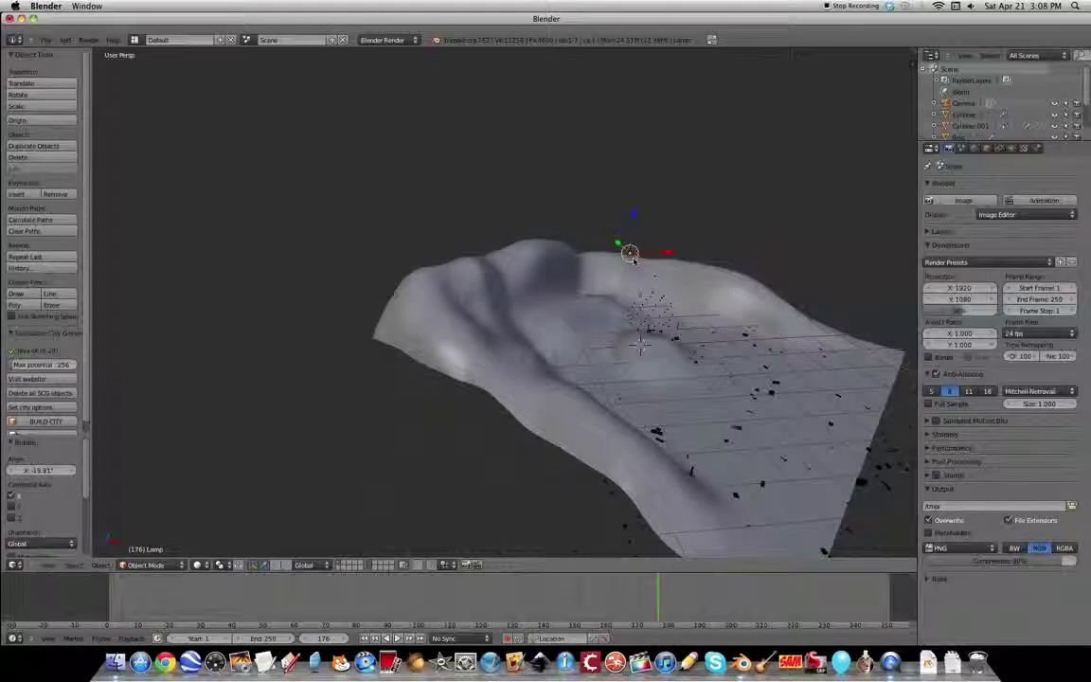
# Rotate the sun lamp about 120.4° around the global X axis
pyautogui.press('r')
pyautogui.press('x')
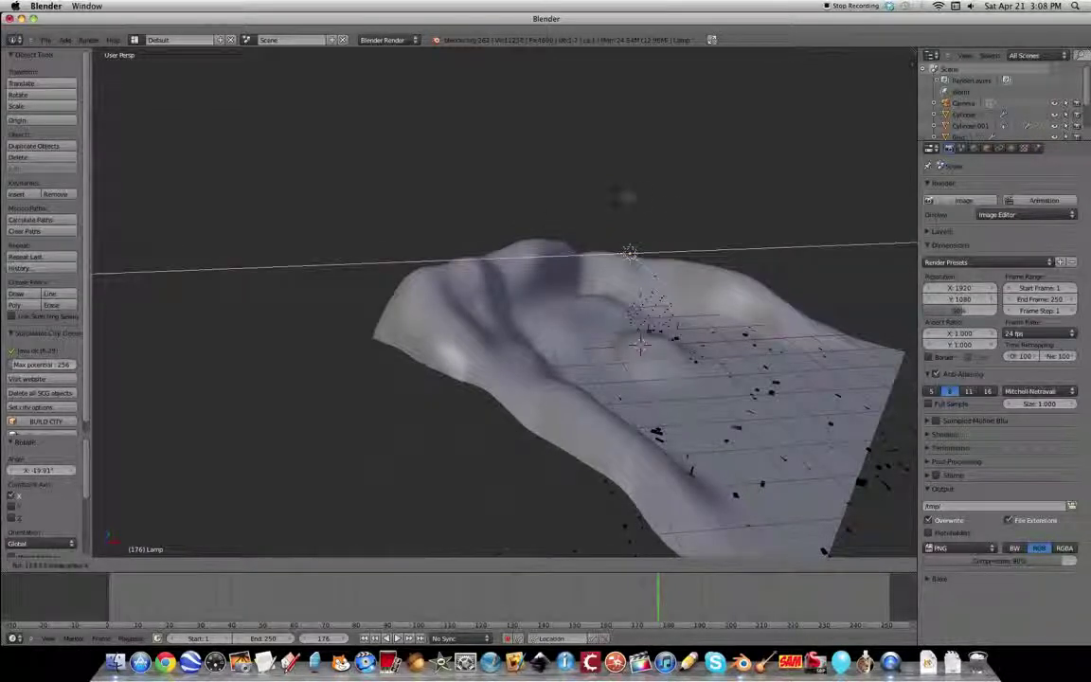
pyautogui.click(692, 207)
# Rotate the sun lamp about -246.1° around the global Z axis, then test-render frame 176 and close the render
pyautogui.moveTo(691, 207); pyautogui.dragTo(538, 228, button='middle')
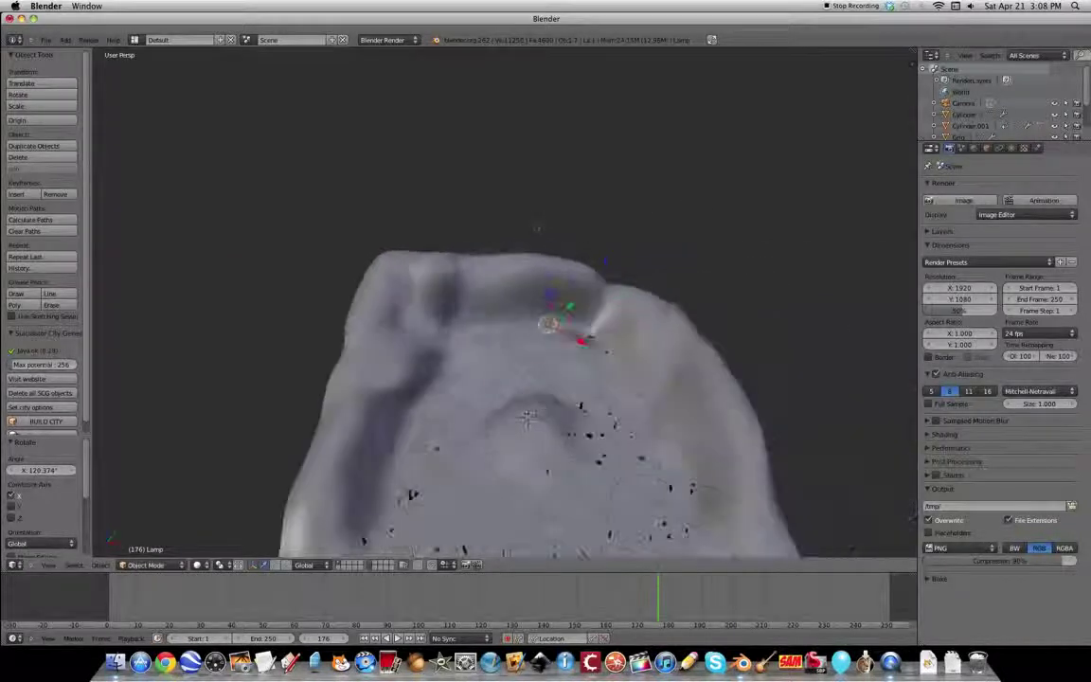
pyautogui.press('r')
pyautogui.press('z')
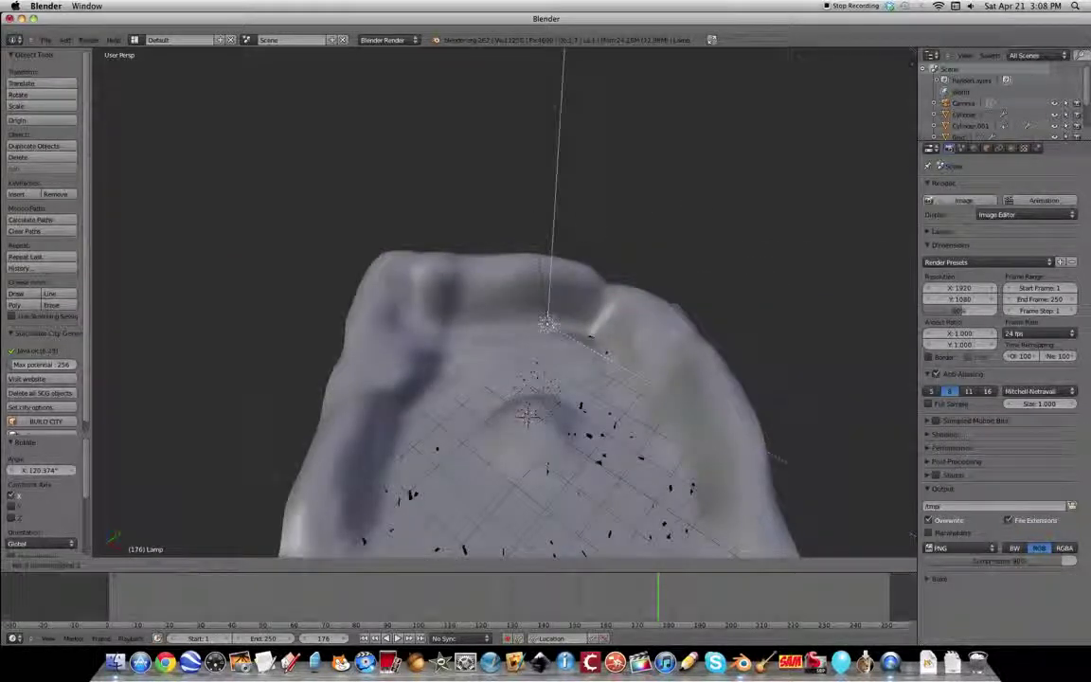
pyautogui.click(422, 332)
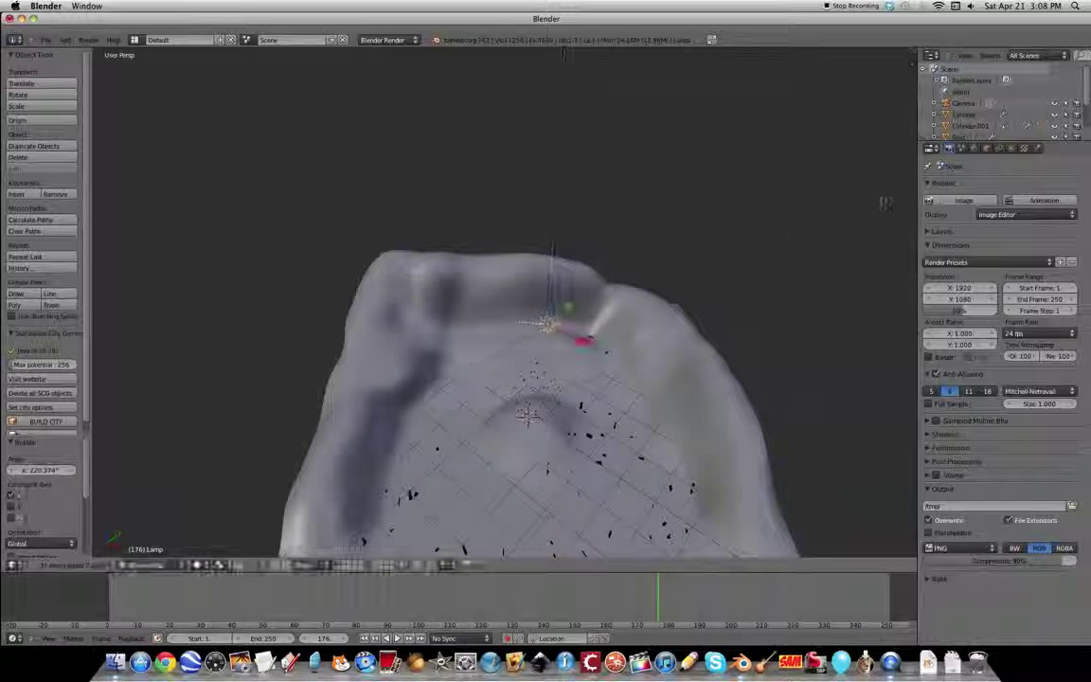
pyautogui.press('F12')
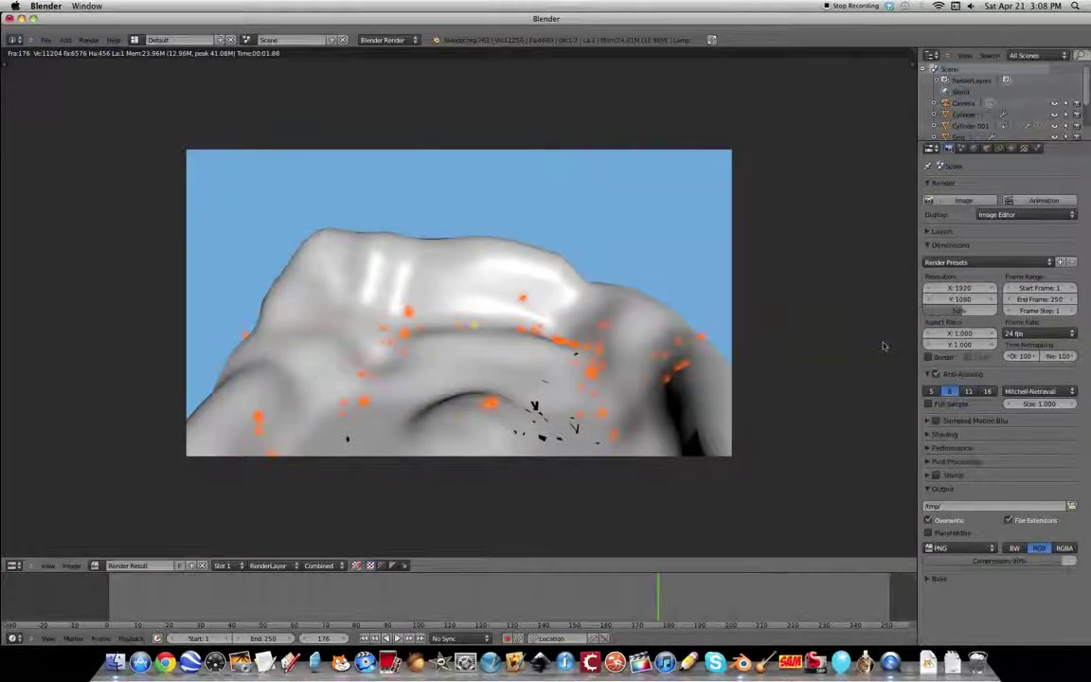
pyautogui.press('Escape')
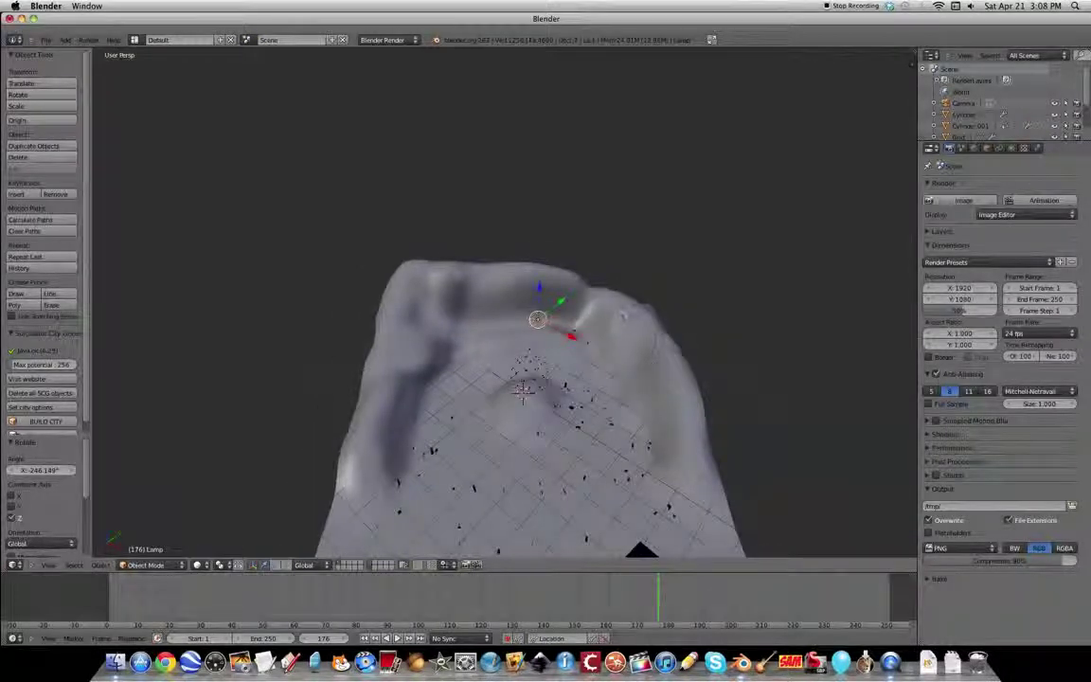
# Add a UV sphere and scale it up by about 6.453 and again by about 5.244 so it encloses the terrain
pyautogui.moveTo(659, 354); pyautogui.dragTo(624, 362, button='middle')
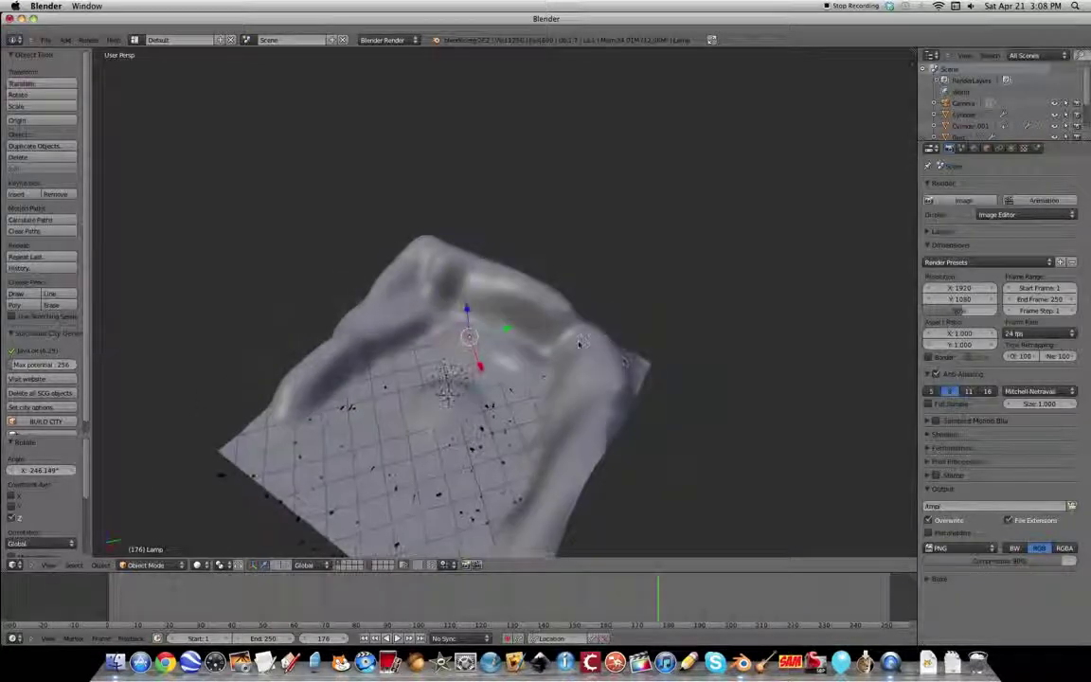
pyautogui.hotkey('shift', 'a')
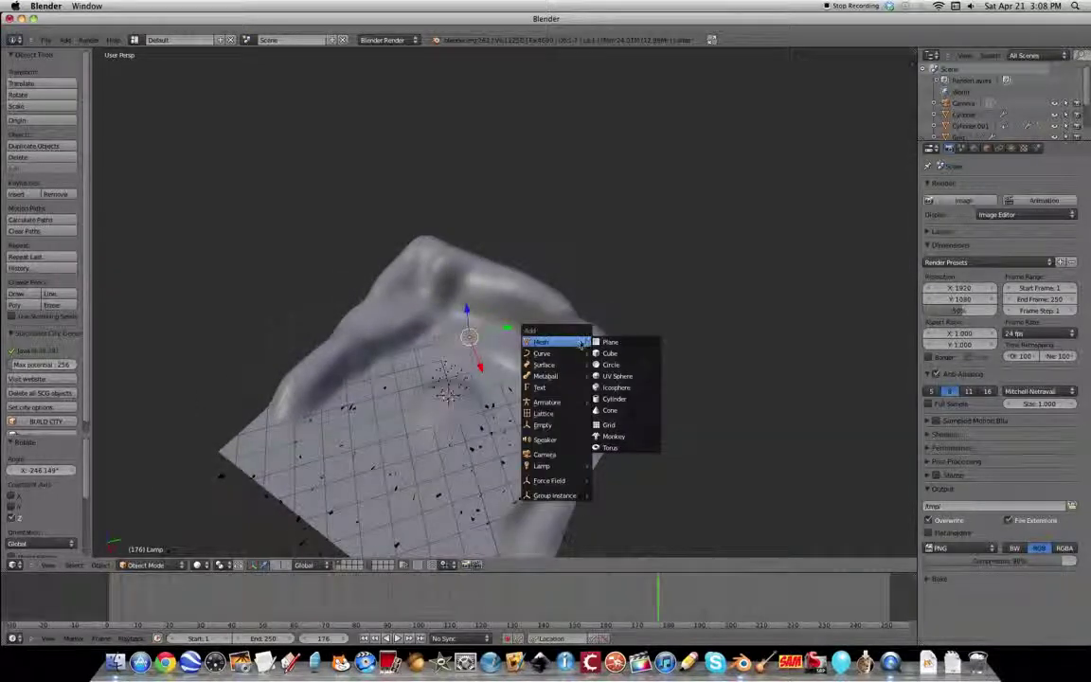
pyautogui.click(616, 376)
pyautogui.press('s')
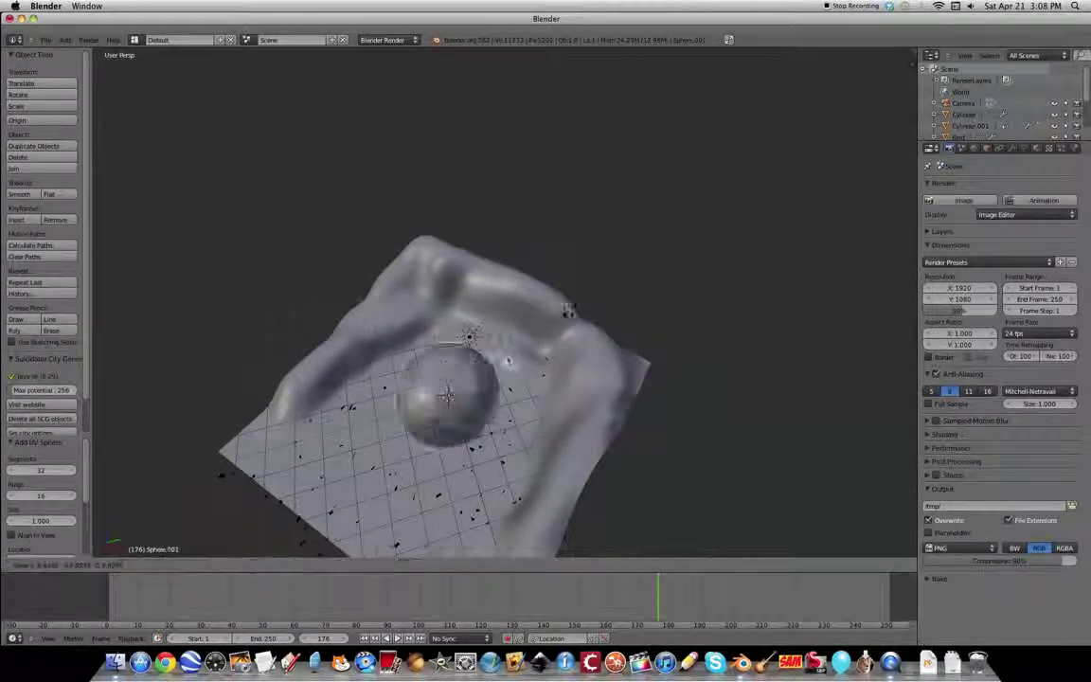
pyautogui.press('Return')
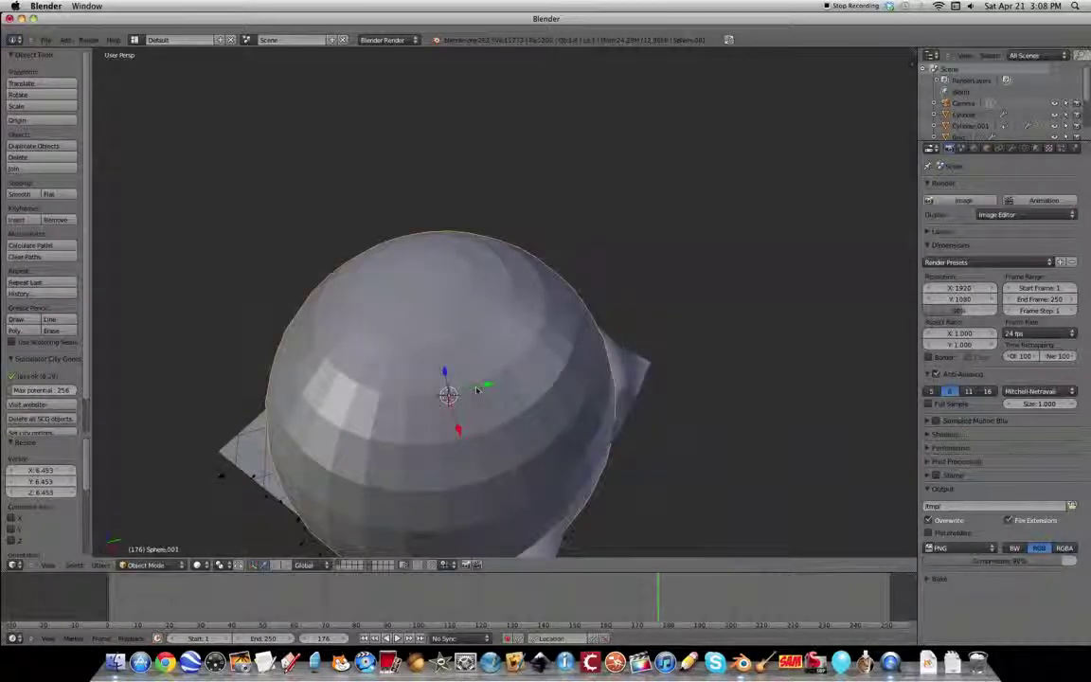
pyautogui.press('s')
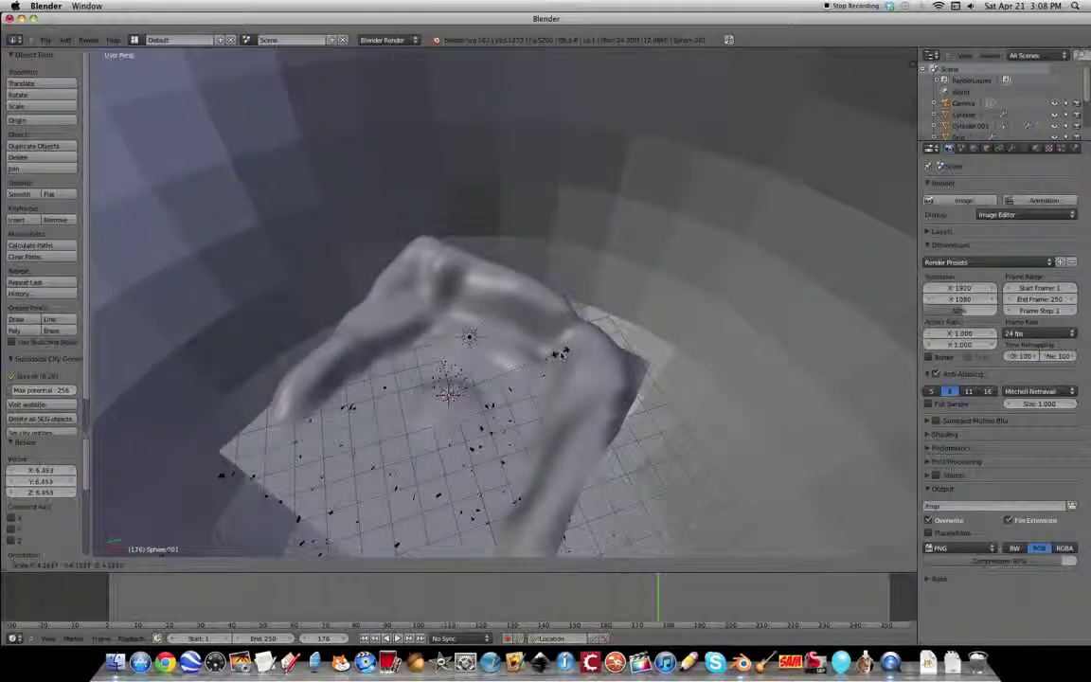
pyautogui.click(589, 343)
# Give the sphere a new material with an Image or Movie texture and open the file browser for its image
pyautogui.moveTo(561, 417); pyautogui.dragTo(617, 208, button='middle')
pyautogui.scroll(-3, 699, 257)
pyautogui.scroll(-5, 699, 256)
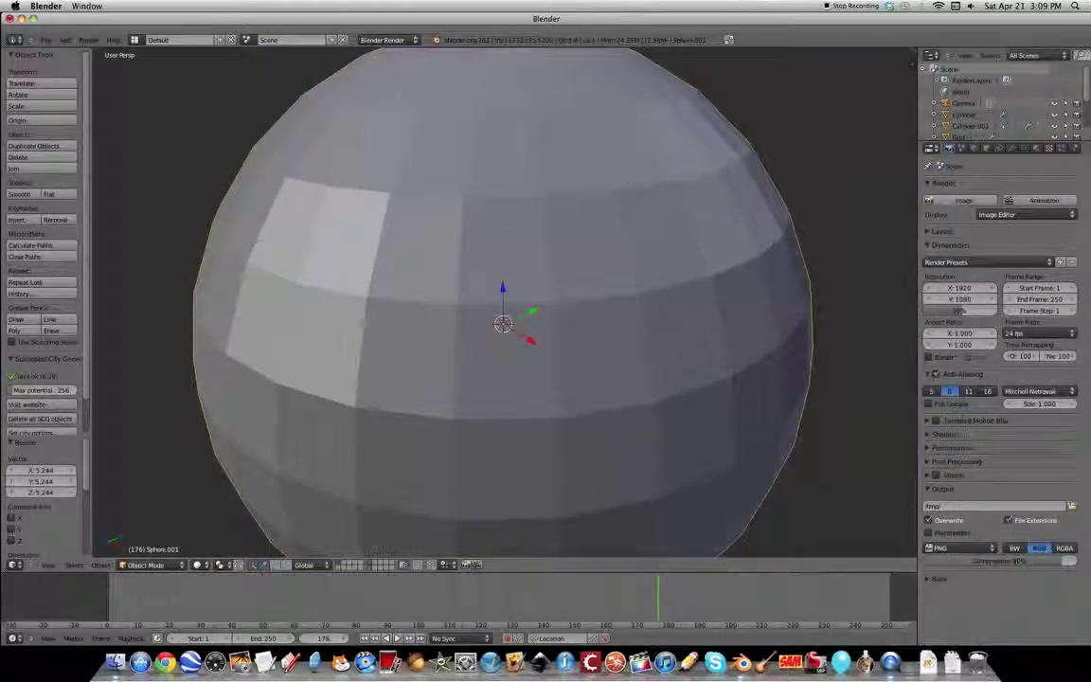
pyautogui.click(1037, 149)
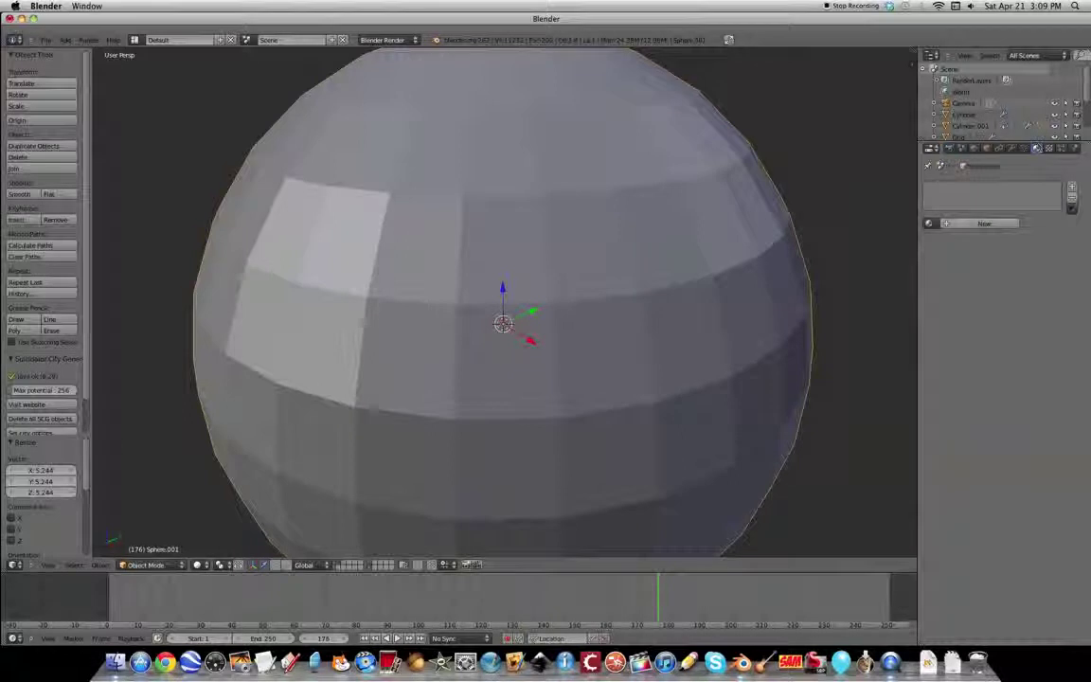
pyautogui.click(990, 218)
pyautogui.click(1049, 150)
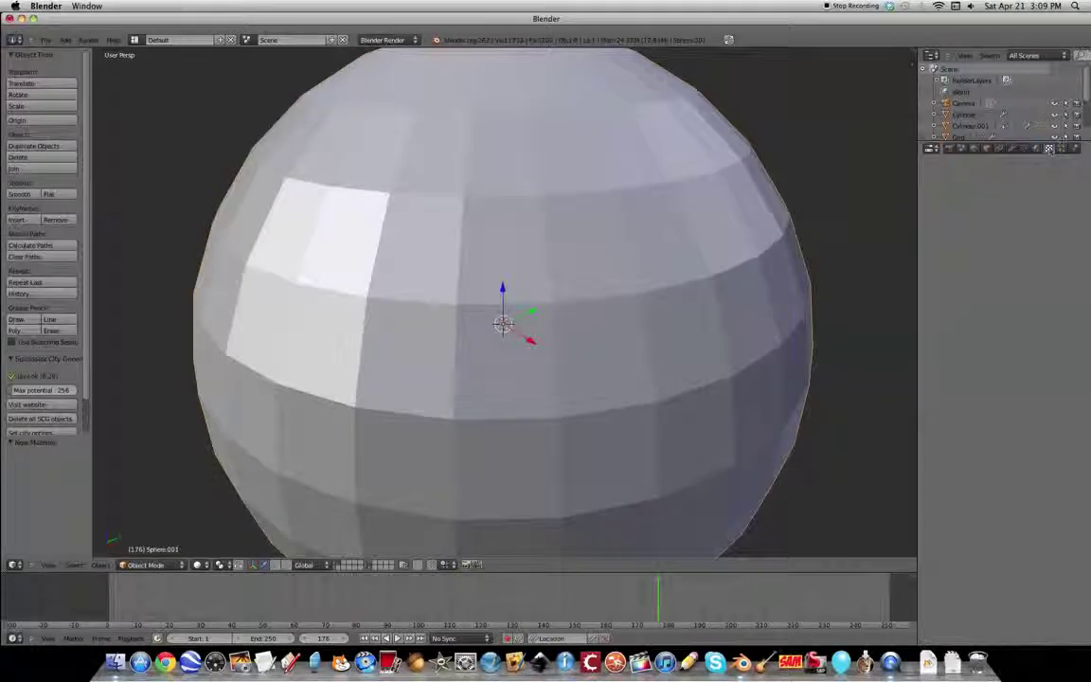
pyautogui.click(990, 268)
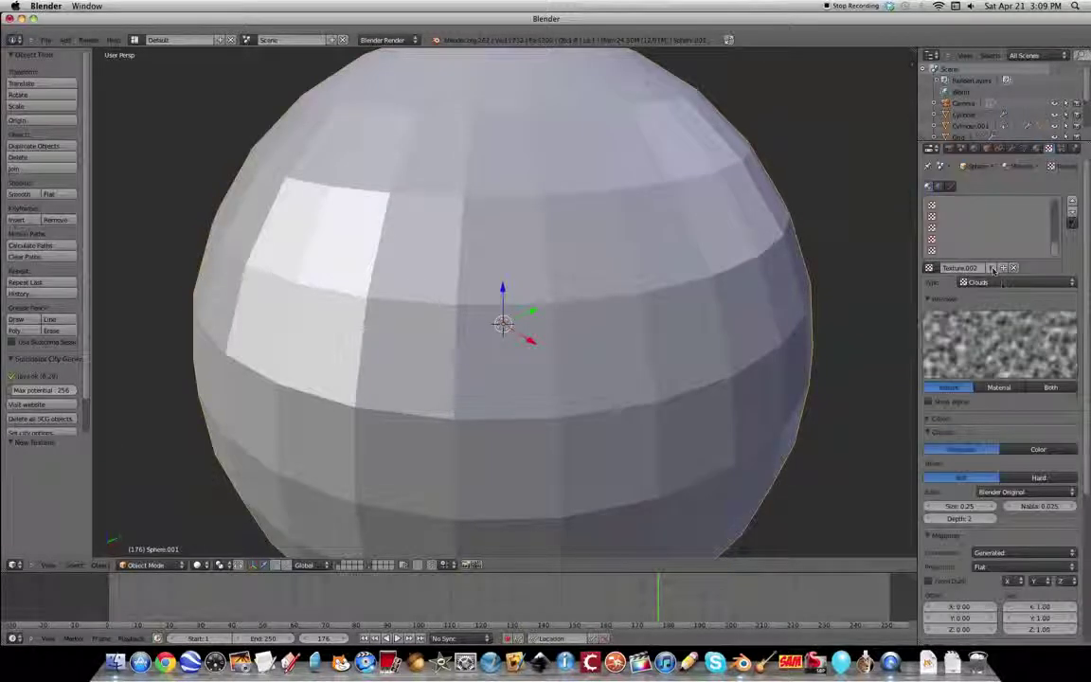
pyautogui.click(999, 283)
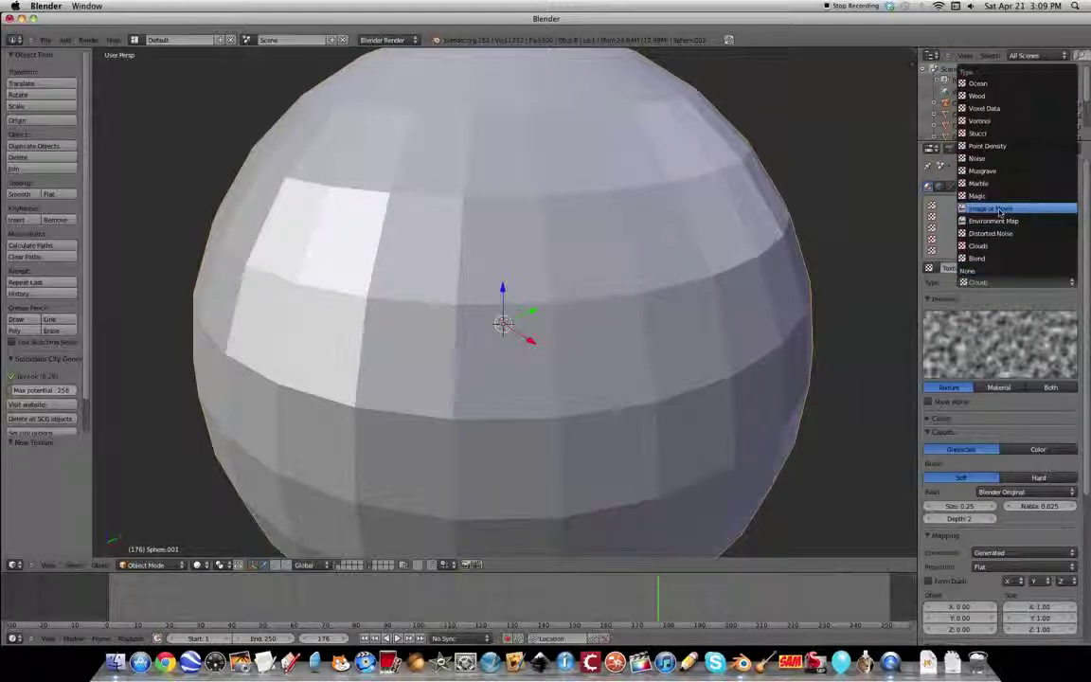
pyautogui.click(995, 188)
pyautogui.click(1050, 450)
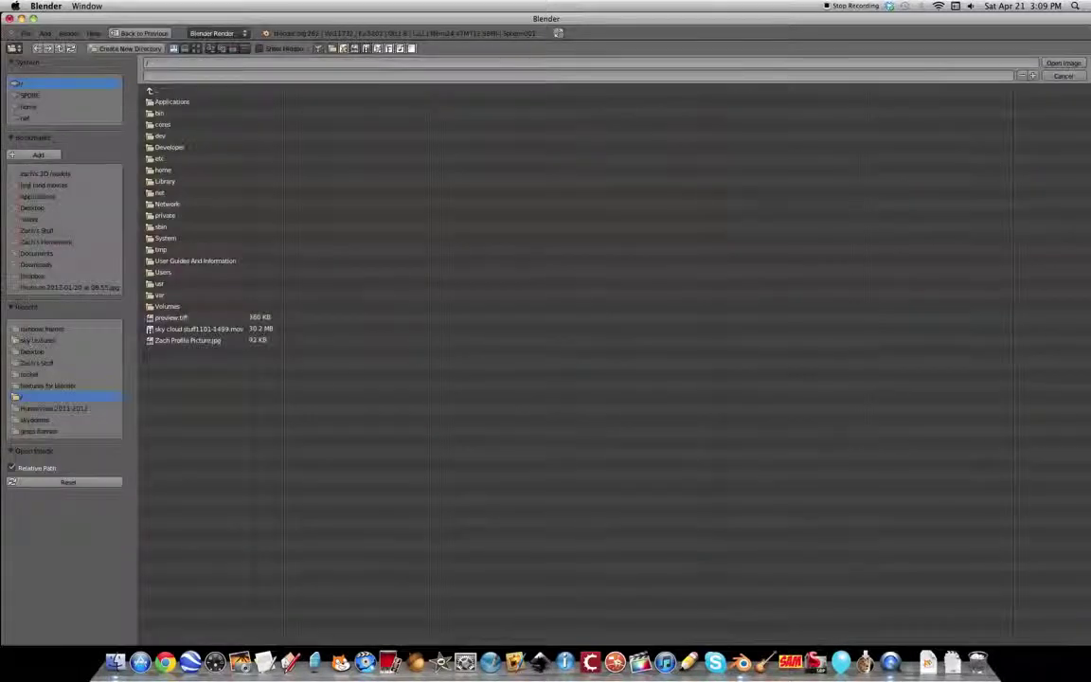
# Switch to Chrome, go to the Blender Cookie website and open its Textures resources
pyautogui.click(165, 661)
pyautogui.write('blender')
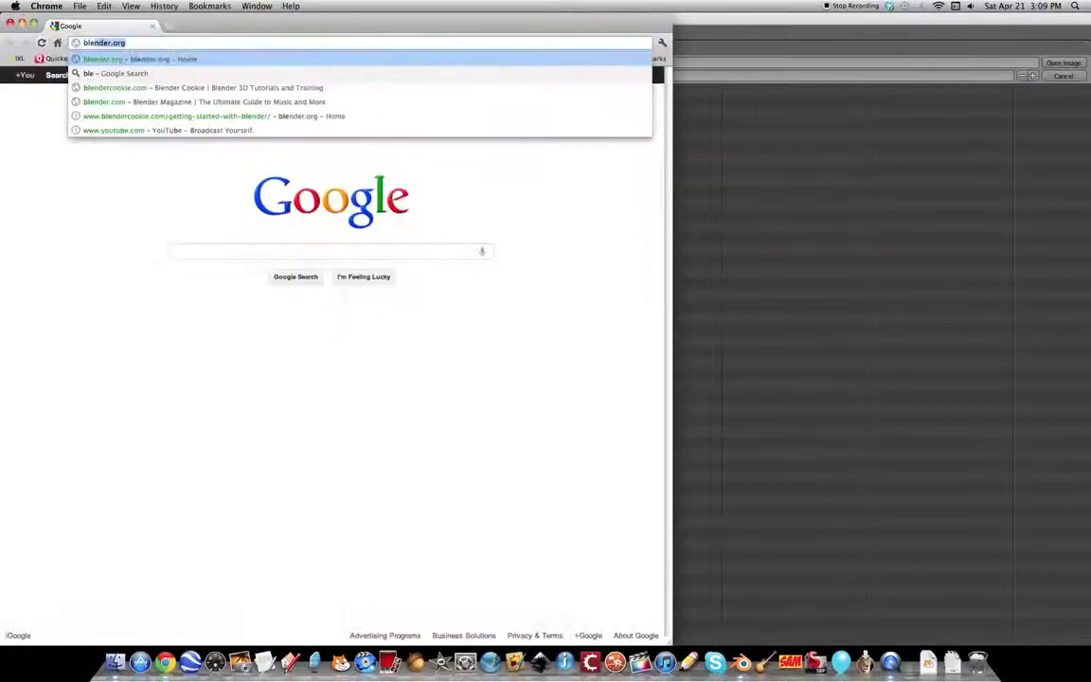
pyautogui.write('cookie')
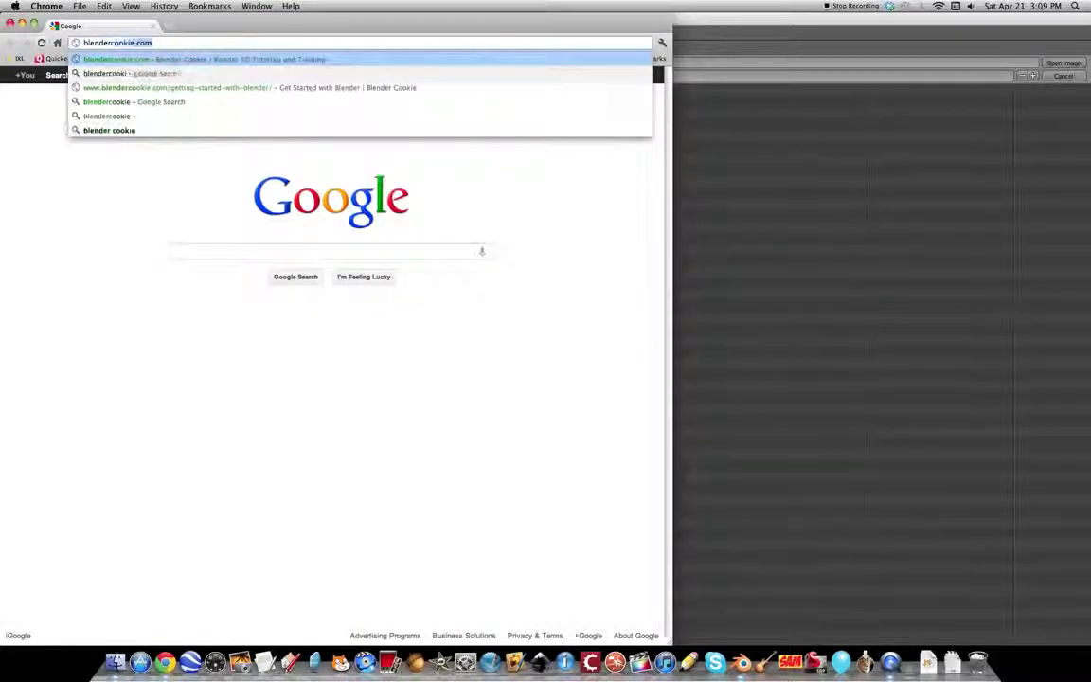
pyautogui.press('Return')
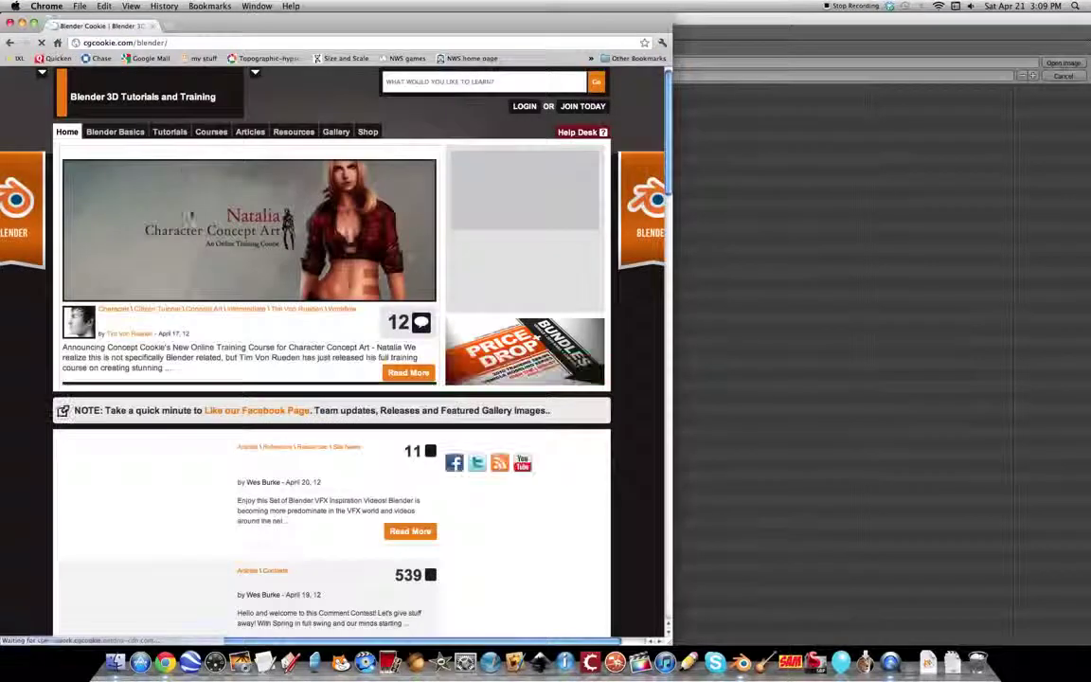
pyautogui.moveTo(322, 134)
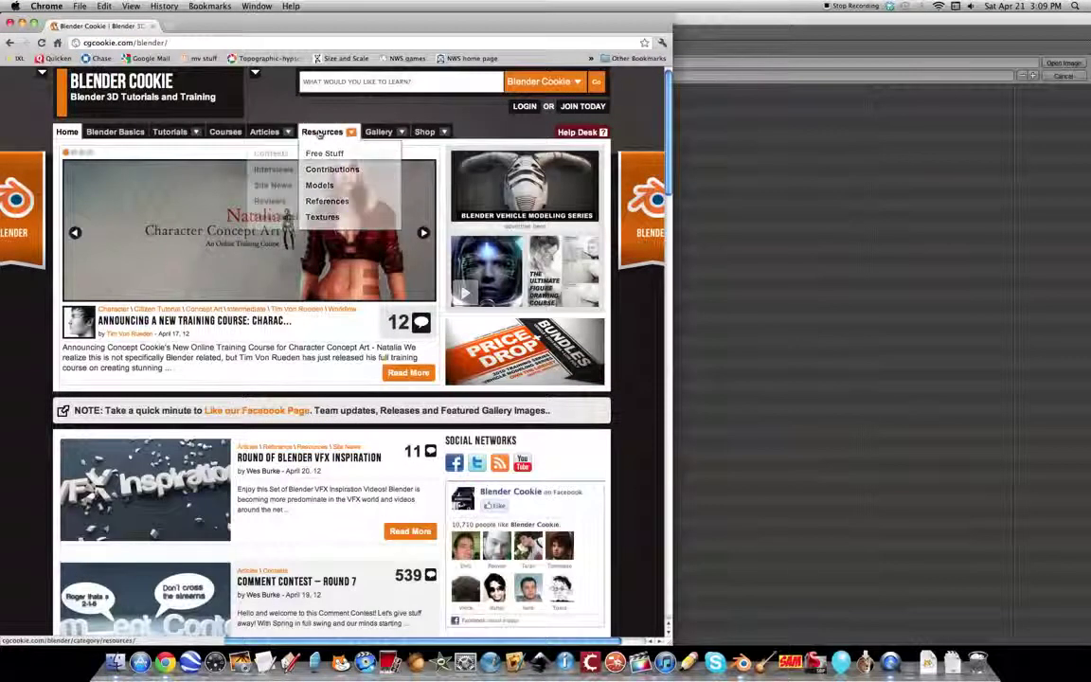
pyautogui.click(322, 217)
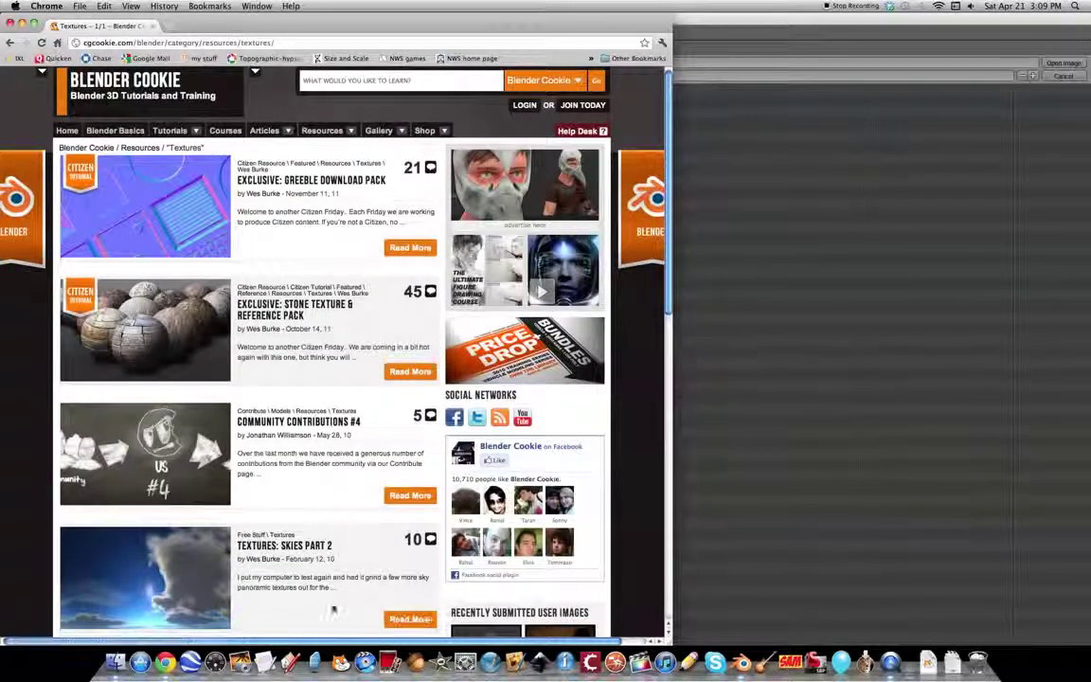
# Find and open the "Textures: Skies Part 2" post, then close the browser window
pyautogui.scroll(-3, 284, 569)
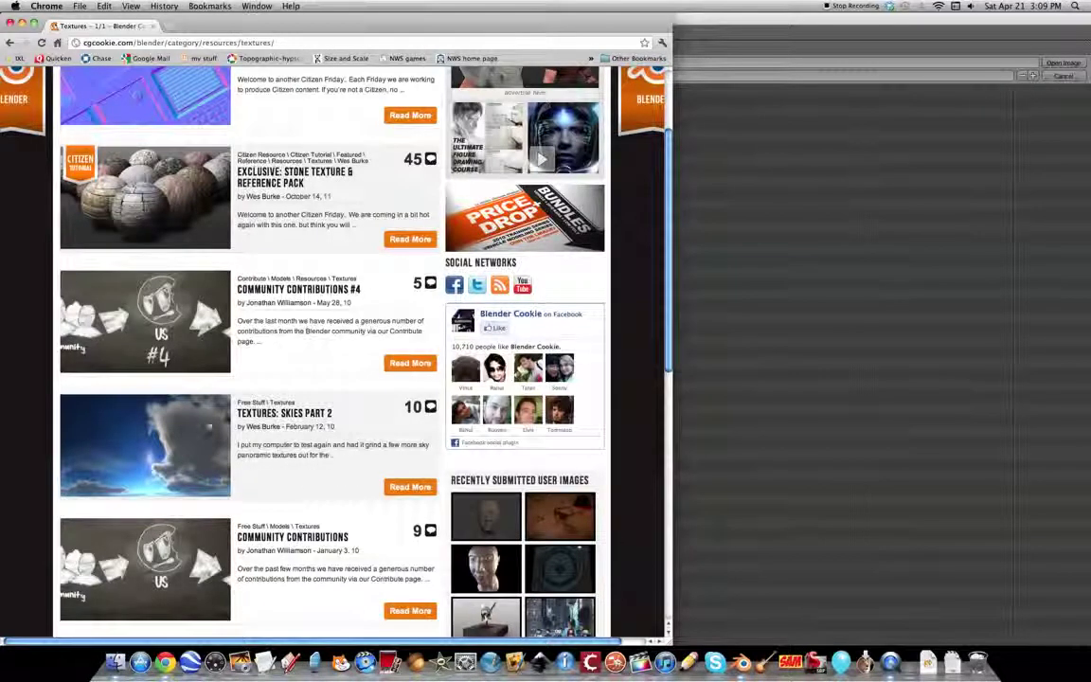
pyautogui.scroll(-5, 261, 427)
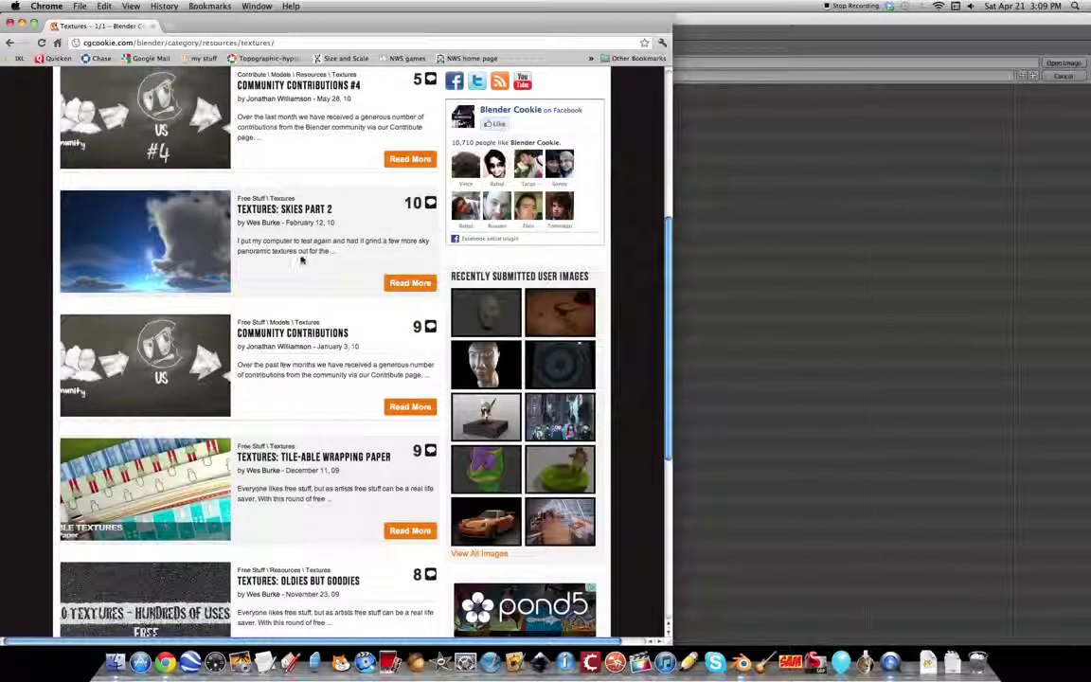
pyautogui.click(166, 265)
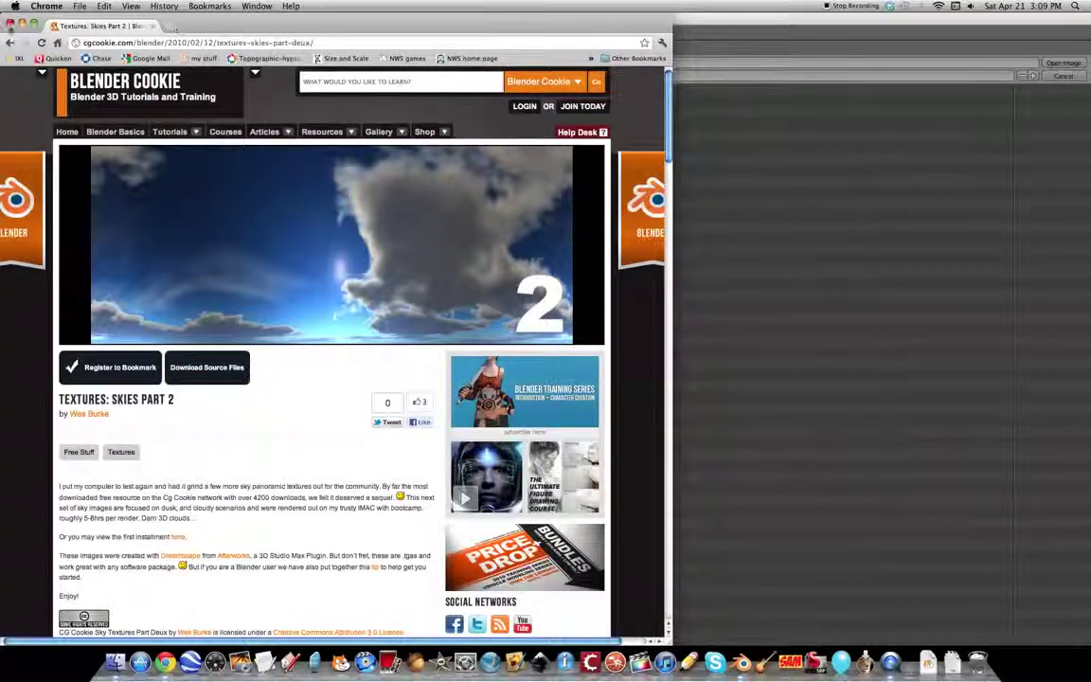
pyautogui.click(10, 22)
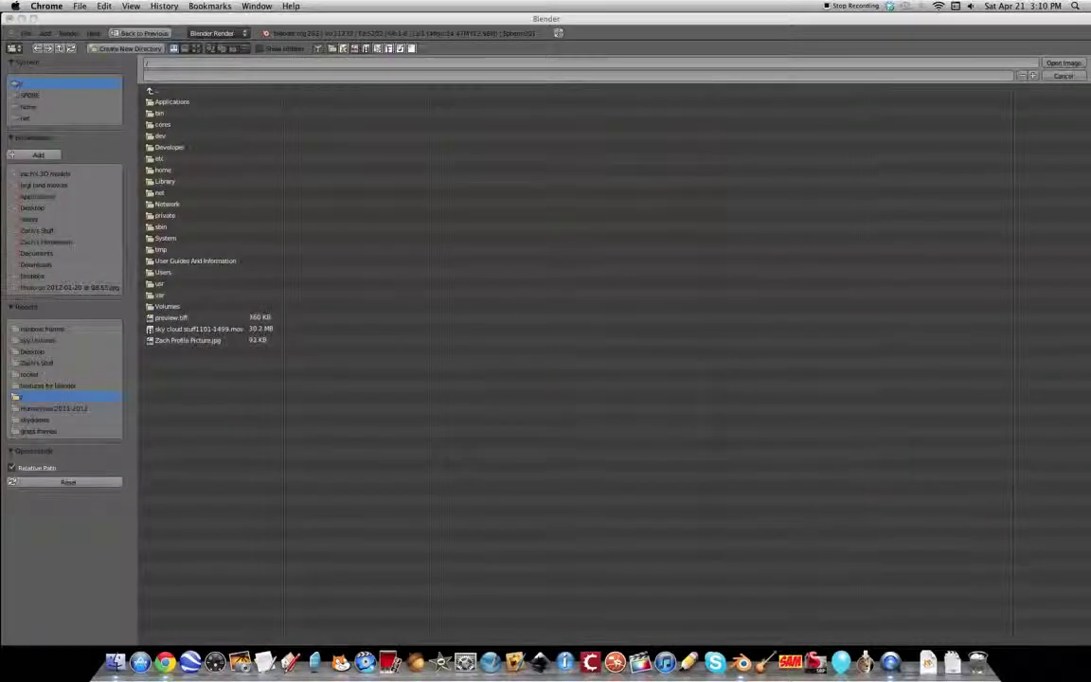
# Try sky001.tga from the sky textures folder as the sphere's texture image, then unlink it
pyautogui.click(41, 343)
pyautogui.click(40, 340)
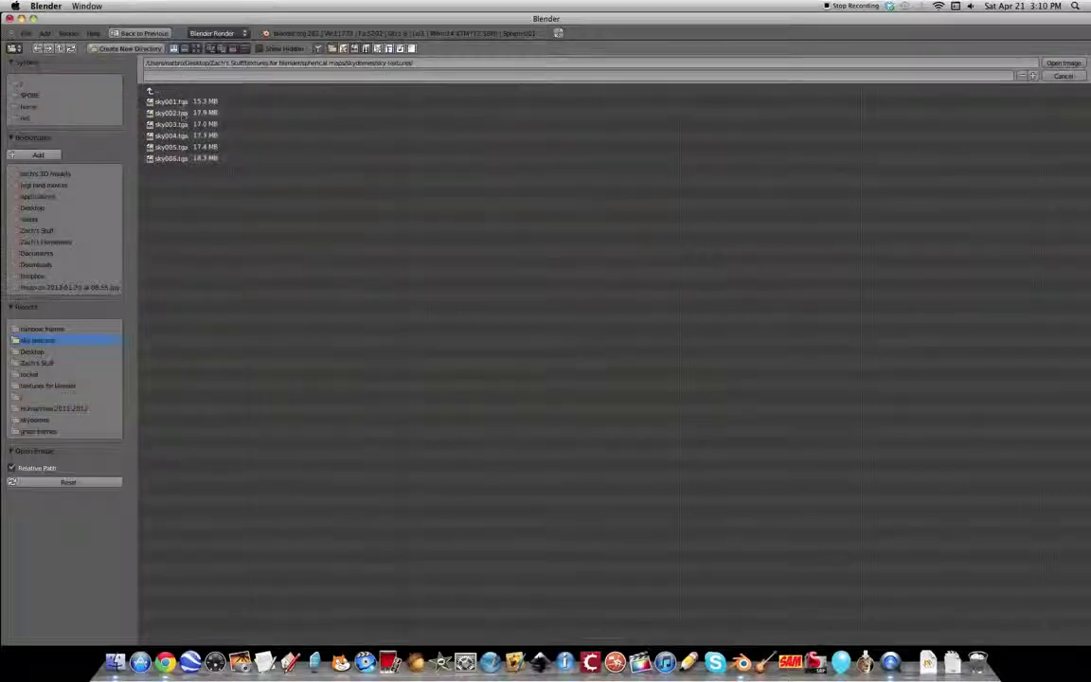
pyautogui.doubleClick(175, 101)
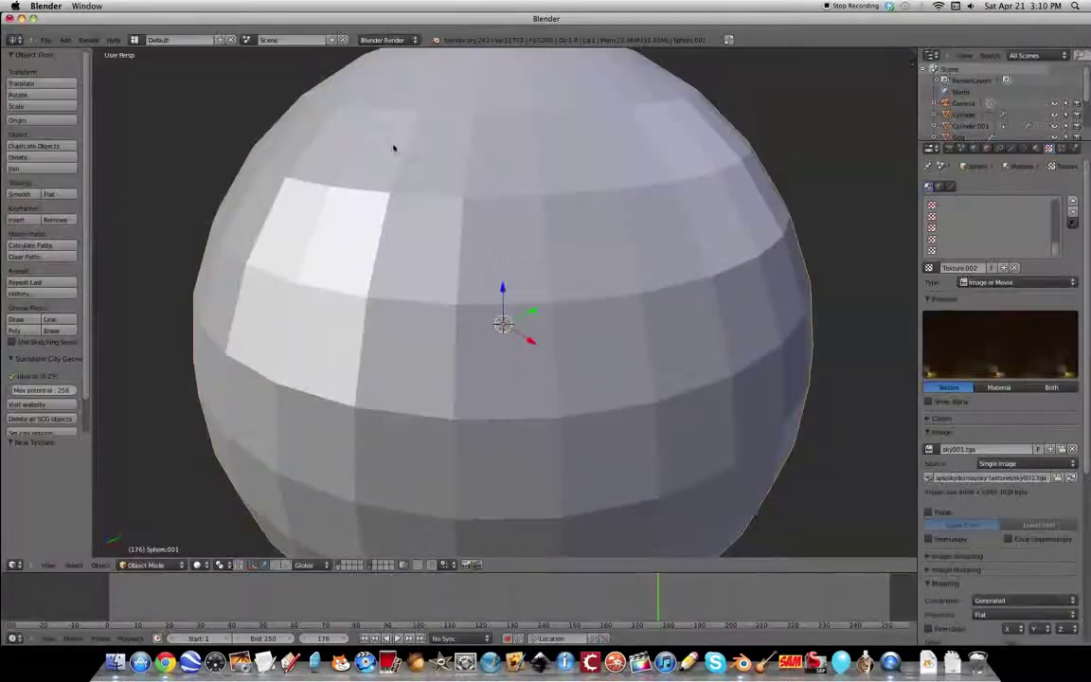
pyautogui.click(1067, 449)
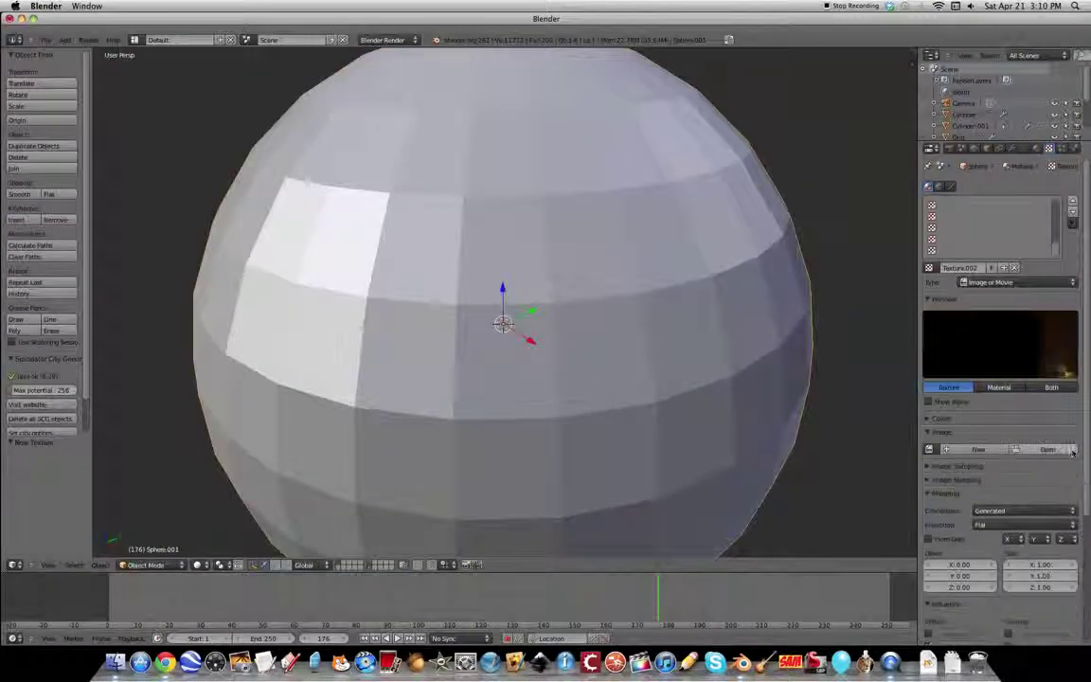
# Try sky003.tga from the sky textures folder as the sphere's texture image, then unlink it
pyautogui.click(1017, 450)
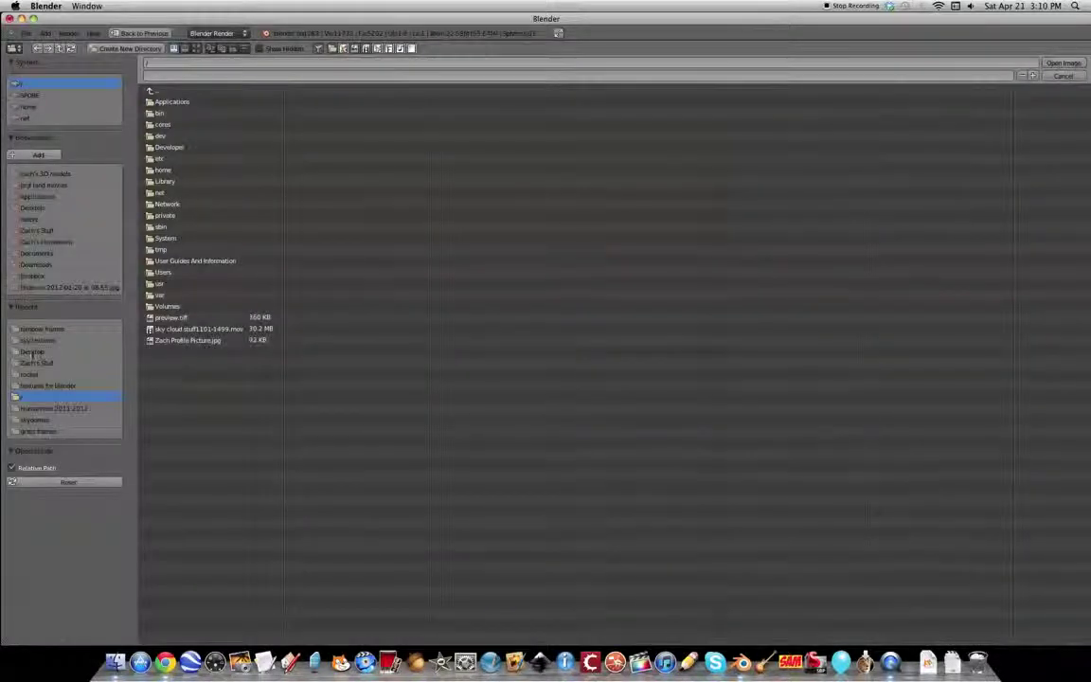
pyautogui.click(48, 340)
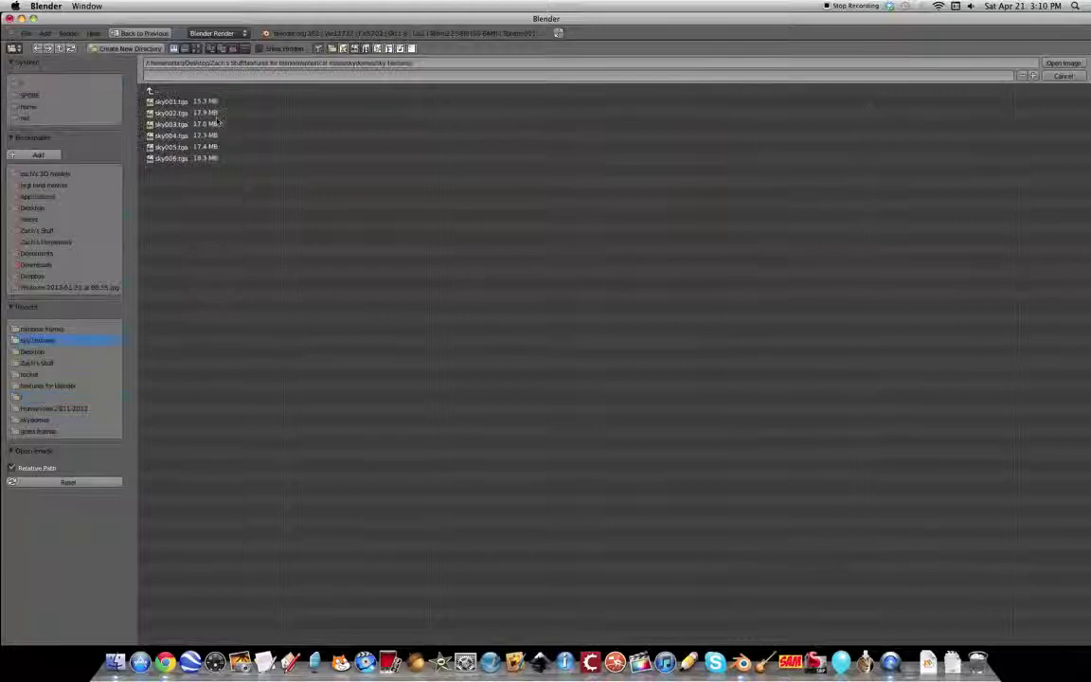
pyautogui.doubleClick(176, 124)
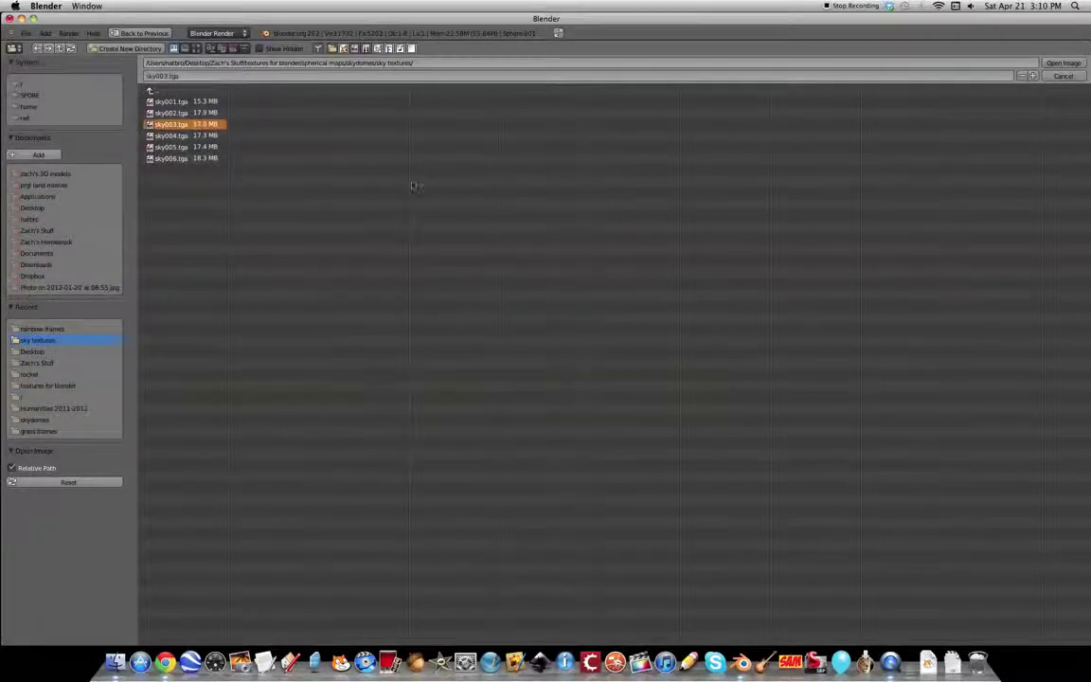
pyautogui.click(1072, 450)
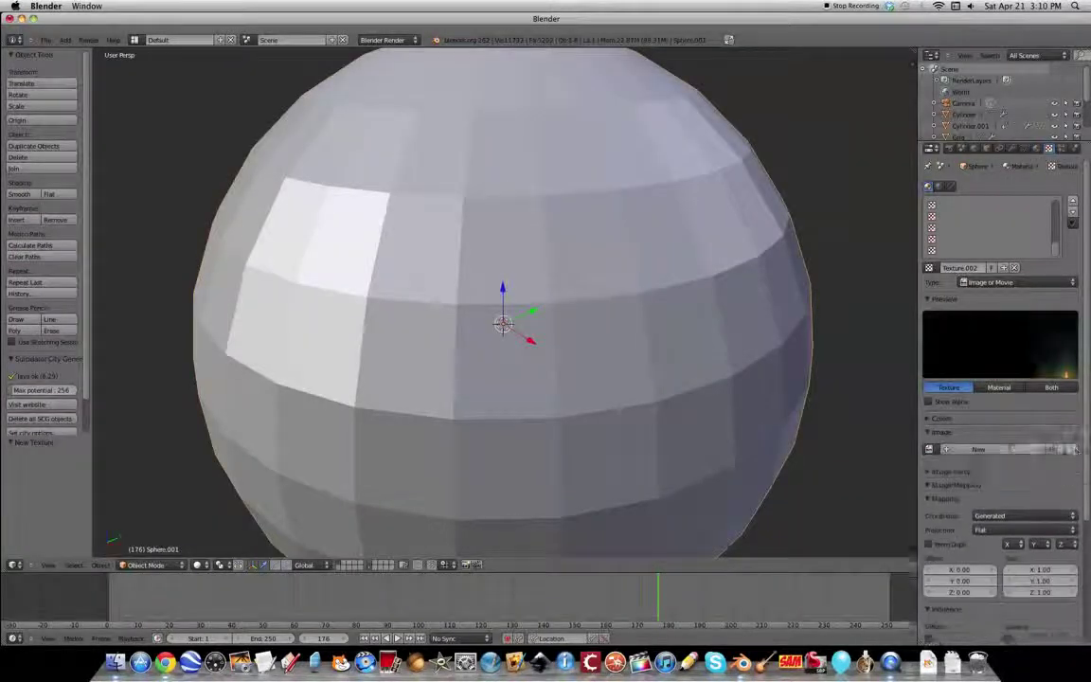
# Load sky006.tga from the sky textures folder as the sphere's texture image
pyautogui.click(1043, 449)
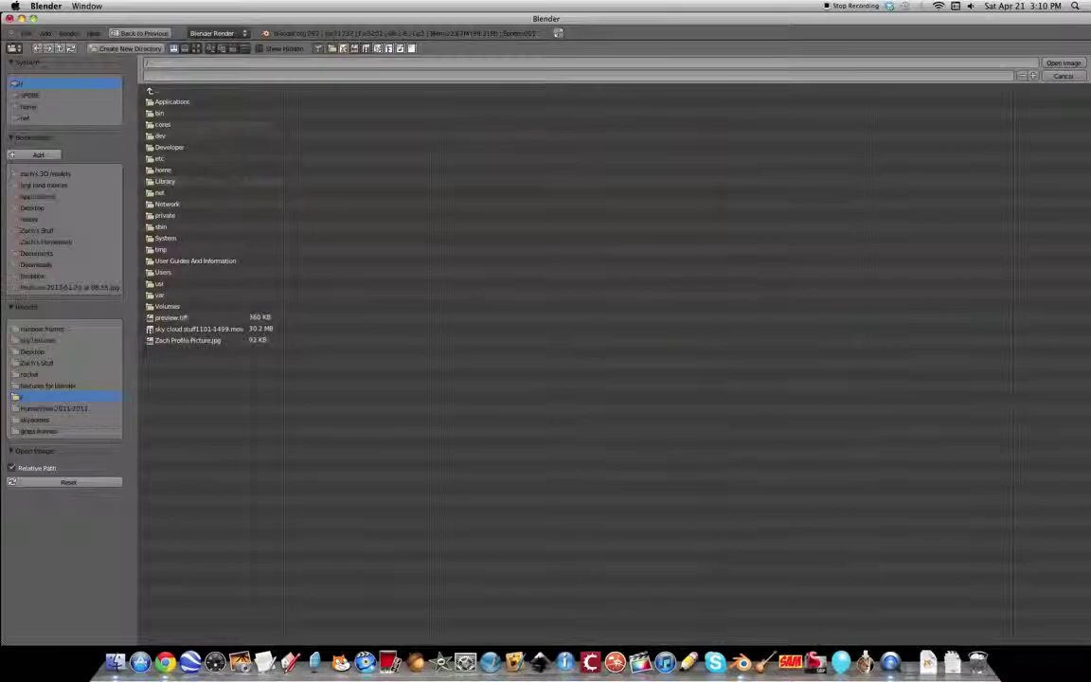
pyautogui.click(54, 337)
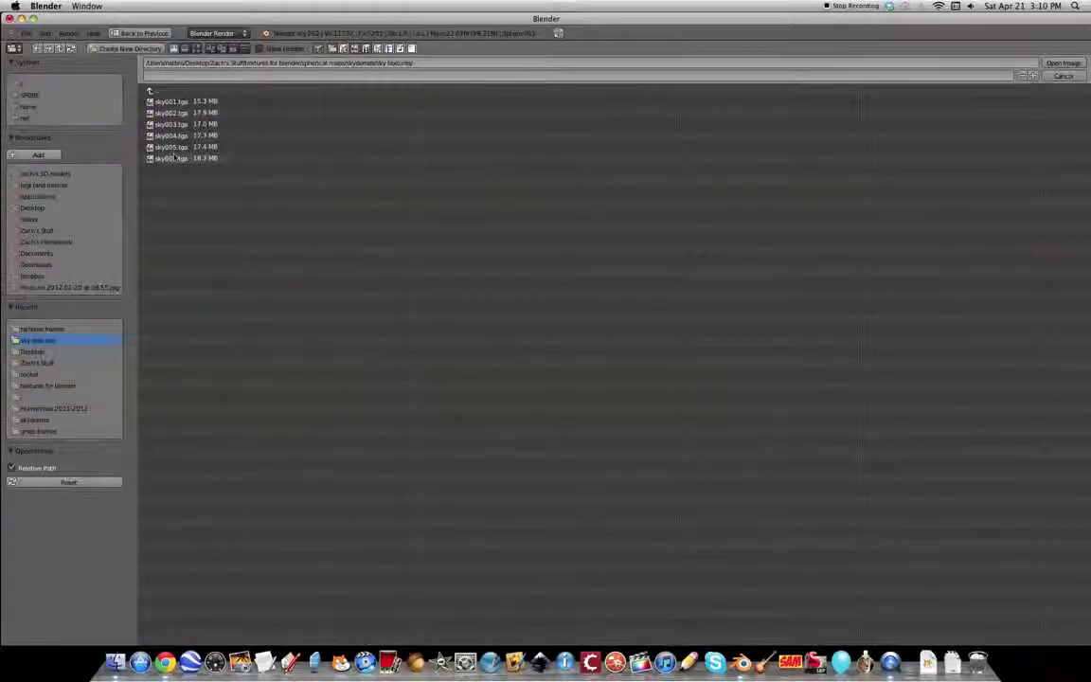
pyautogui.doubleClick(171, 158)
pyautogui.scroll(10, 562, 459)
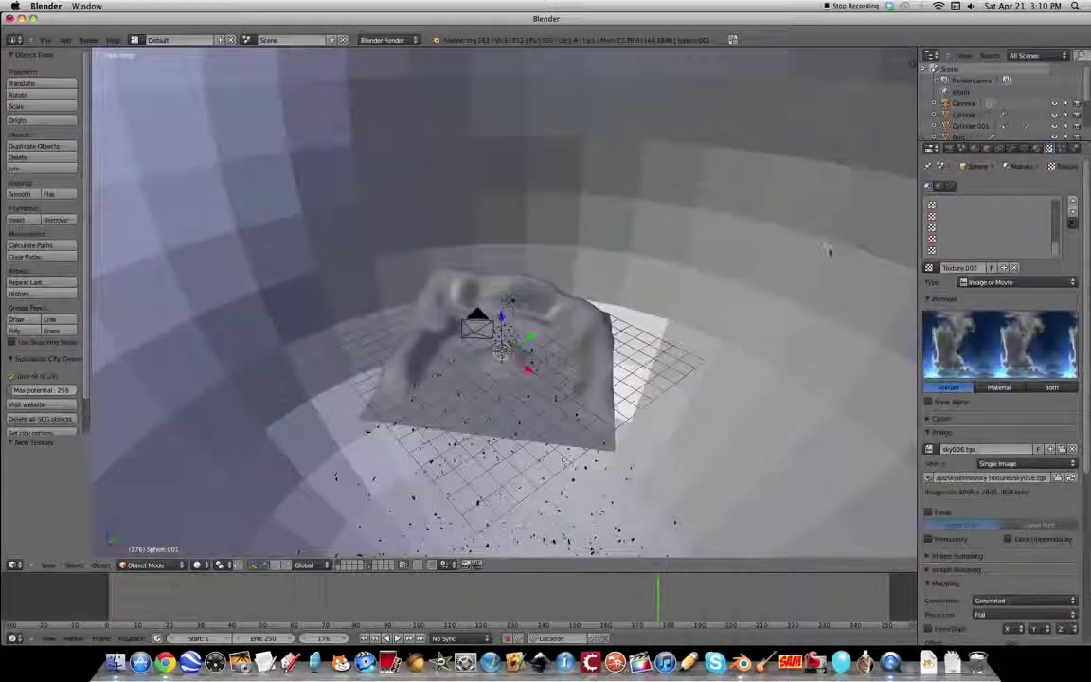
# Render the current frame to check the new sky image, then close the render
pyautogui.click(949, 149)
pyautogui.click(949, 200)
pyautogui.press('Escape')
pyautogui.scroll(-10, 702, 429)
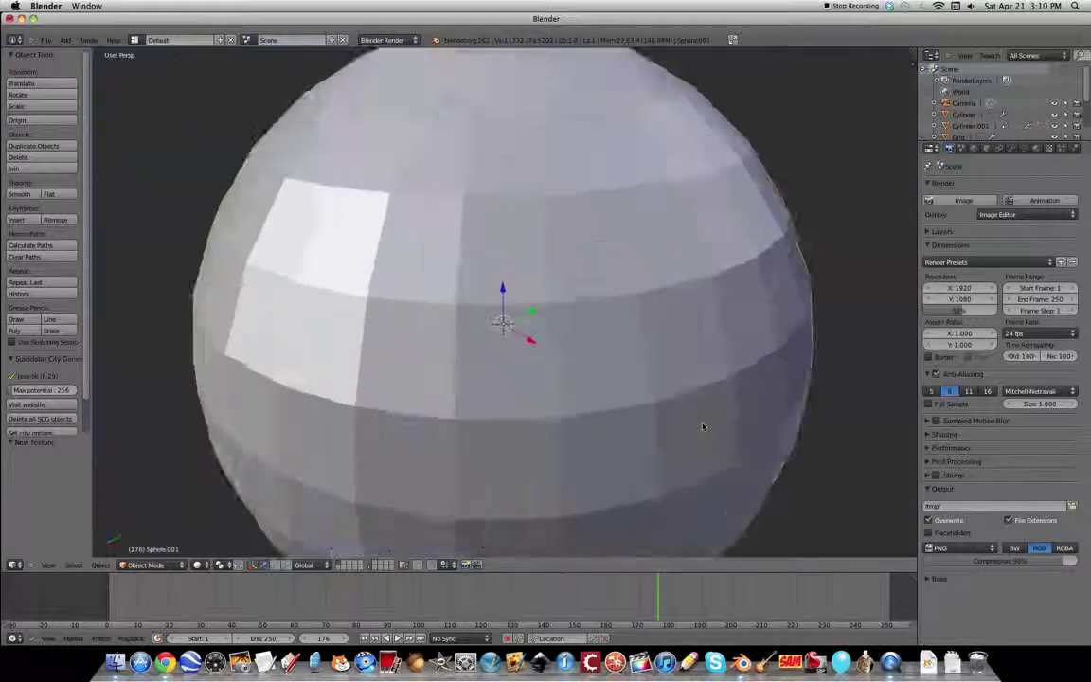
# Turn off Cast Buffer Shadows and Cast Approximate for the sphere's material and make it shadeless
pyautogui.scroll(9, 697, 423)
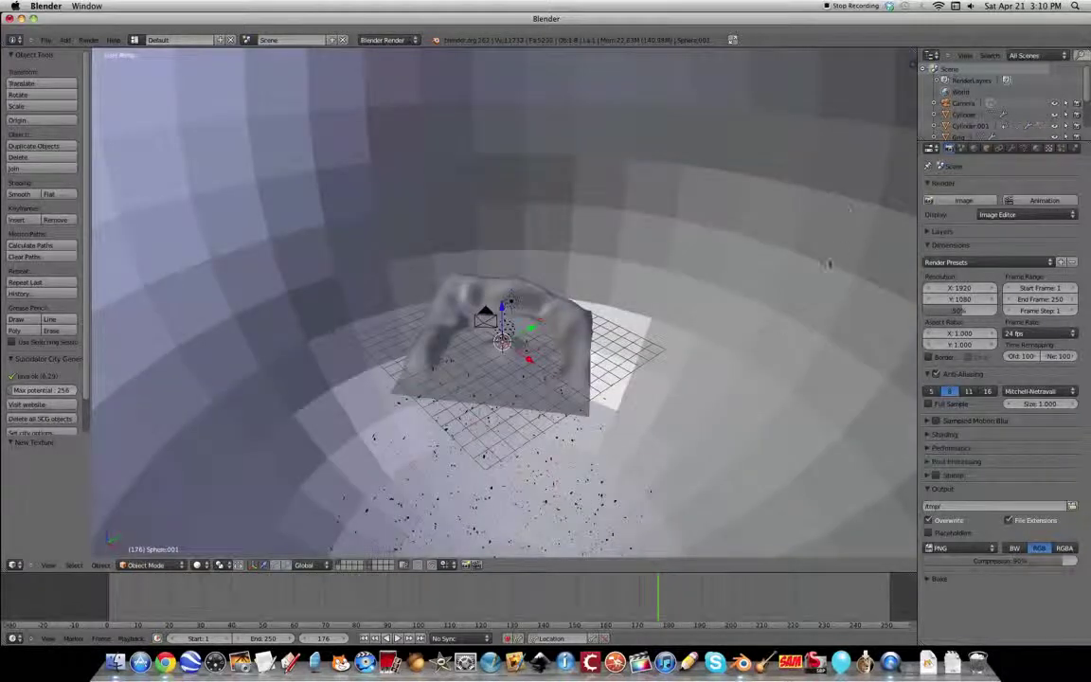
pyautogui.scroll(-5, 744, 237)
pyautogui.click(1035, 148)
pyautogui.scroll(-4, 1039, 171)
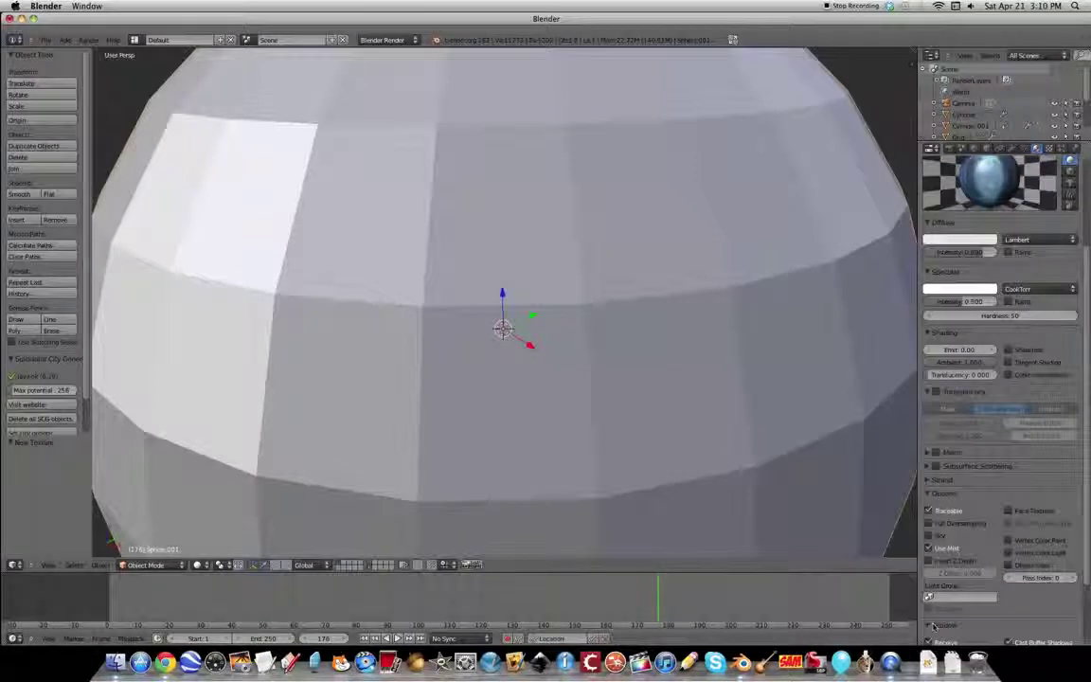
pyautogui.scroll(-3, 939, 575)
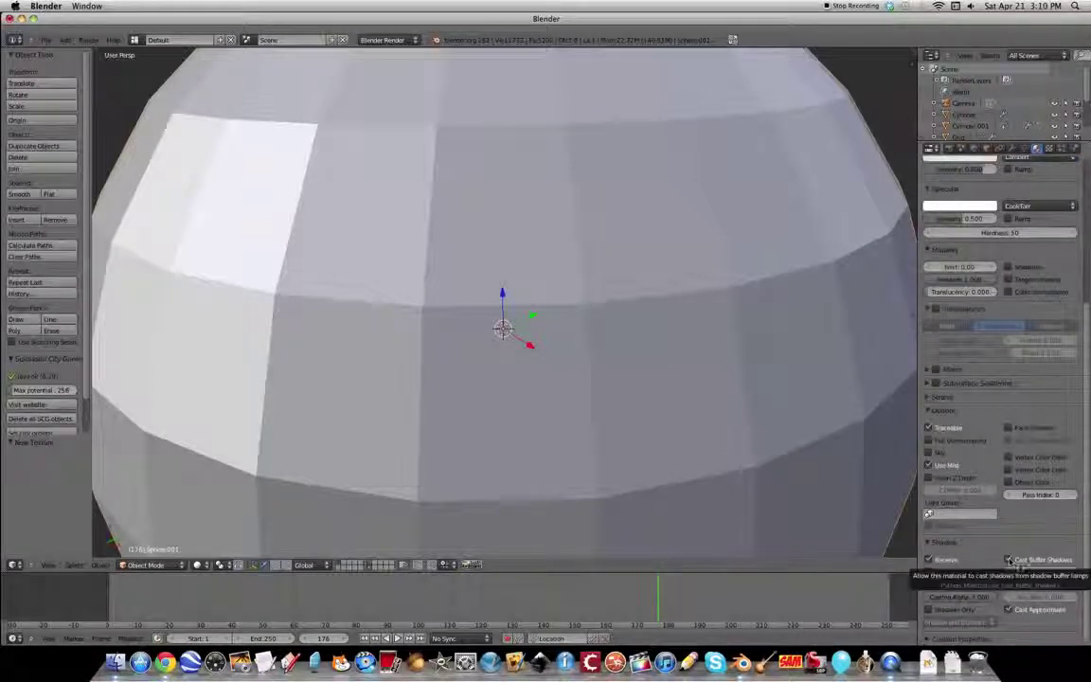
pyautogui.click(1009, 560)
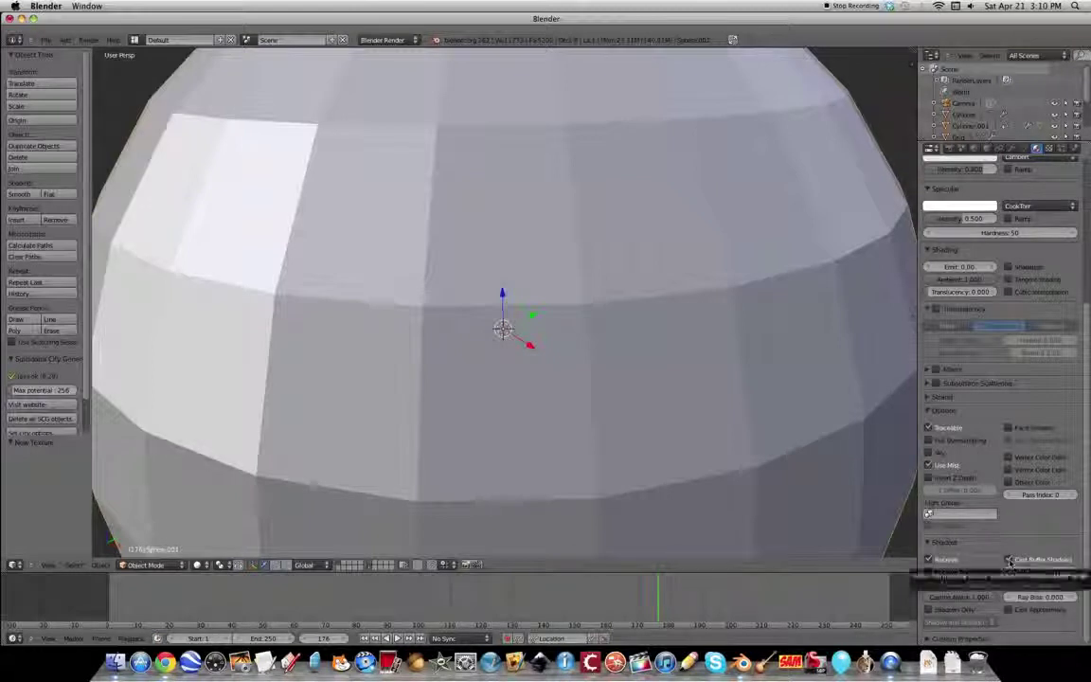
pyautogui.click(1009, 561)
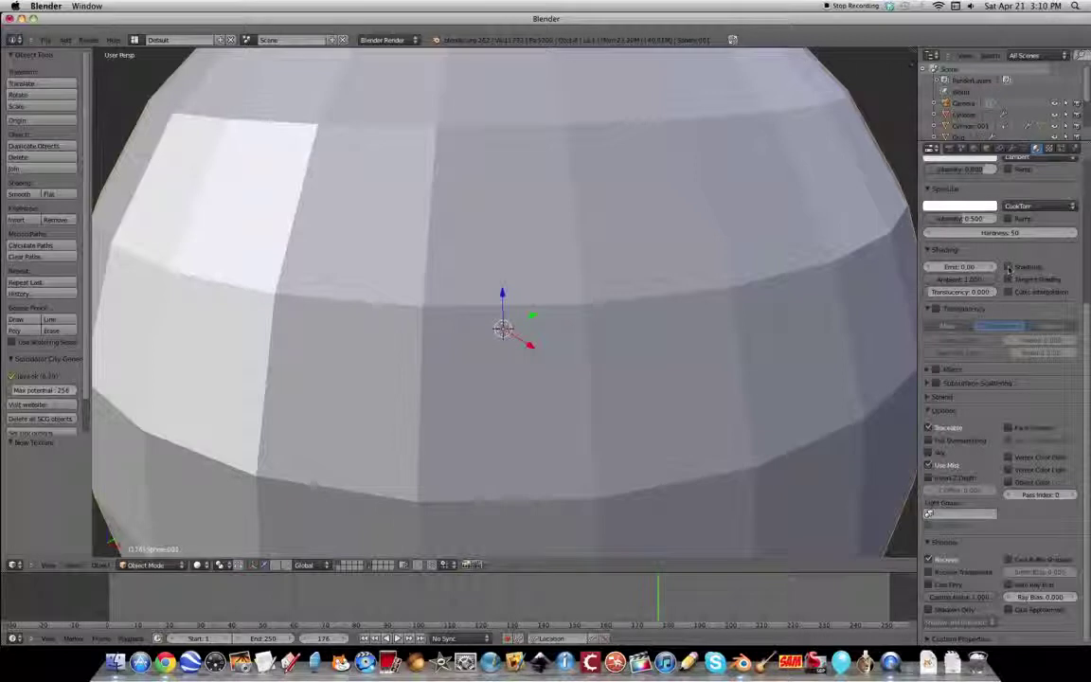
pyautogui.click(1010, 268)
# Test-render the frame with the shadeless sky sphere, then return to the 3D view
pyautogui.scroll(3, 537, 456)
pyautogui.scroll(1, 537, 457)
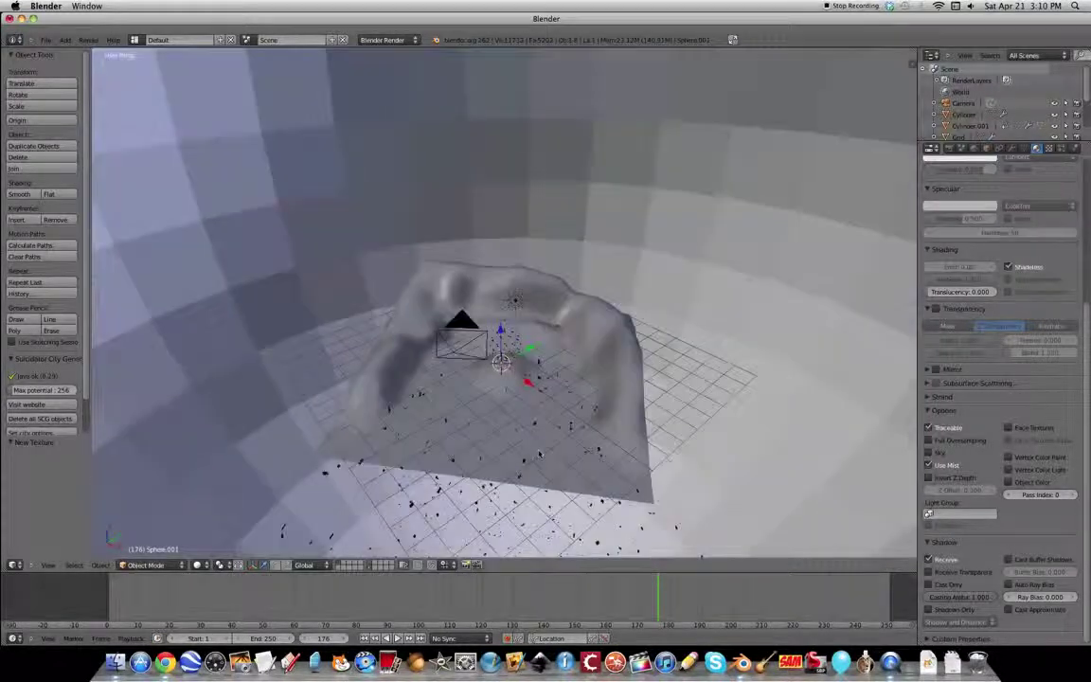
pyautogui.scroll(-2, 543, 453)
pyautogui.scroll(1, 543, 452)
pyautogui.click(949, 149)
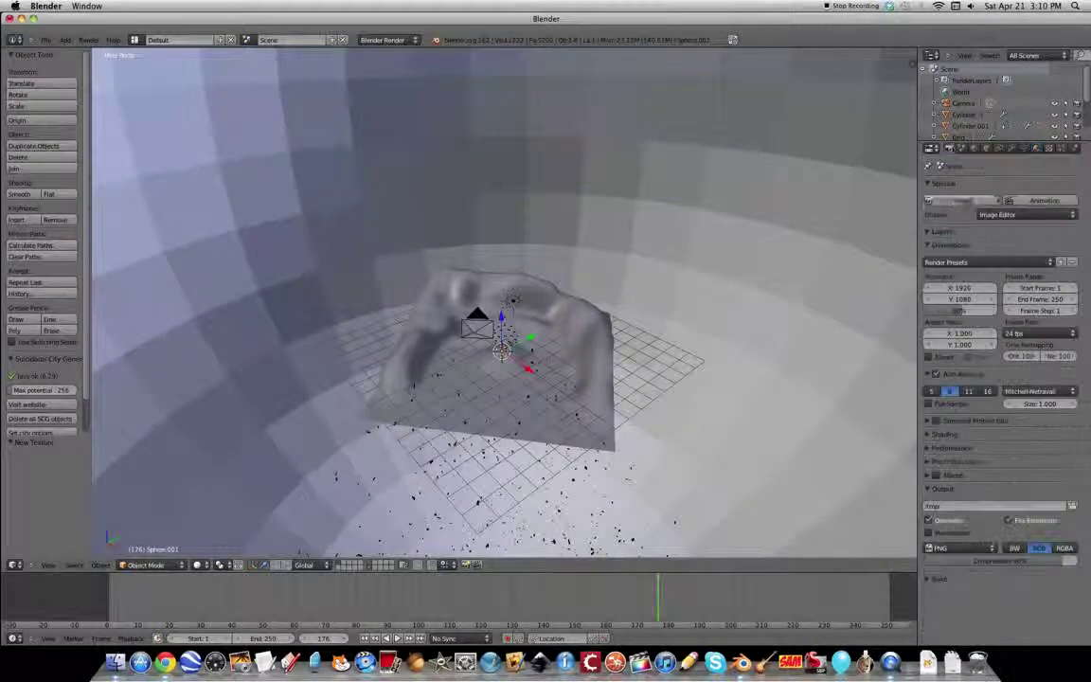
pyautogui.click(964, 199)
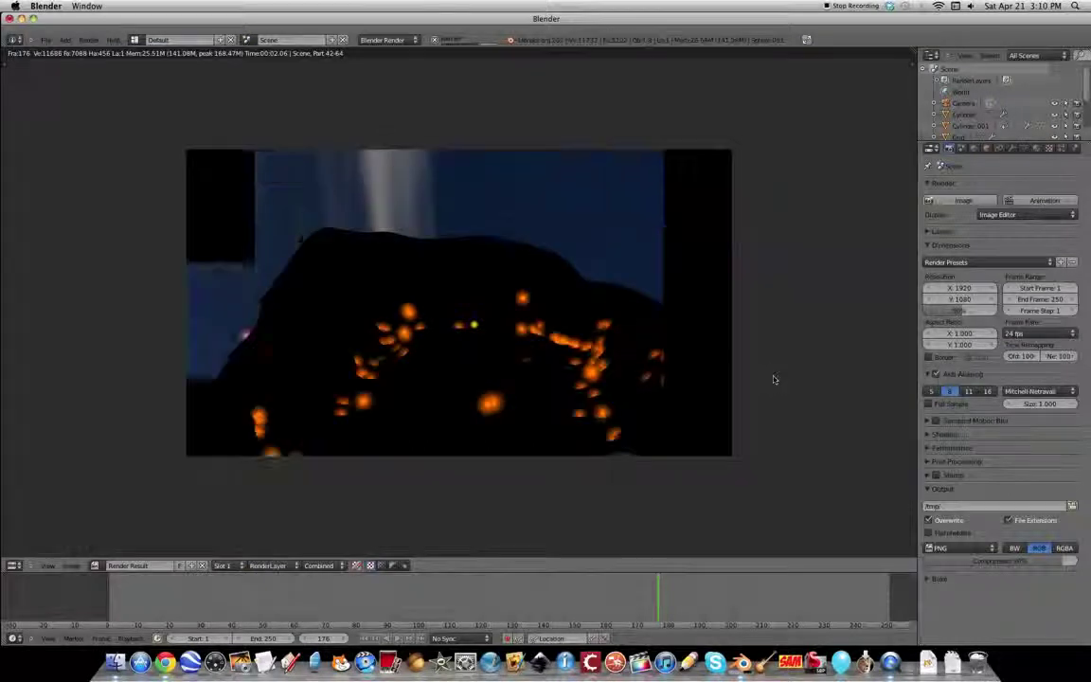
pyautogui.press('Escape')
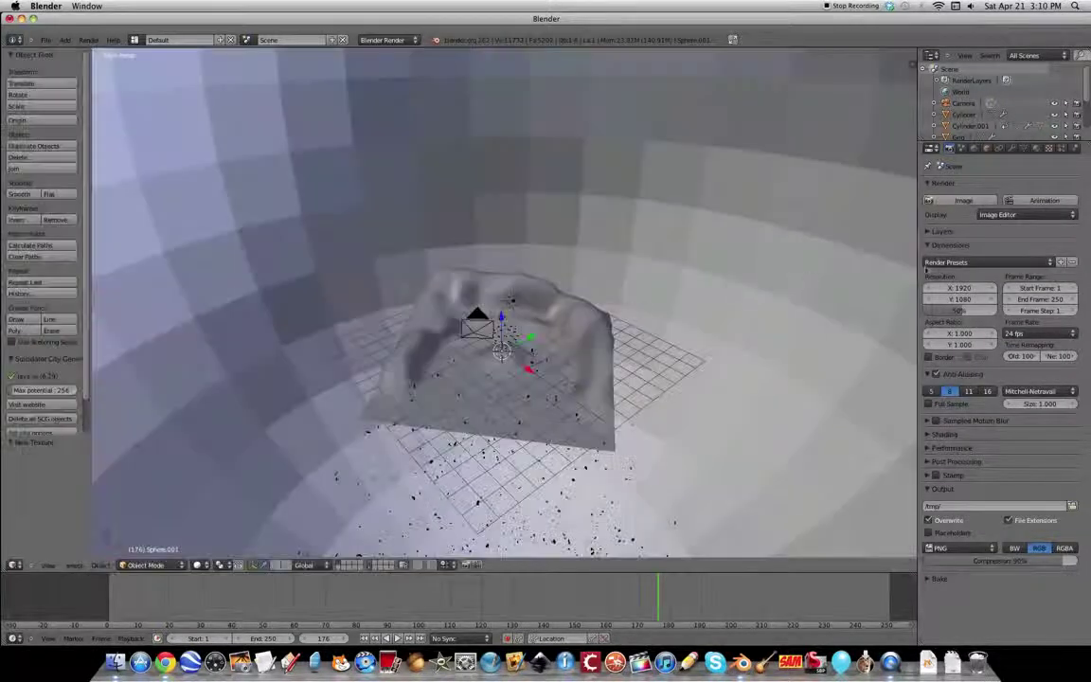
# Set the casting alpha in the sphere material's shadow settings to 0.001
pyautogui.click(1037, 148)
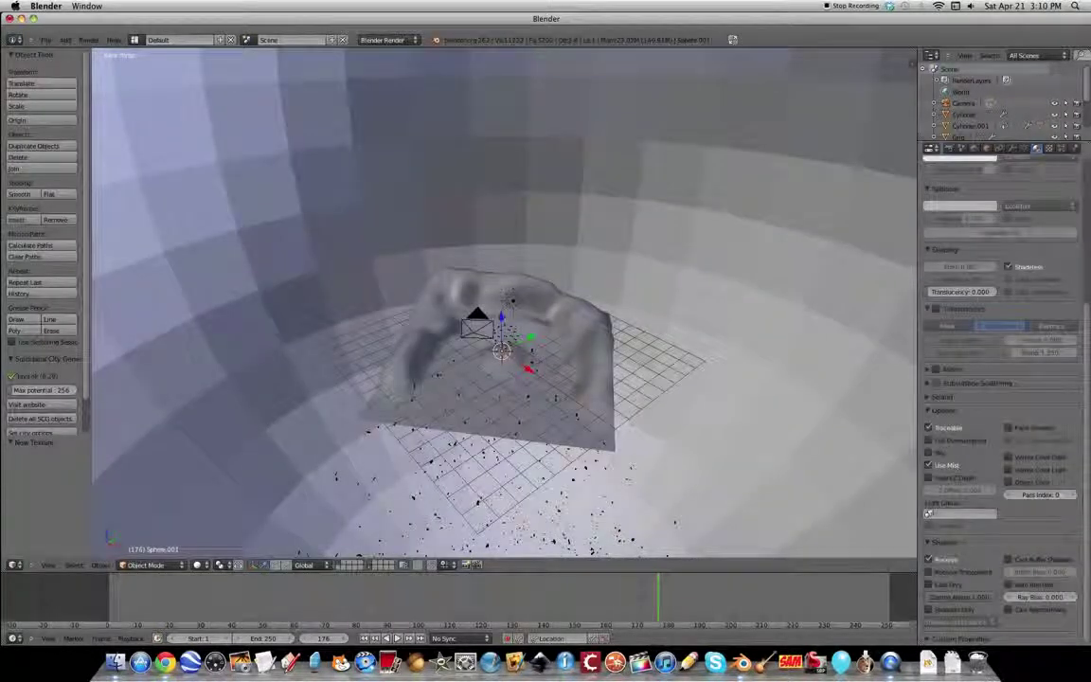
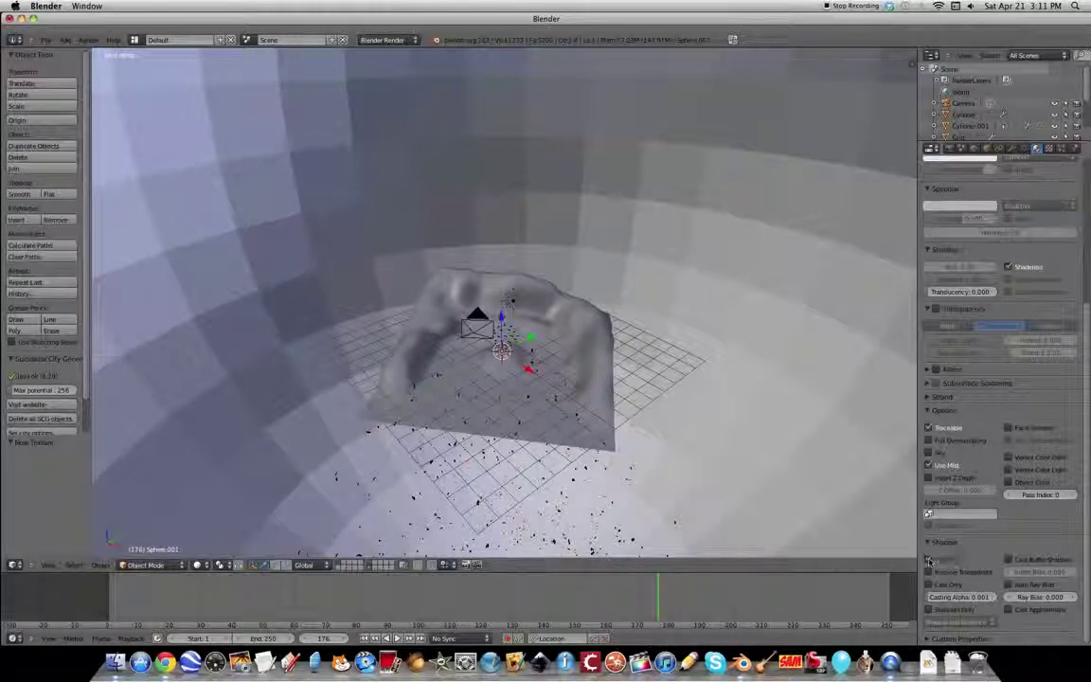
pyautogui.click(951, 149)
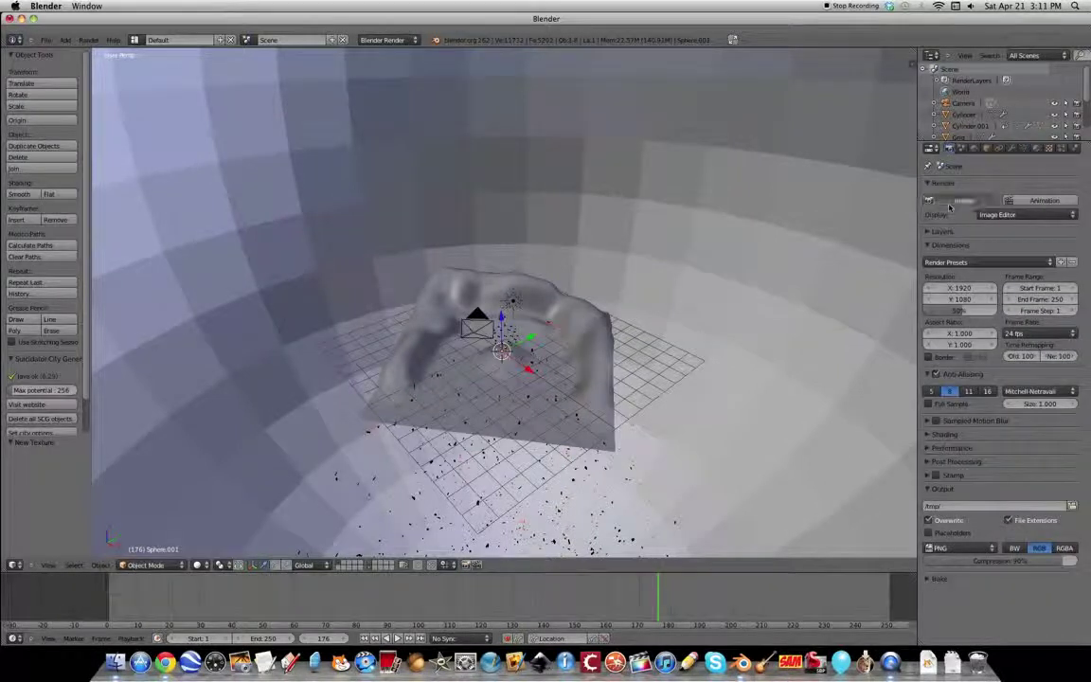
# Change the sun lamp to a point lamp, move it 7.284 units along X, and raise its energy
pyautogui.scroll(3, 532, 284)
pyautogui.rightClick(520, 299)
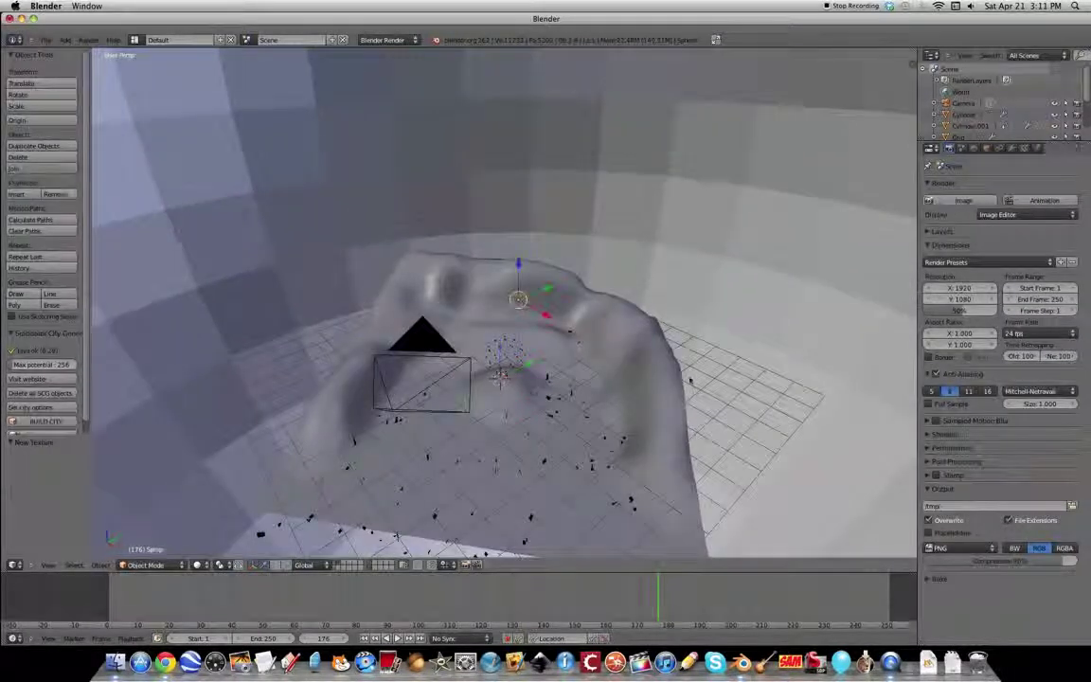
pyautogui.click(1012, 150)
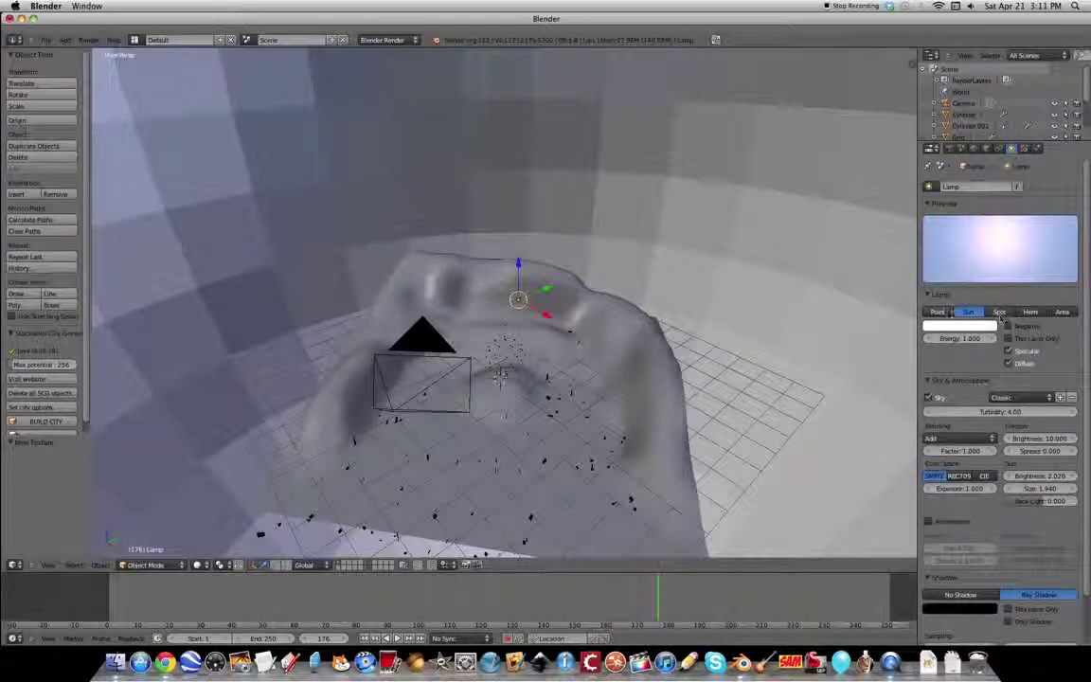
pyautogui.click(937, 312)
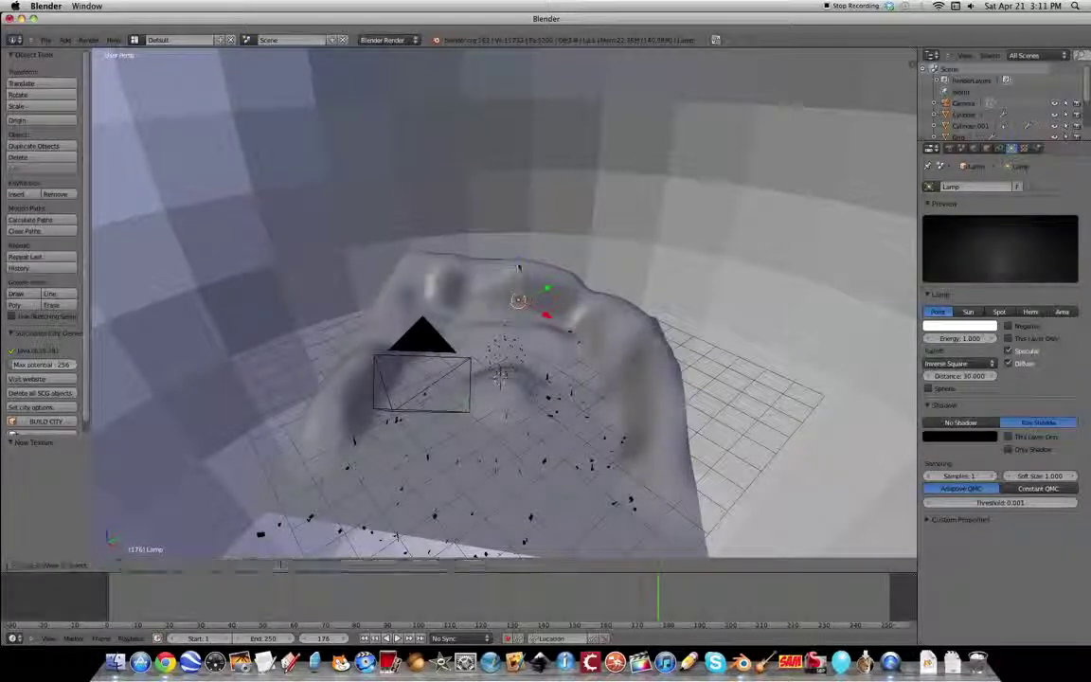
pyautogui.moveTo(518, 267); pyautogui.dragTo(518, 252)
pyautogui.click(725, 405)
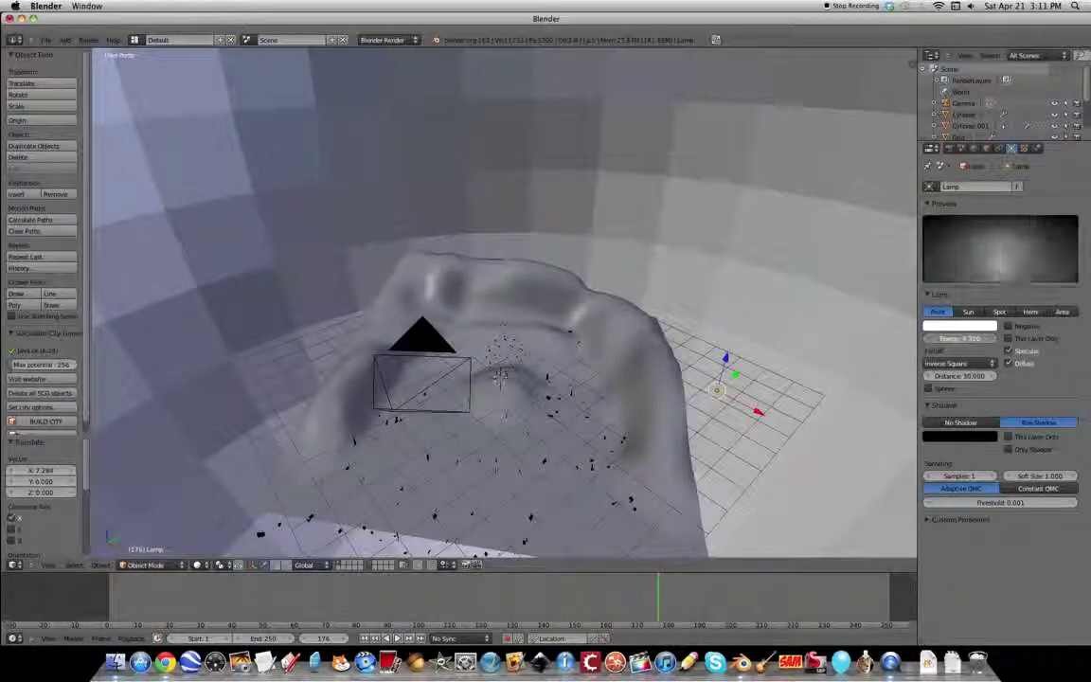
# Render the frame to check the point lamp's lighting on the terrain, then close the render
pyautogui.click(949, 148)
pyautogui.click(955, 201)
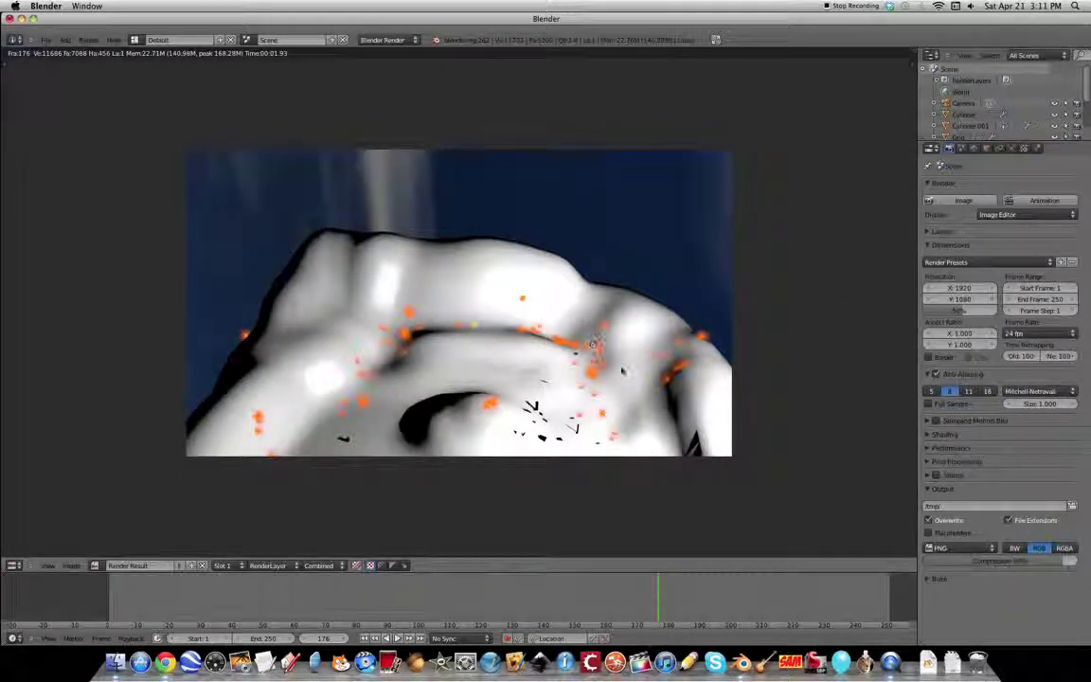
pyautogui.press('Escape')
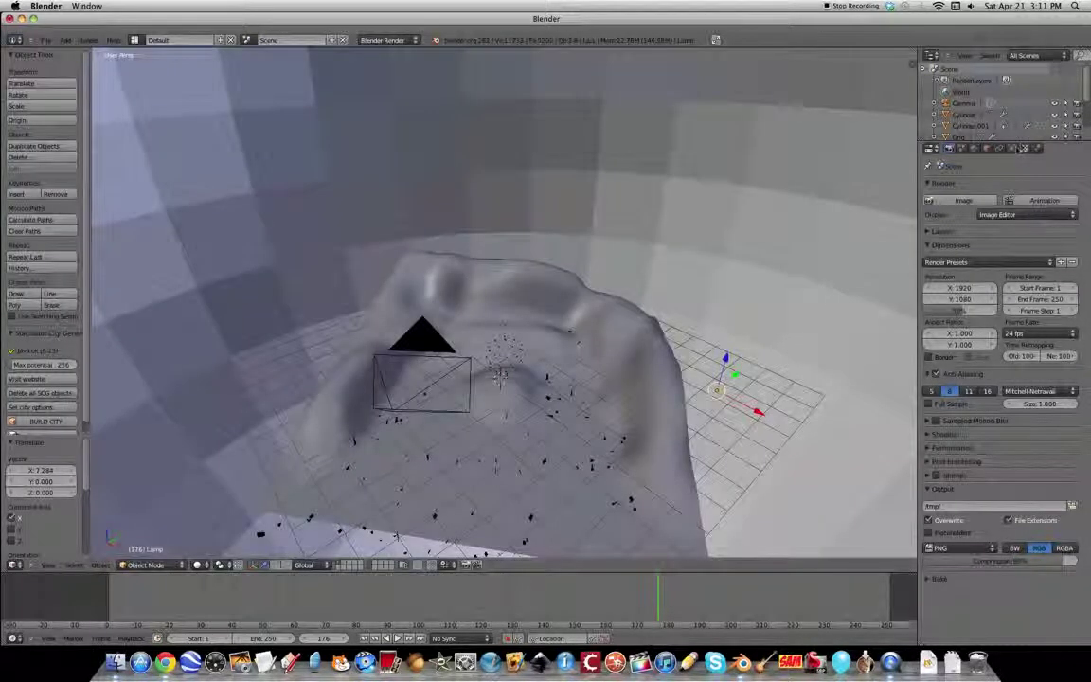
# Lower the point lamp's energy and check the dimmer lighting with another test render
pyautogui.click(1012, 148)
pyautogui.moveTo(972, 337); pyautogui.dragTo(945, 338)
pyautogui.click(941, 165)
pyautogui.click(964, 200)
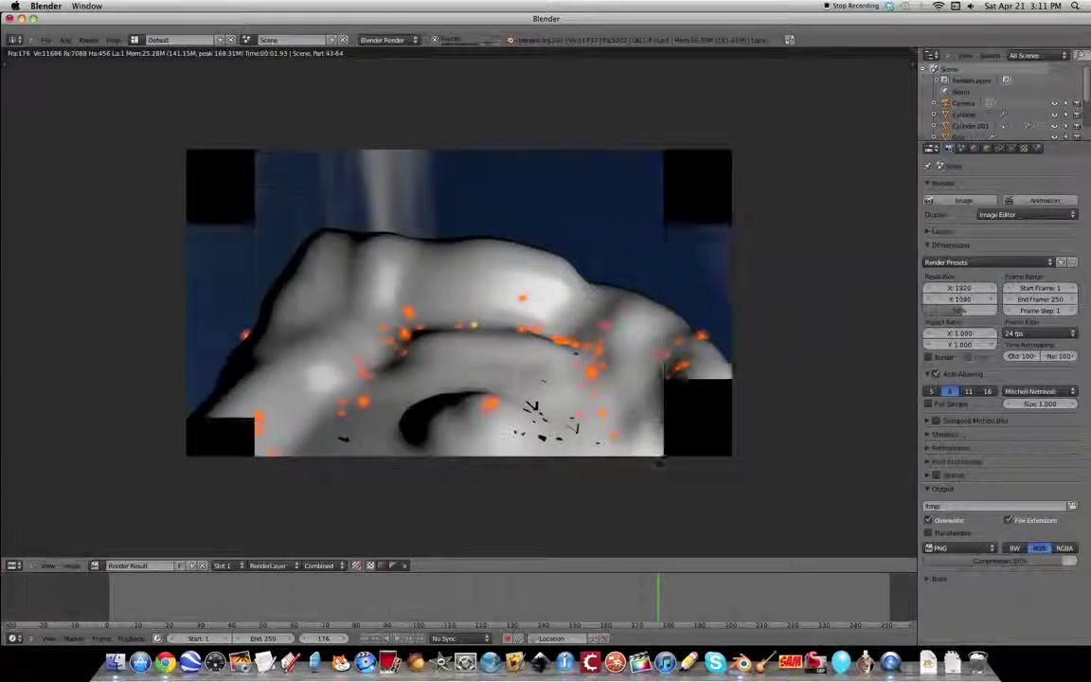
pyautogui.press('Escape')
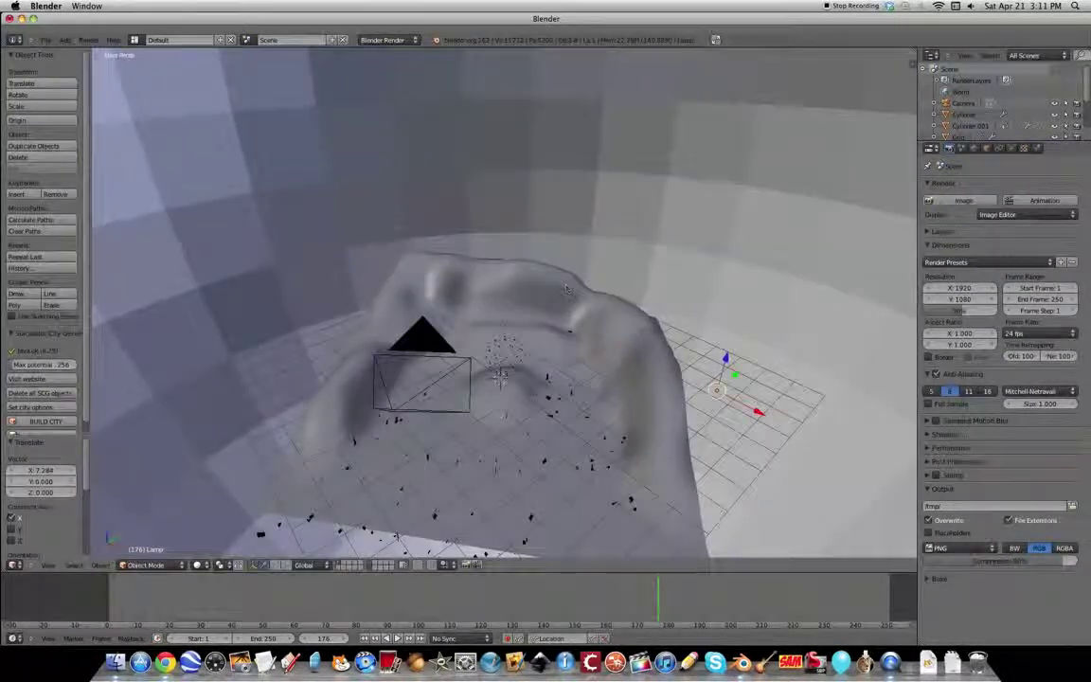
# Select the sky sphere and unwrap its whole mesh in Edit Mode using Sphere Projection
pyautogui.rightClick(618, 222)
pyautogui.scroll(-10, 684, 311)
pyautogui.scroll(9, 680, 313)
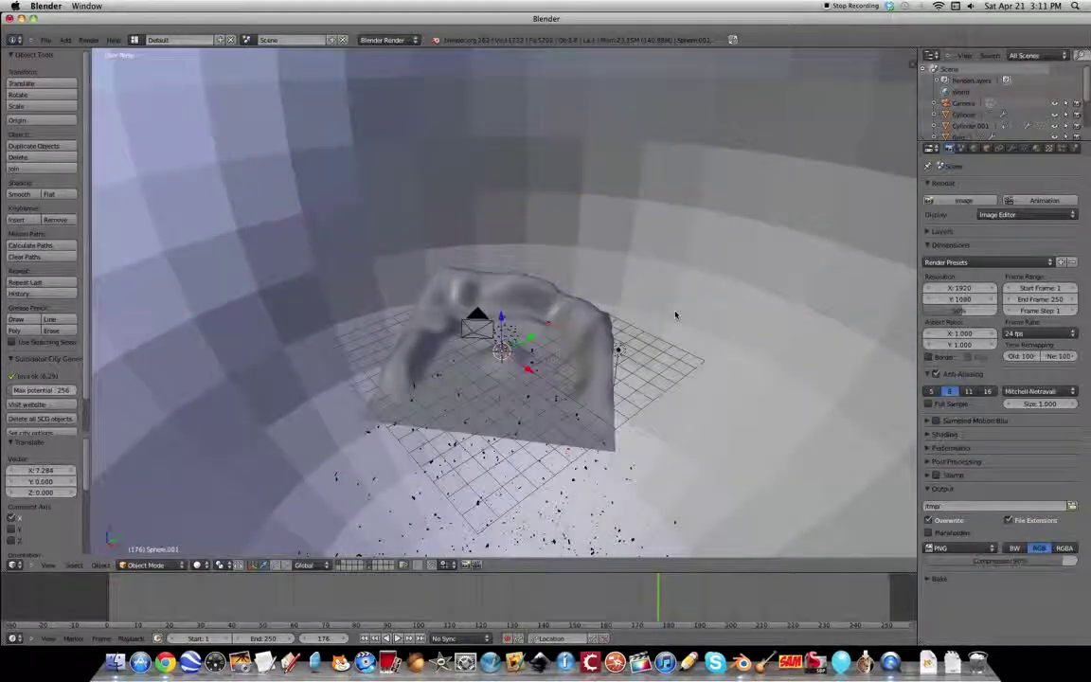
pyautogui.scroll(-4, 690, 296)
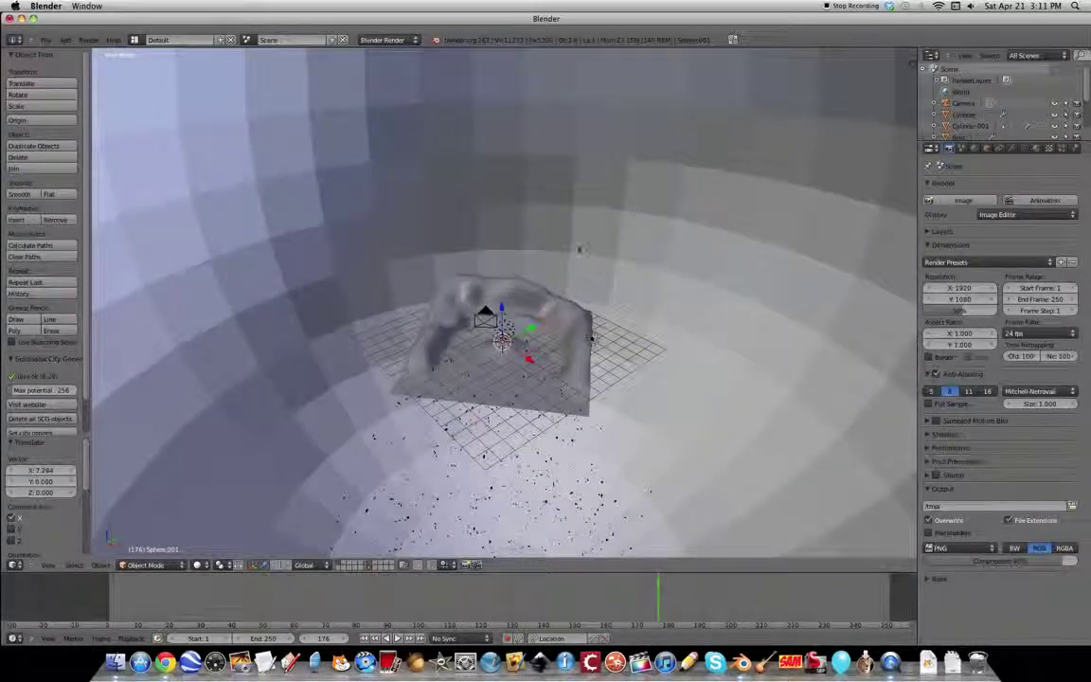
pyautogui.press('Tab')
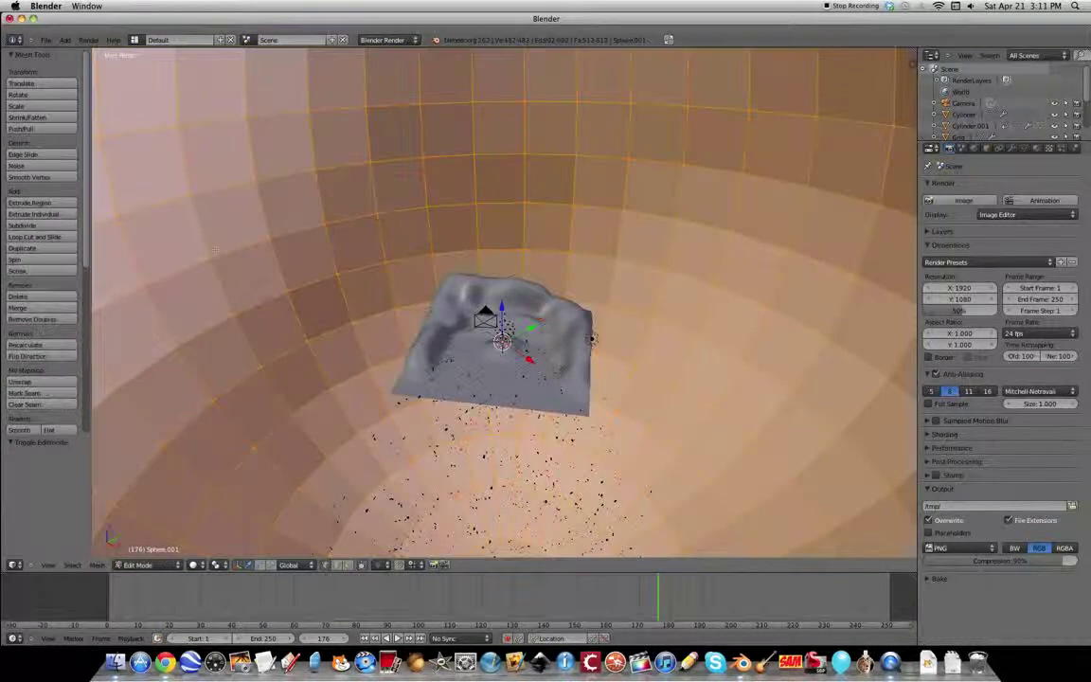
pyautogui.click(24, 382)
pyautogui.click(44, 451)
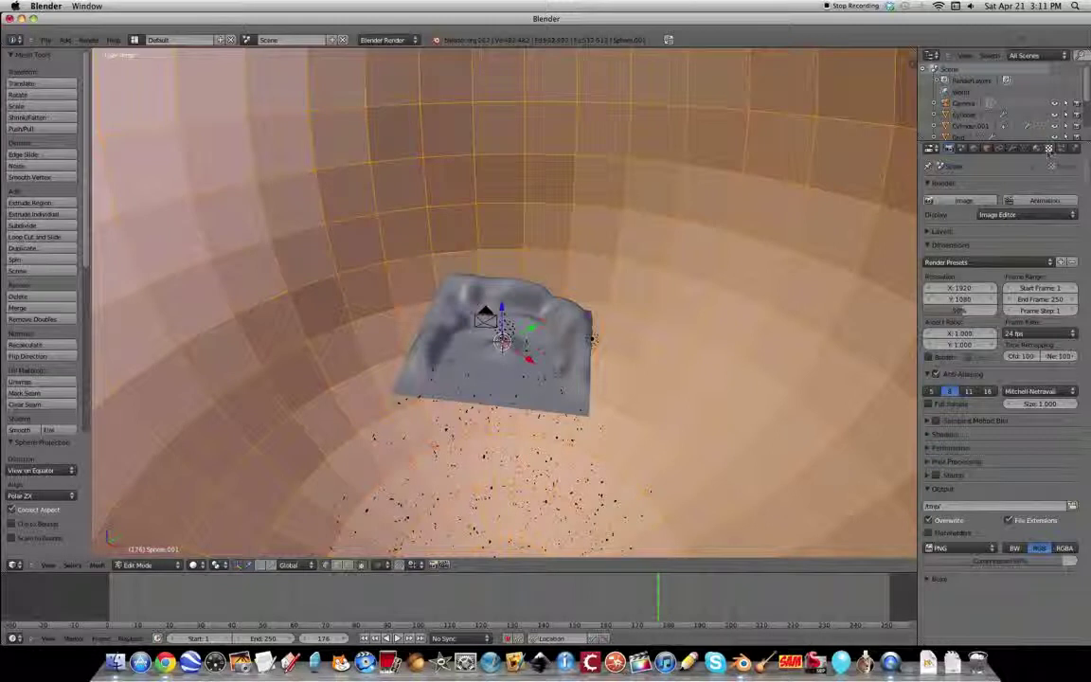
# Set the sky texture's mapping coordinates to UV
pyautogui.click(1037, 149)
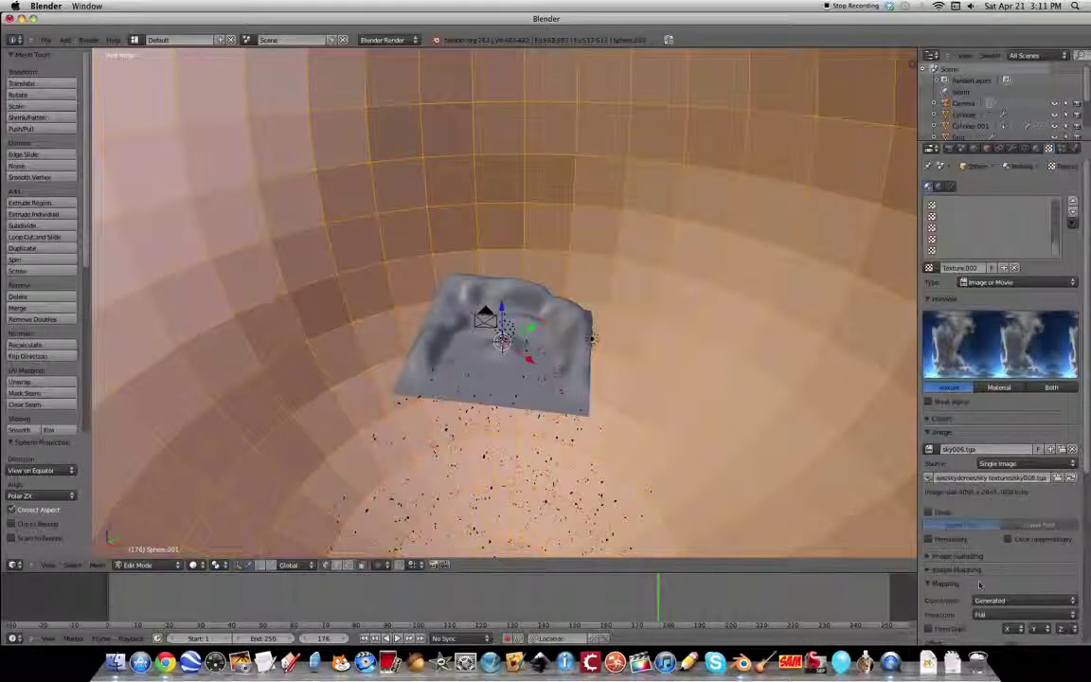
pyautogui.scroll(-5, 1001, 379)
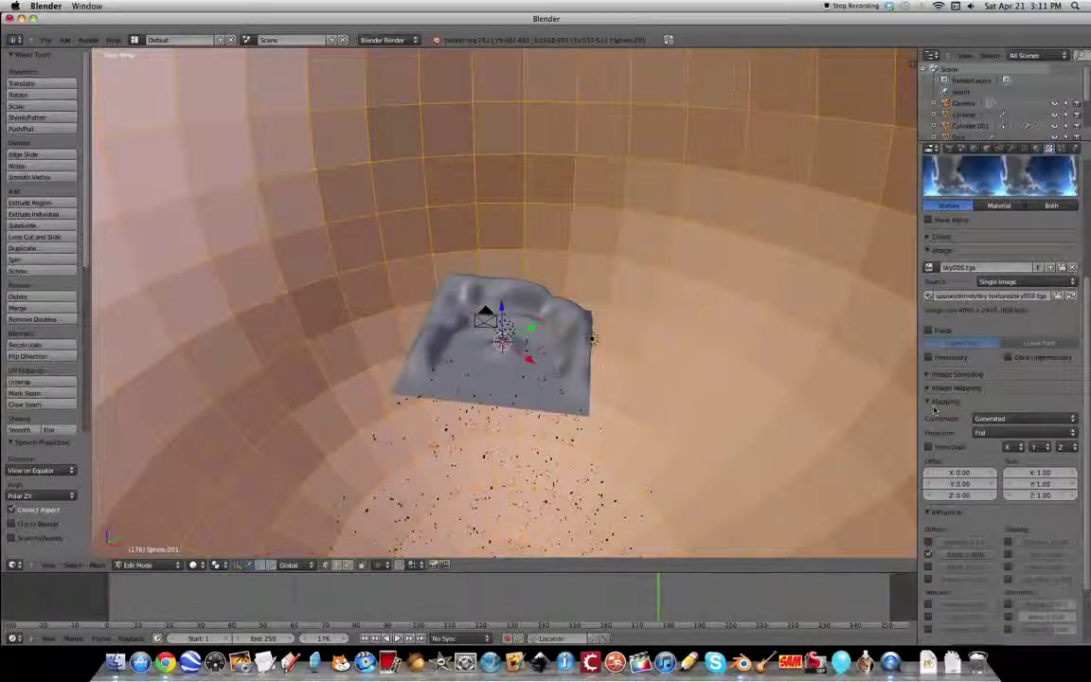
pyautogui.click(1026, 418)
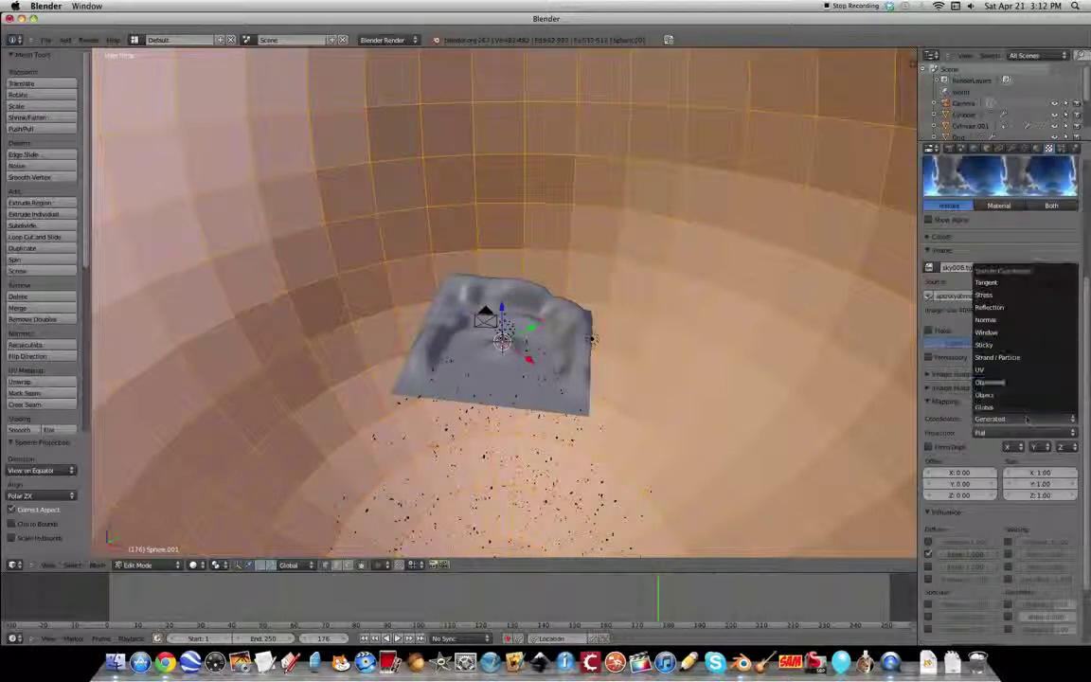
pyautogui.click(1013, 370)
# Render the frame to check the UV-mapped sky, then return the sphere to Object Mode
pyautogui.click(948, 148)
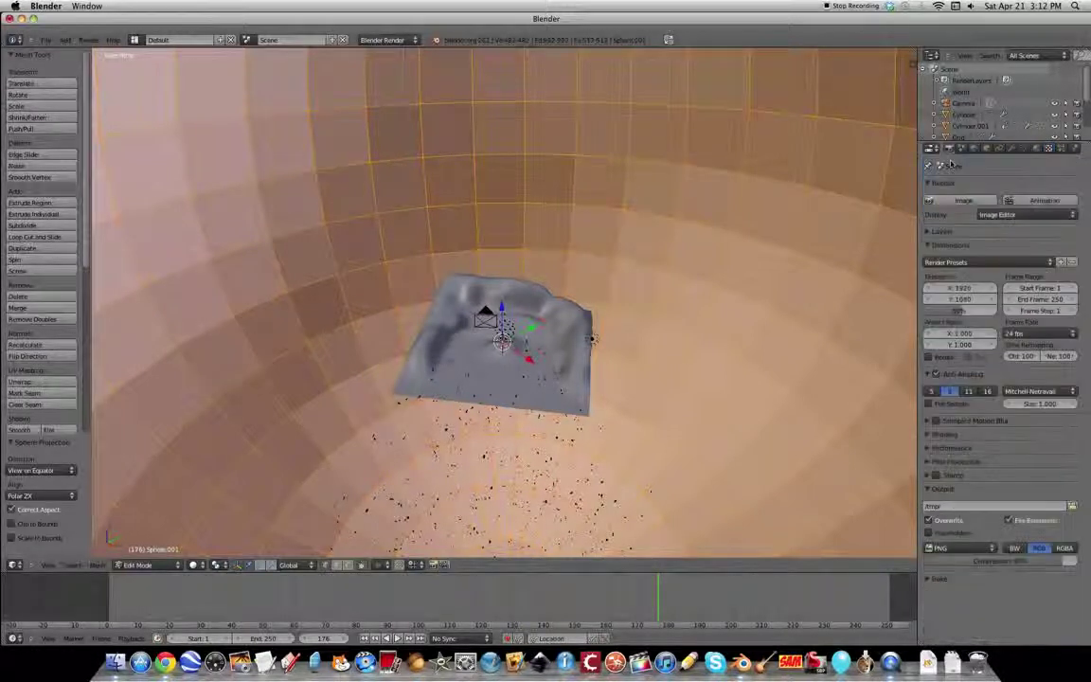
pyautogui.press('F12')
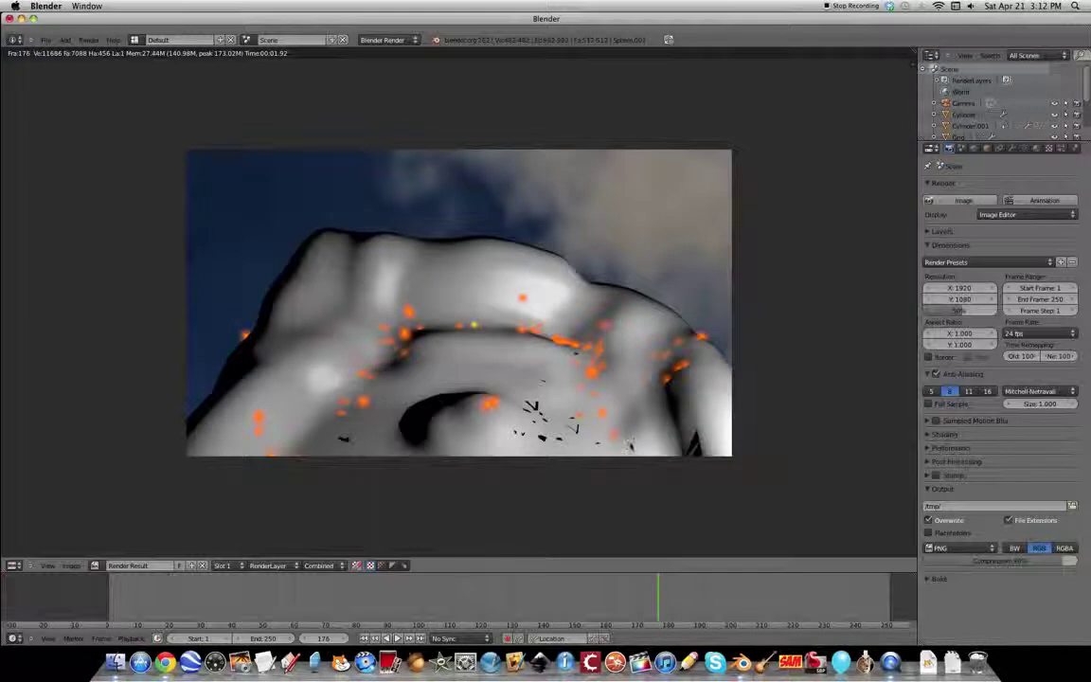
pyautogui.press('Escape')
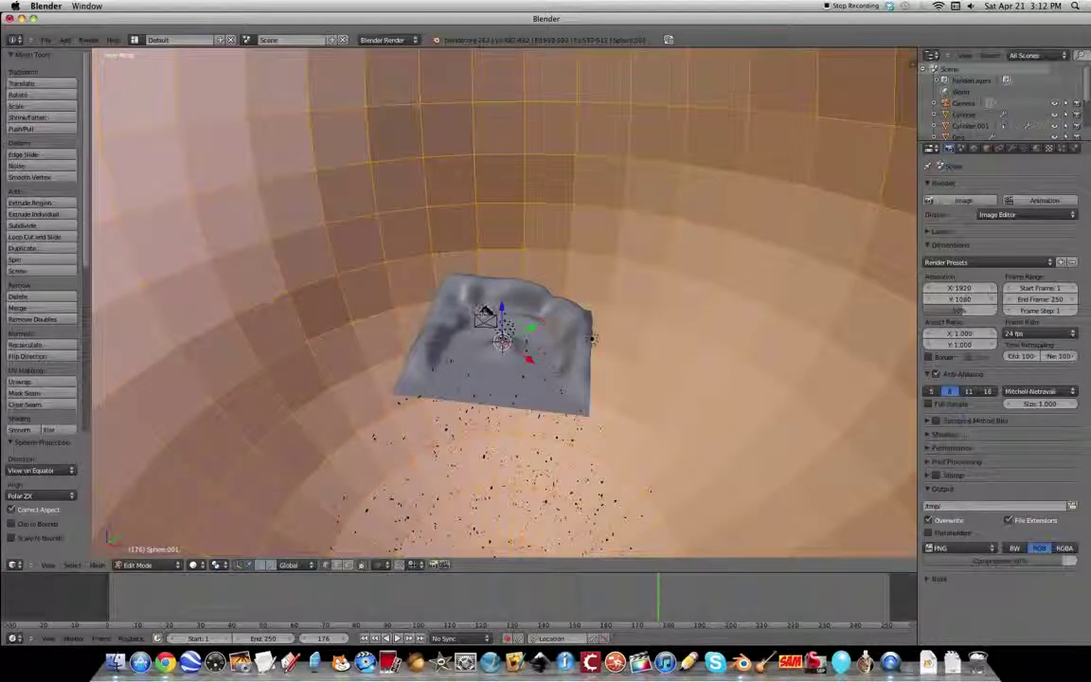
pyautogui.press('Tab')
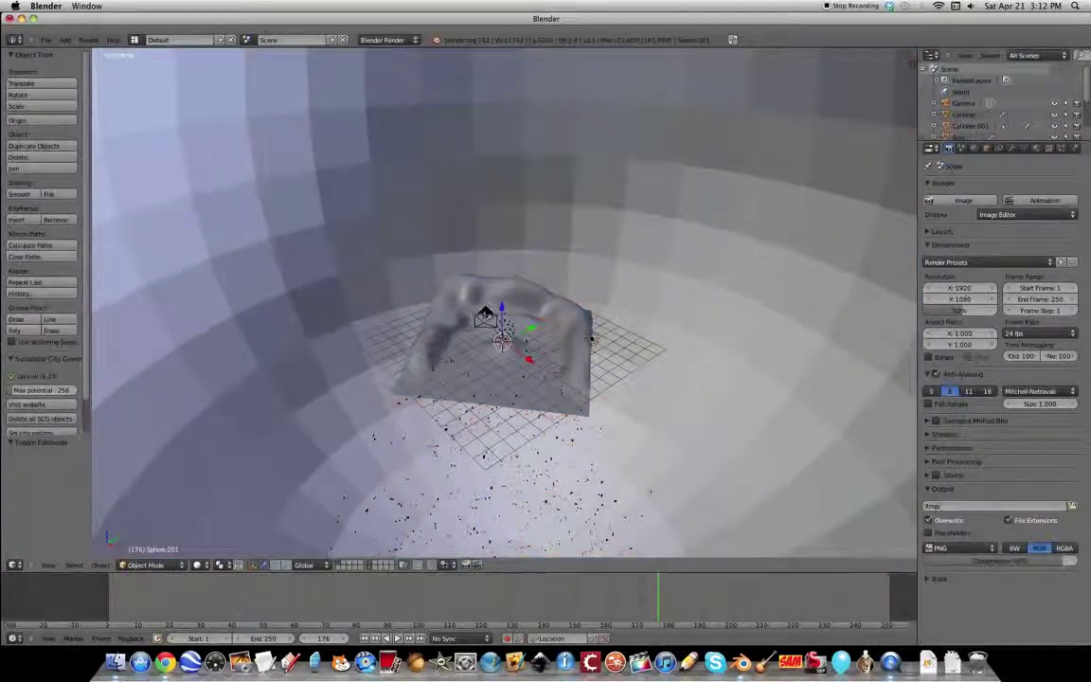
# Look through the camera and move it down about 0.8 units along the Z axis
pyautogui.rightClick(483, 315)
pyautogui.click(47, 565)
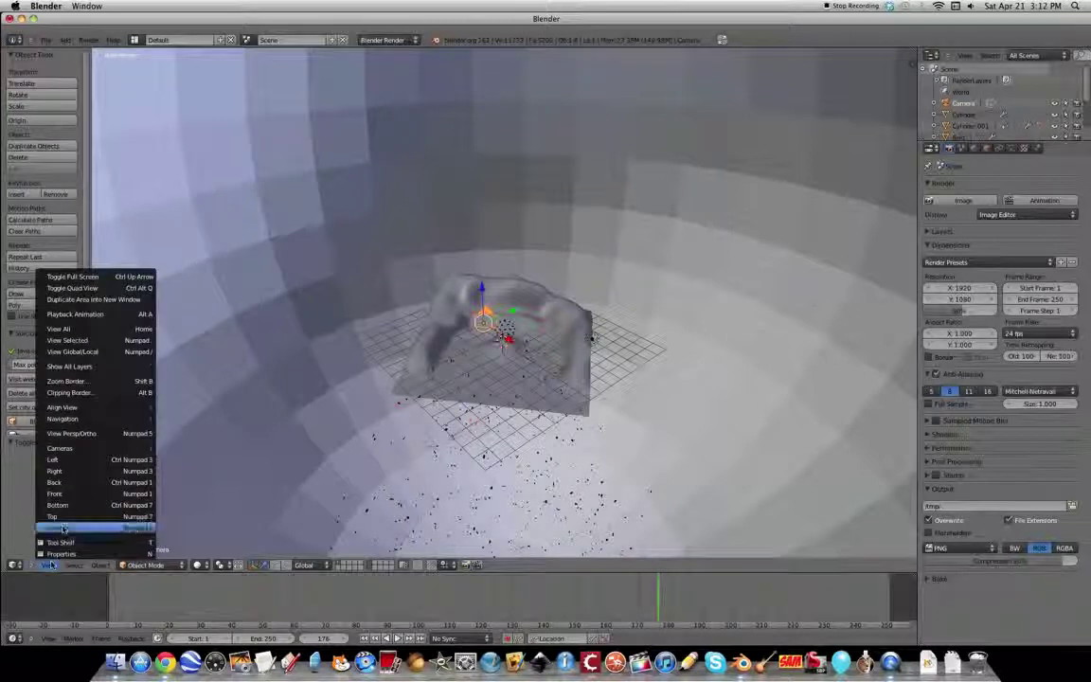
pyautogui.click(63, 531)
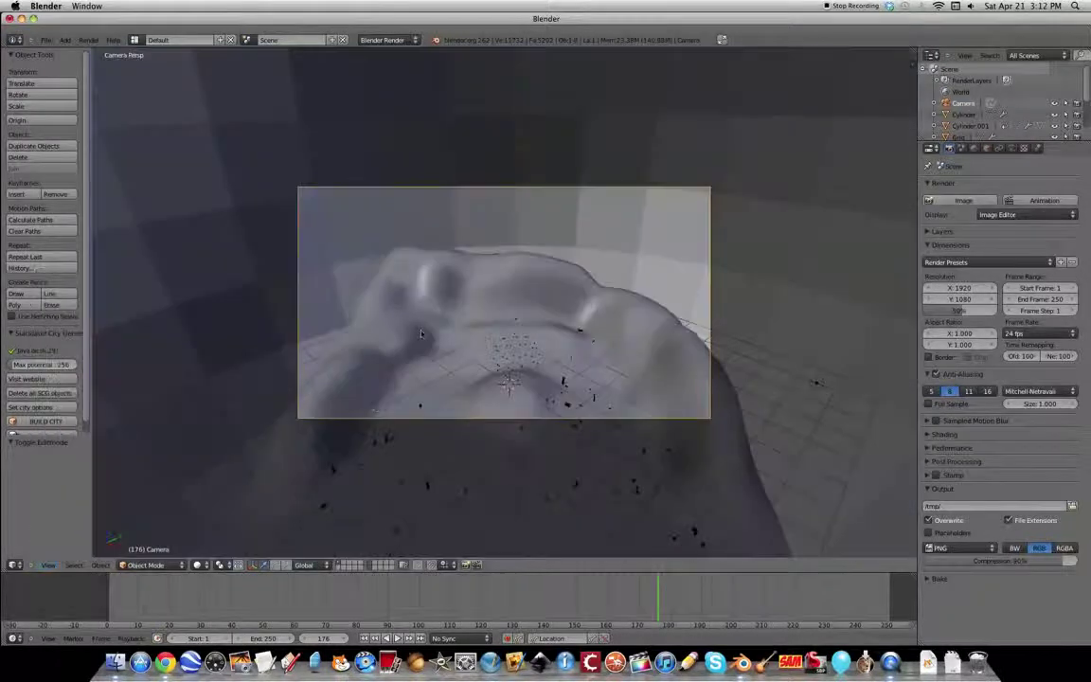
pyautogui.press('g')
pyautogui.press('z')
pyautogui.click(506, 210)
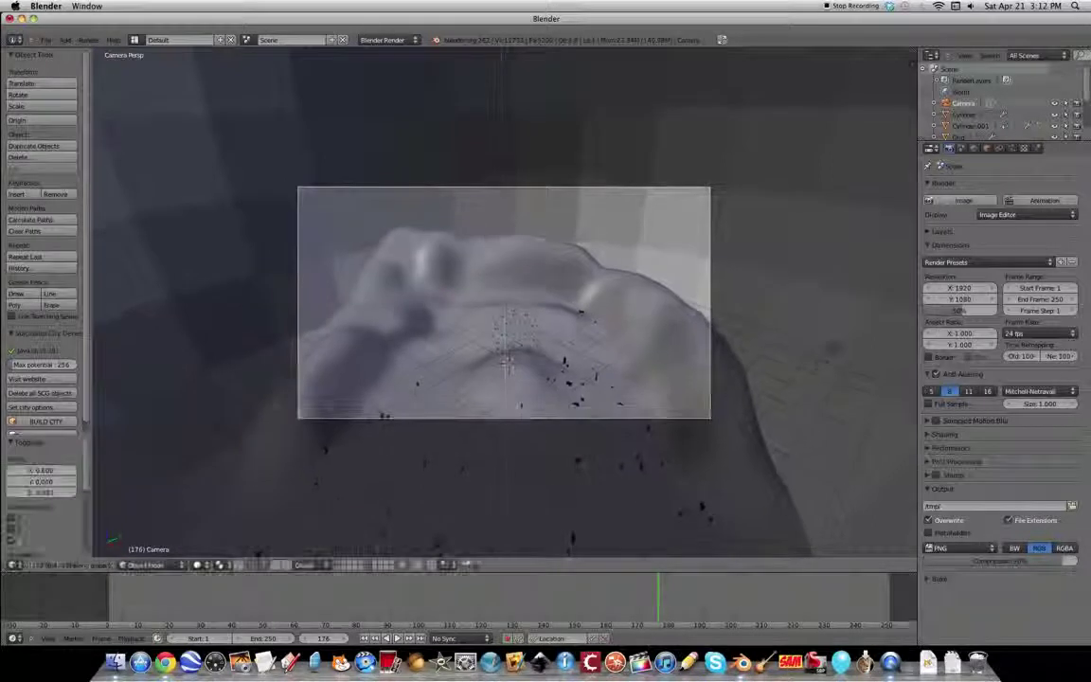
# Scale the terrain grid up by a factor of about 1.675
pyautogui.moveTo(696, 280); pyautogui.dragTo(723, 294, button='middle')
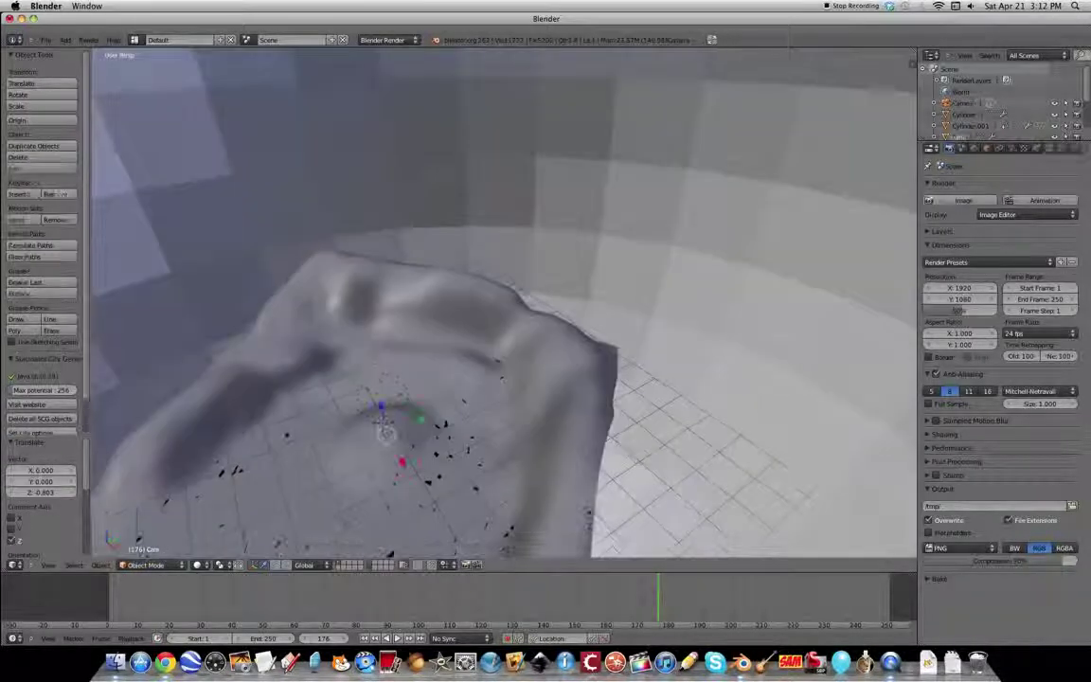
pyautogui.scroll(-6, 580, 378)
pyautogui.scroll(2, 588, 359)
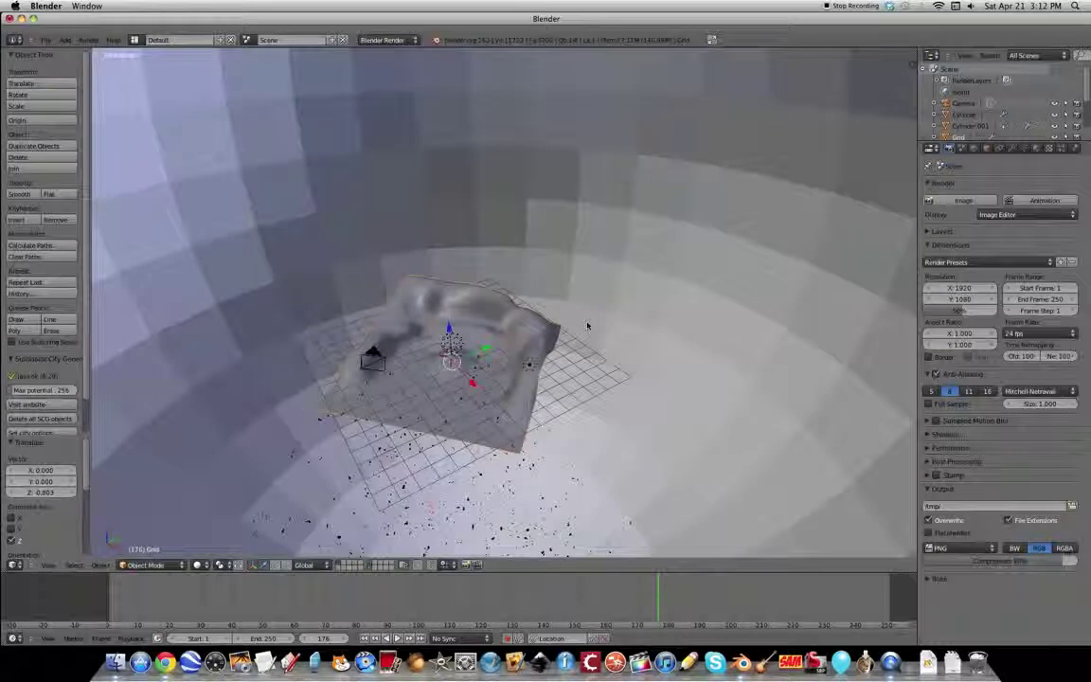
pyautogui.press('s')
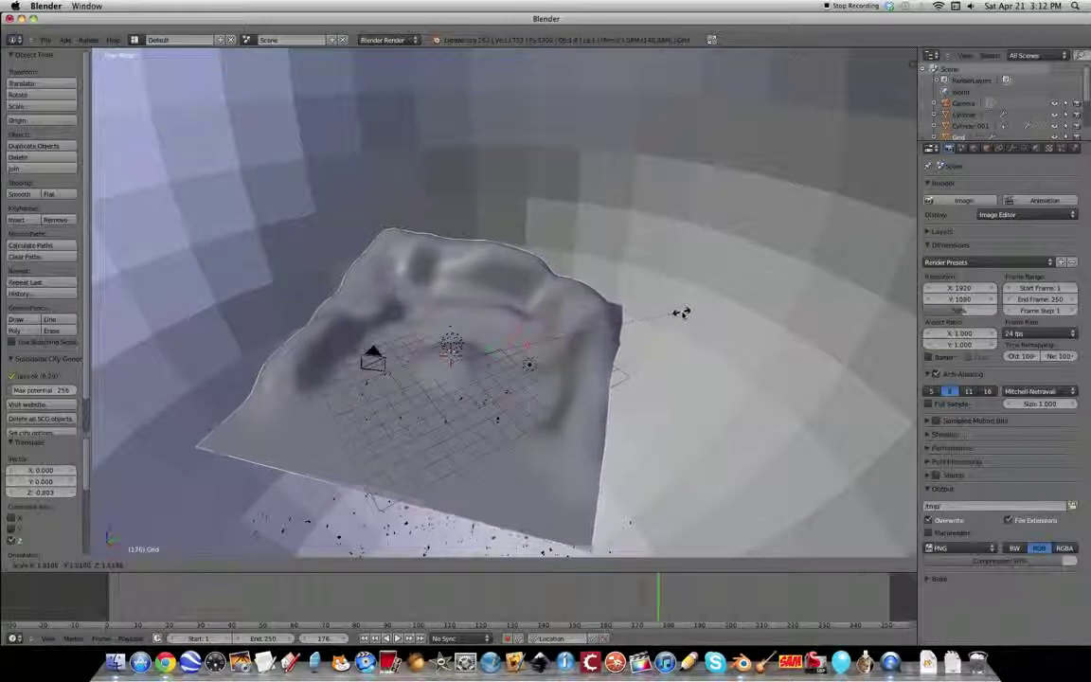
pyautogui.click(684, 310)
# Go to frame 60 and lower the terrain grid along the Z axis beneath the bomb
pyautogui.moveTo(328, 596); pyautogui.dragTo(294, 596)
pyautogui.scroll(2, 507, 460)
pyautogui.moveTo(505, 458); pyautogui.dragTo(501, 247, button='middle')
pyautogui.rightClick(501, 247)
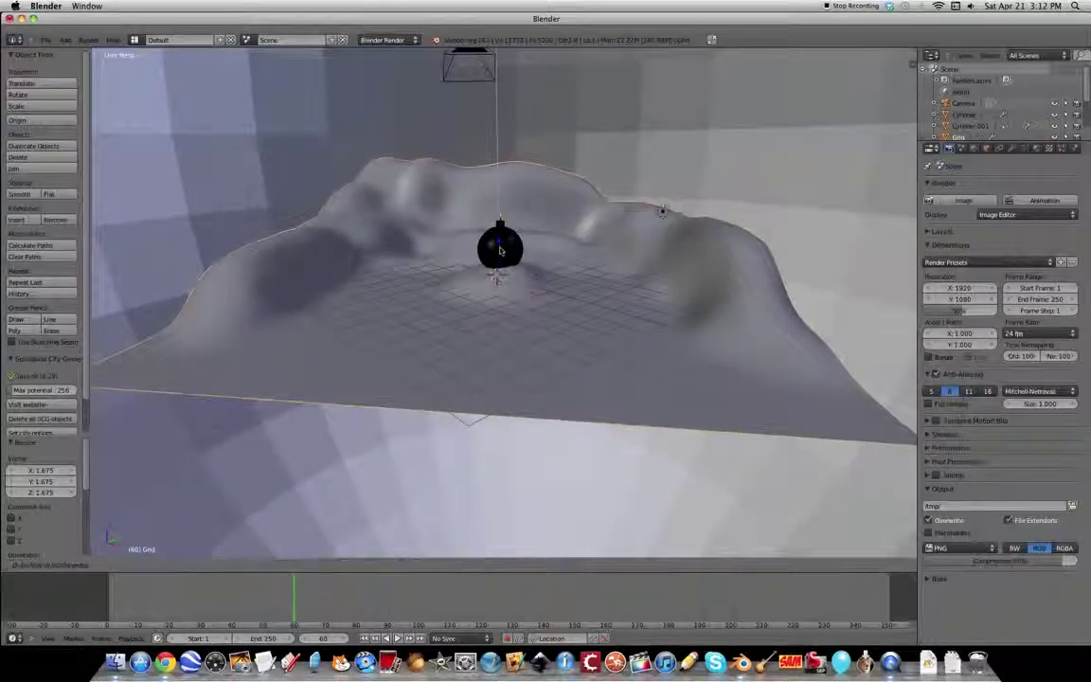
pyautogui.press('g')
pyautogui.press('z')
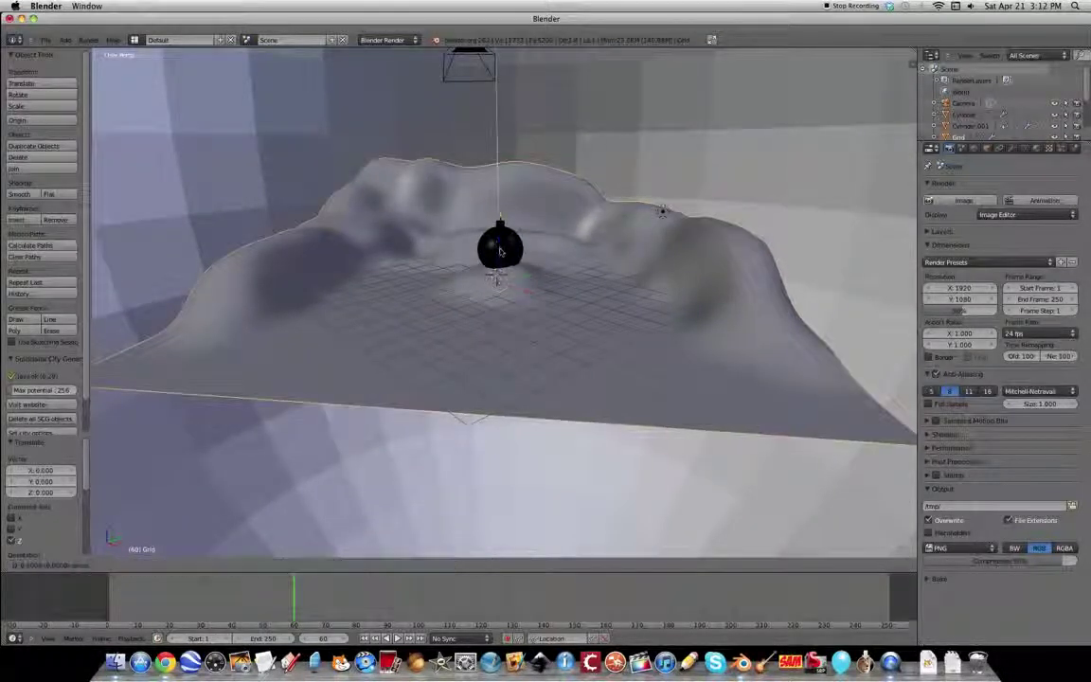
pyautogui.click(500, 246)
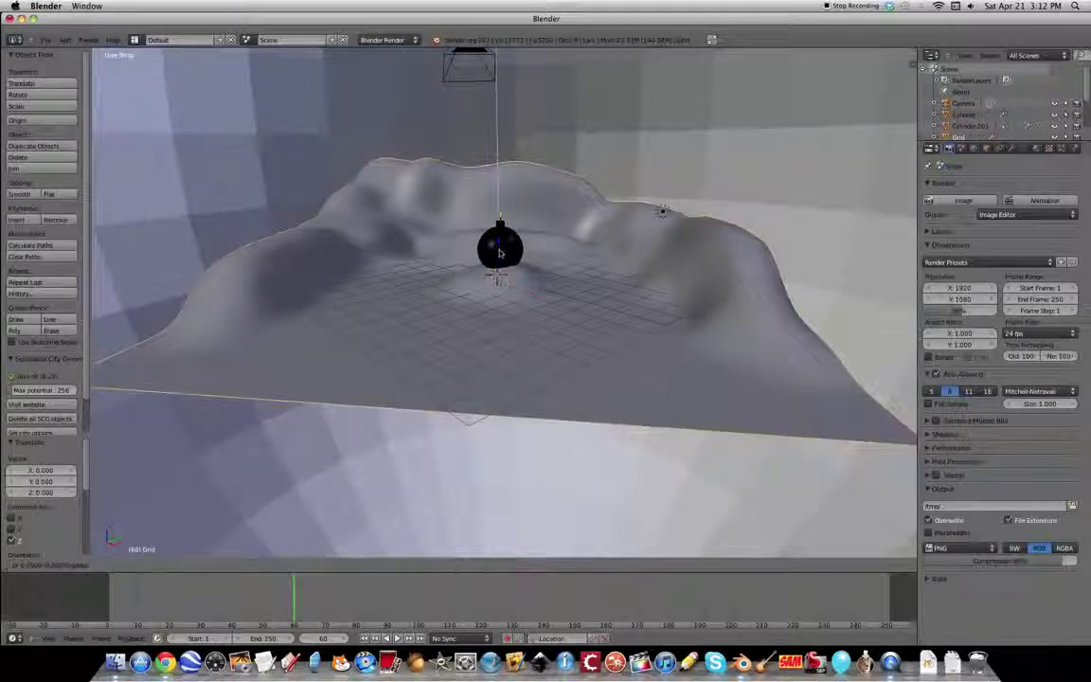
pyautogui.moveTo(502, 251); pyautogui.dragTo(583, 294, button='middle')
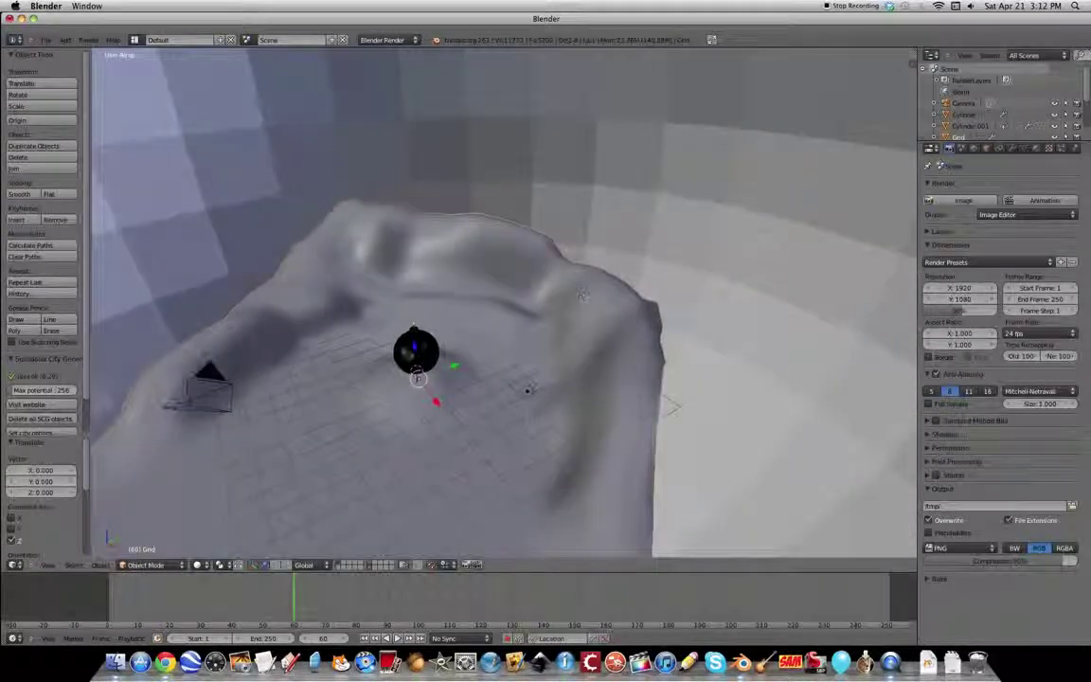
pyautogui.write('gz-3')
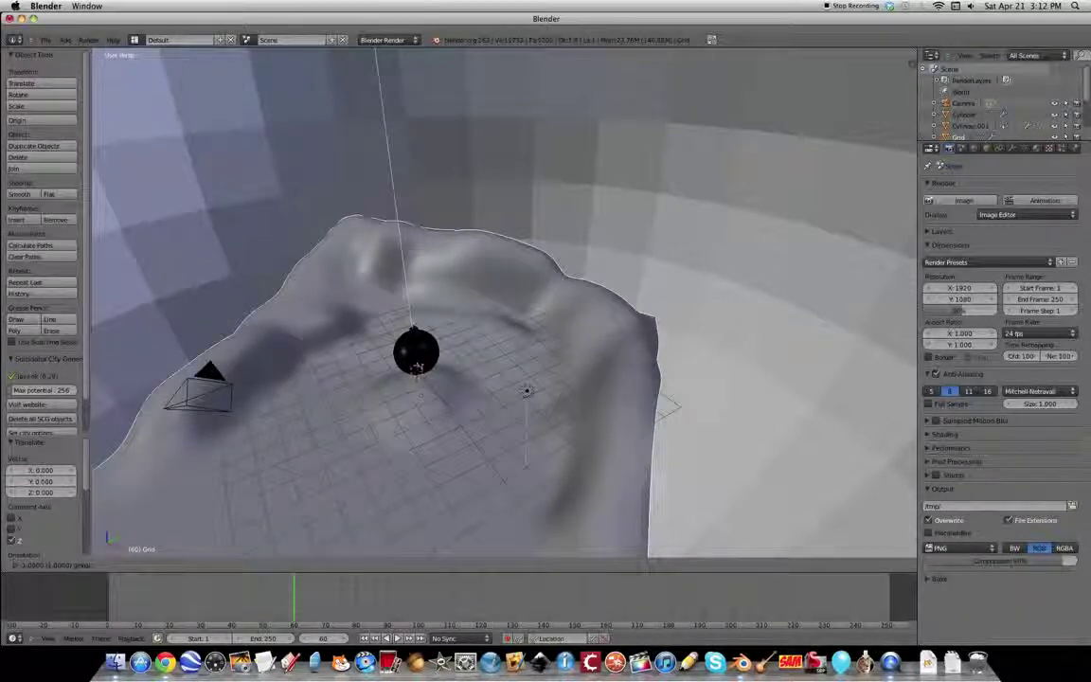
pyautogui.press('Return')
# Fine-tune the terrain grid's height along the Z axis, finishing with a 1-unit raise so it sits just under the bomb
pyautogui.moveTo(417, 365); pyautogui.dragTo(698, 186, button='middle')
pyautogui.keyDown('ctrl'); pyautogui.moveTo(525, 250); pyautogui.dragTo(526, 240); pyautogui.keyUp('ctrl')
pyautogui.moveTo(527, 240); pyautogui.dragTo(449, 298, button='middle')
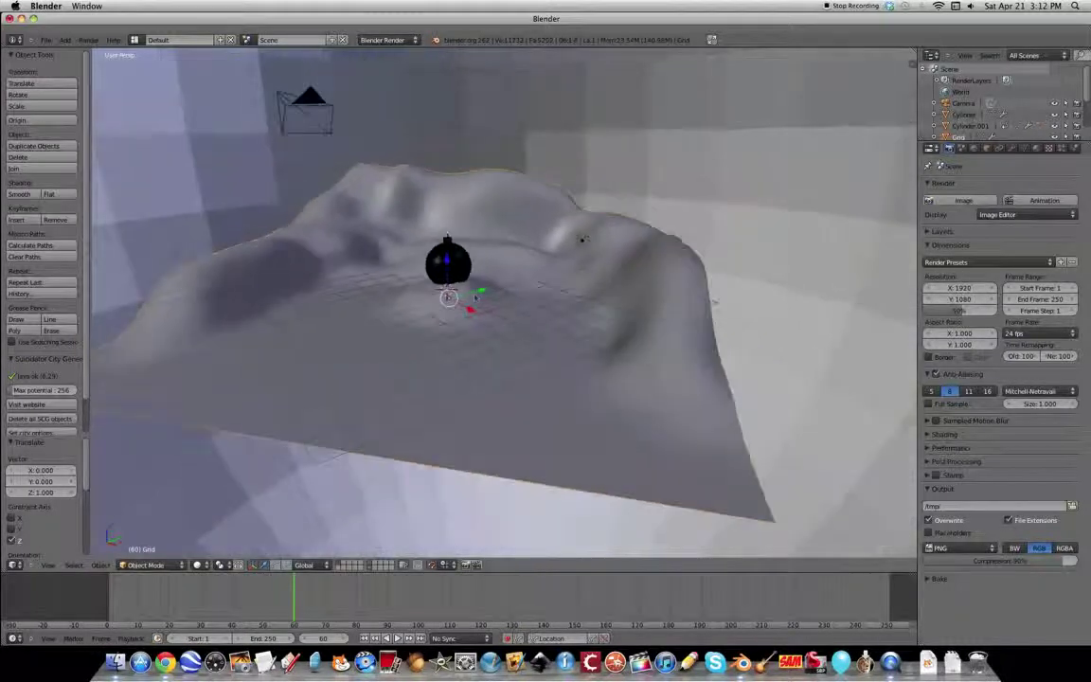
pyautogui.press('g')
pyautogui.press('z')
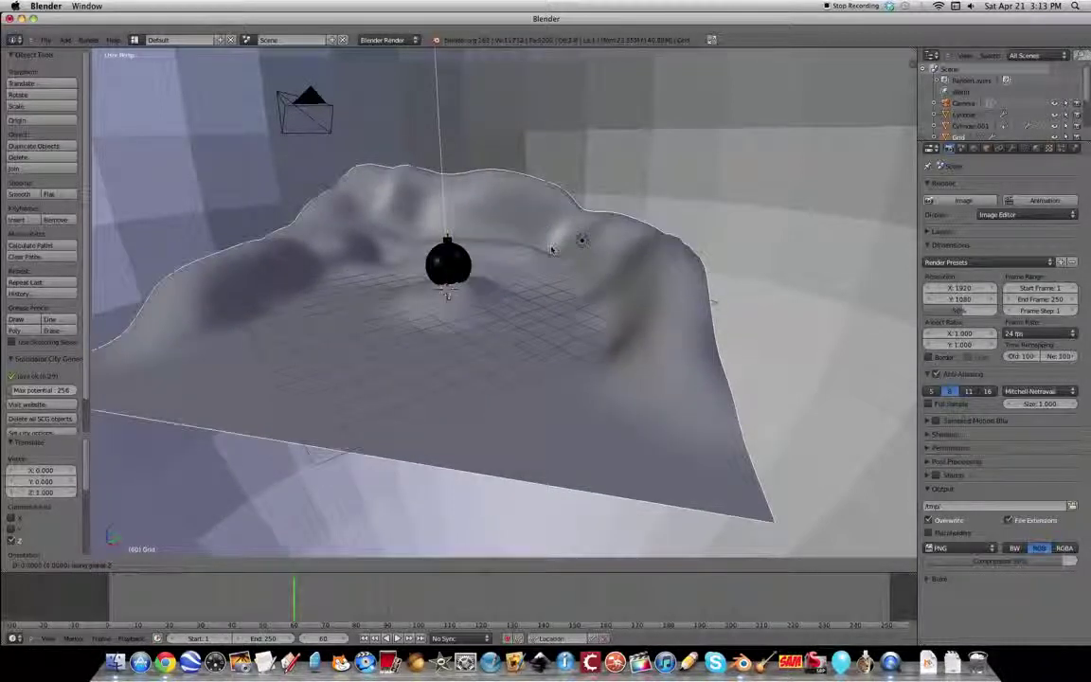
pyautogui.click(553, 251)
pyautogui.moveTo(484, 310)
pyautogui.mouseDown()
pyautogui.moveTo(523, 303)
pyautogui.moveTo(488, 313)
pyautogui.mouseUp()
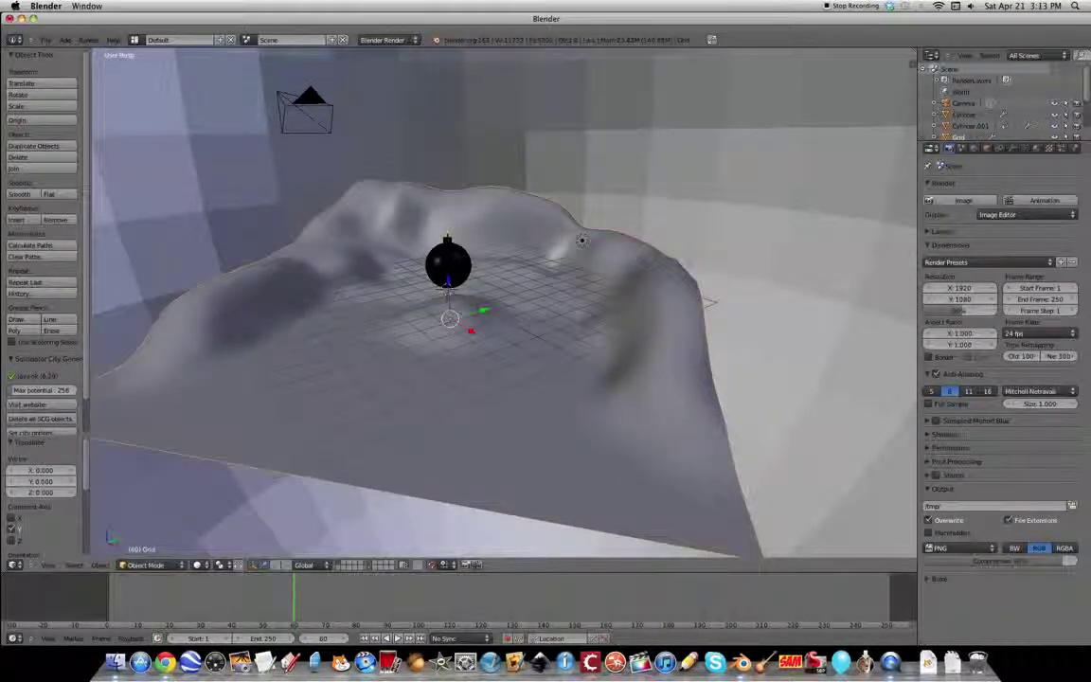
pyautogui.moveTo(449, 281); pyautogui.dragTo(449, 263)
# Select the small cylinder on top of the bomb and try to nudge it upward along the Z axis
pyautogui.rightClick(451, 254)
pyautogui.scroll(7, 457, 251)
pyautogui.keyDown('shift'); pyautogui.moveTo(465, 239); pyautogui.dragTo(547, 394, button='middle'); pyautogui.keyUp('shift')
pyautogui.keyDown('alt'); pyautogui.rightClick(482, 395); pyautogui.keyUp('alt')
pyautogui.click(455, 392)
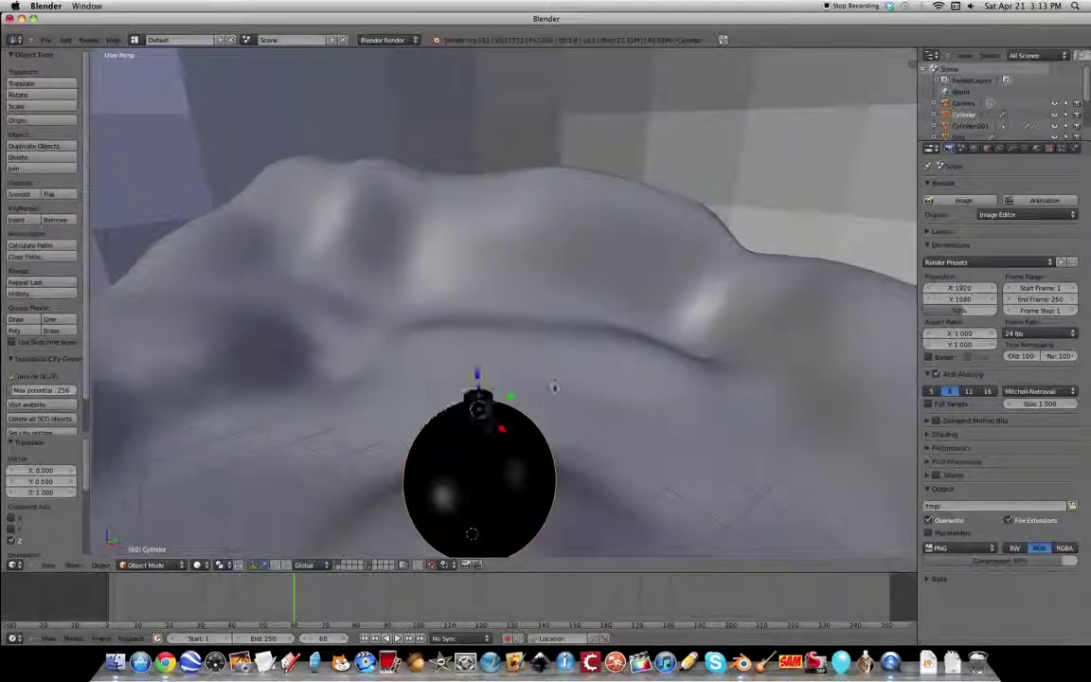
pyautogui.rightClick(480, 396)
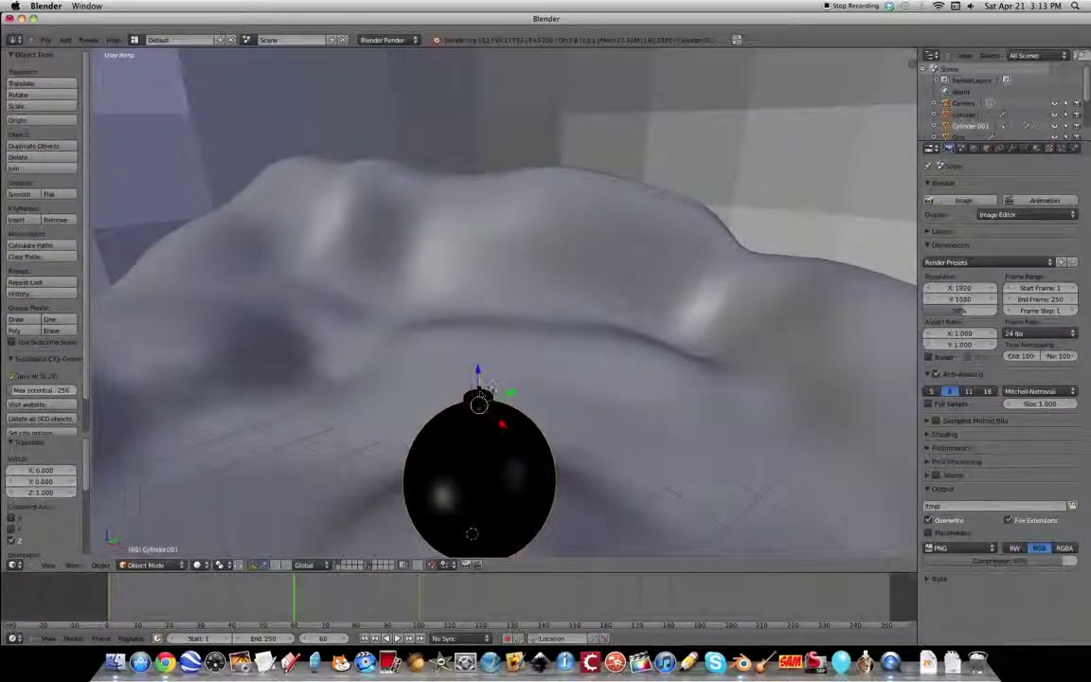
pyautogui.moveTo(478, 371)
pyautogui.mouseDown()
pyautogui.moveTo(479, 320)
pyautogui.moveTo(479, 363)
pyautogui.mouseUp()
# At frame 100, raise the camera 1 unit along the Z axis and check the view with a test render
pyautogui.scroll(-4, 595, 476)
pyautogui.scroll(-3, 595, 477)
pyautogui.moveTo(595, 477)
pyautogui.mouseDown(button='middle')
pyautogui.moveTo(580, 462)
pyautogui.moveTo(580, 477)
pyautogui.mouseUp(button='middle')
pyautogui.hotkey('shift', 'Left')
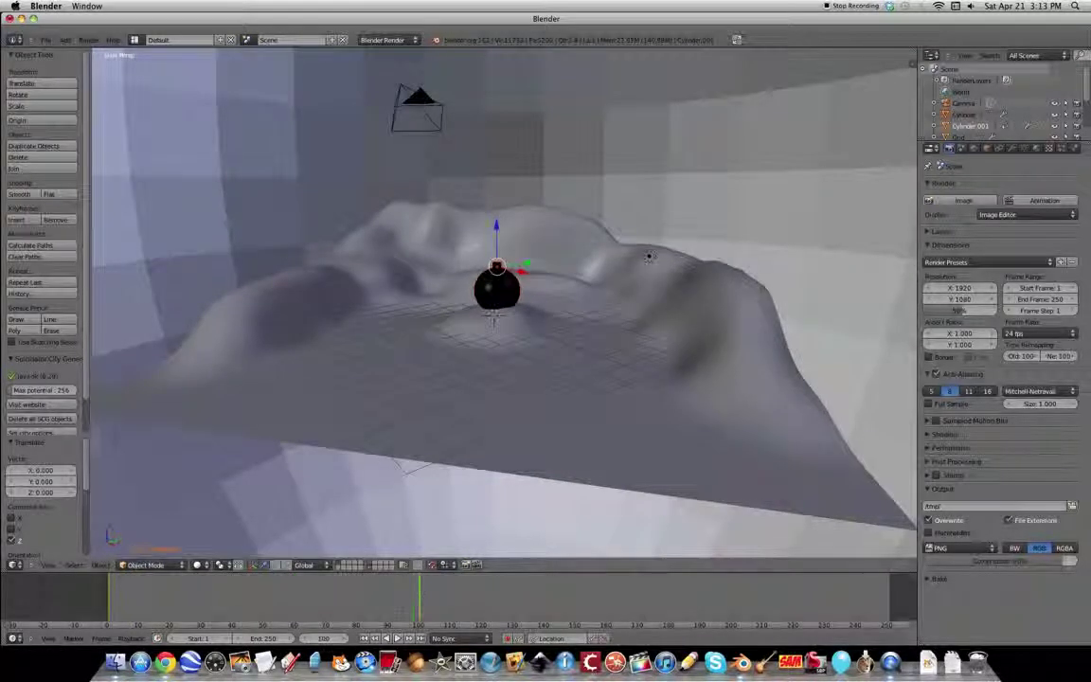
pyautogui.rightClick(444, 116)
pyautogui.moveTo(447, 117); pyautogui.dragTo(407, 180, button='middle')
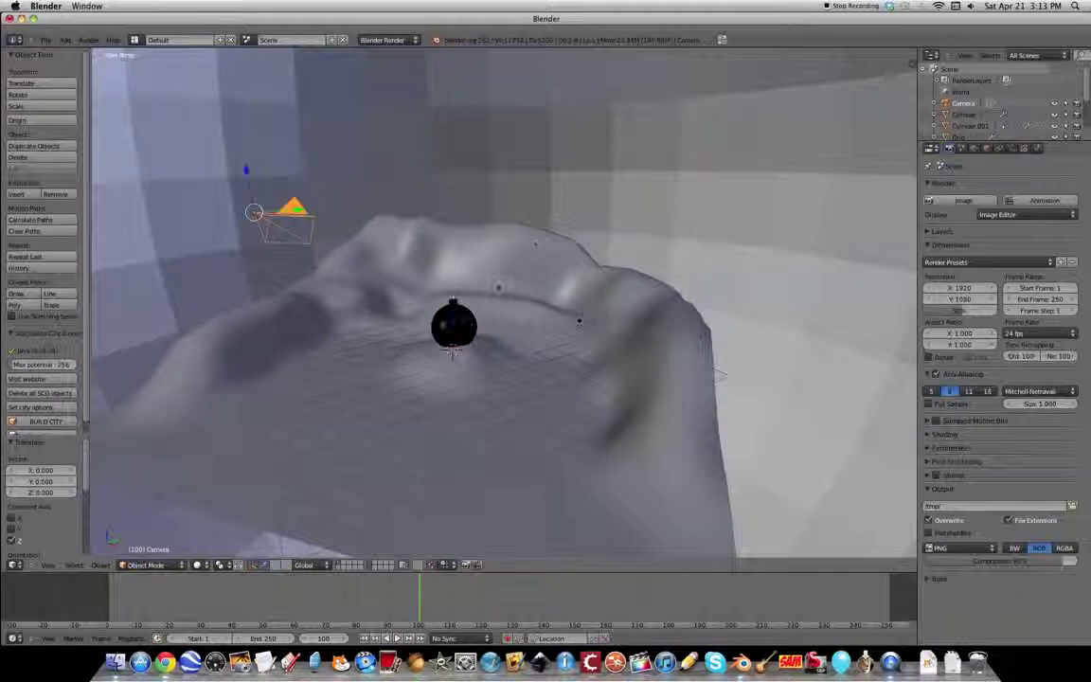
pyautogui.rightClick(453, 324)
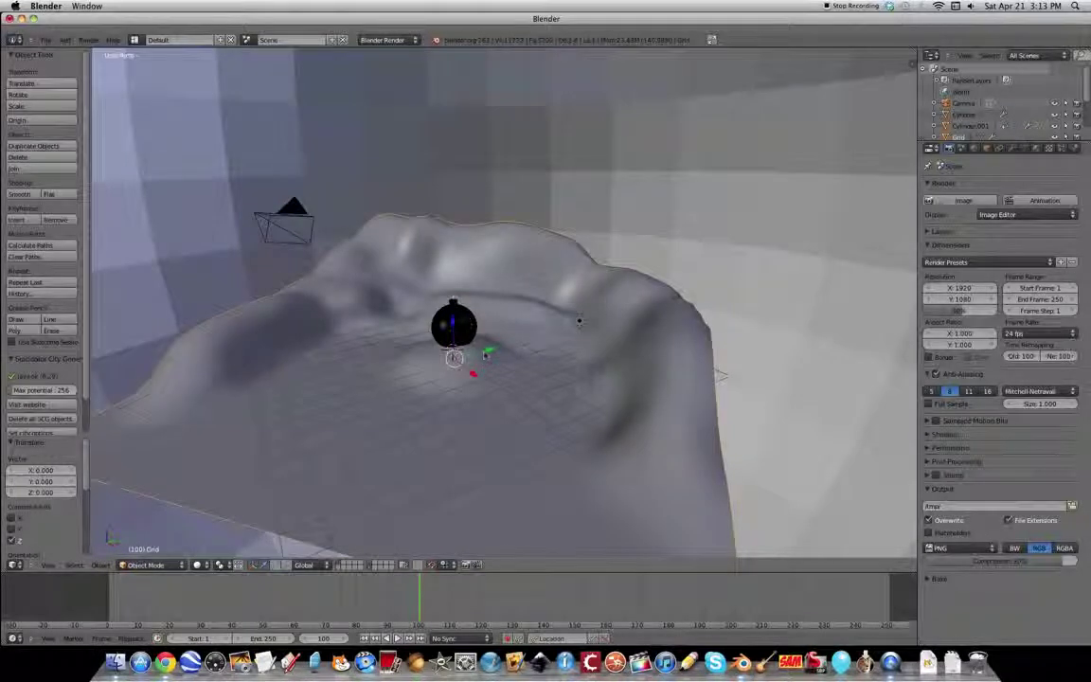
pyautogui.hotkey('ctrl', 'z')
pyautogui.moveTo(246, 171); pyautogui.dragTo(235, 110)
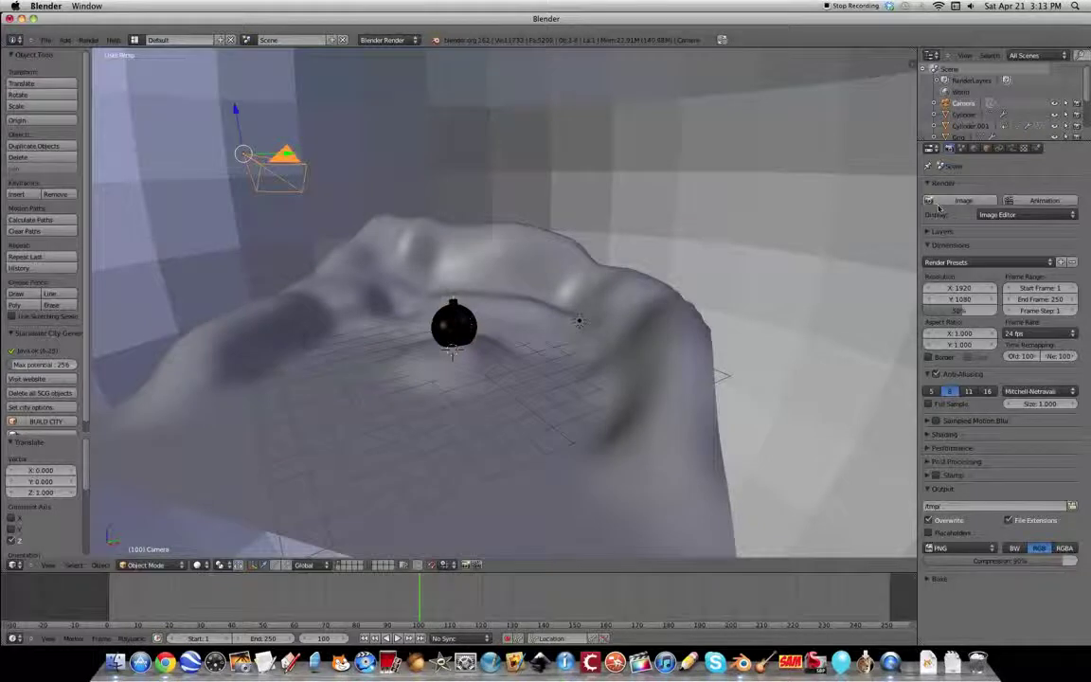
pyautogui.press('F12')
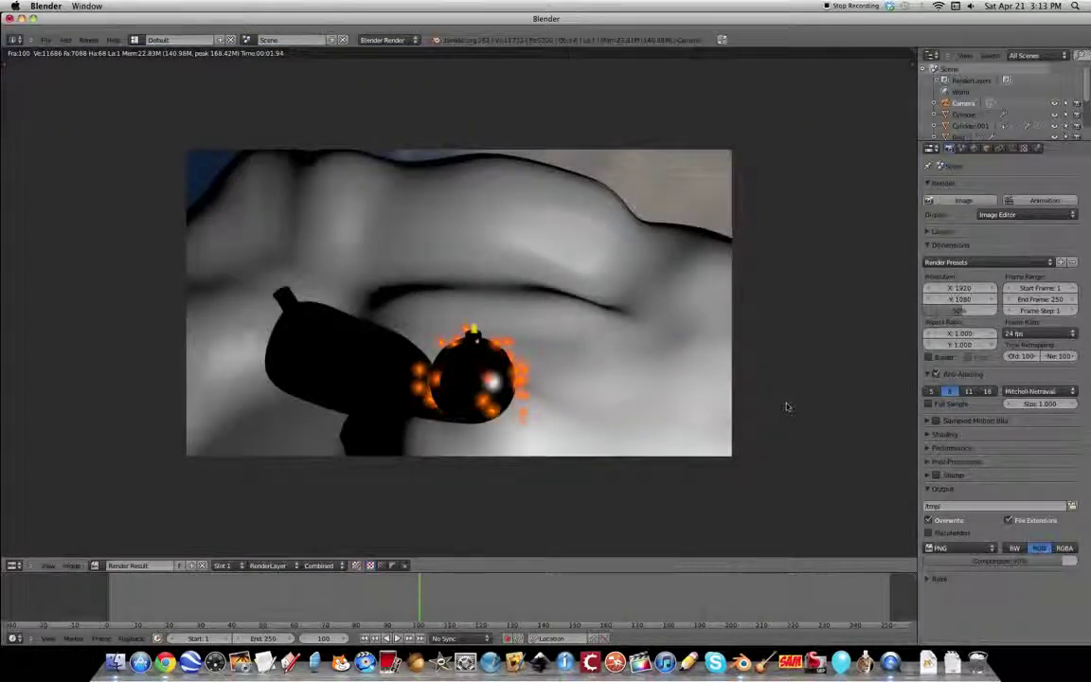
pyautogui.press('Escape')
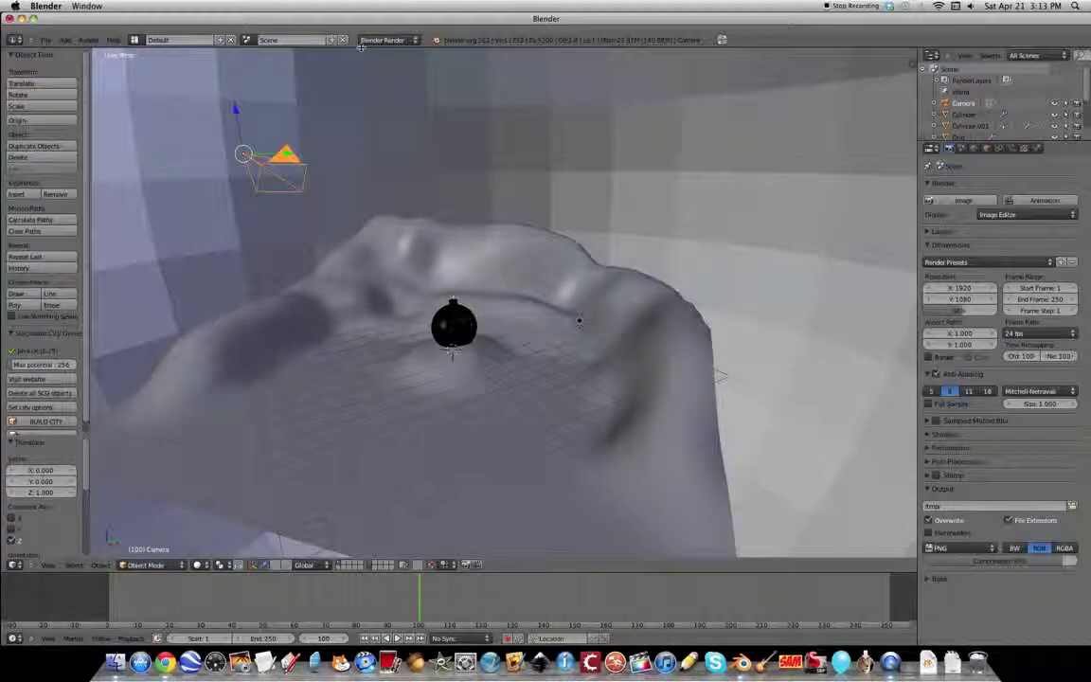
# Rotate the camera 30° about the global X axis and 10° about the global Y axis
pyautogui.press('r')
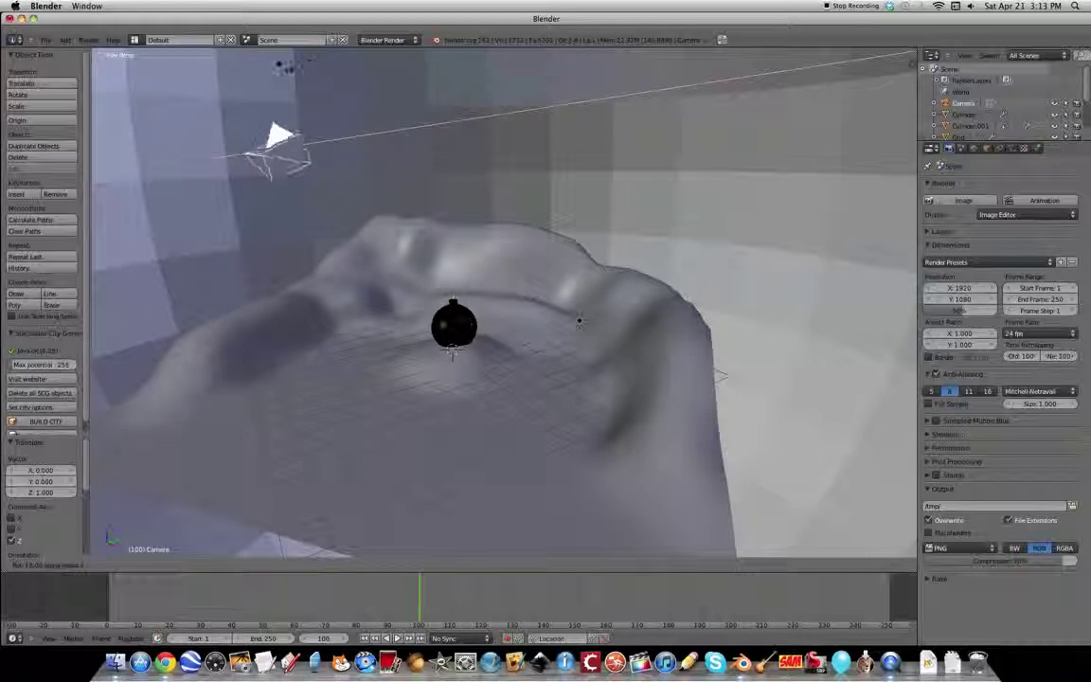
pyautogui.click(286, 67)
pyautogui.moveTo(261, 66); pyautogui.dragTo(350, 172, button='middle')
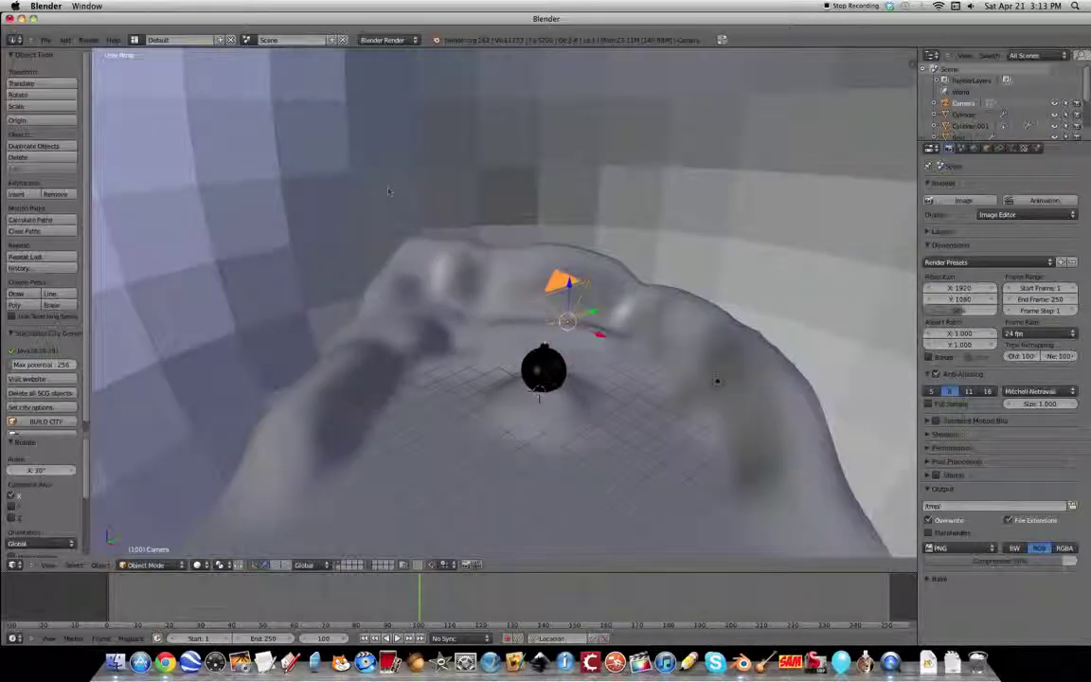
pyautogui.press('r')
pyautogui.press('y')
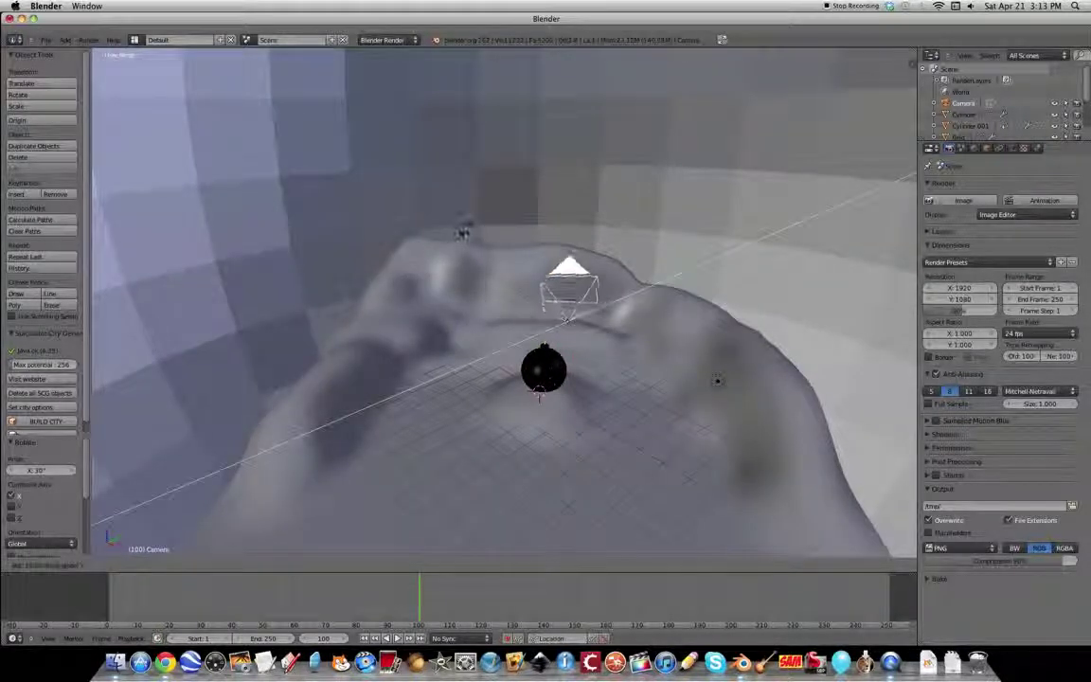
pyautogui.click(448, 249)
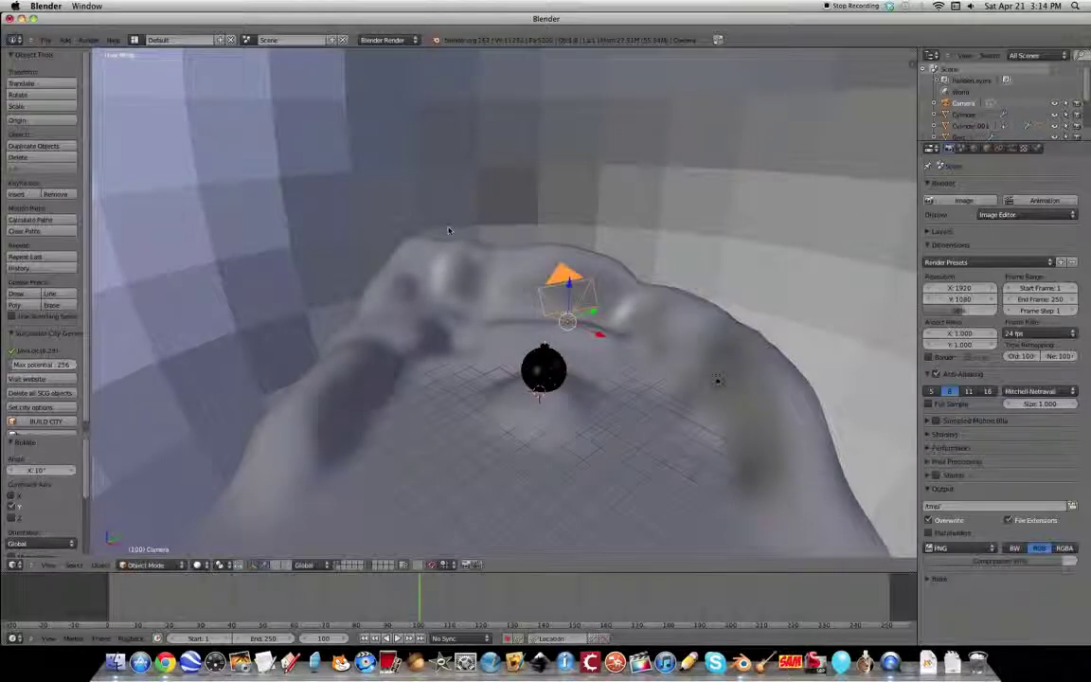
# Fine-tune the camera's tilt with further rotations about the global X axis
pyautogui.press('r')
pyautogui.press('x')
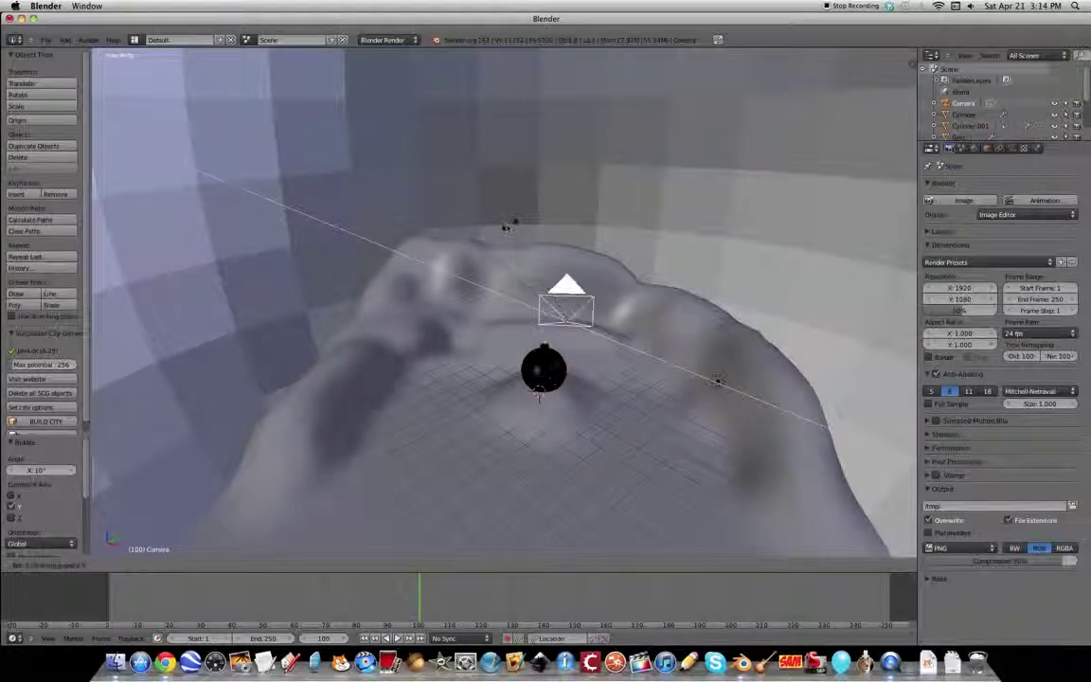
pyautogui.click(458, 245)
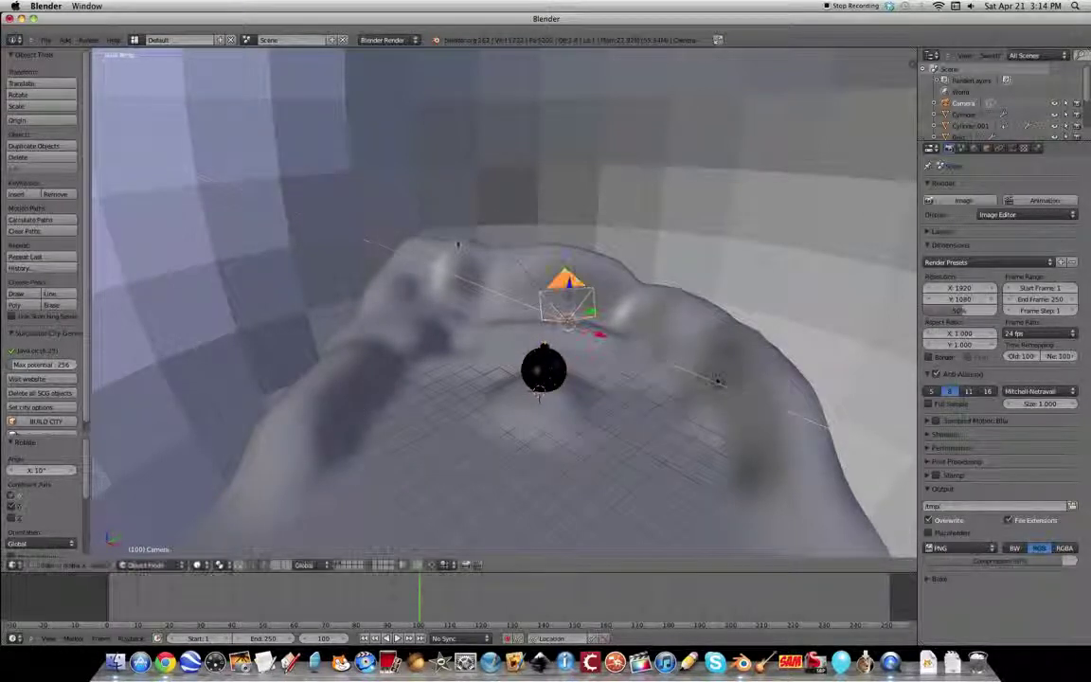
pyautogui.press('r')
pyautogui.press('x')
pyautogui.click(475, 233)
# Lower the camera along the Z axis toward the terrain and test-render its new view
pyautogui.press('g')
pyautogui.press('z')
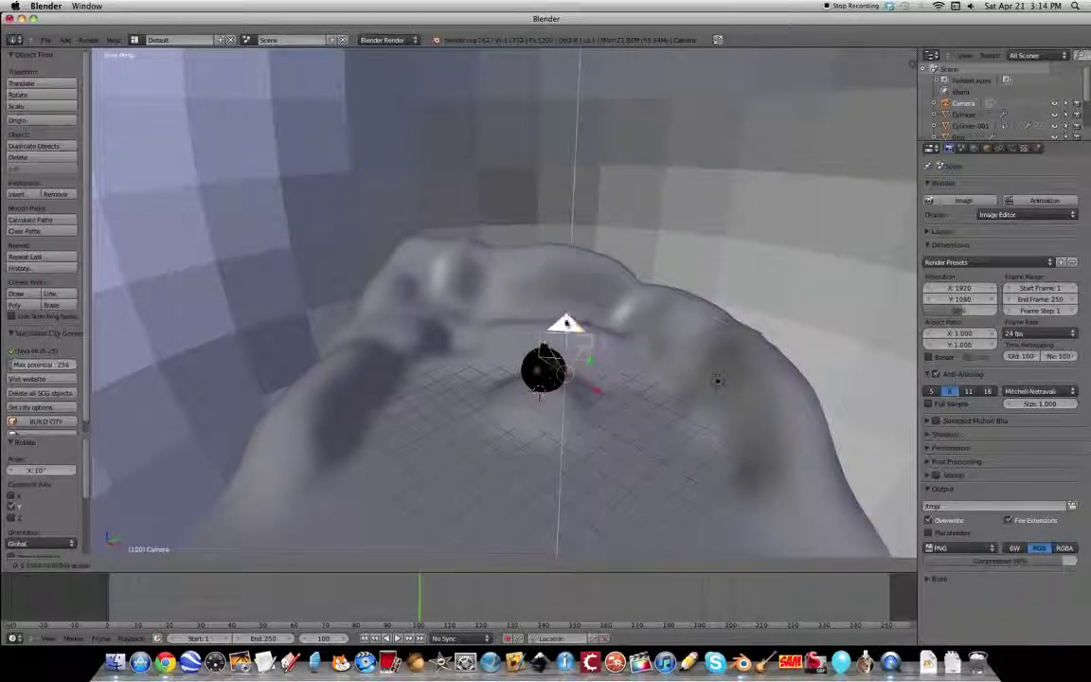
pyautogui.click(692, 305)
pyautogui.moveTo(692, 305); pyautogui.dragTo(449, 366, button='middle')
pyautogui.moveTo(172, 386); pyautogui.dragTo(196, 498)
pyautogui.click(942, 201)
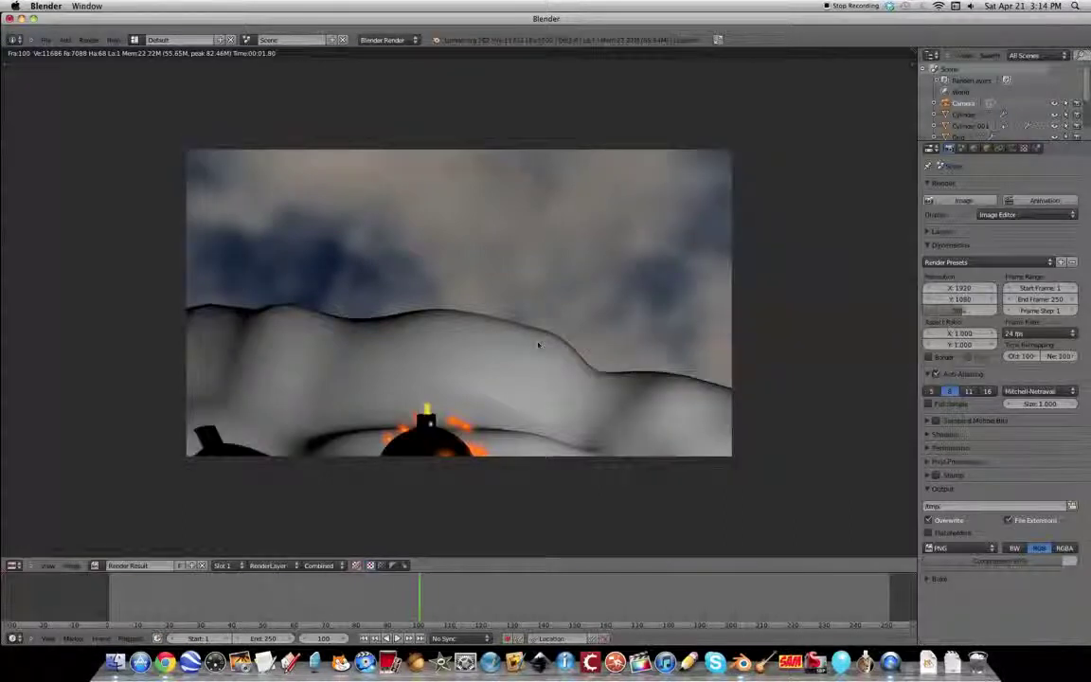
pyautogui.press('Escape')
# Lower the camera further in 1-unit increments, using the camera view to frame the whole bomb, and test-render the frame
pyautogui.moveTo(215, 505); pyautogui.dragTo(227, 537)
pyautogui.click(49, 565)
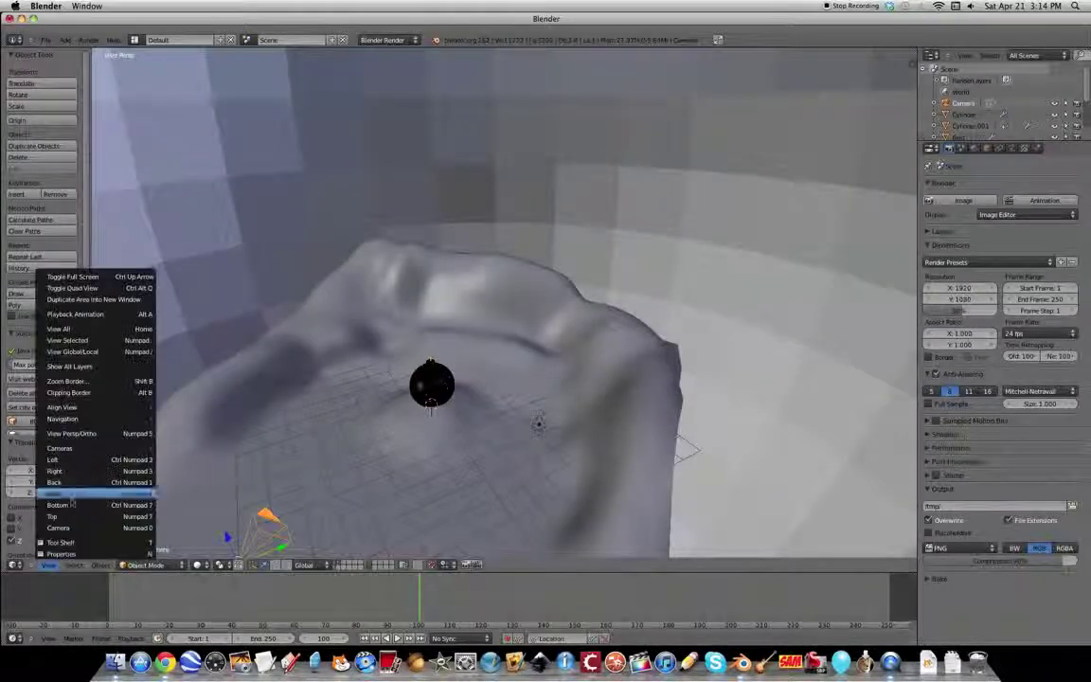
pyautogui.click(74, 528)
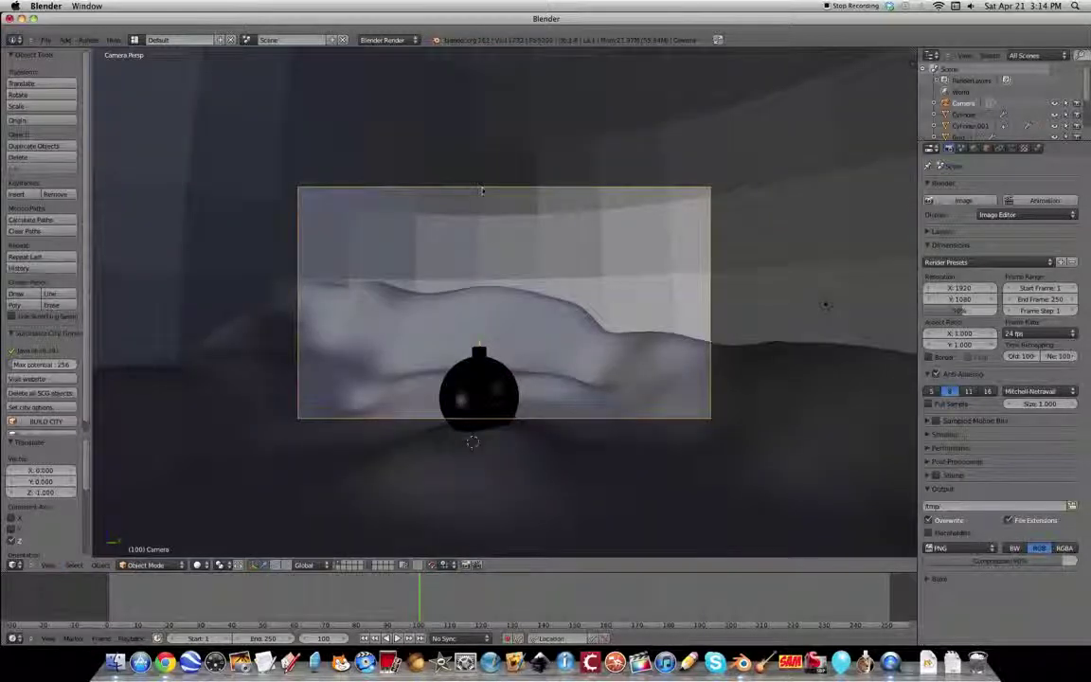
pyautogui.press('g')
pyautogui.press('z')
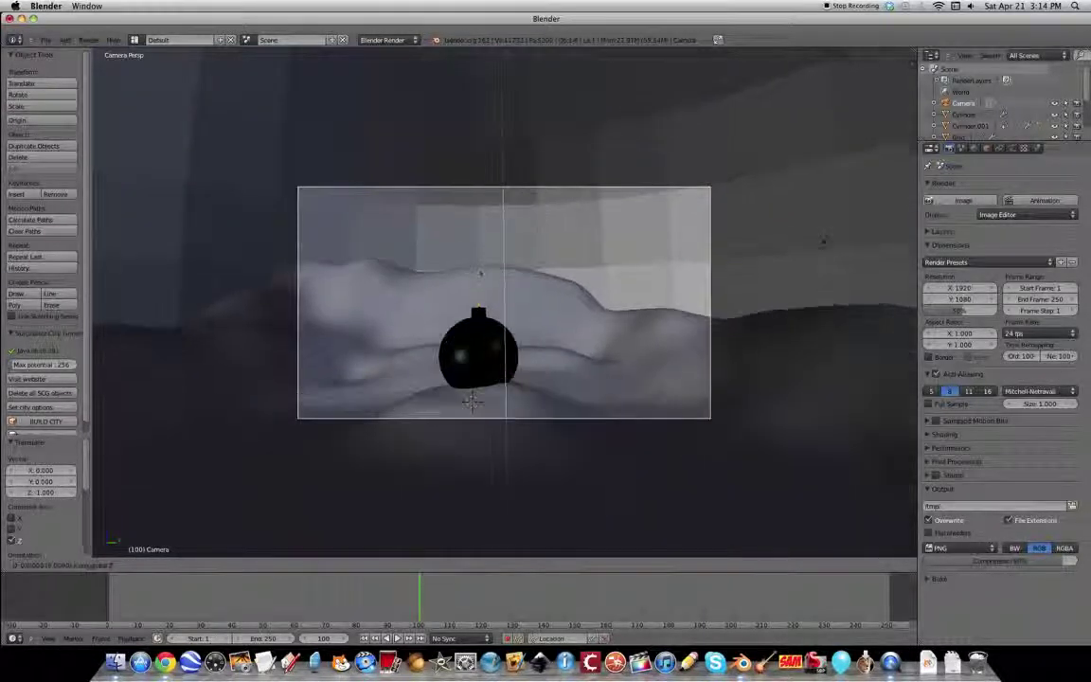
pyautogui.click(480, 273)
pyautogui.click(942, 202)
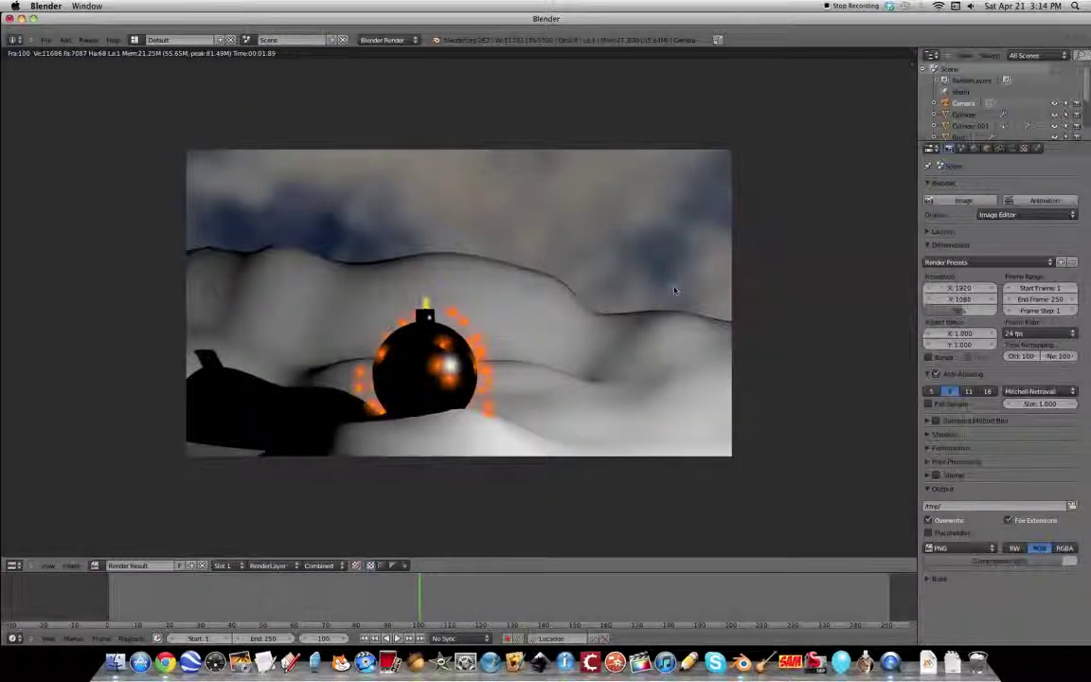
pyautogui.press('Escape')
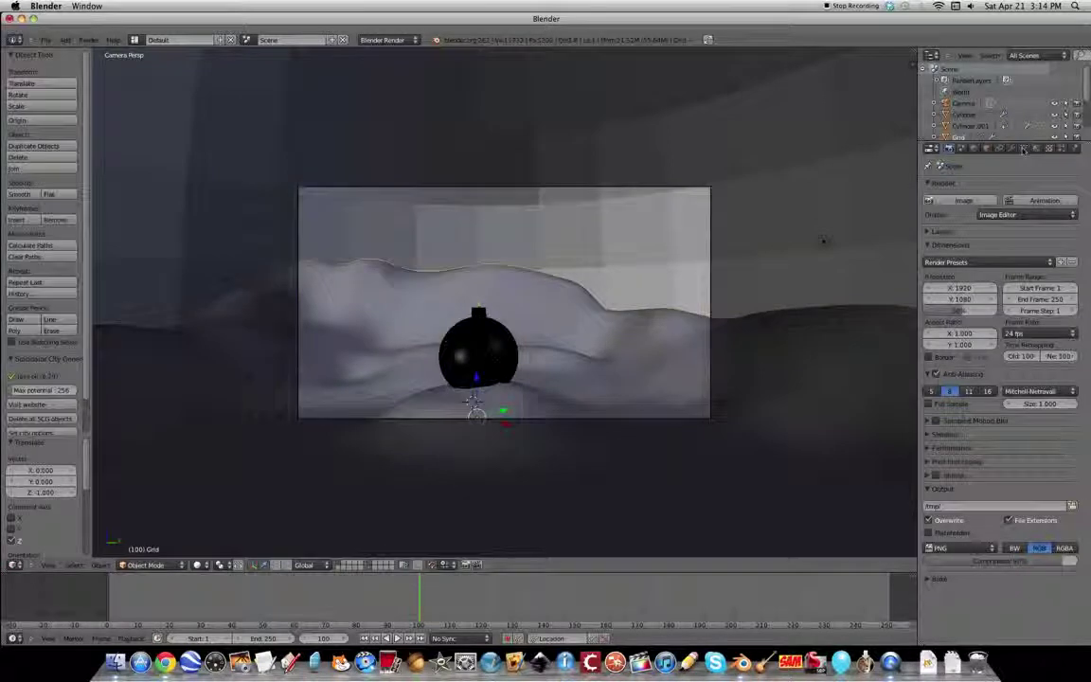
# Add a new material with a new texture to the terrain grid
pyautogui.click(1037, 149)
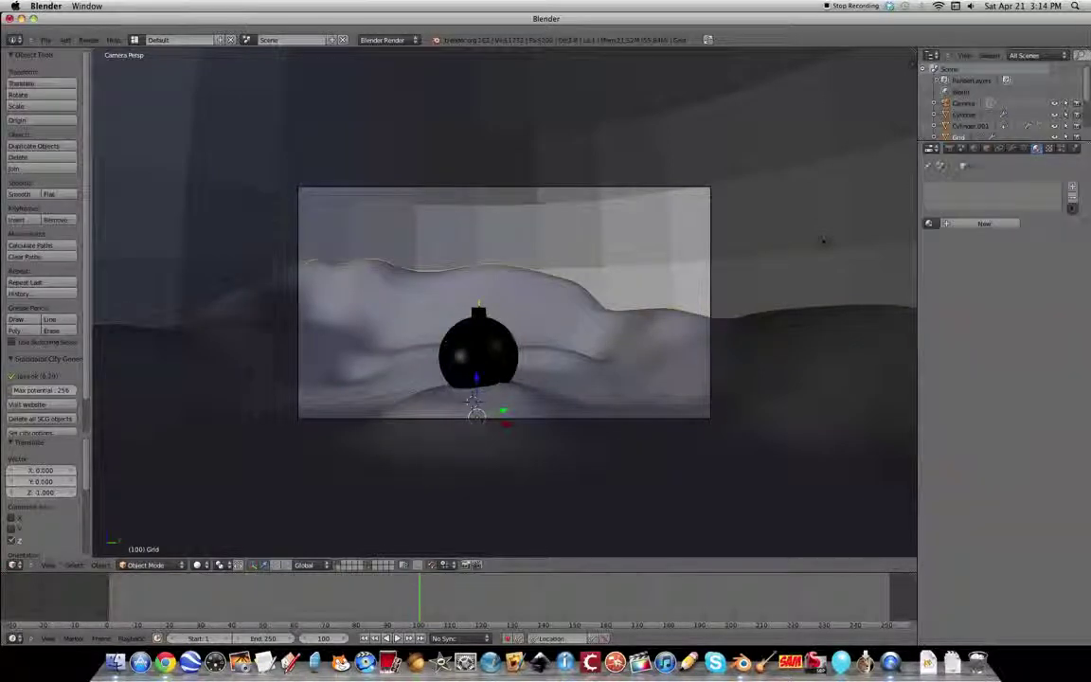
pyautogui.click(986, 224)
pyautogui.click(1049, 149)
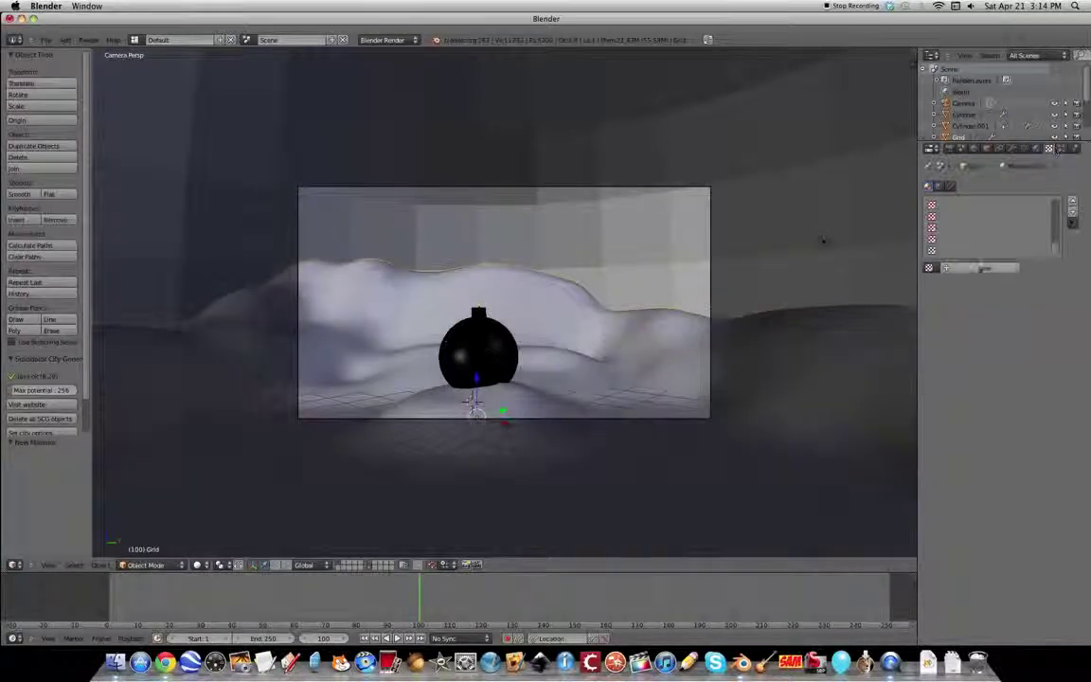
pyautogui.click(983, 269)
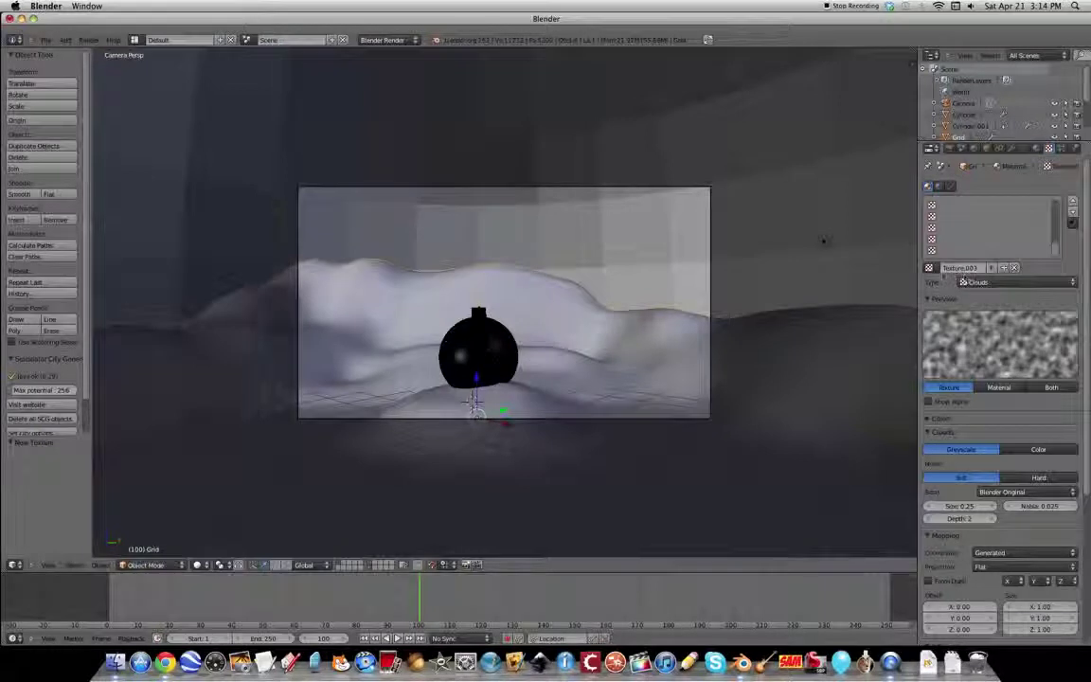
# Swap the new texture for the existing Chamomile_Meadow texture and change its type to Clouds
pyautogui.click(930, 268)
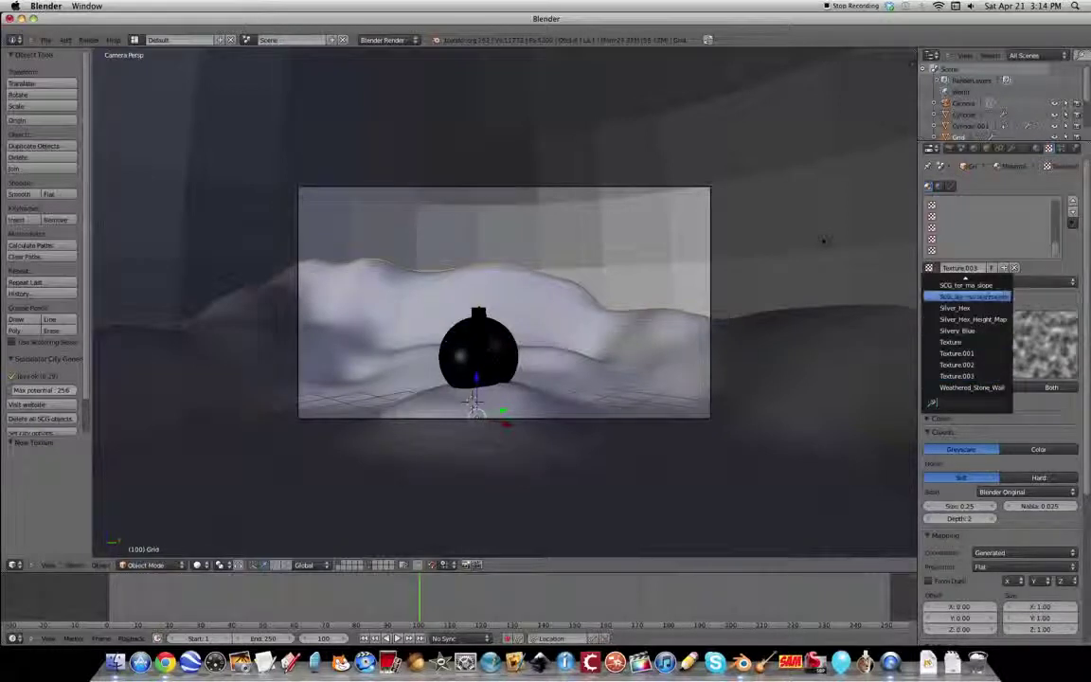
pyautogui.scroll(10, 961, 335)
pyautogui.scroll(10, 965, 392)
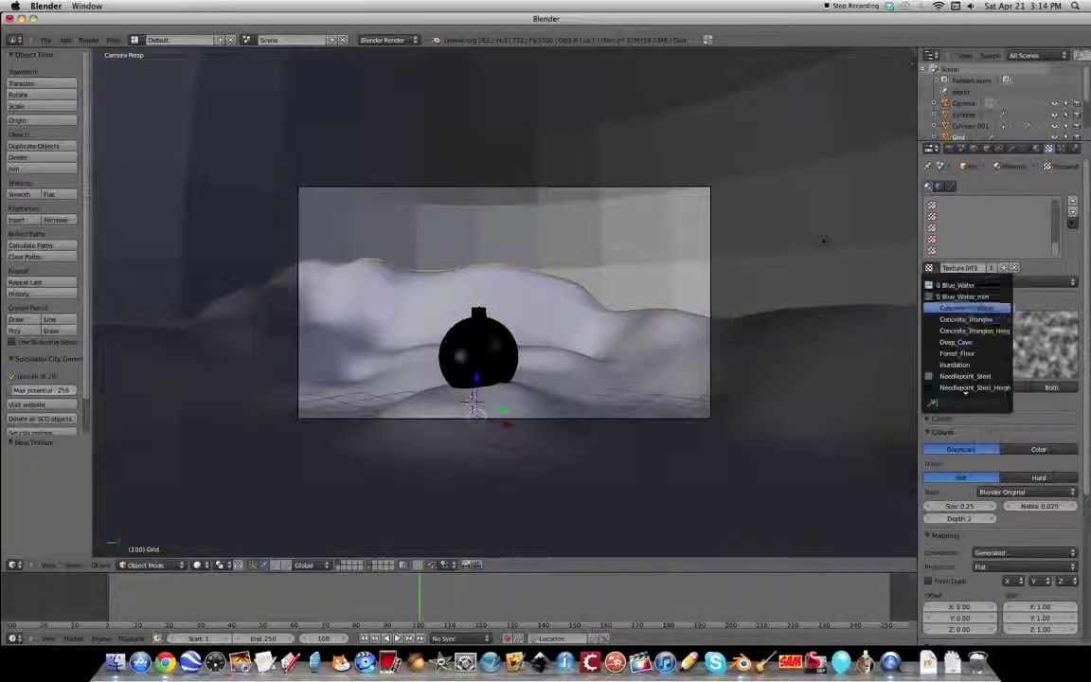
pyautogui.click(980, 308)
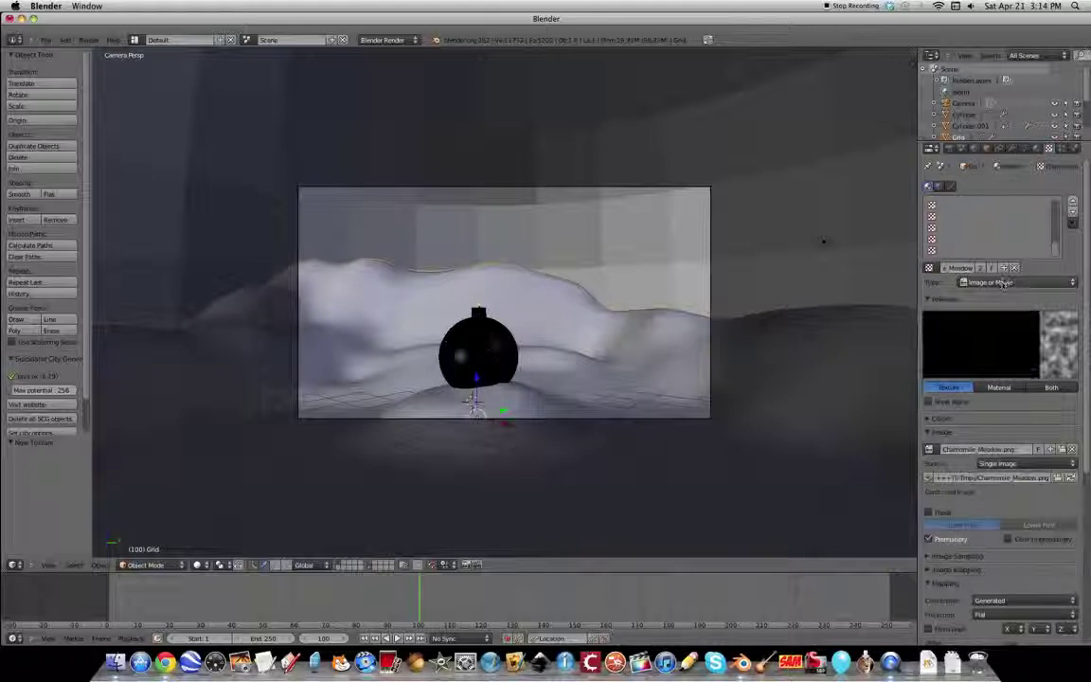
pyautogui.click(1014, 282)
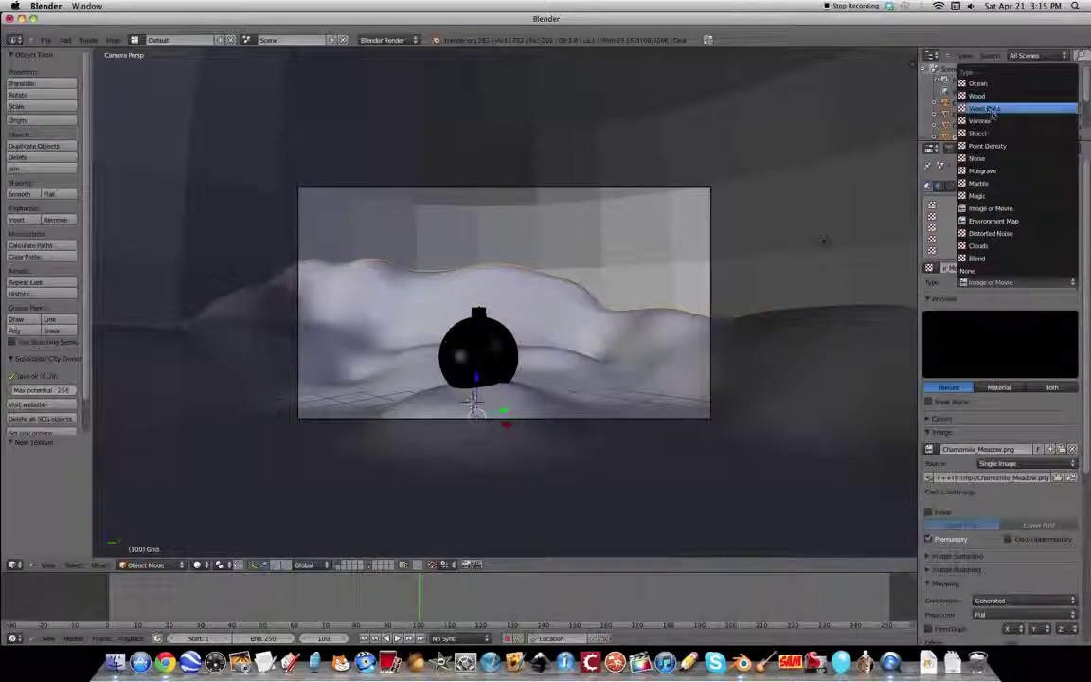
pyautogui.click(1008, 246)
# Set the terrain texture's influence color to pure green, with R 0.000, G 1.000 and B 0.000
pyautogui.scroll(-5, 994, 554)
pyautogui.click(960, 594)
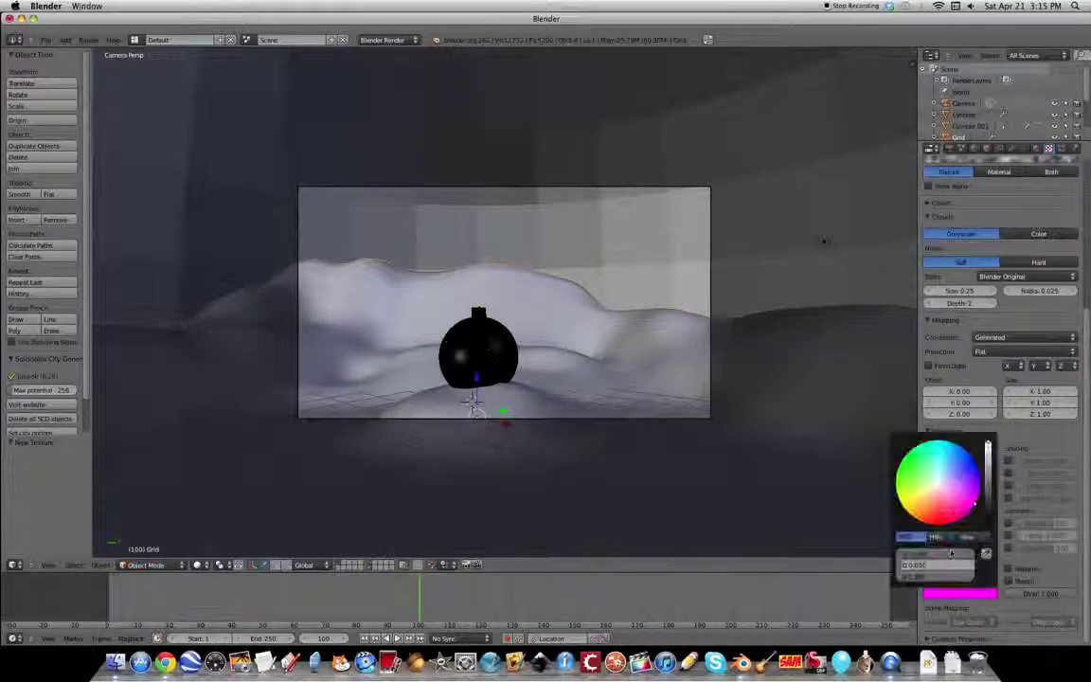
pyautogui.click(929, 508)
pyautogui.moveTo(929, 509); pyautogui.dragTo(897, 486)
pyautogui.moveTo(928, 577); pyautogui.dragTo(915, 578)
pyautogui.moveTo(988, 444); pyautogui.dragTo(989, 450)
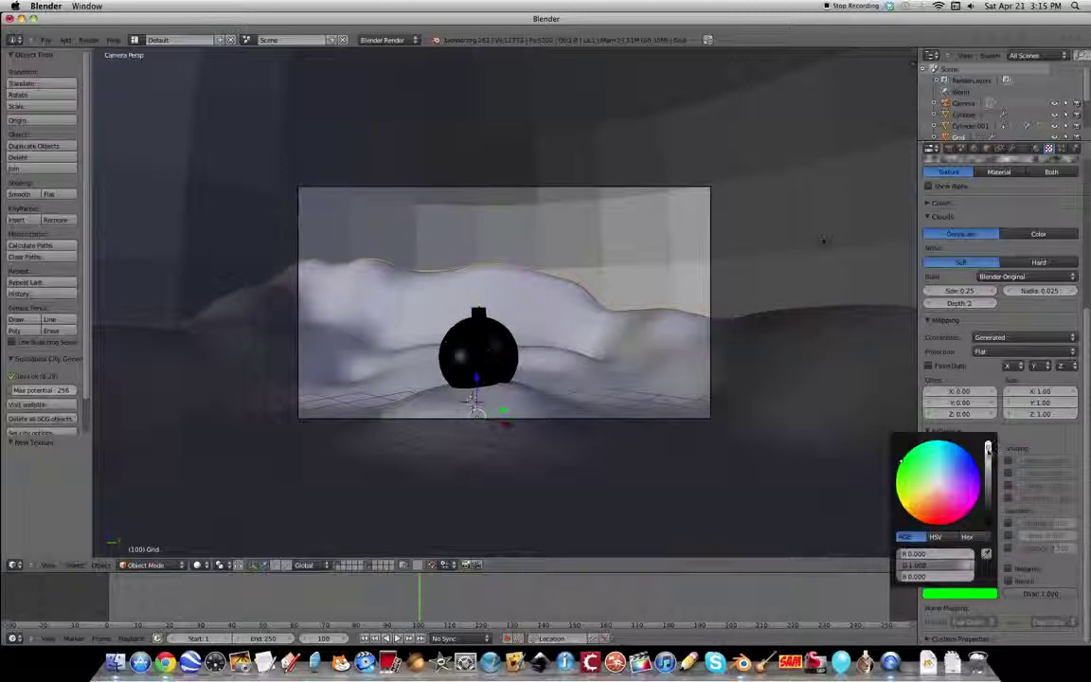
# Change the terrain material's diffuse color to green and darken it to a deep grass shade
pyautogui.click(1036, 149)
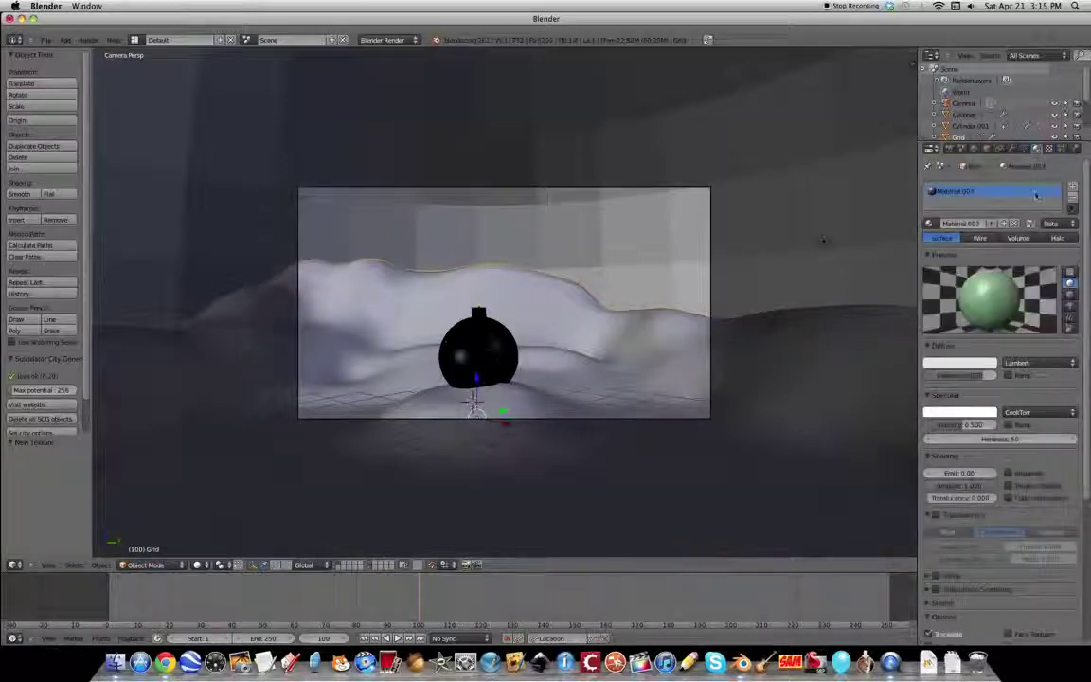
pyautogui.click(959, 363)
pyautogui.moveTo(936, 323); pyautogui.dragTo(900, 348)
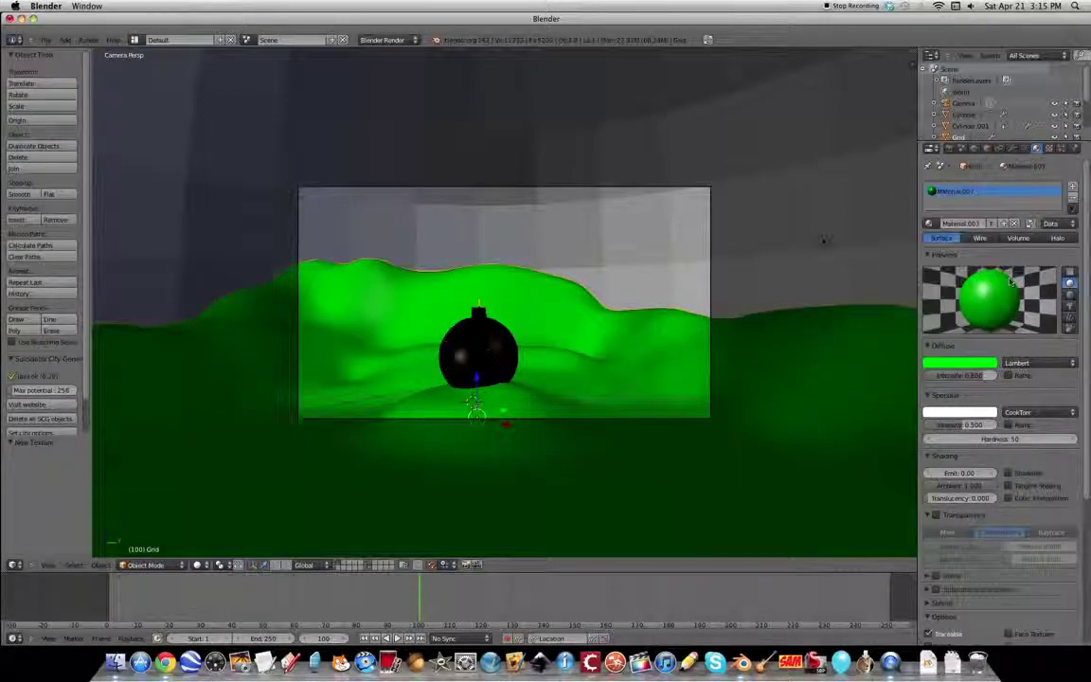
pyautogui.click(974, 363)
pyautogui.moveTo(988, 217); pyautogui.dragTo(988, 268)
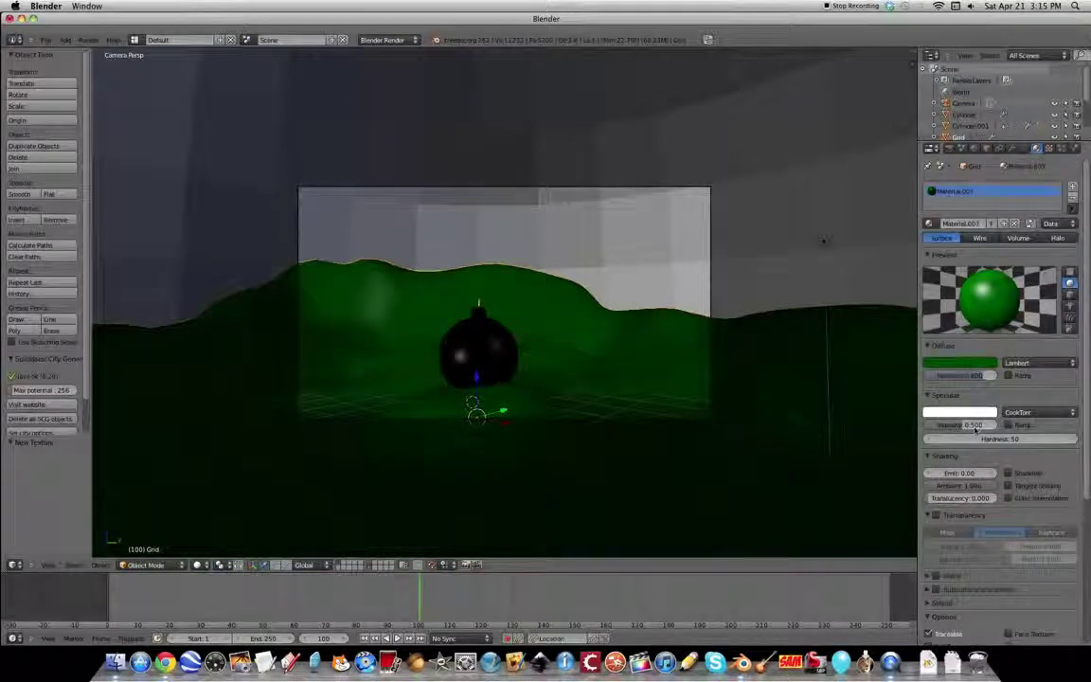
# Test-render frame 100 to check the green terrain against the bomb and sky
pyautogui.click(950, 149)
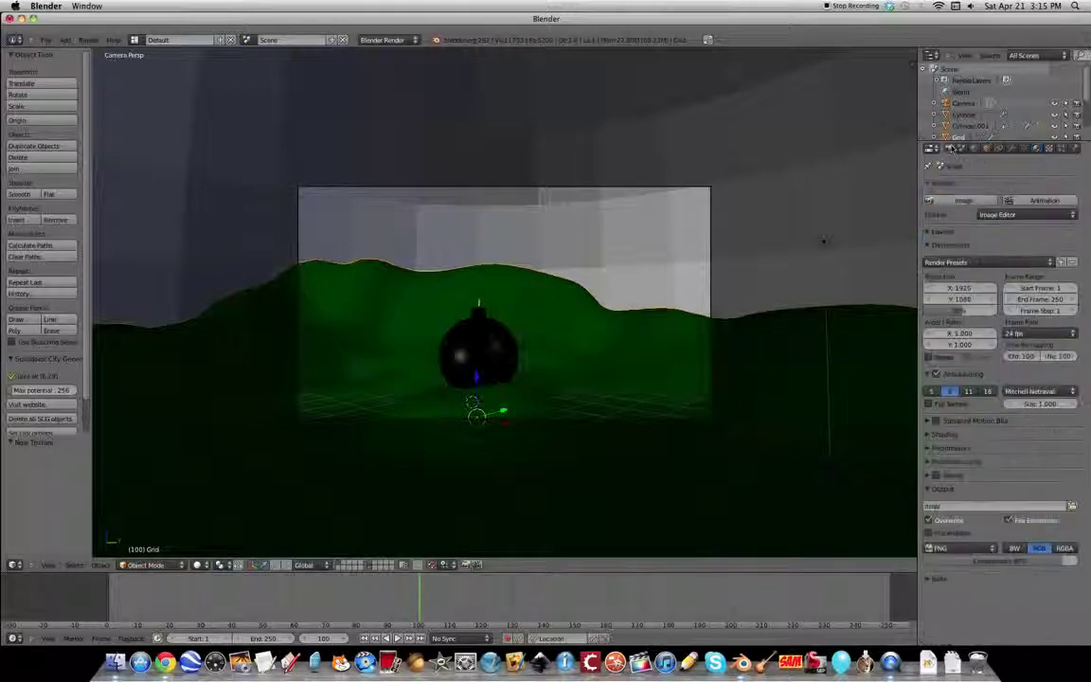
pyautogui.press('F12')
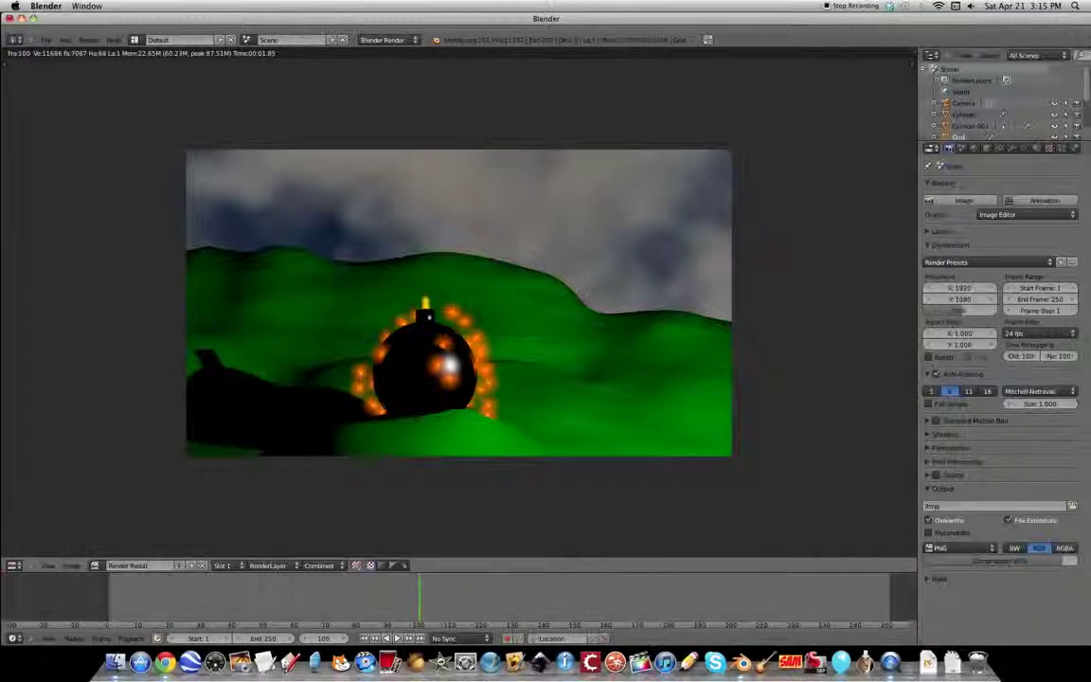
pyautogui.press('Escape')
# Play back the explosion with nothing selected, stopping at frame 135, and test-render that frame
pyautogui.moveTo(415, 598); pyautogui.dragTo(351, 599)
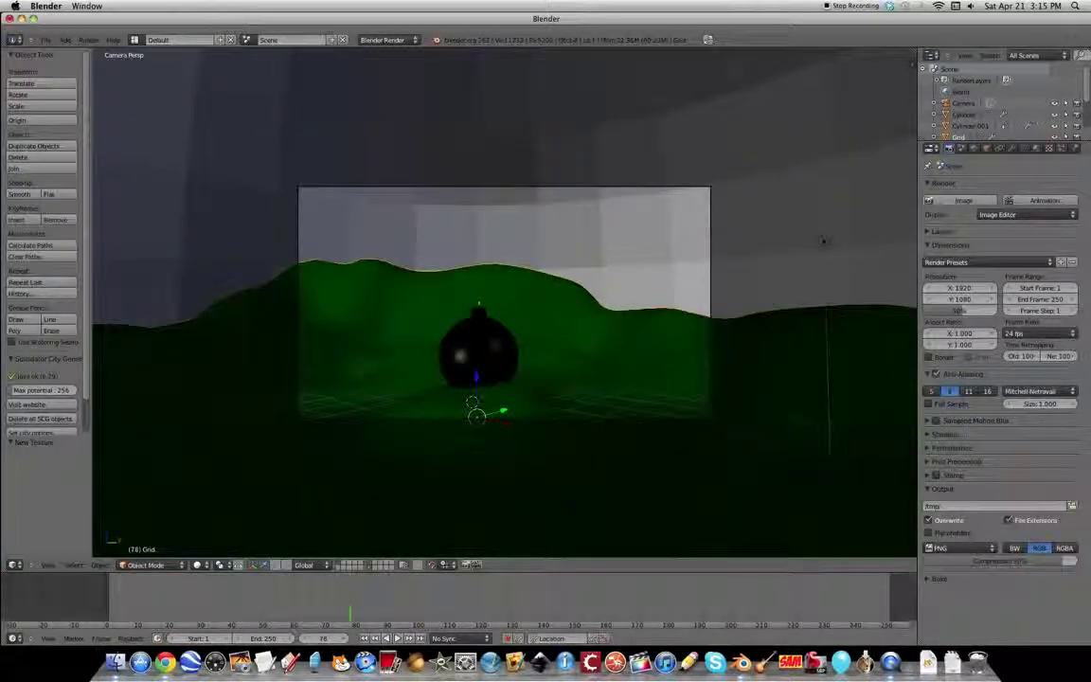
pyautogui.hotkey('alt', 'a')
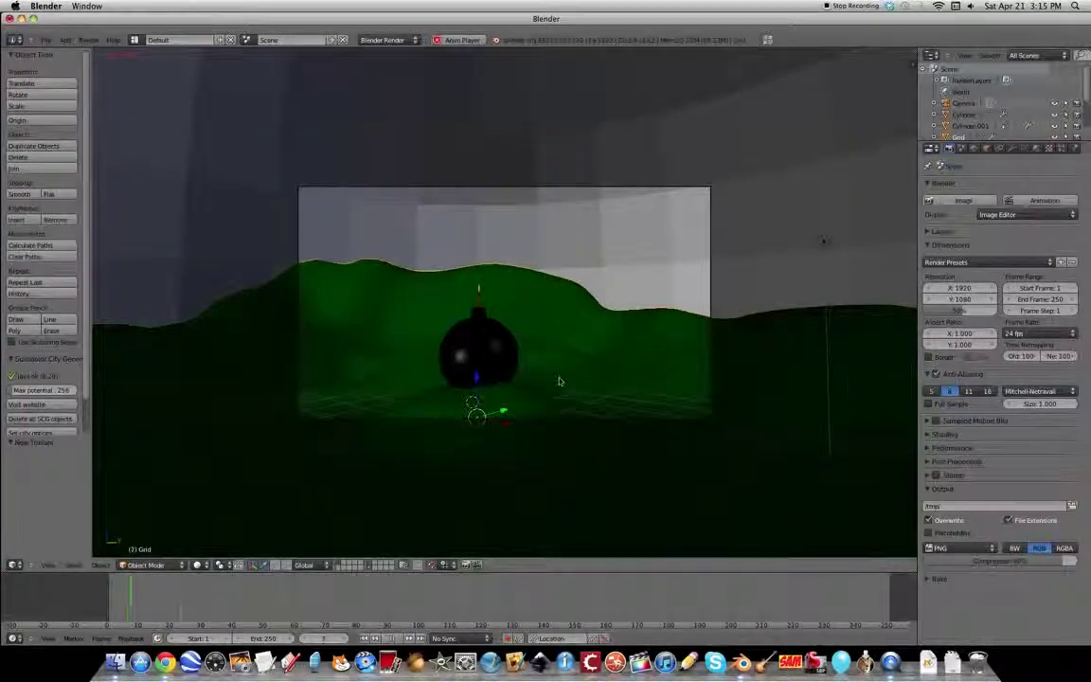
pyautogui.press('a')
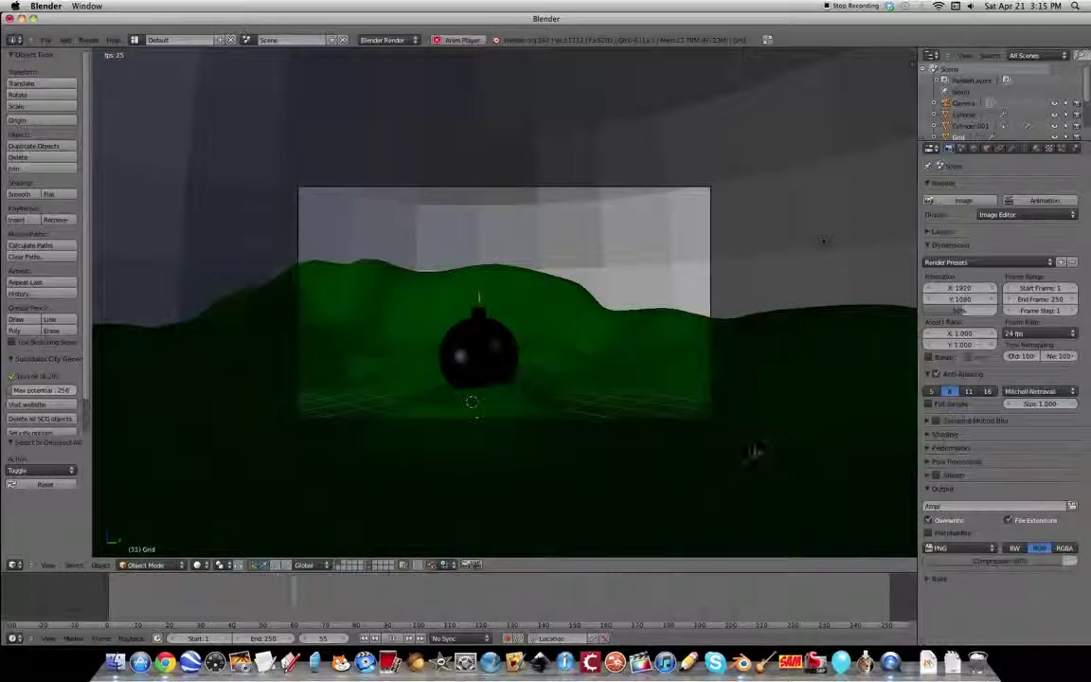
pyautogui.scroll(2, 615, 491)
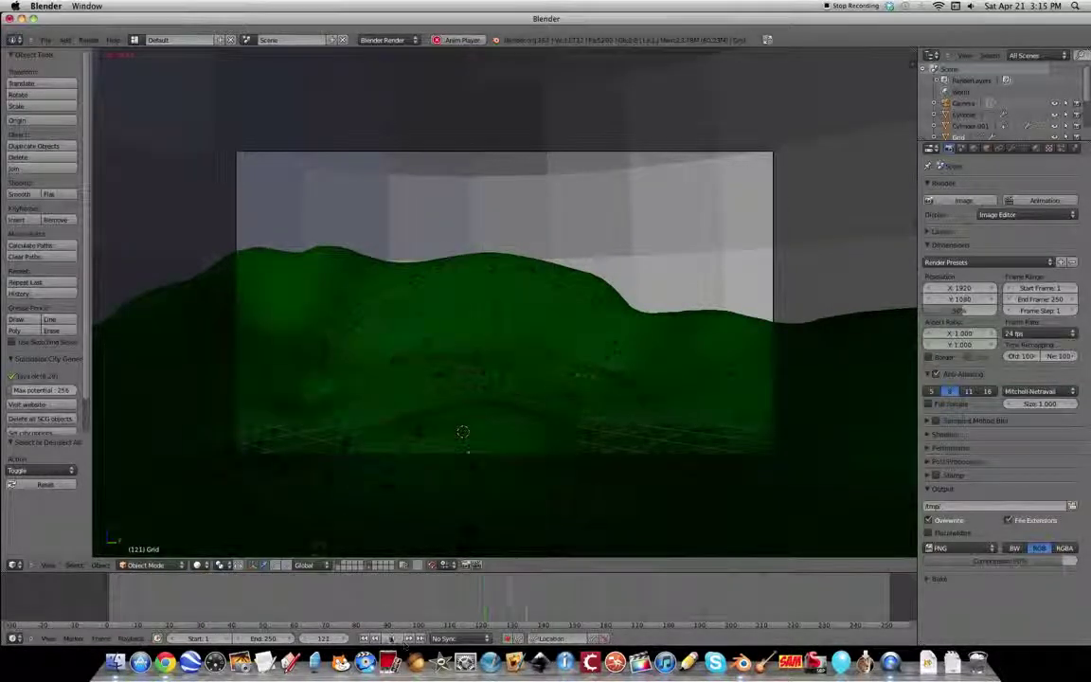
pyautogui.hotkey('alt', 'a')
pyautogui.press('F12')
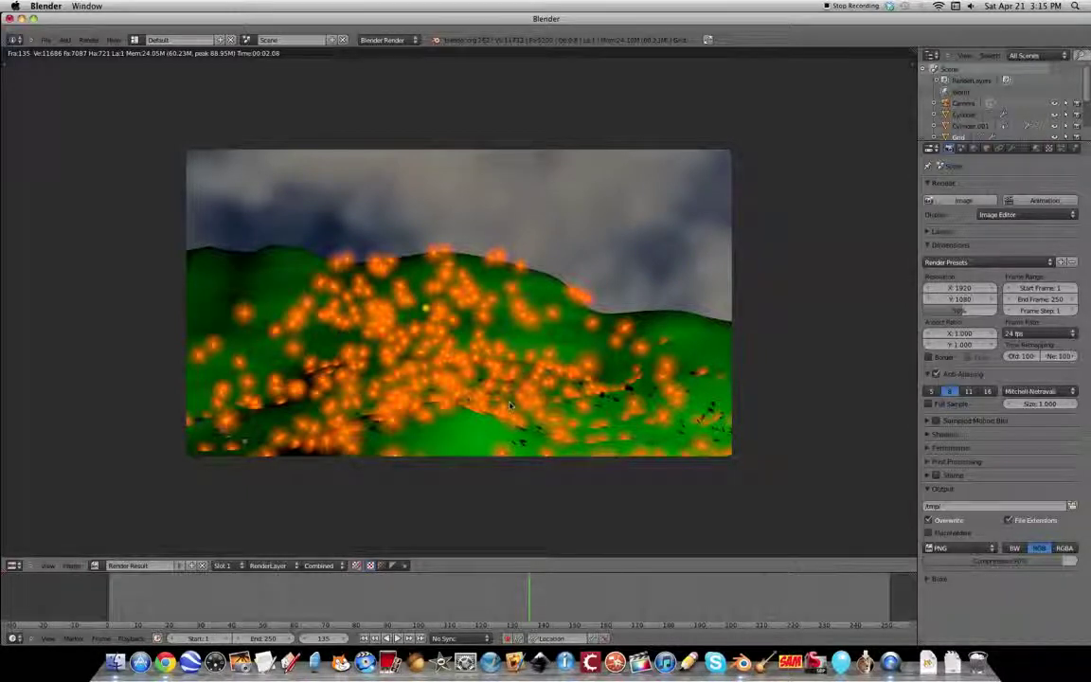
pyautogui.press('Escape')
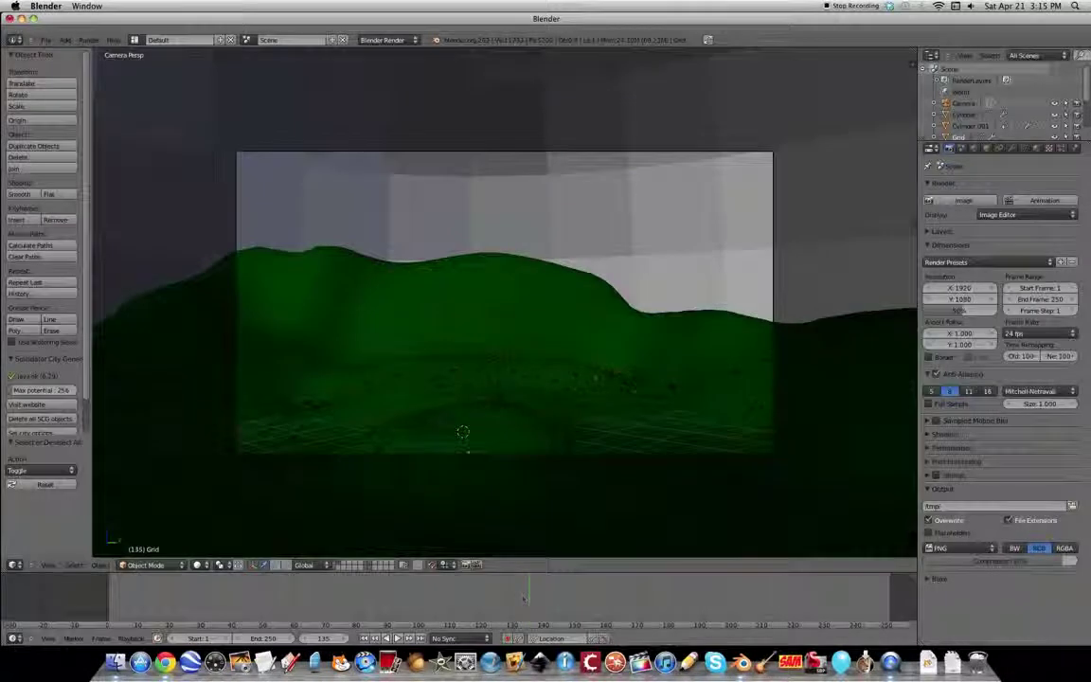
# Move the timeline to frame 181 and test-render the fading explosion
pyautogui.moveTo(591, 595); pyautogui.dragTo(599, 592)
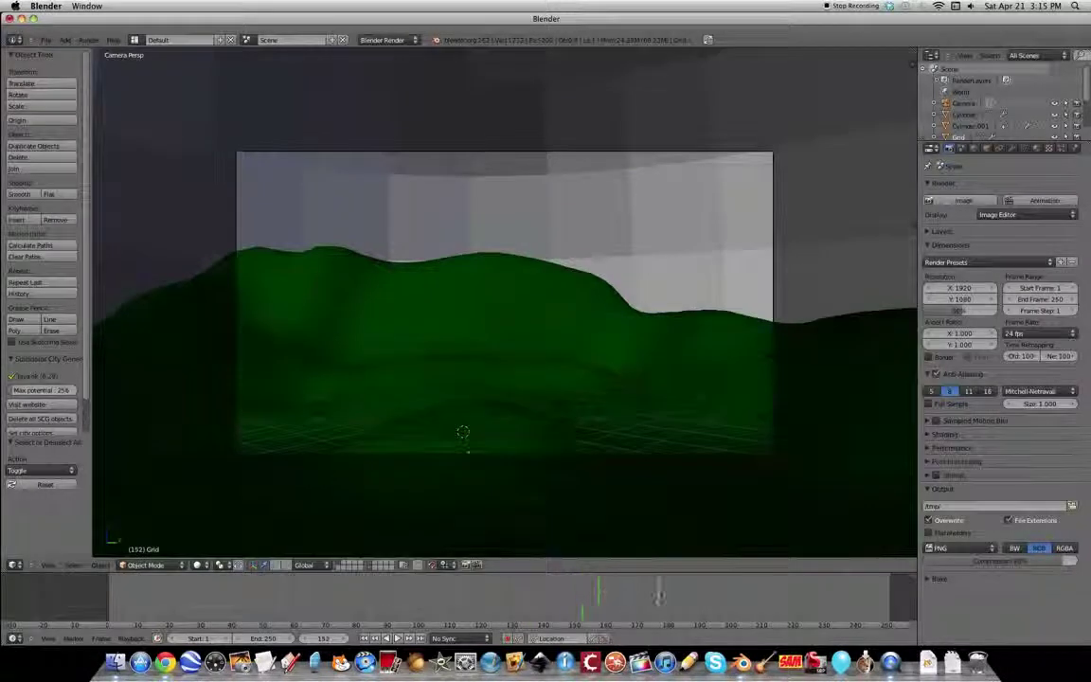
pyautogui.click(673, 594)
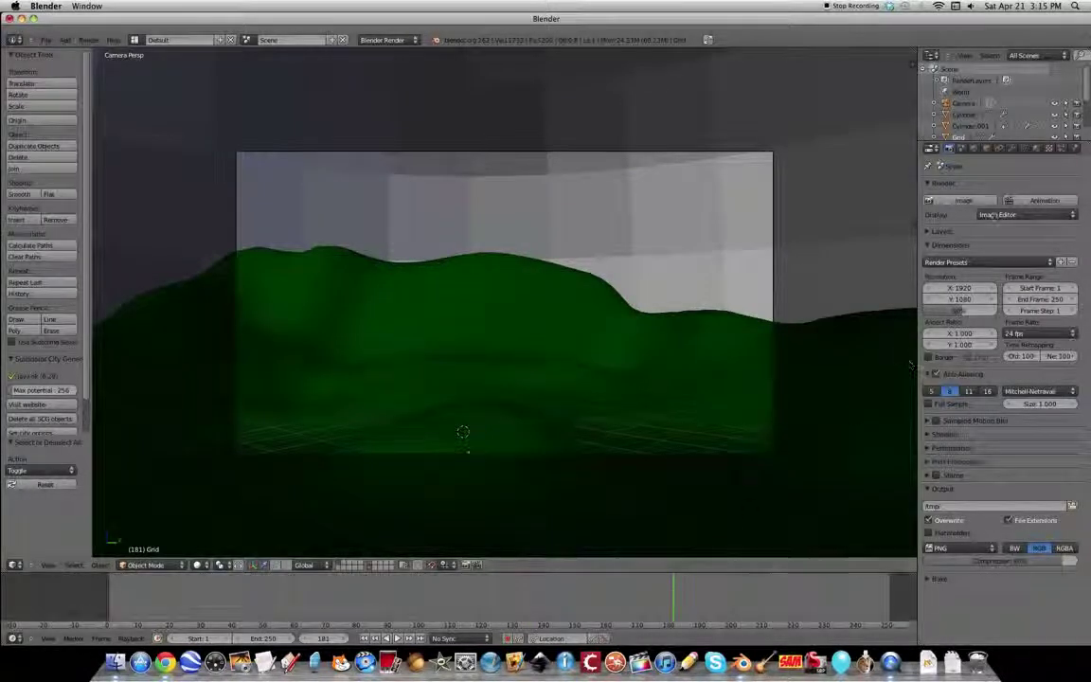
pyautogui.press('F12')
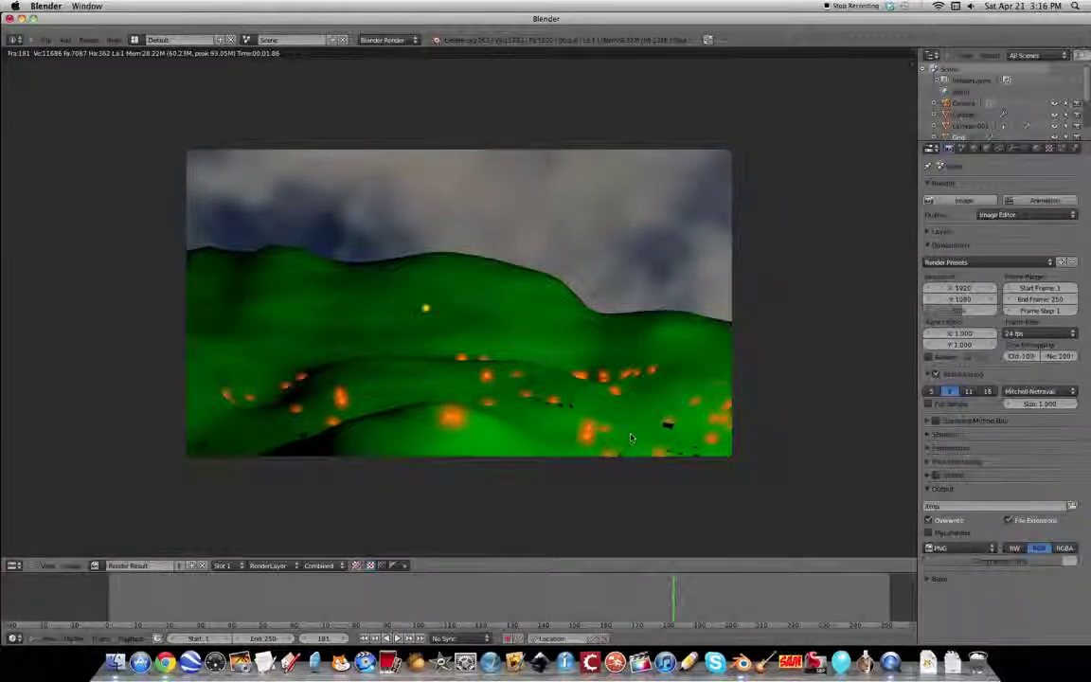
pyautogui.press('Escape')
pyautogui.moveTo(672, 359); pyautogui.dragTo(669, 330, button='middle')
pyautogui.scroll(-10, 654, 345)
pyautogui.scroll(10, 624, 378)
pyautogui.moveTo(624, 379)
pyautogui.mouseDown(button='middle')
pyautogui.moveTo(625, 365)
pyautogui.moveTo(637, 375)
pyautogui.moveTo(602, 367)
pyautogui.moveTo(605, 382)
pyautogui.moveTo(638, 375)
pyautogui.moveTo(637, 359)
pyautogui.moveTo(689, 324)
pyautogui.moveTo(628, 377)
pyautogui.mouseUp(button='middle')
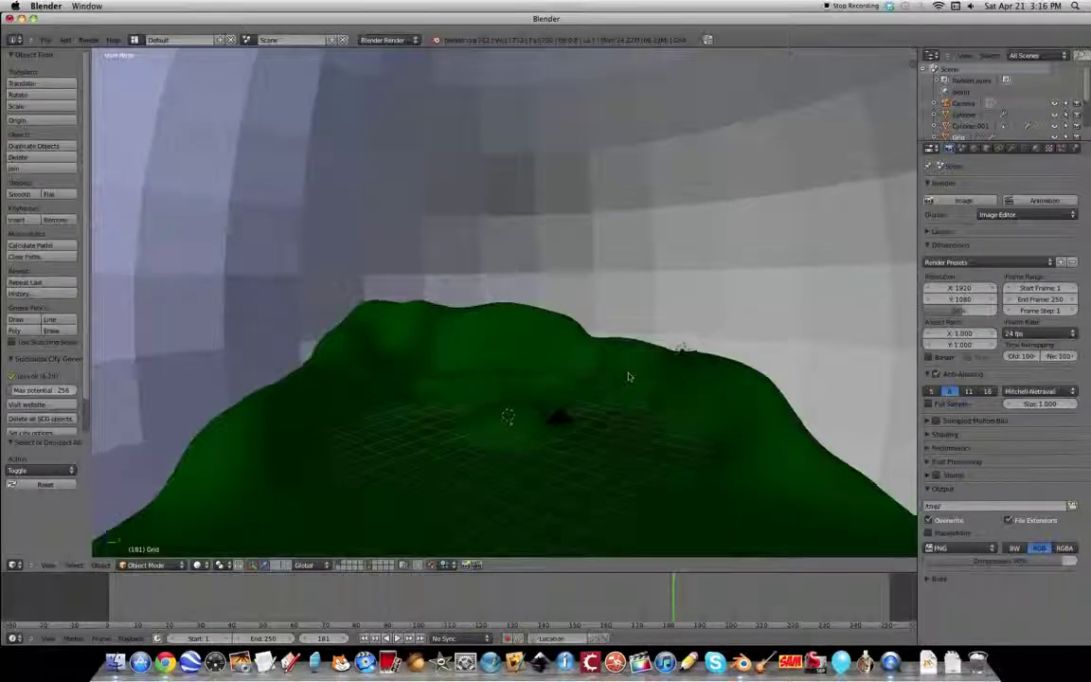